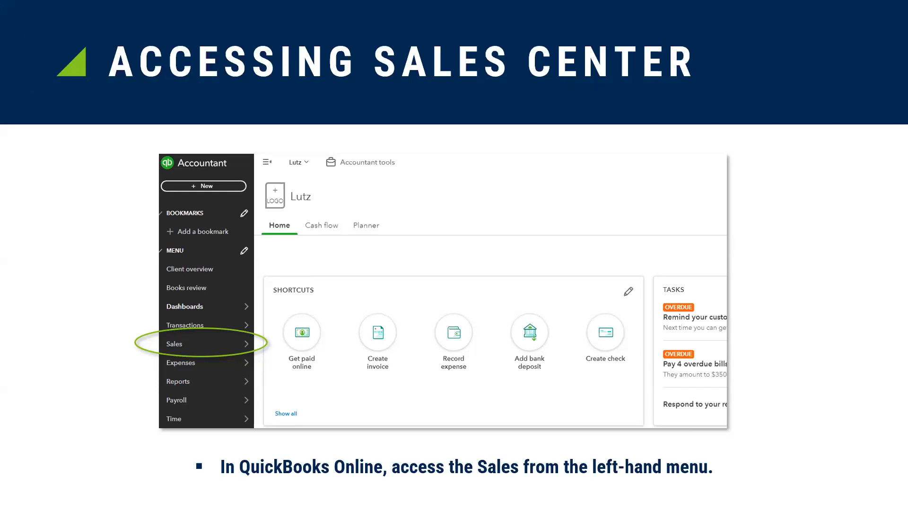
# Exit the PowerPoint slideshow and bring up the QuickBooks Online home dashboard in Chrome
pyautogui.press('Escape')
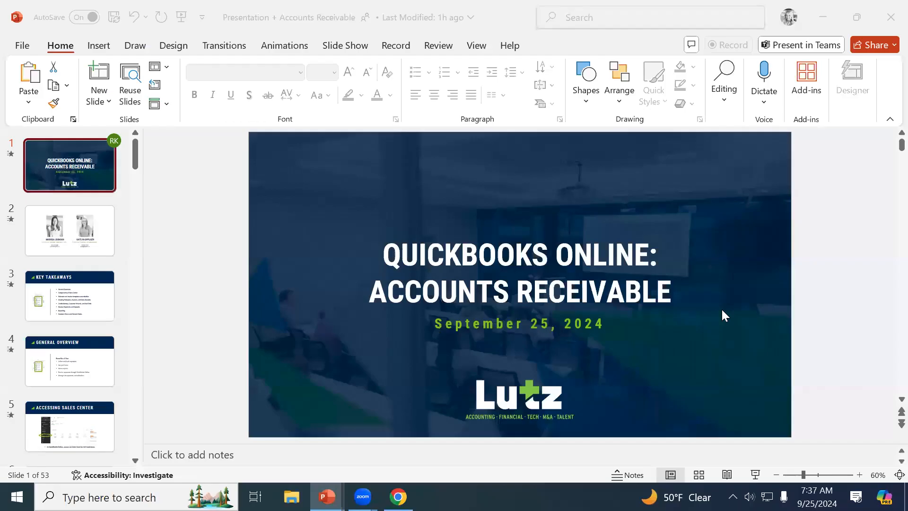
pyautogui.click(398, 497)
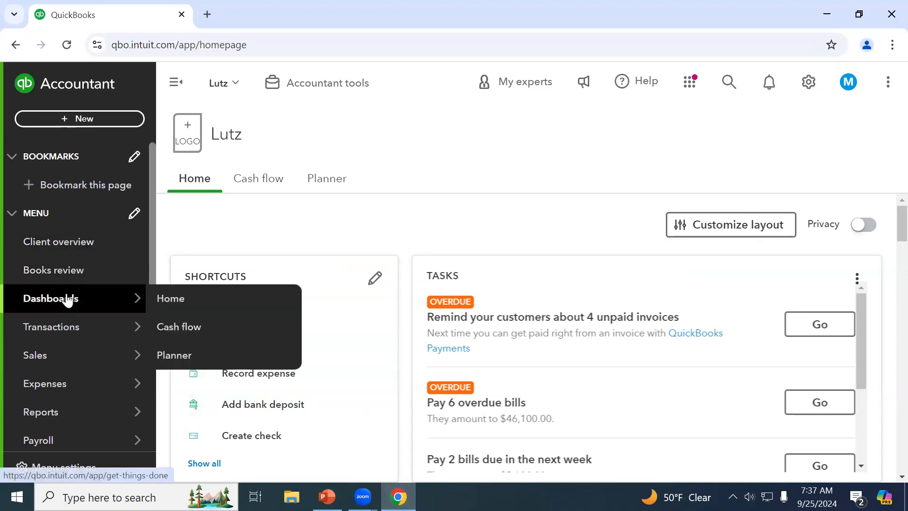
# Open Sales > Overview and review its quick actions and $1,412,303.10 in overdue invoices
pyautogui.moveTo(62, 355)
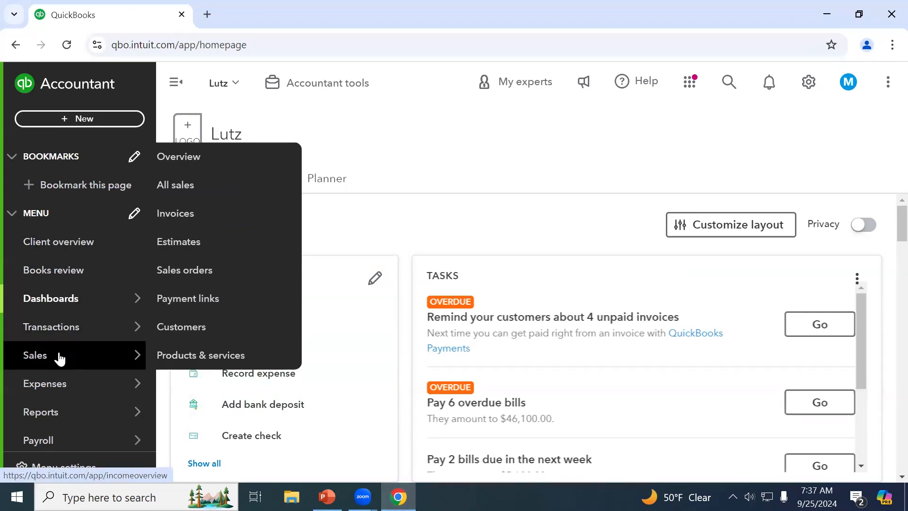
pyautogui.click(59, 358)
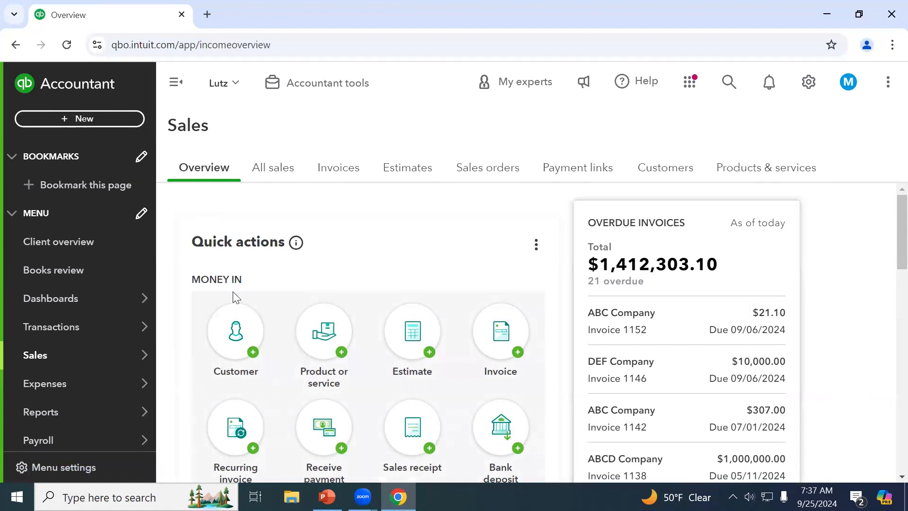
pyautogui.click(536, 248)
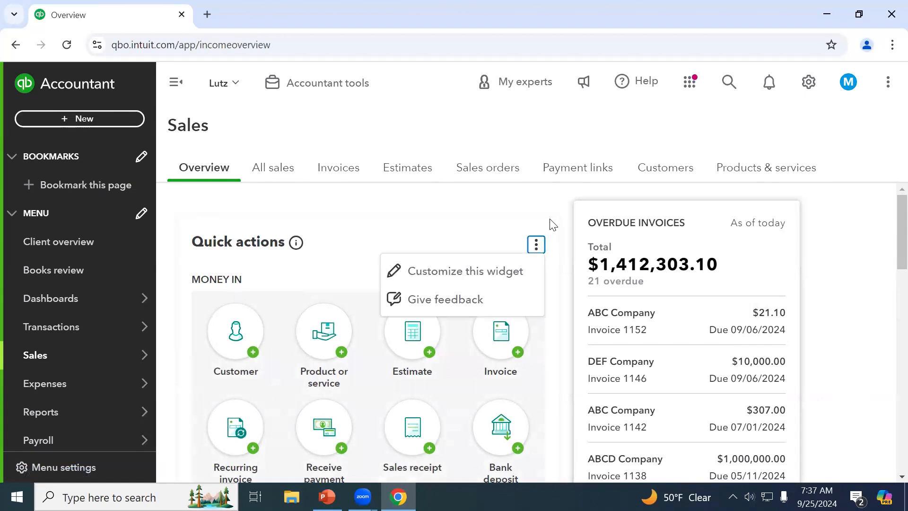
pyautogui.click(553, 226)
pyautogui.scroll(-1, 413, 331)
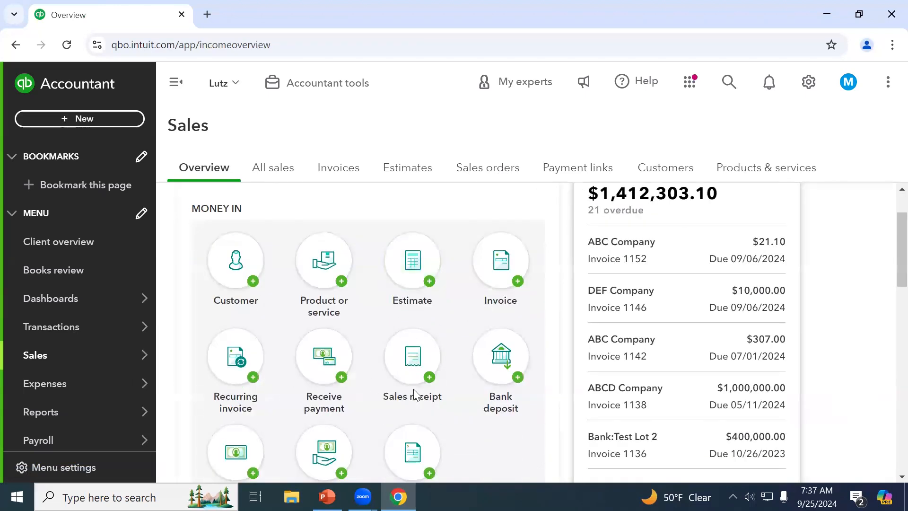
pyautogui.scroll(-5, 654, 355)
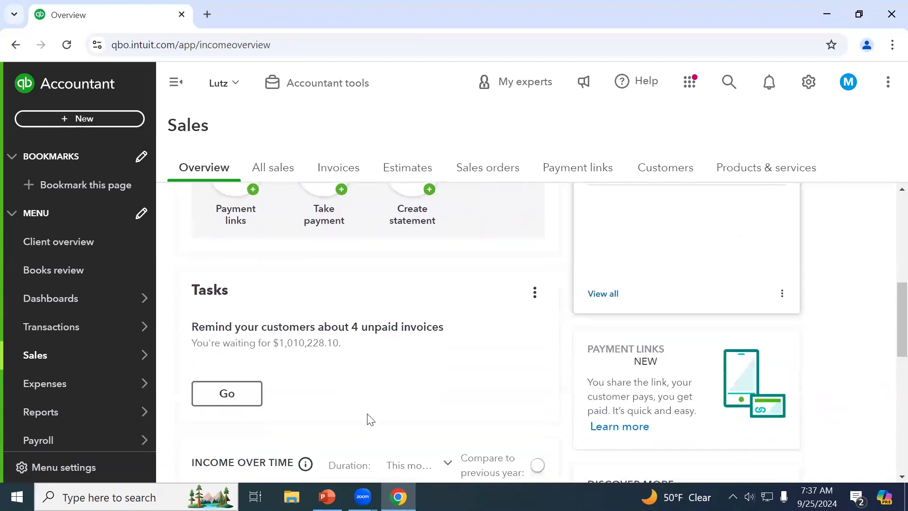
pyautogui.scroll(-4, 513, 300)
pyautogui.scroll(-2, 571, 397)
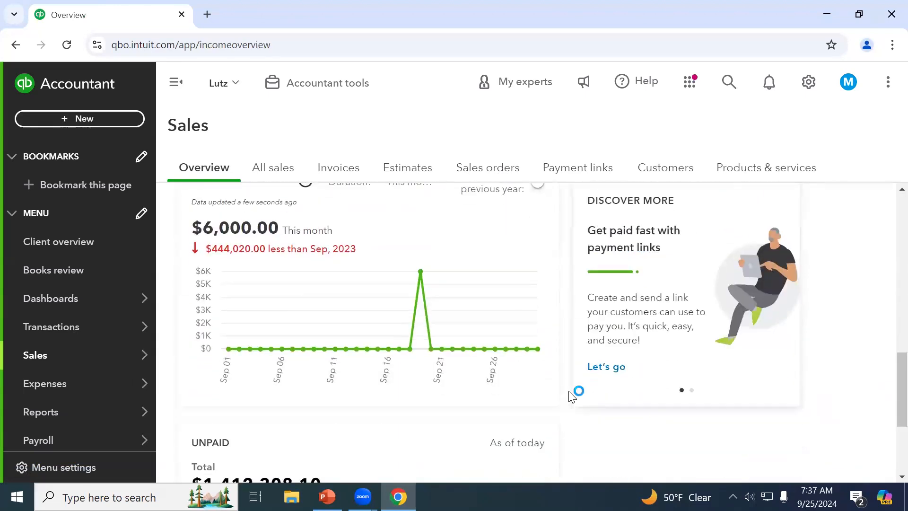
pyautogui.scroll(-3, 571, 396)
pyautogui.scroll(3, 571, 396)
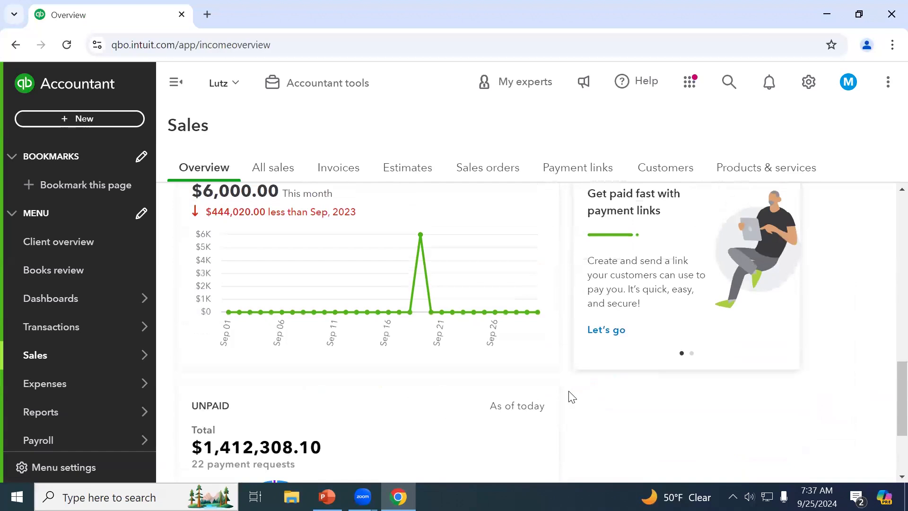
pyautogui.scroll(8, 571, 396)
pyautogui.scroll(5, 571, 397)
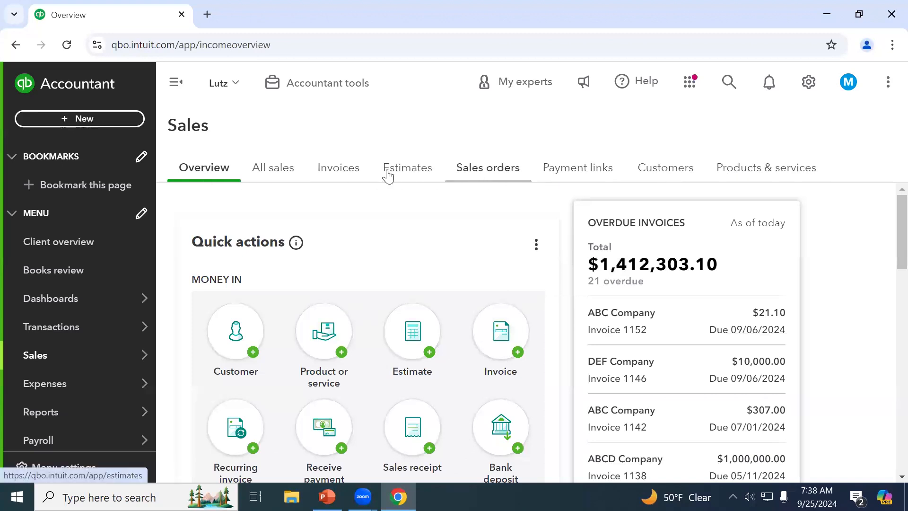
# Show All sales: 2 estimates ($460K), 5 overdue invoices ($1.4M) and $21K recently paid
pyautogui.click(279, 177)
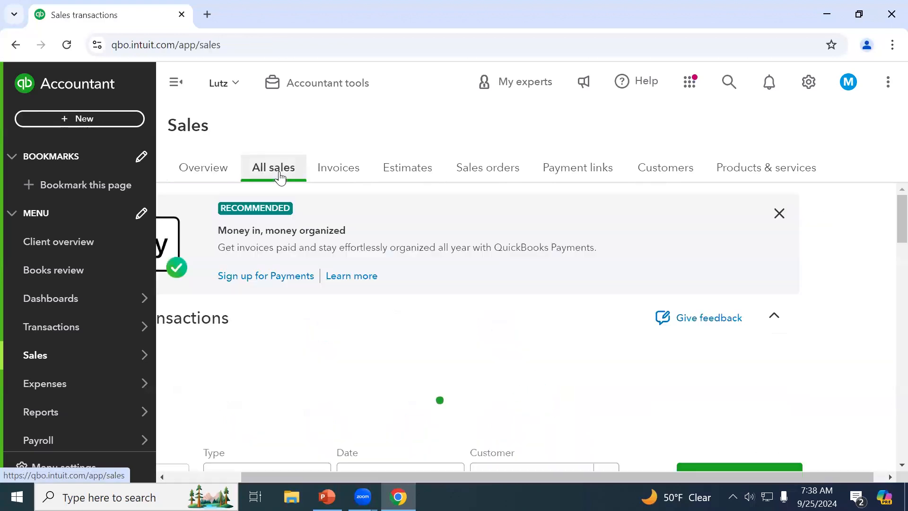
pyautogui.scroll(-1, 351, 282)
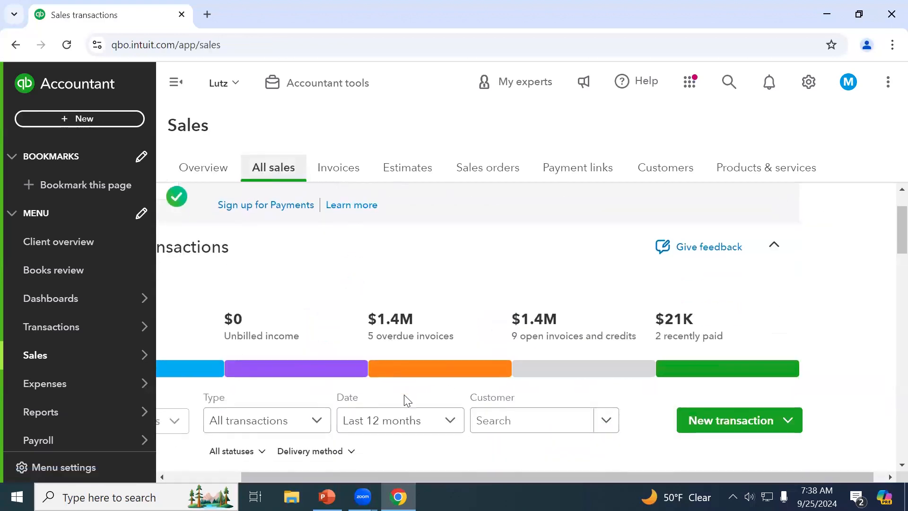
pyautogui.click(212, 475)
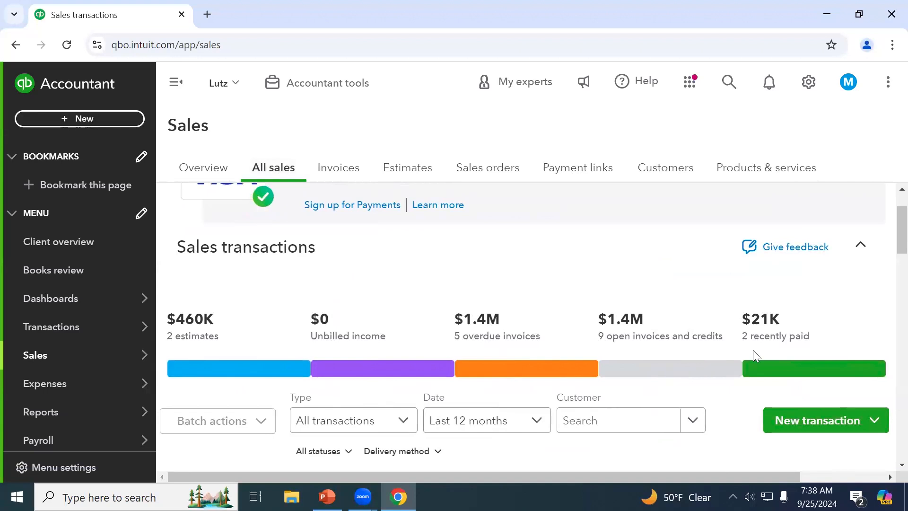
pyautogui.scroll(-1, 655, 350)
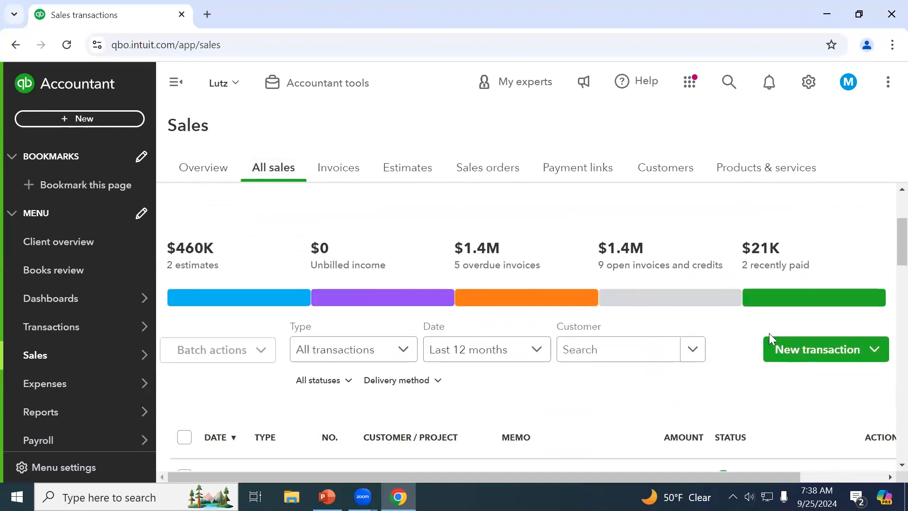
pyautogui.scroll(-3, 703, 369)
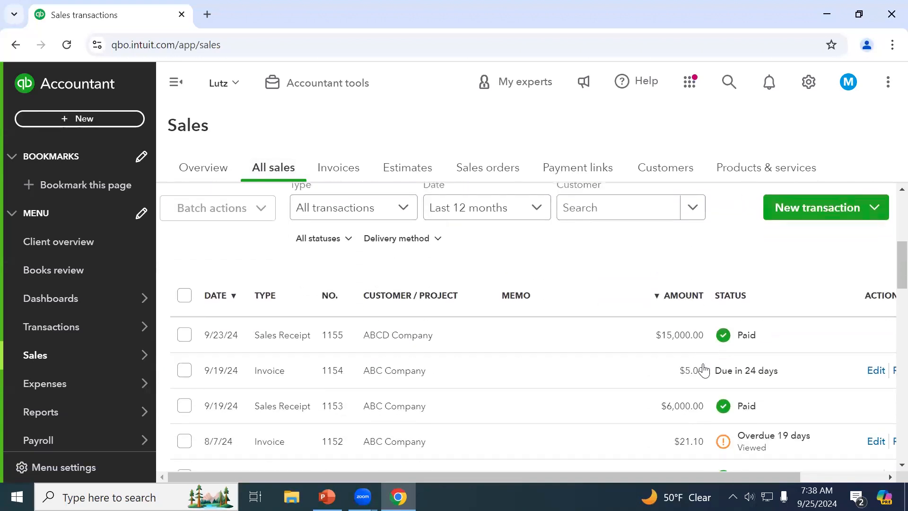
pyautogui.scroll(5, 703, 369)
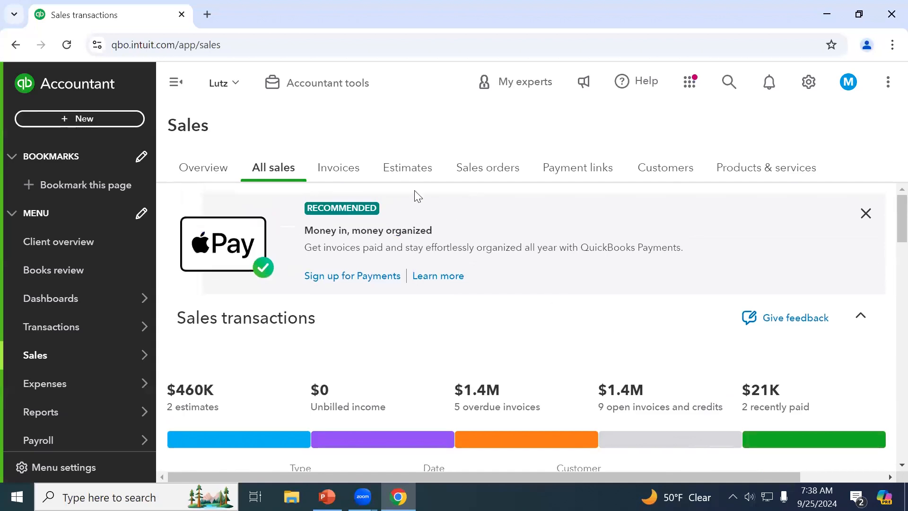
# Switch to the Invoices list and scroll through the invoices
pyautogui.click(353, 174)
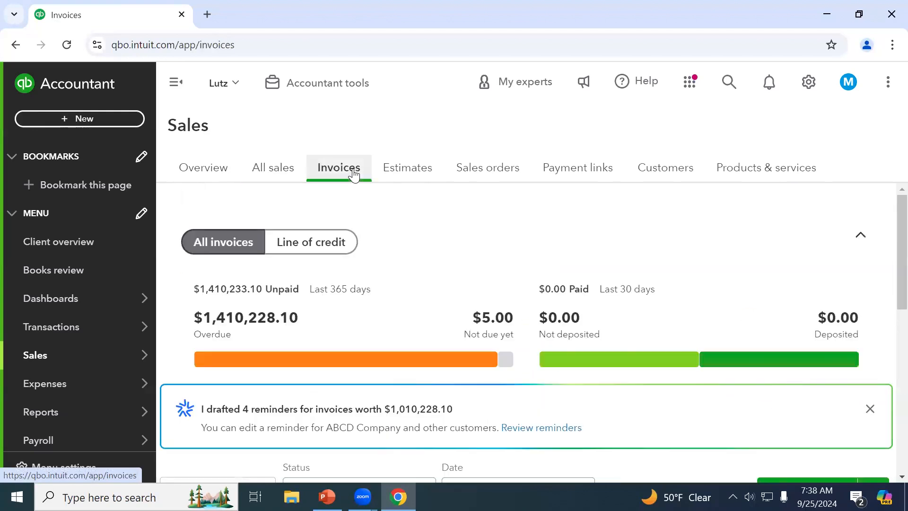
pyautogui.scroll(-1, 426, 234)
pyautogui.scroll(1, 420, 234)
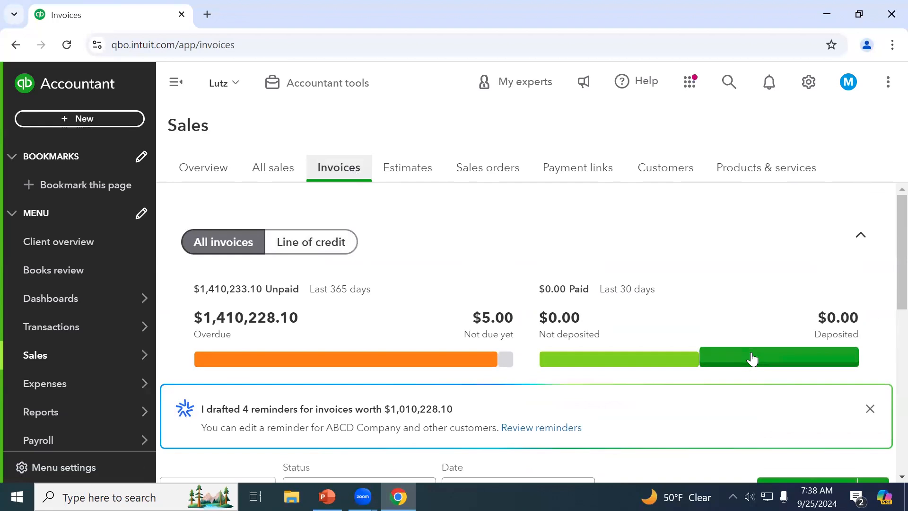
pyautogui.scroll(-5, 752, 359)
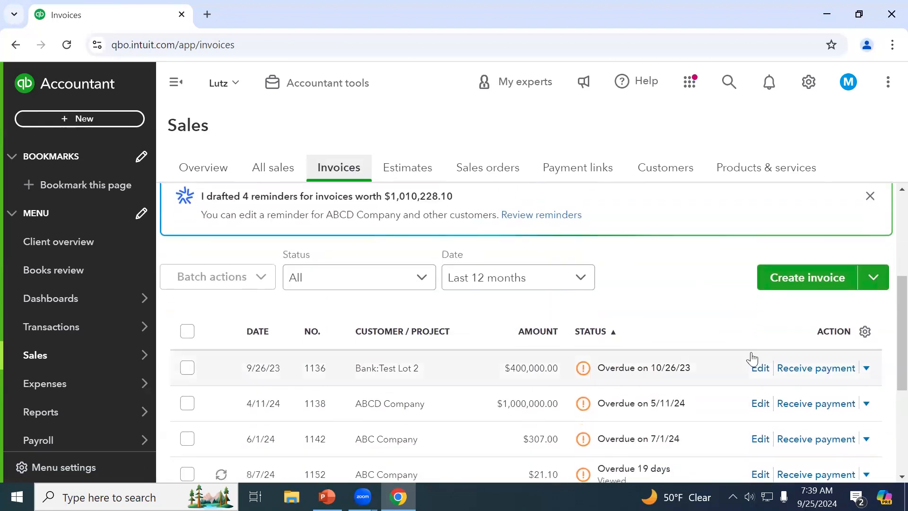
pyautogui.scroll(-1, 617, 341)
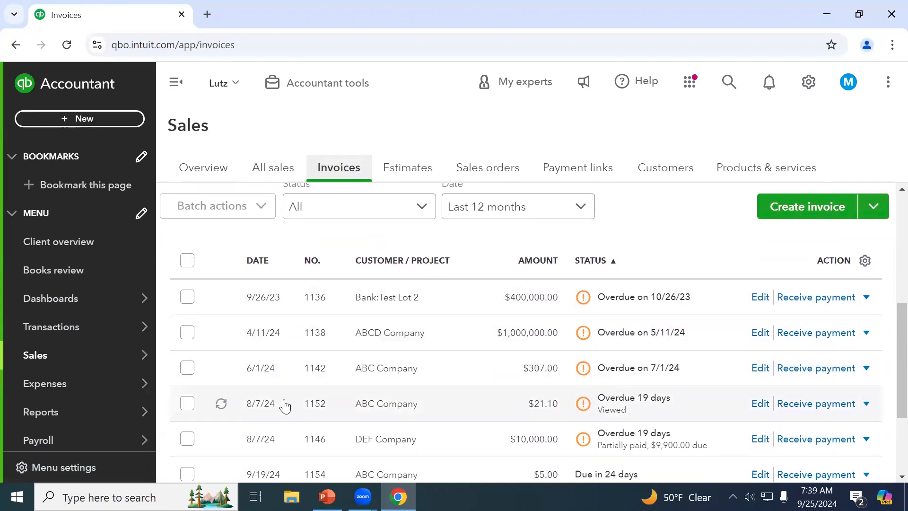
pyautogui.scroll(-2, 284, 405)
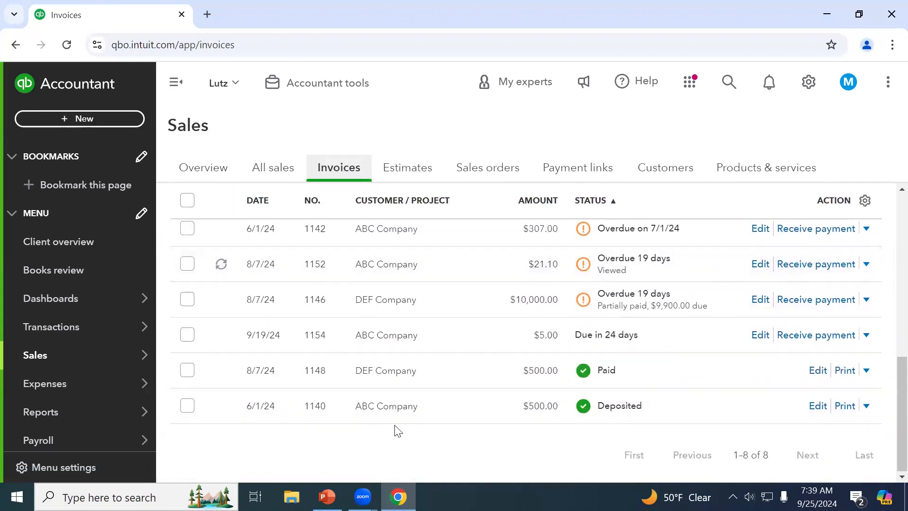
pyautogui.scroll(2, 394, 430)
pyautogui.scroll(2, 392, 430)
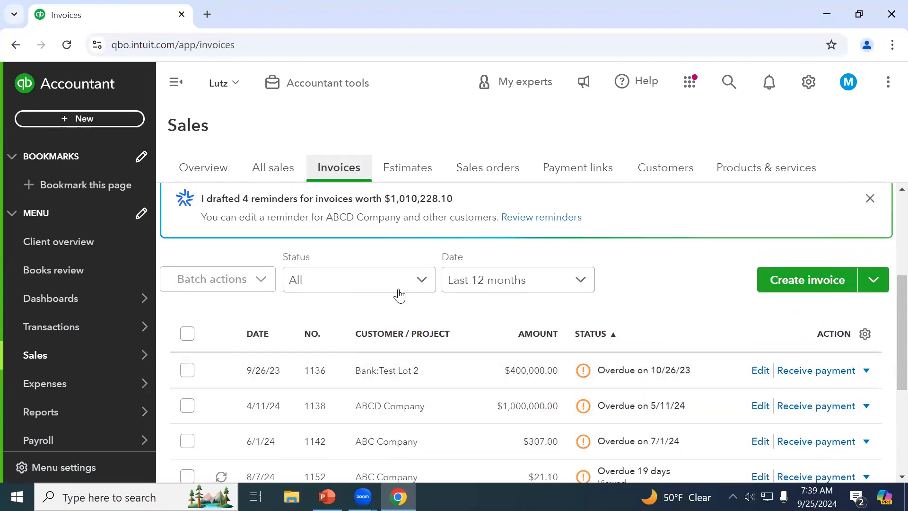
# Check the Status and Date filters, keep Last 12 months, and show the two accepted estimates
pyautogui.click(402, 285)
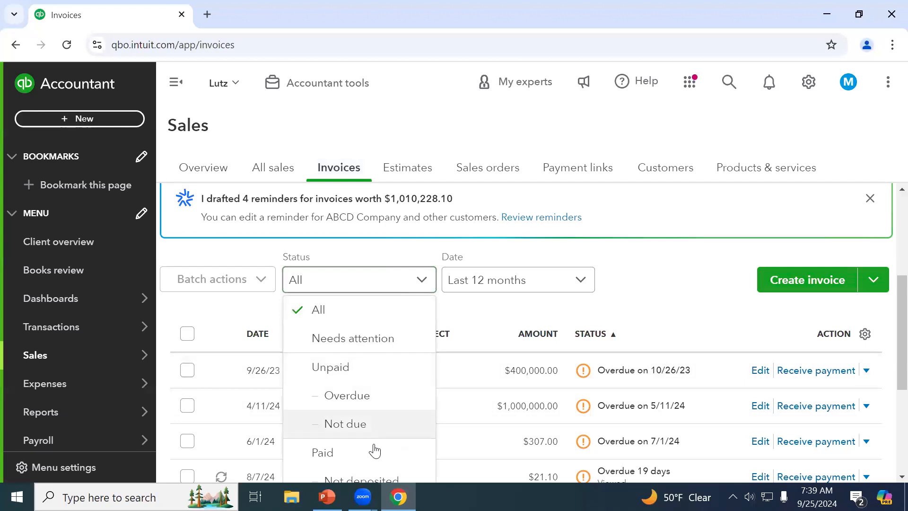
pyautogui.click(542, 286)
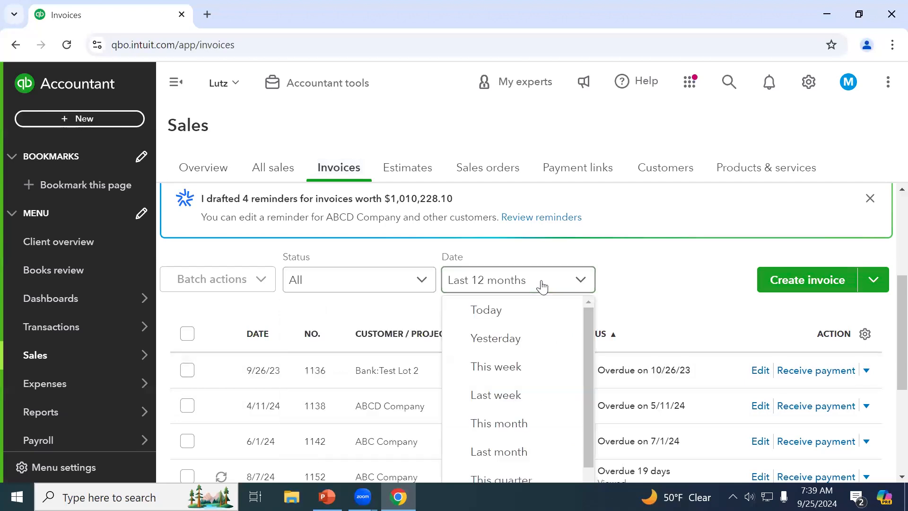
pyautogui.click(681, 283)
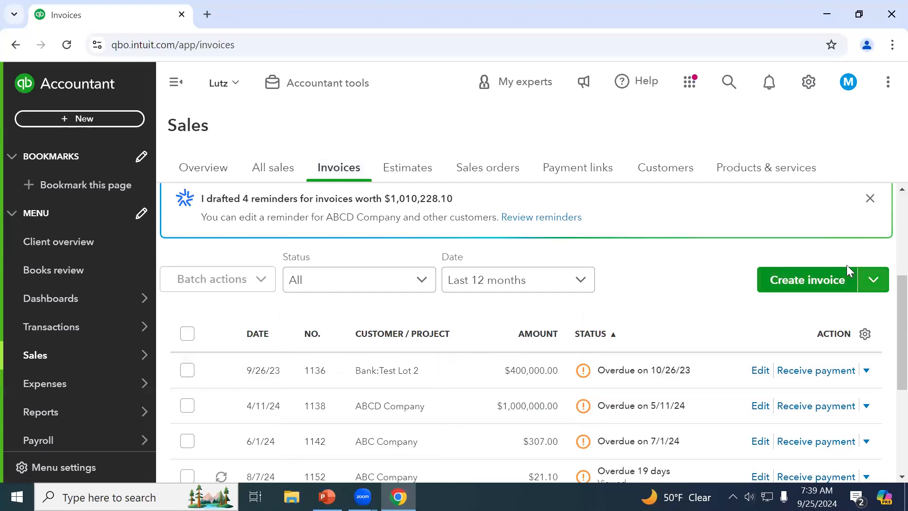
pyautogui.click(419, 180)
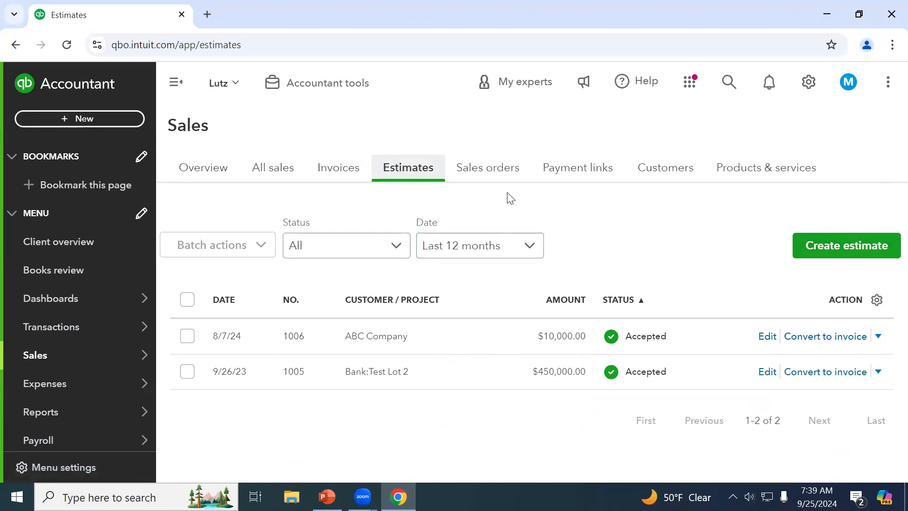
pyautogui.click(503, 172)
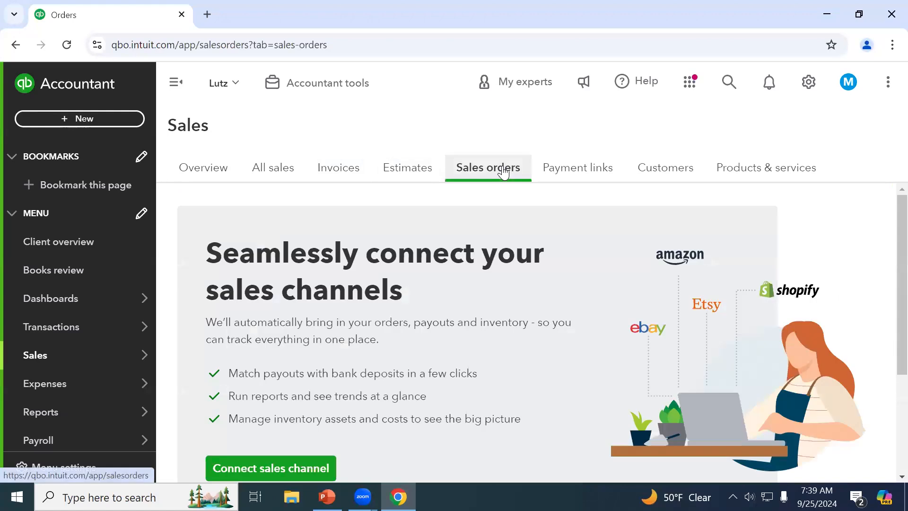
pyautogui.click(575, 178)
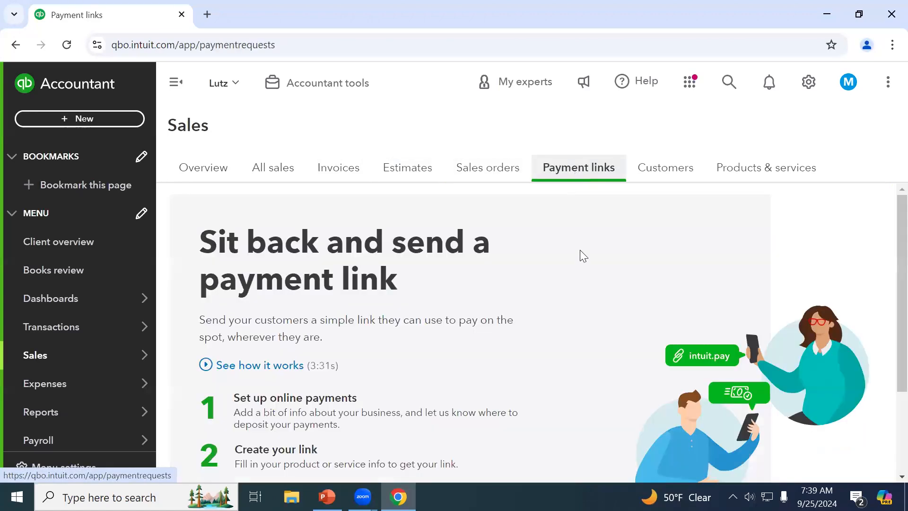
pyautogui.scroll(-2, 445, 286)
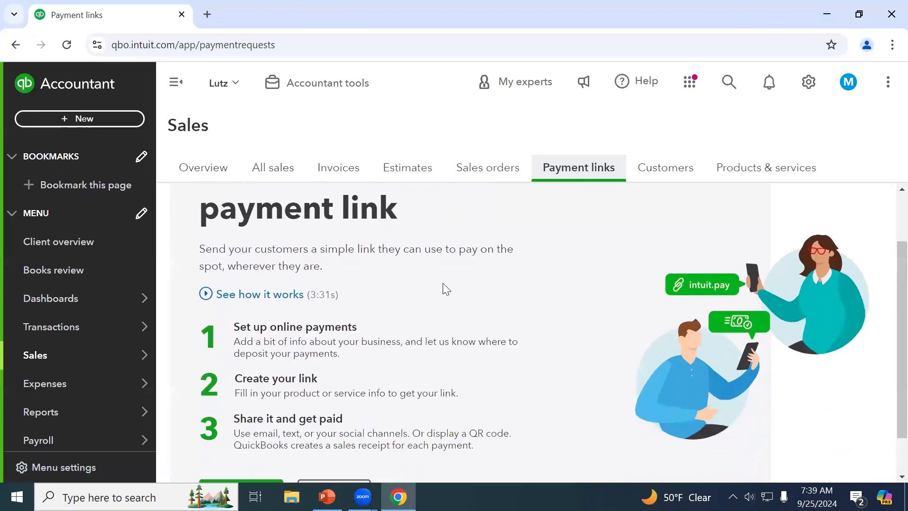
pyautogui.scroll(2, 446, 289)
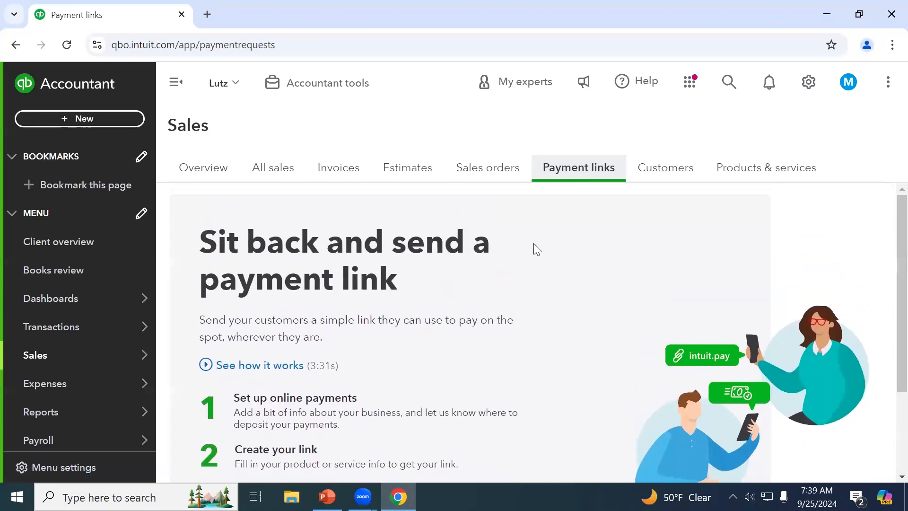
pyautogui.click(675, 177)
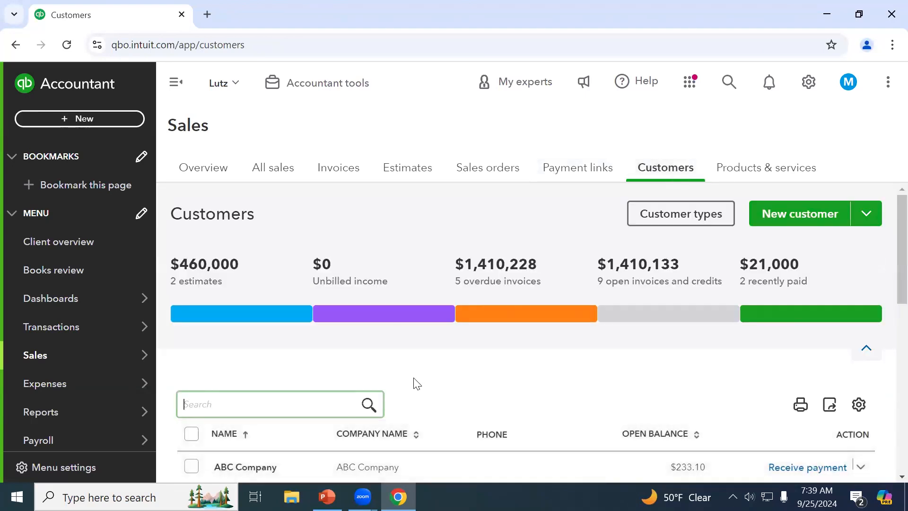
pyautogui.scroll(-5, 414, 378)
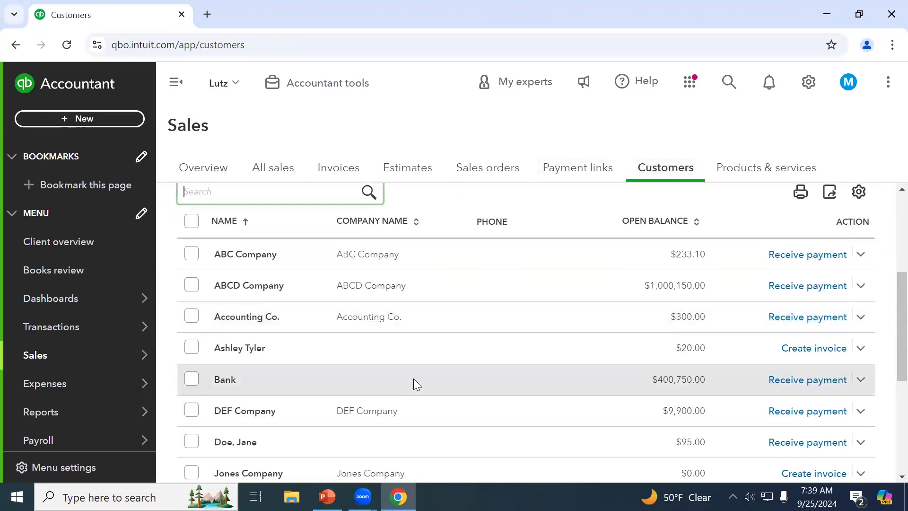
pyautogui.scroll(-3, 413, 378)
pyautogui.scroll(8, 413, 379)
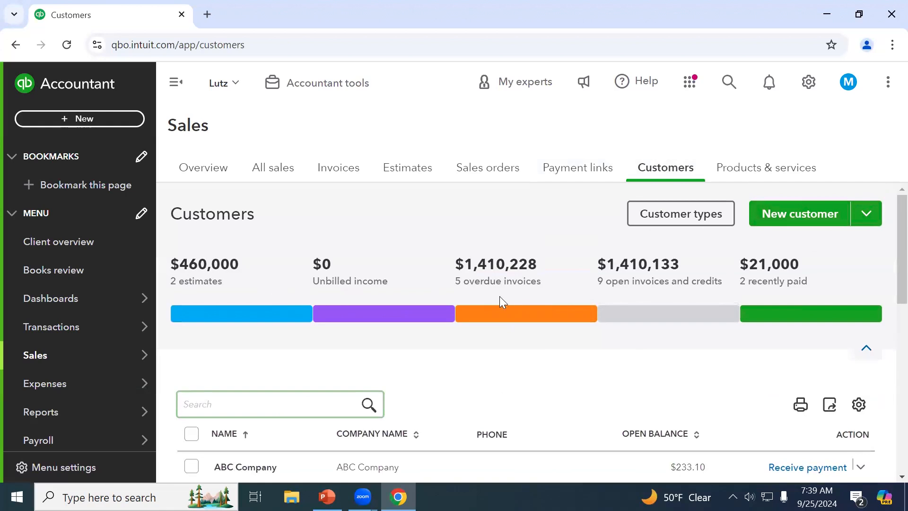
pyautogui.click(772, 171)
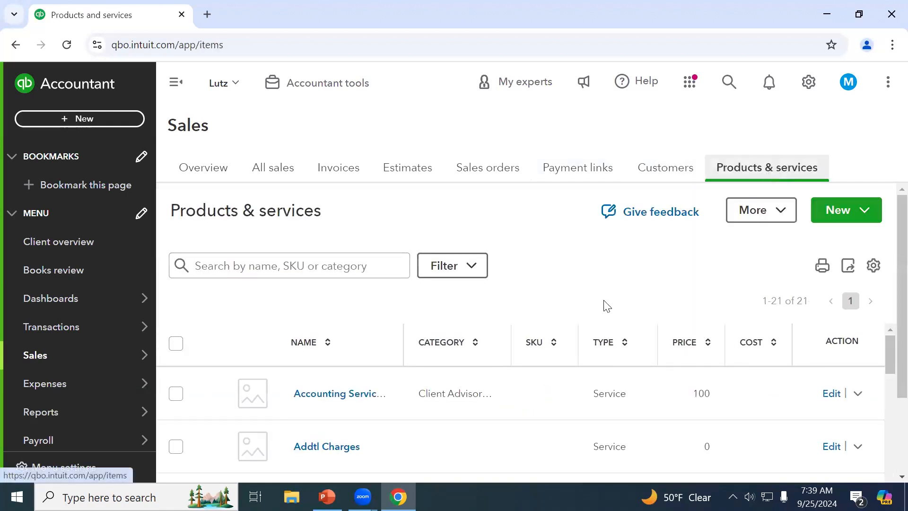
pyautogui.scroll(-2, 607, 306)
pyautogui.scroll(1, 606, 307)
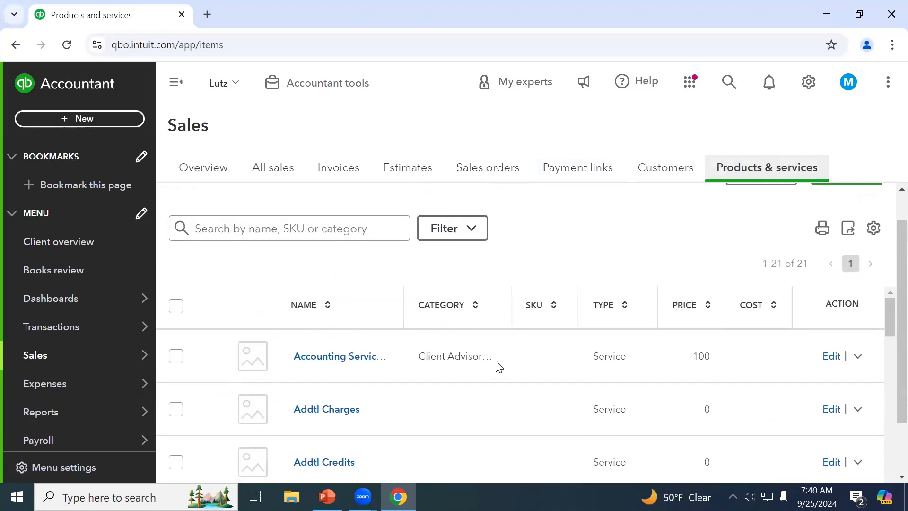
pyautogui.scroll(-3, 469, 387)
pyautogui.scroll(3, 468, 387)
pyautogui.scroll(1, 468, 387)
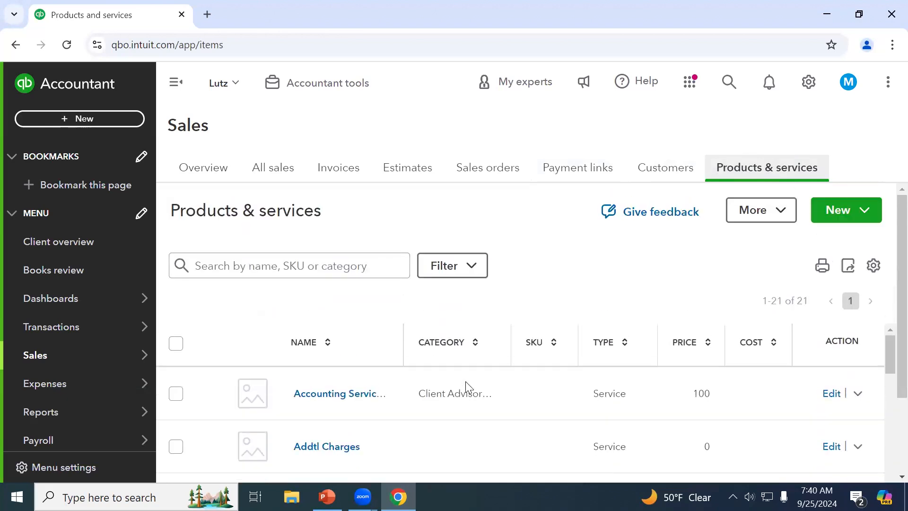
pyautogui.click(680, 175)
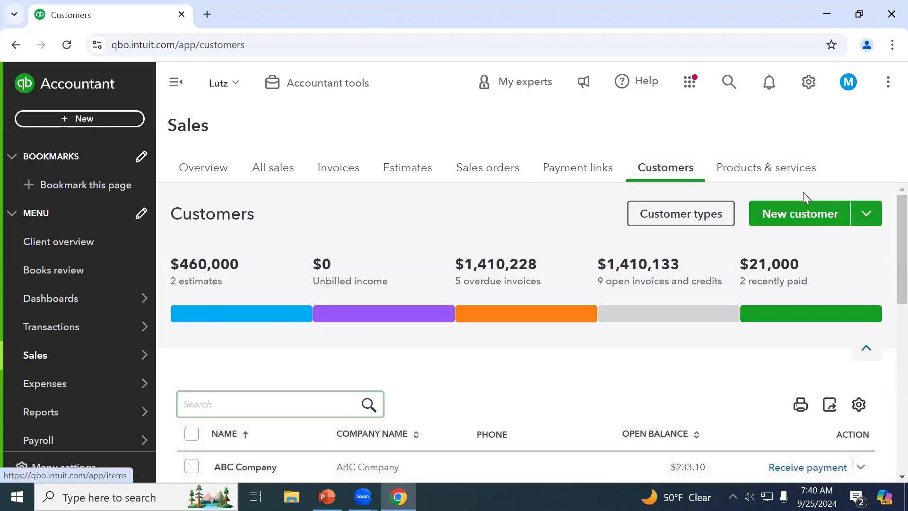
pyautogui.click(792, 222)
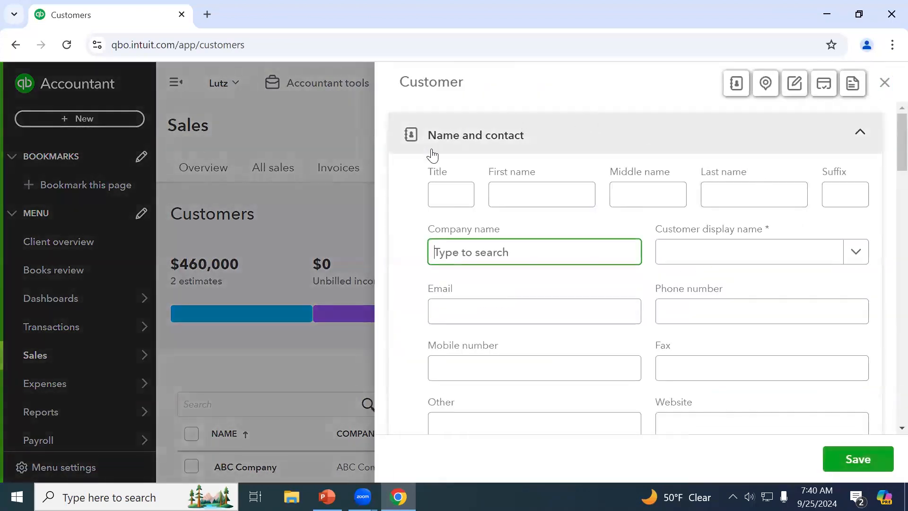
pyautogui.click(473, 255)
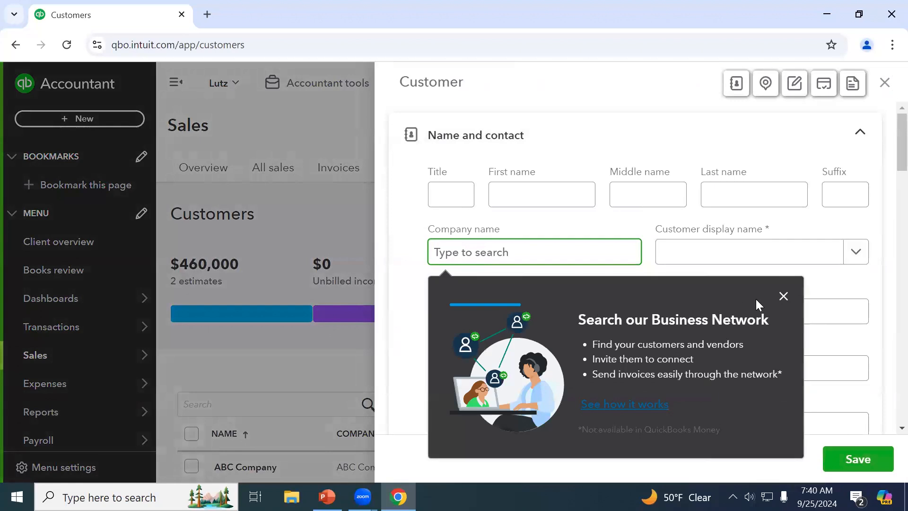
pyautogui.click(781, 298)
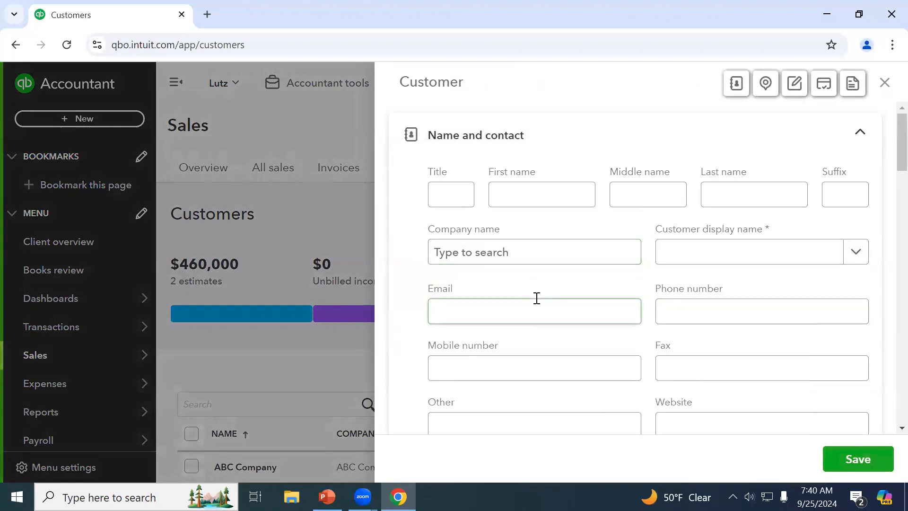
pyautogui.scroll(-3, 601, 283)
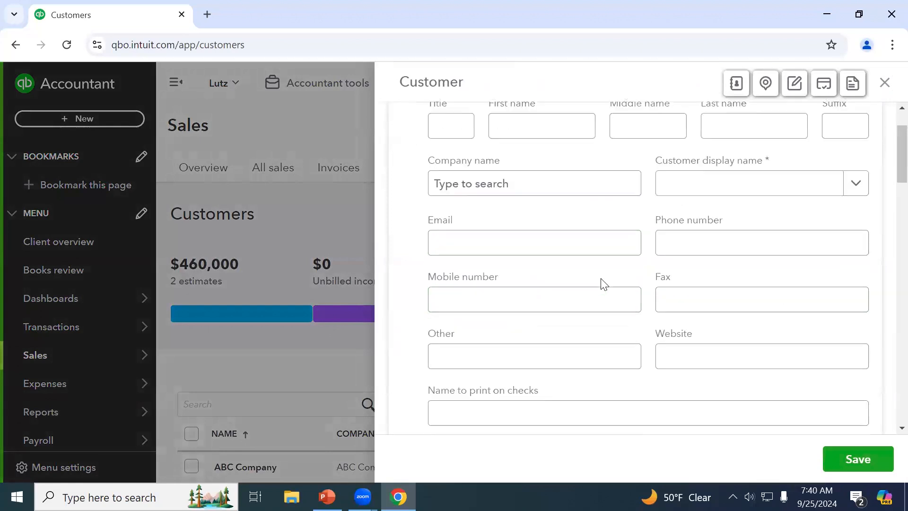
pyautogui.scroll(-1, 605, 315)
pyautogui.scroll(-1, 604, 315)
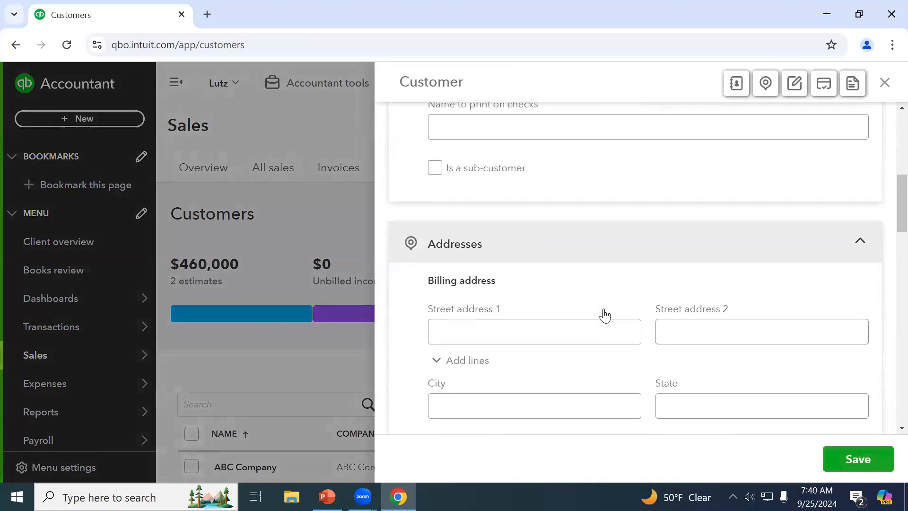
pyautogui.click(602, 320)
pyautogui.scroll(-1, 603, 323)
pyautogui.scroll(-5, 603, 322)
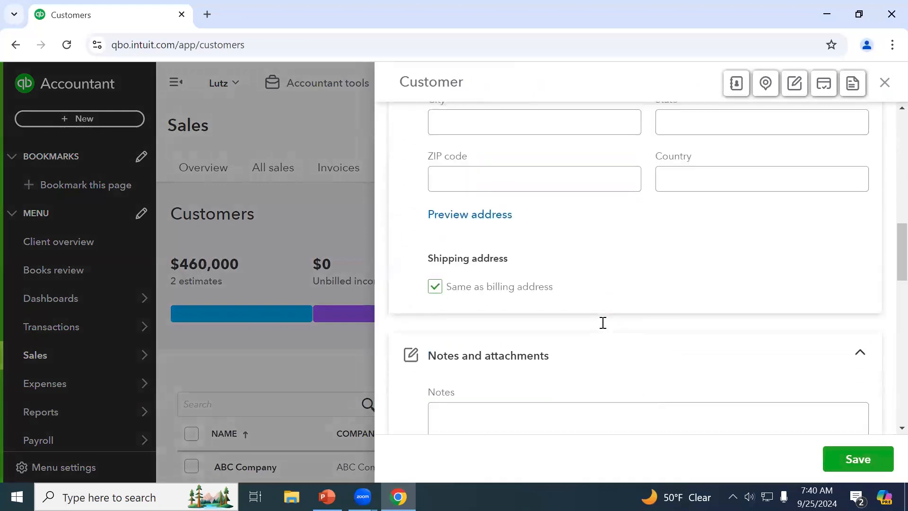
pyautogui.scroll(-2, 603, 327)
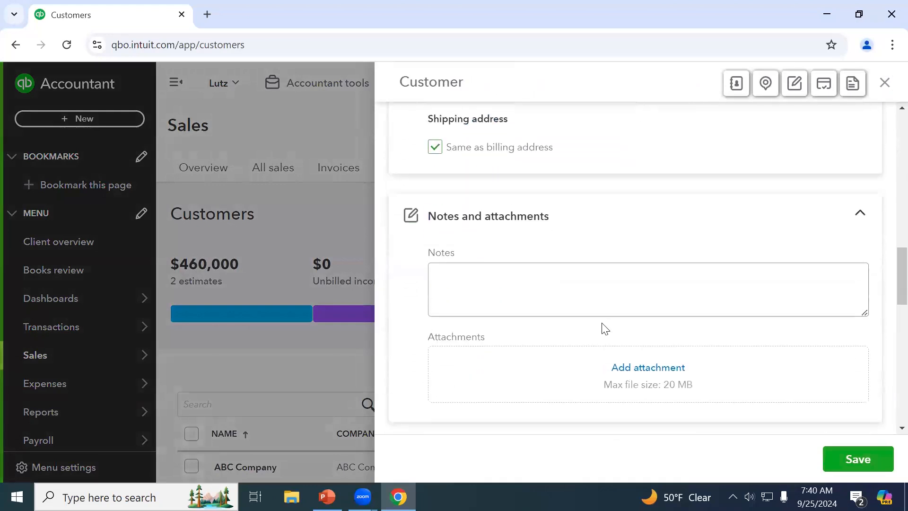
pyautogui.scroll(-5, 604, 327)
pyautogui.scroll(-6, 603, 328)
pyautogui.scroll(-2, 604, 328)
pyautogui.click(603, 324)
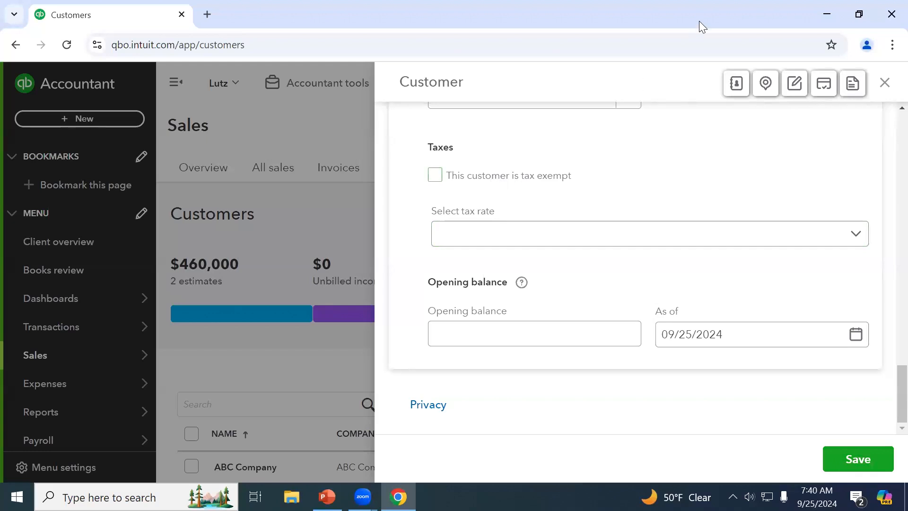
pyautogui.click(886, 85)
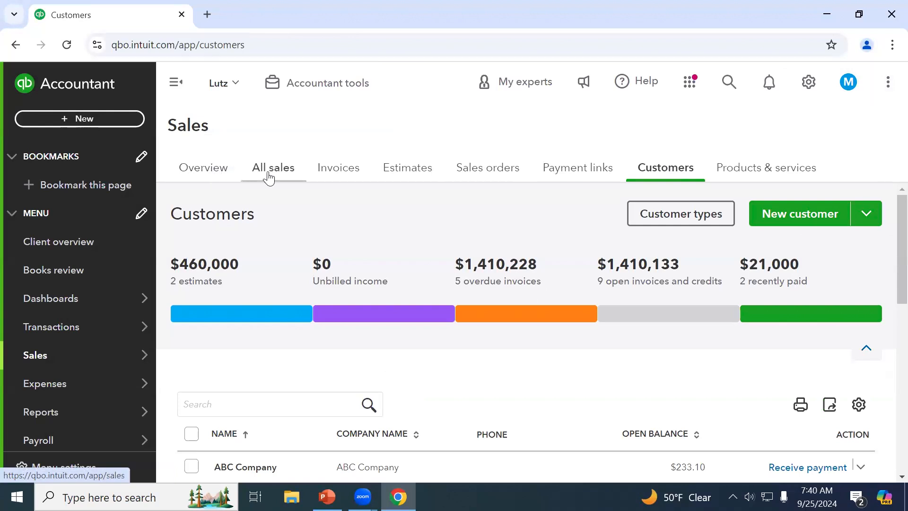
# Start a blank estimate dated 09/25/2024 and expand its Design options, showing the Standard template
pyautogui.click(415, 176)
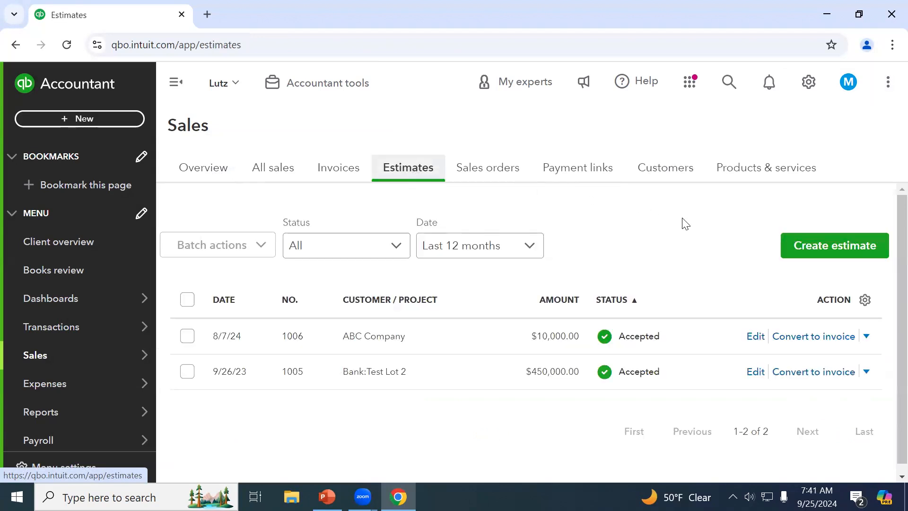
pyautogui.click(822, 261)
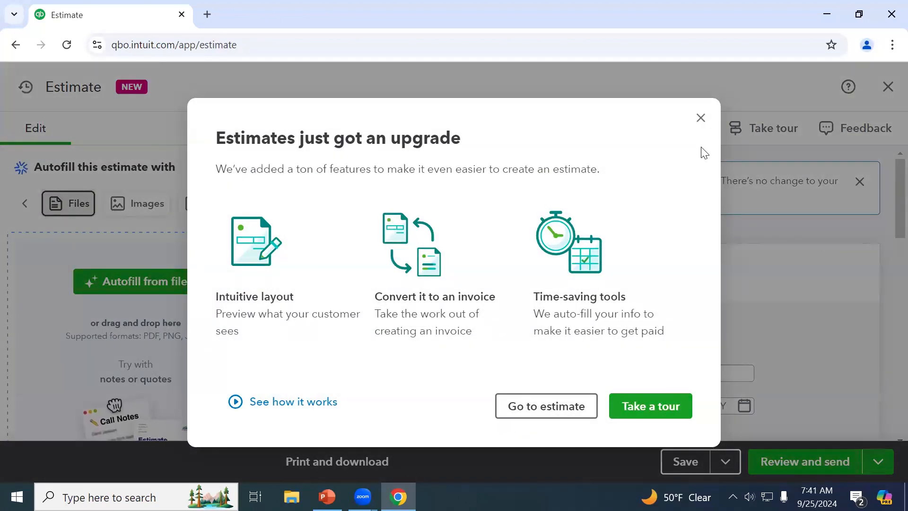
pyautogui.click(701, 119)
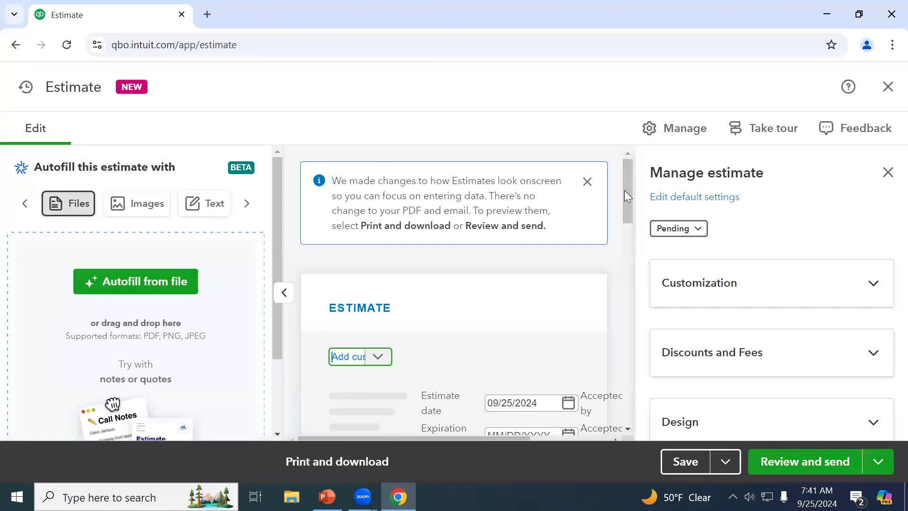
pyautogui.scroll(-1, 702, 341)
pyautogui.click(705, 351)
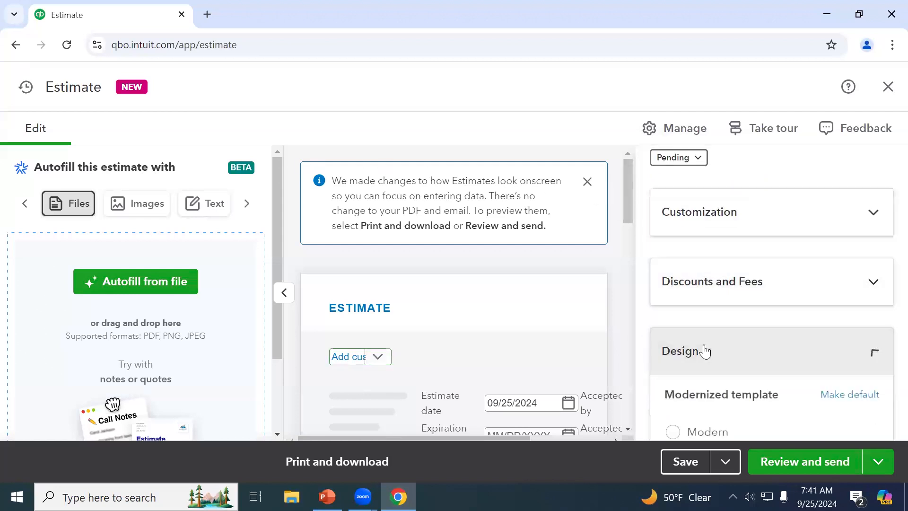
pyautogui.scroll(-1, 767, 321)
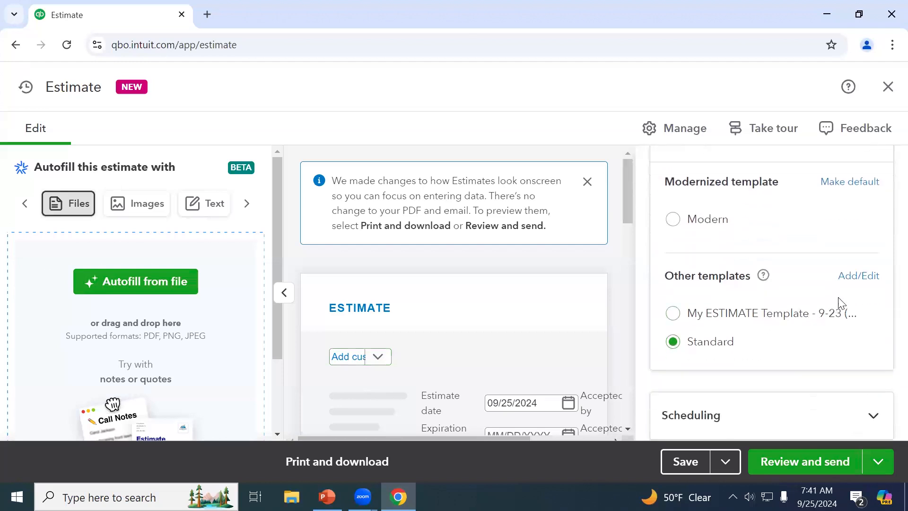
# Create a new Estimate form style from the custom form styles page
pyautogui.click(859, 279)
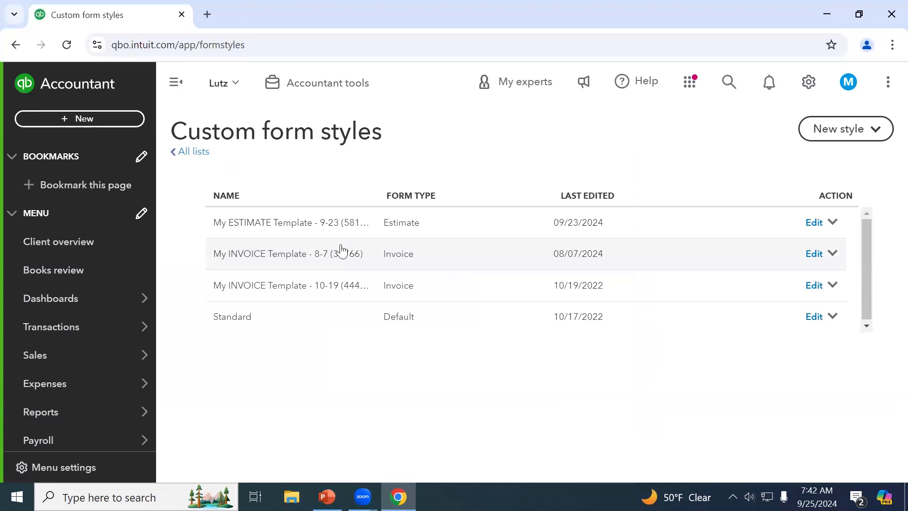
pyautogui.click(832, 136)
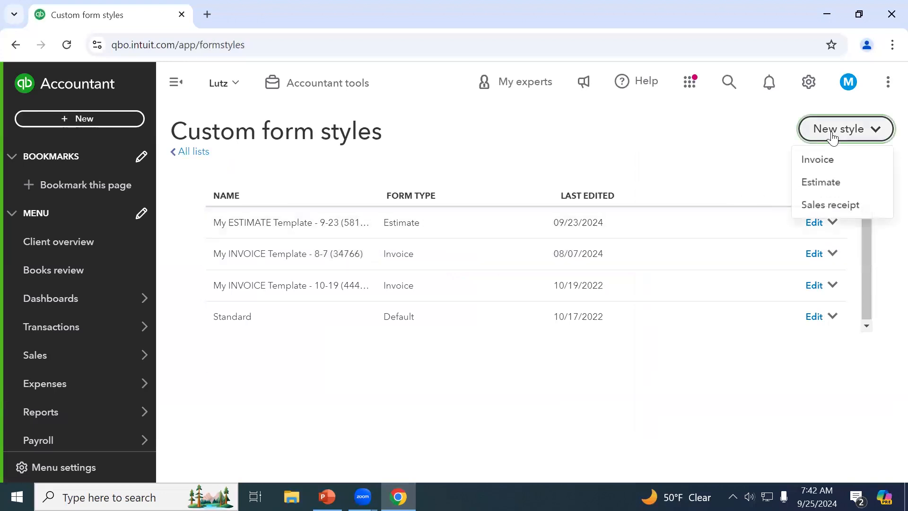
pyautogui.click(828, 181)
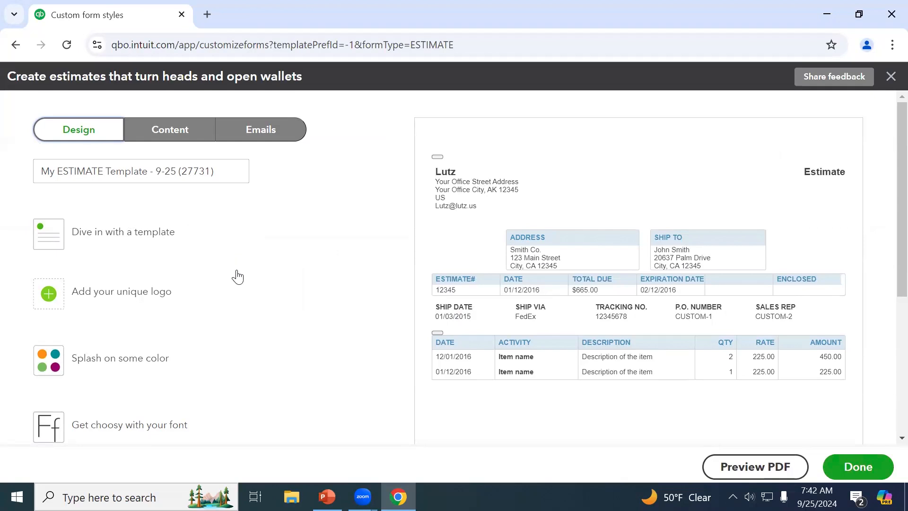
# Set the new estimate style's colour to burgundy (#6b1438)
pyautogui.click(92, 368)
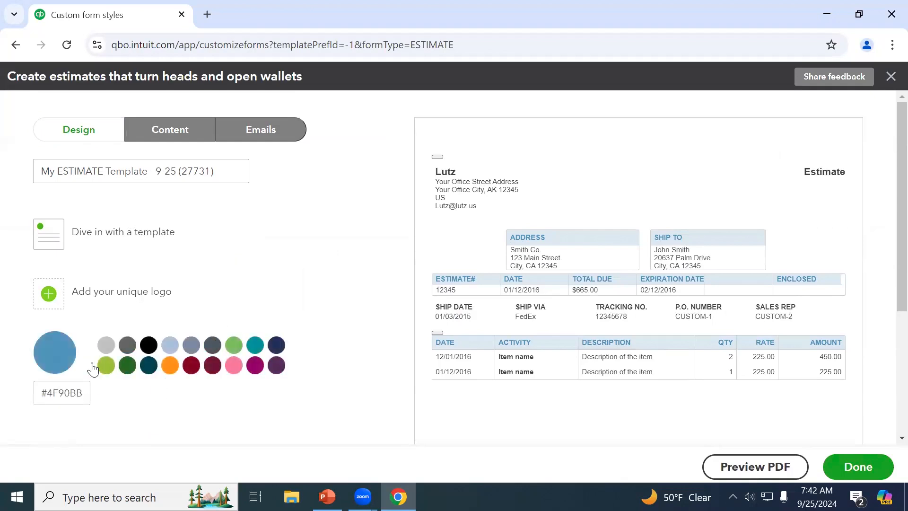
pyautogui.click(148, 365)
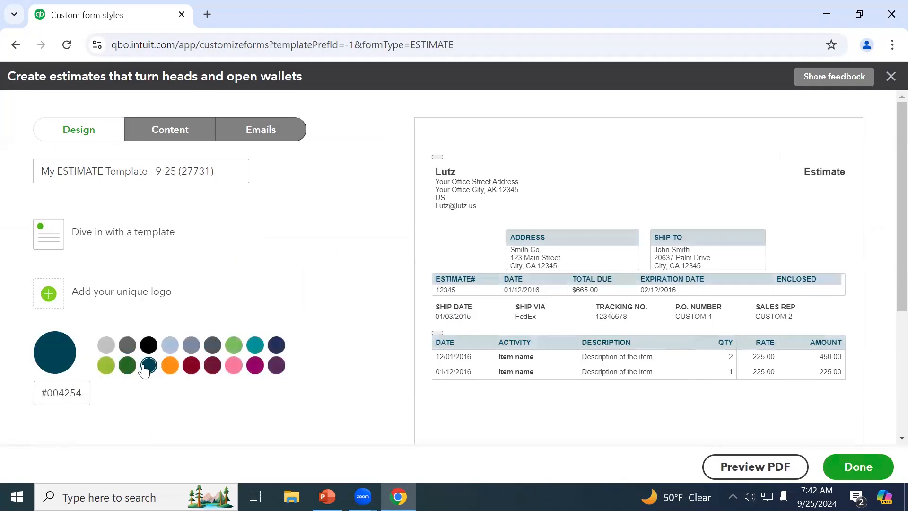
pyautogui.click(171, 367)
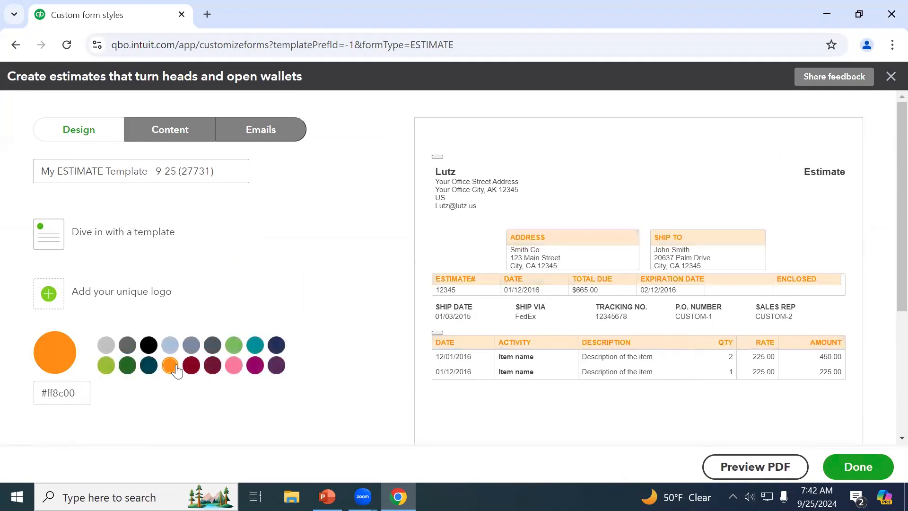
pyautogui.click(212, 346)
pyautogui.click(213, 365)
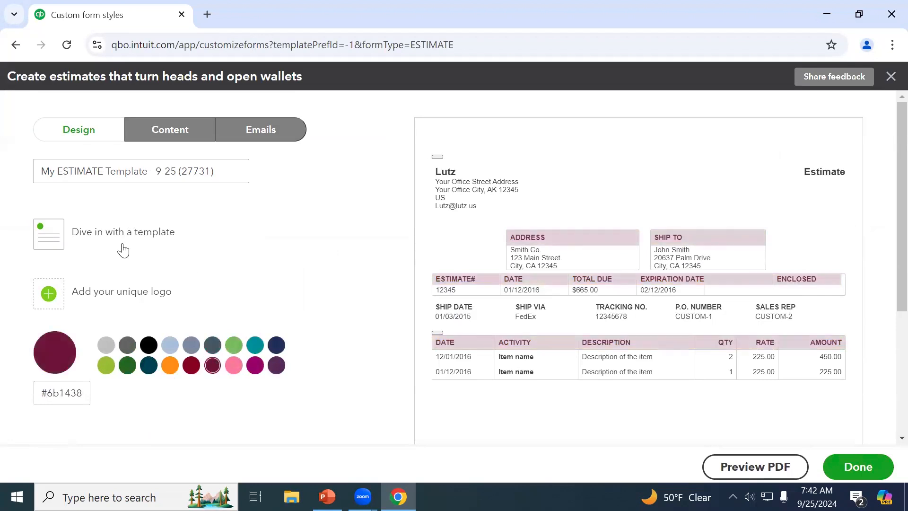
pyautogui.click(182, 130)
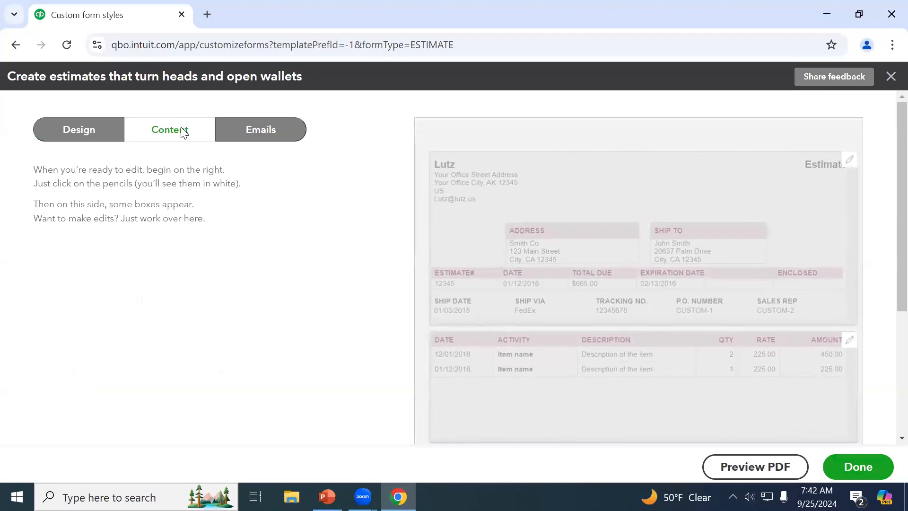
# Review the estimate style's header and activity table content settings
pyautogui.click(539, 209)
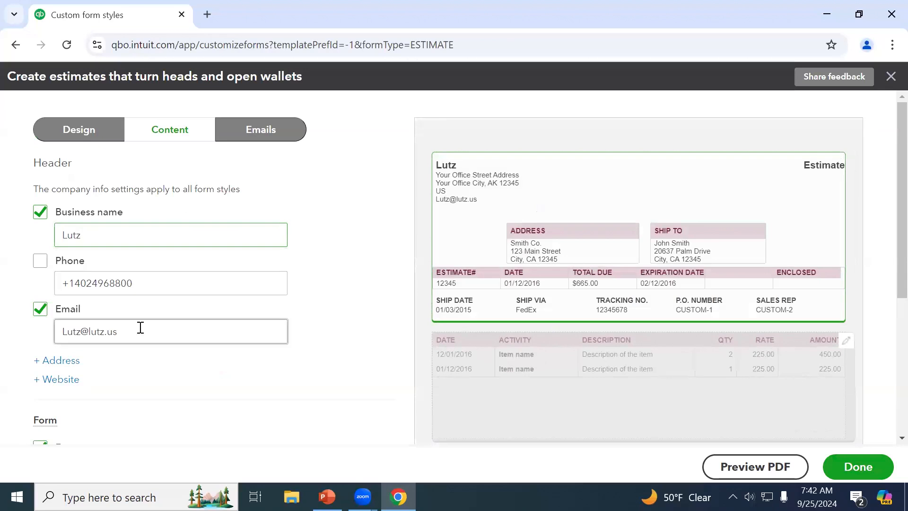
pyautogui.scroll(-2, 75, 341)
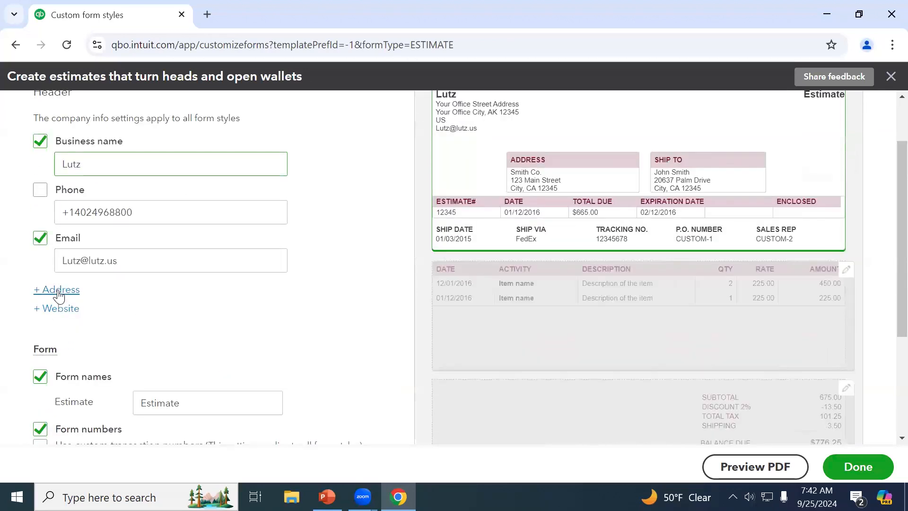
pyautogui.scroll(-3, 135, 345)
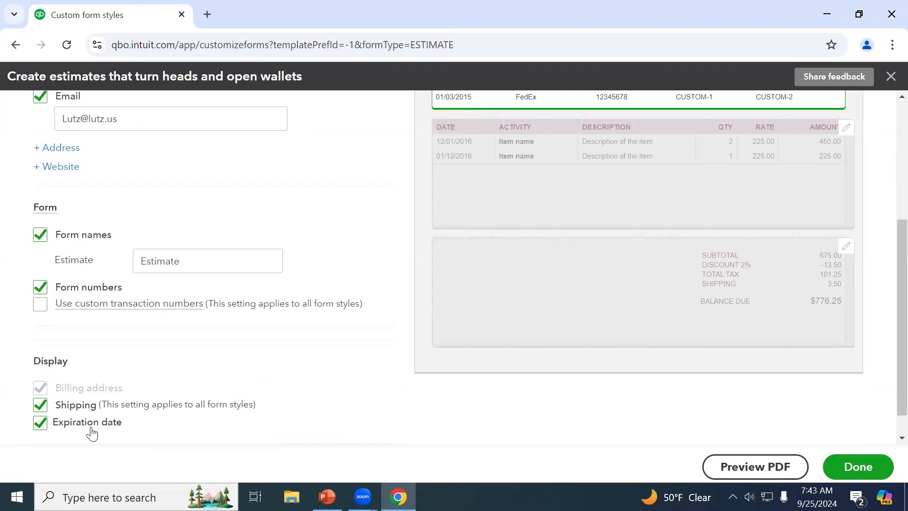
pyautogui.scroll(5, 91, 433)
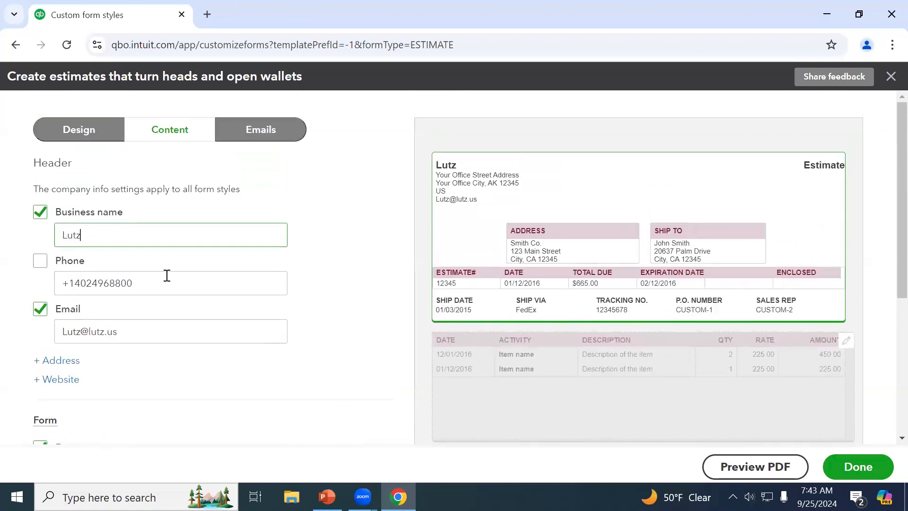
pyautogui.click(595, 373)
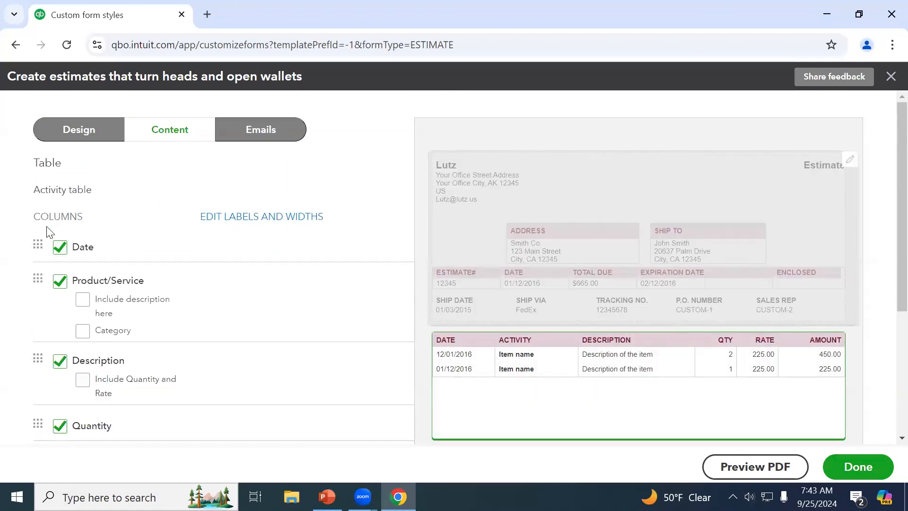
pyautogui.scroll(-1, 93, 336)
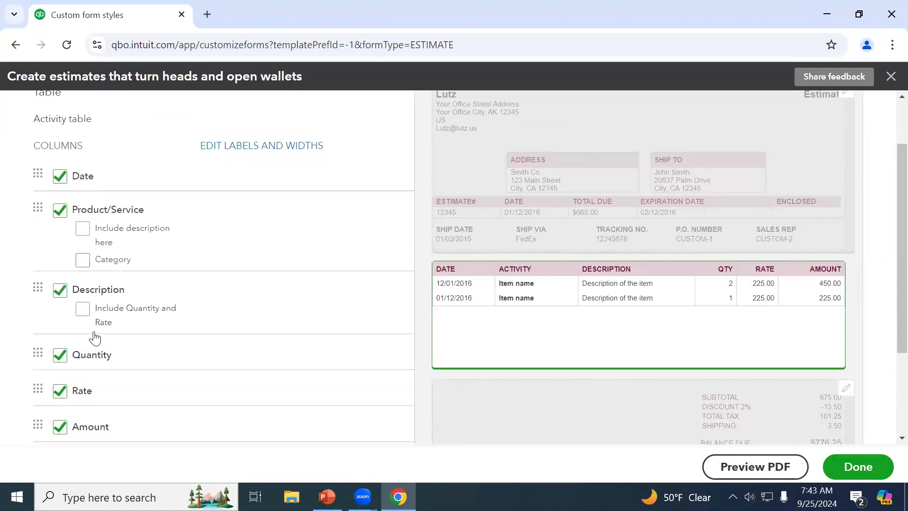
pyautogui.scroll(-2, 124, 384)
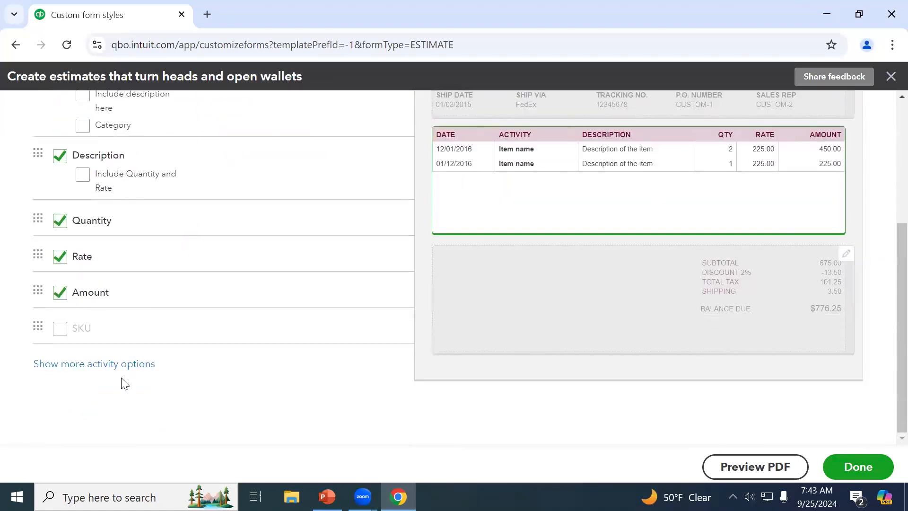
pyautogui.scroll(3, 122, 382)
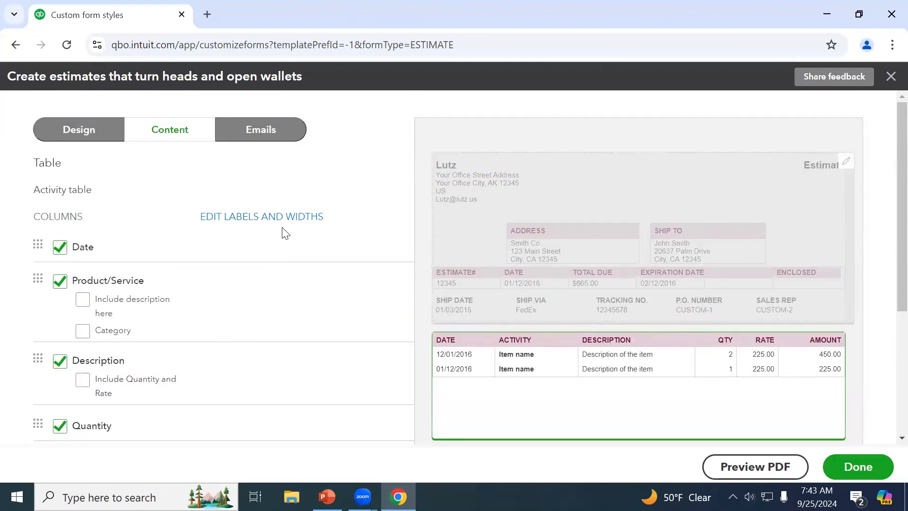
pyautogui.scroll(-3, 563, 369)
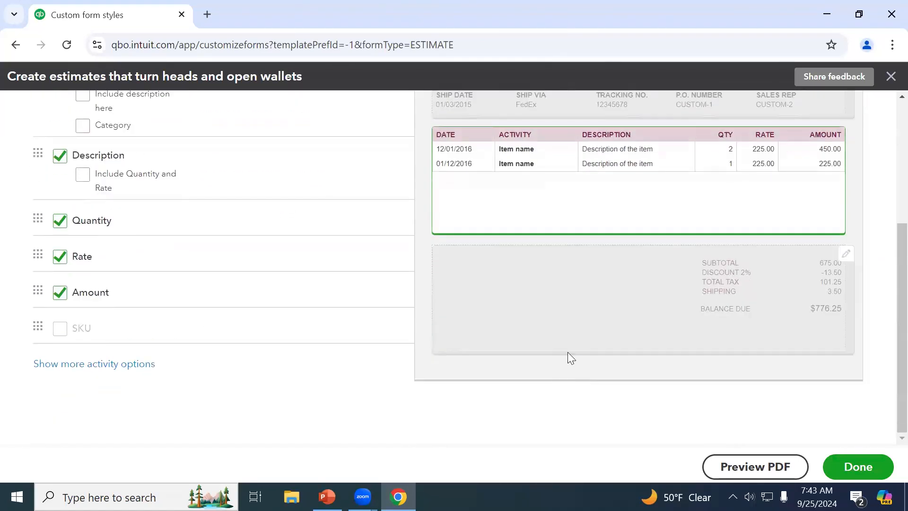
# Inspect the totals footer and 'Message to customer on' options, leaving them unchanged
pyautogui.click(586, 320)
pyautogui.scroll(1, 290, 244)
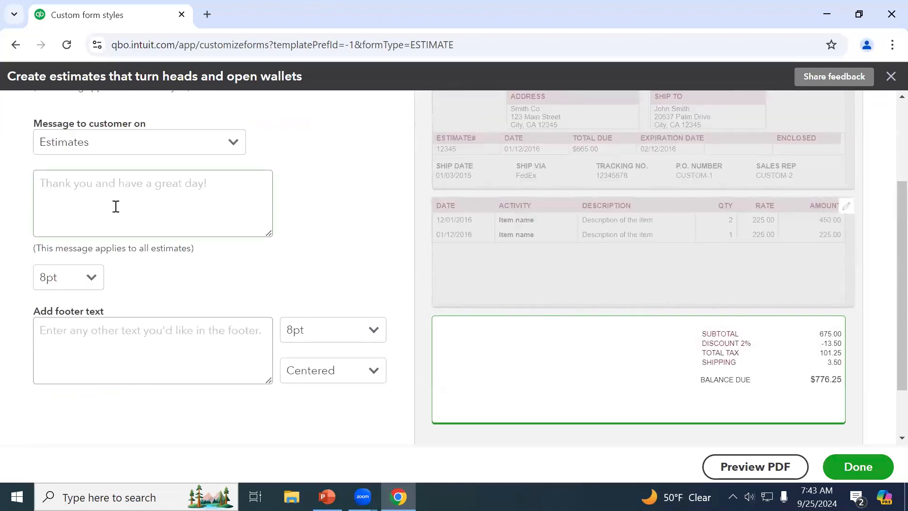
pyautogui.click(160, 148)
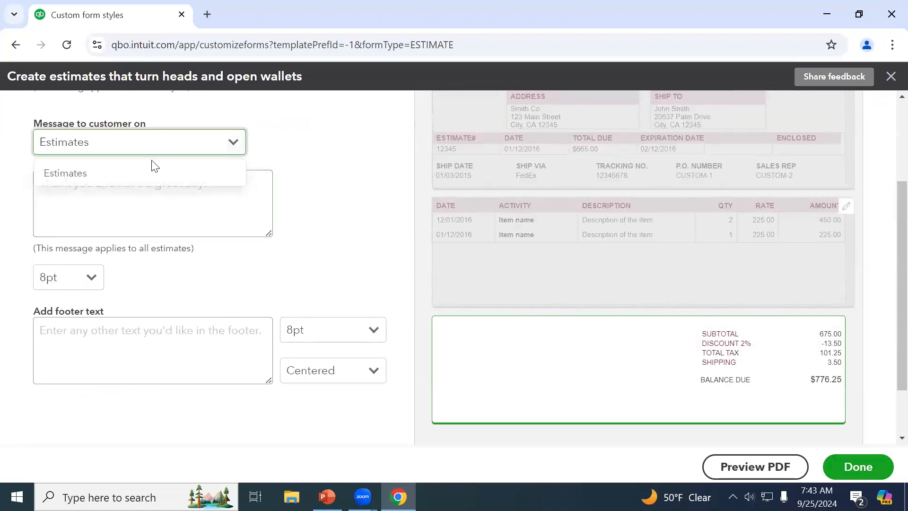
pyautogui.click(361, 210)
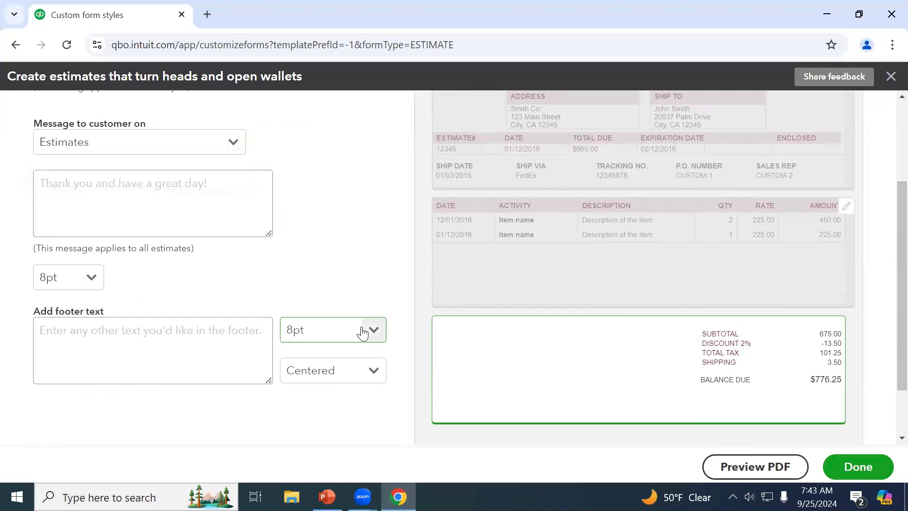
pyautogui.scroll(3, 305, 346)
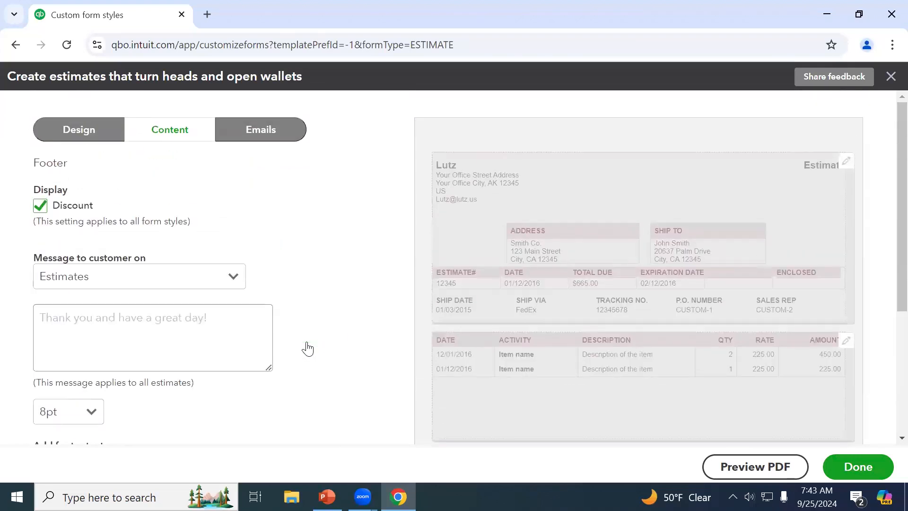
pyautogui.click(261, 131)
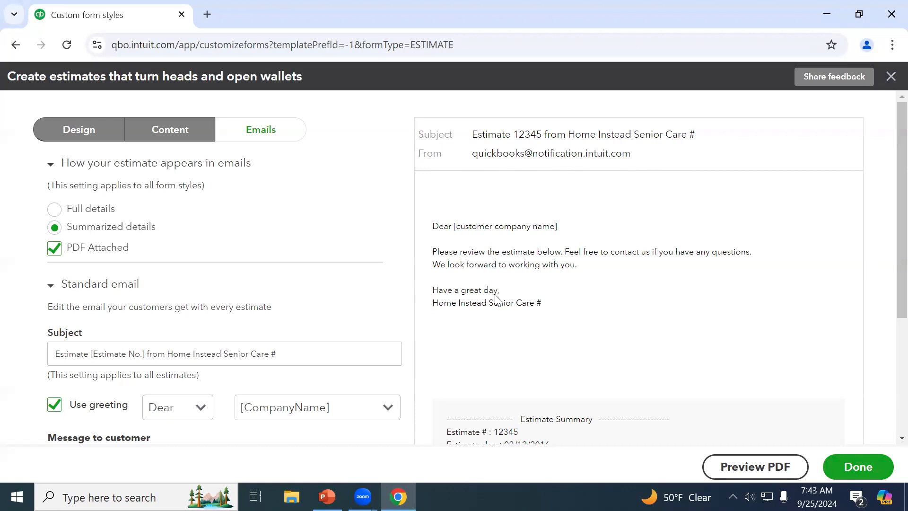
# Preview the estimate style PDF (sample total $734.19), then exit the editor without saving
pyautogui.scroll(-3, 495, 296)
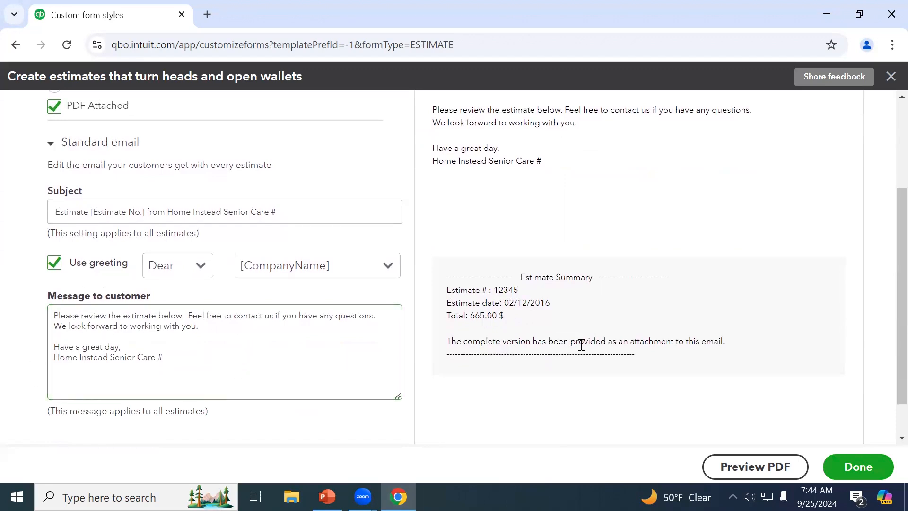
pyautogui.scroll(3, 130, 328)
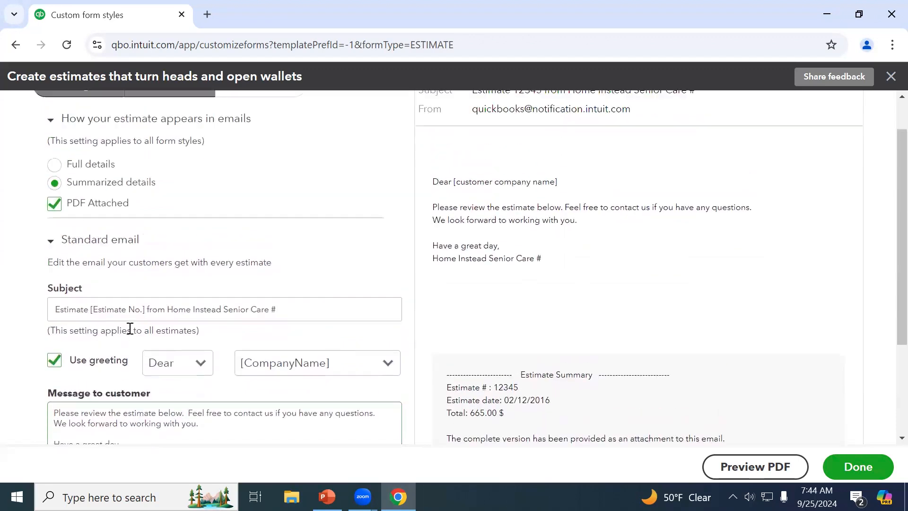
pyautogui.click(754, 466)
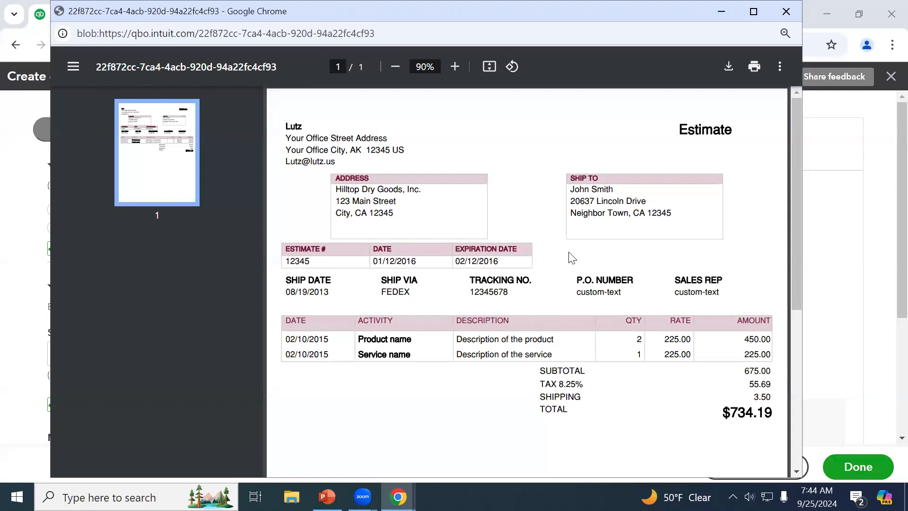
pyautogui.scroll(-6, 570, 254)
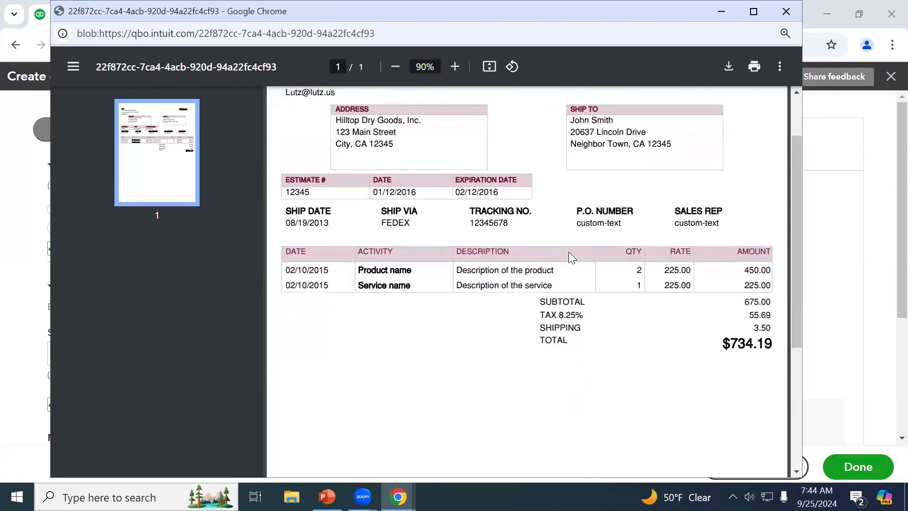
pyautogui.scroll(6, 569, 253)
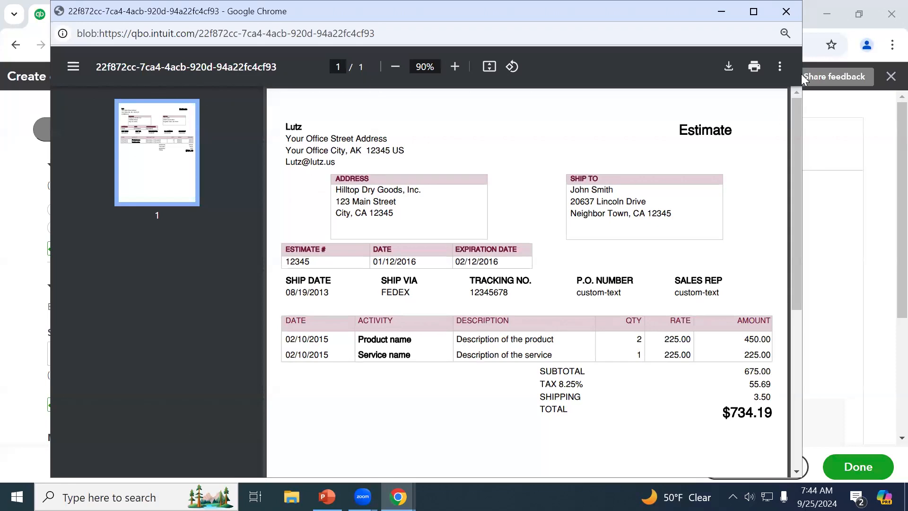
pyautogui.click(786, 19)
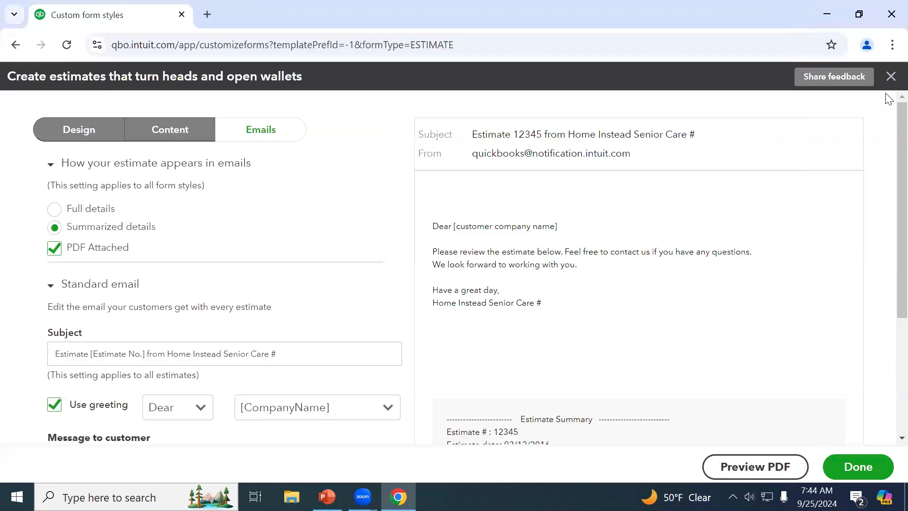
pyautogui.click(889, 79)
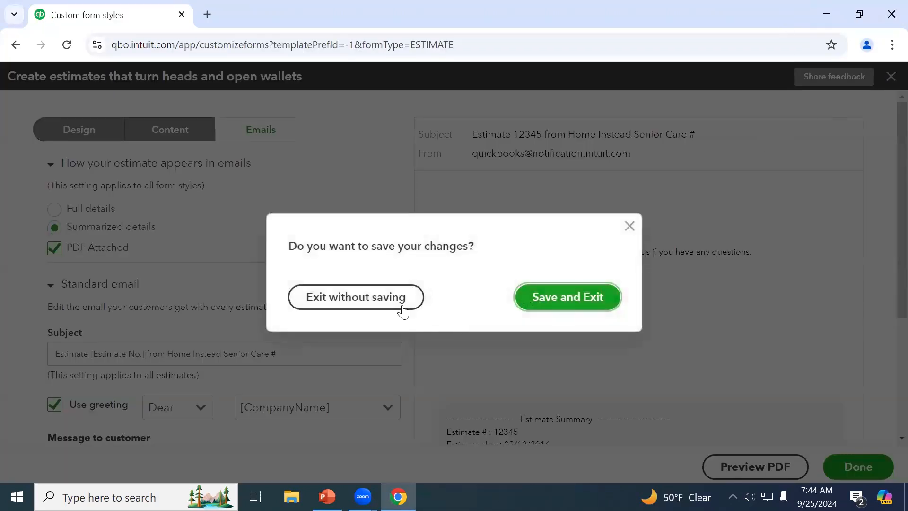
pyautogui.click(367, 304)
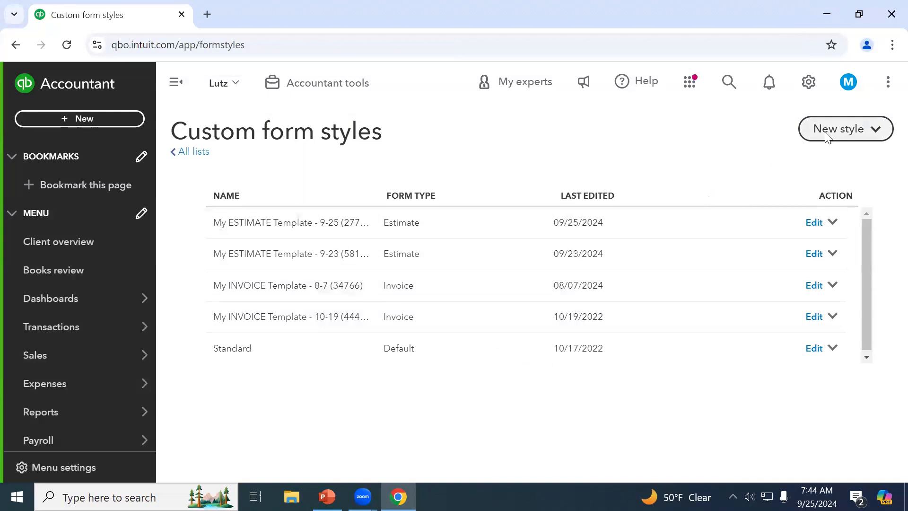
# Start a new Invoice form style
pyautogui.click(838, 129)
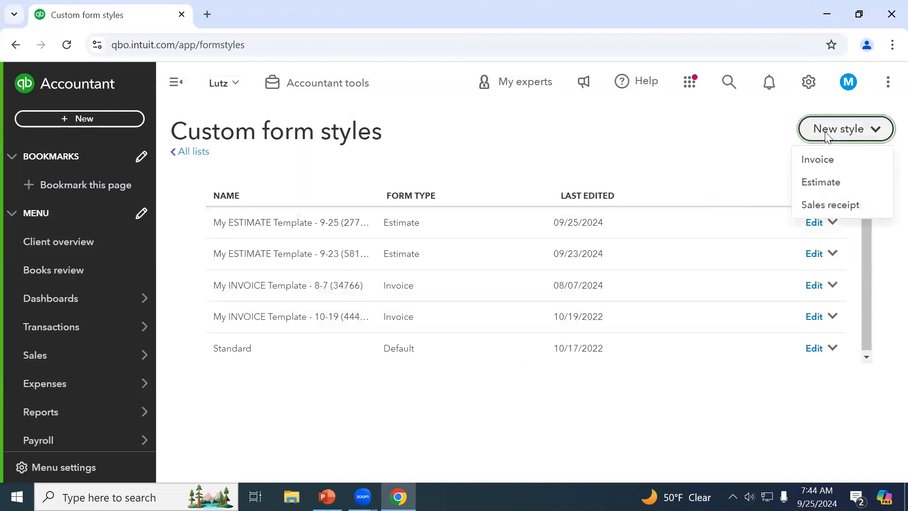
pyautogui.click(826, 163)
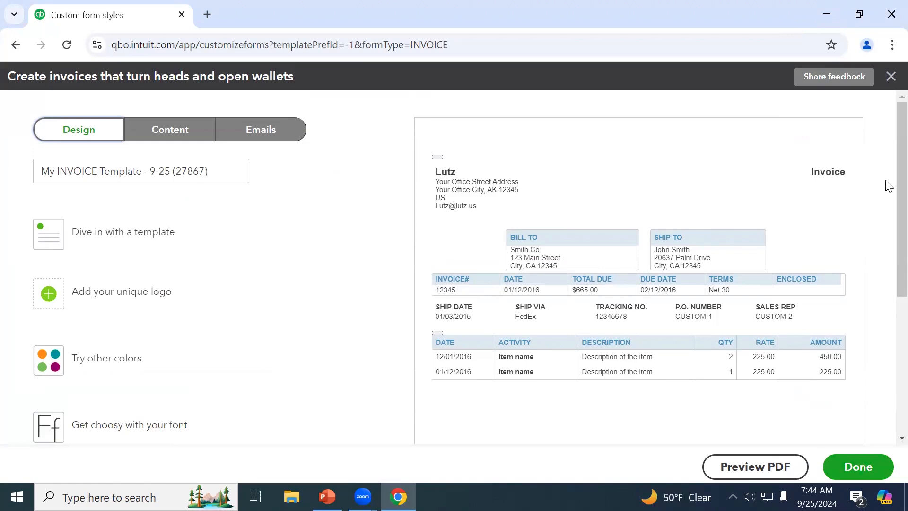
pyautogui.scroll(-2, 144, 238)
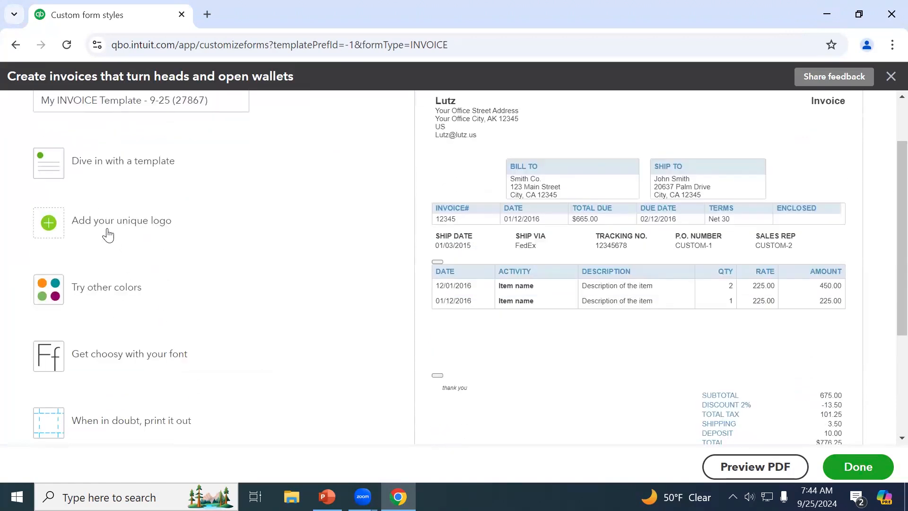
pyautogui.scroll(2, 152, 219)
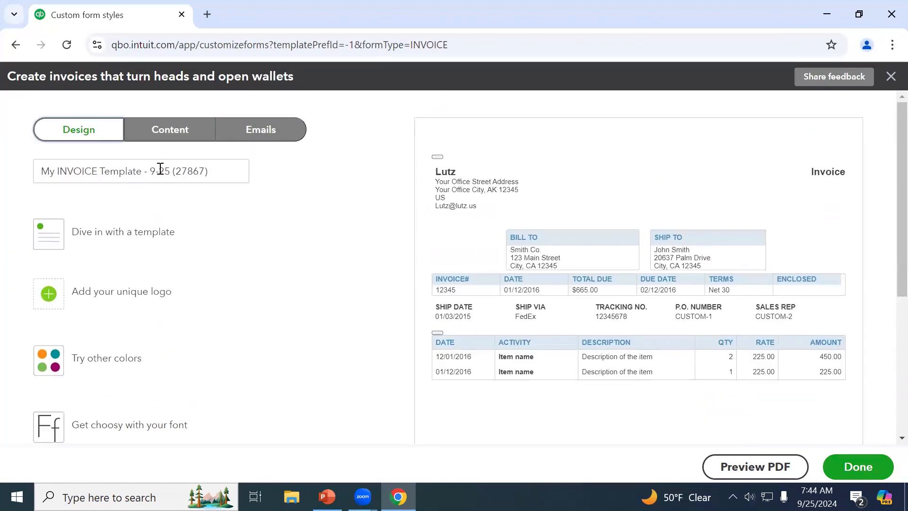
# Step through the invoice style's header, item table and totals content sections
pyautogui.click(164, 137)
pyautogui.click(644, 256)
pyautogui.click(641, 392)
pyautogui.scroll(-3, 639, 397)
pyautogui.click(639, 400)
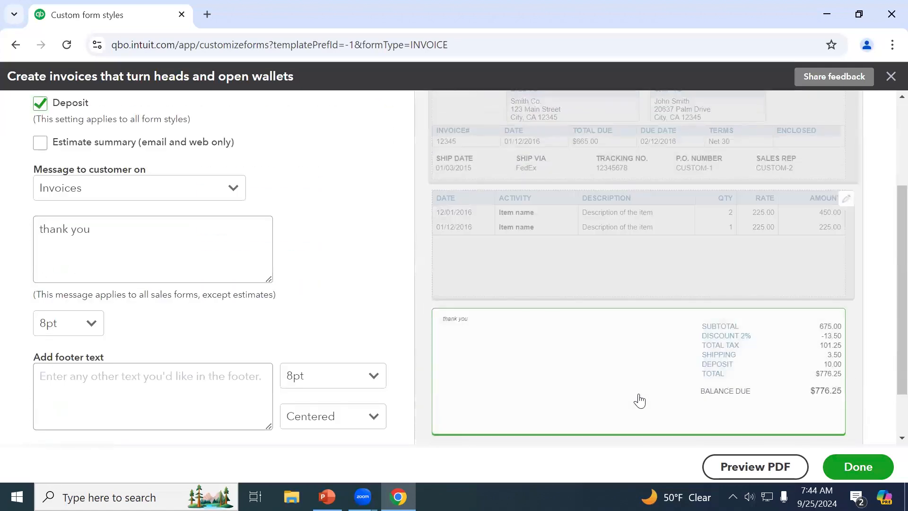
pyautogui.scroll(3, 640, 399)
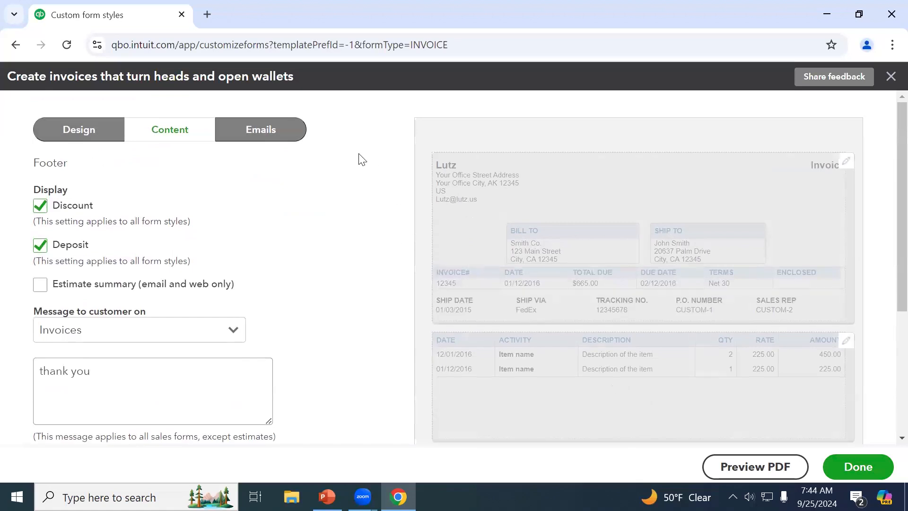
pyautogui.click(262, 145)
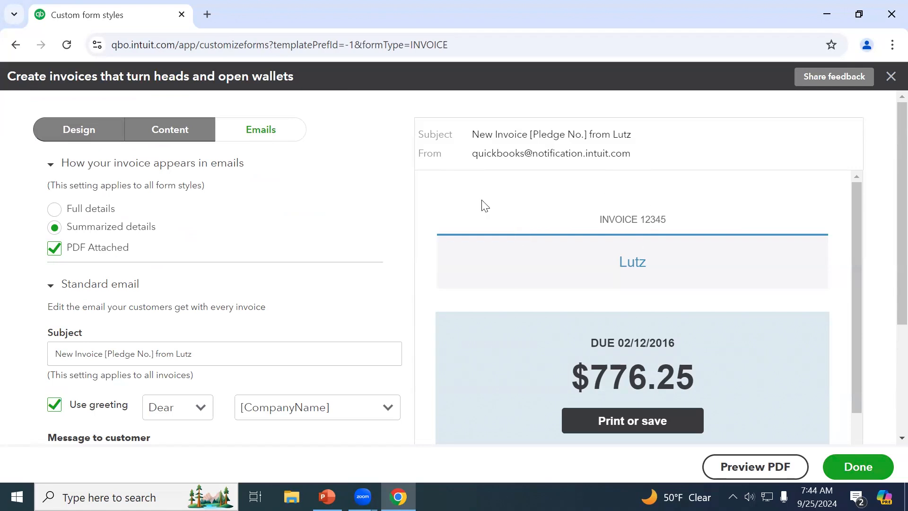
# Keep editing the invoice style, uncheck PDF Attached for emails, and request a PDF preview
pyautogui.scroll(-3, 557, 265)
pyautogui.scroll(-6, 563, 290)
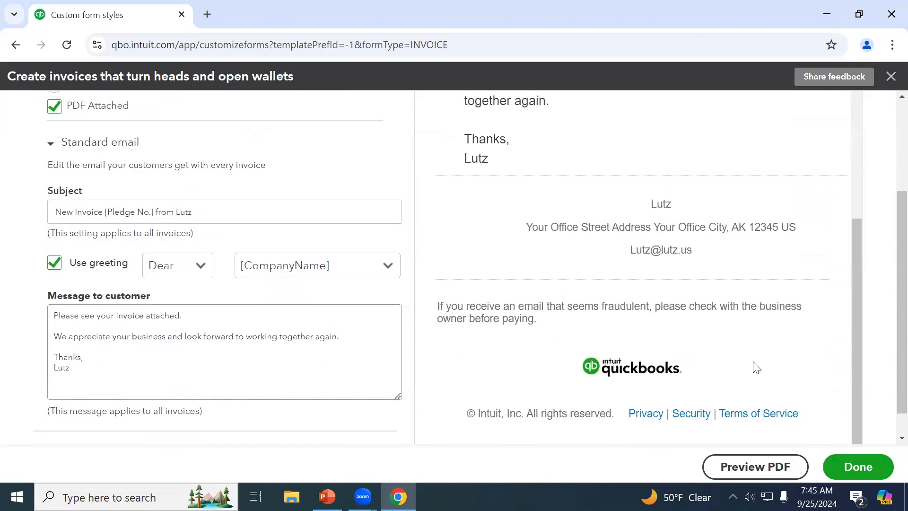
pyautogui.click(891, 76)
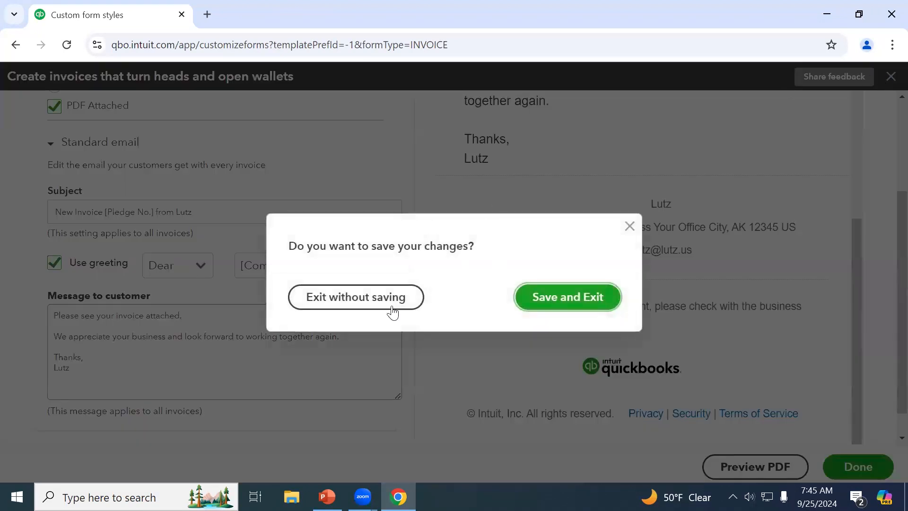
pyautogui.click(631, 227)
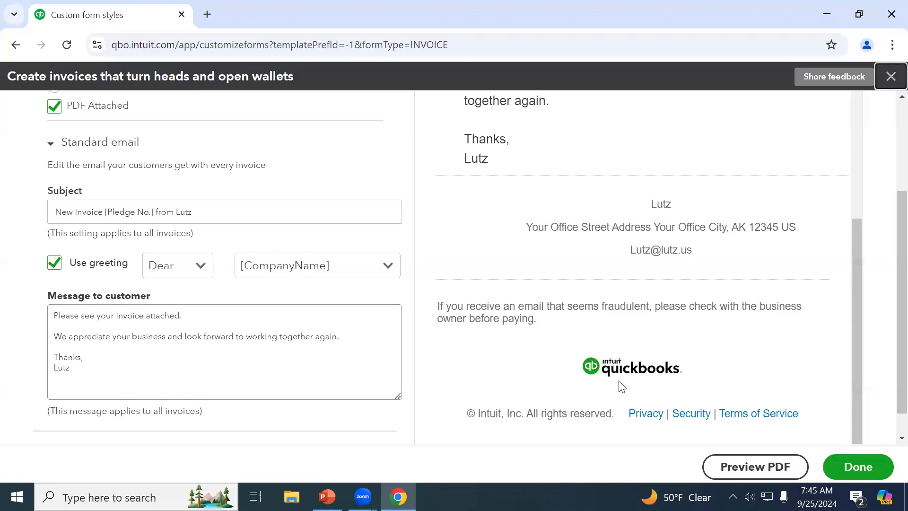
pyautogui.scroll(1, 661, 416)
pyautogui.scroll(5, 661, 416)
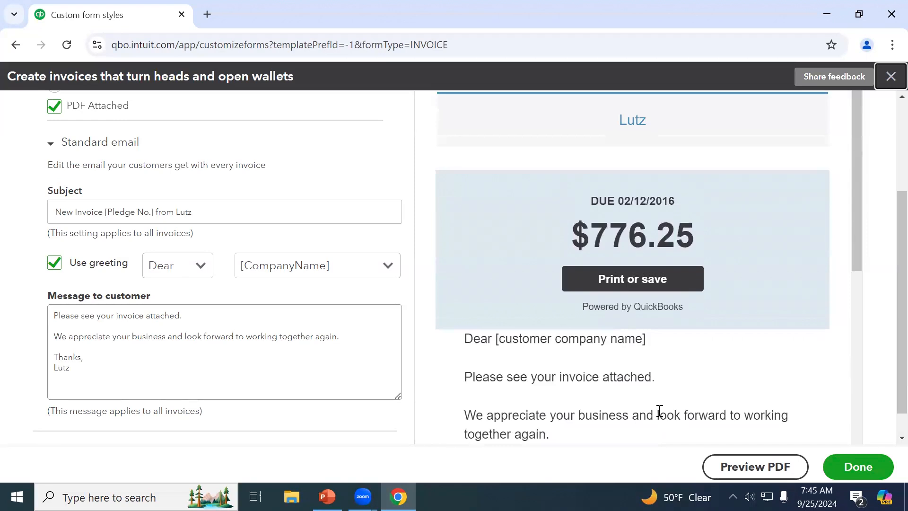
pyautogui.scroll(3, 659, 410)
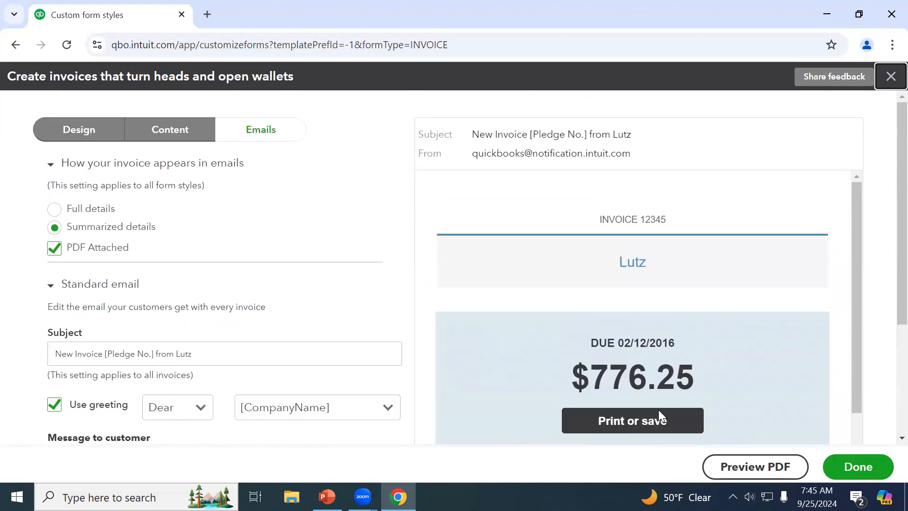
pyautogui.click(58, 256)
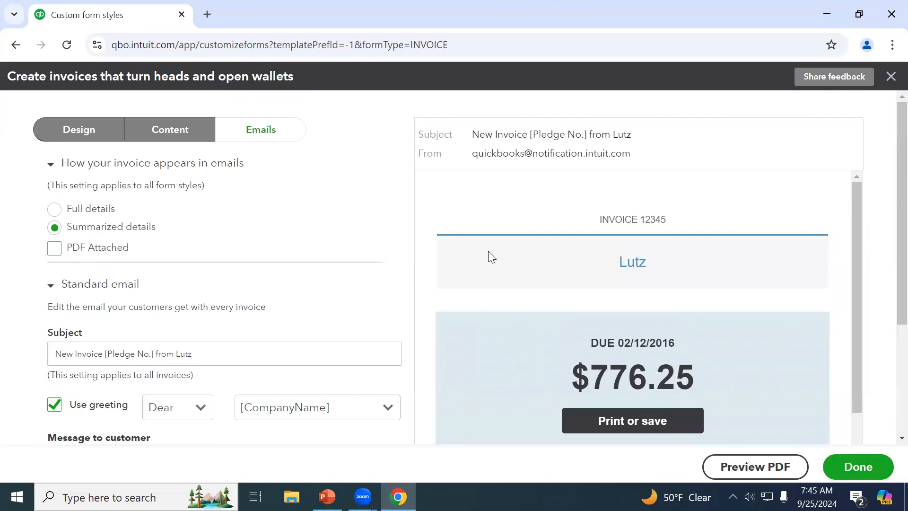
pyautogui.scroll(-5, 489, 251)
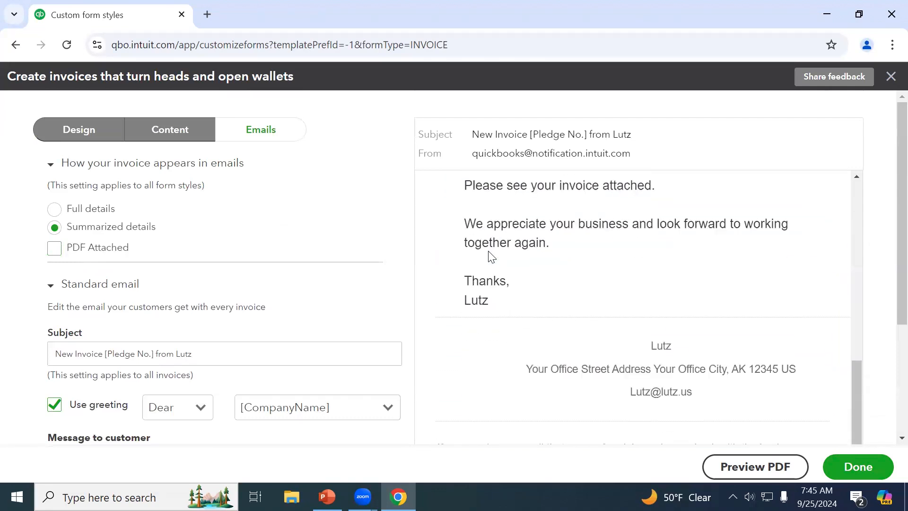
pyautogui.scroll(2, 567, 307)
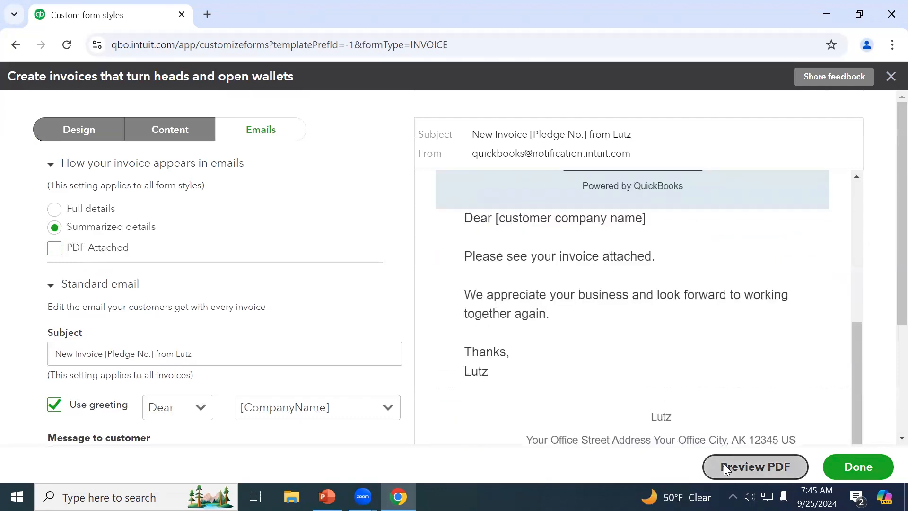
pyautogui.click(710, 466)
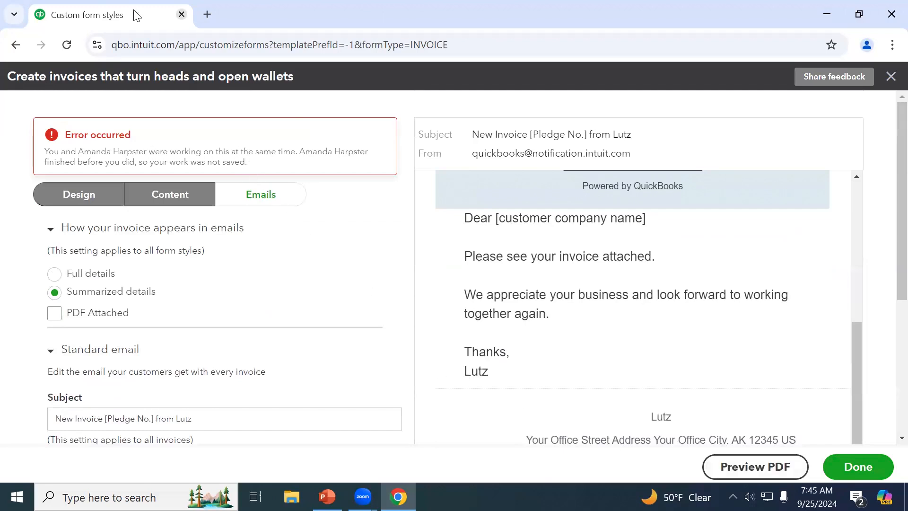
# After reloading, uncheck PDF Attached again and preview the invoice PDF ($734.19 balance due)
pyautogui.click(67, 44)
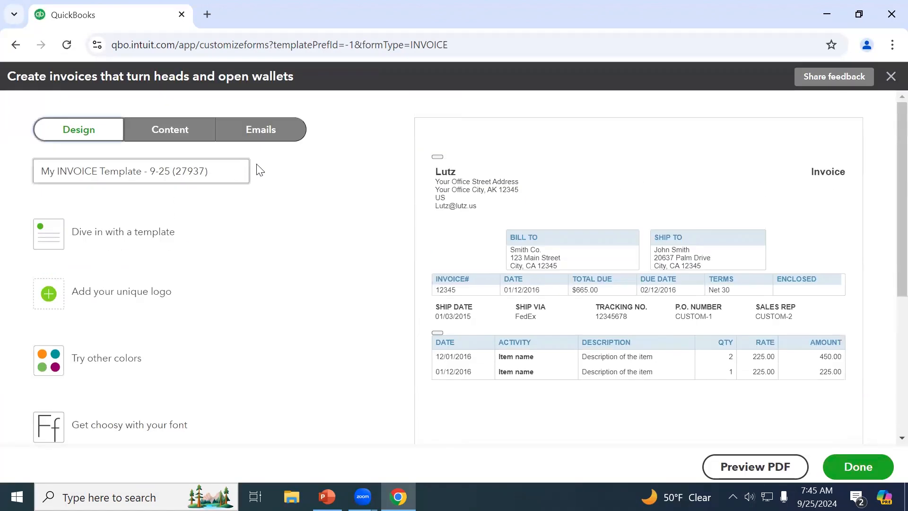
pyautogui.click(274, 141)
pyautogui.click(54, 249)
pyautogui.click(756, 467)
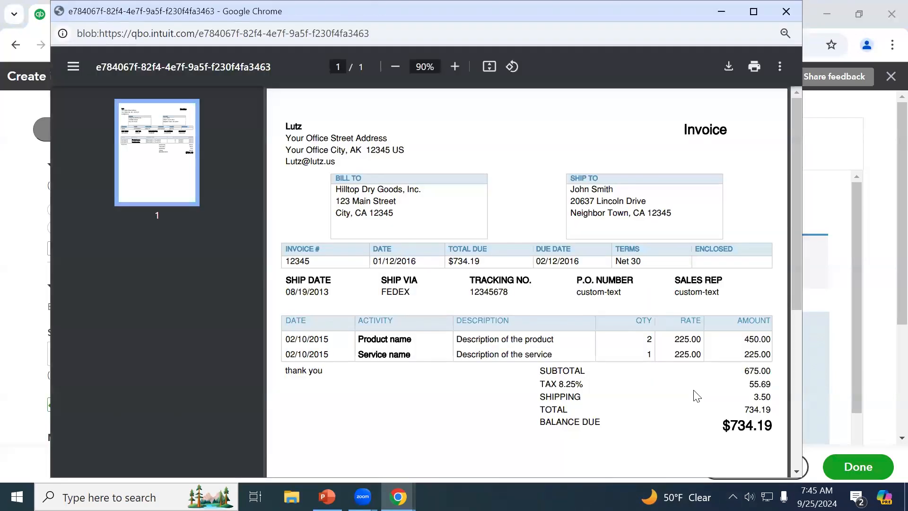
pyautogui.scroll(-5, 610, 381)
pyautogui.scroll(5, 615, 376)
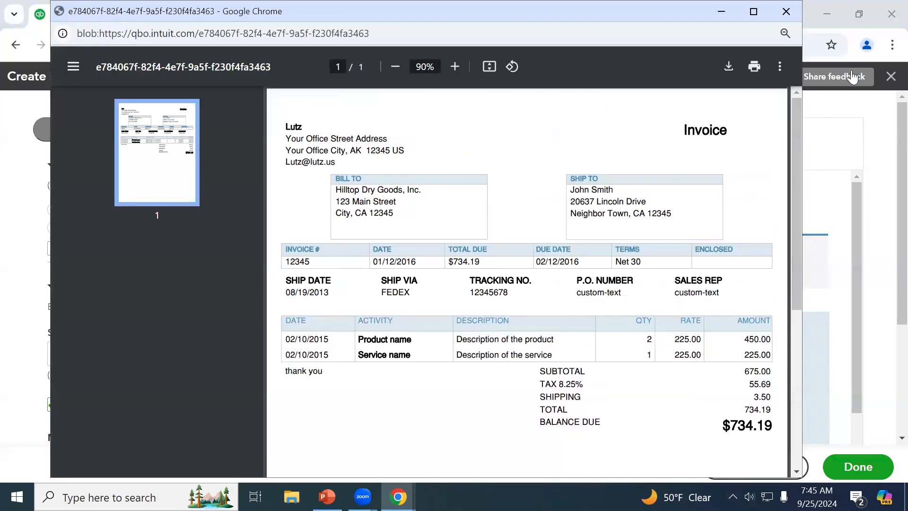
pyautogui.click(778, 18)
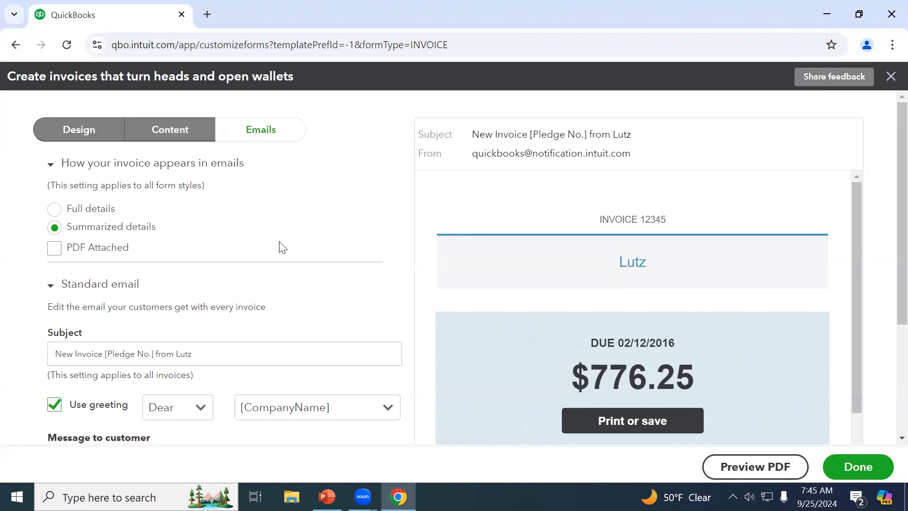
# Exit the invoice customizer without saving and open the Sales > Estimates list
pyautogui.click(890, 77)
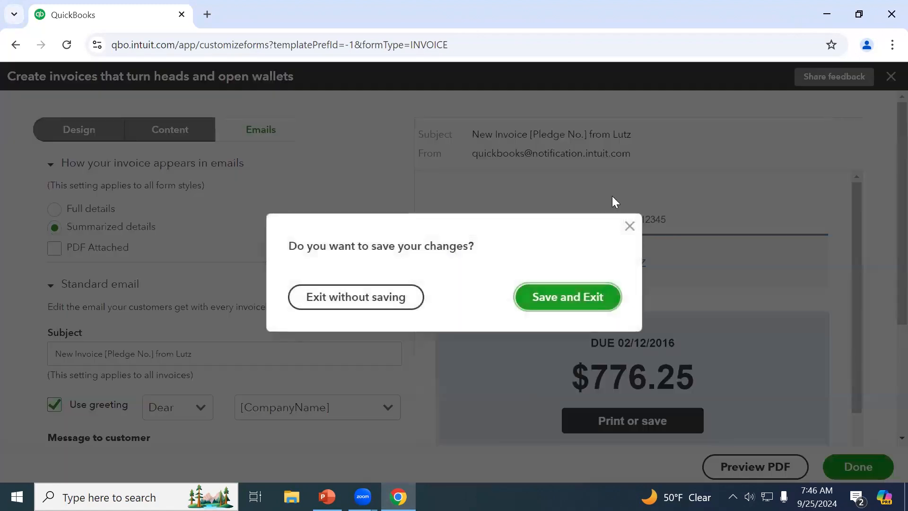
pyautogui.click(387, 308)
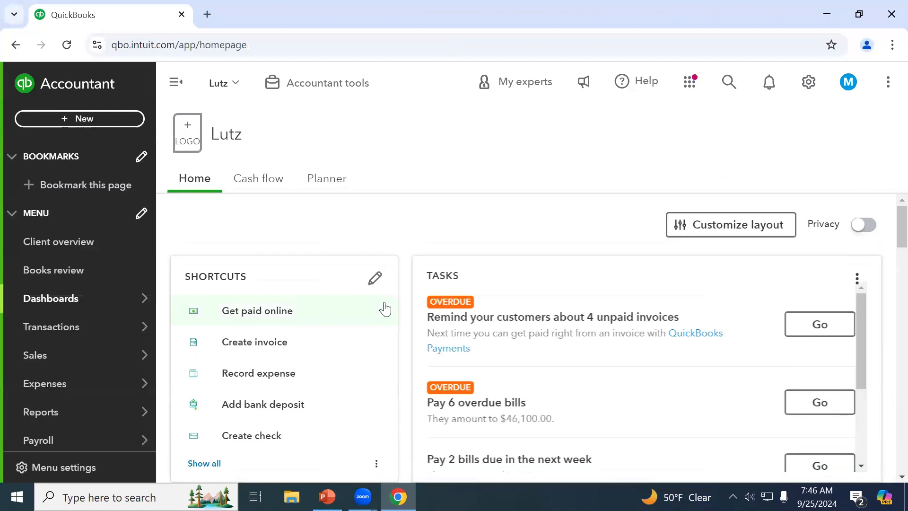
pyautogui.moveTo(78, 304)
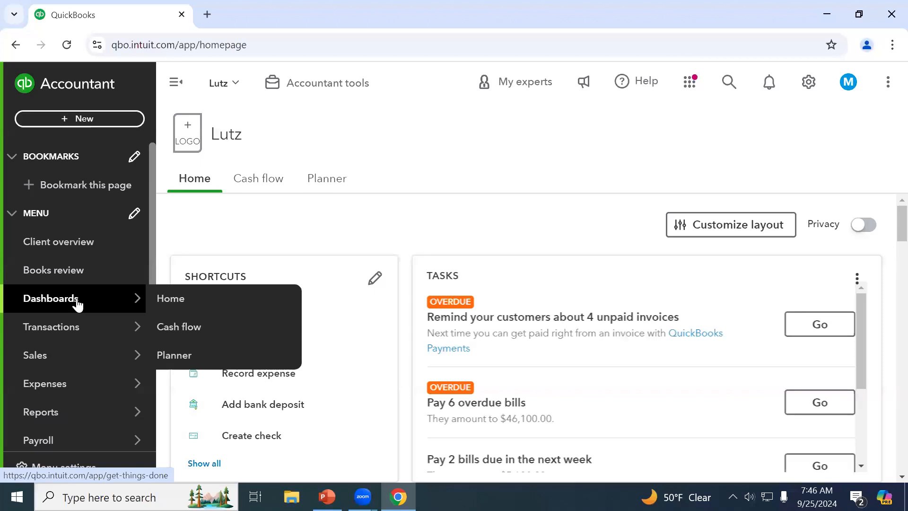
pyautogui.click(68, 362)
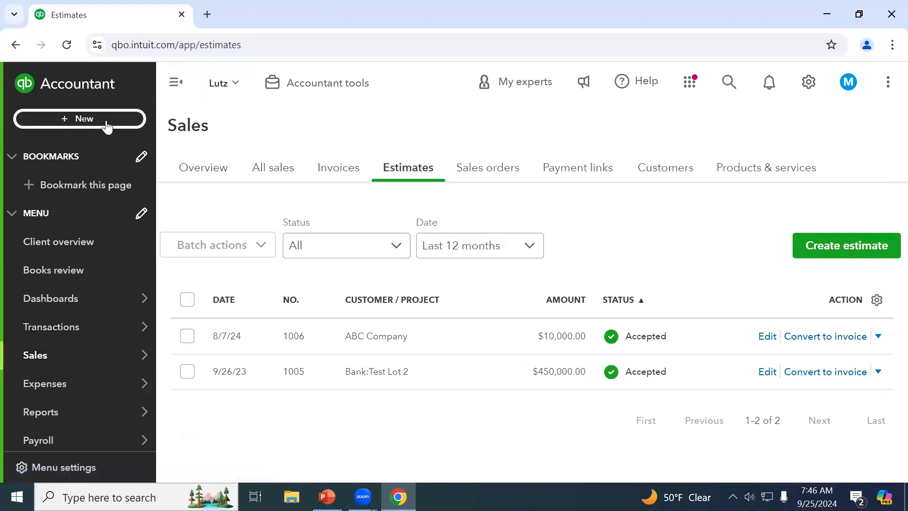
# Open a blank new estimate from the Estimates page's Create estimate button
pyautogui.click(83, 118)
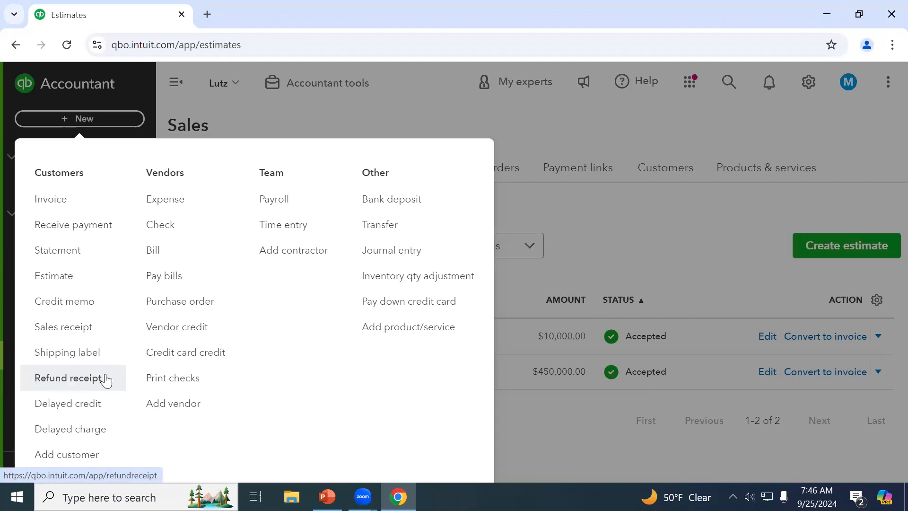
pyautogui.click(604, 228)
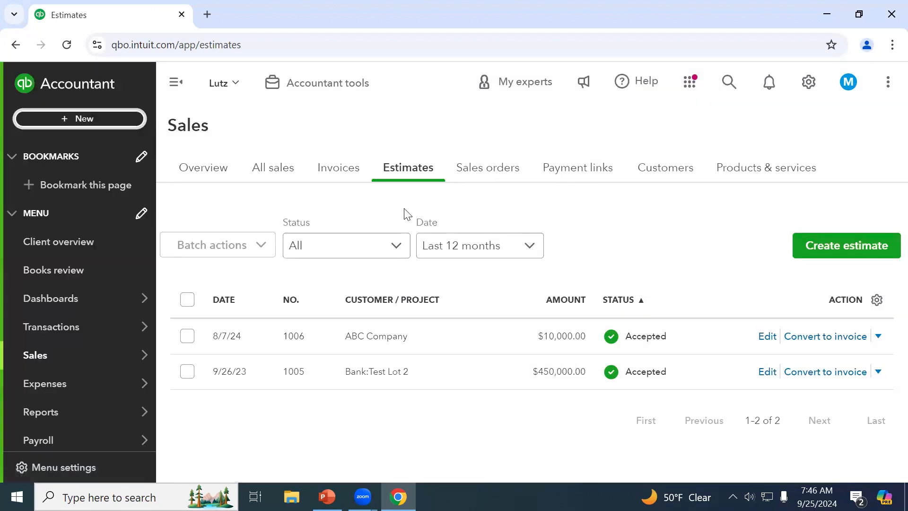
pyautogui.click(107, 117)
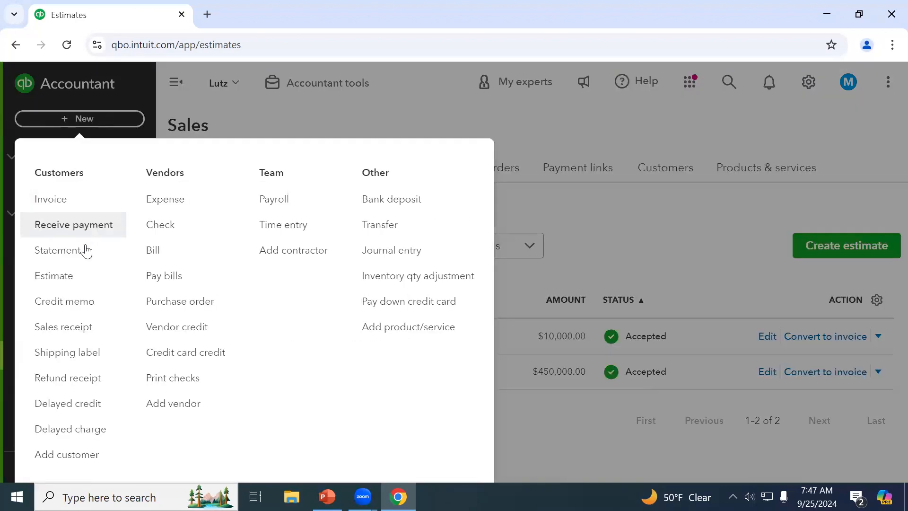
pyautogui.click(88, 278)
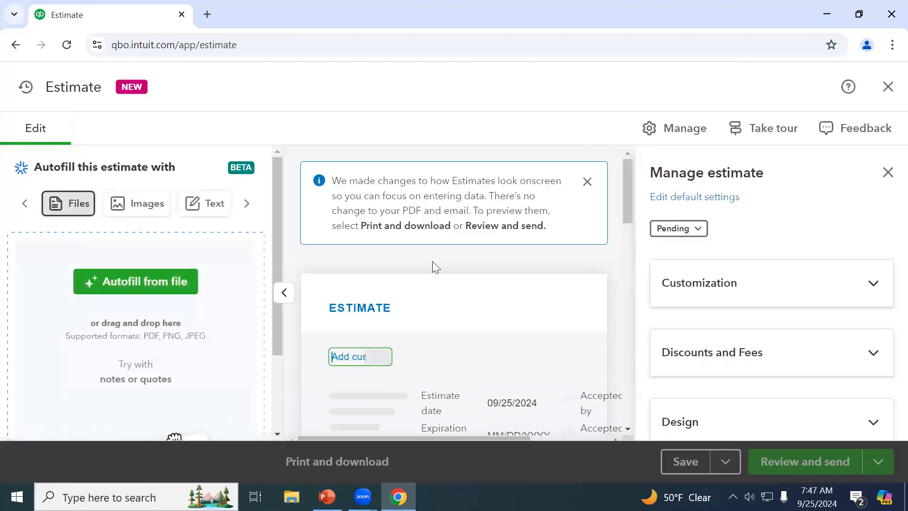
pyautogui.click(887, 88)
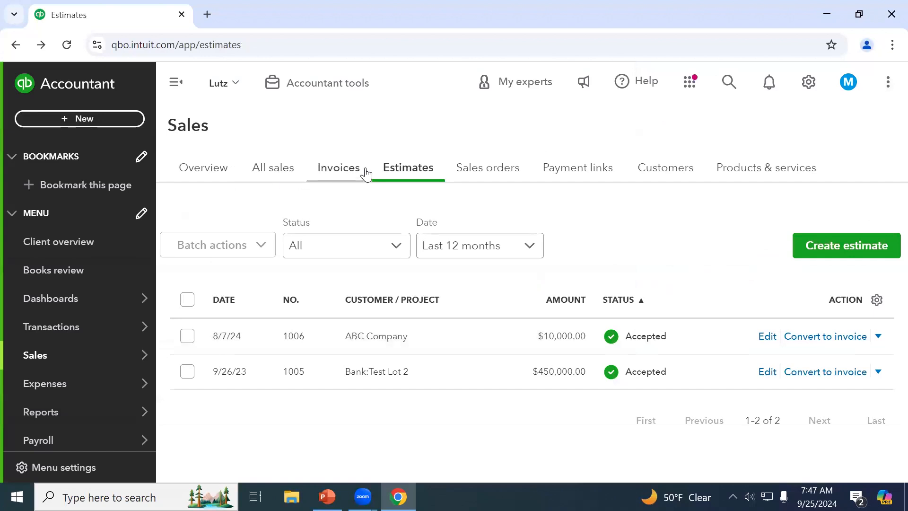
pyautogui.click(838, 244)
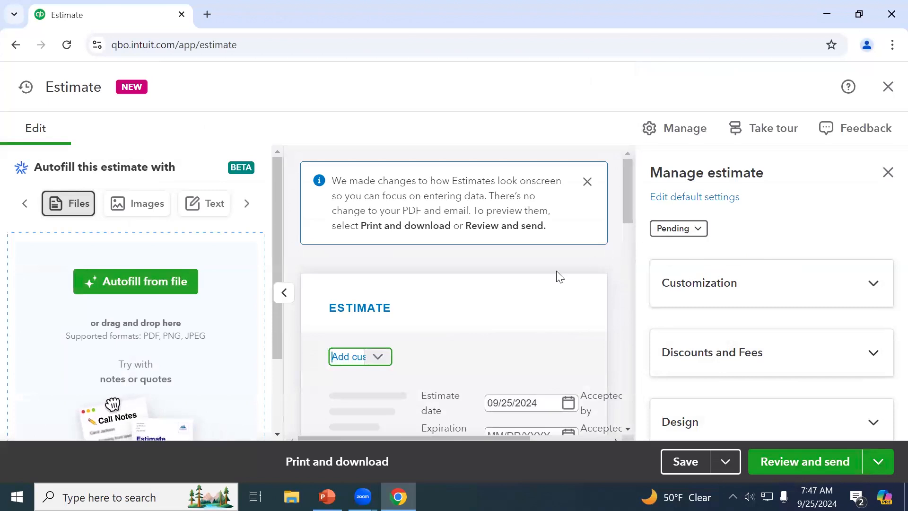
# Collapse the Autofill panel and look over the customer list and accepted-by/date fields
pyautogui.click(283, 294)
pyautogui.scroll(-1, 279, 298)
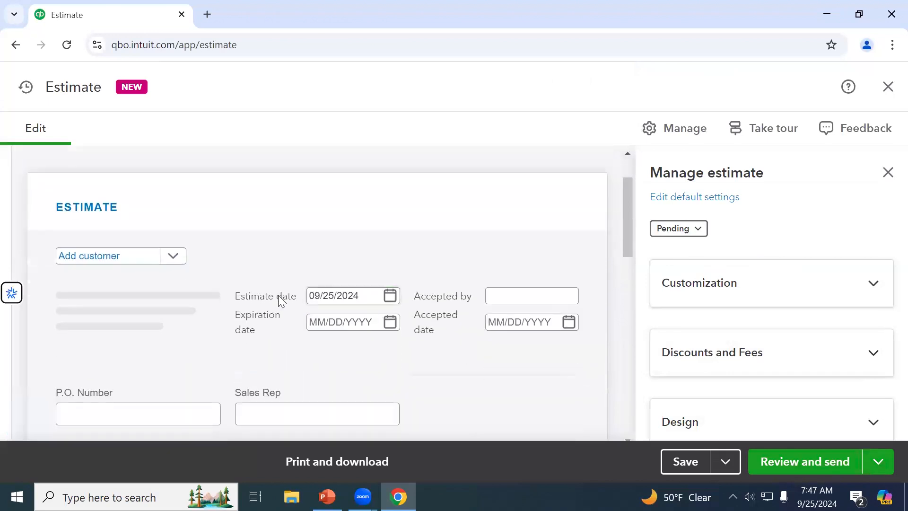
pyautogui.click(171, 259)
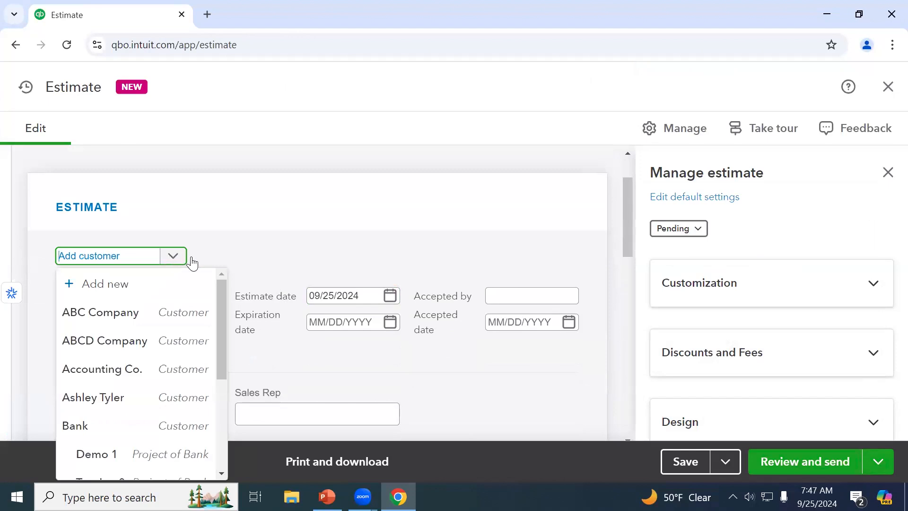
pyautogui.click(356, 256)
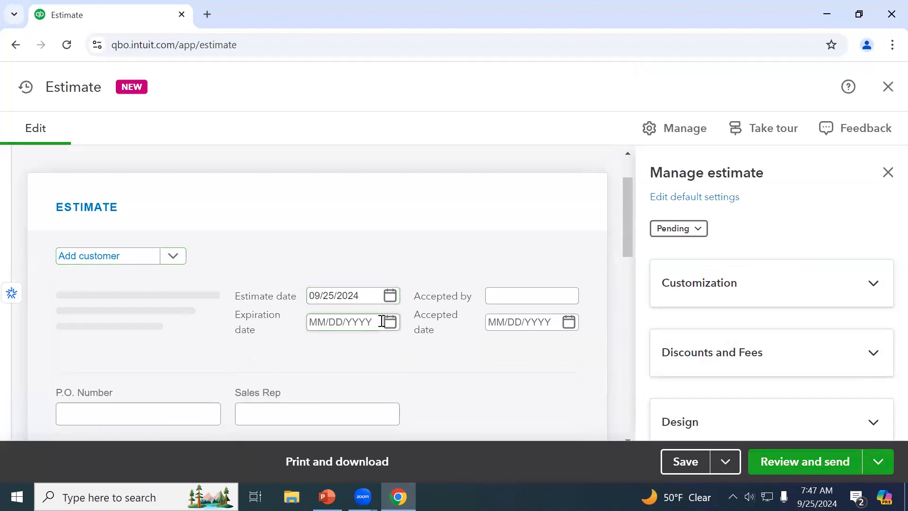
pyautogui.click(522, 302)
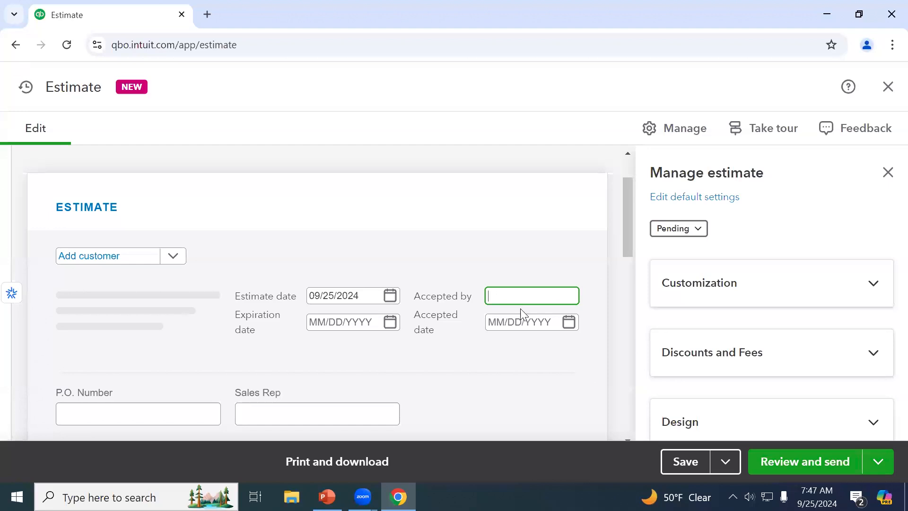
pyautogui.click(520, 316)
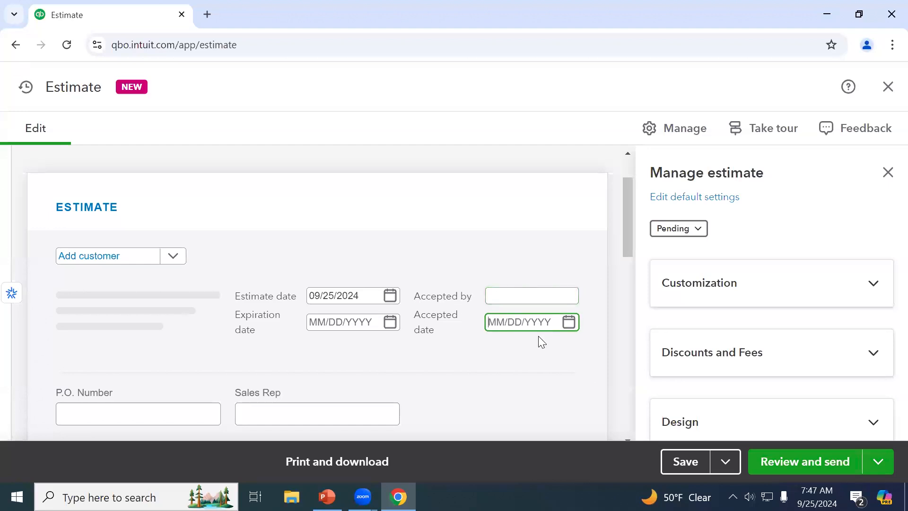
pyautogui.scroll(-1, 500, 353)
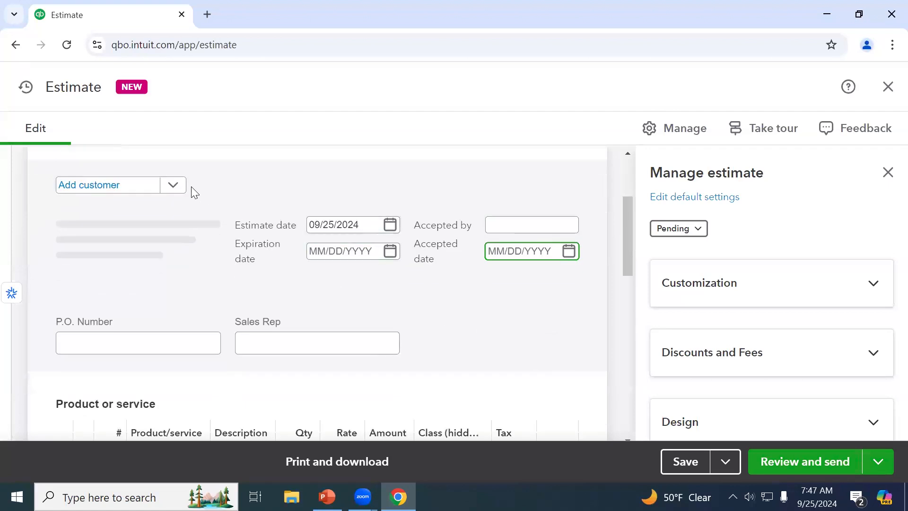
# Back out of the new-customer form and select ABC Company as the estimate's customer
pyautogui.click(173, 185)
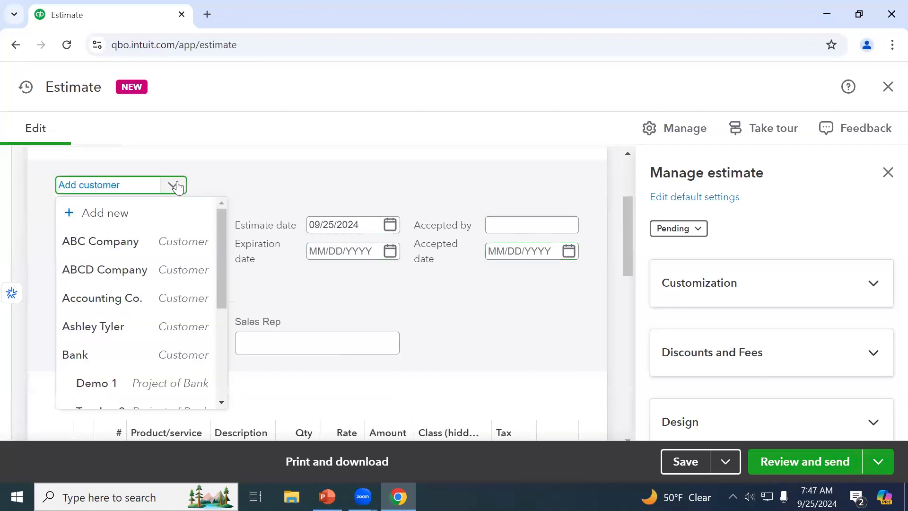
pyautogui.click(154, 215)
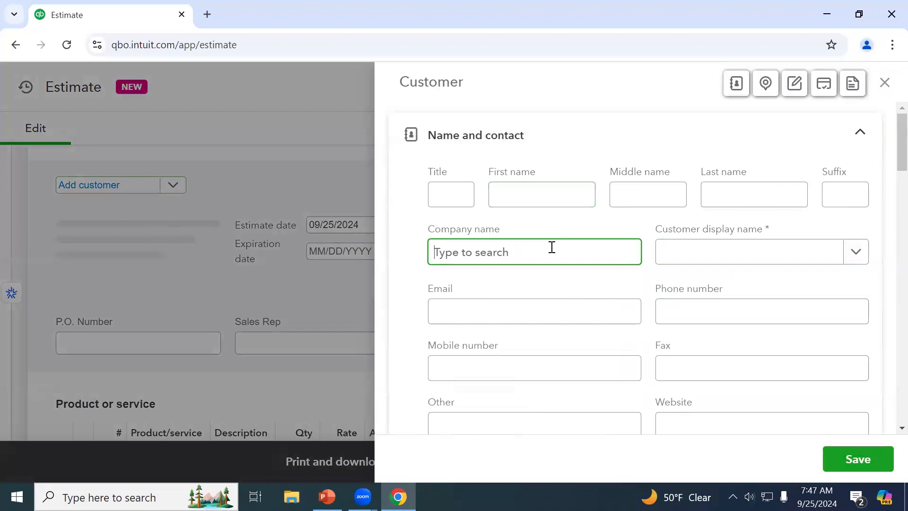
pyautogui.scroll(-2, 552, 247)
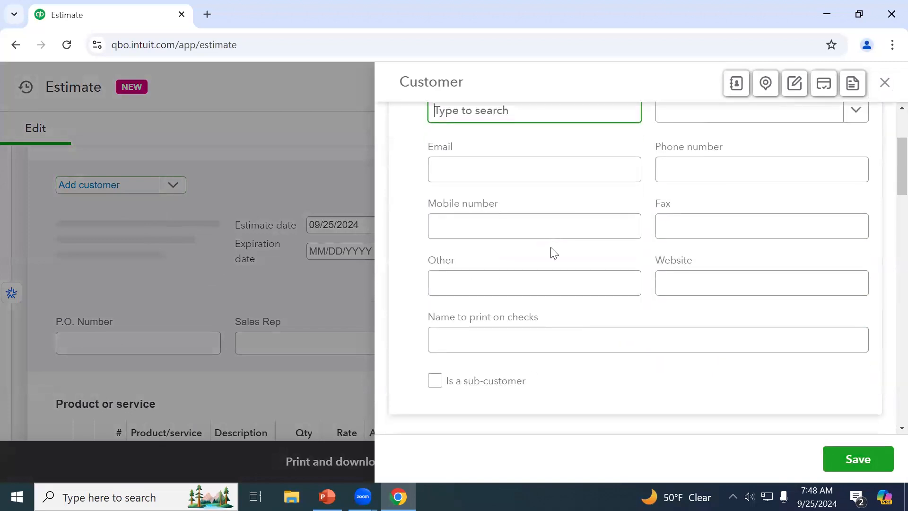
pyautogui.scroll(-1, 551, 251)
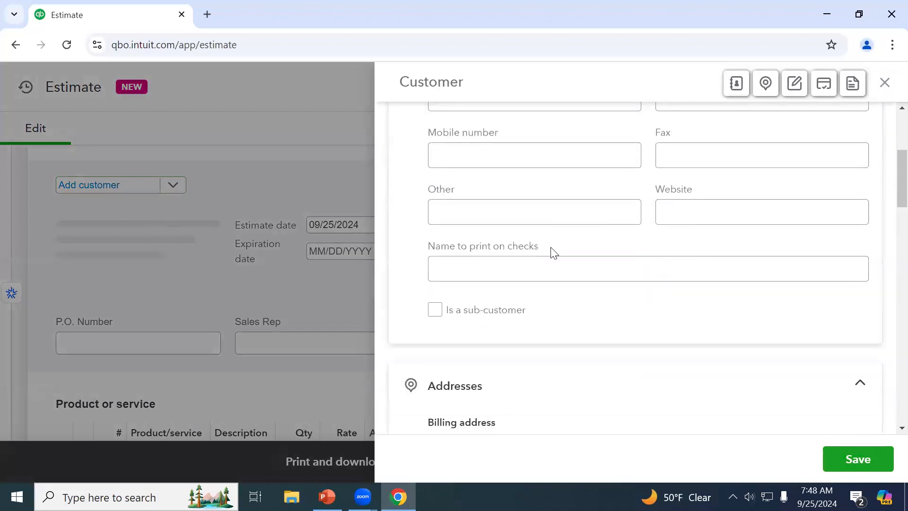
pyautogui.click(883, 85)
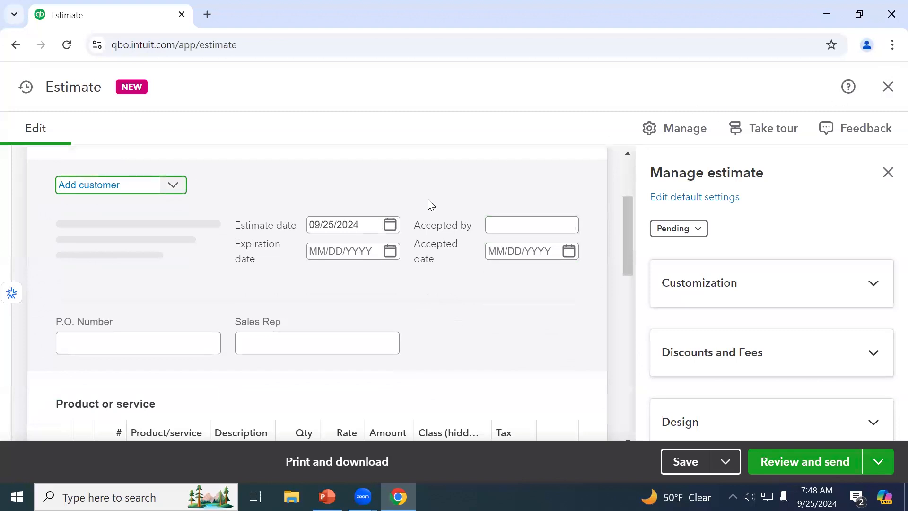
pyautogui.click(173, 186)
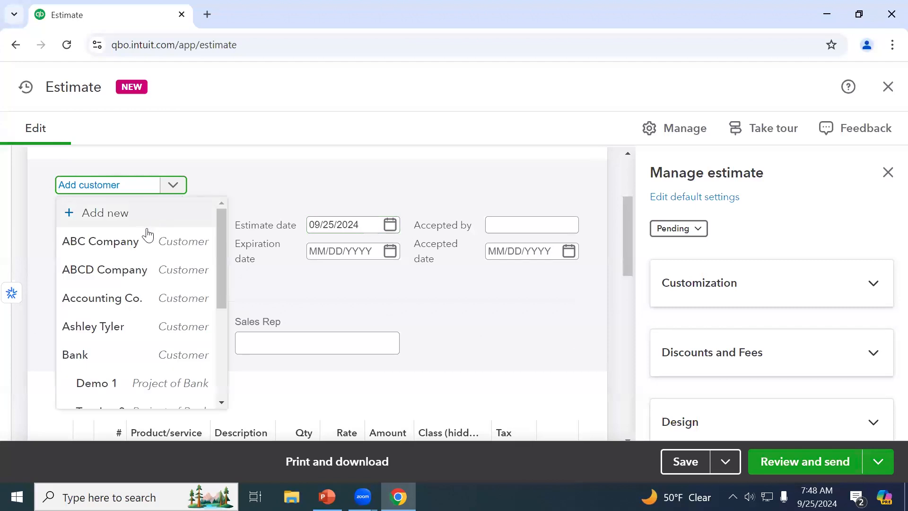
pyautogui.click(136, 243)
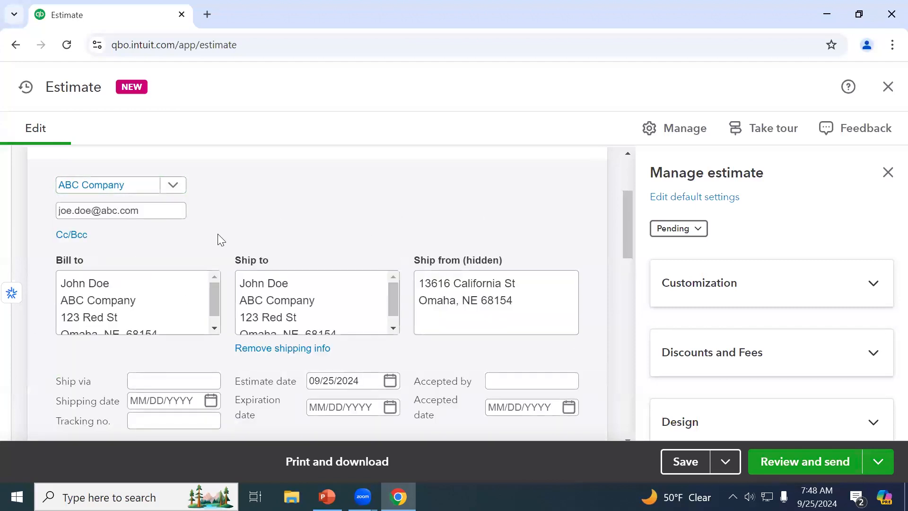
# Set the estimate date to 09/30/2024
pyautogui.scroll(-2, 218, 234)
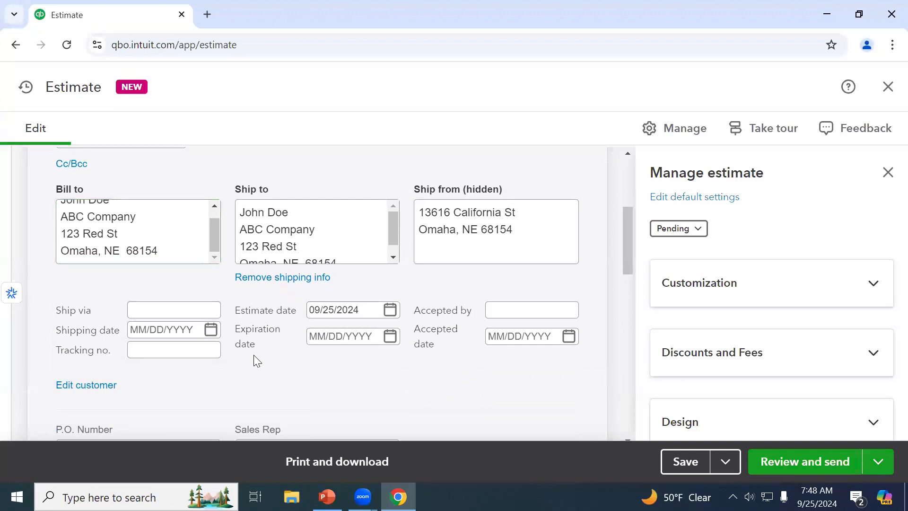
pyautogui.scroll(-2, 254, 355)
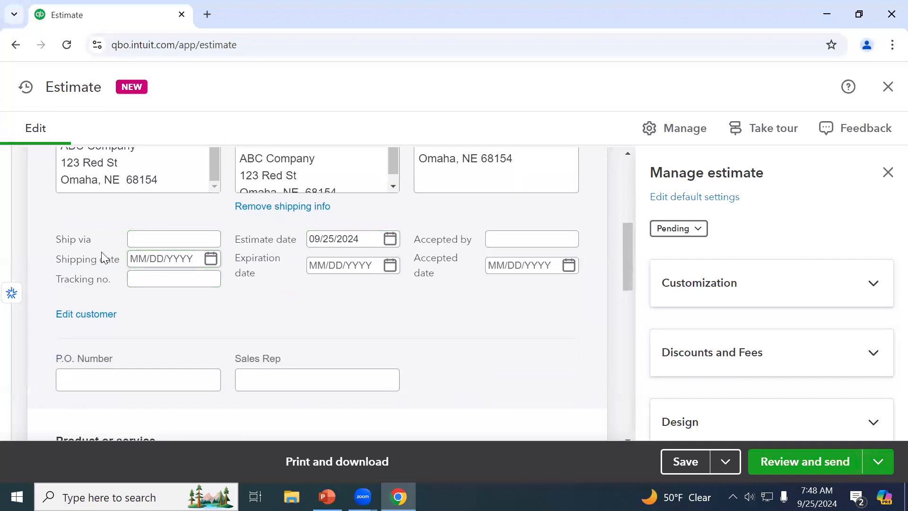
pyautogui.click(392, 241)
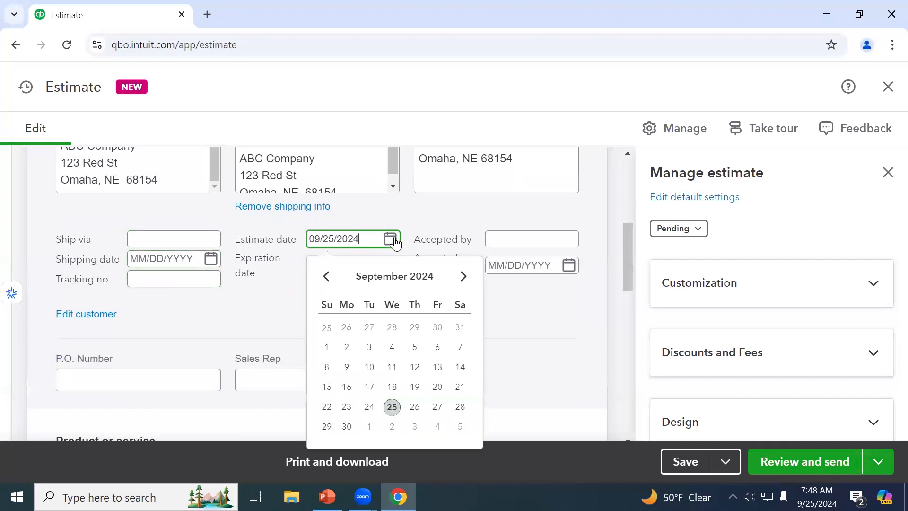
pyautogui.click(347, 427)
pyautogui.click(377, 268)
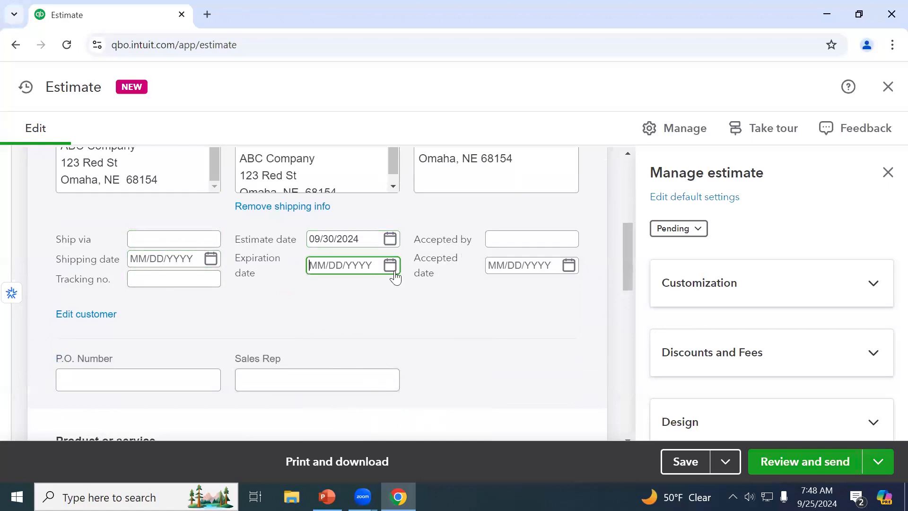
# Add an Accounting Services line (1 × $100) and widen the Amount column
pyautogui.scroll(-3, 342, 323)
pyautogui.scroll(3, 345, 326)
pyautogui.scroll(-5, 501, 276)
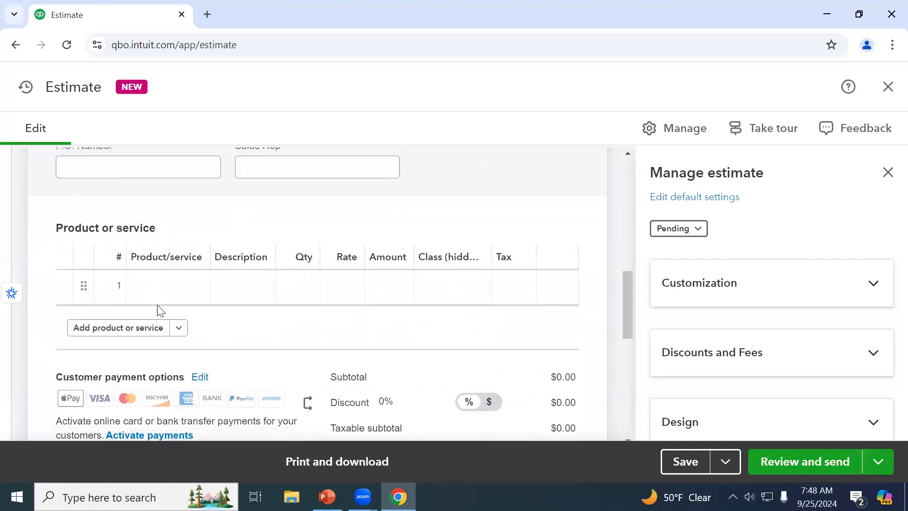
pyautogui.click(166, 294)
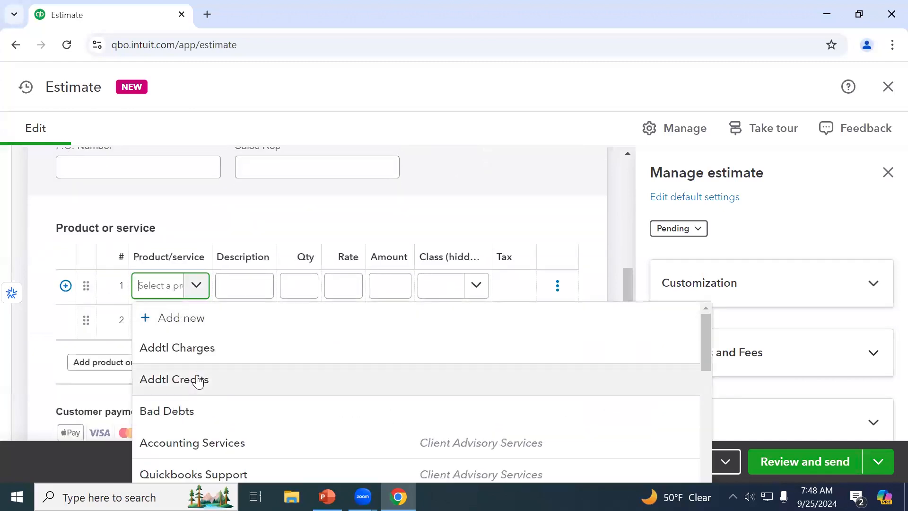
pyautogui.click(238, 444)
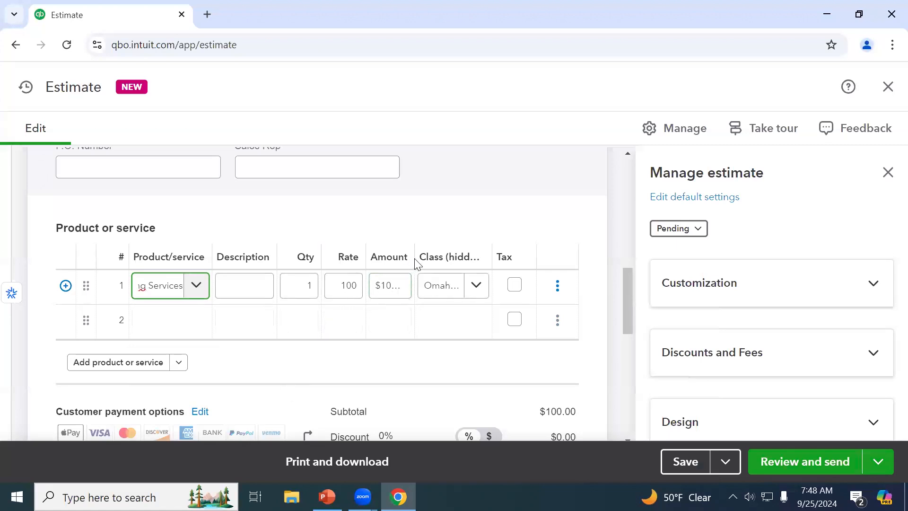
pyautogui.moveTo(415, 257); pyautogui.dragTo(445, 256)
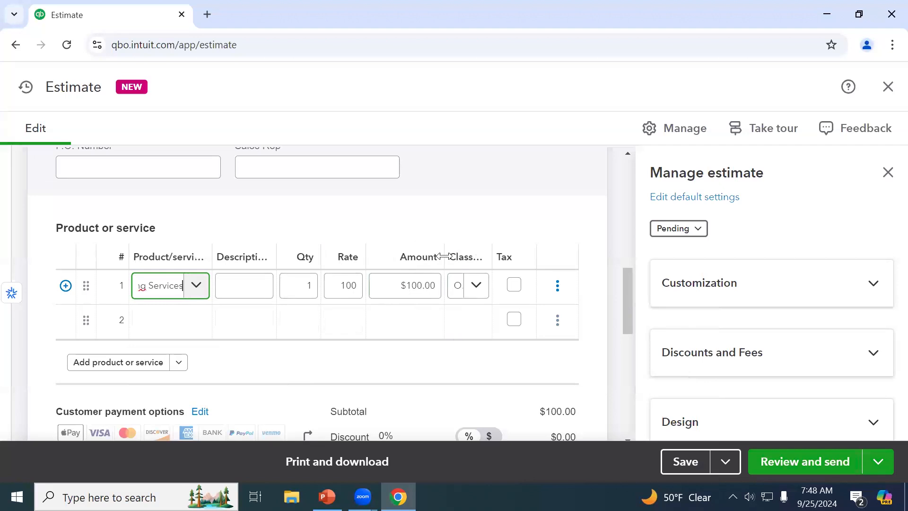
pyautogui.scroll(-3, 431, 315)
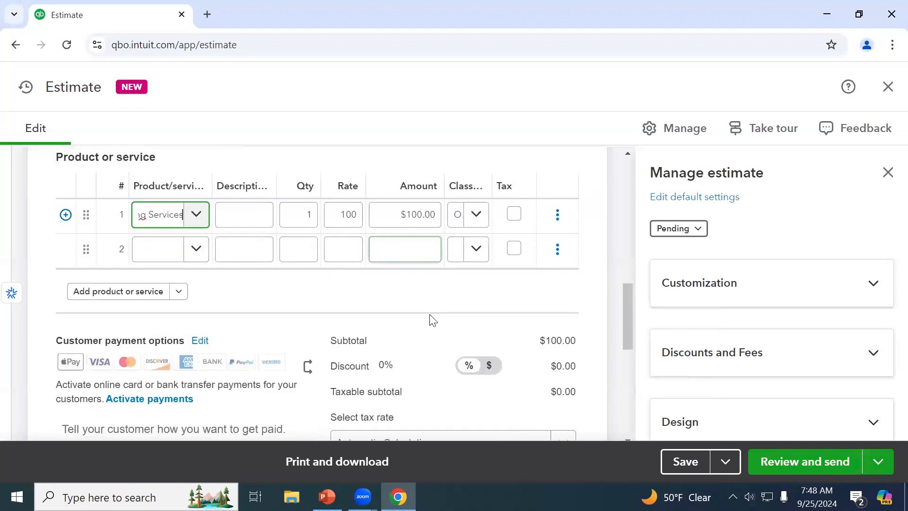
pyautogui.scroll(-1, 432, 320)
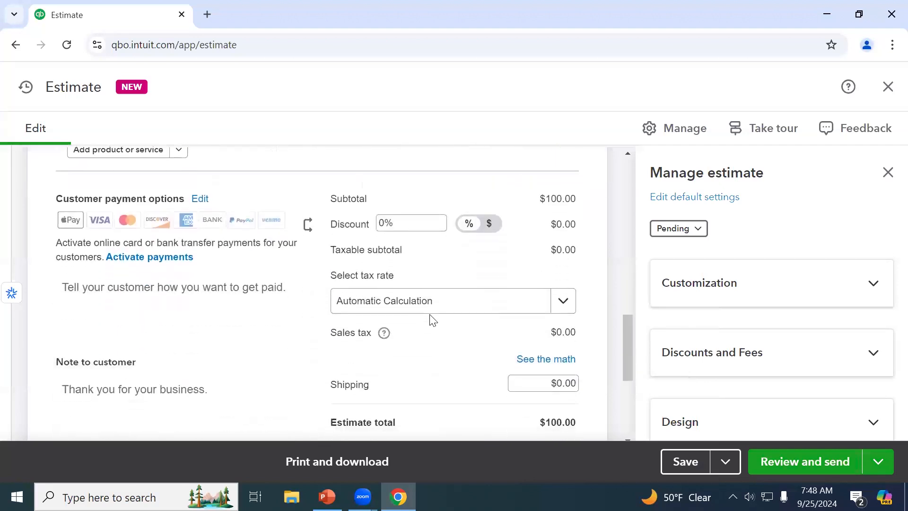
pyautogui.scroll(-1, 432, 319)
pyautogui.scroll(-3, 432, 319)
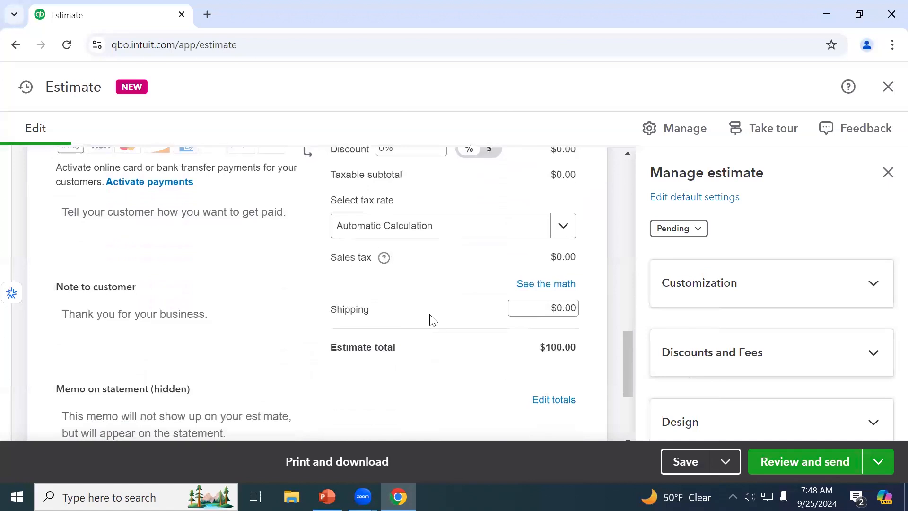
pyautogui.scroll(5, 433, 320)
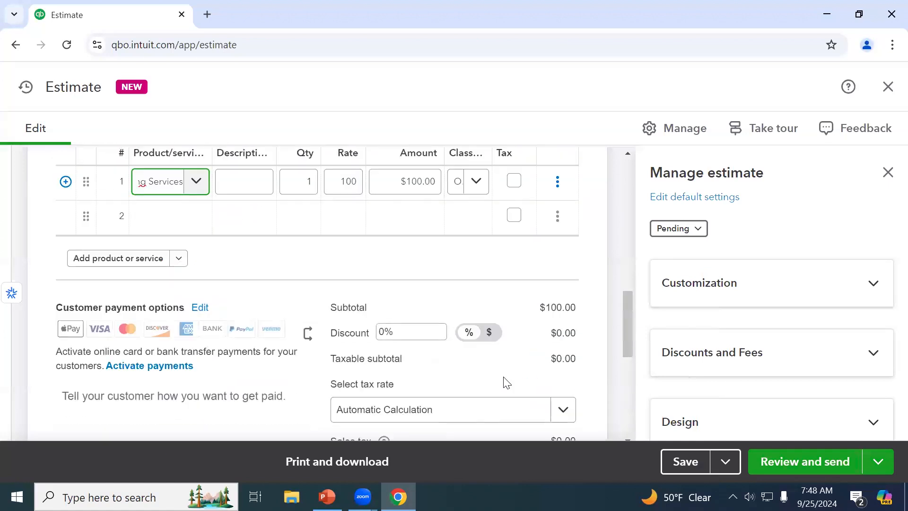
pyautogui.scroll(-1, 477, 369)
pyautogui.scroll(-2, 476, 369)
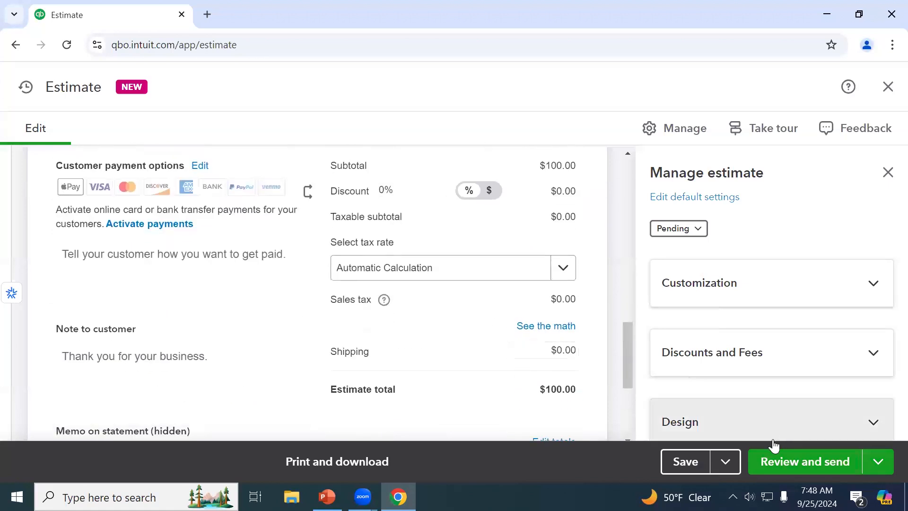
# Save the ABC Company estimate, which becomes Estimate 1007 at $100.00, Pending
pyautogui.click(690, 461)
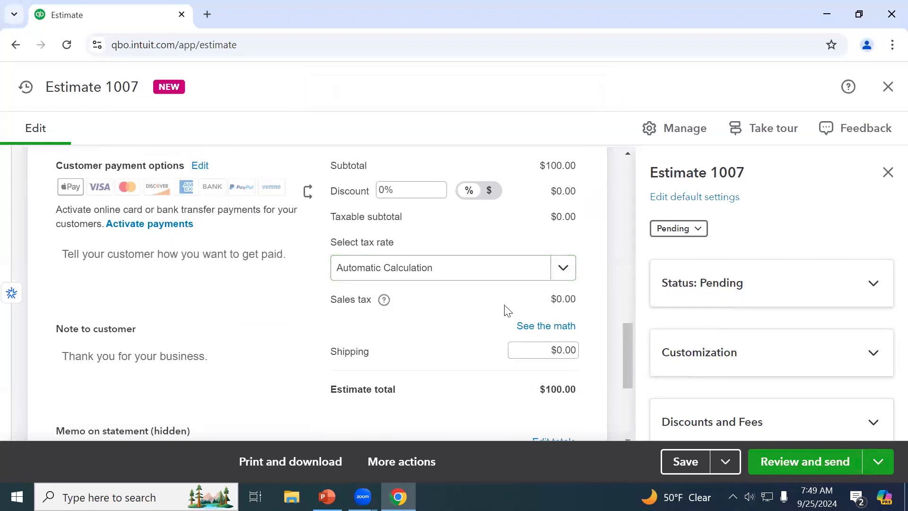
pyautogui.scroll(1, 507, 310)
pyautogui.scroll(5, 508, 311)
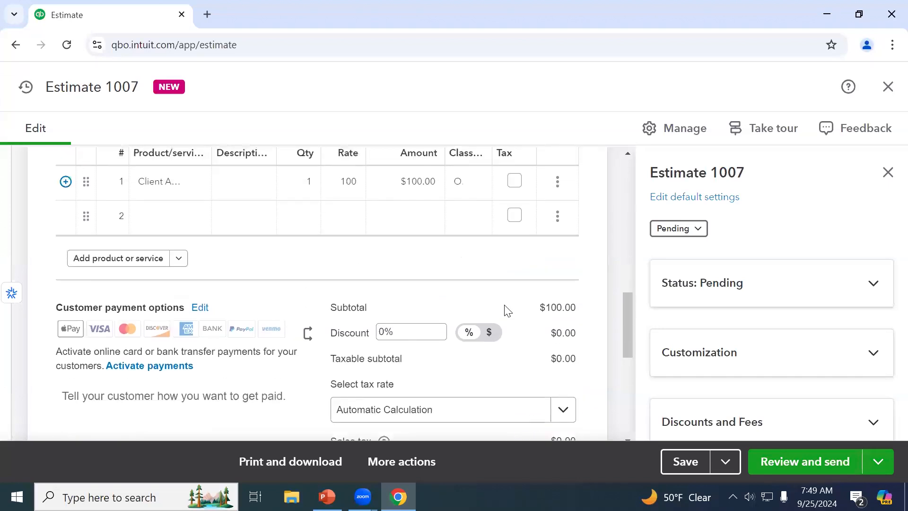
pyautogui.scroll(2, 507, 311)
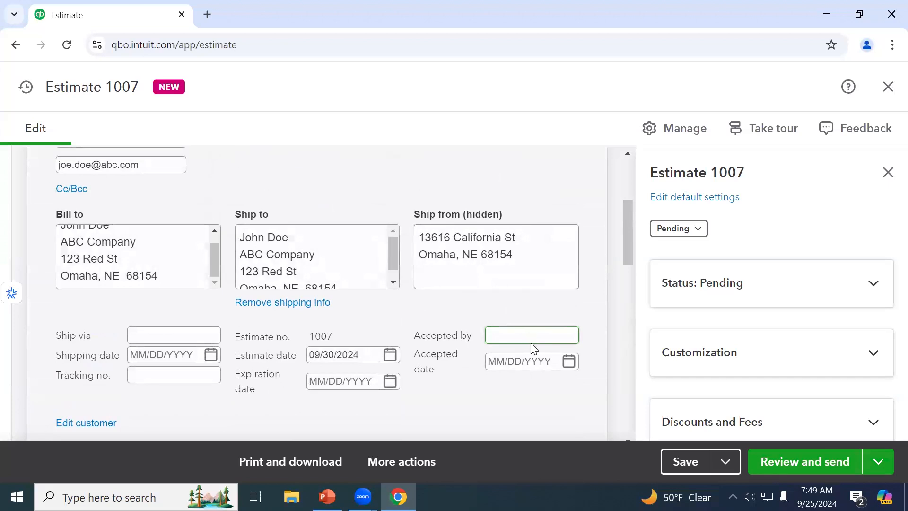
# Set Estimate 1007's accepted date to 09/30/2024 and save it
pyautogui.click(568, 361)
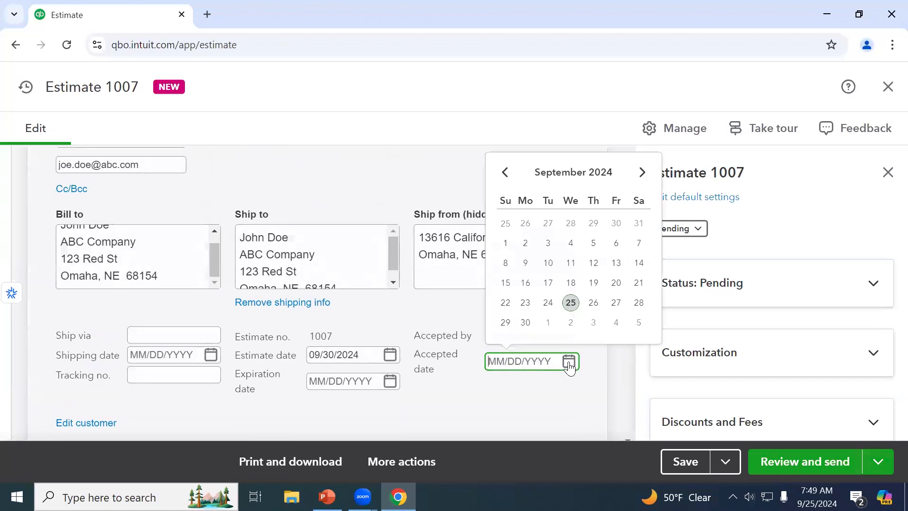
pyautogui.click(525, 324)
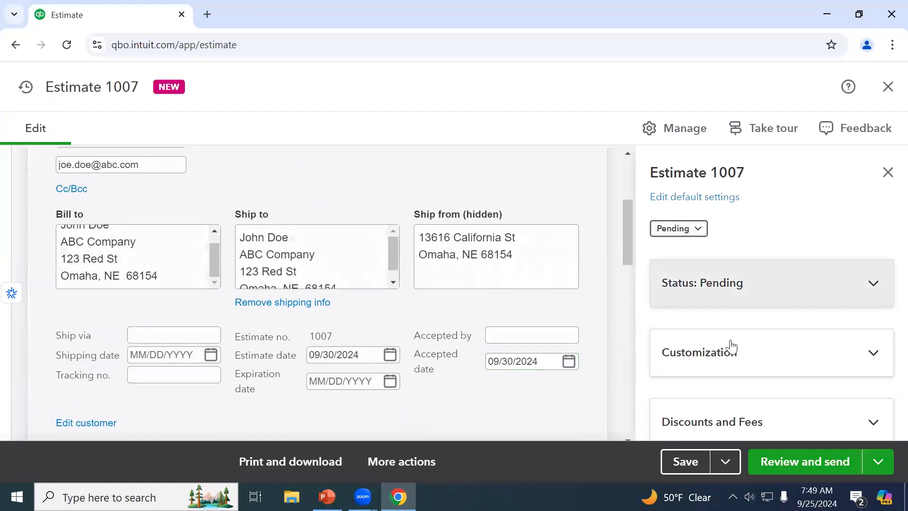
pyautogui.click(686, 462)
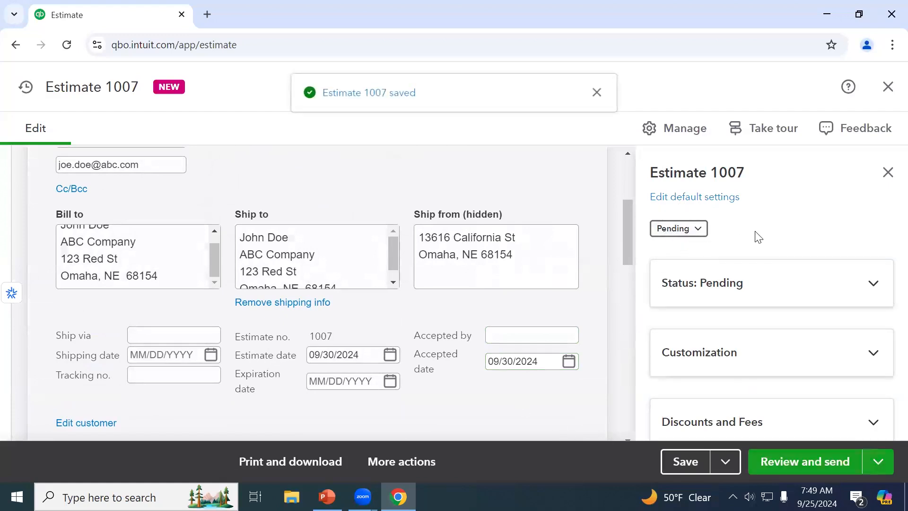
pyautogui.click(700, 238)
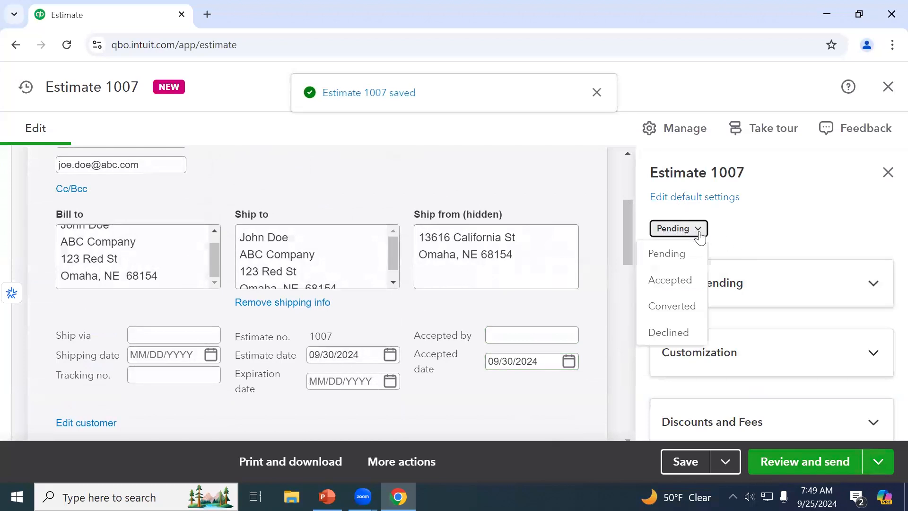
pyautogui.click(690, 288)
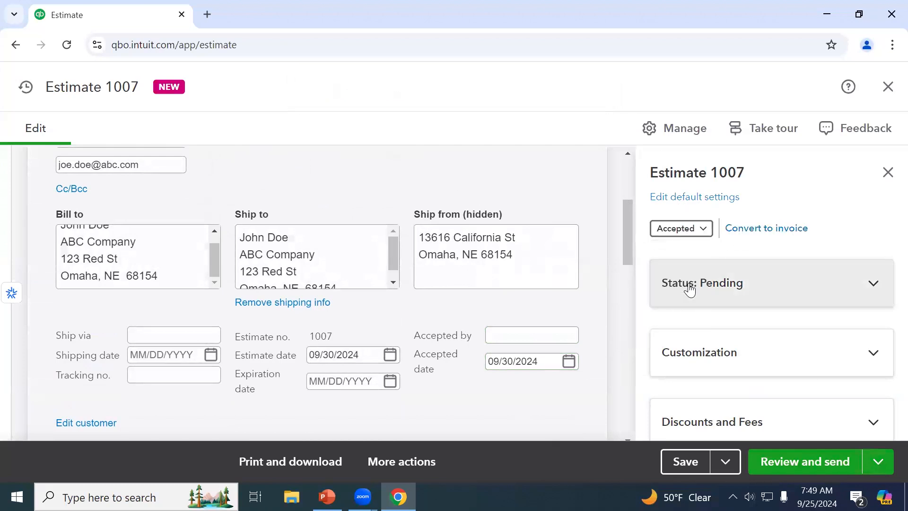
pyautogui.click(763, 232)
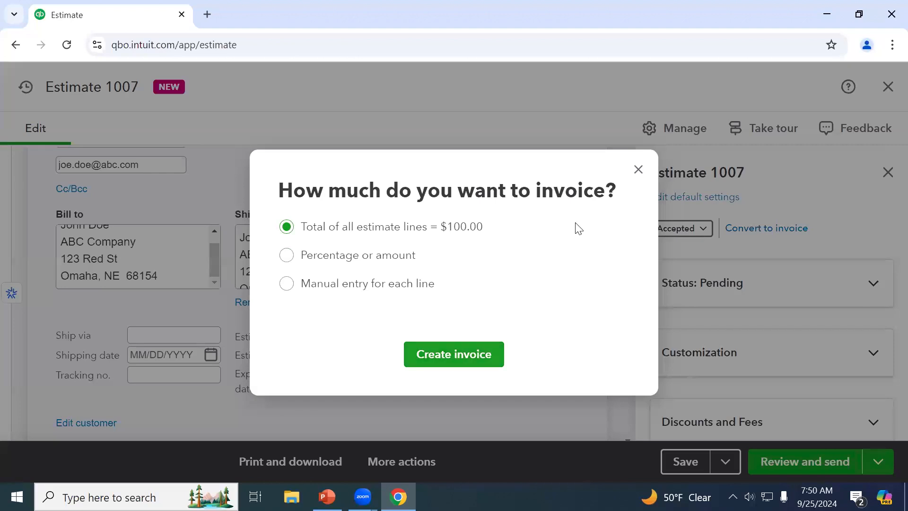
pyautogui.click(638, 169)
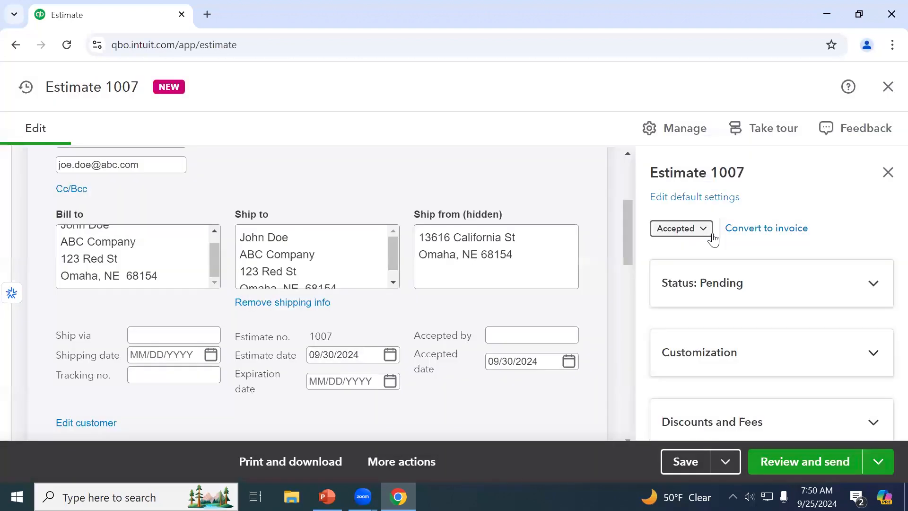
pyautogui.click(703, 230)
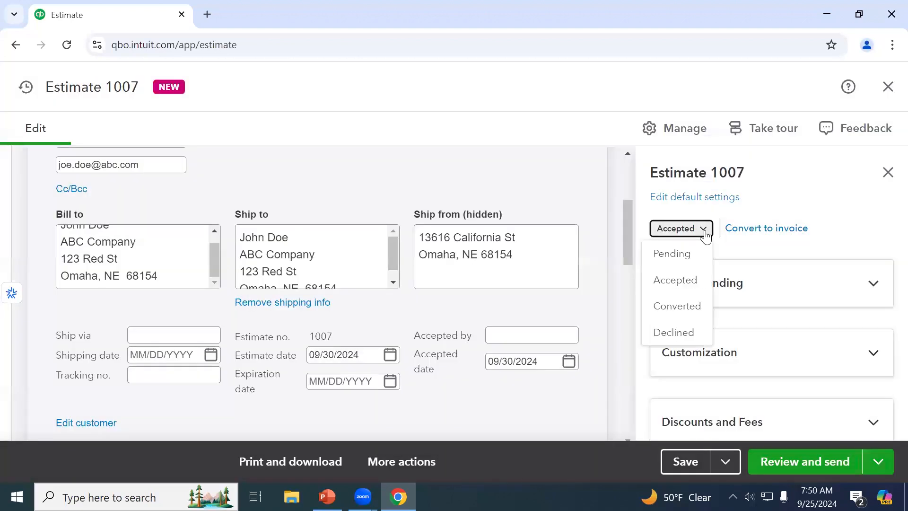
pyautogui.click(696, 260)
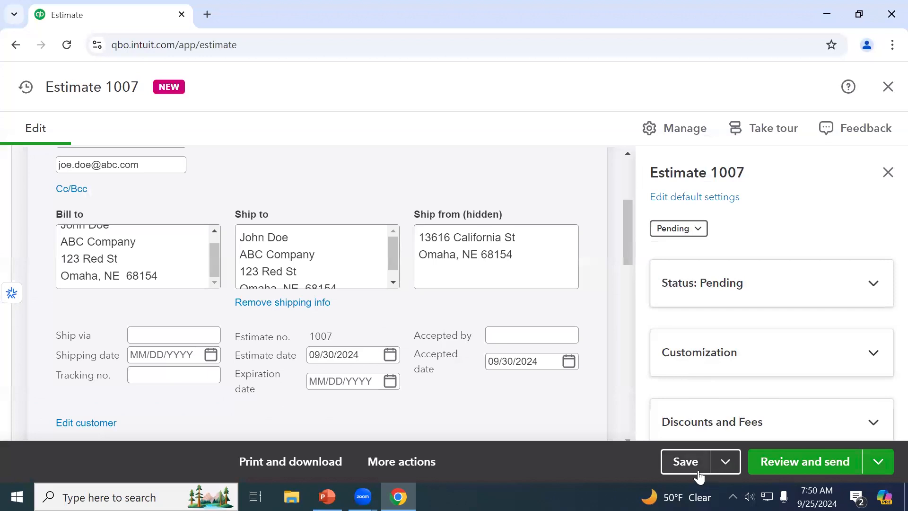
# Save and close Estimate 1007, returning to the Estimates list with it shown Pending
pyautogui.click(722, 461)
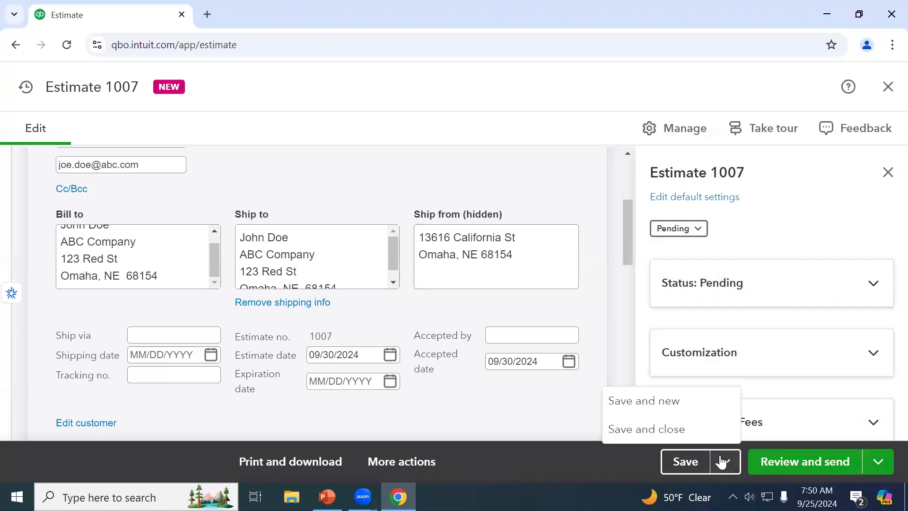
pyautogui.click(650, 430)
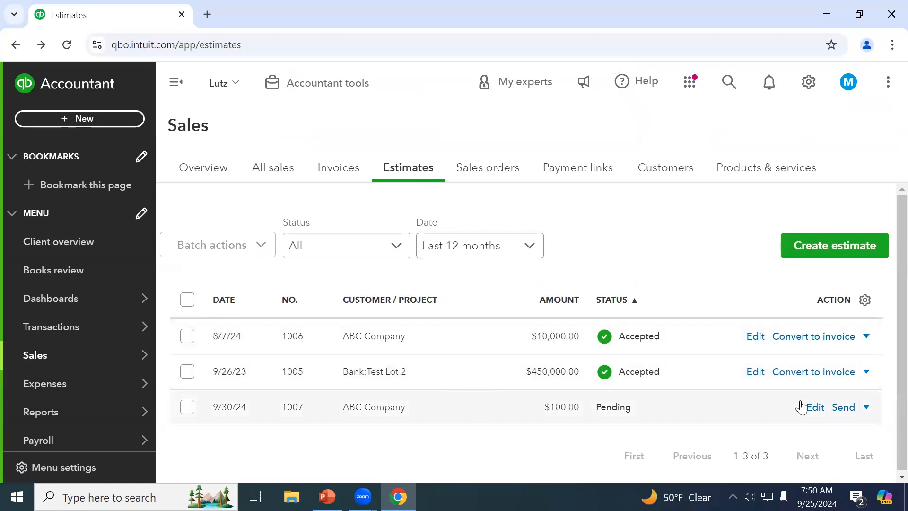
pyautogui.click(867, 408)
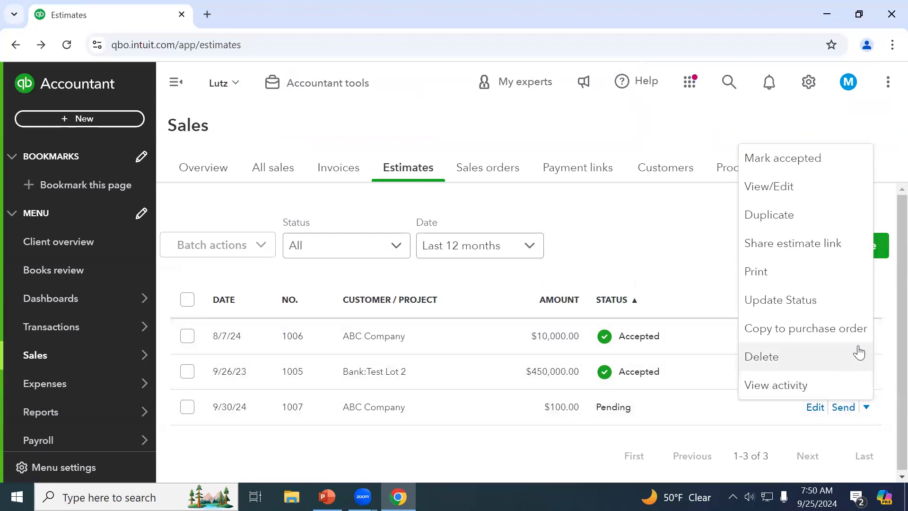
# Change Estimate 1007's status to Accepted and save and close it
pyautogui.click(759, 429)
pyautogui.click(818, 411)
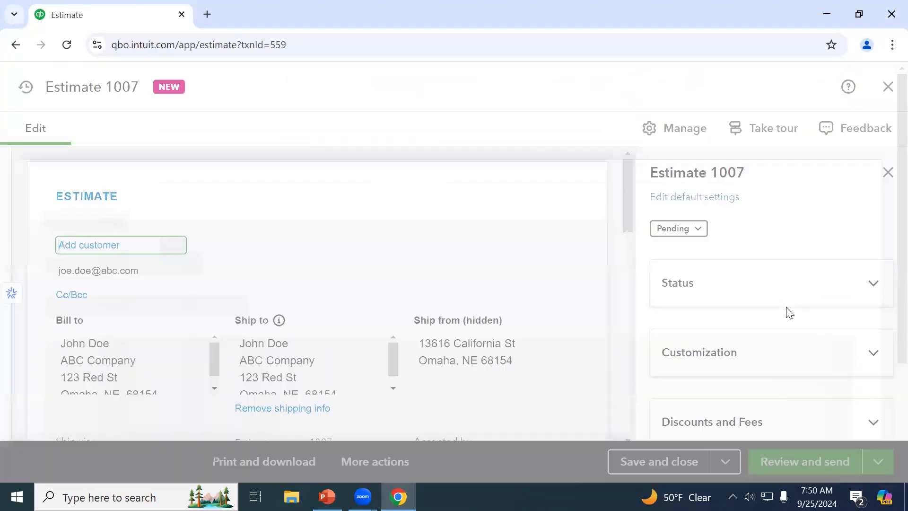
pyautogui.click(698, 231)
pyautogui.click(677, 280)
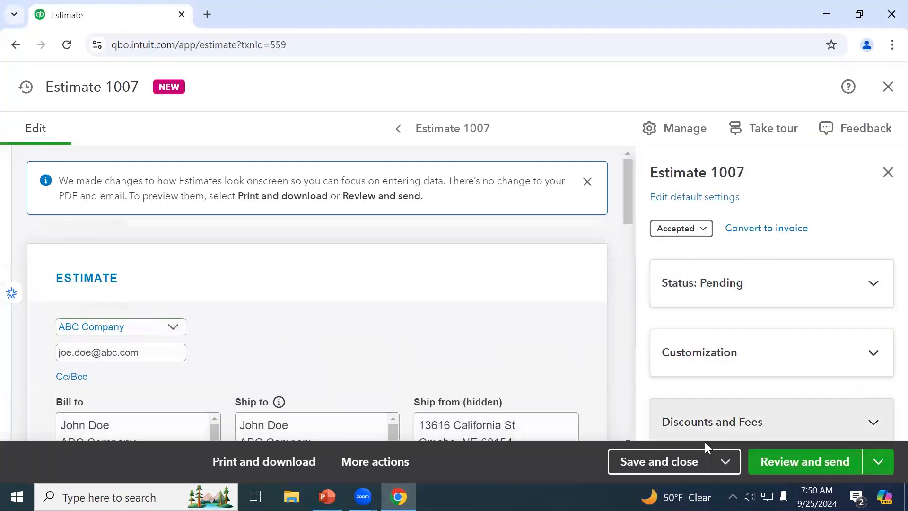
pyautogui.click(681, 456)
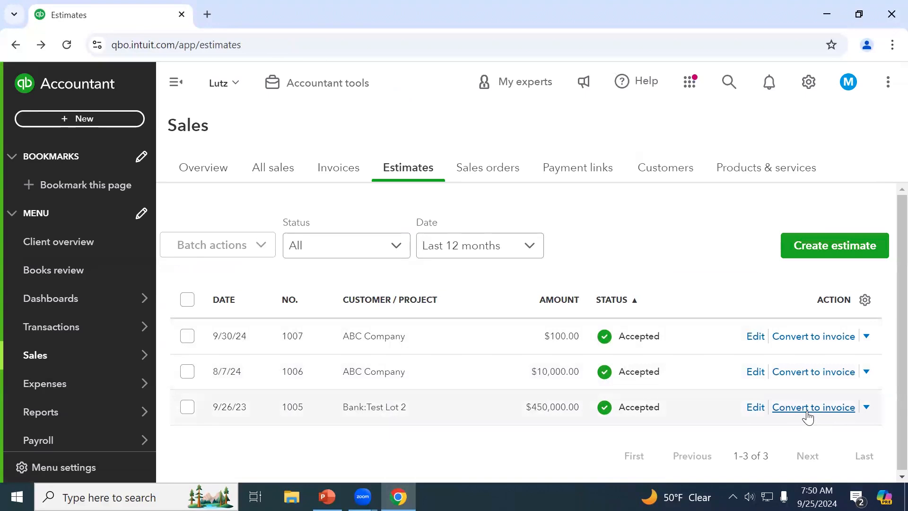
# Convert Estimate 1007 into an invoice for the remaining total of all lines
pyautogui.click(808, 417)
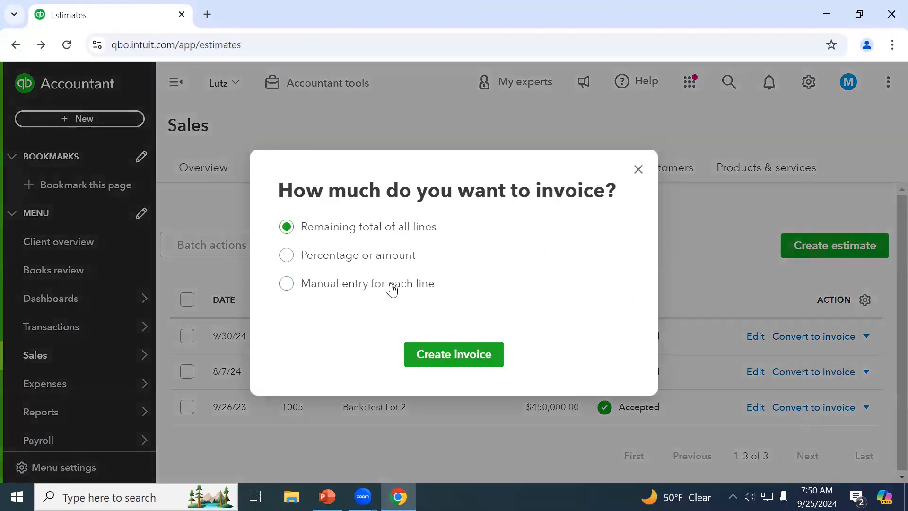
pyautogui.click(638, 170)
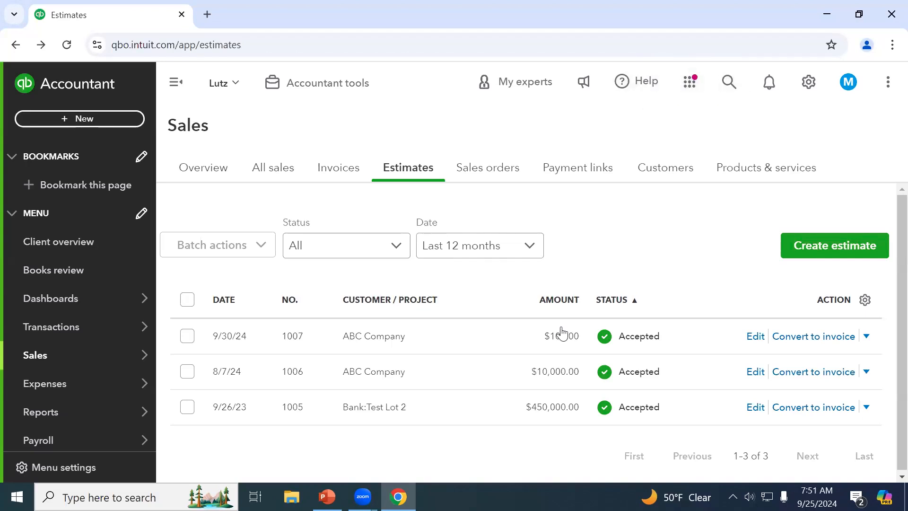
pyautogui.click(799, 339)
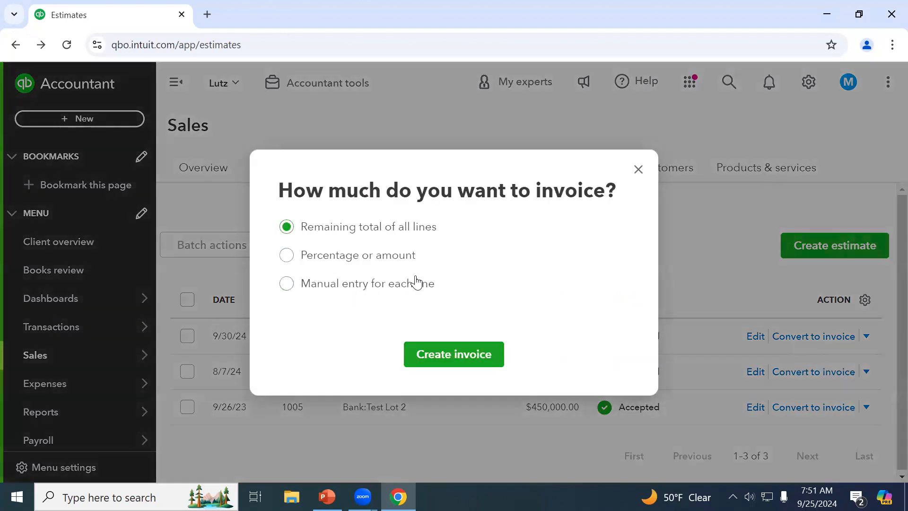
pyautogui.click(456, 358)
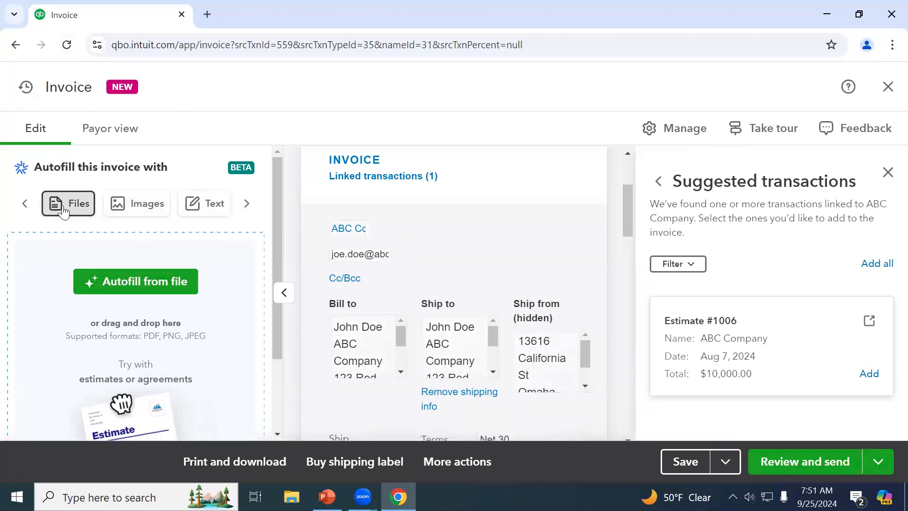
# Browse the Autofill panel's Text, Images and Files options, then collapse the panel
pyautogui.click(216, 218)
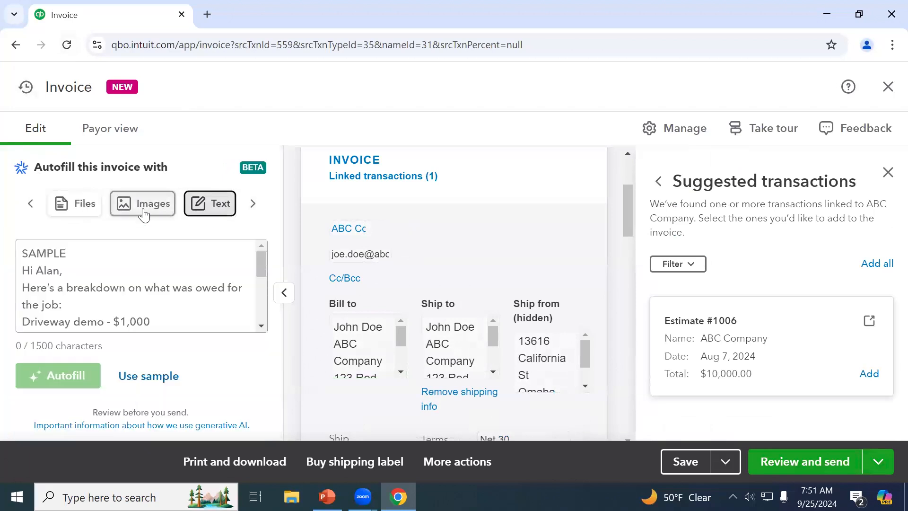
pyautogui.click(127, 209)
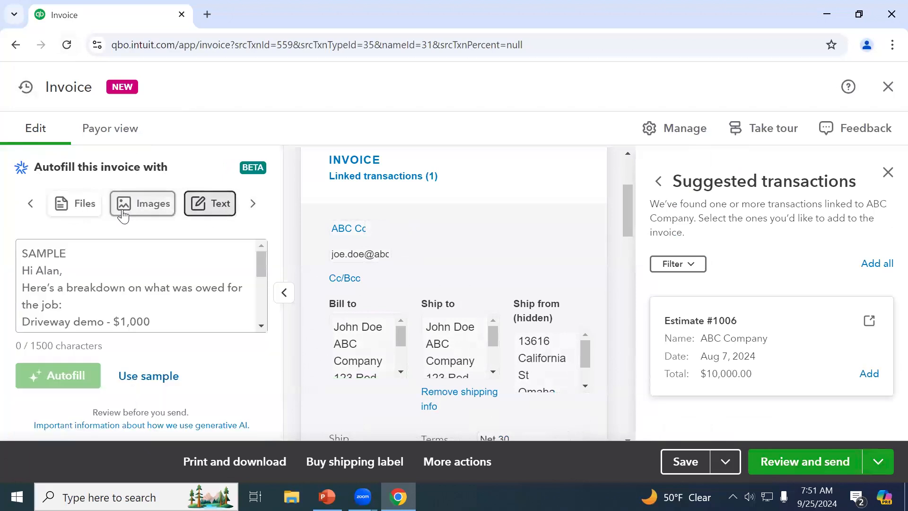
pyautogui.click(81, 211)
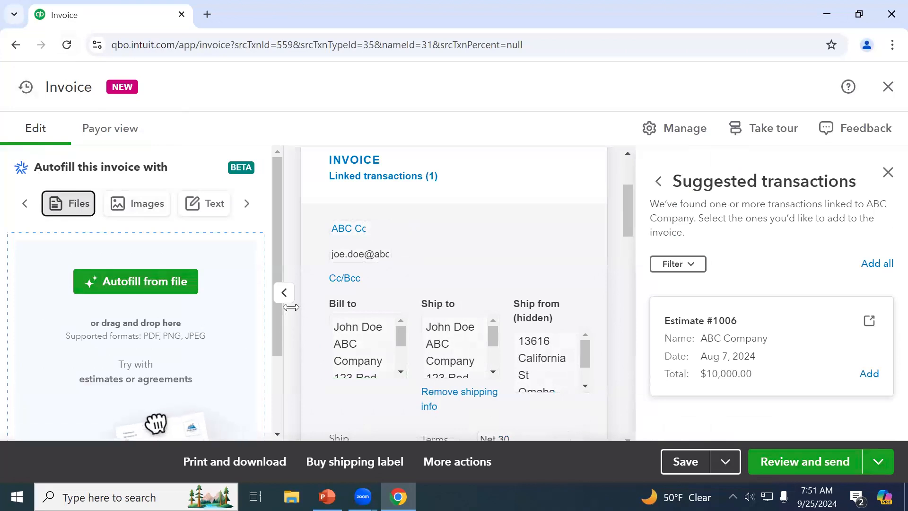
pyautogui.click(283, 294)
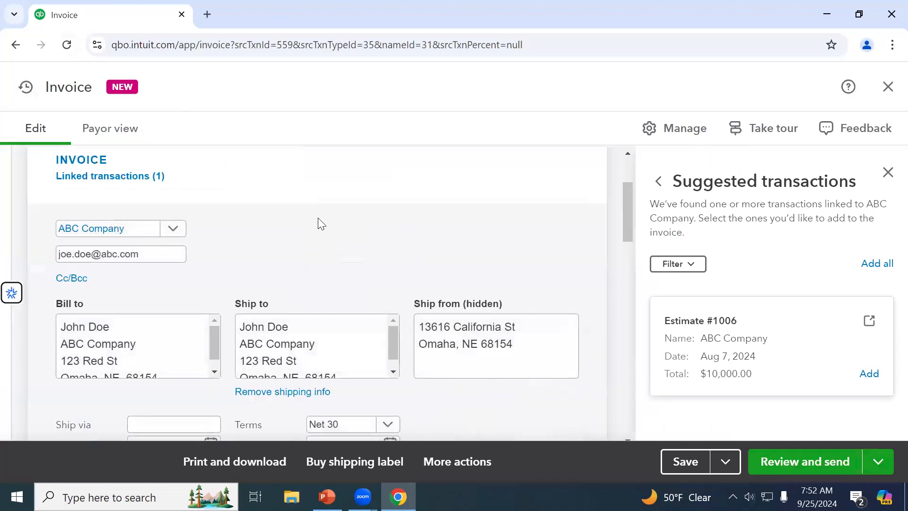
pyautogui.scroll(-1, 317, 218)
pyautogui.scroll(1, 317, 220)
pyautogui.scroll(-1, 260, 209)
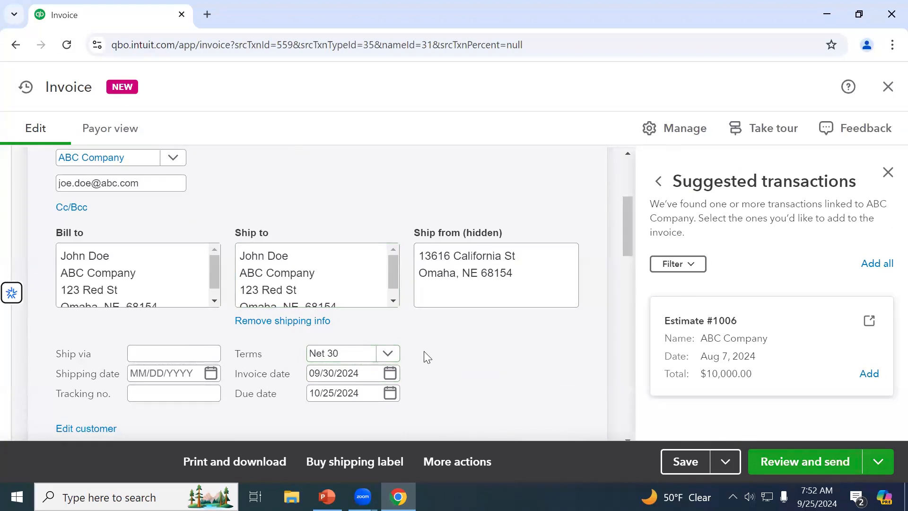
pyautogui.scroll(-1, 424, 354)
pyautogui.scroll(-1, 424, 357)
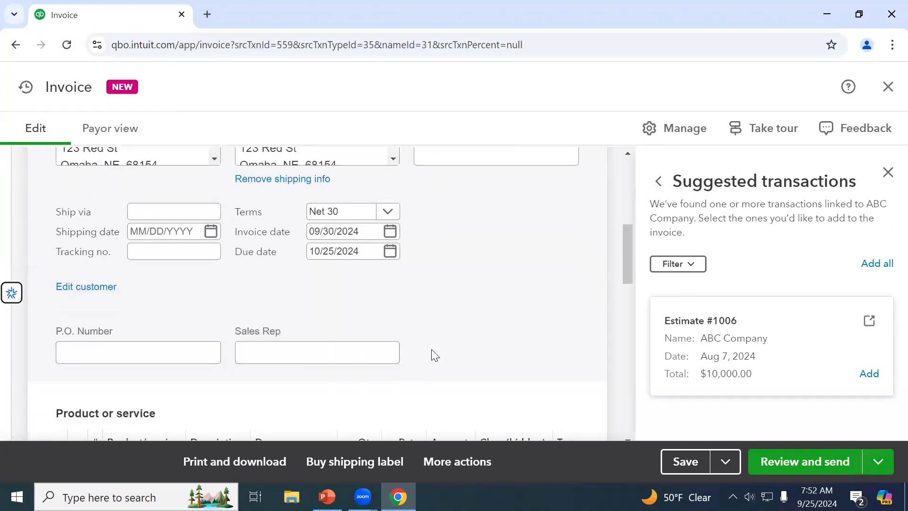
pyautogui.scroll(2, 431, 355)
pyautogui.scroll(1, 433, 353)
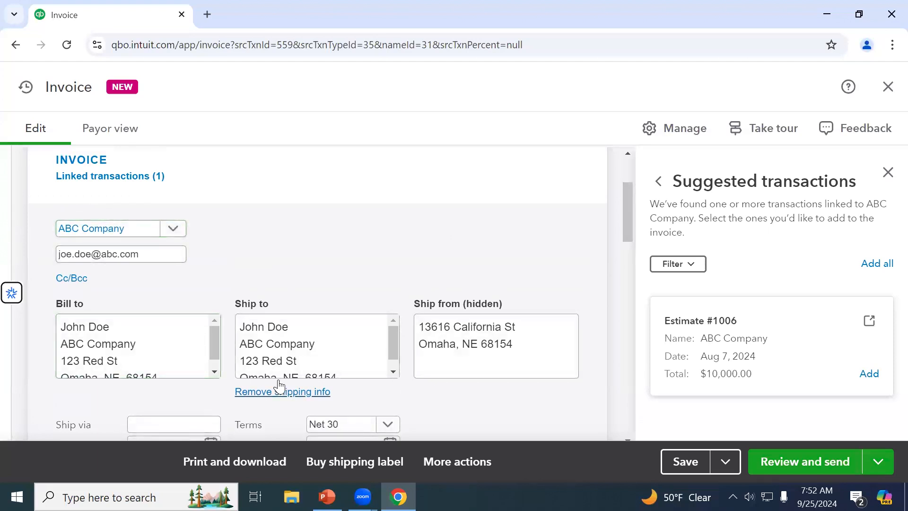
pyautogui.scroll(-4, 278, 381)
pyautogui.scroll(-1, 280, 385)
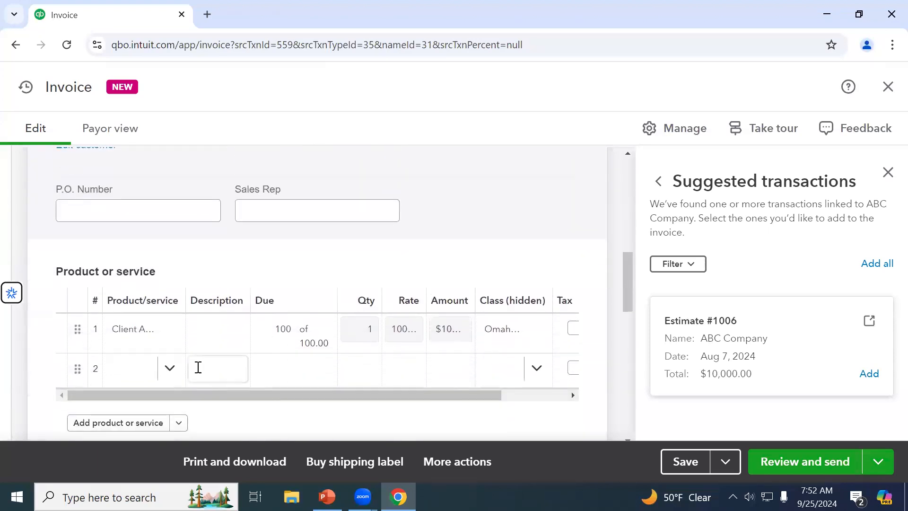
# Open the invoice's first product line and review the $100.00 ABC Company invoice
pyautogui.click(156, 339)
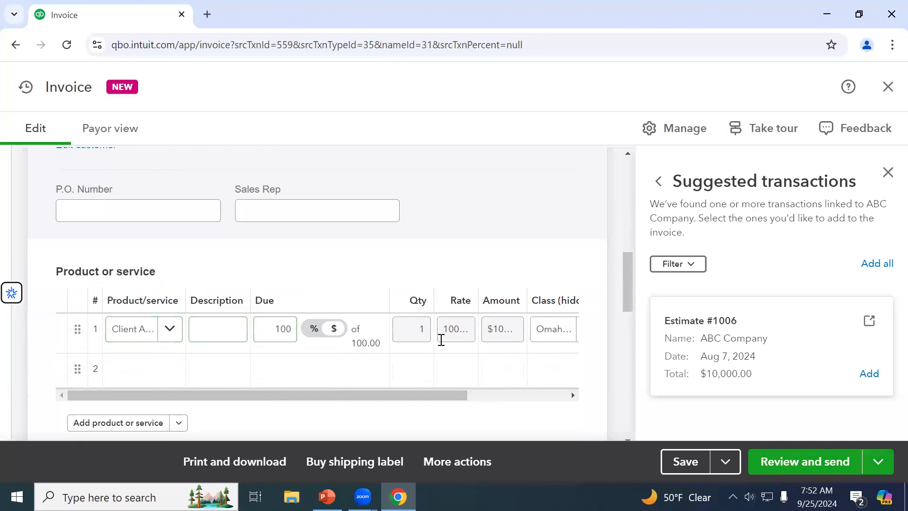
pyautogui.scroll(-4, 448, 340)
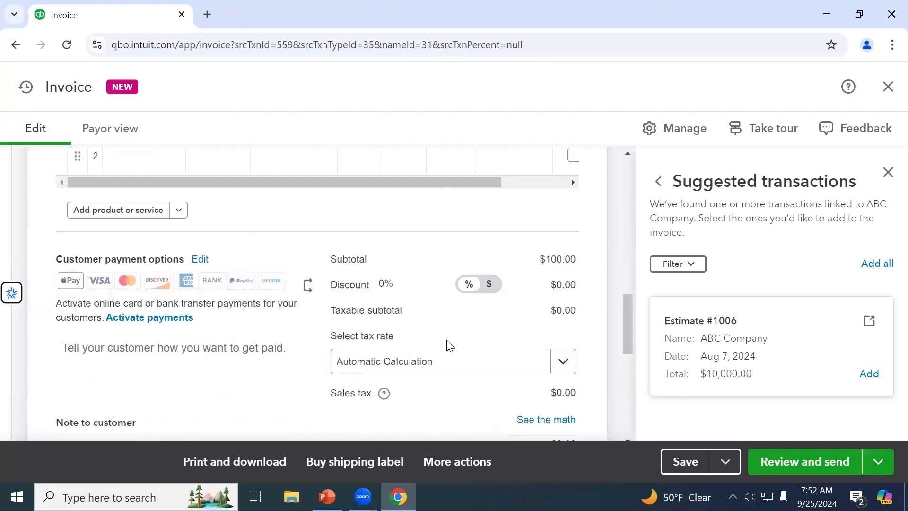
pyautogui.scroll(-3, 448, 346)
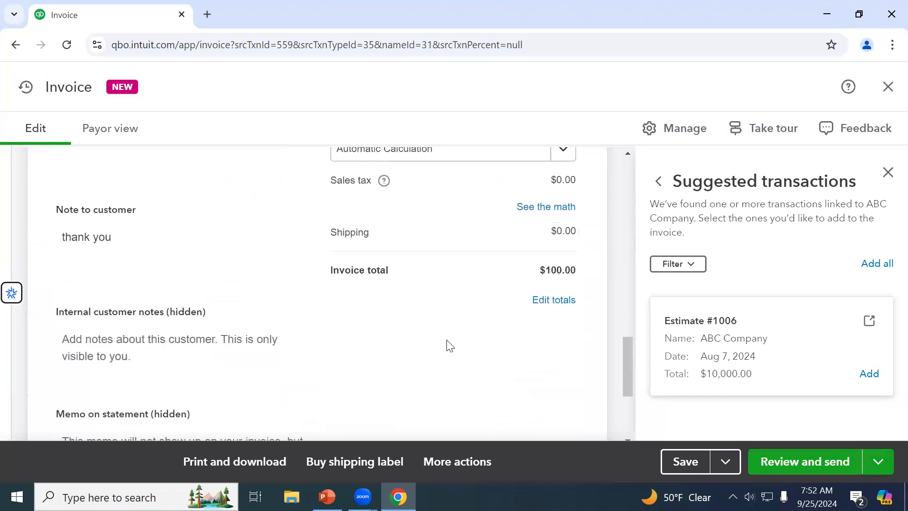
pyautogui.scroll(5, 450, 346)
pyautogui.scroll(7, 448, 345)
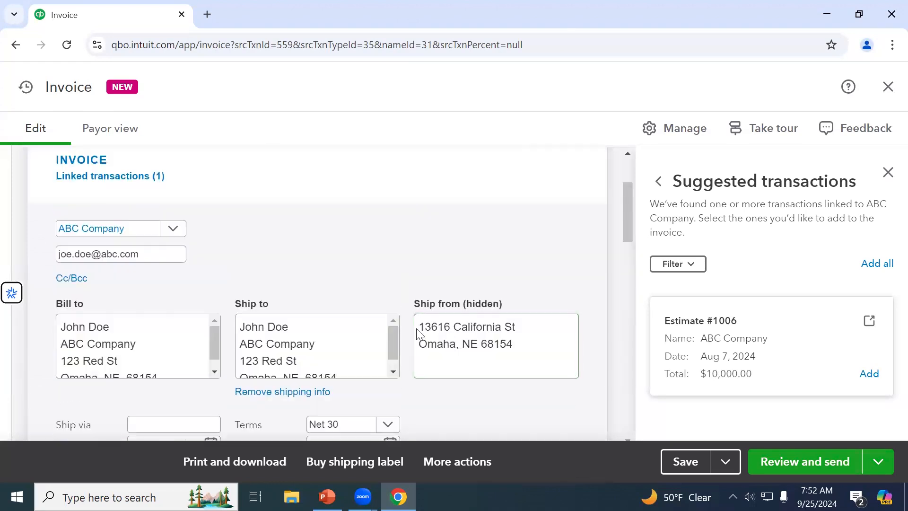
pyautogui.scroll(3, 400, 283)
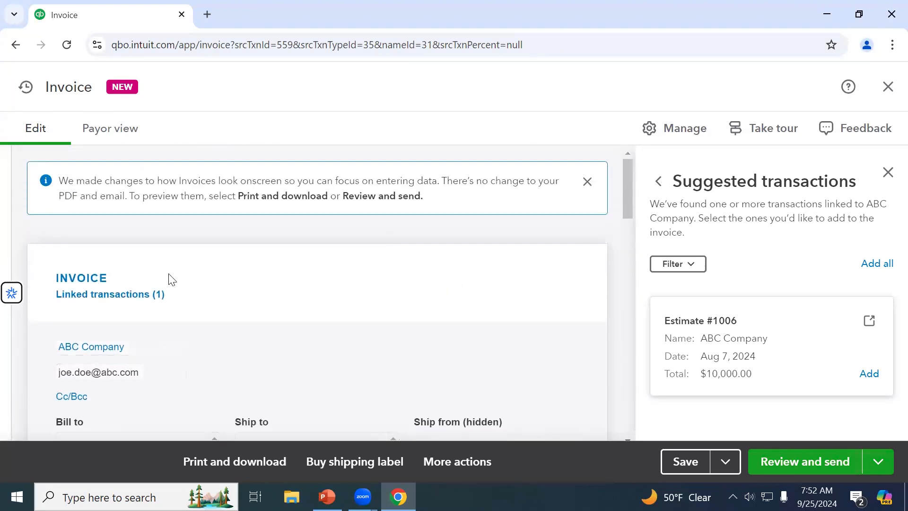
# Leave the linked invoice without saving and start a new invoice for customer ABC Company
pyautogui.click(888, 87)
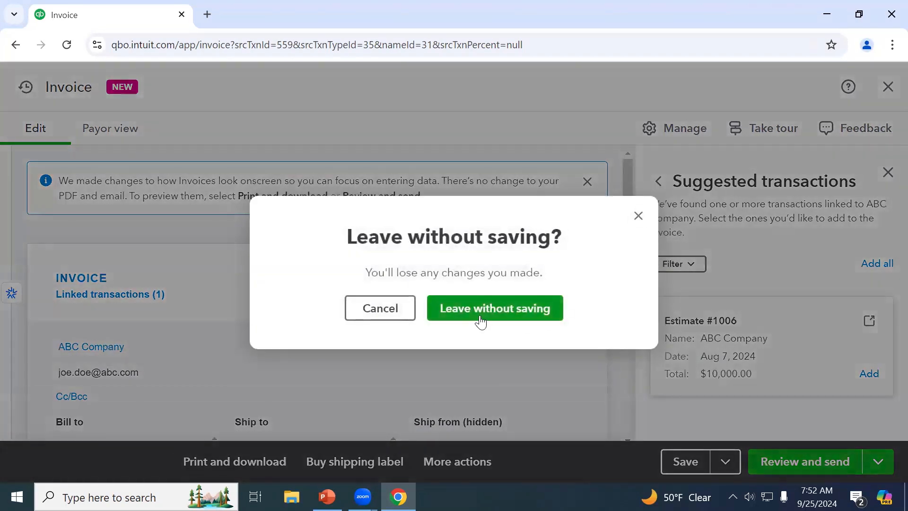
pyautogui.click(482, 315)
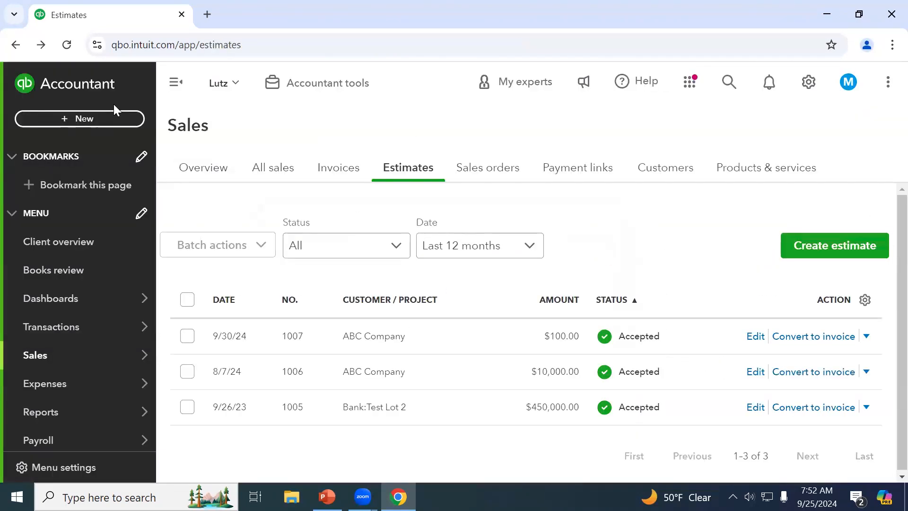
pyautogui.click(102, 119)
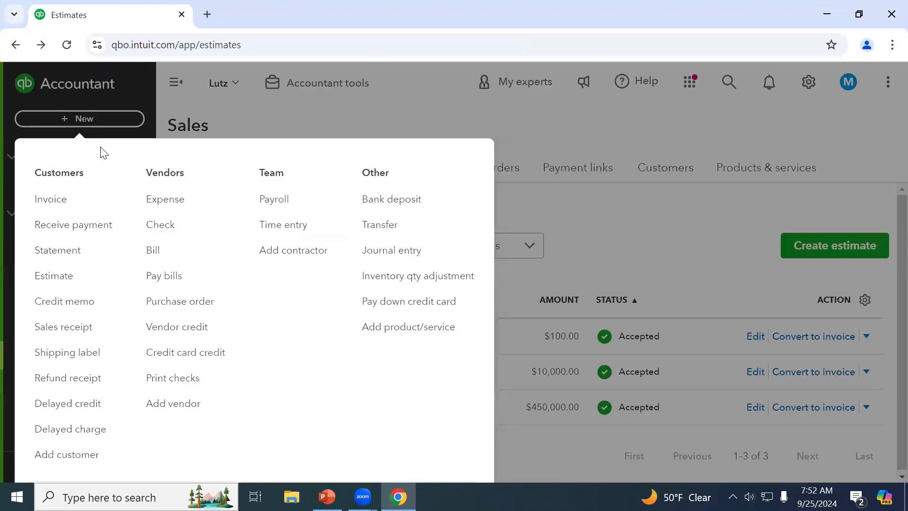
pyautogui.click(66, 199)
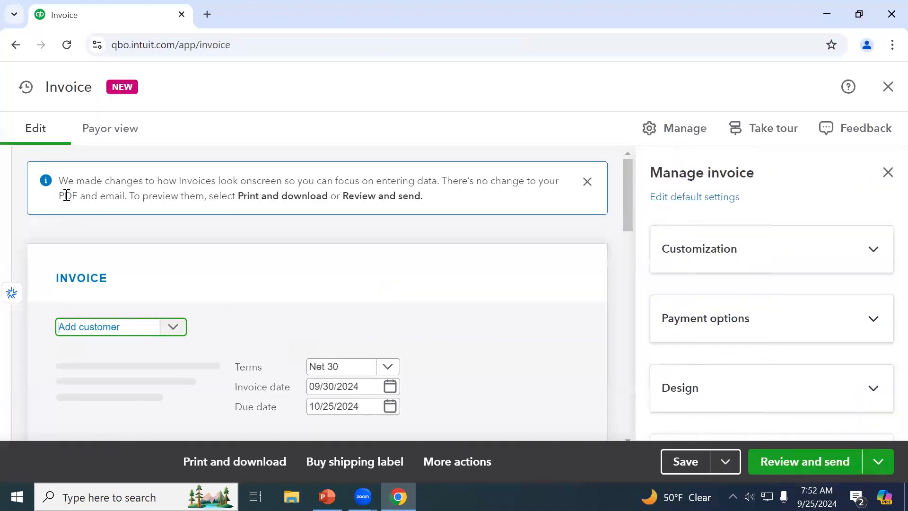
pyautogui.write('abc')
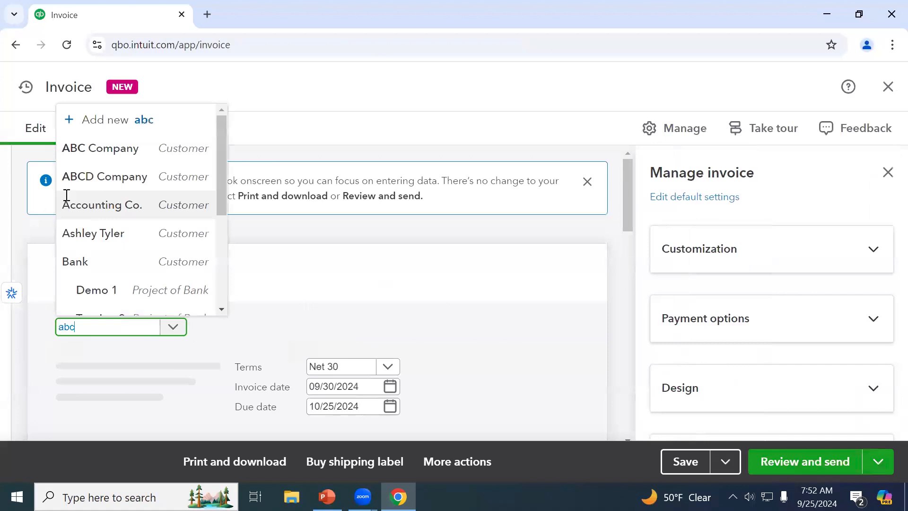
pyautogui.click(135, 274)
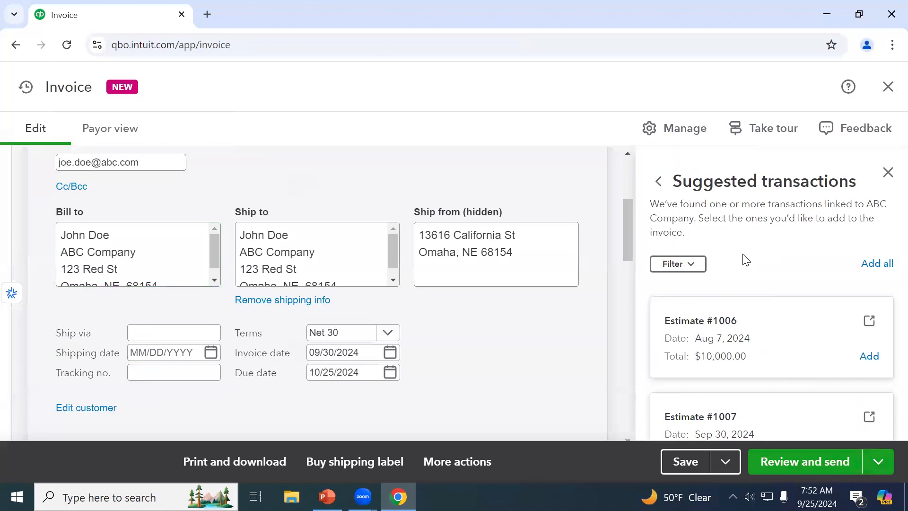
# Copy the total of all Estimate #1007 lines into the invoice, making it $100.00
pyautogui.scroll(-1, 747, 260)
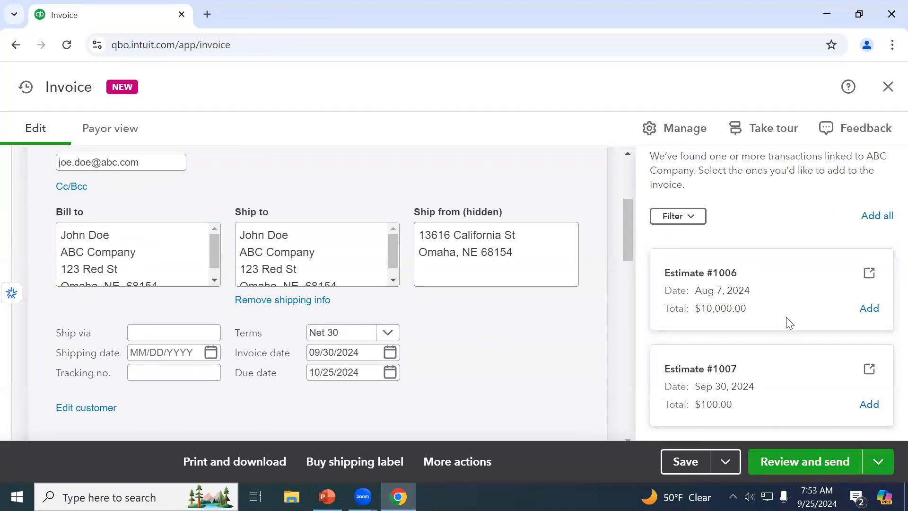
pyautogui.click(868, 404)
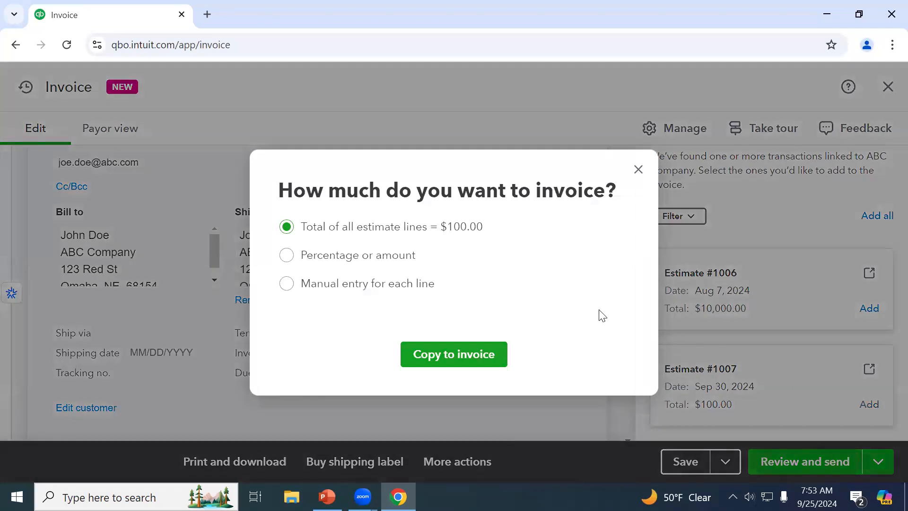
pyautogui.click(498, 354)
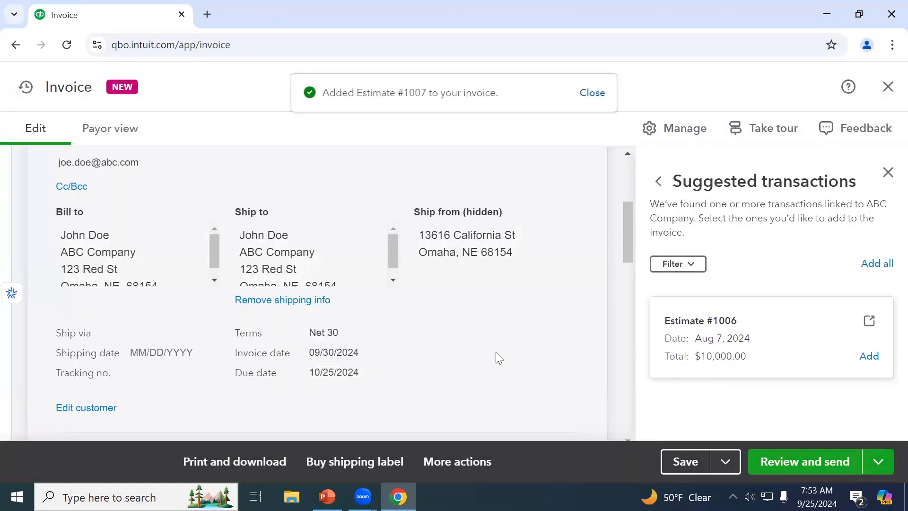
pyautogui.scroll(-10, 499, 358)
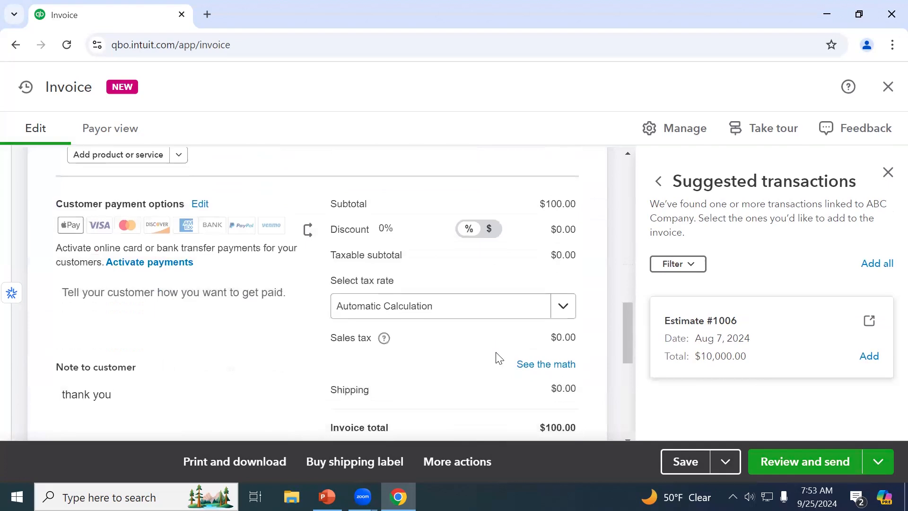
pyautogui.scroll(-4, 499, 358)
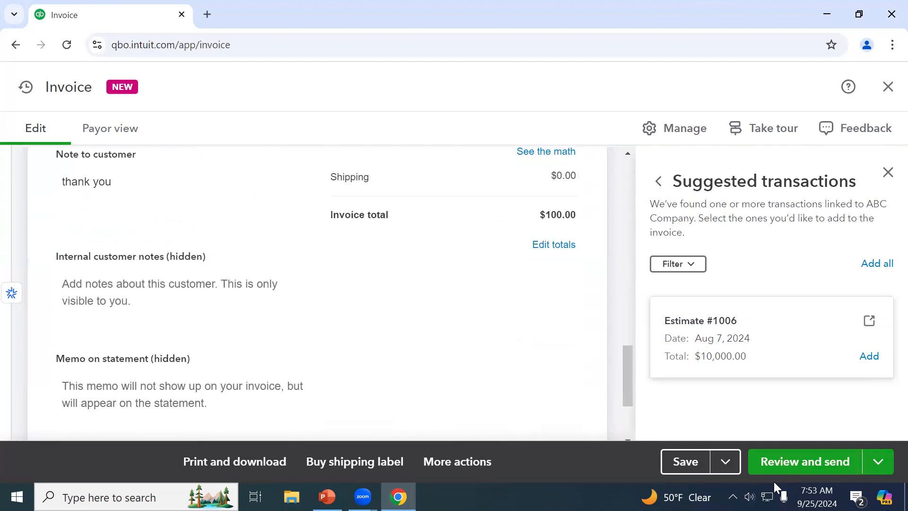
pyautogui.scroll(5, 520, 399)
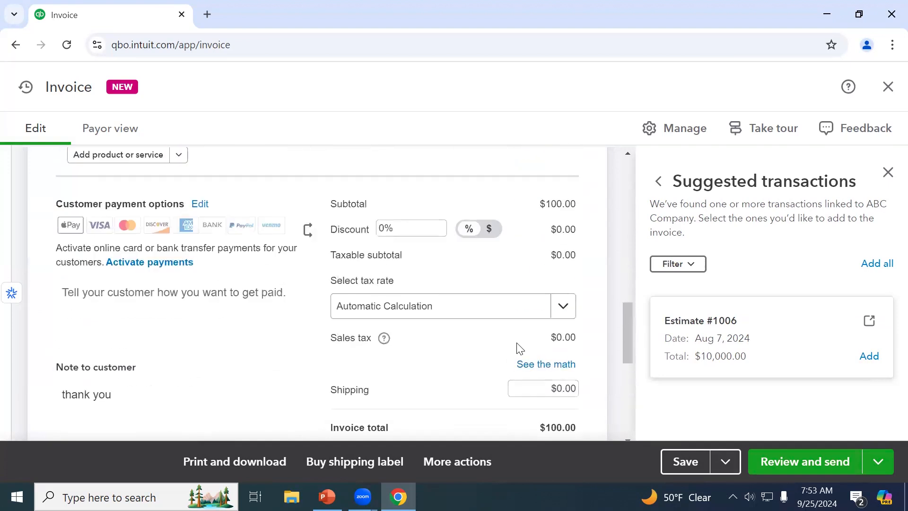
pyautogui.scroll(5, 521, 349)
# Leave the ABC Company invoice without saving and go to the Sales Invoices list
pyautogui.click(889, 92)
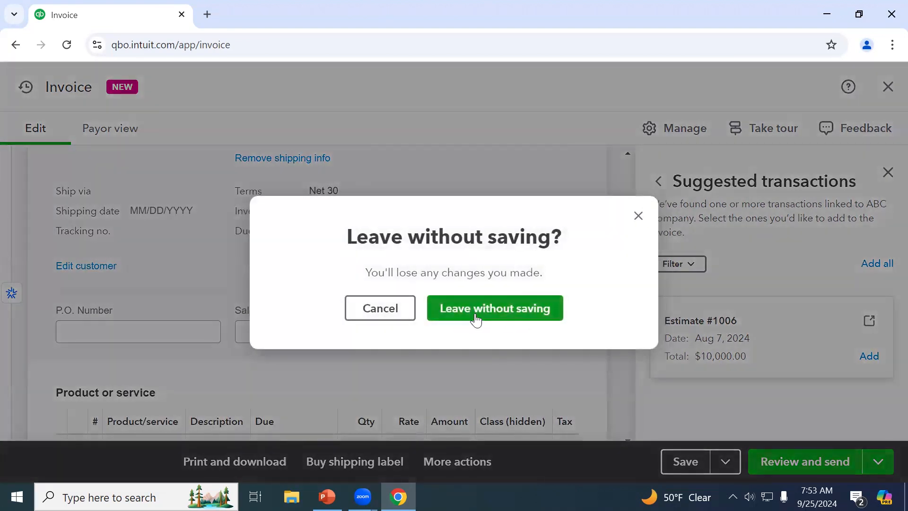
pyautogui.click(476, 318)
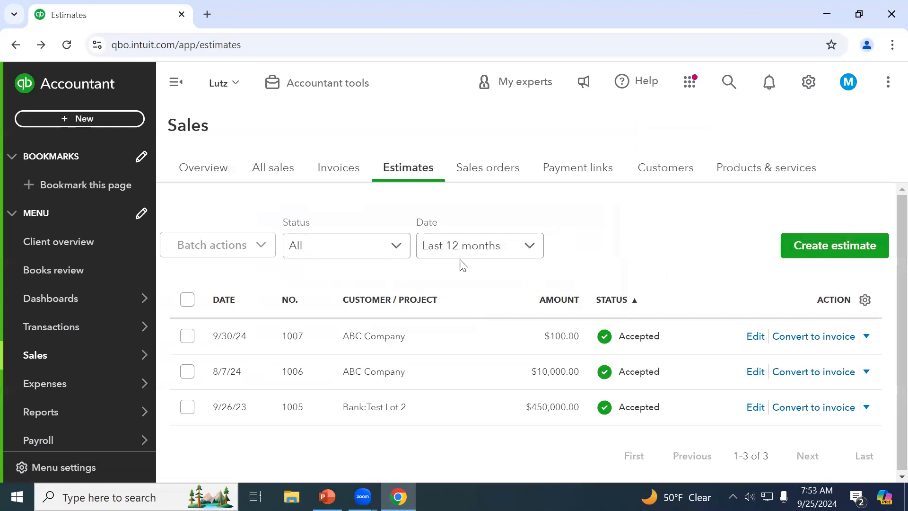
pyautogui.click(337, 179)
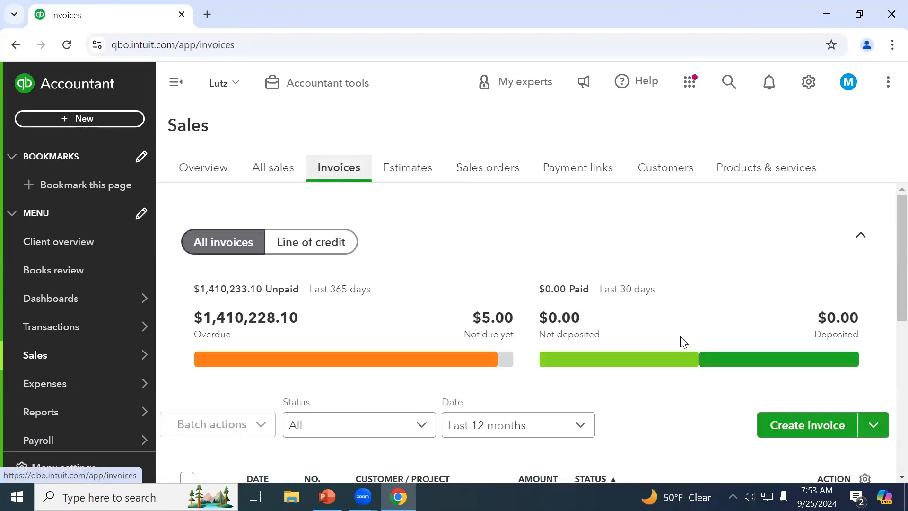
# Start a new blank invoice
pyautogui.scroll(-3, 766, 393)
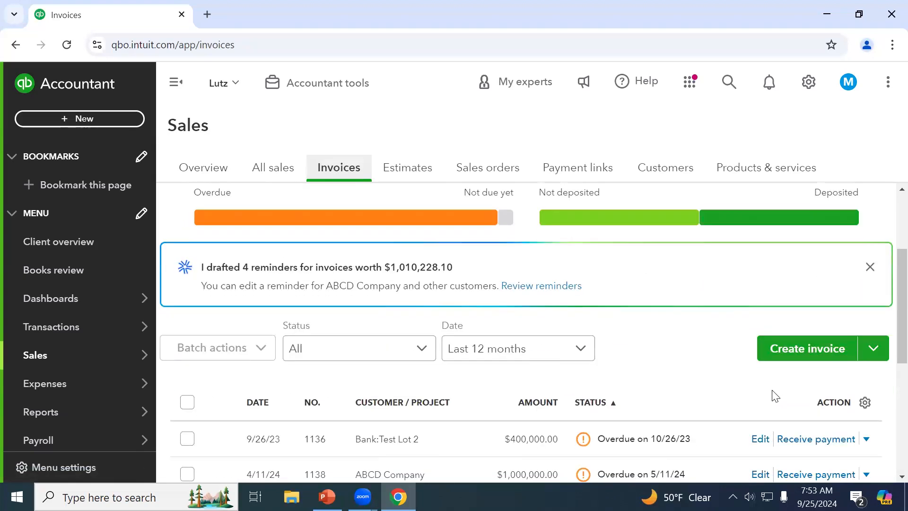
pyautogui.click(93, 119)
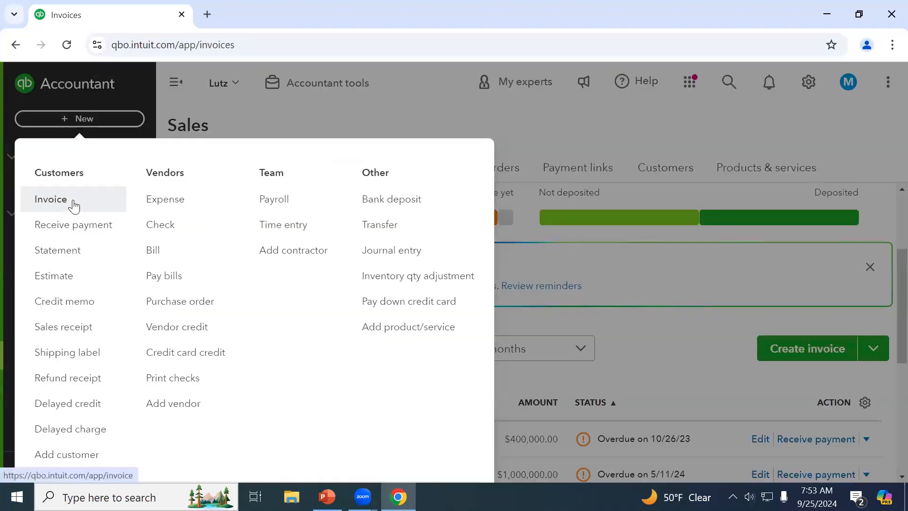
pyautogui.click(703, 370)
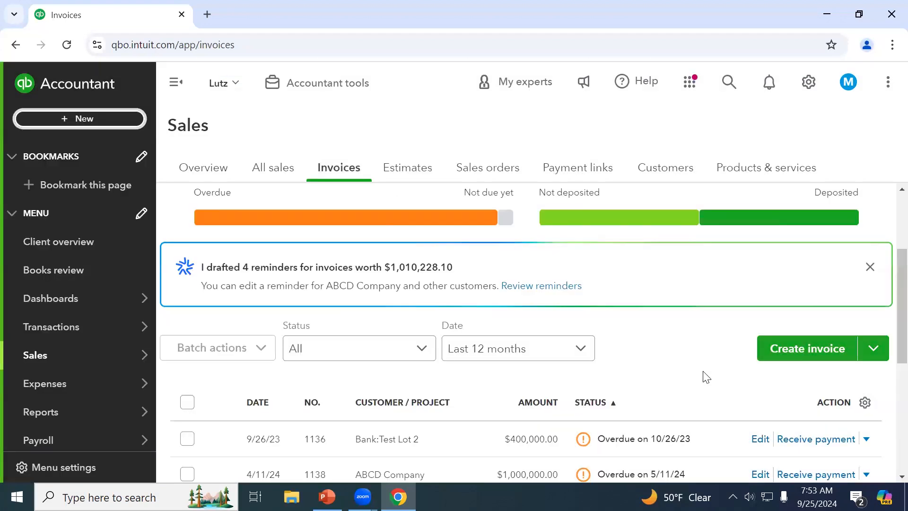
pyautogui.click(780, 349)
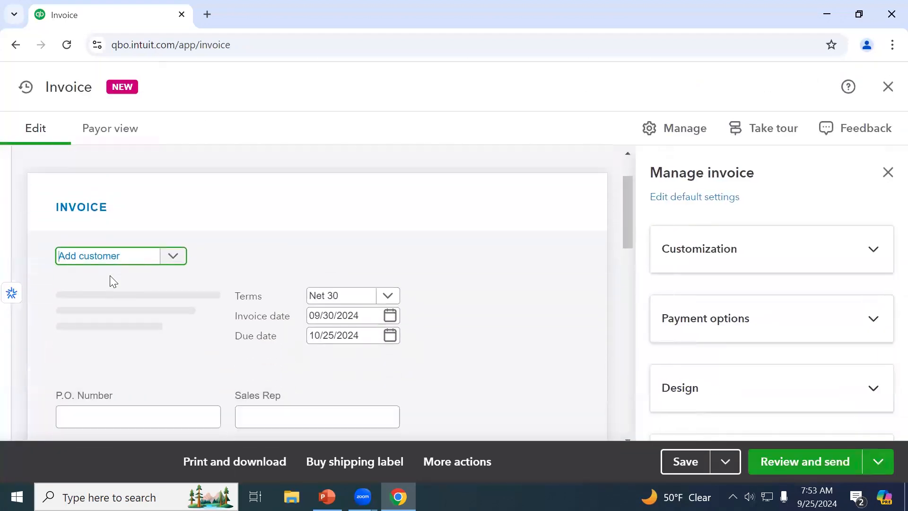
# Add a new customer with company and display name ZYX and save it
pyautogui.click(116, 262)
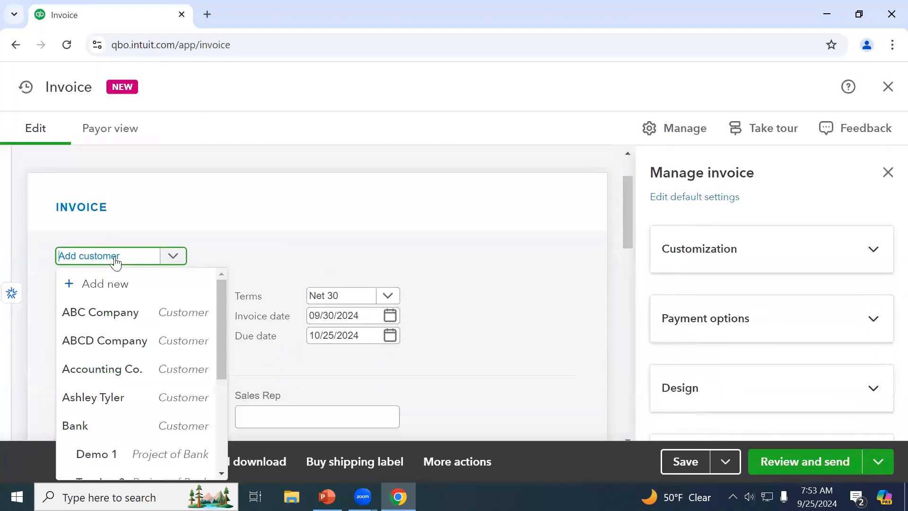
pyautogui.click(116, 285)
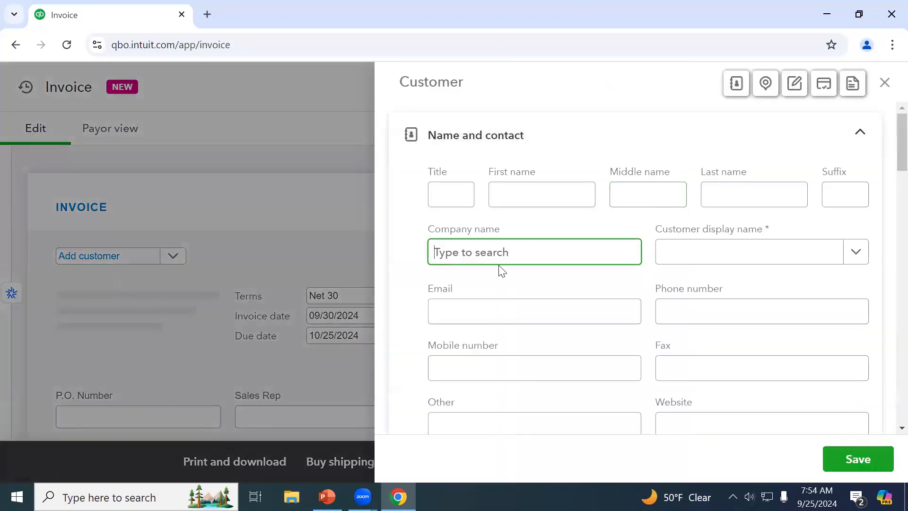
pyautogui.write('ZYX')
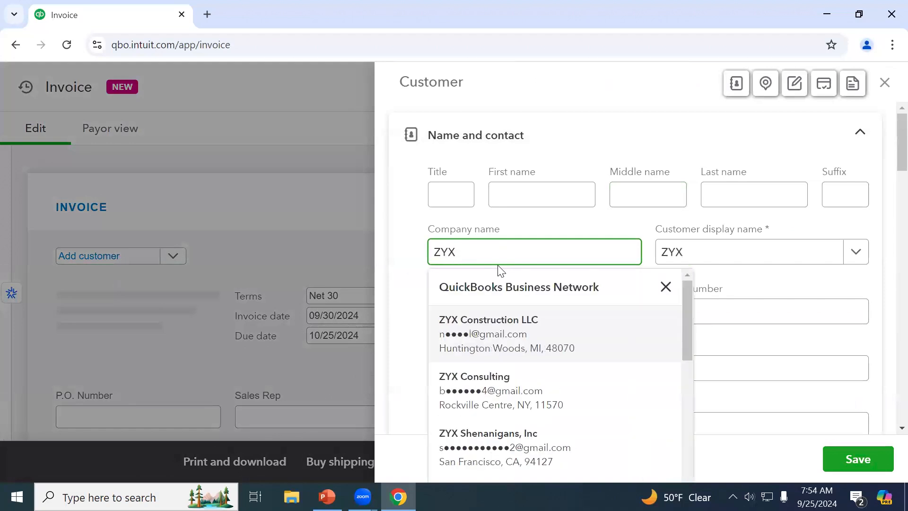
pyautogui.press('Tab')
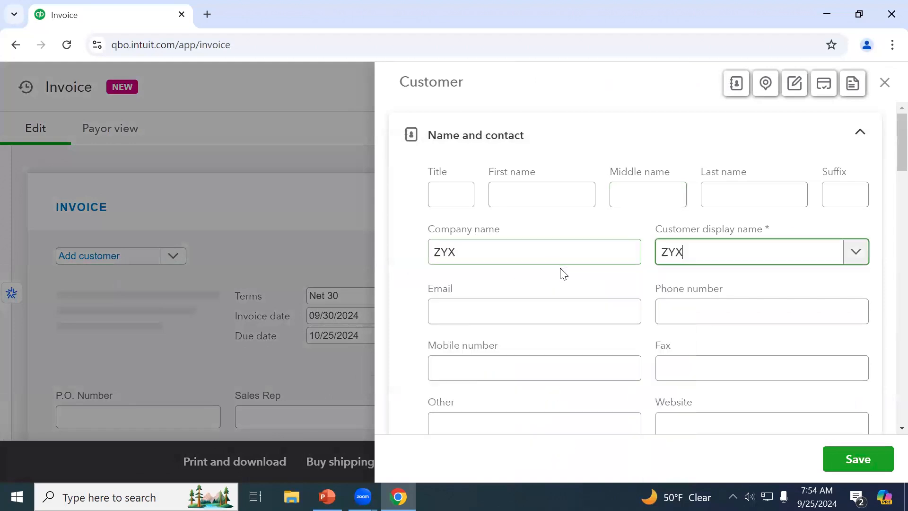
pyautogui.scroll(-3, 567, 286)
pyautogui.scroll(-10, 570, 287)
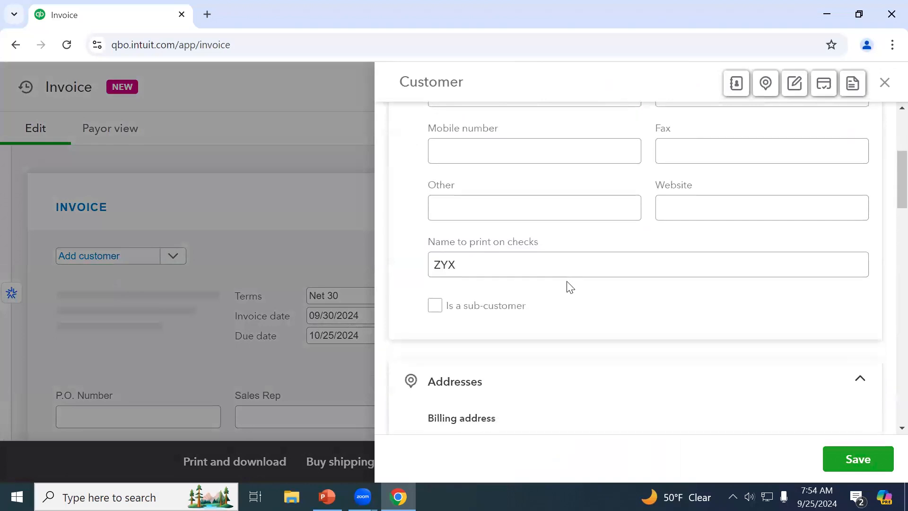
pyautogui.scroll(-4, 569, 287)
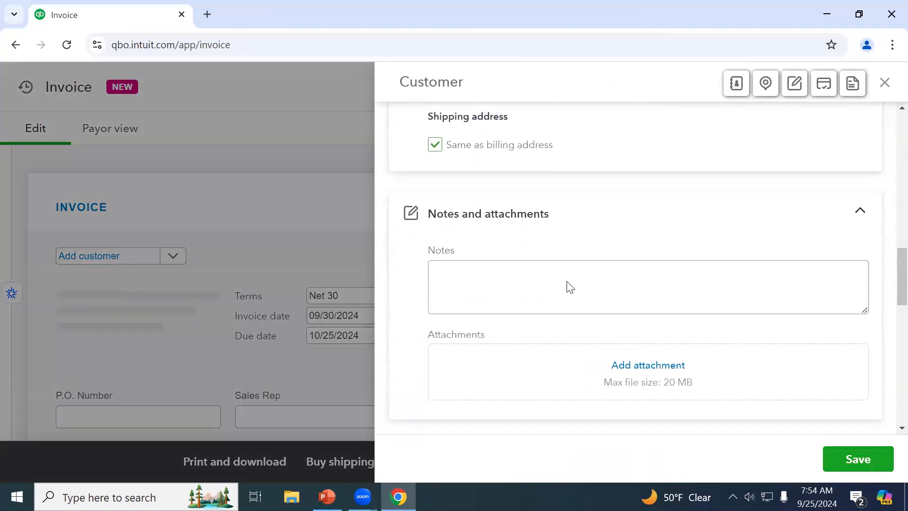
pyautogui.scroll(10, 569, 287)
pyautogui.scroll(5, 566, 265)
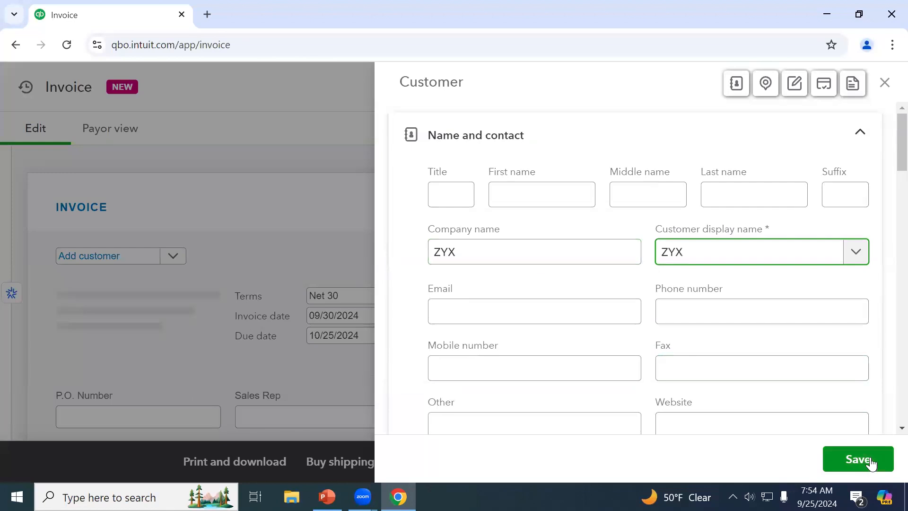
pyautogui.click(860, 469)
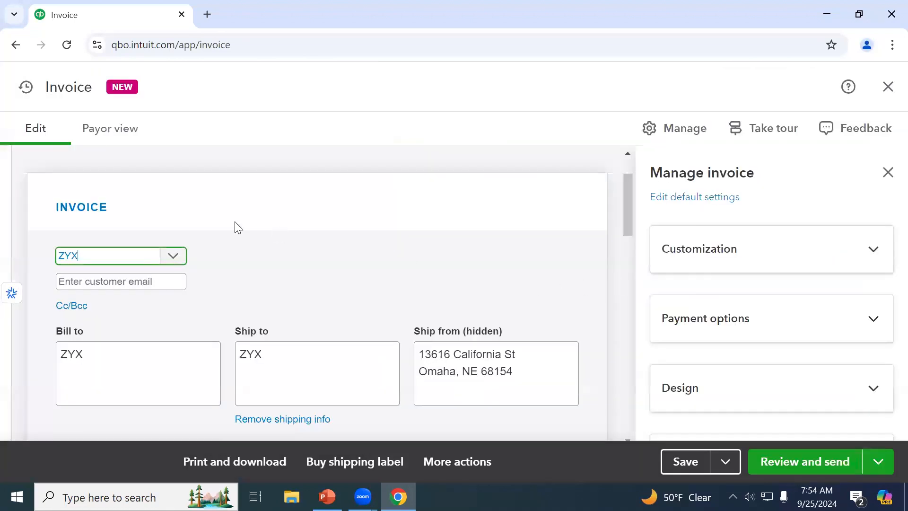
# Set invoice line 1 to the Electrical product with an amount of 100
pyautogui.scroll(-3, 237, 324)
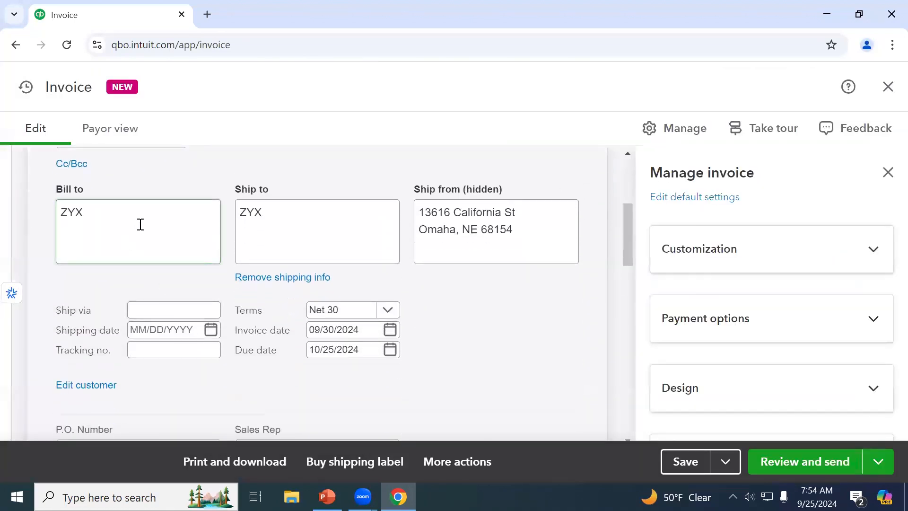
pyautogui.scroll(-2, 140, 225)
pyautogui.scroll(-2, 142, 235)
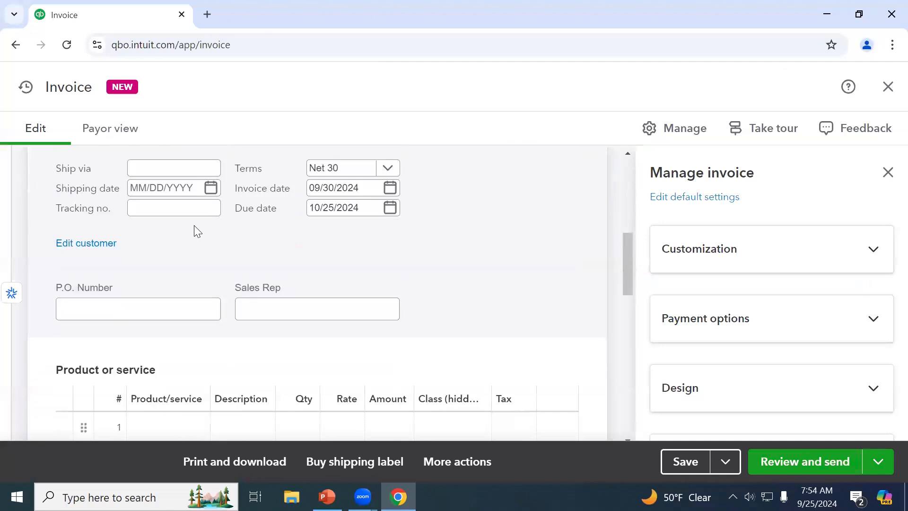
pyautogui.scroll(-1, 200, 244)
pyautogui.click(178, 356)
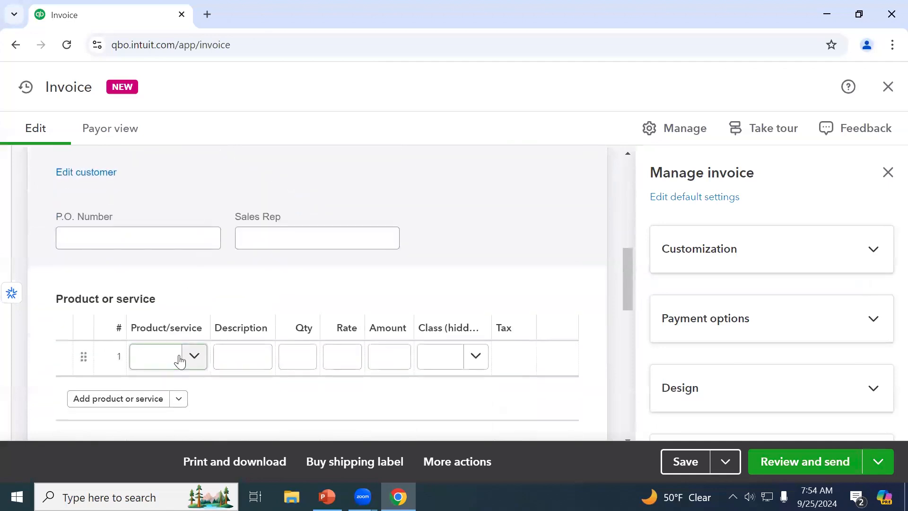
pyautogui.scroll(-3, 240, 279)
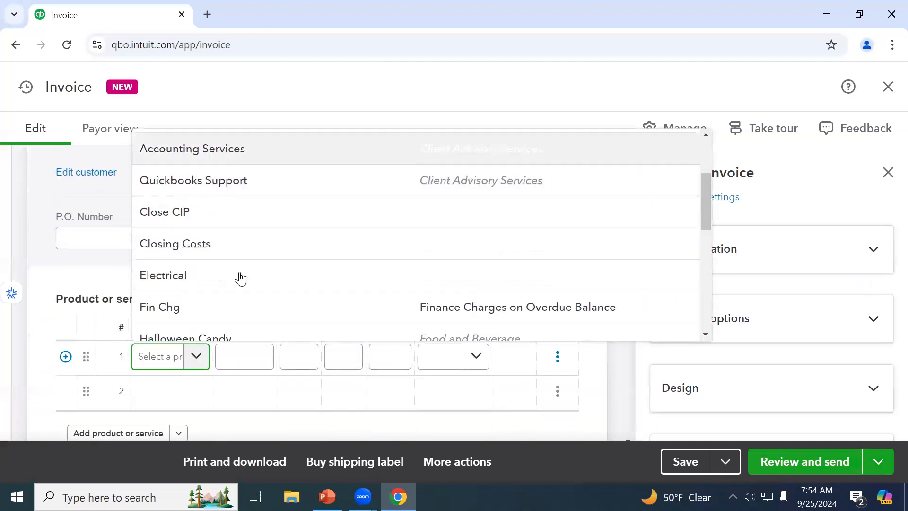
pyautogui.click(241, 255)
pyautogui.press('Tab')
pyautogui.press('Tab')
pyautogui.press('Tab')
pyautogui.press('Tab')
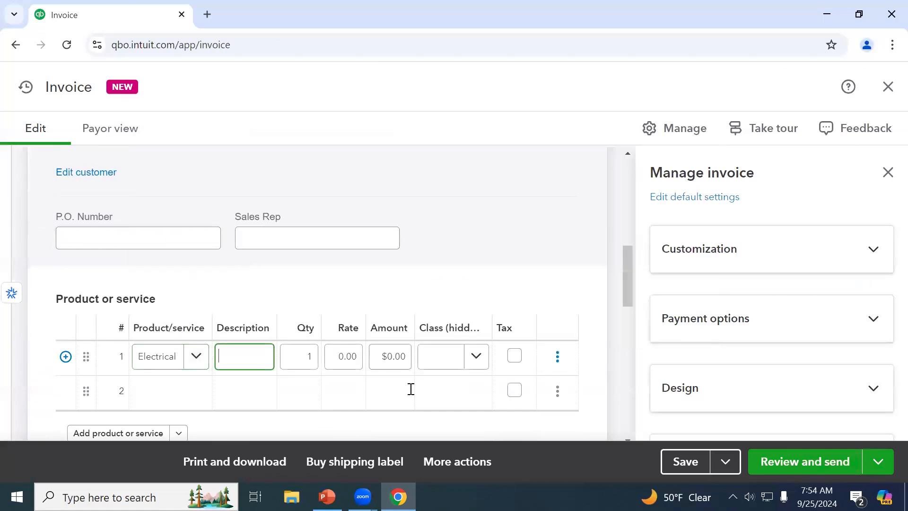
pyautogui.write('1')
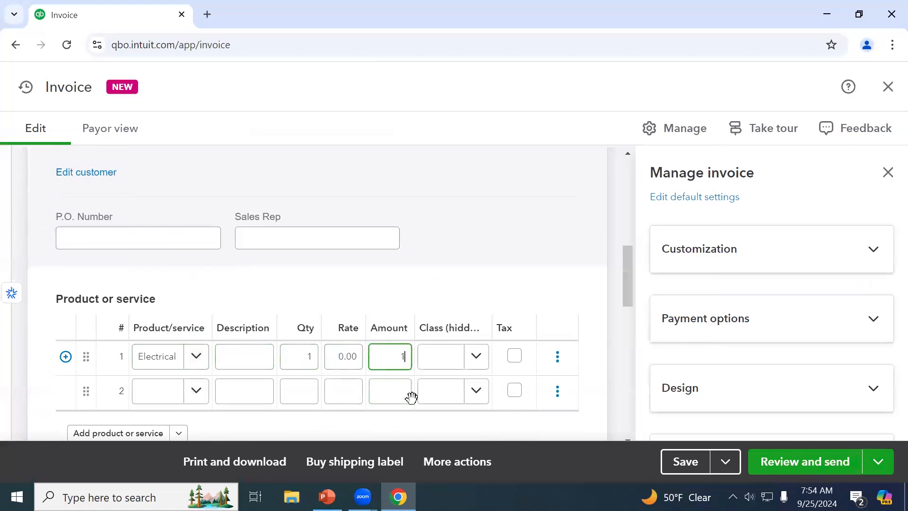
pyautogui.press('Tab')
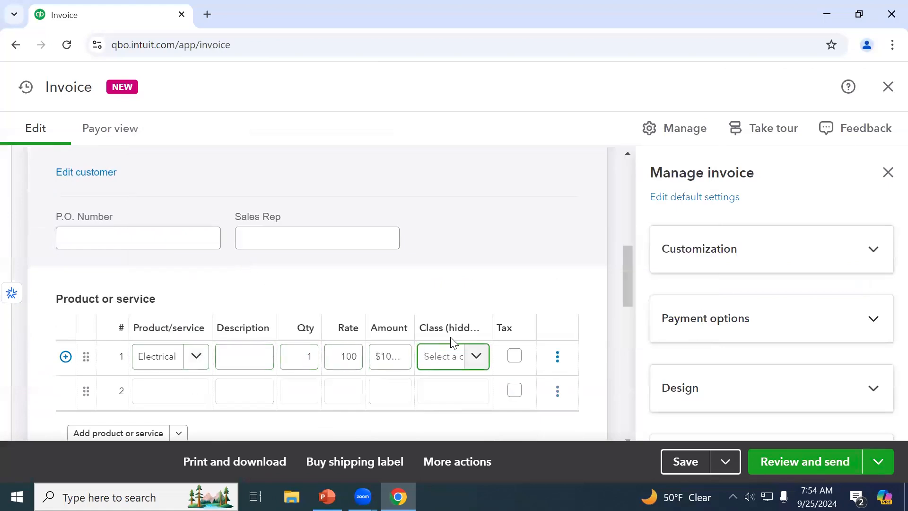
pyautogui.moveTo(426, 330); pyautogui.dragTo(485, 334)
pyautogui.click(484, 333)
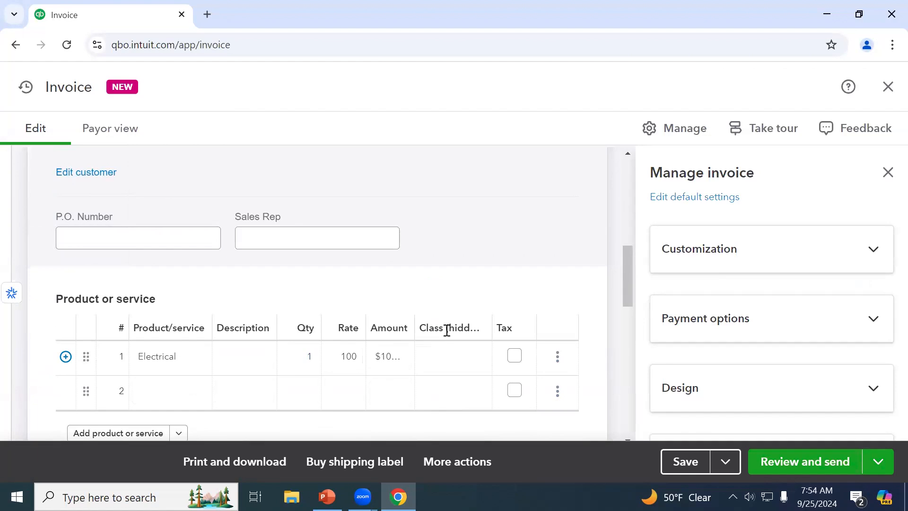
# Tick the Tax checkbox on the Electrical line
pyautogui.scroll(-3, 447, 330)
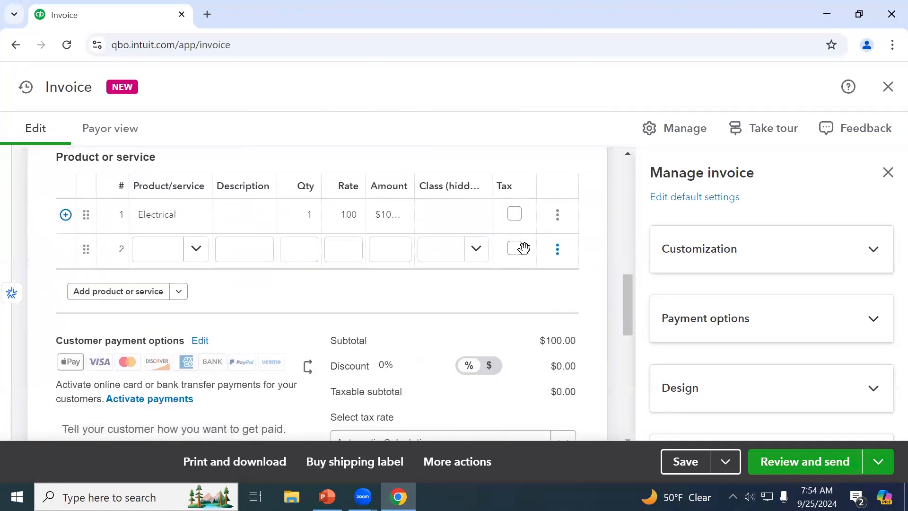
pyautogui.click(523, 226)
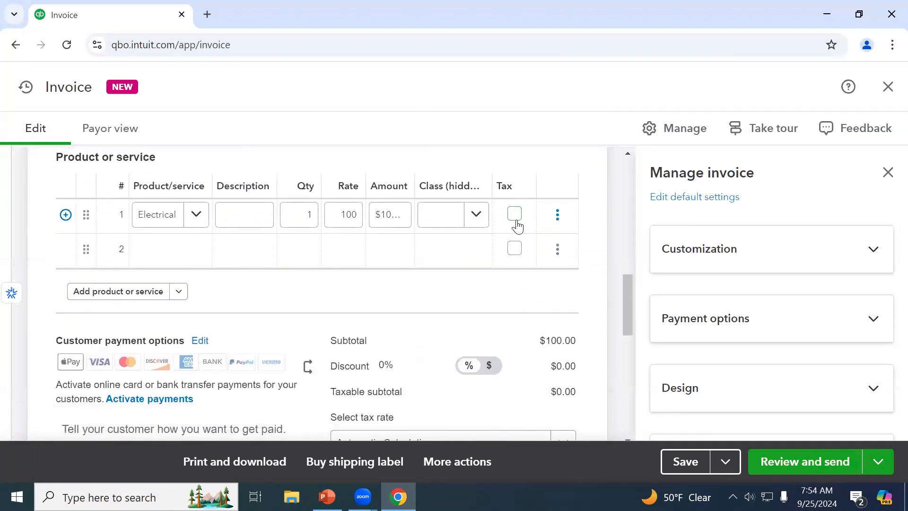
pyautogui.click(516, 218)
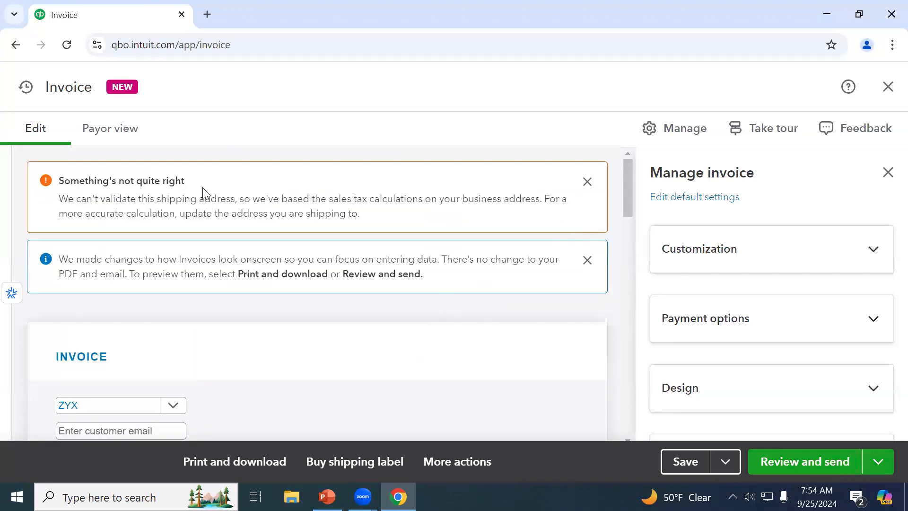
# Dismiss the shipping-address warning banner on the invoice
pyautogui.moveTo(182, 199); pyautogui.dragTo(570, 209)
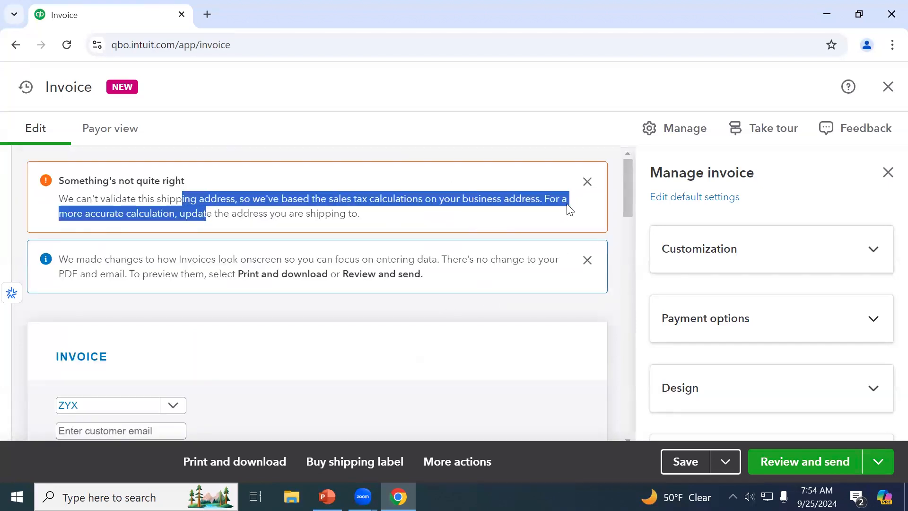
pyautogui.click(588, 181)
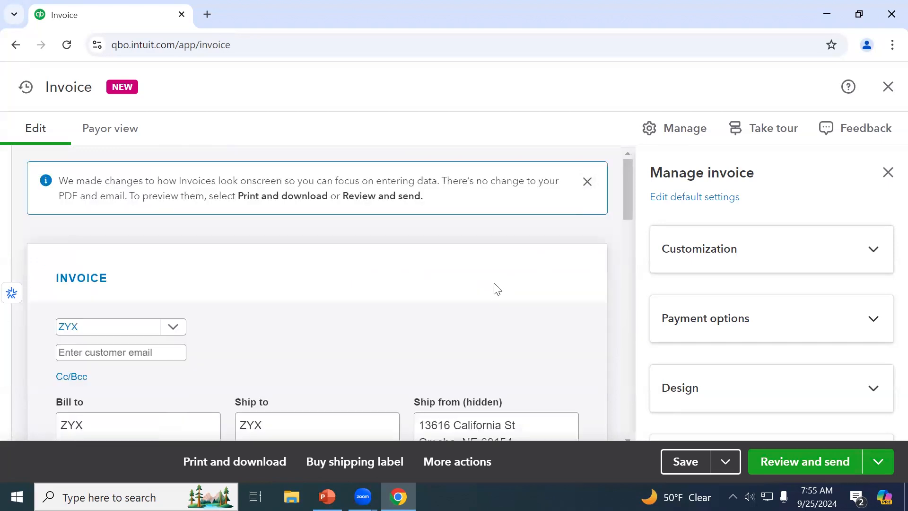
pyautogui.scroll(-1, 495, 289)
pyautogui.scroll(-9, 496, 289)
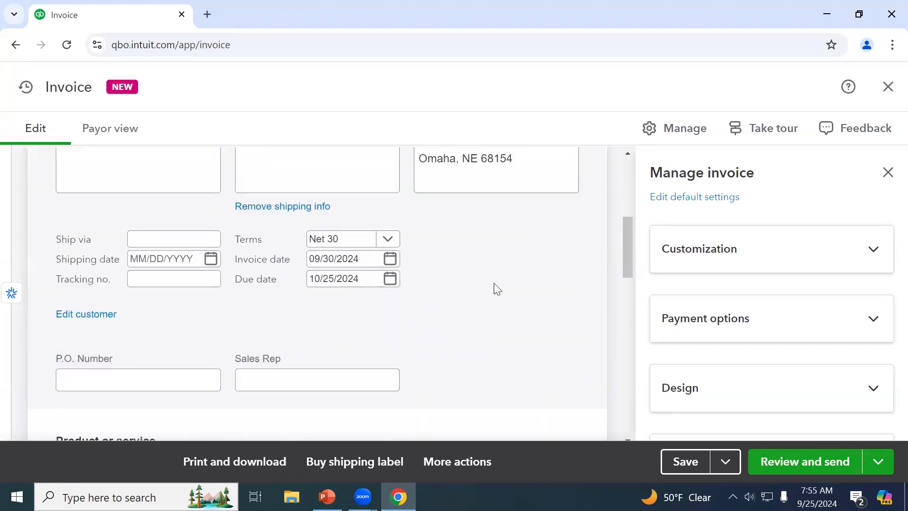
pyautogui.scroll(-8, 496, 289)
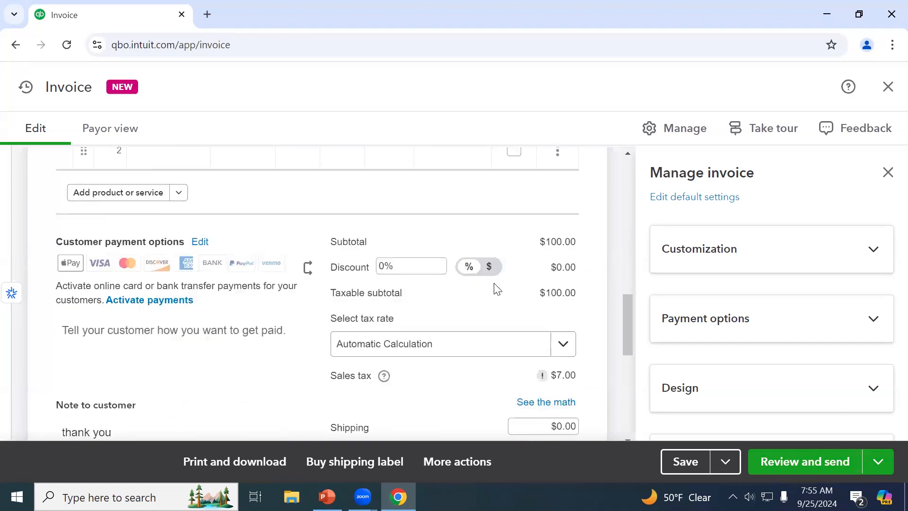
pyautogui.scroll(-2, 496, 289)
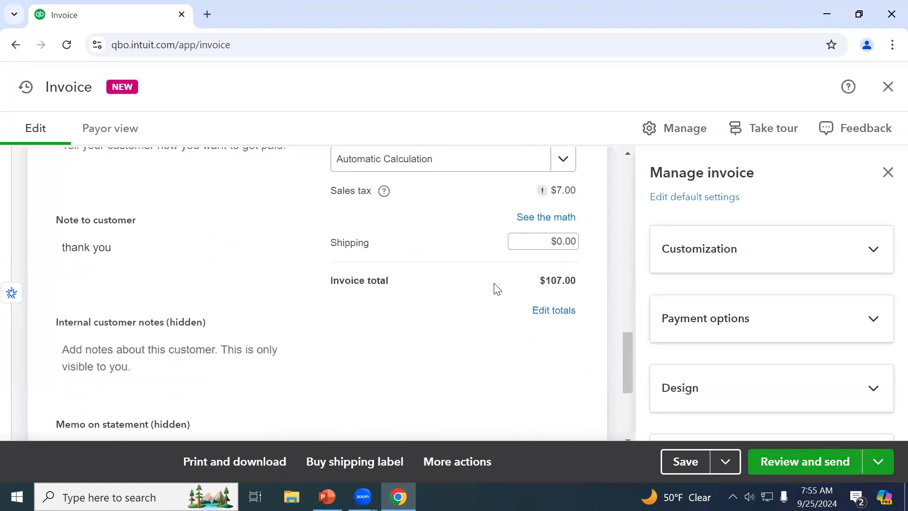
pyautogui.scroll(-2, 496, 288)
# Switch the invoice design from Standard to My INVOICE Template - 10-19
pyautogui.click(708, 254)
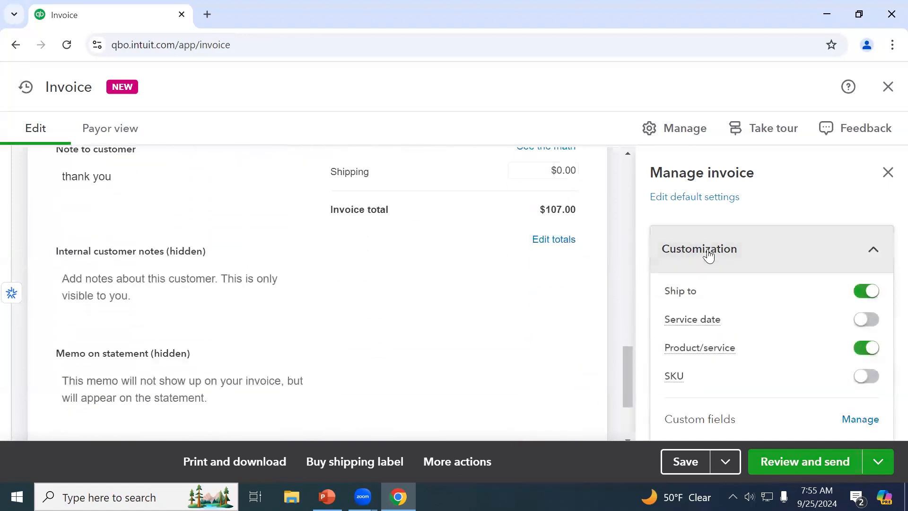
pyautogui.scroll(-2, 710, 269)
pyautogui.scroll(-1, 732, 352)
pyautogui.click(734, 358)
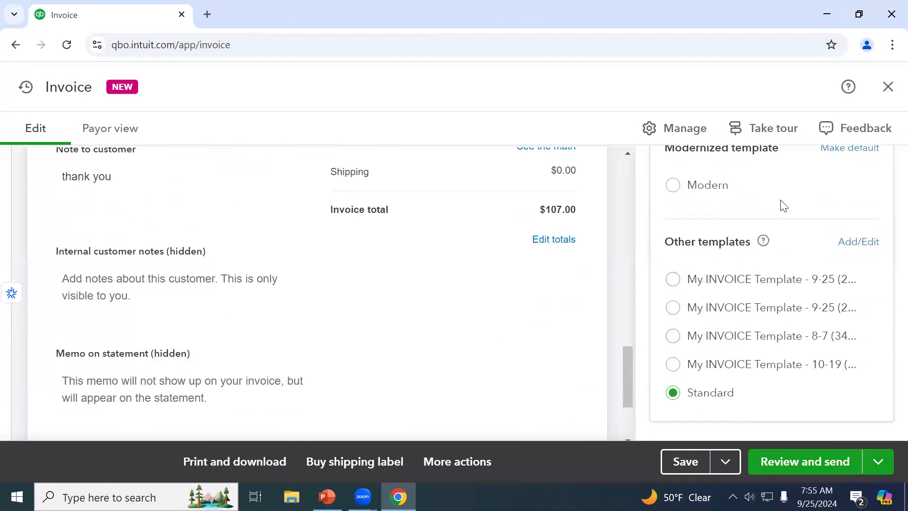
pyautogui.scroll(1, 781, 203)
pyautogui.scroll(-1, 719, 350)
pyautogui.click(677, 367)
pyautogui.scroll(5, 424, 362)
pyautogui.scroll(6, 425, 362)
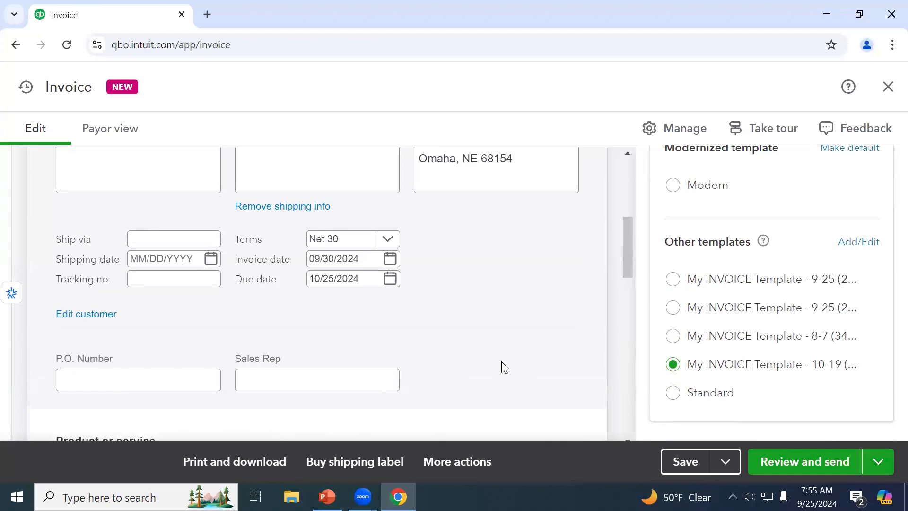
pyautogui.scroll(-10, 503, 366)
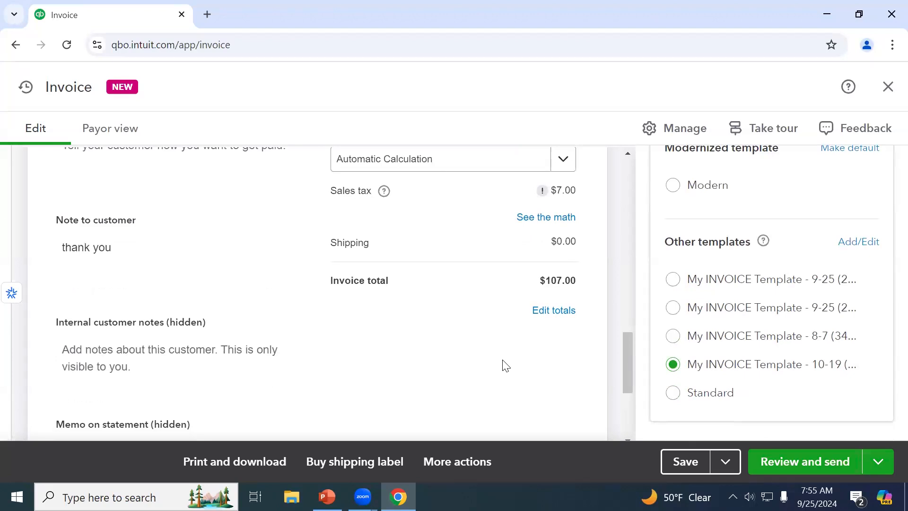
pyautogui.scroll(10, 505, 365)
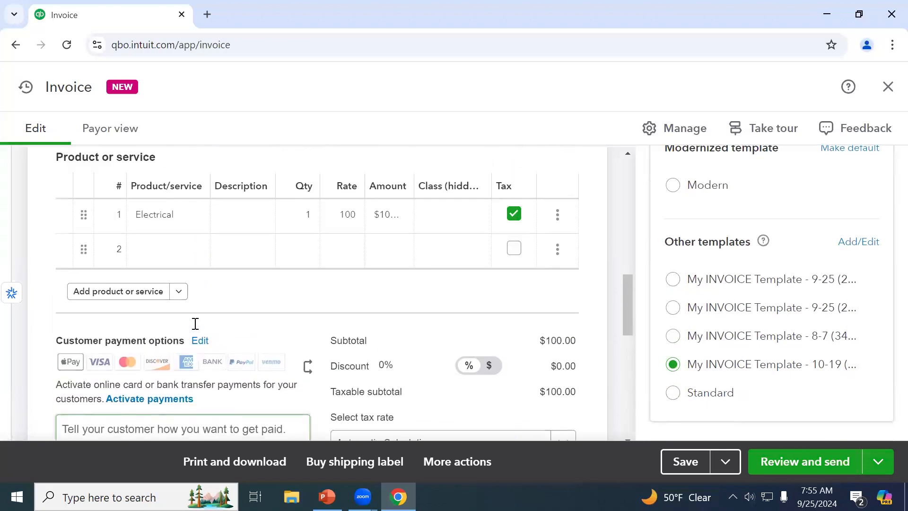
# Bring up the product list on invoice line 1
pyautogui.click(189, 292)
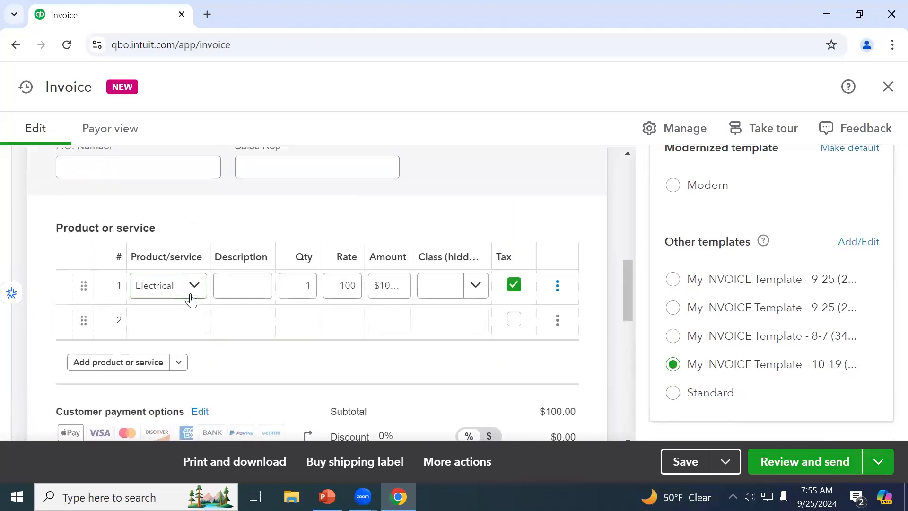
pyautogui.click(191, 296)
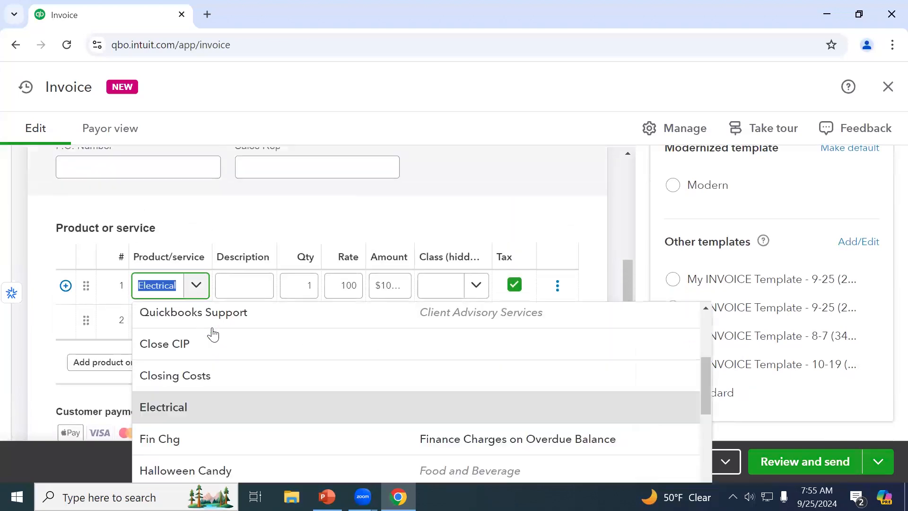
pyautogui.scroll(3, 217, 345)
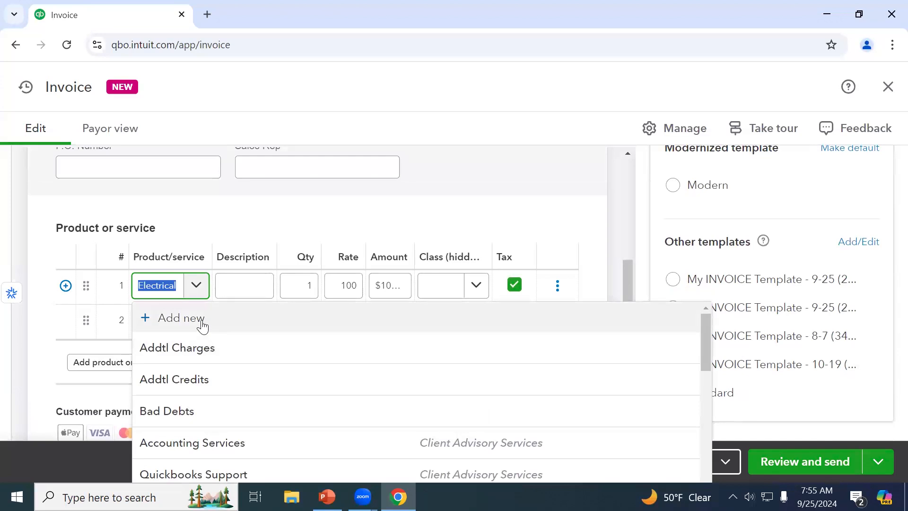
# Enter Plumbing as the name of the new service
pyautogui.click(203, 326)
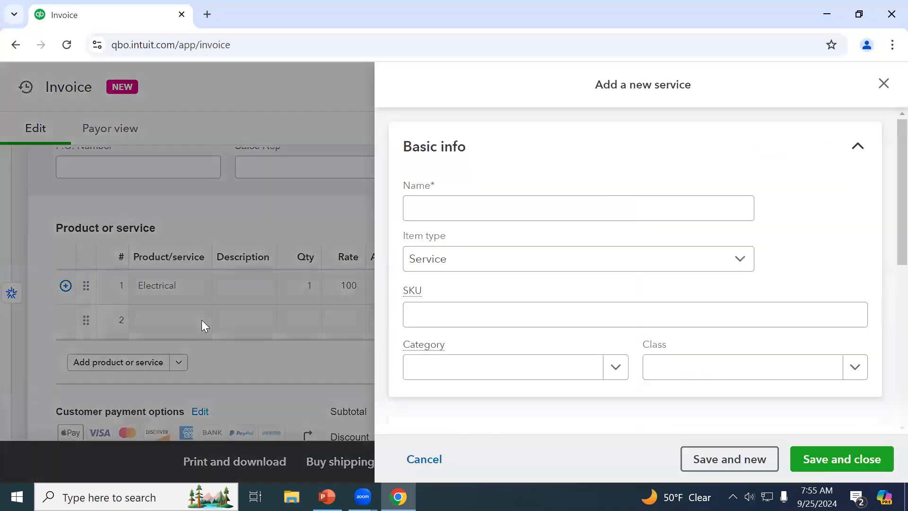
pyautogui.click(525, 219)
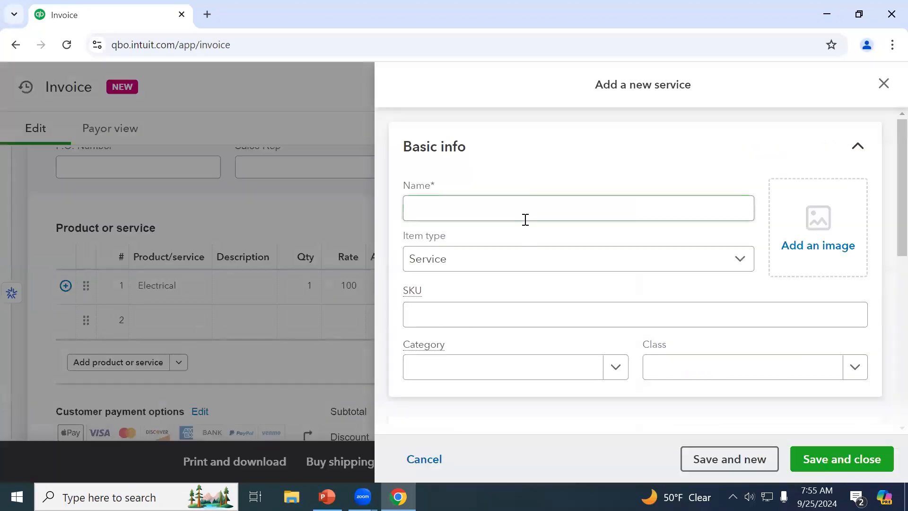
pyautogui.click(512, 215)
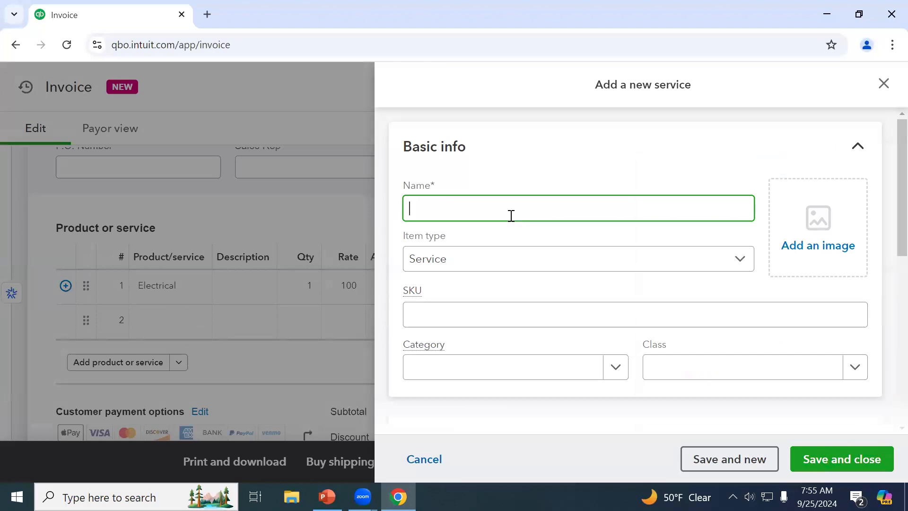
pyautogui.write('Plumbing')
pyautogui.press('Tab')
# Keep Service as the item type, leaving Class and Category blank
pyautogui.click(510, 268)
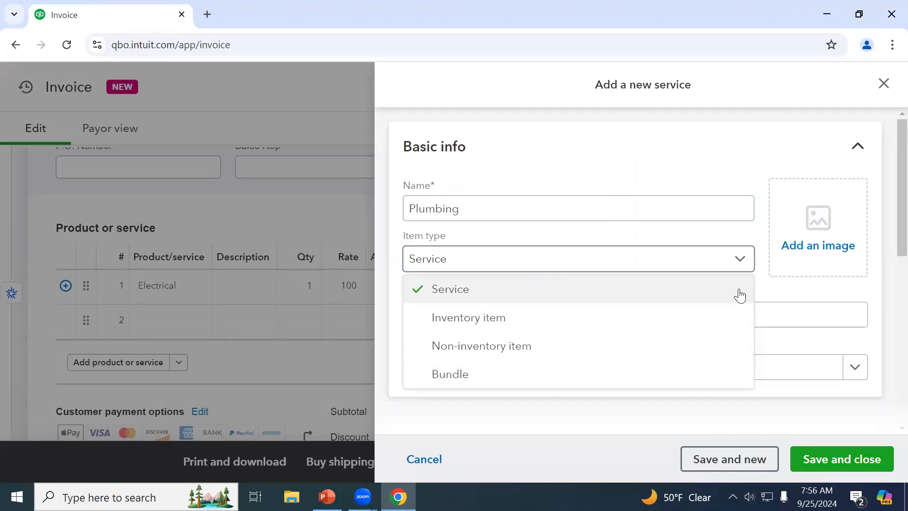
pyautogui.click(711, 247)
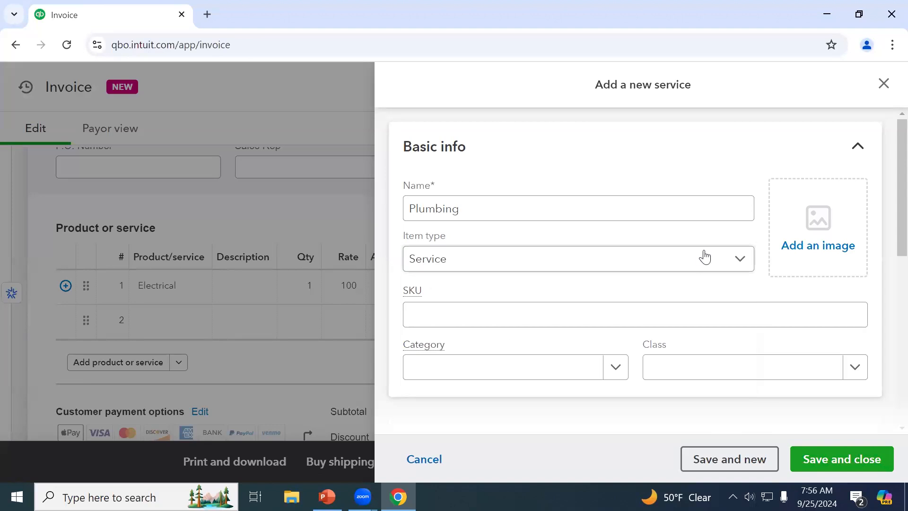
pyautogui.scroll(-2, 700, 265)
pyautogui.click(687, 304)
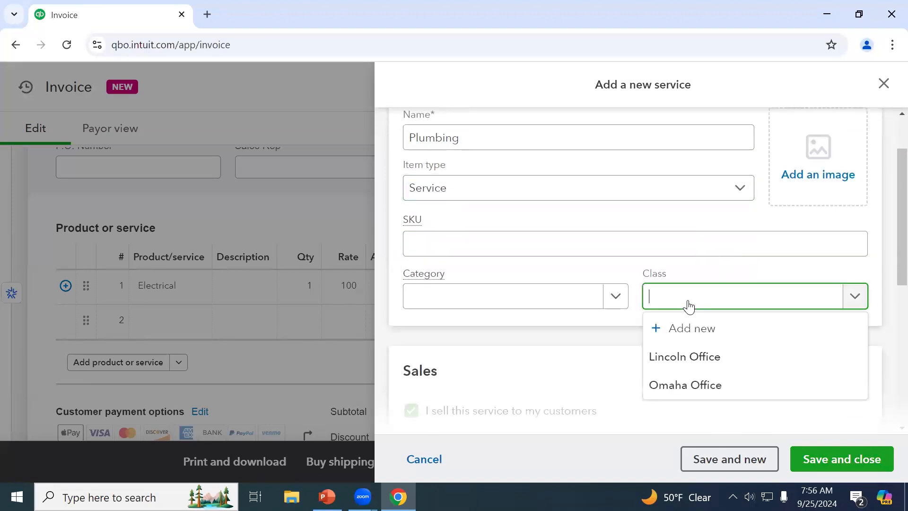
pyautogui.click(468, 301)
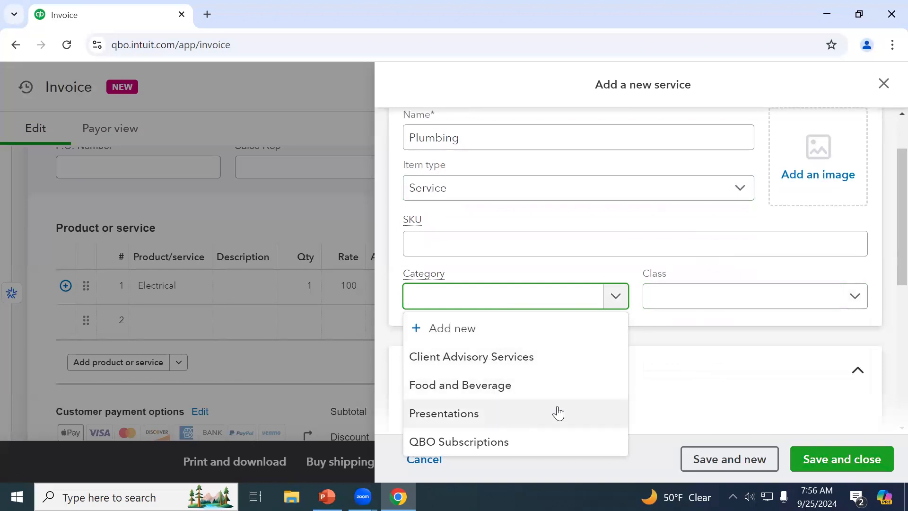
pyautogui.click(718, 362)
pyautogui.scroll(-1, 723, 345)
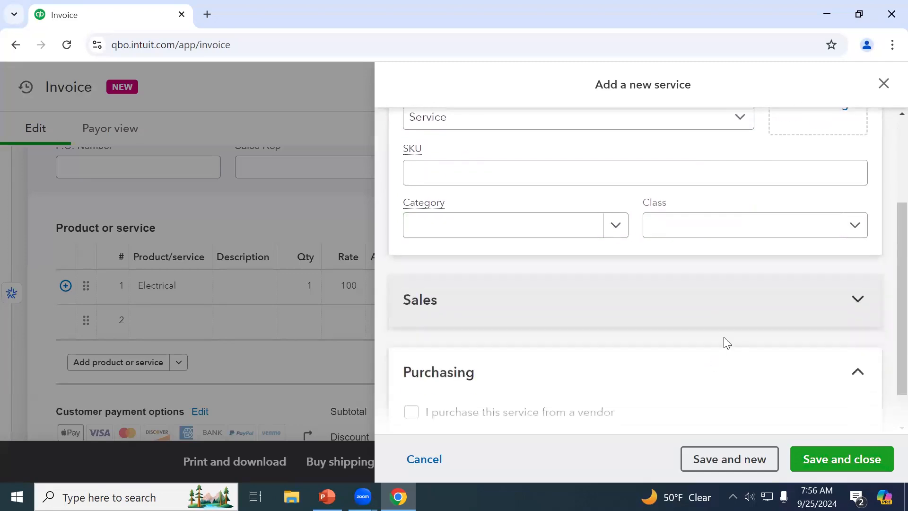
# Keep Sales as the income account and Taxable–standard rate as the sales tax category
pyautogui.click(746, 308)
pyautogui.scroll(-1, 749, 308)
pyautogui.scroll(-1, 750, 307)
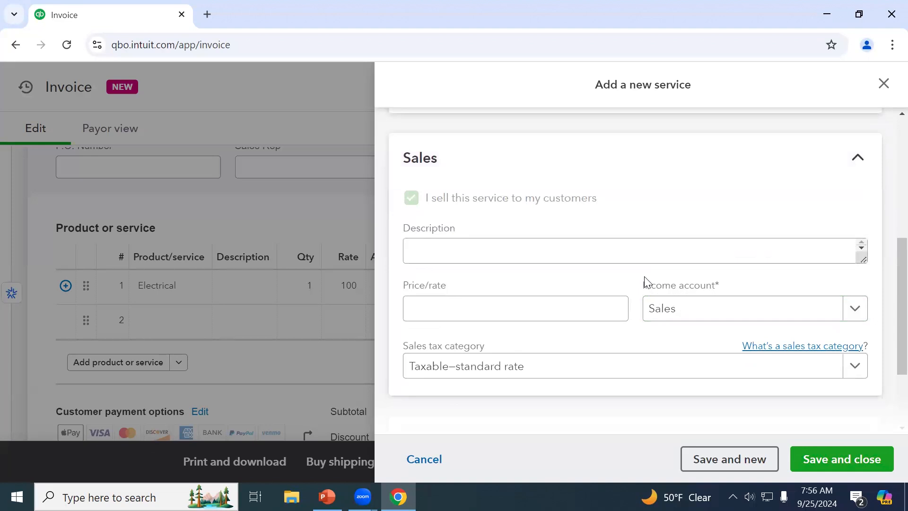
pyautogui.click(679, 309)
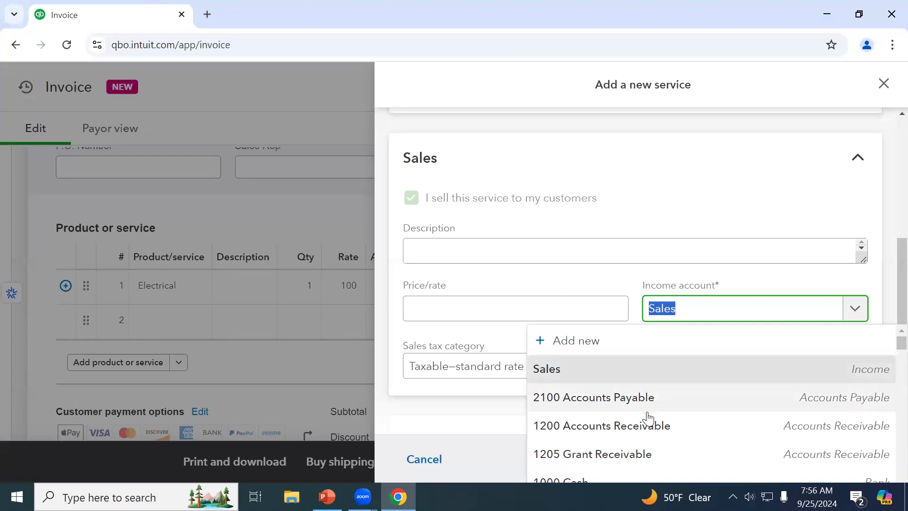
pyautogui.click(631, 375)
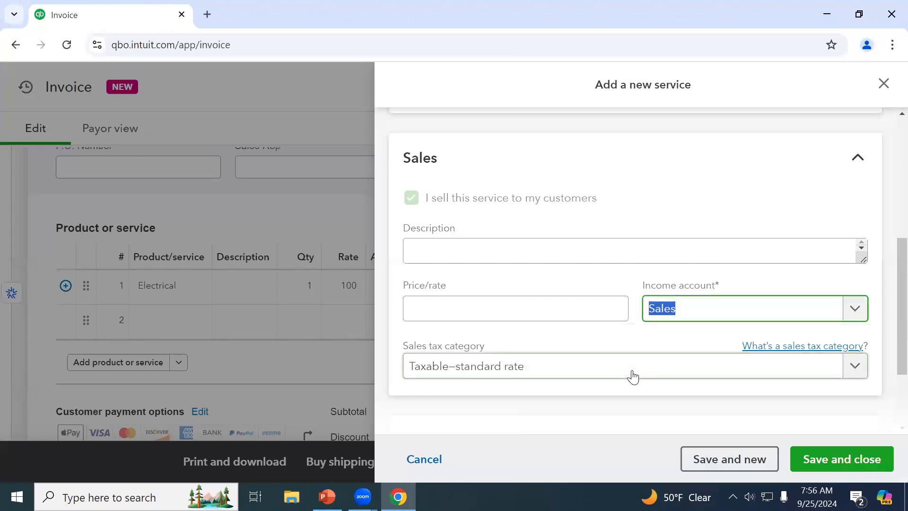
pyautogui.click(482, 340)
pyautogui.scroll(-2, 484, 340)
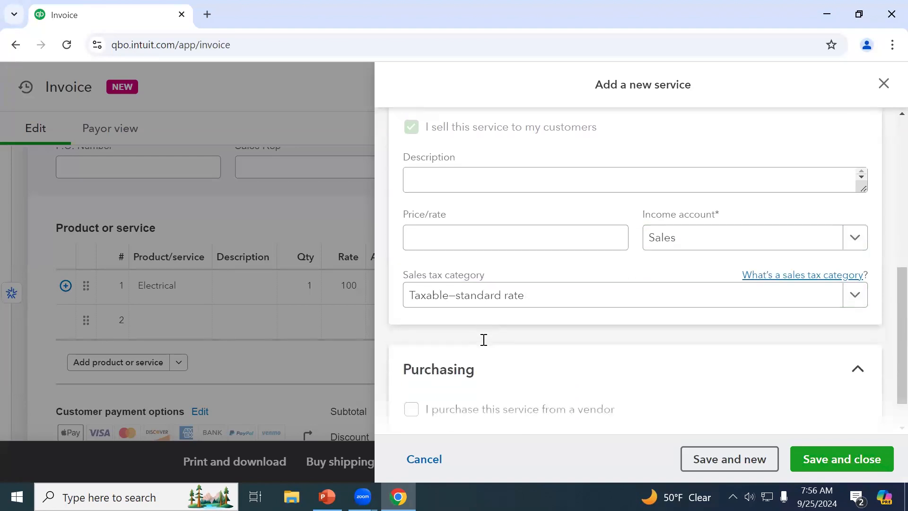
pyautogui.click(467, 298)
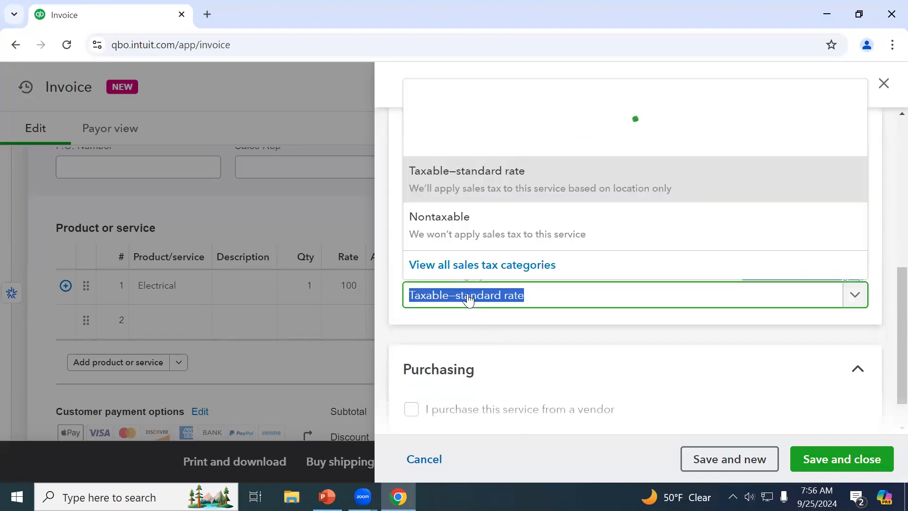
pyautogui.click(469, 299)
pyautogui.scroll(-1, 497, 315)
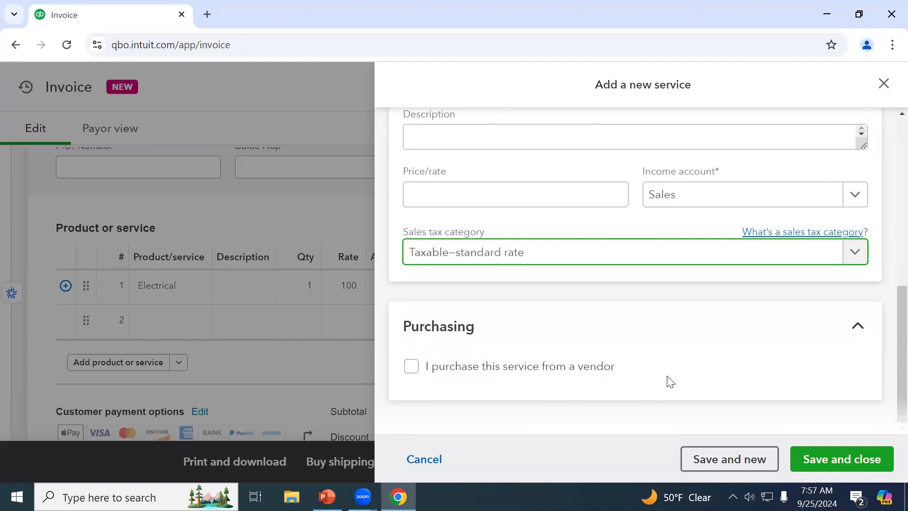
# After the duplicate-name error, rename the service to Plumbing1 and save it
pyautogui.click(840, 466)
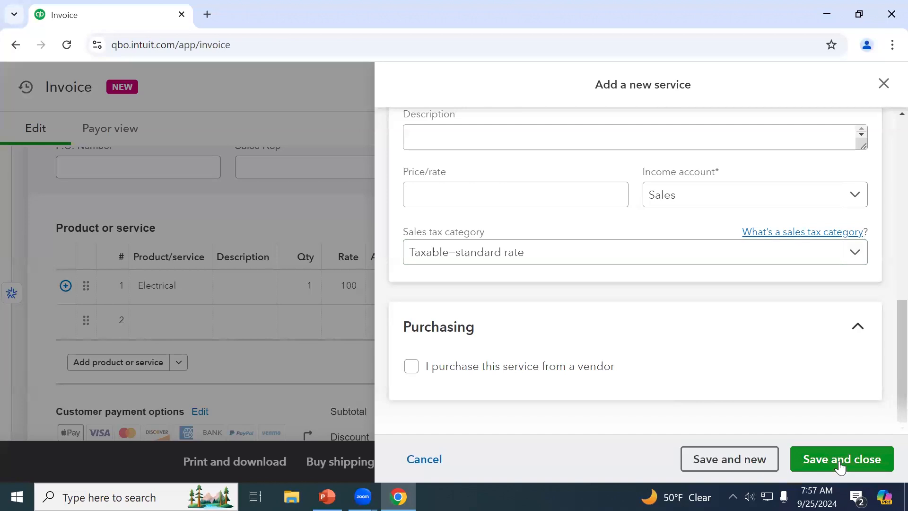
pyautogui.scroll(8, 807, 409)
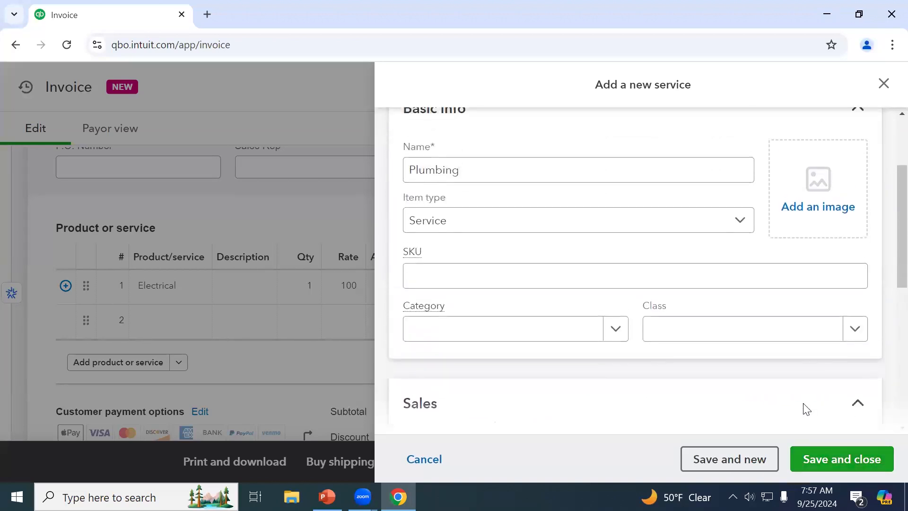
pyautogui.scroll(3, 807, 410)
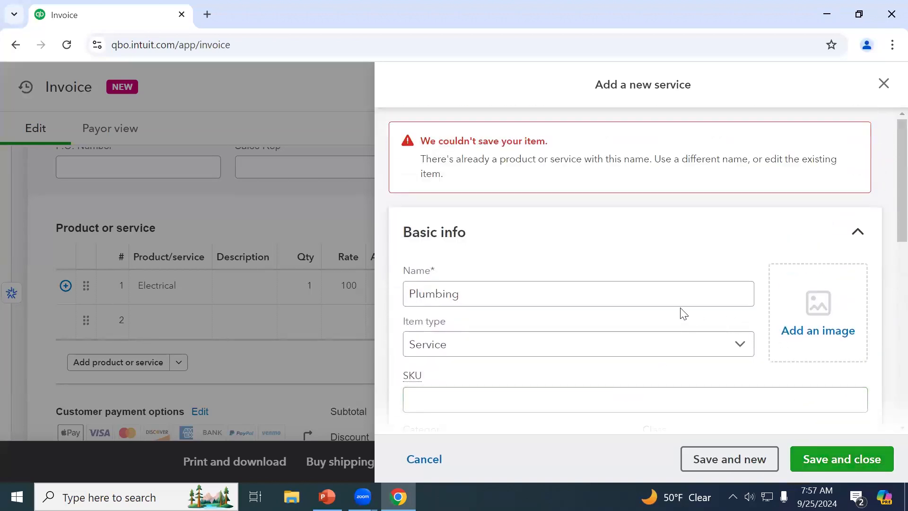
pyautogui.click(641, 299)
pyautogui.click(513, 297)
pyautogui.write('1')
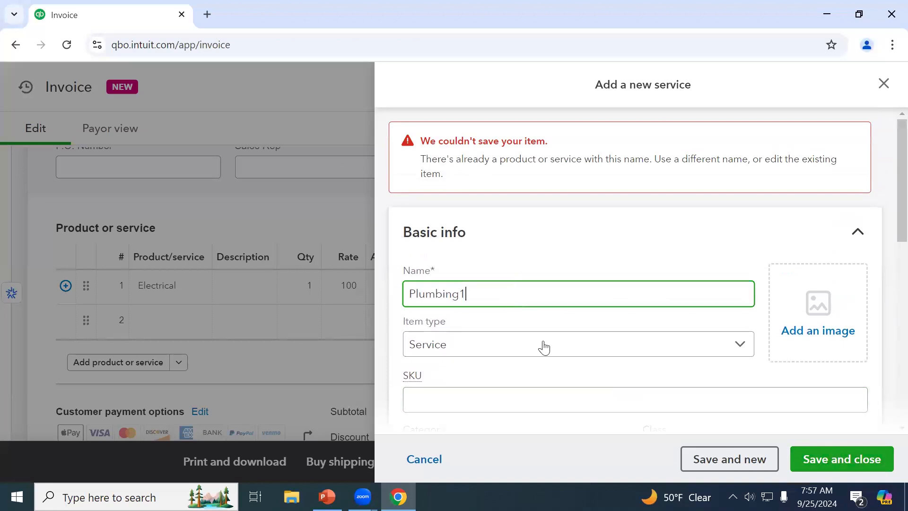
pyautogui.click(798, 456)
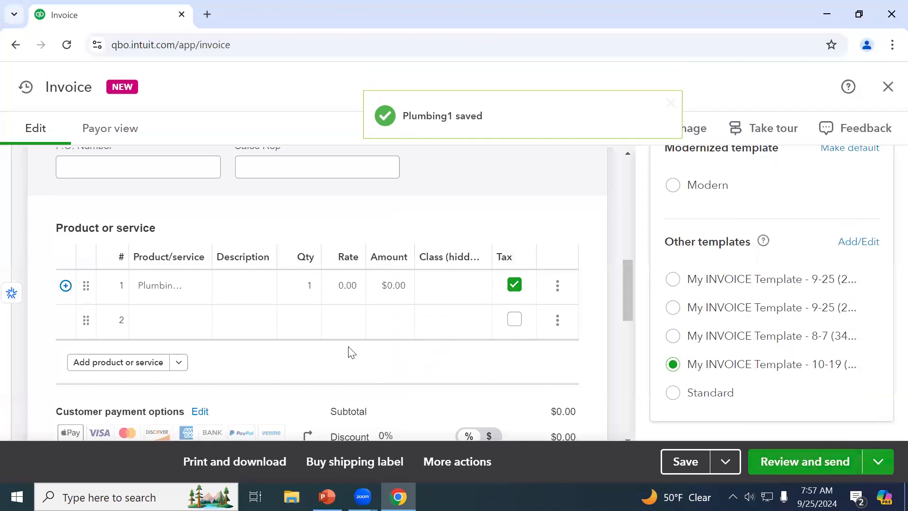
# Add the customer's street address and city, state and ZIP to the Bill to address
pyautogui.scroll(5, 351, 352)
pyautogui.scroll(1, 351, 353)
pyautogui.click(121, 222)
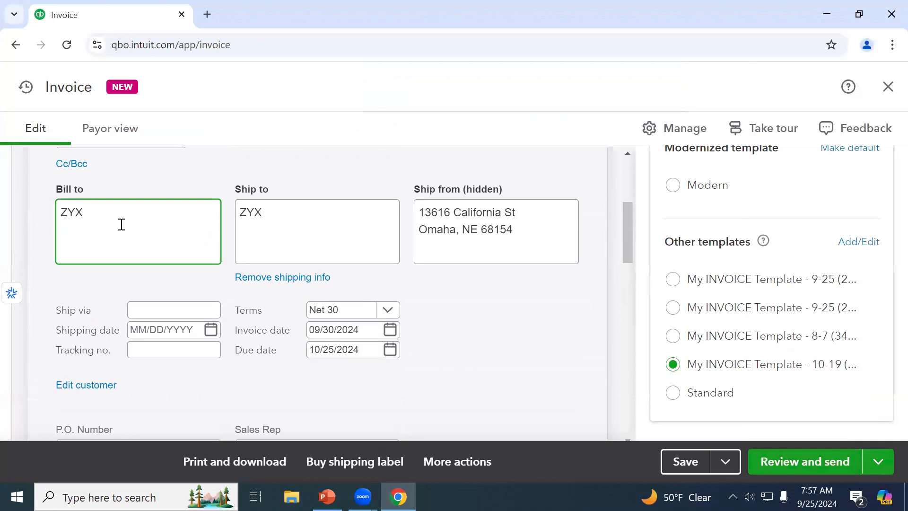
pyautogui.scroll(2, 121, 224)
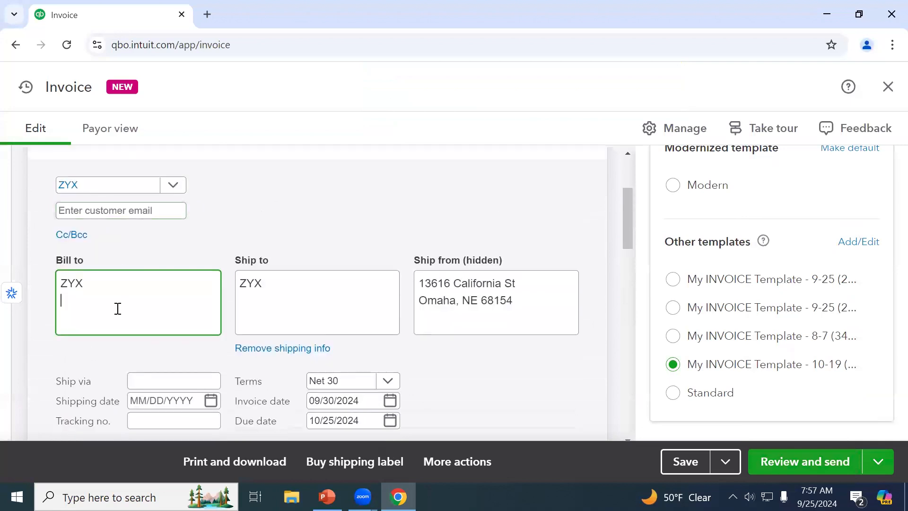
pyautogui.press('Return')
pyautogui.press('Tab')
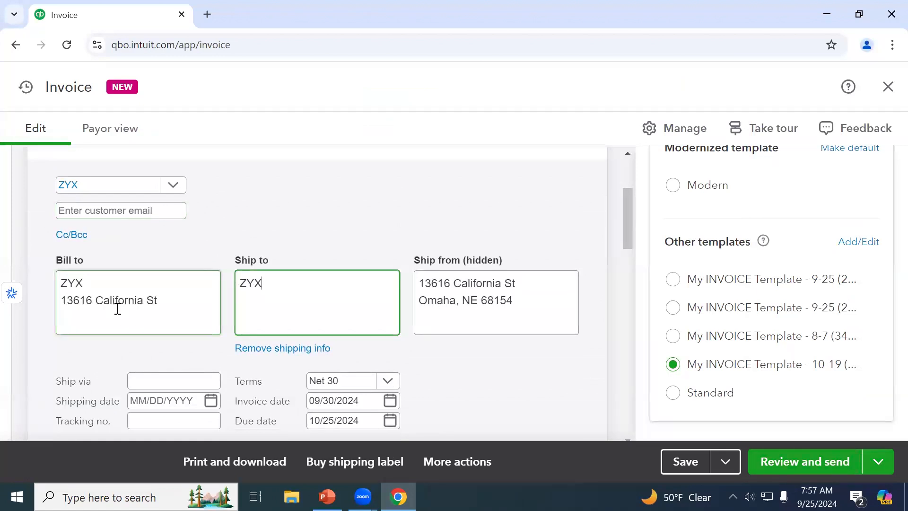
pyautogui.click(167, 304)
pyautogui.press('Return')
pyautogui.write('Omaha, NE ')
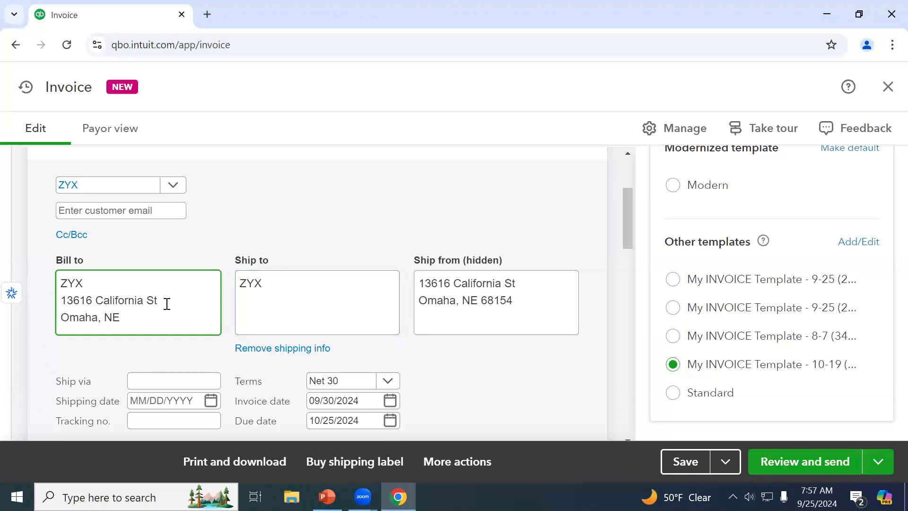
pyautogui.write('68154')
pyautogui.press('Tab')
# Save the invoice and set its tax rate to Automatic Calculation
pyautogui.click(667, 461)
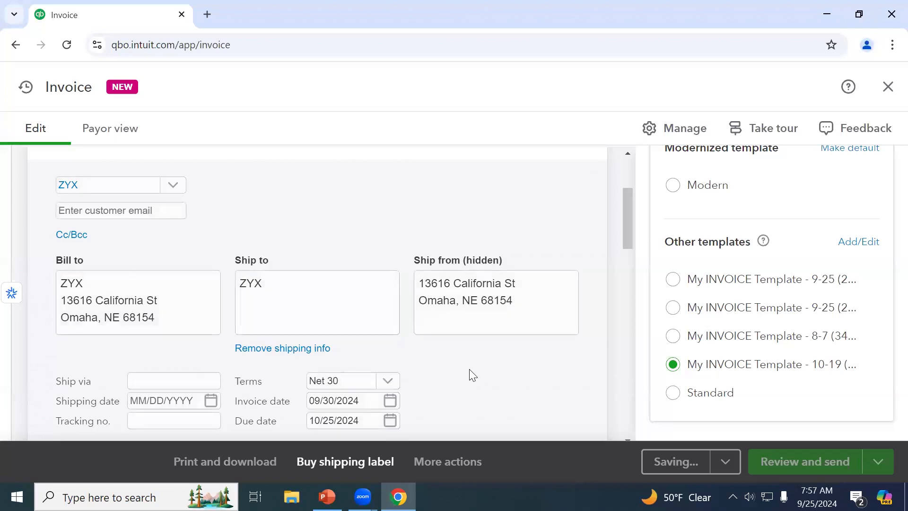
pyautogui.scroll(-5, 470, 368)
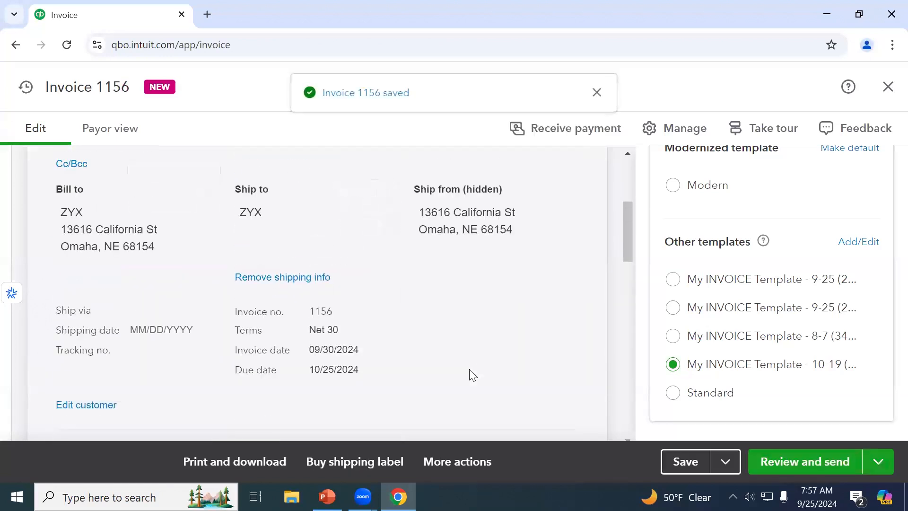
pyautogui.scroll(-6, 472, 375)
pyautogui.scroll(-3, 472, 375)
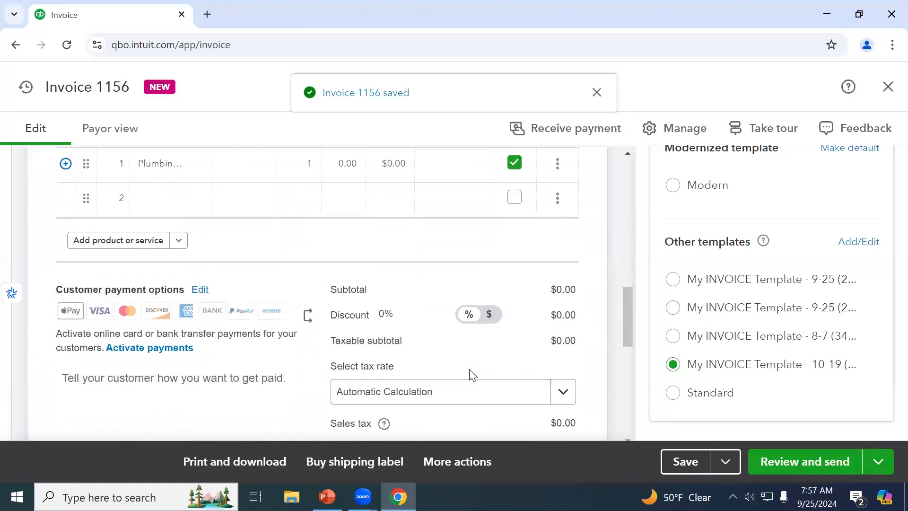
pyautogui.scroll(-2, 466, 360)
pyautogui.click(479, 322)
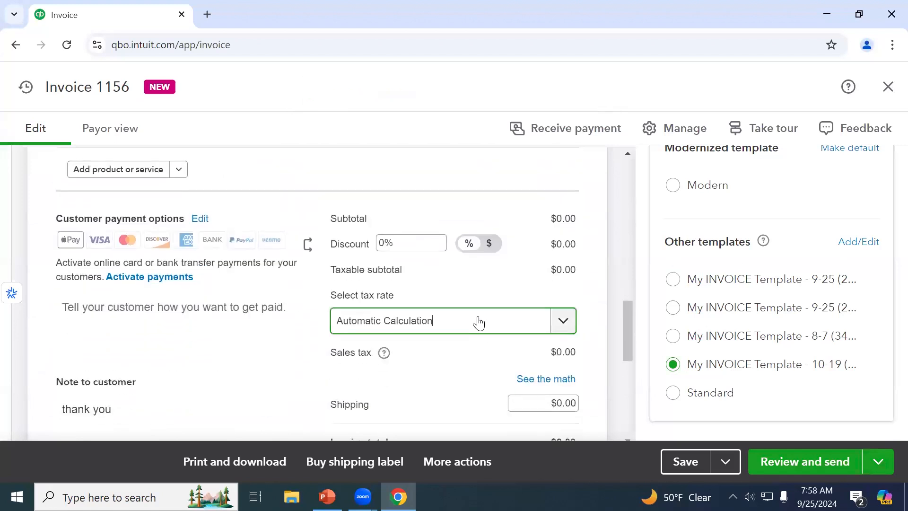
pyautogui.click(481, 364)
# Copy the billing address into the Ship to address
pyautogui.scroll(8, 480, 365)
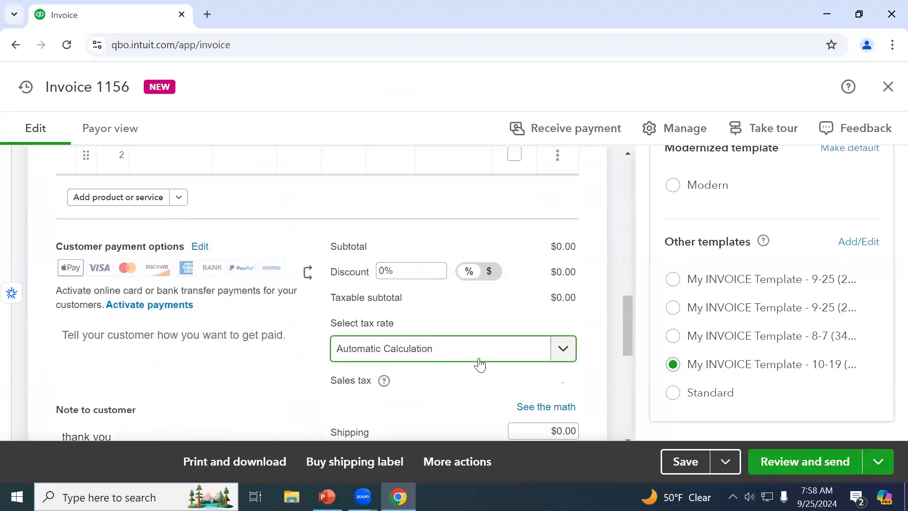
pyautogui.scroll(3, 435, 353)
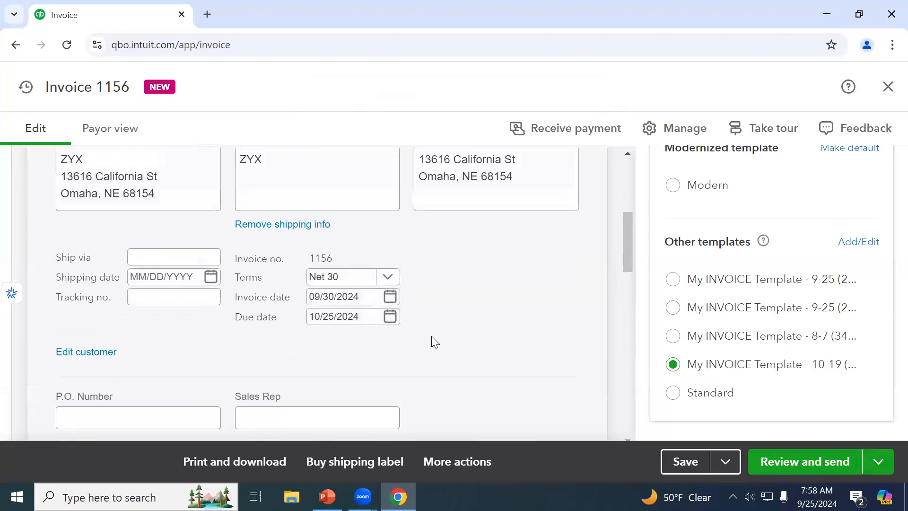
pyautogui.moveTo(172, 314); pyautogui.dragTo(49, 308)
pyautogui.hotkey('ctrl', 'c')
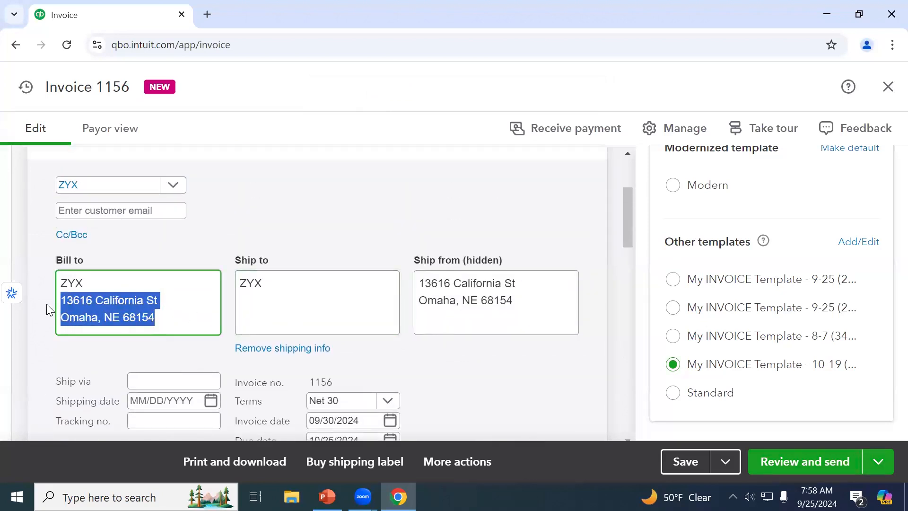
pyautogui.click(313, 303)
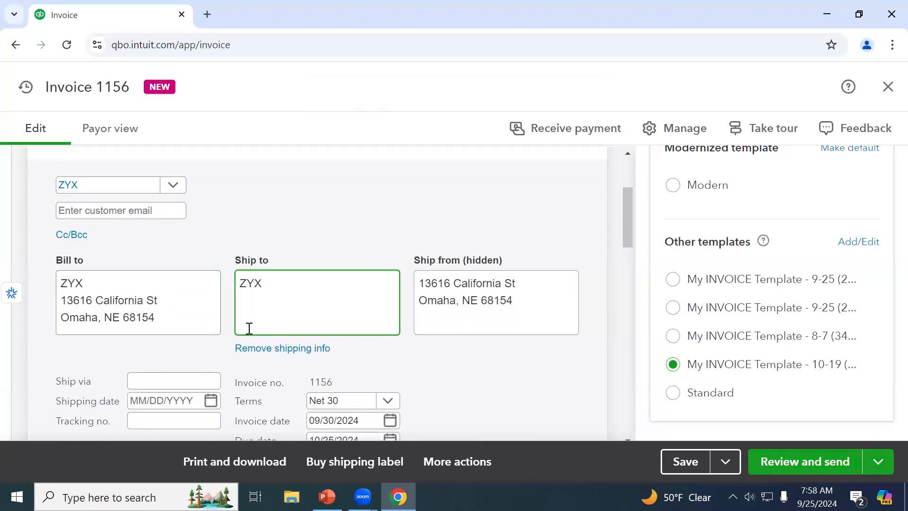
pyautogui.hotkey('ctrl', 'v')
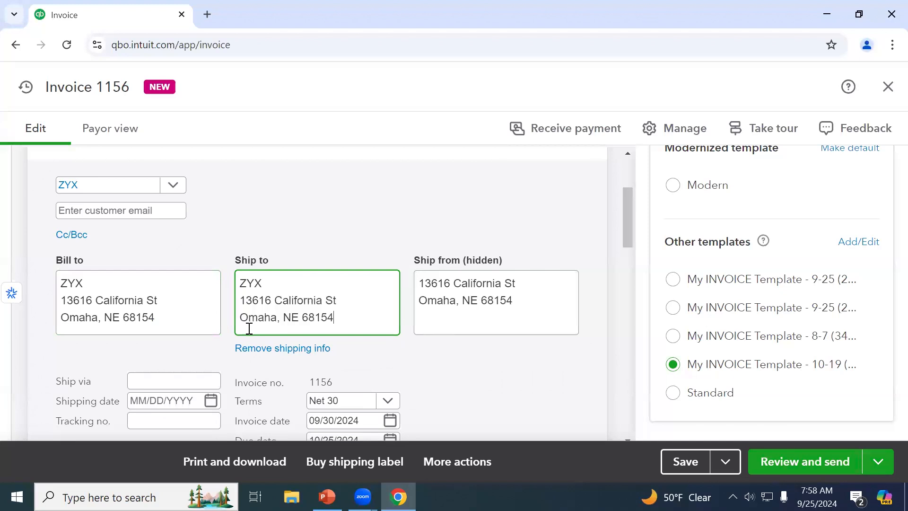
pyautogui.scroll(-6, 444, 385)
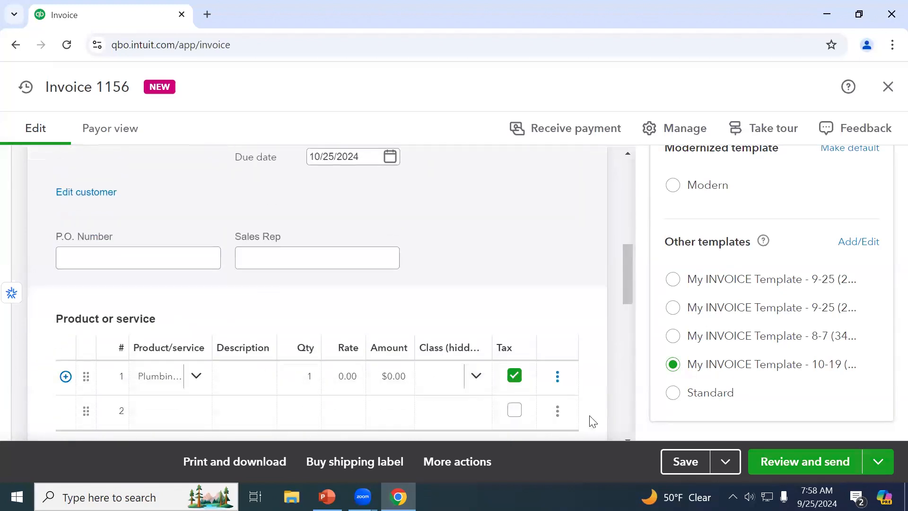
# Save invoice 1156 again, keeping the Automatic Calculation tax rate
pyautogui.click(669, 457)
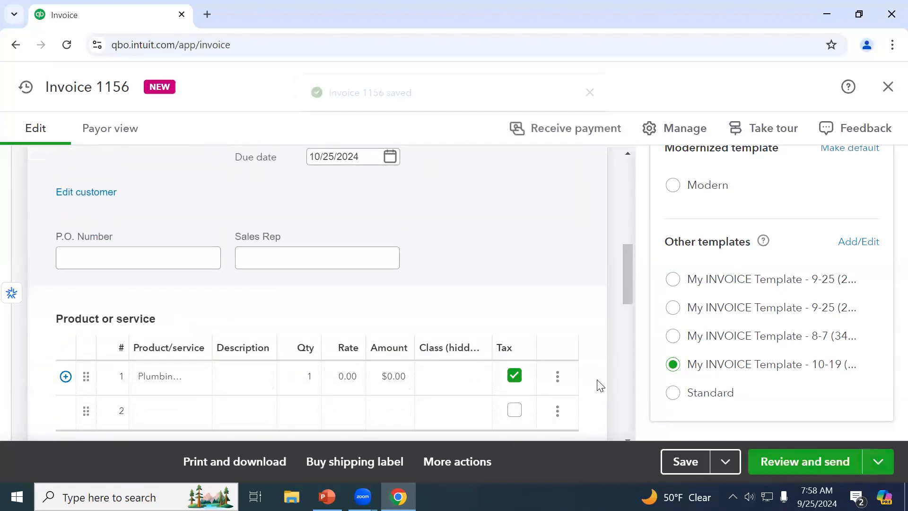
pyautogui.scroll(-6, 599, 376)
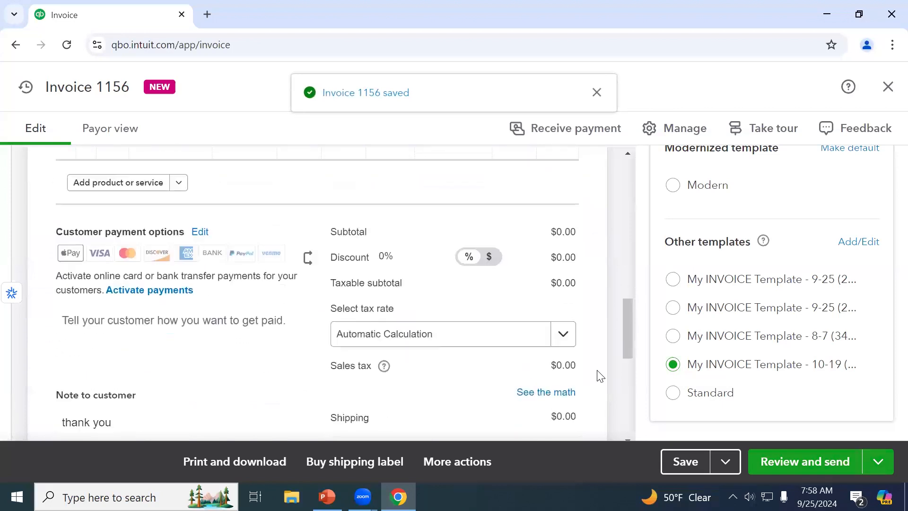
pyautogui.click(509, 329)
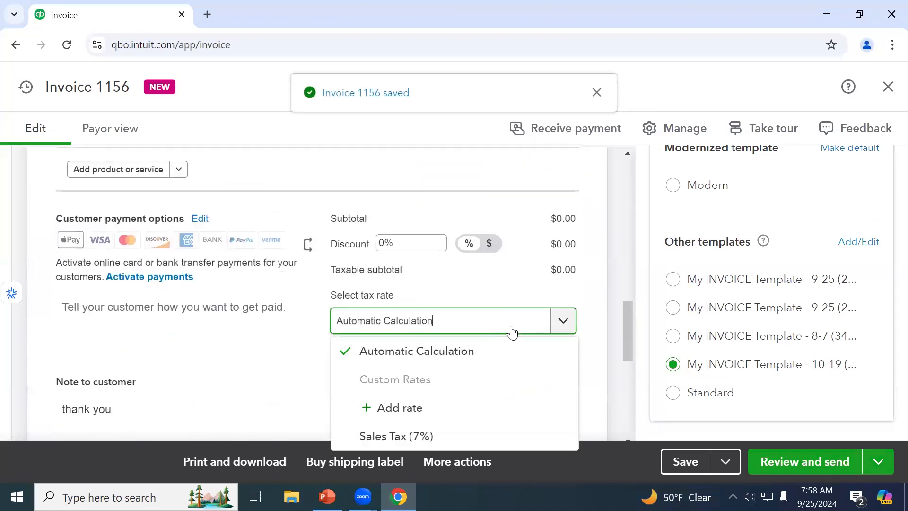
pyautogui.click(495, 351)
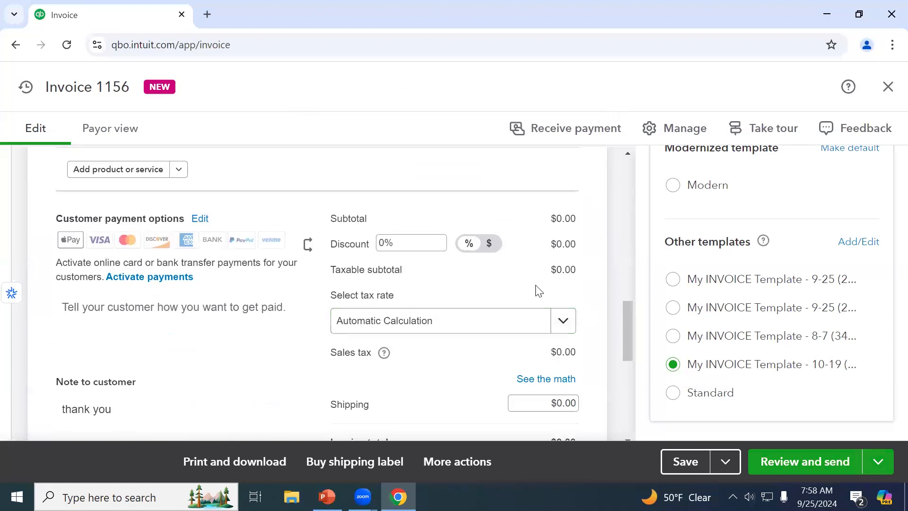
pyautogui.click(541, 380)
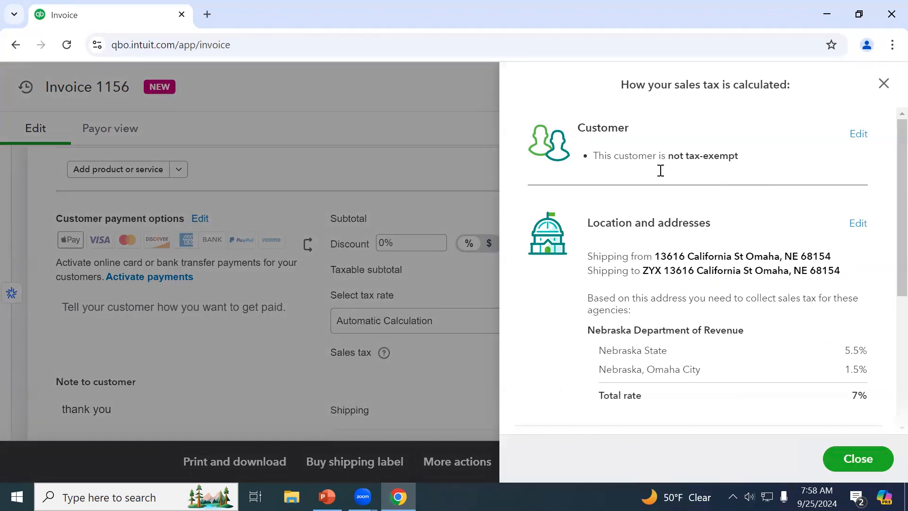
pyautogui.scroll(-1, 733, 256)
pyautogui.moveTo(667, 189); pyautogui.dragTo(727, 188)
pyautogui.click(727, 188)
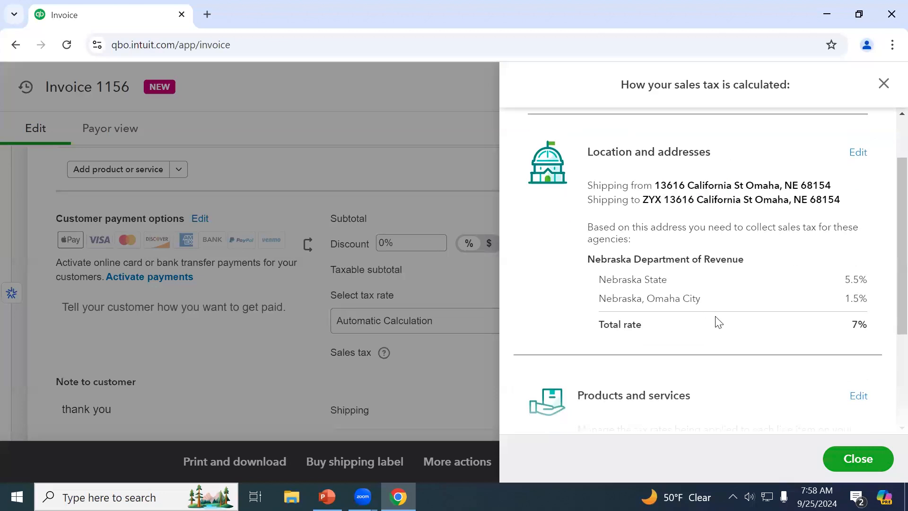
pyautogui.scroll(-1, 719, 322)
pyautogui.scroll(-1, 719, 322)
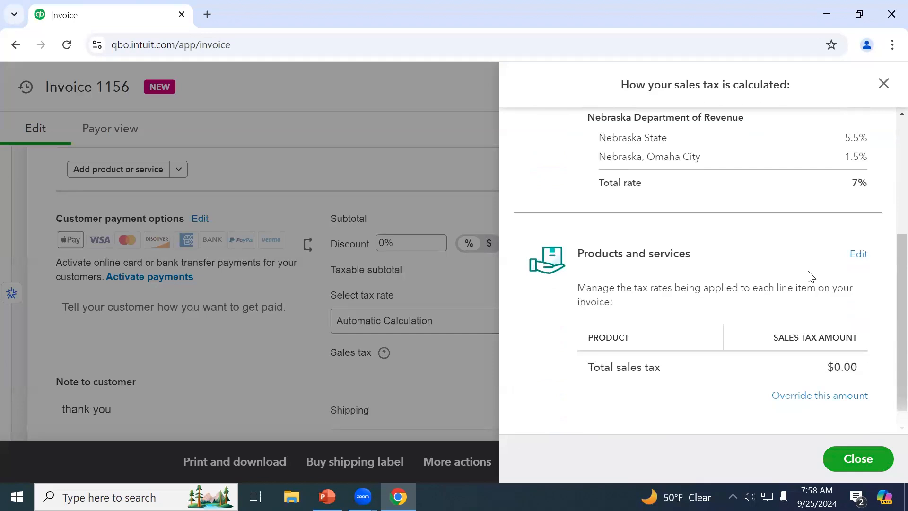
pyautogui.click(855, 259)
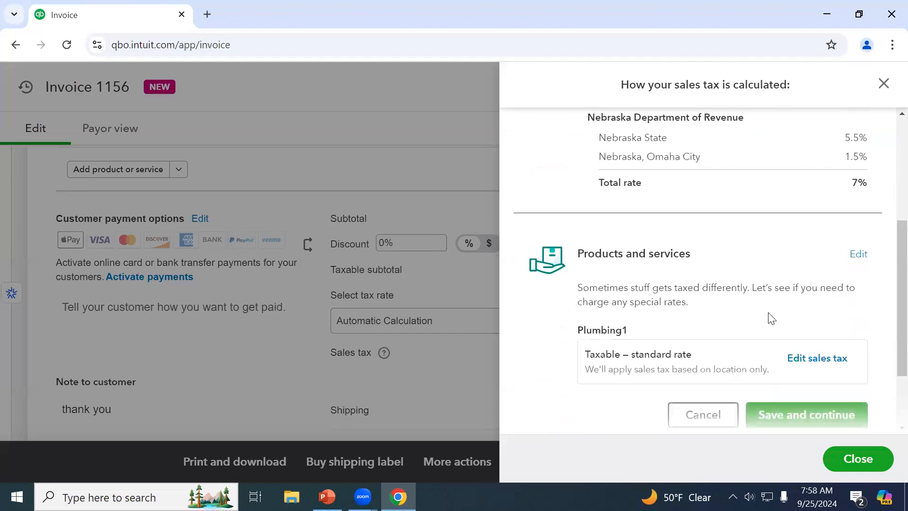
pyautogui.scroll(-1, 770, 318)
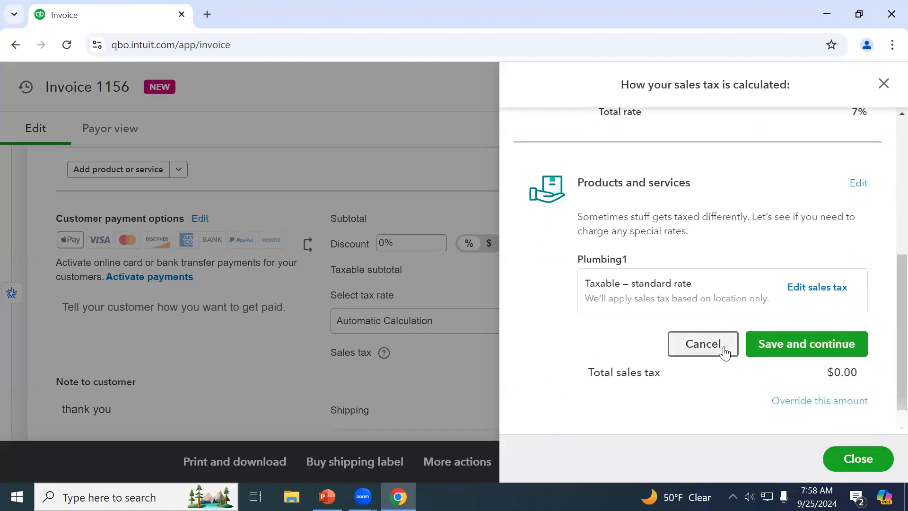
pyautogui.click(882, 85)
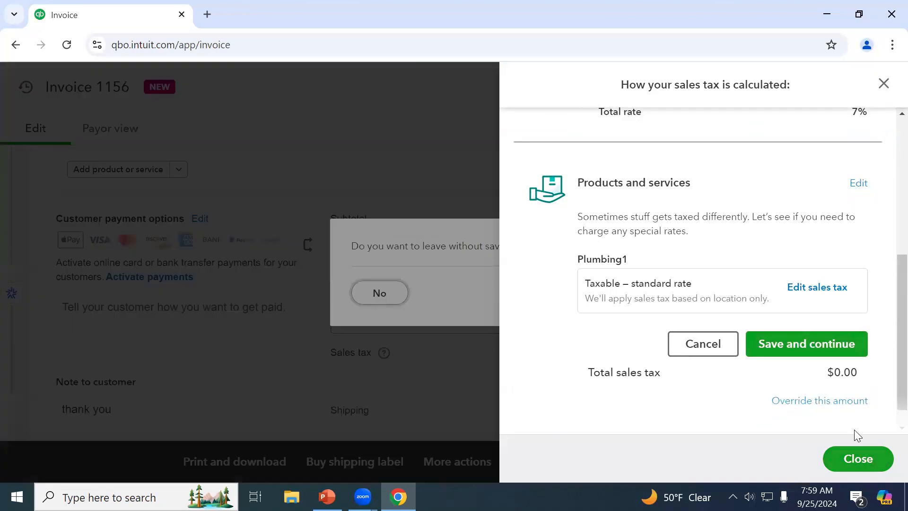
pyautogui.scroll(6, 631, 259)
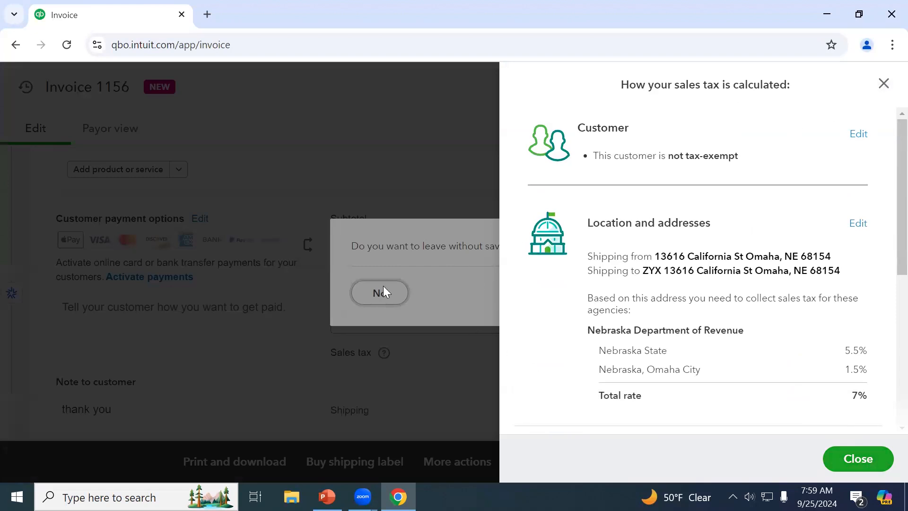
pyautogui.scroll(-5, 567, 328)
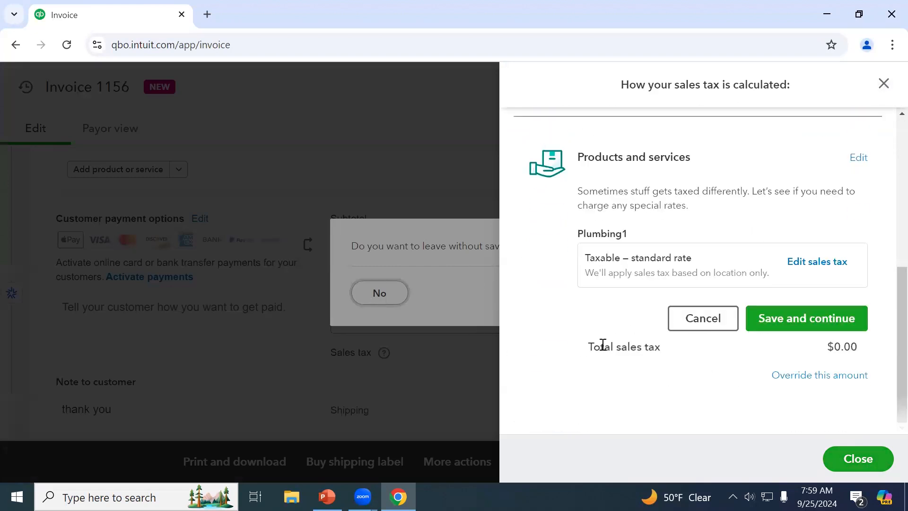
pyautogui.click(724, 318)
pyautogui.click(873, 461)
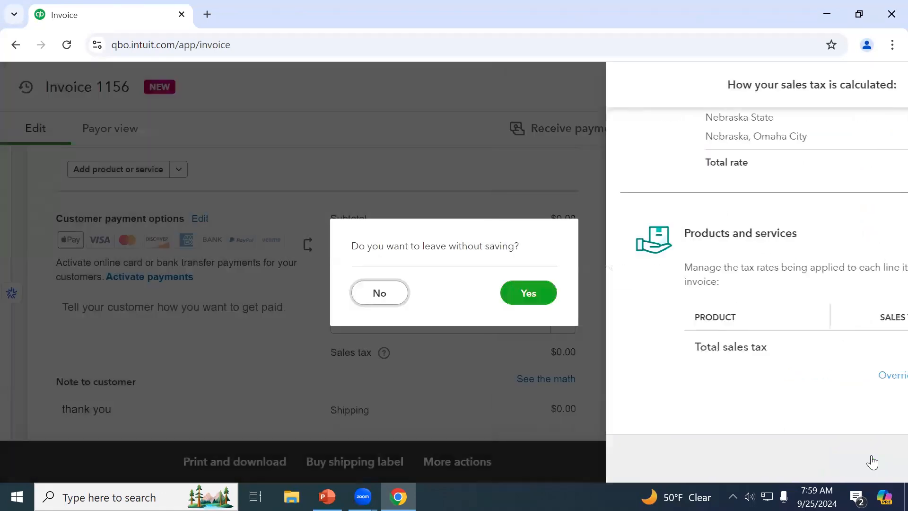
pyautogui.click(381, 293)
pyautogui.scroll(5, 392, 350)
# Change line 1's amount to 5000 and keep Automatic Calculation for $350.00 tax
pyautogui.click(402, 377)
pyautogui.tripleClick(402, 377)
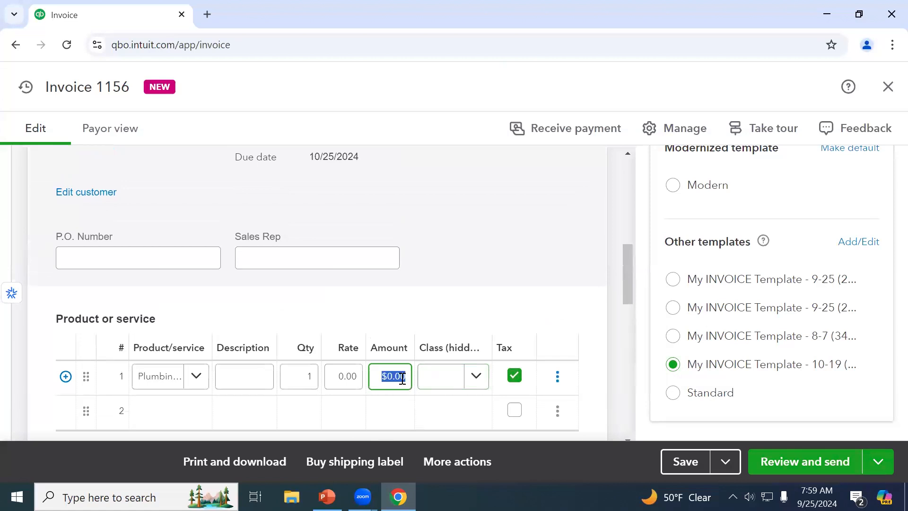
pyautogui.write('5000')
pyautogui.press('Tab')
pyautogui.scroll(-5, 464, 306)
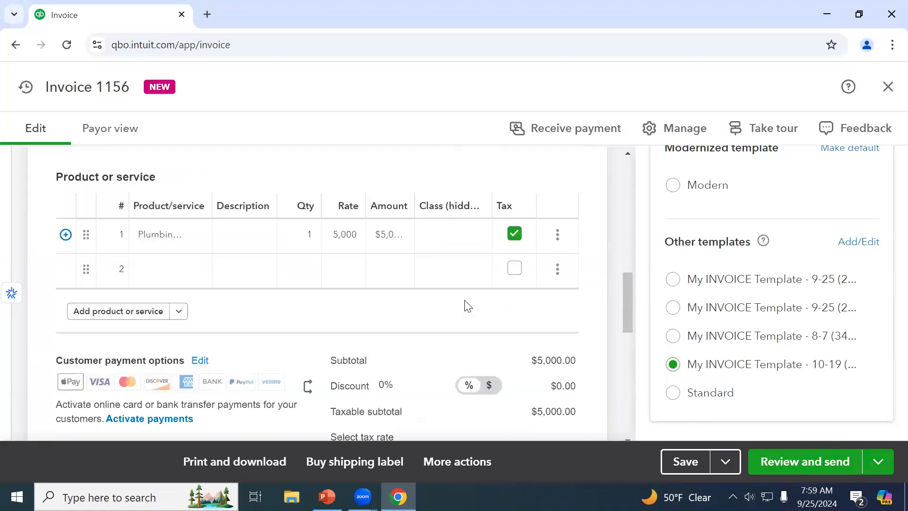
pyautogui.scroll(-2, 466, 306)
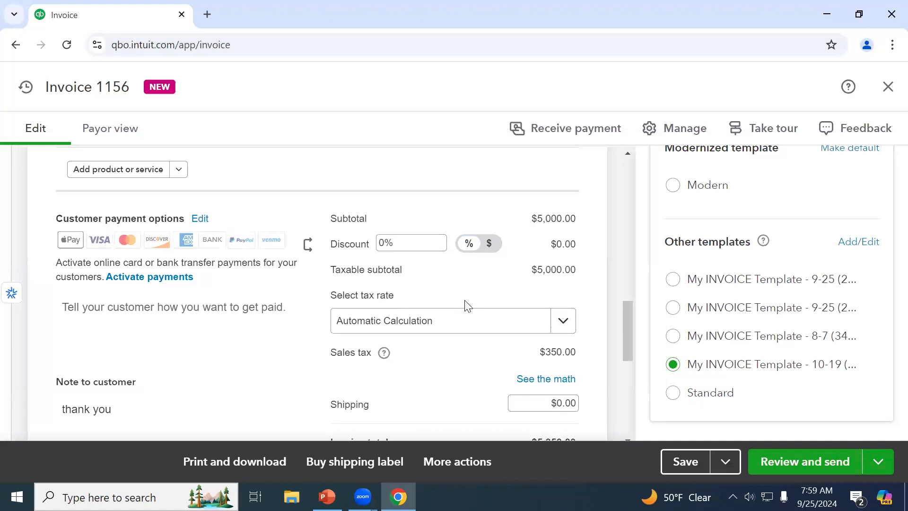
pyautogui.scroll(2, 455, 288)
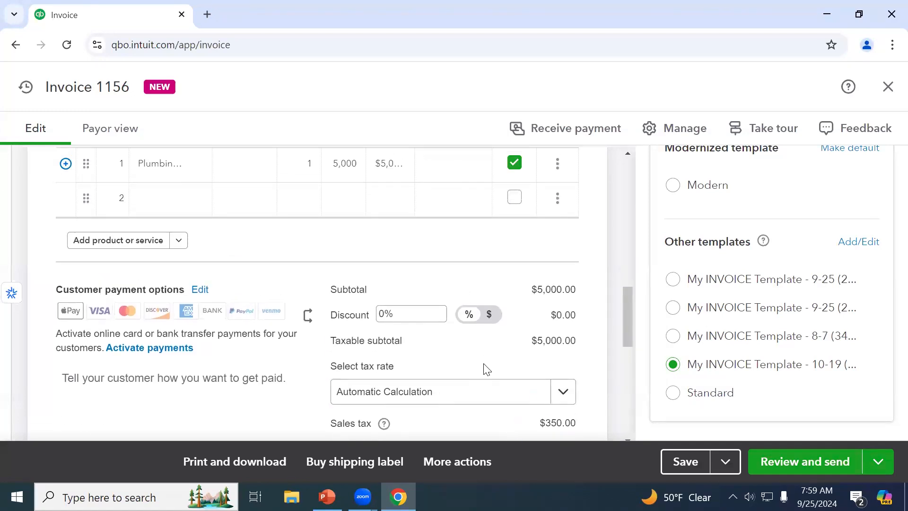
pyautogui.scroll(-2, 488, 369)
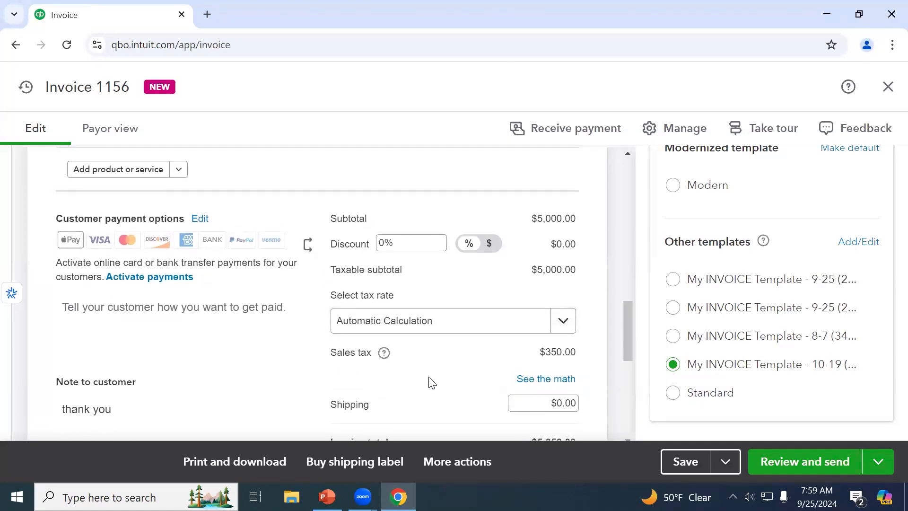
pyautogui.click(563, 330)
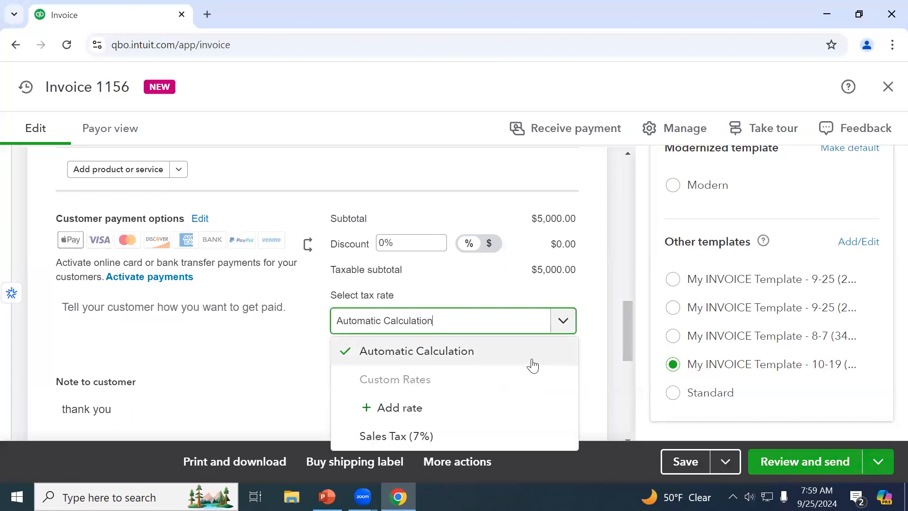
pyautogui.click(491, 290)
pyautogui.scroll(-1, 494, 290)
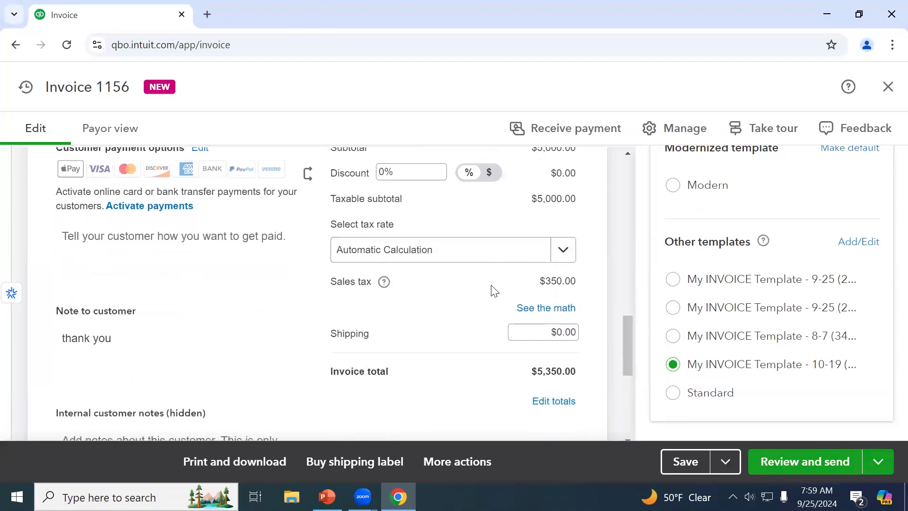
# Open the sales tax math panel and scroll to Plumbing1's 7% Nebraska rate and $350.00 tax
pyautogui.click(563, 310)
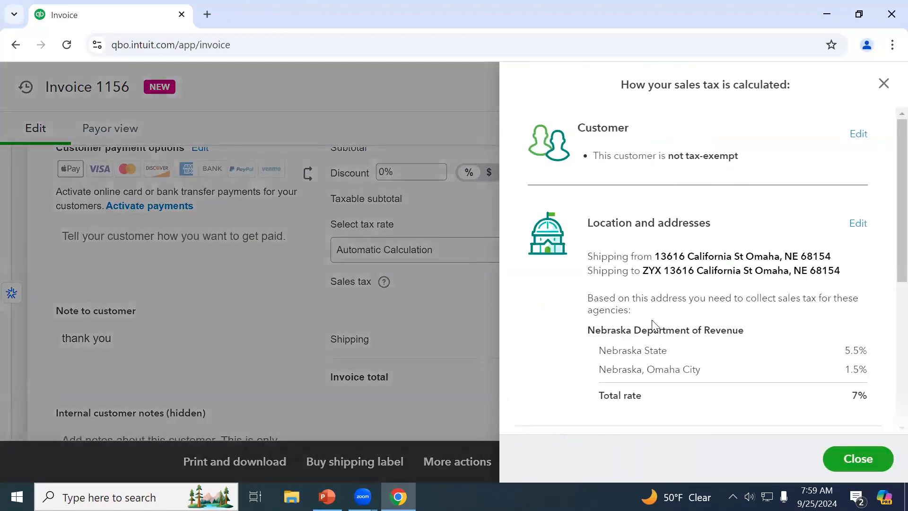
pyautogui.scroll(-1, 662, 314)
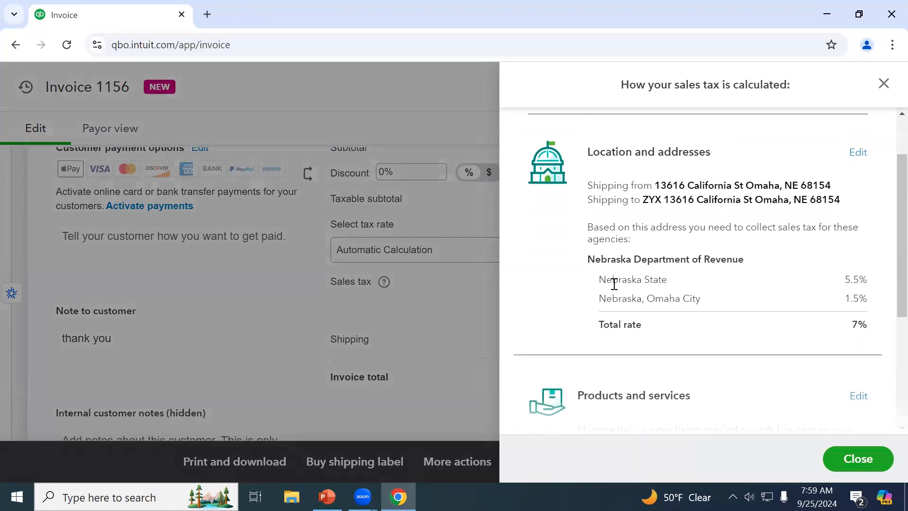
pyautogui.moveTo(608, 279); pyautogui.dragTo(632, 280)
pyautogui.click(873, 280)
pyautogui.scroll(-4, 867, 342)
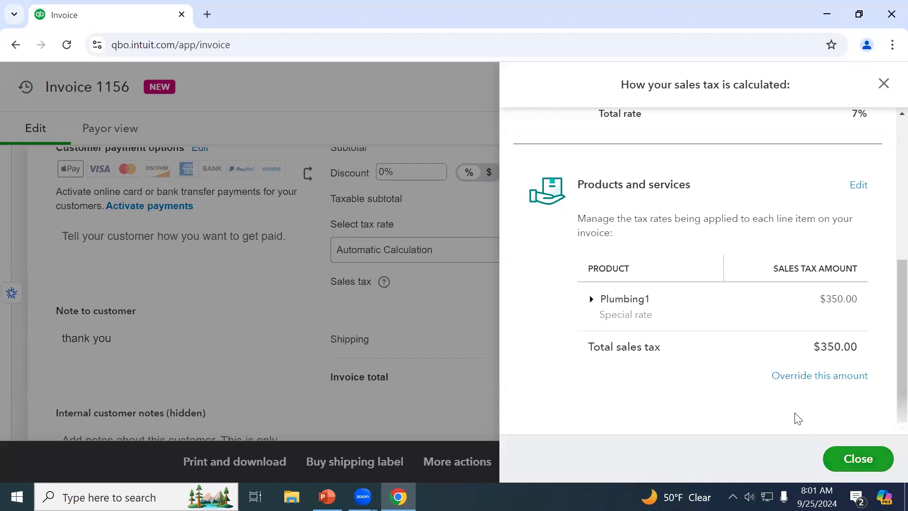
# Review the 7% Nebraska tax breakdown from the top, then close it to see the invoice totals
pyautogui.scroll(5, 771, 406)
pyautogui.scroll(1, 772, 407)
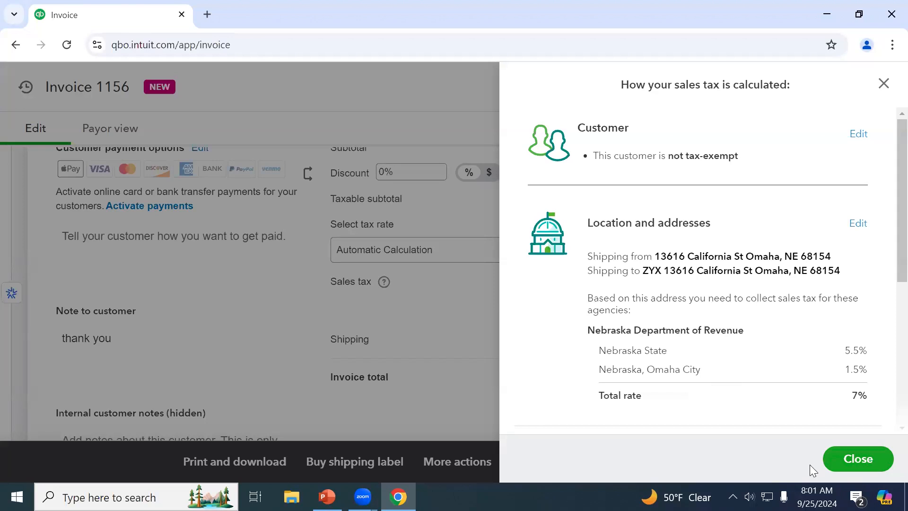
pyautogui.click(869, 459)
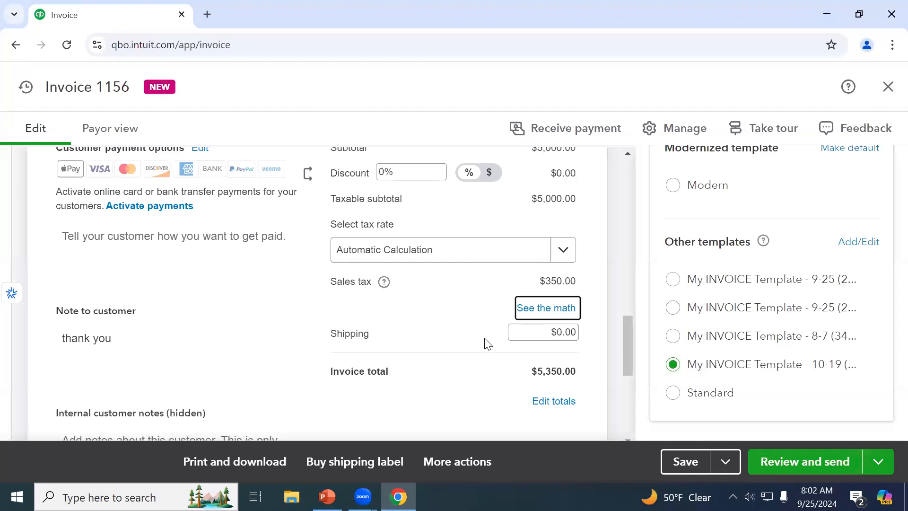
# Check line 1's product list, leaving the Plumbing product unchanged
pyautogui.scroll(3, 483, 344)
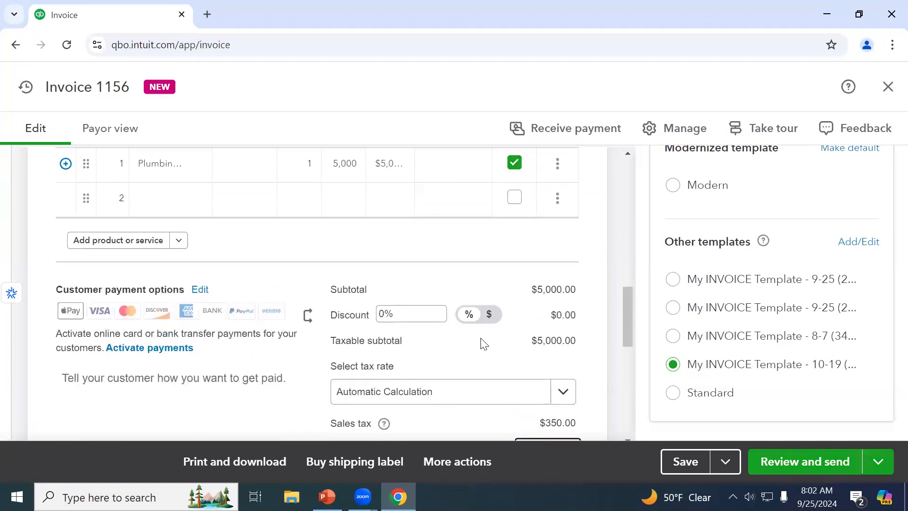
pyautogui.scroll(2, 483, 343)
pyautogui.click(177, 244)
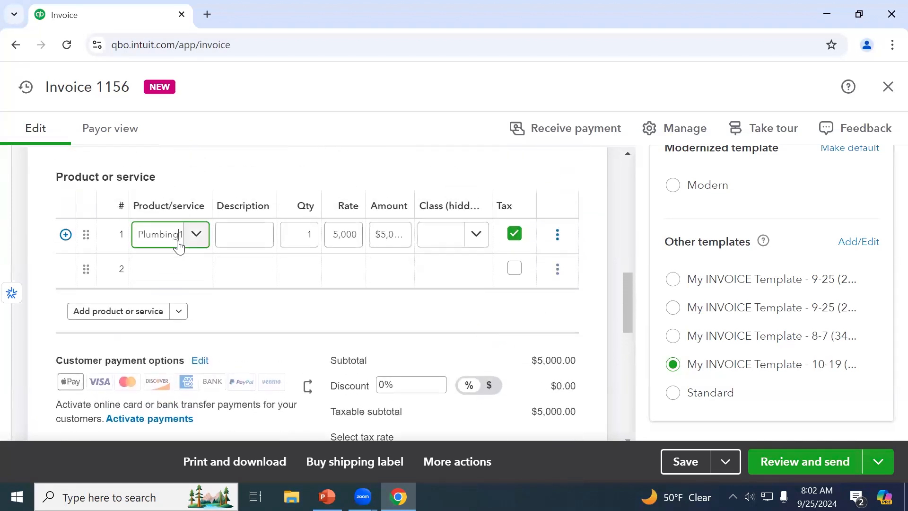
pyautogui.scroll(10, 196, 284)
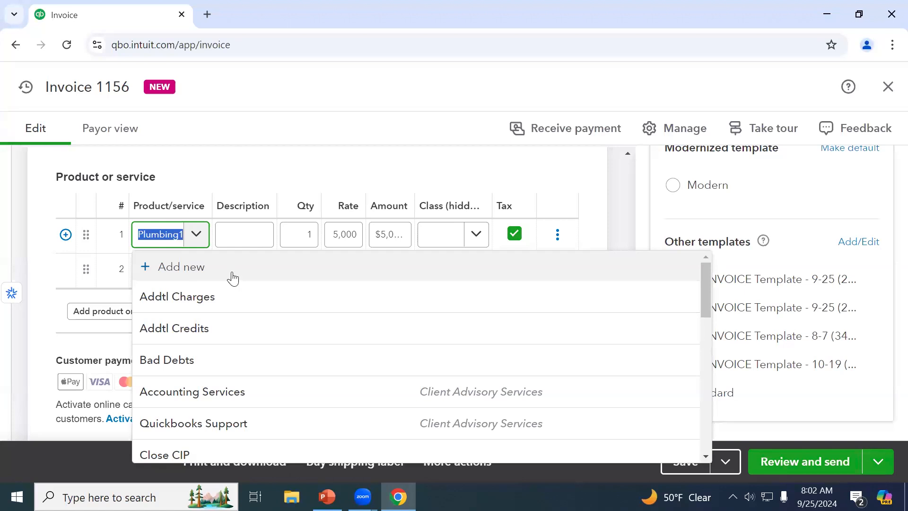
pyautogui.scroll(-2, 233, 278)
pyautogui.scroll(2, 232, 278)
pyautogui.click(378, 180)
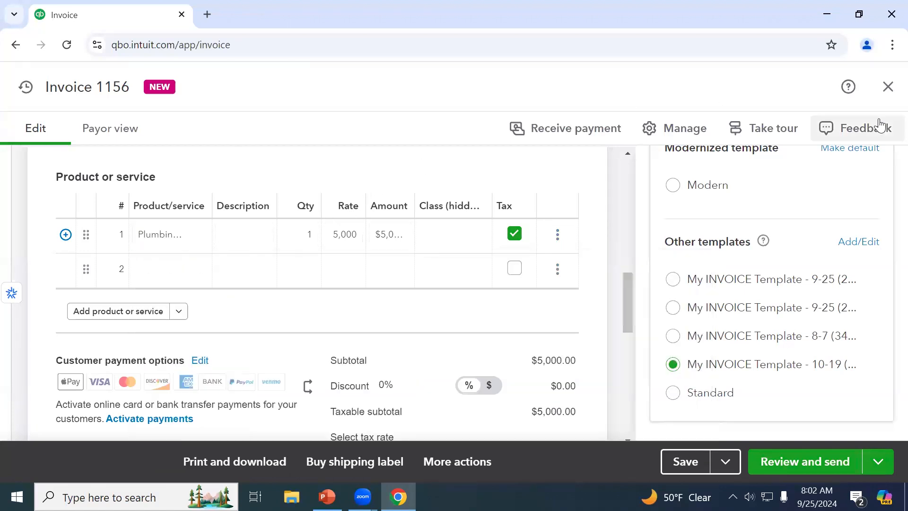
# Save and close invoice 1156 after staying past the unsaved-changes warning
pyautogui.click(886, 86)
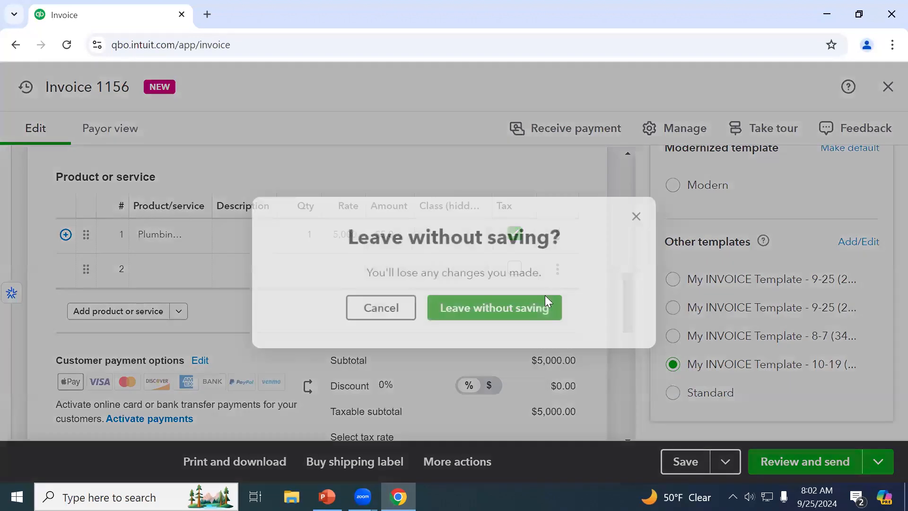
pyautogui.click(639, 216)
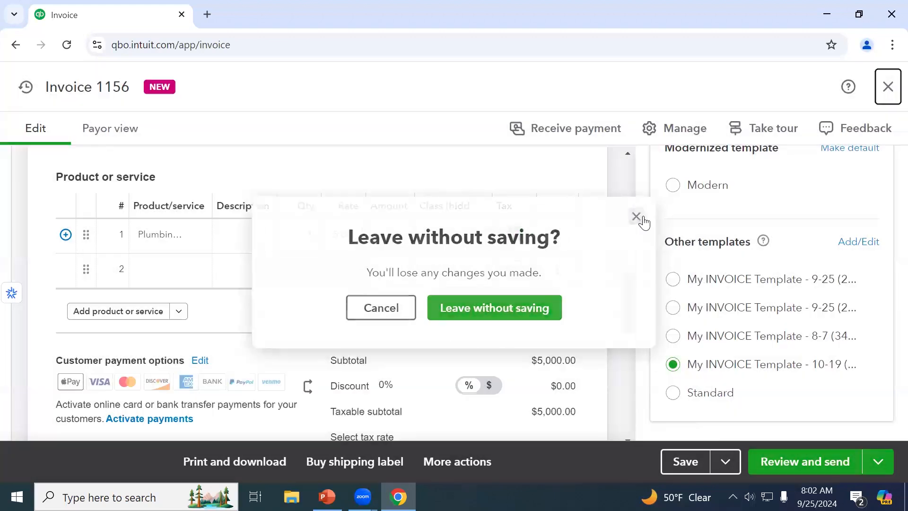
pyautogui.click(732, 462)
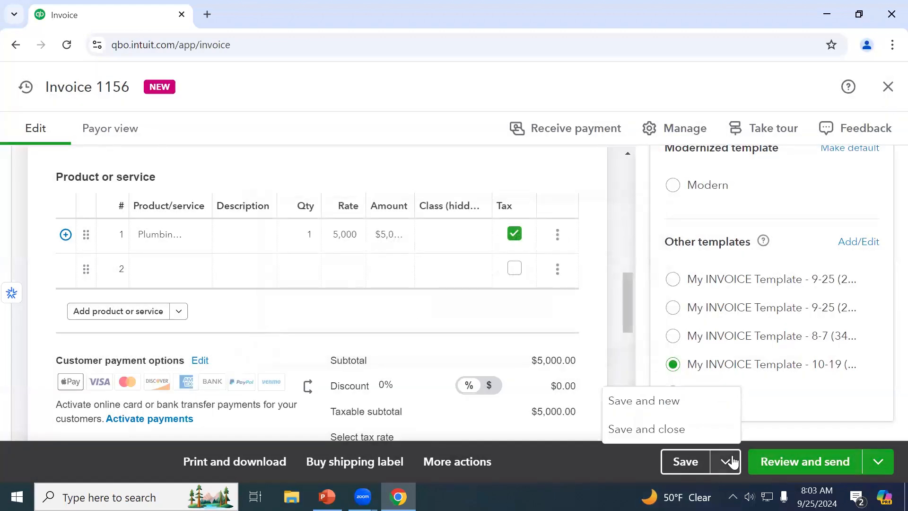
pyautogui.click(668, 429)
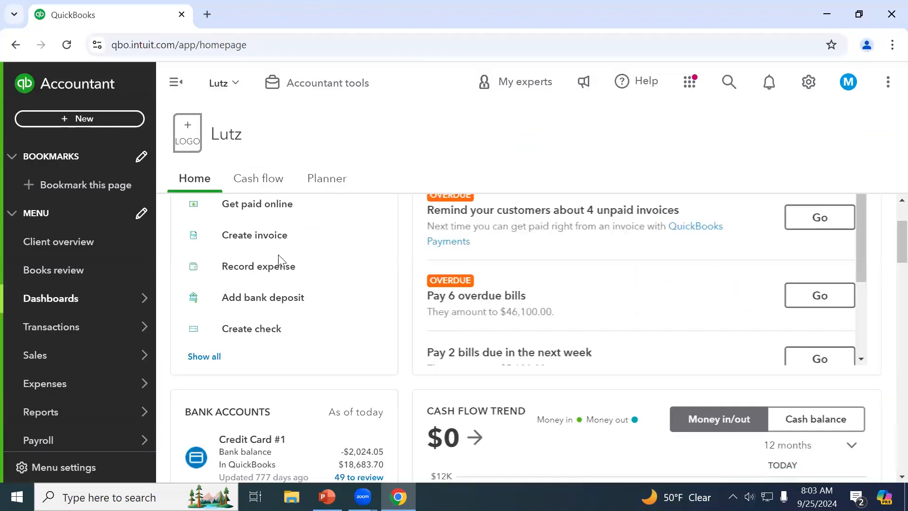
# Find ZYX invoice 1156 in the date-sorted Invoices list and begin editing it
pyautogui.moveTo(88, 335)
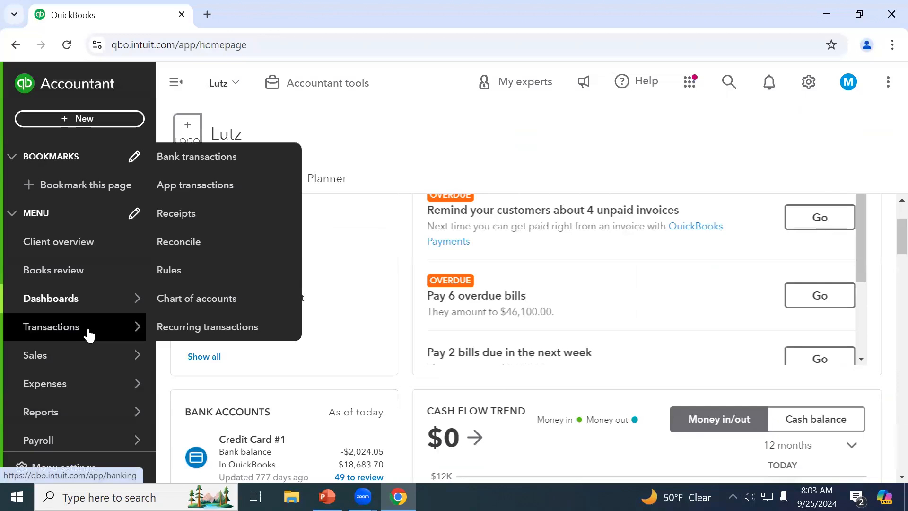
pyautogui.click(75, 361)
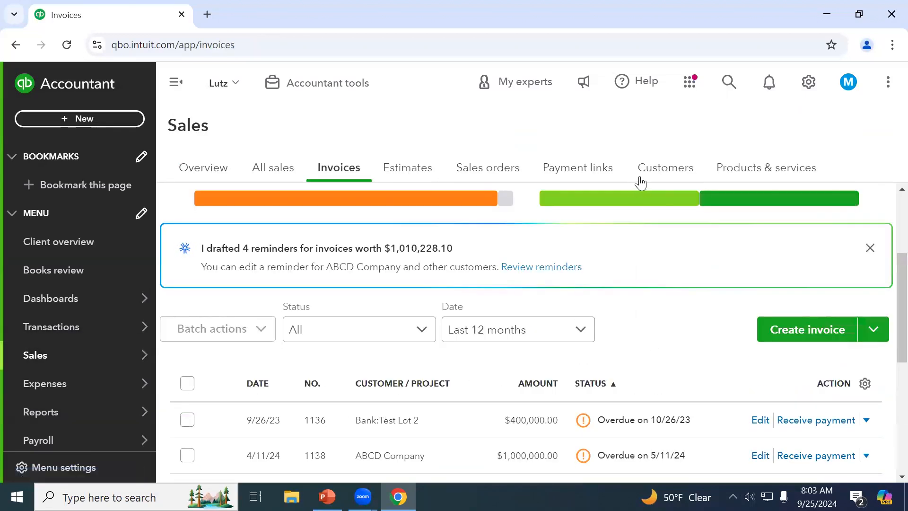
pyautogui.scroll(-2, 671, 399)
pyautogui.scroll(3, 464, 386)
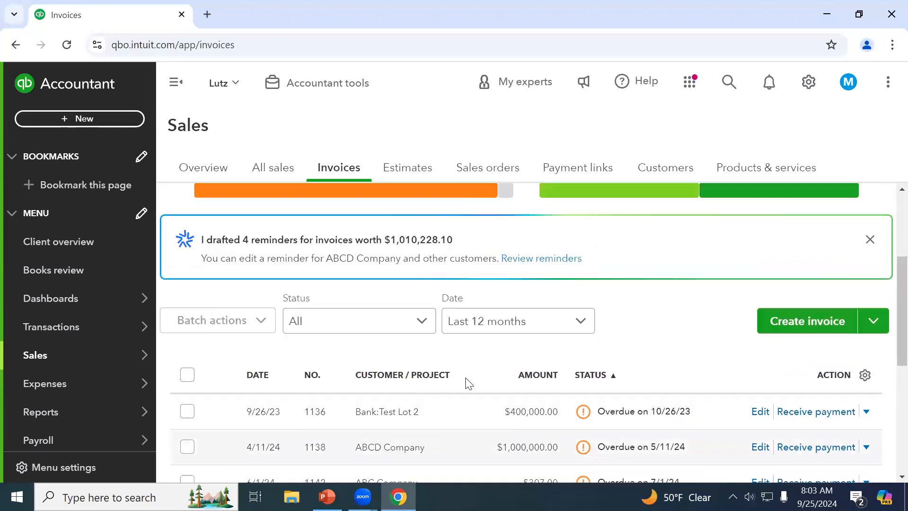
pyautogui.scroll(-2, 449, 322)
pyautogui.scroll(-2, 428, 327)
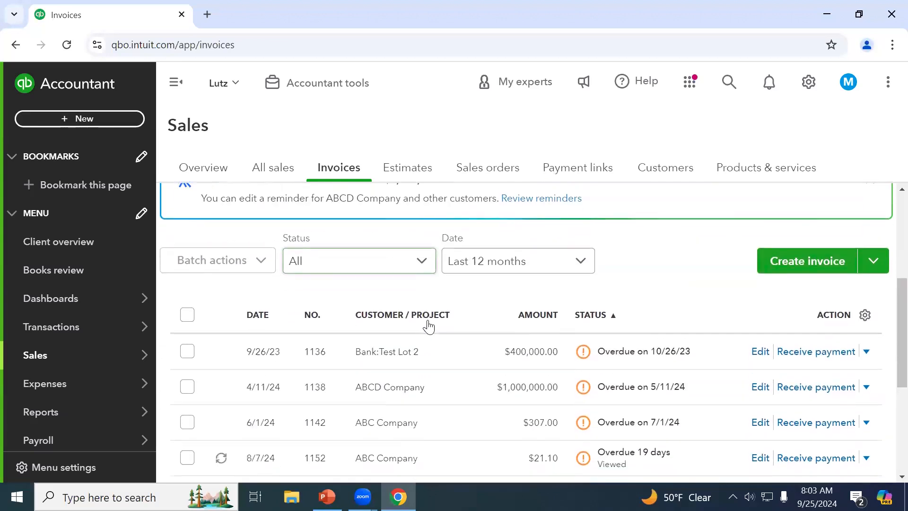
pyautogui.scroll(-2, 423, 392)
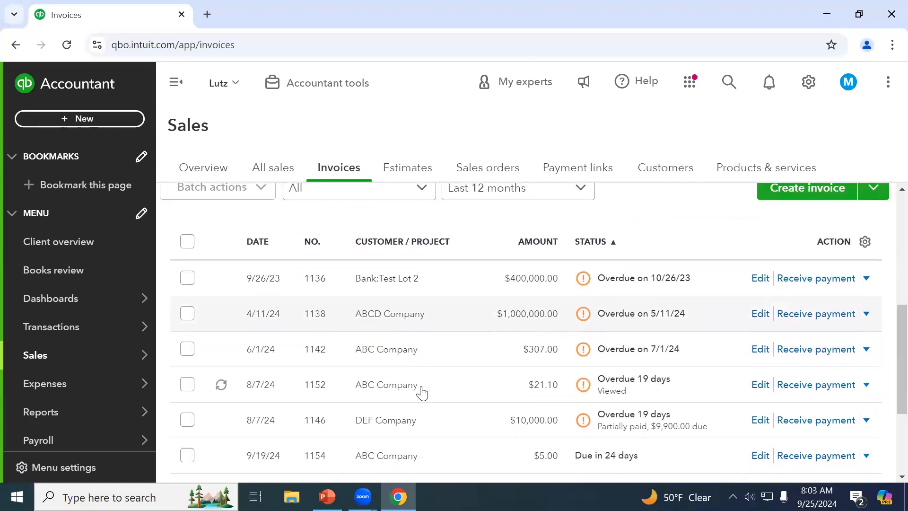
pyautogui.click(268, 247)
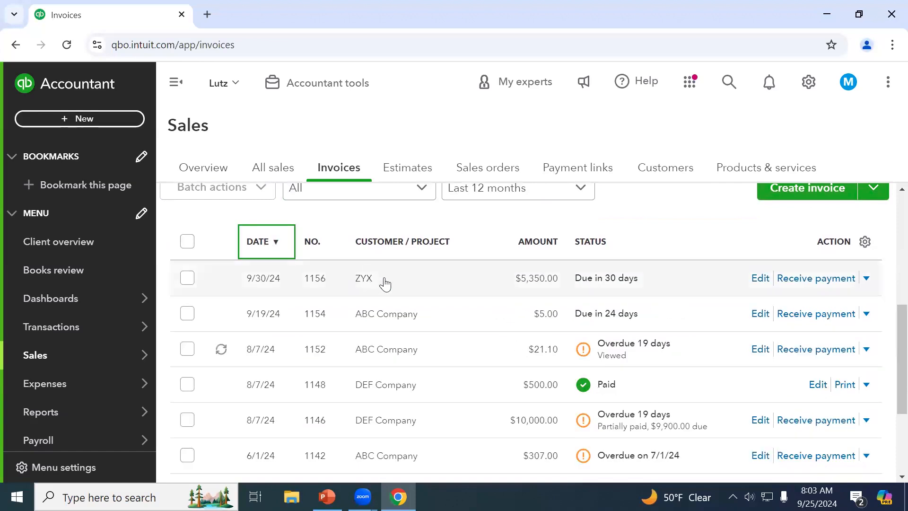
pyautogui.click(385, 283)
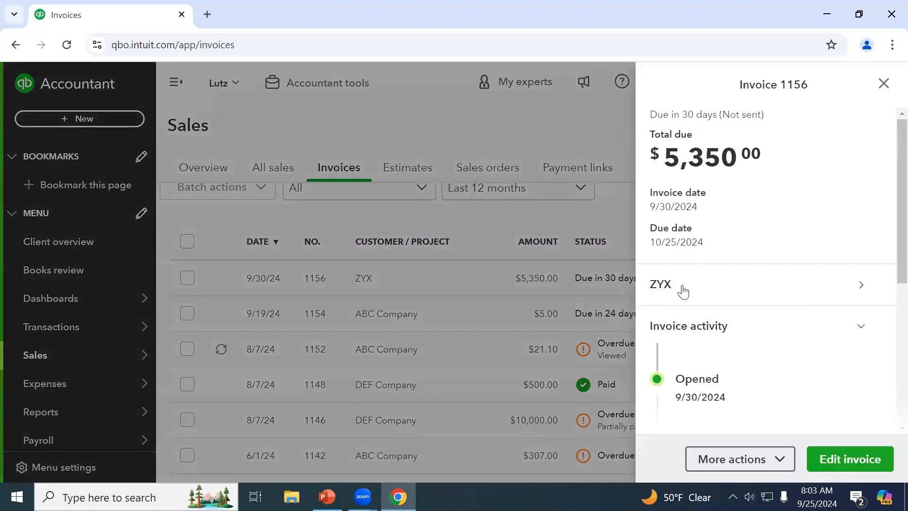
pyautogui.click(858, 464)
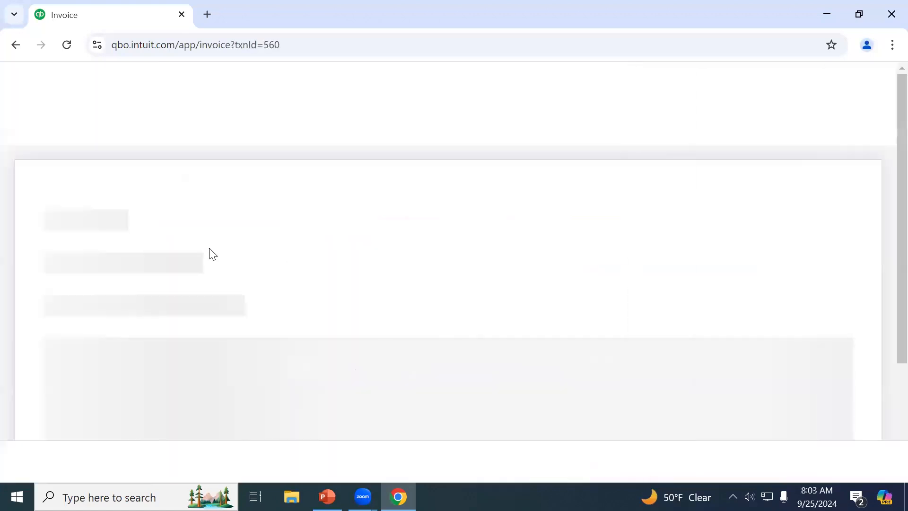
# Replace Omaha with Waterloo in both the Bill to and Ship to addresses
pyautogui.scroll(-3, 319, 269)
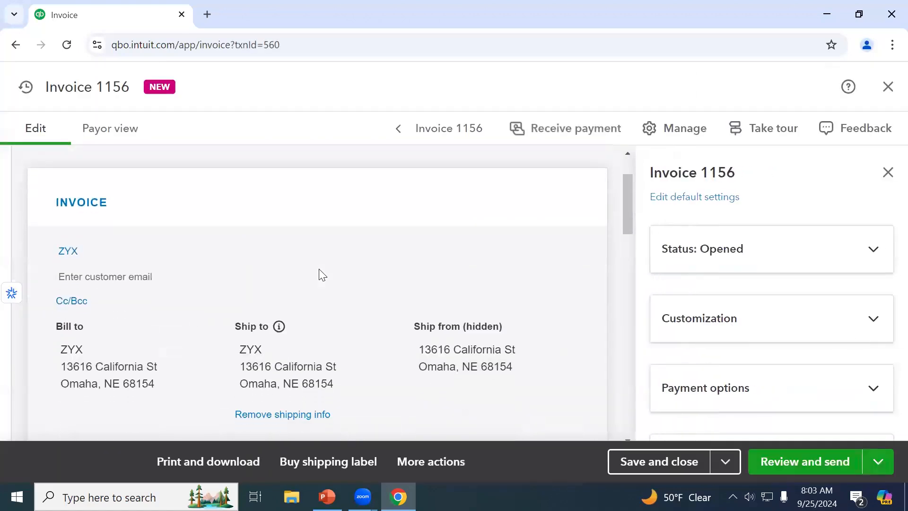
pyautogui.click(85, 318)
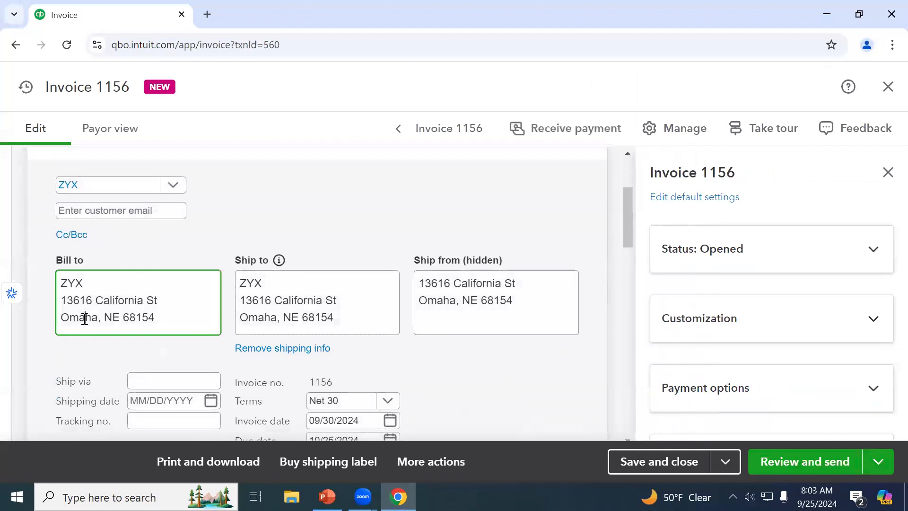
pyautogui.doubleClick(84, 319)
pyautogui.write('Waterloo')
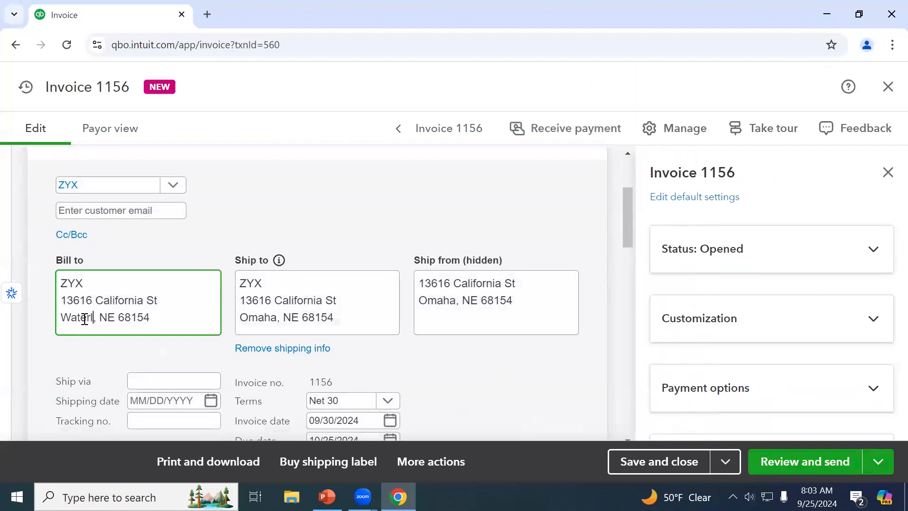
pyautogui.doubleClick(270, 317)
pyautogui.write('Waterloo')
pyautogui.click(342, 251)
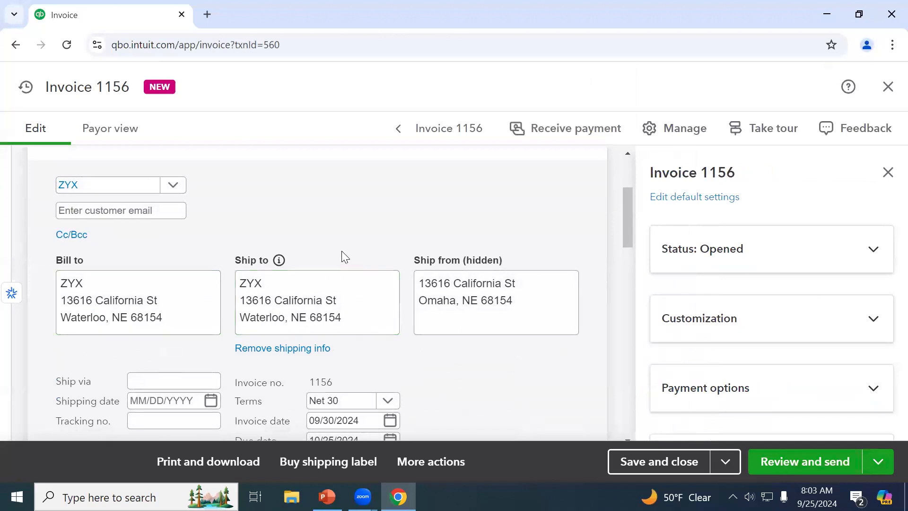
# Save invoice 1156 with the updated addresses and review the totals
pyautogui.scroll(-3, 342, 251)
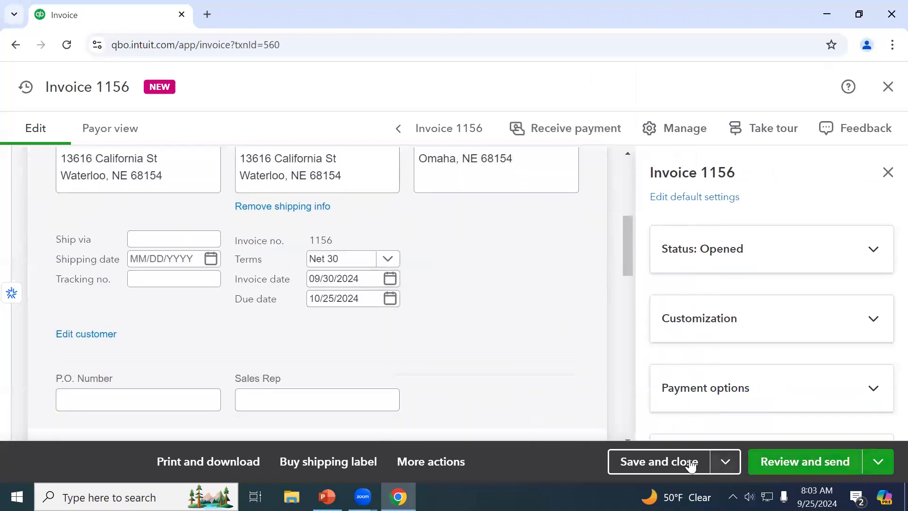
pyautogui.click(726, 462)
pyautogui.click(619, 427)
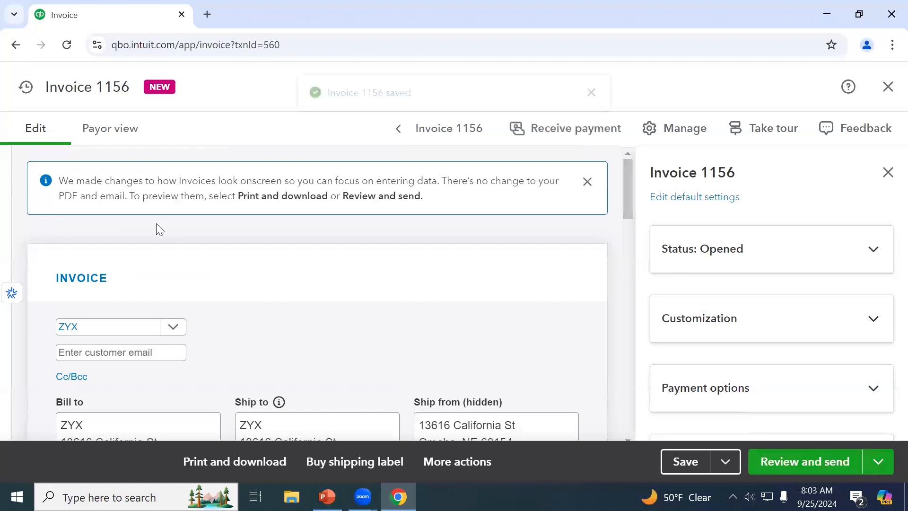
pyautogui.scroll(-10, 392, 269)
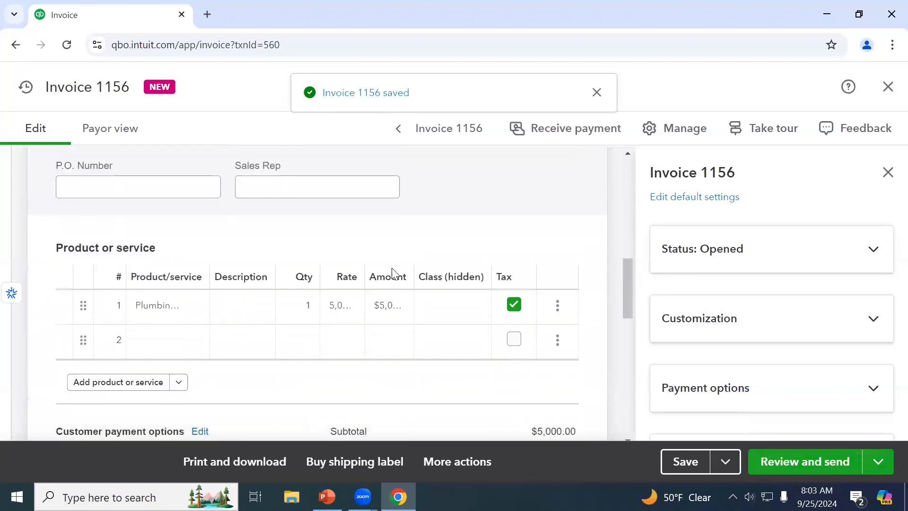
pyautogui.scroll(-4, 392, 273)
pyautogui.click(539, 381)
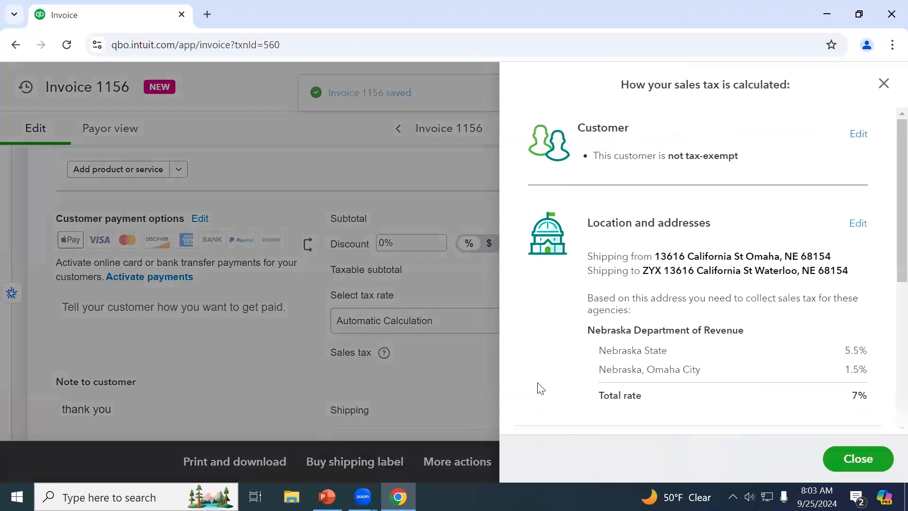
pyautogui.scroll(-3, 678, 362)
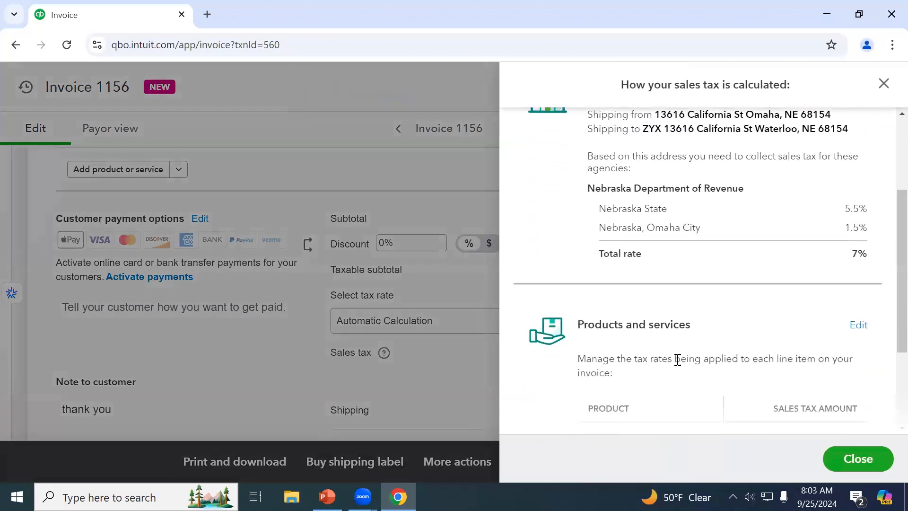
pyautogui.scroll(2, 678, 360)
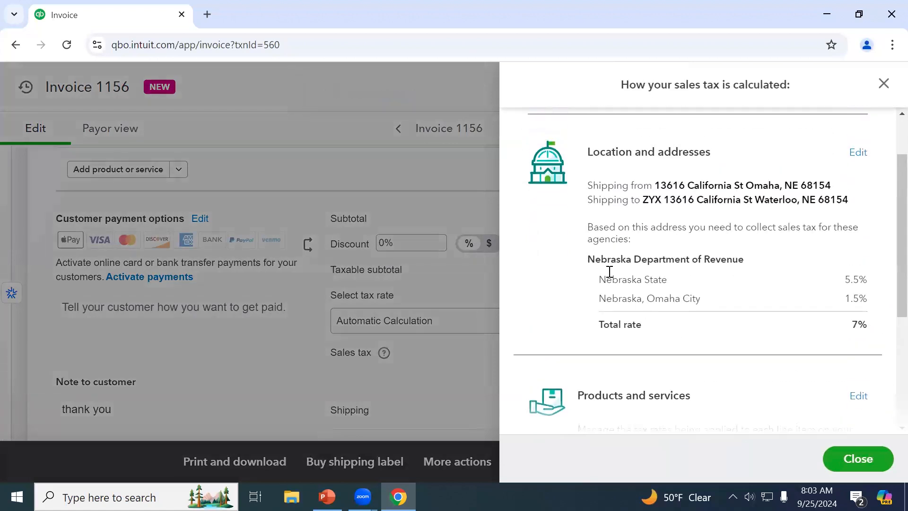
pyautogui.click(493, 218)
pyautogui.click(207, 17)
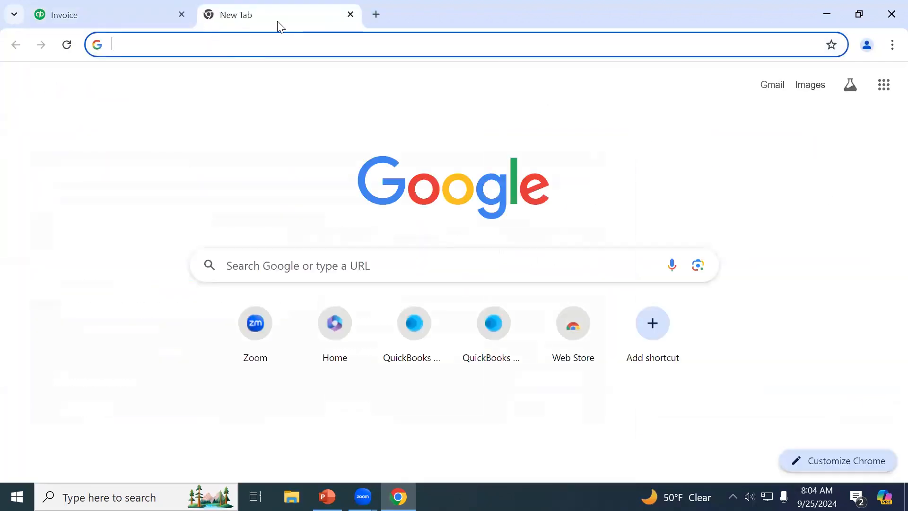
pyautogui.click(350, 14)
pyautogui.scroll(8, 245, 284)
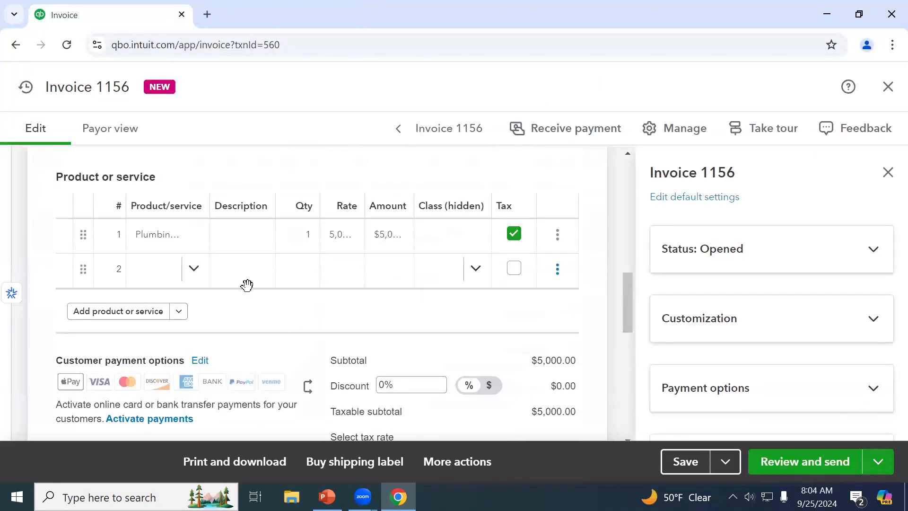
# Change the ZIP code to 68069 in the invoice addresses
pyautogui.click(163, 249)
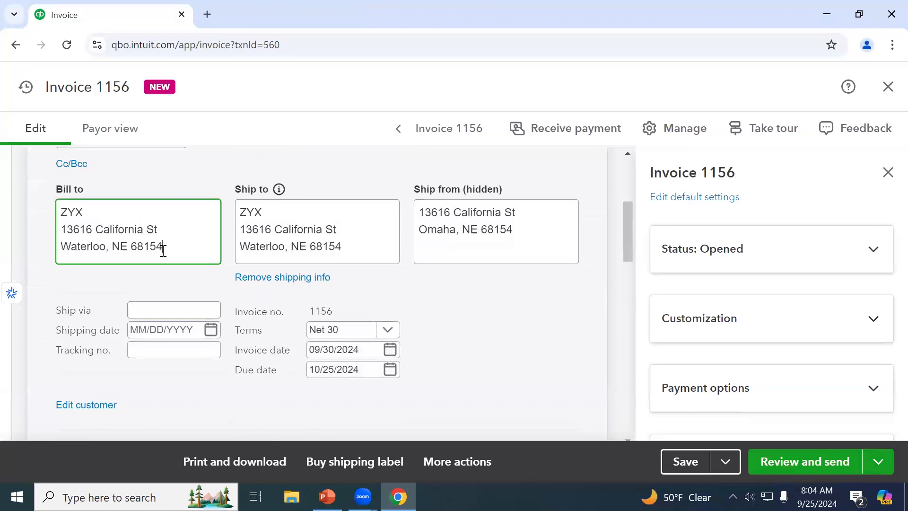
pyautogui.write('069')
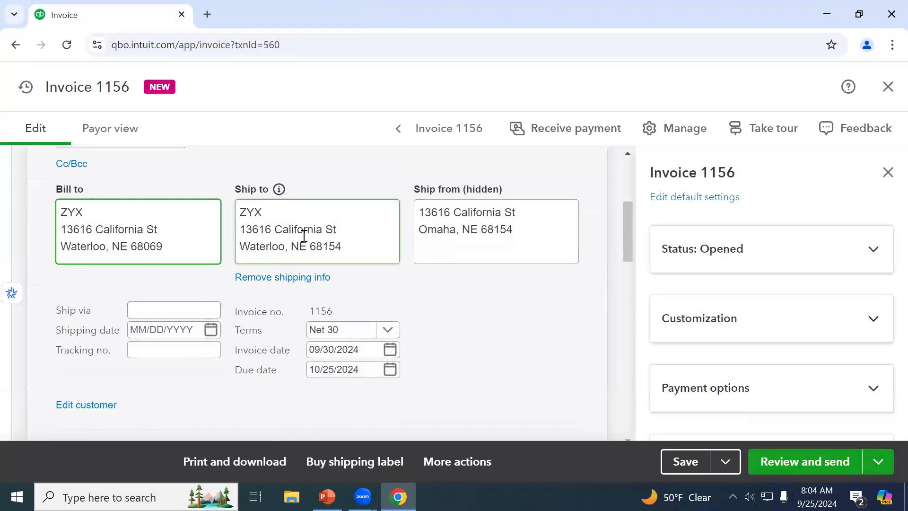
pyautogui.moveTo(342, 245); pyautogui.dragTo(322, 246)
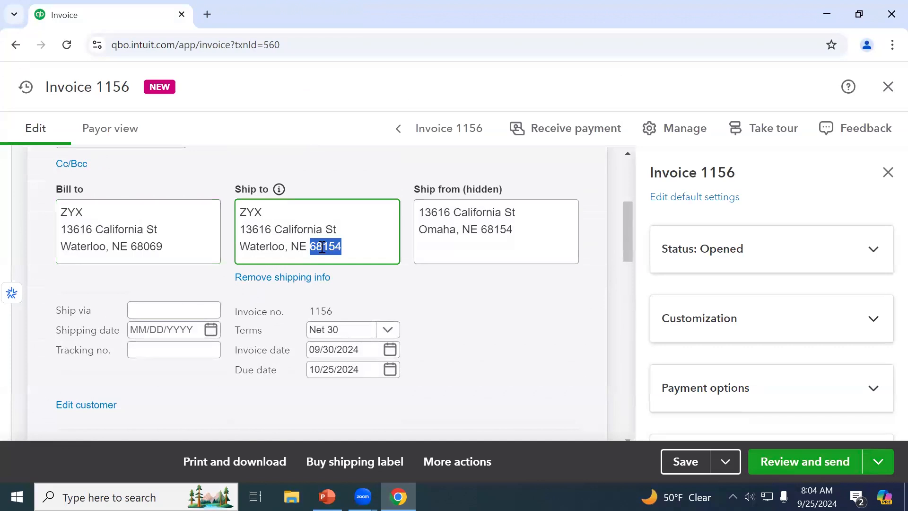
pyautogui.press('BackSpace')
pyautogui.click(499, 387)
# Save invoice 1156 and view its 5.50% Nebraska tax calculation of $275.00
pyautogui.click(668, 469)
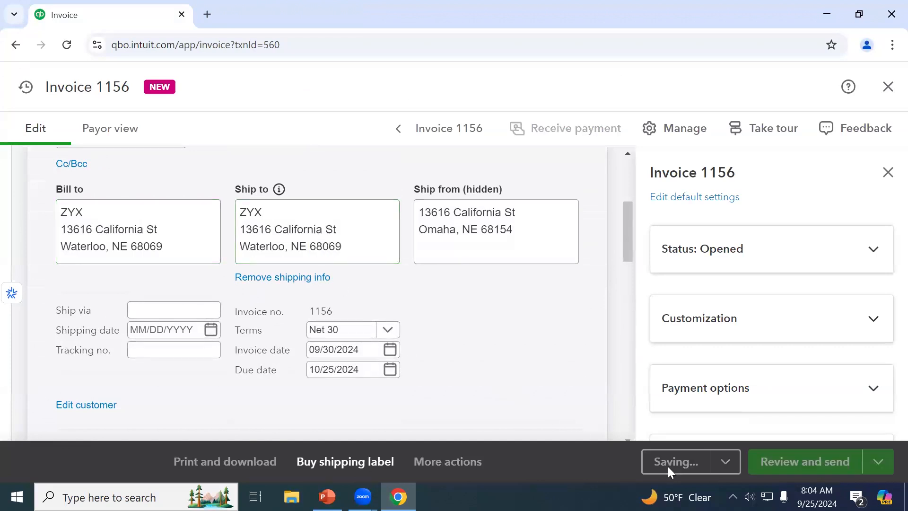
pyautogui.scroll(-3, 557, 395)
pyautogui.scroll(-7, 560, 401)
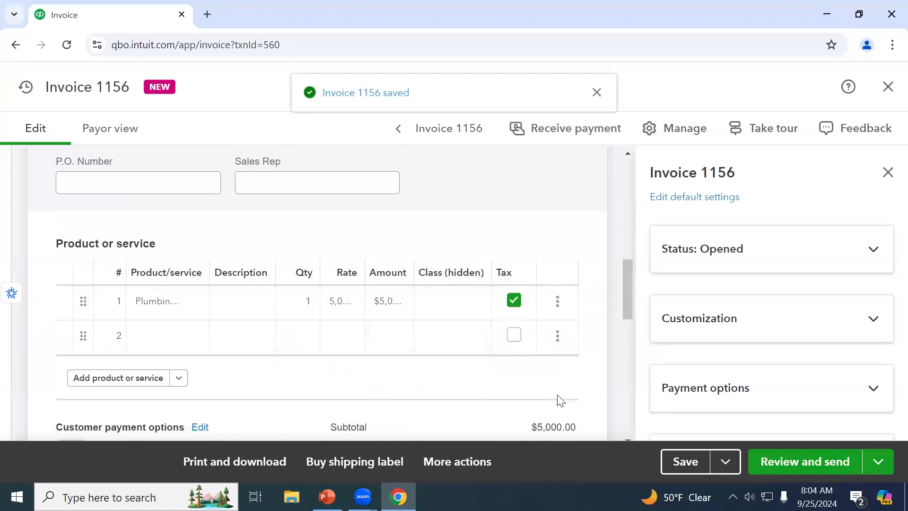
pyautogui.click(557, 388)
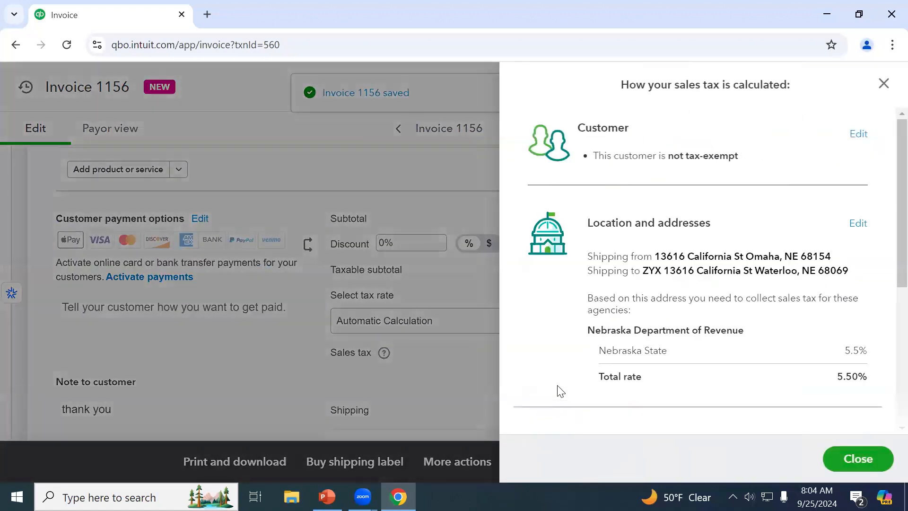
pyautogui.scroll(-2, 593, 361)
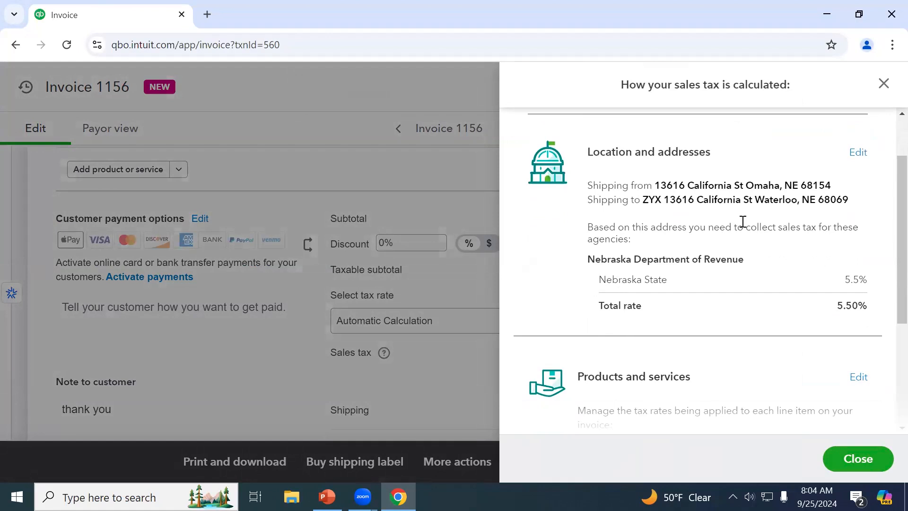
pyautogui.scroll(-2, 675, 243)
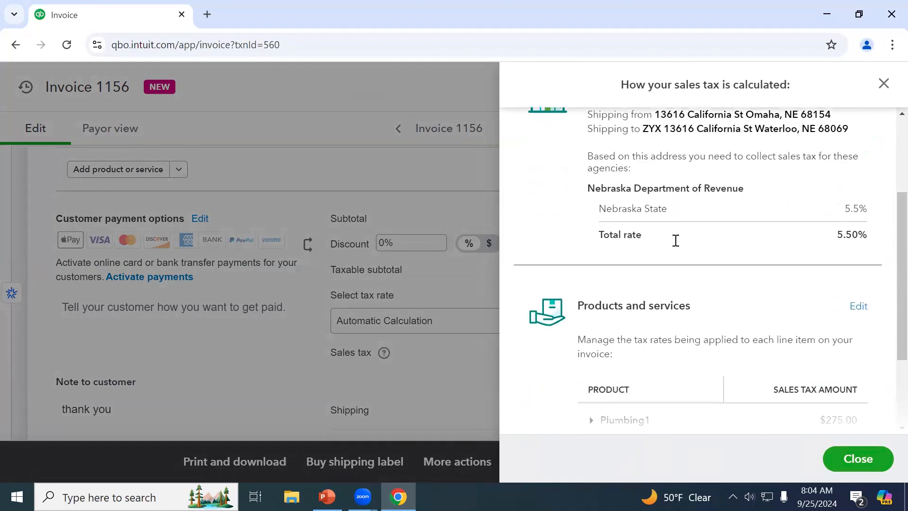
pyautogui.scroll(-2, 756, 208)
pyautogui.scroll(4, 756, 207)
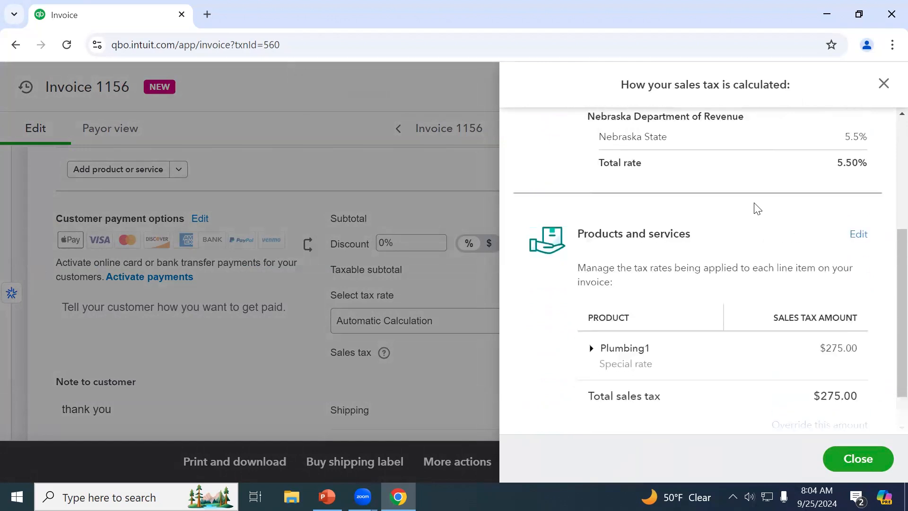
pyautogui.scroll(2, 789, 201)
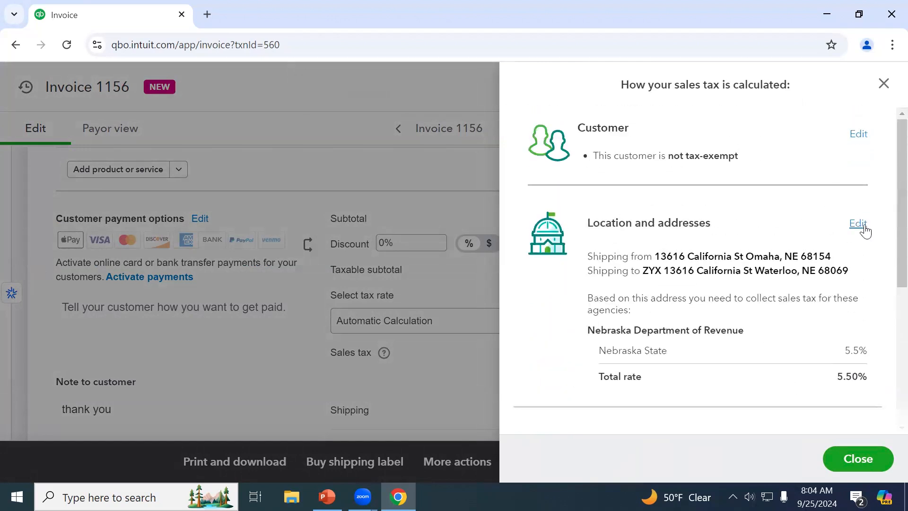
pyautogui.scroll(-4, 865, 230)
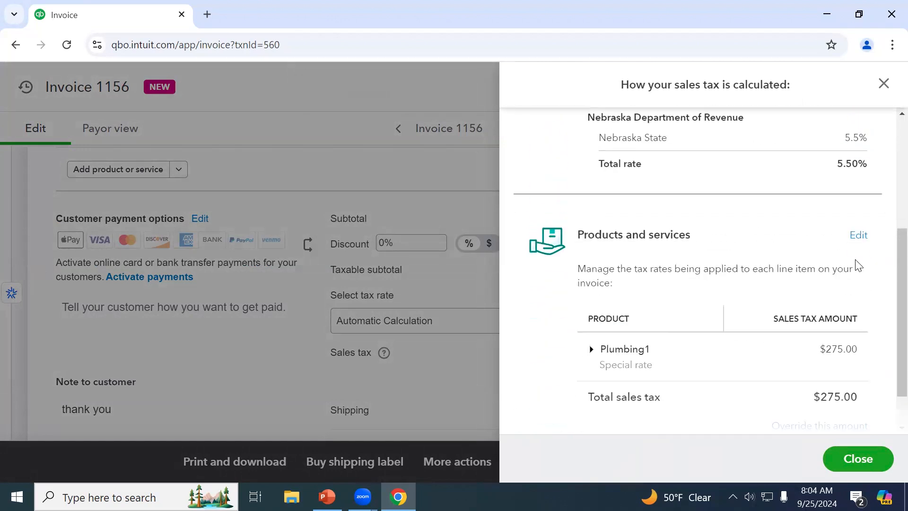
pyautogui.scroll(3, 833, 265)
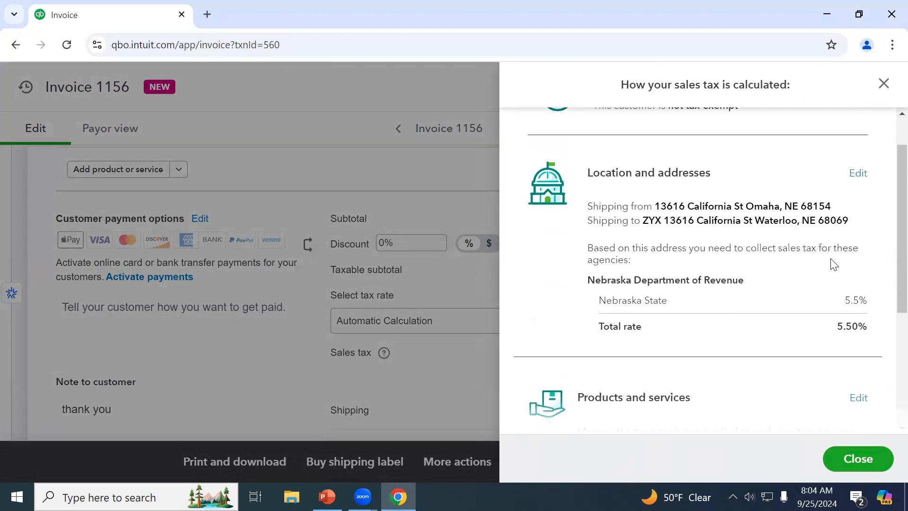
pyautogui.scroll(1, 835, 265)
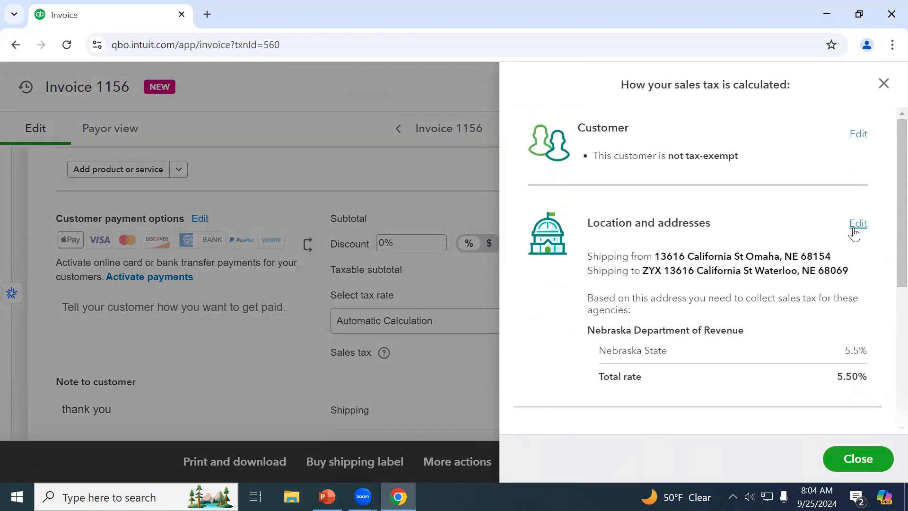
pyautogui.click(854, 234)
pyautogui.scroll(-1, 854, 234)
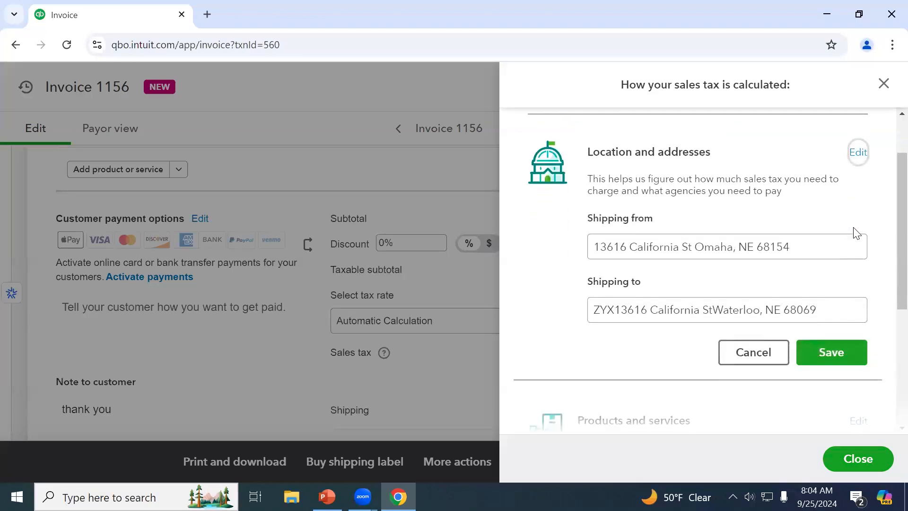
pyautogui.scroll(1, 854, 233)
pyautogui.scroll(-5, 855, 234)
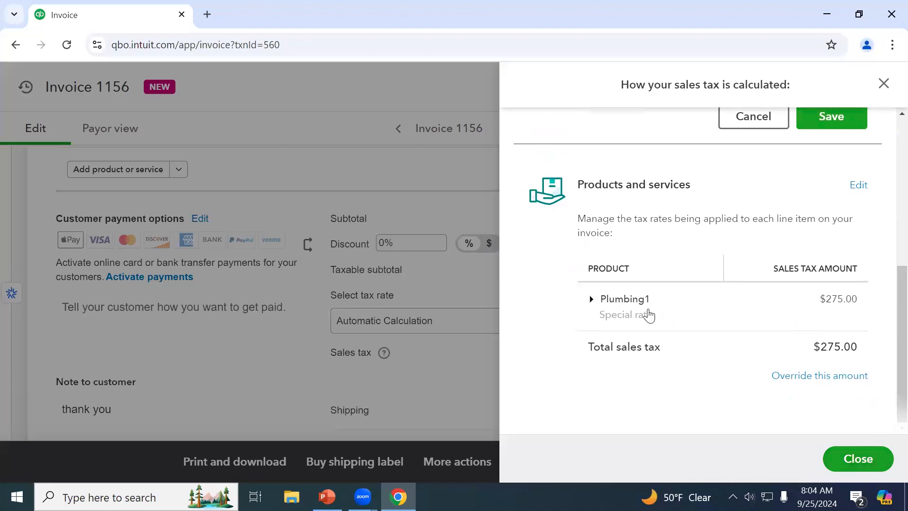
pyautogui.click(646, 318)
pyautogui.scroll(-2, 646, 319)
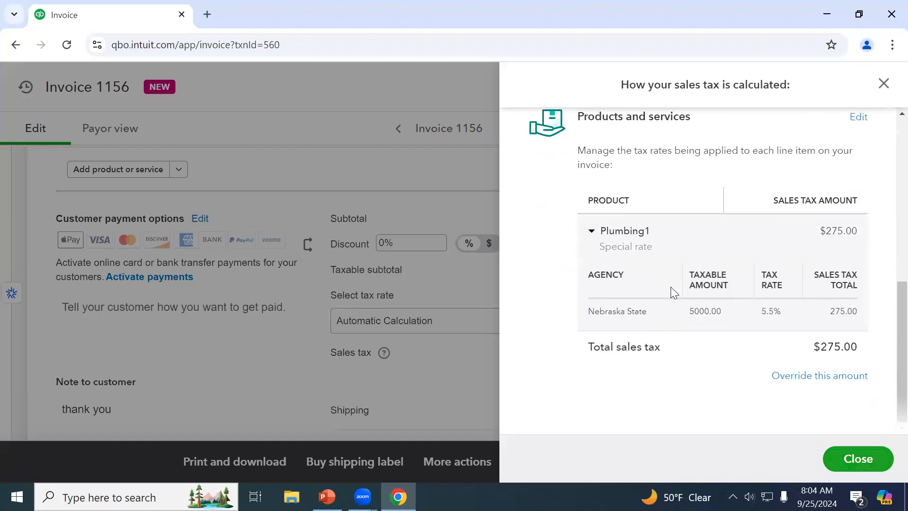
pyautogui.click(884, 84)
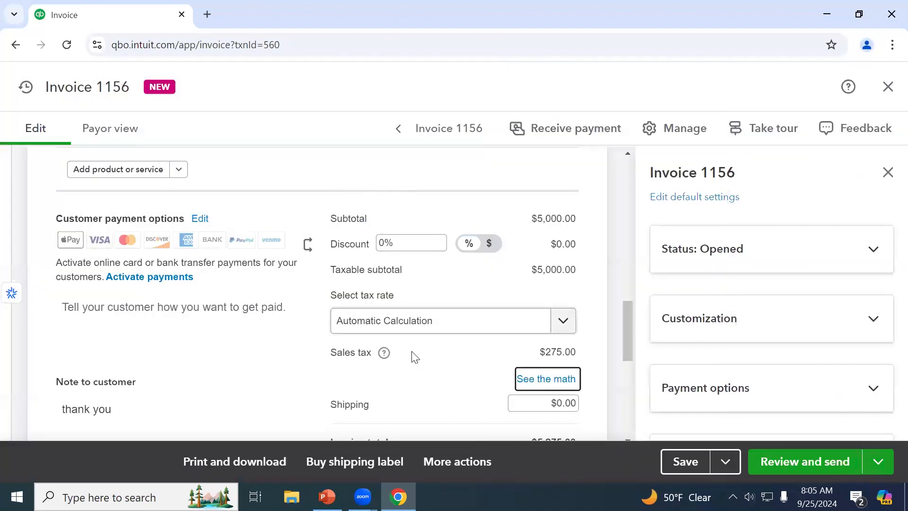
# Start a new custom sales tax rate named WAterloo at 1.75%
pyautogui.scroll(-2, 412, 354)
pyautogui.click(426, 257)
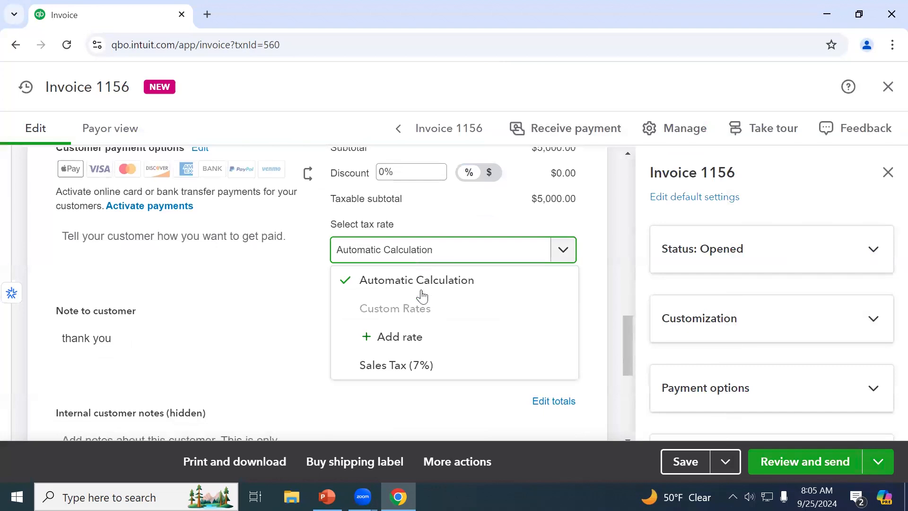
pyautogui.click(414, 340)
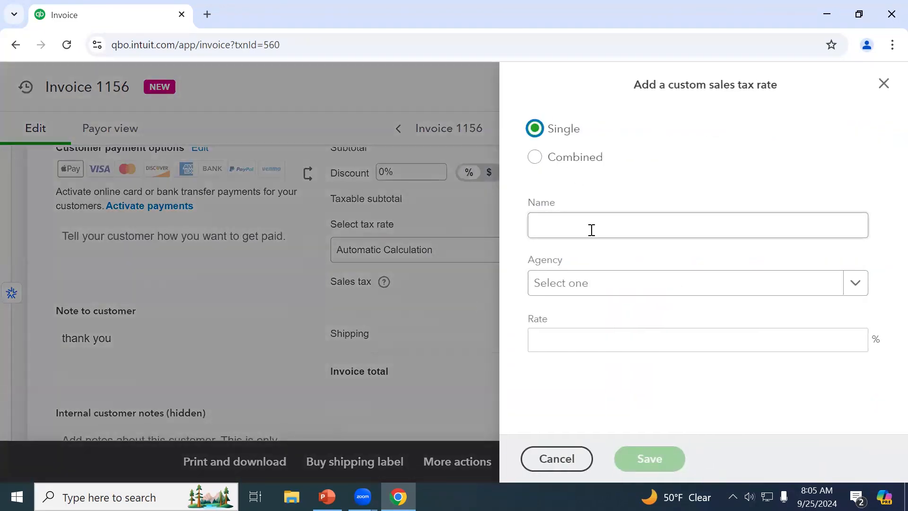
pyautogui.click(591, 284)
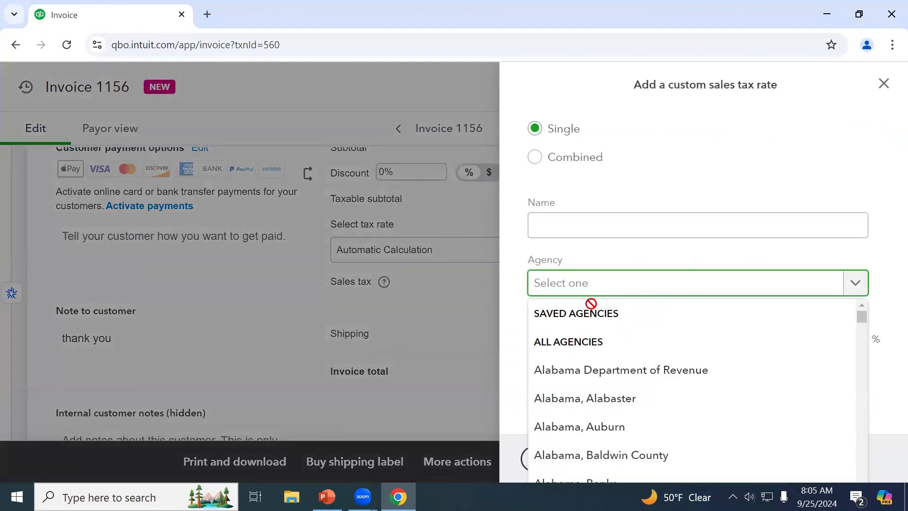
pyautogui.click(639, 254)
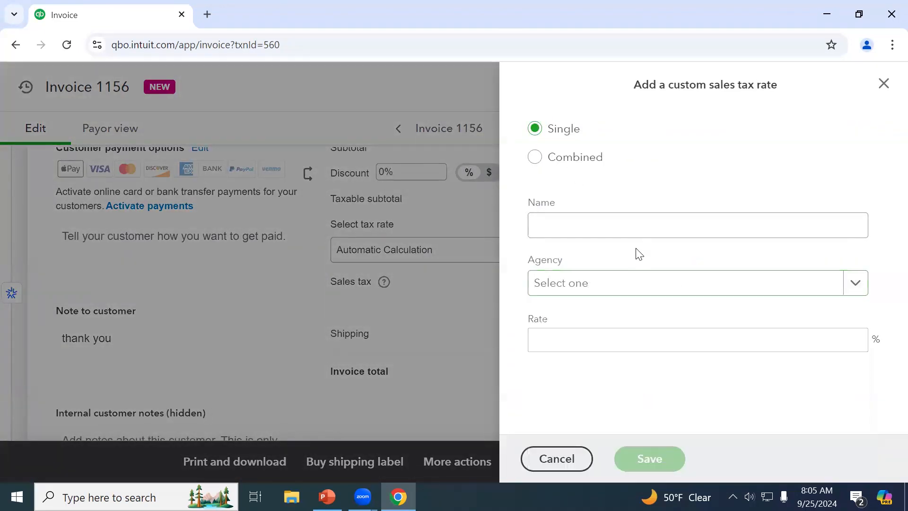
pyautogui.click(614, 224)
pyautogui.write('WAterloo')
pyautogui.press('Tab')
pyautogui.press('Tab')
pyautogui.write('1.')
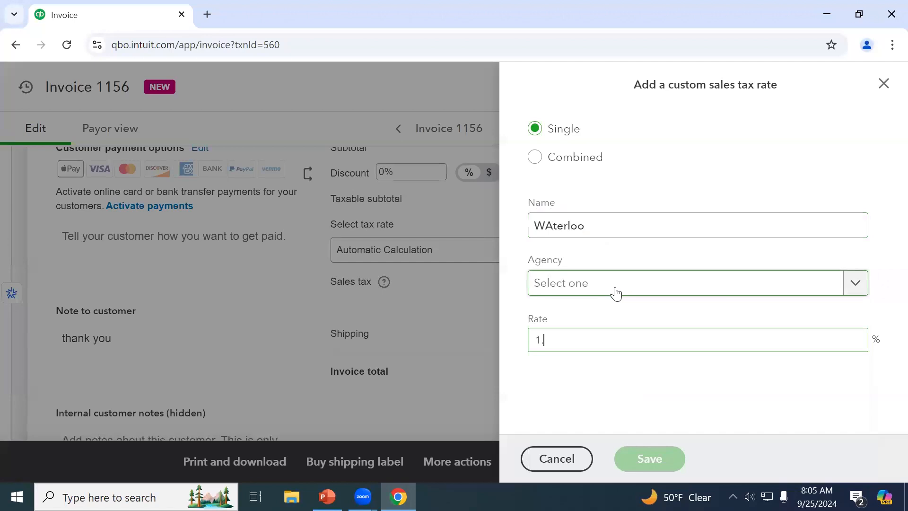
pyautogui.write('75')
pyautogui.press('super')
pyautogui.press('super')
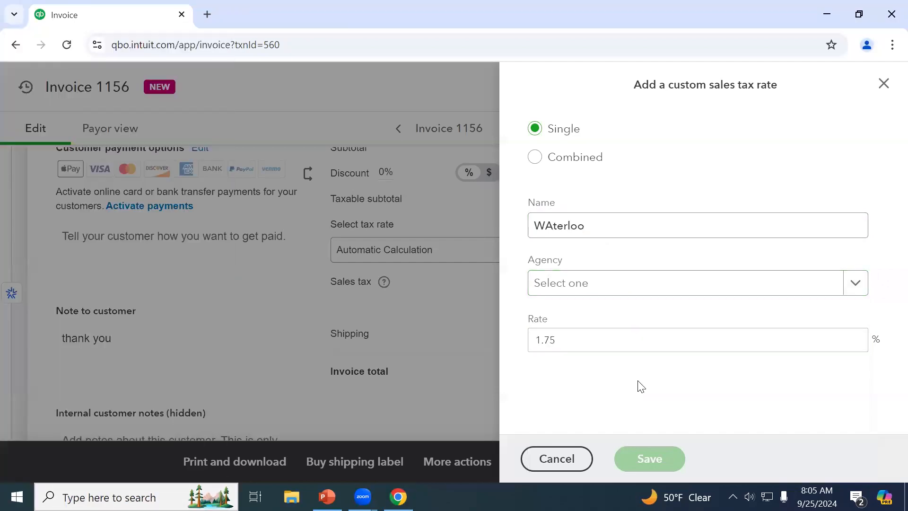
# Set the rate's agency to Nebraska Department of Revenue
pyautogui.click(642, 298)
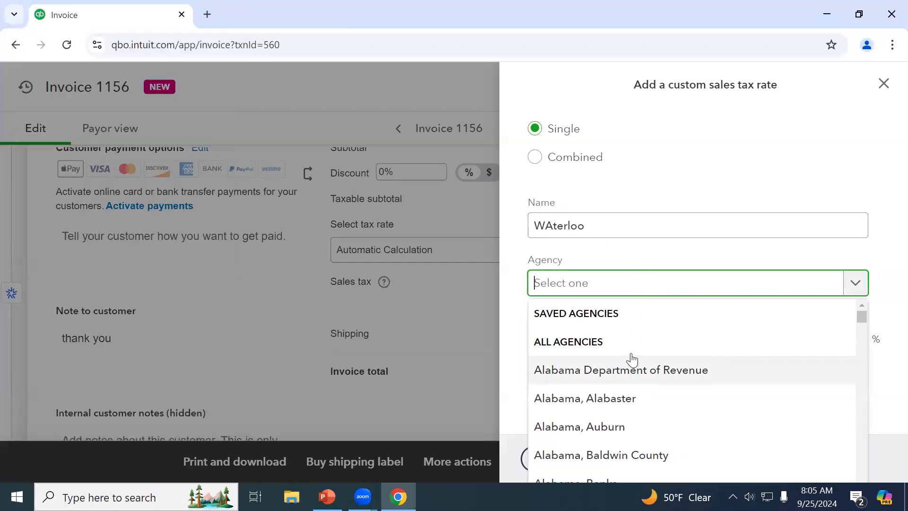
pyautogui.scroll(-9, 632, 350)
pyautogui.scroll(-15, 632, 345)
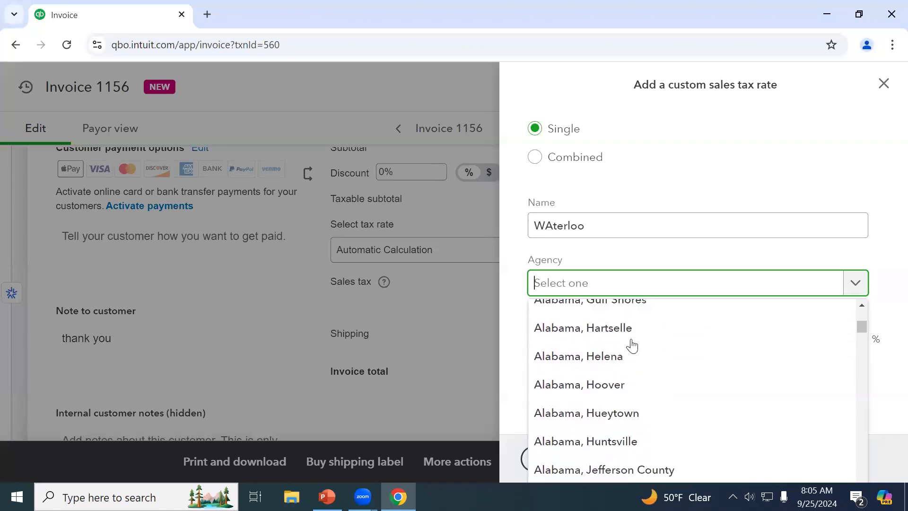
pyautogui.write('ne')
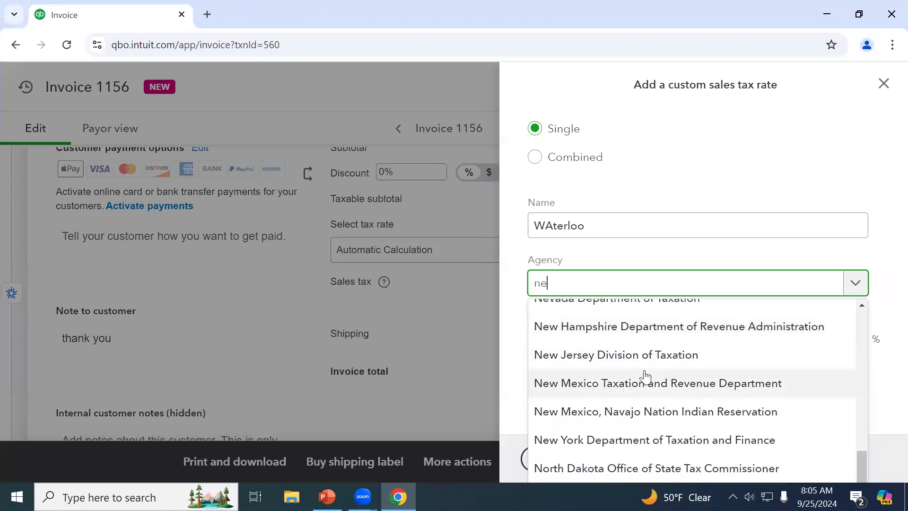
pyautogui.press('BackSpace')
pyautogui.press('BackSpace')
pyautogui.write('water')
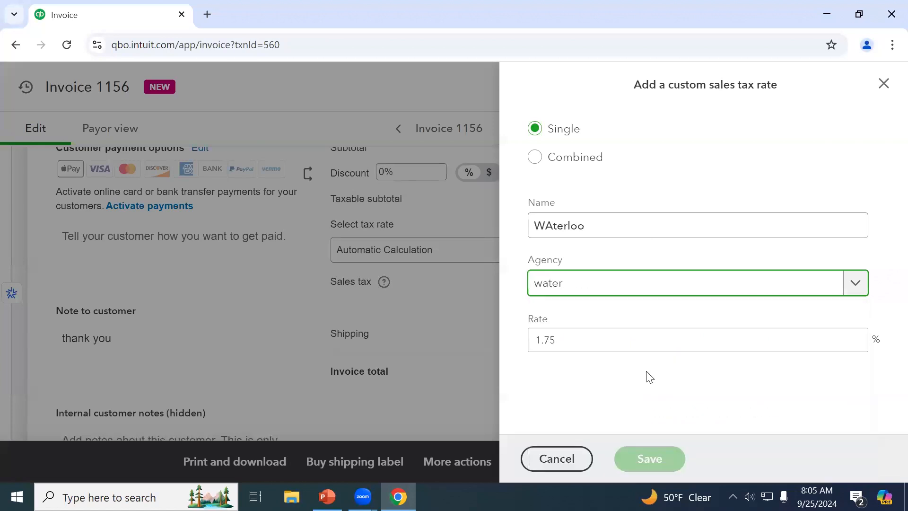
pyautogui.press('BackSpace')
pyautogui.press('BackSpace')
pyautogui.press('BackSpace')
pyautogui.press('BackSpace')
pyautogui.press('BackSpace')
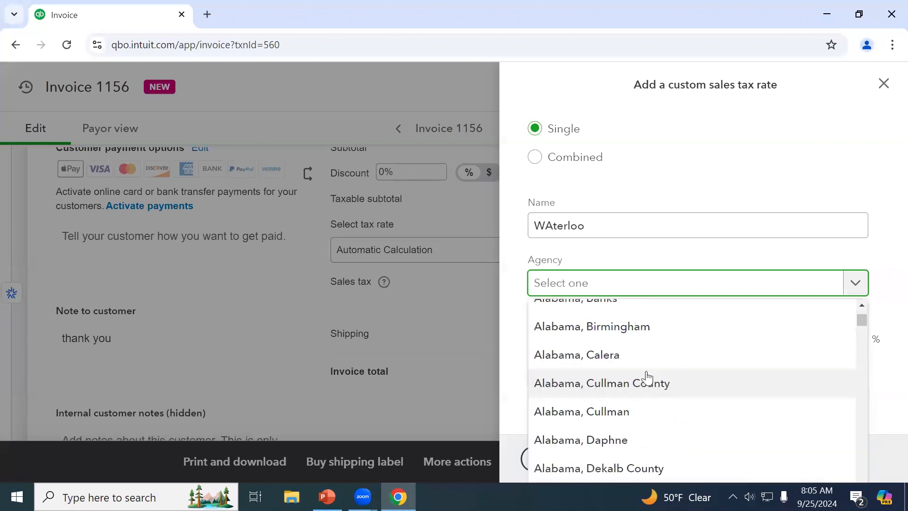
pyautogui.write('n')
pyautogui.press('BackSpace')
pyautogui.write('ne')
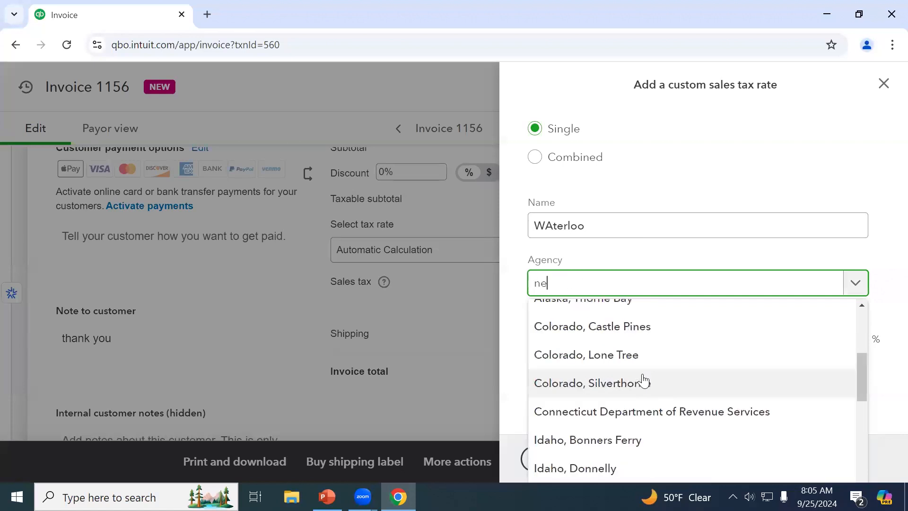
pyautogui.write('braska Department of Revenue')
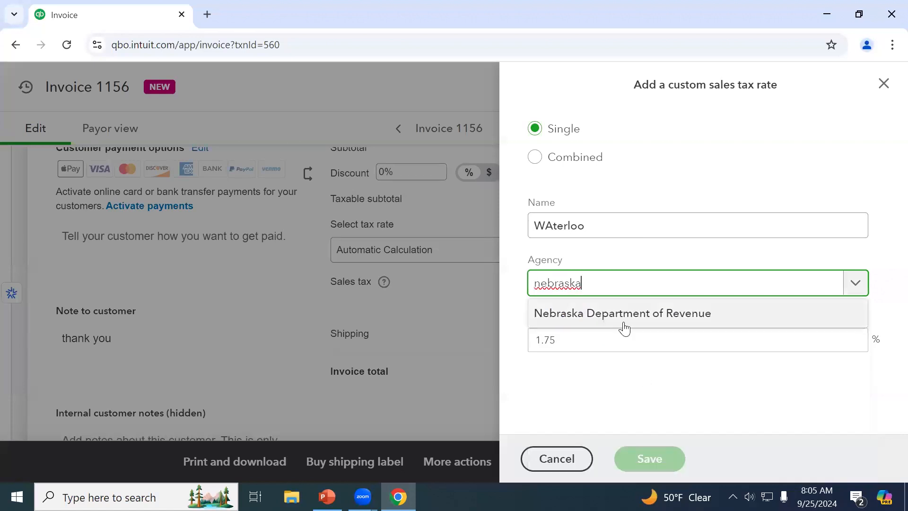
pyautogui.click(624, 321)
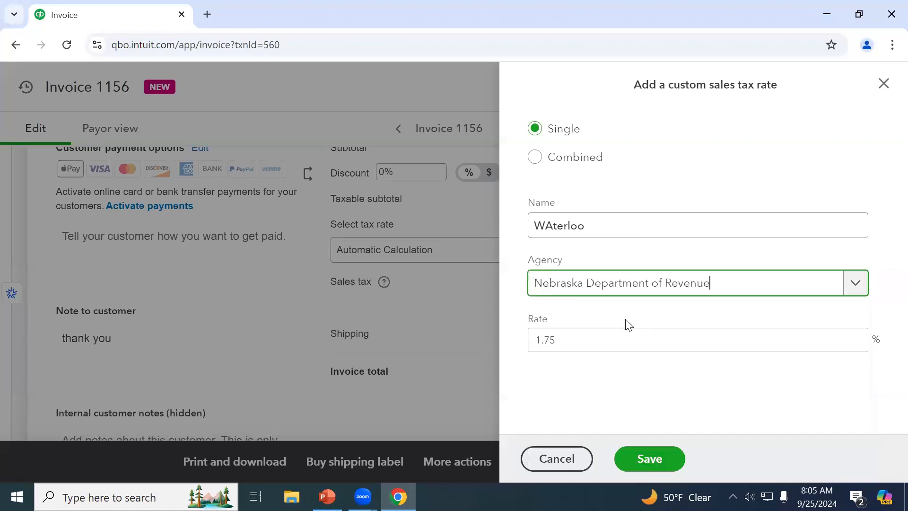
# Correct the name's capitalization to Waterloo and save the 1.75% rate
pyautogui.click(545, 226)
pyautogui.press('Delete')
pyautogui.write('a')
pyautogui.press('Tab')
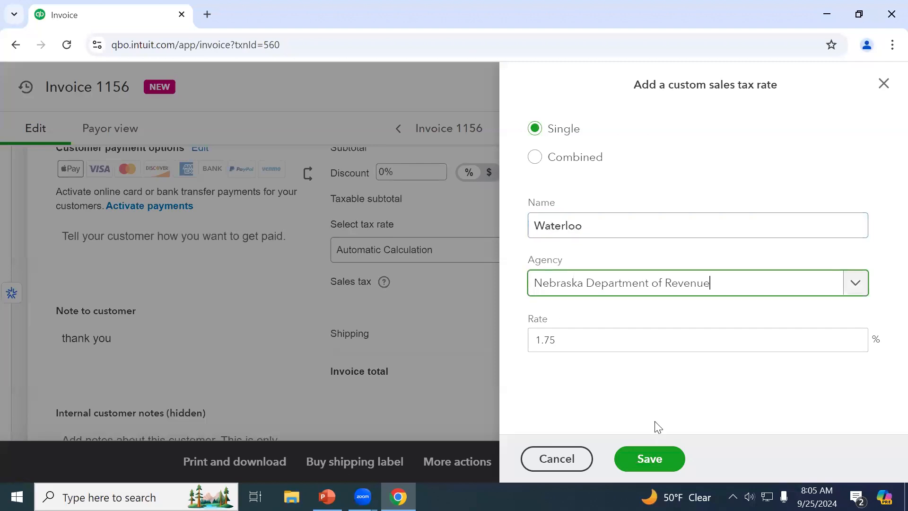
pyautogui.click(662, 459)
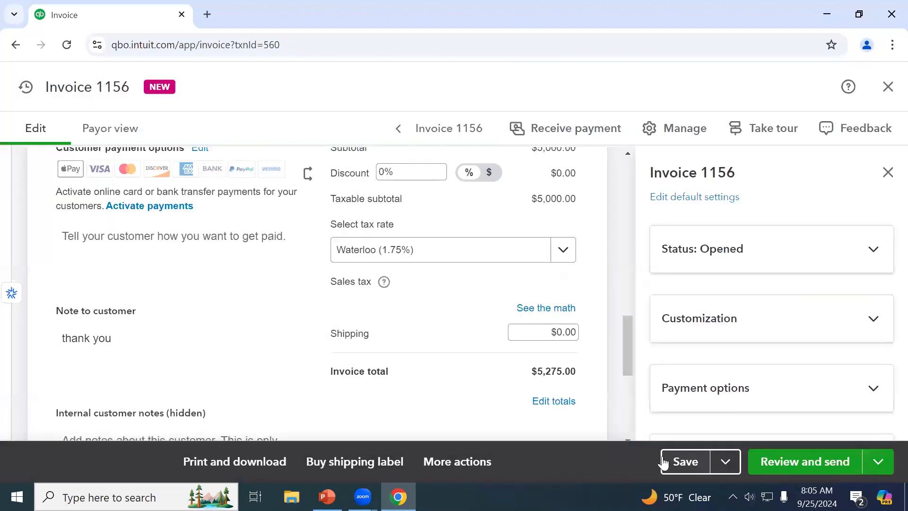
# Check the Waterloo tax calculation, then start another custom rate from the invoice's tax rate list
pyautogui.click(567, 310)
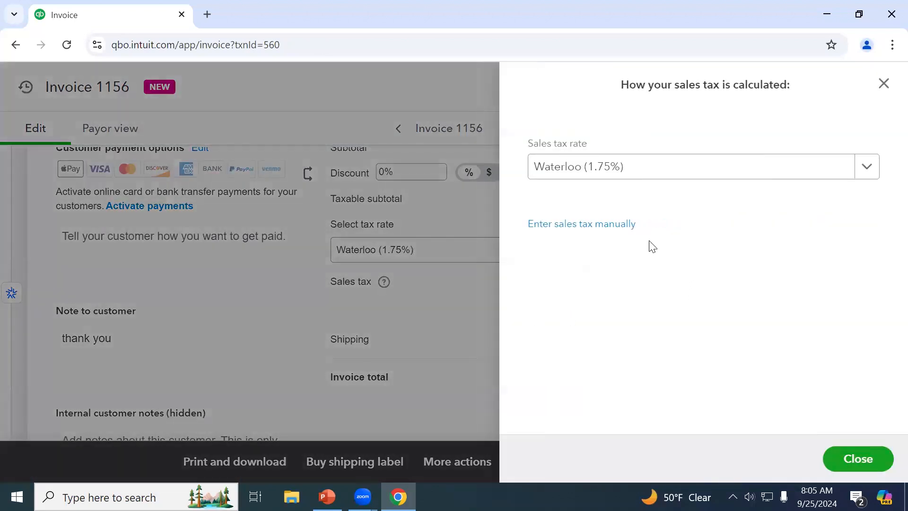
pyautogui.click(884, 83)
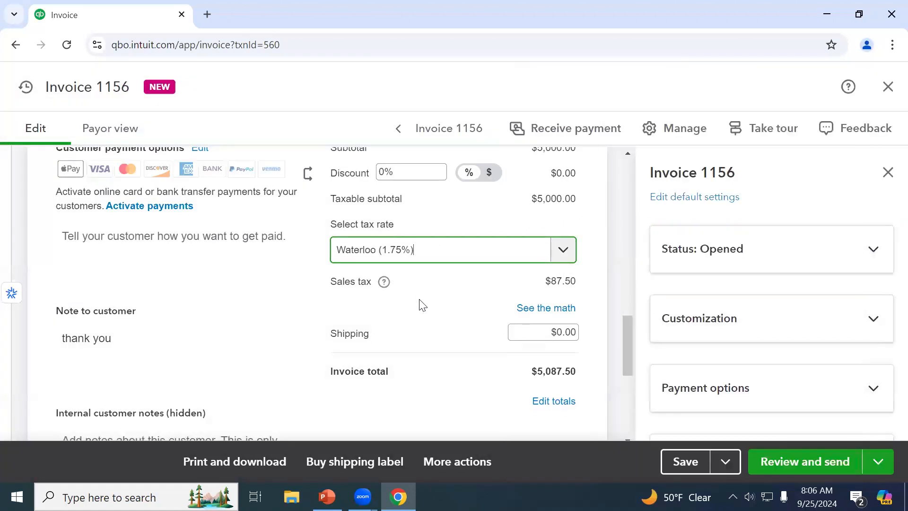
pyautogui.click(556, 260)
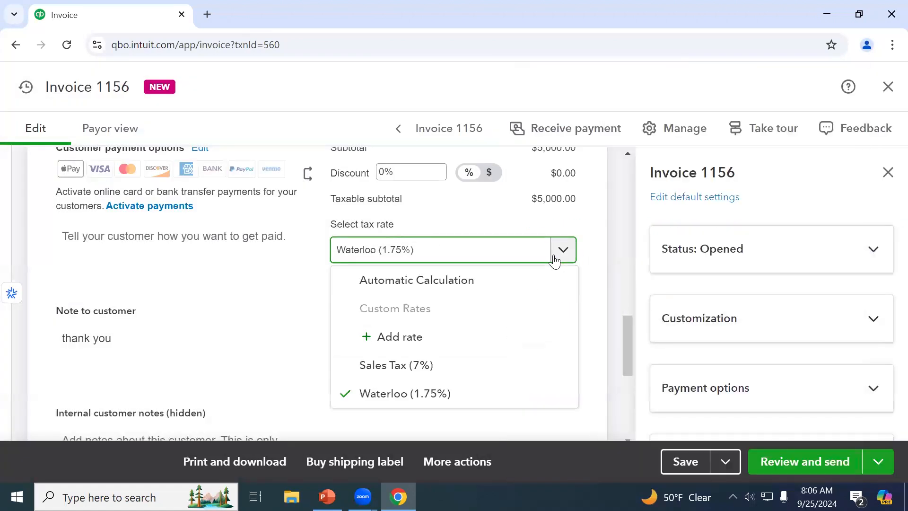
pyautogui.click(459, 348)
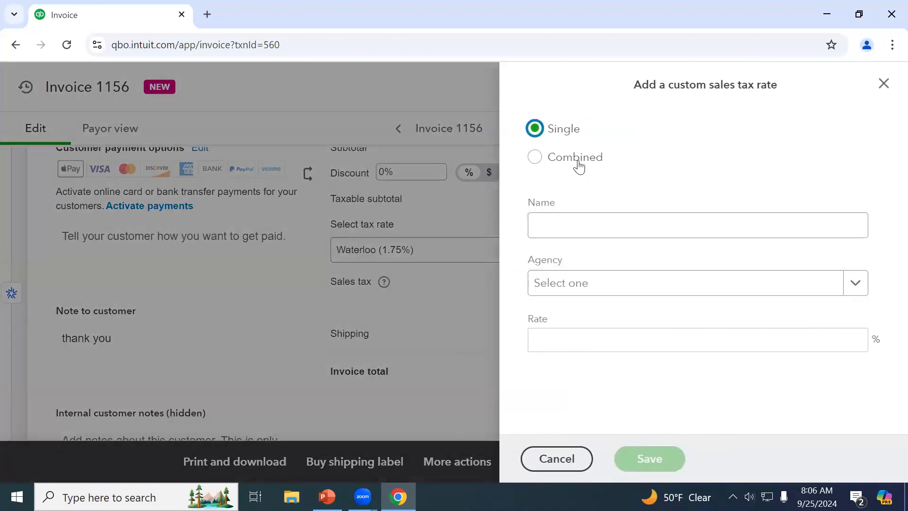
# Begin a combined custom rate with Sales Tax as the first nickname
pyautogui.click(578, 164)
pyautogui.click(579, 165)
pyautogui.click(589, 227)
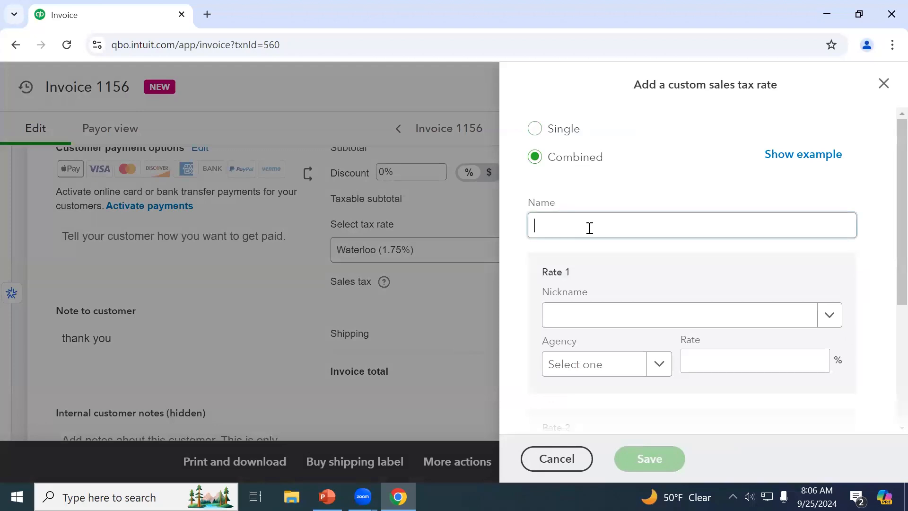
pyautogui.click(589, 315)
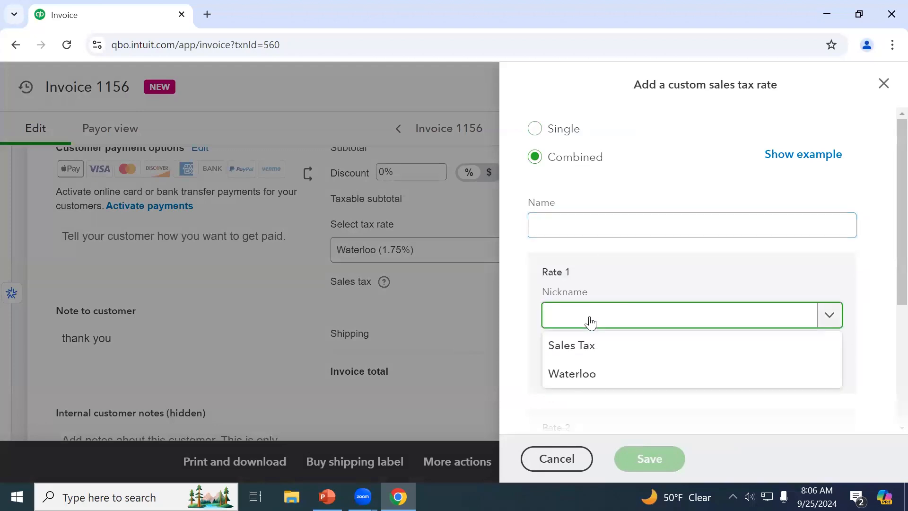
pyautogui.click(587, 349)
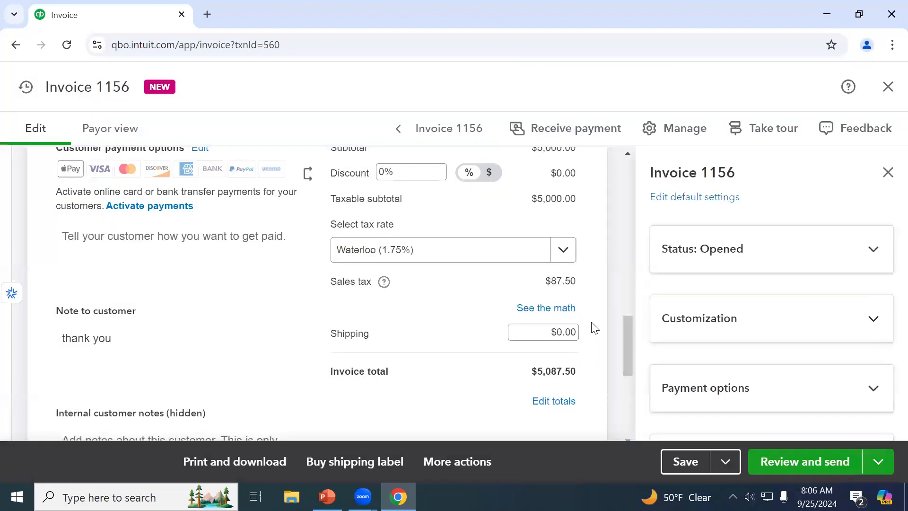
pyautogui.click(566, 312)
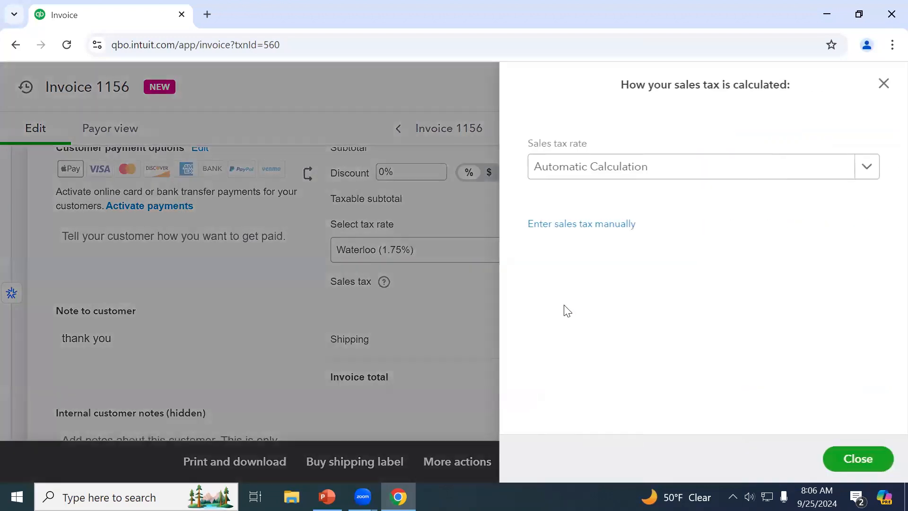
# Restart the combined rate named State with agency Nebraska Department of Revenue
pyautogui.click(622, 177)
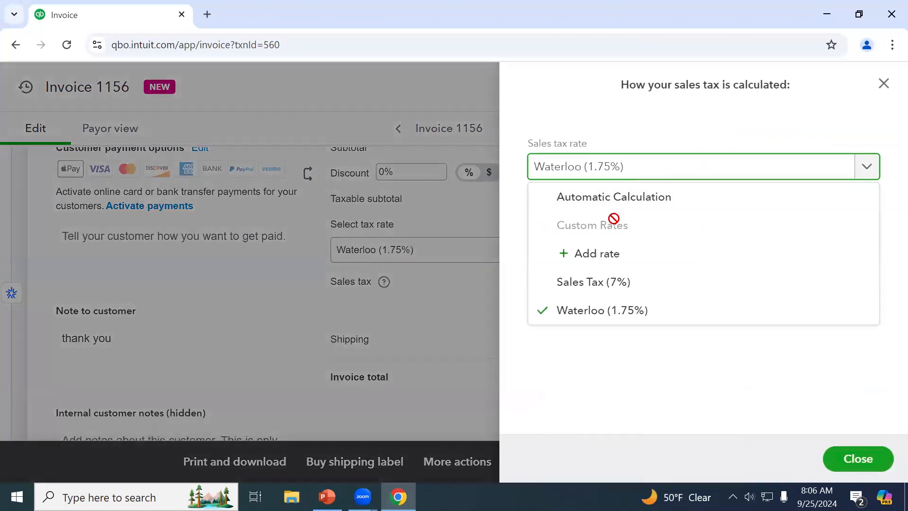
pyautogui.click(617, 256)
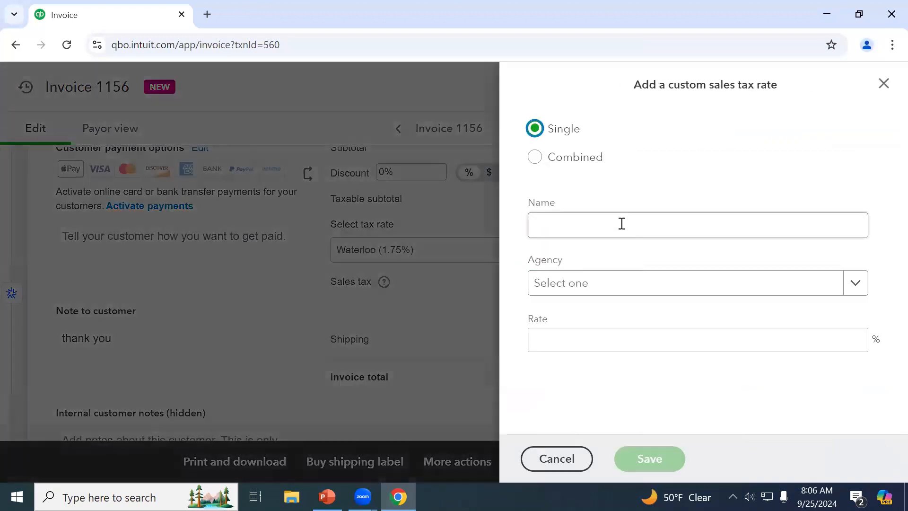
pyautogui.click(574, 166)
pyautogui.click(571, 216)
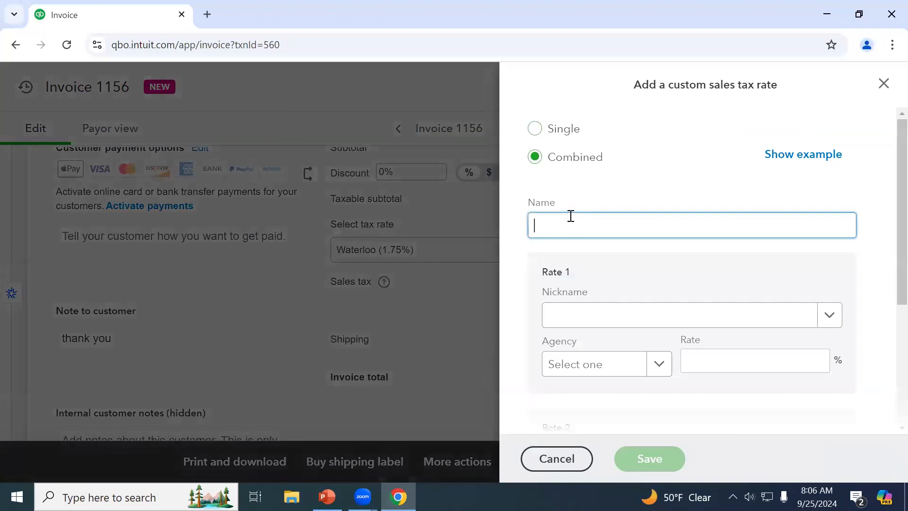
pyautogui.write('State')
pyautogui.press('Tab')
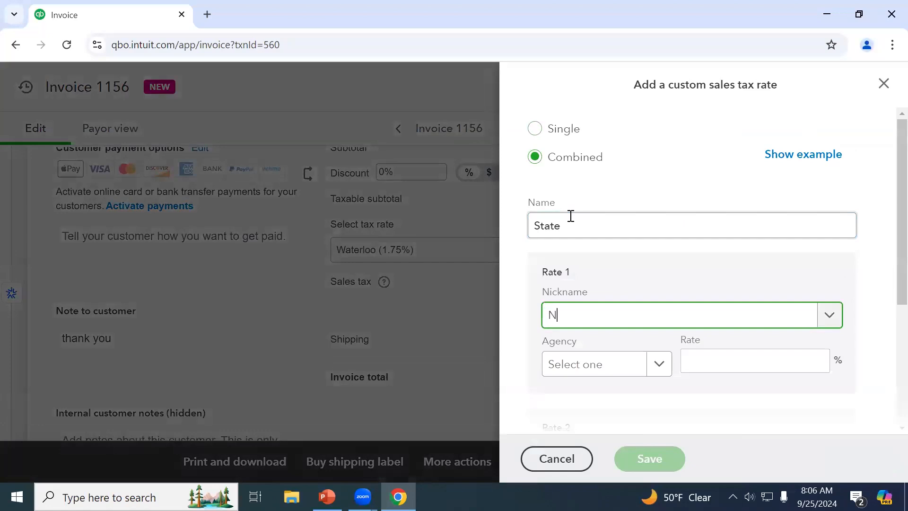
pyautogui.press('Tab')
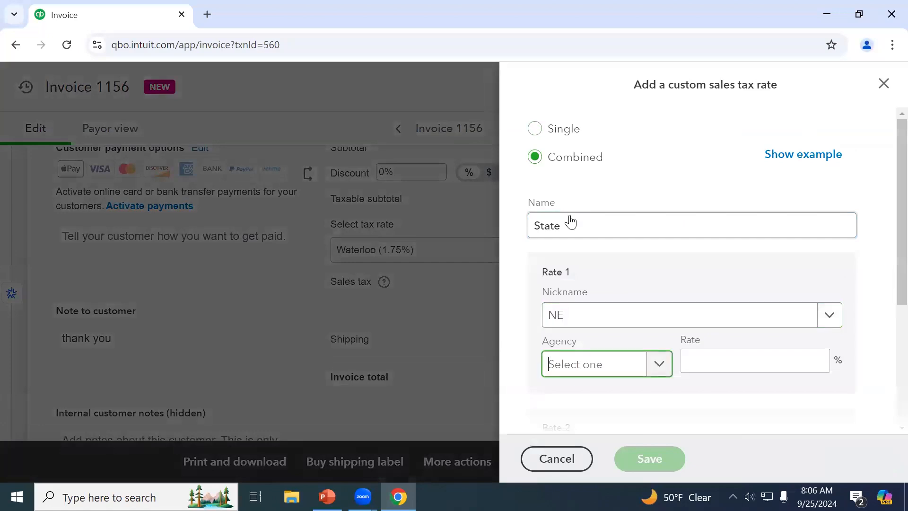
pyautogui.write('nebr')
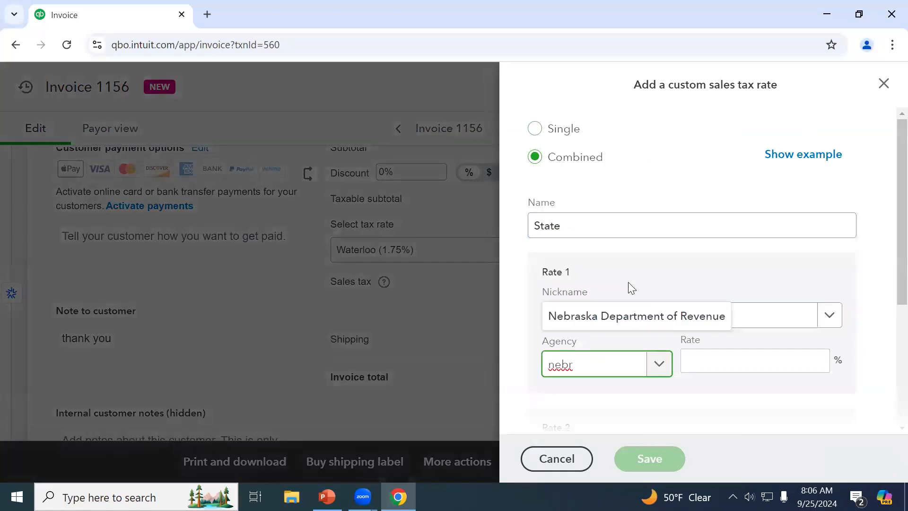
pyautogui.click(651, 314)
# Enter 5% for the first rate, start the second with 'Wa', then discard the form
pyautogui.click(731, 350)
pyautogui.write('5')
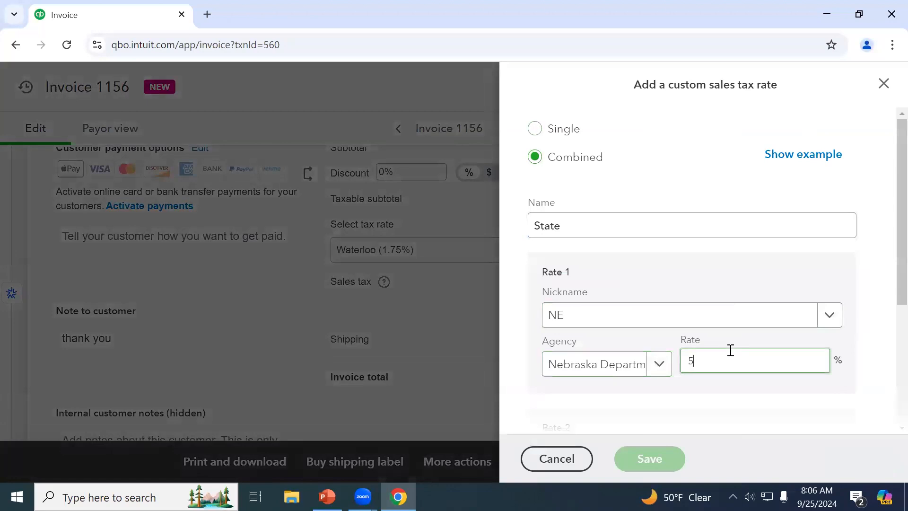
pyautogui.press('Tab')
pyautogui.write('Wa')
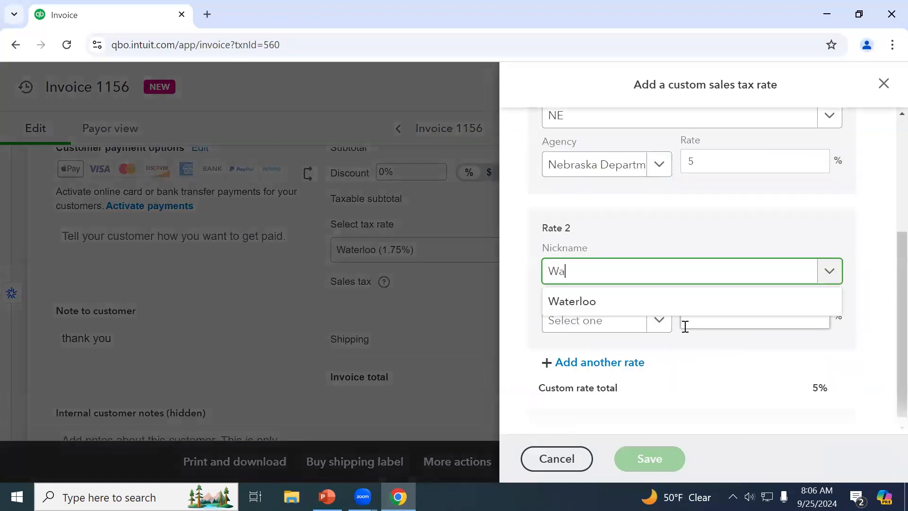
pyautogui.press('Escape')
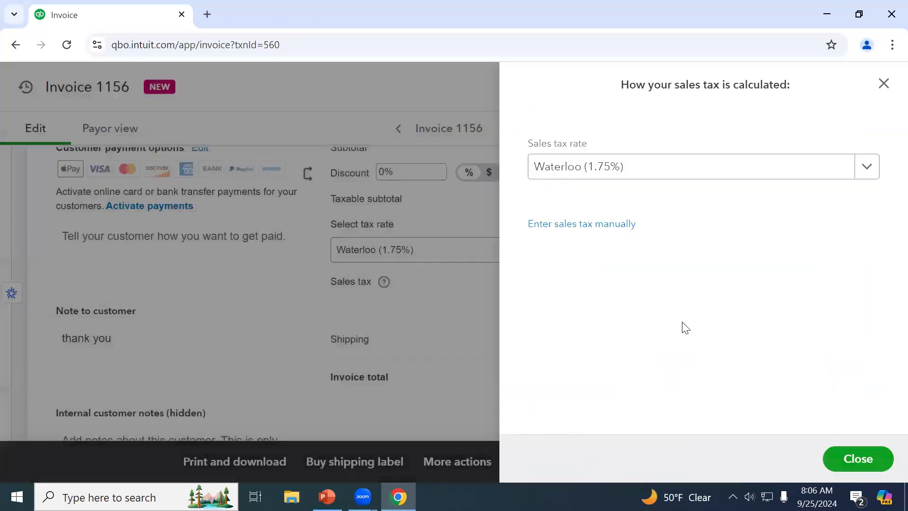
# Try repeatedly to add a custom rate from the tax calculation panel's rate list
pyautogui.click(681, 167)
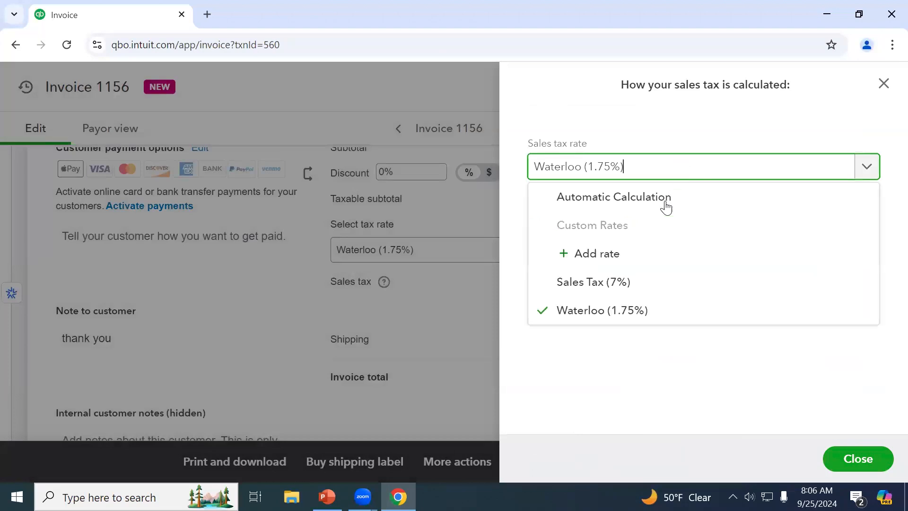
pyautogui.click(638, 261)
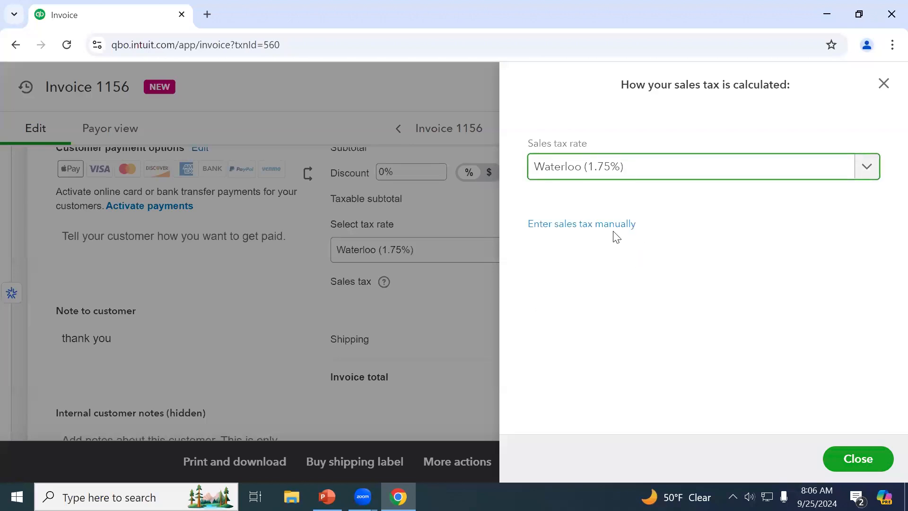
pyautogui.click(638, 175)
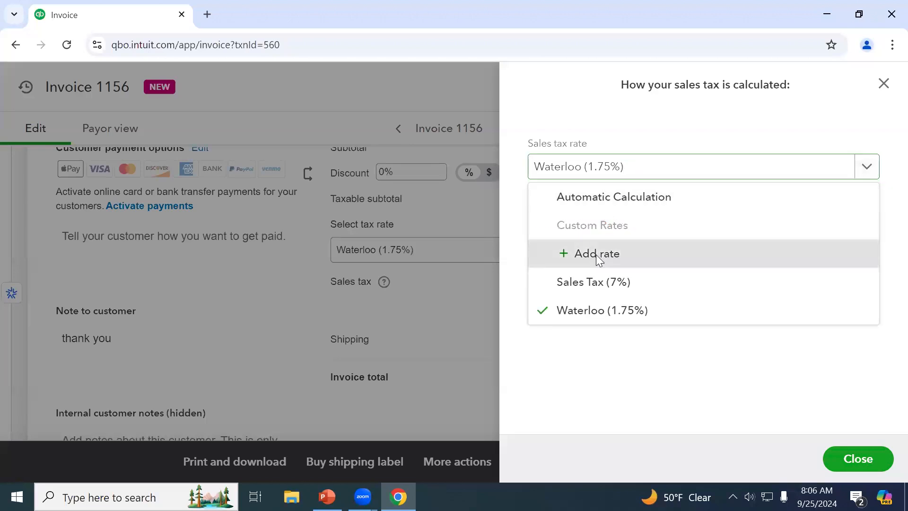
pyautogui.click(597, 259)
pyautogui.click(629, 174)
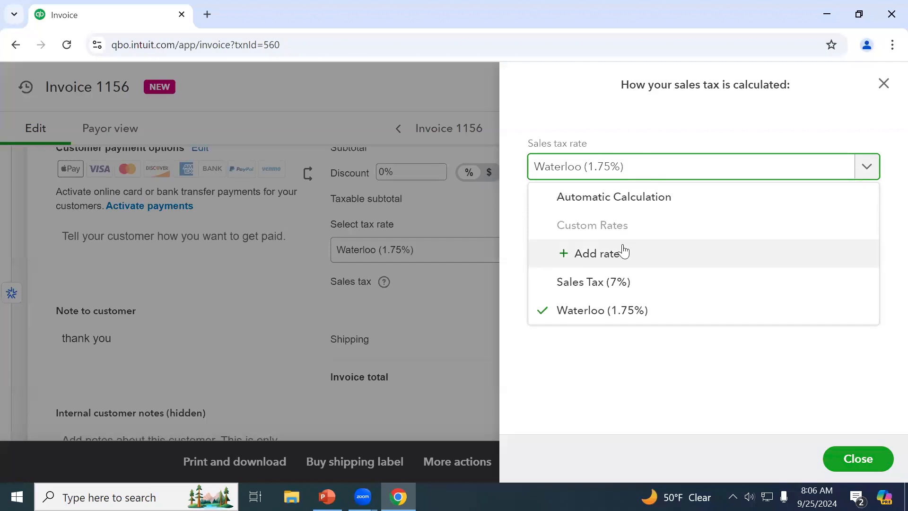
pyautogui.click(634, 261)
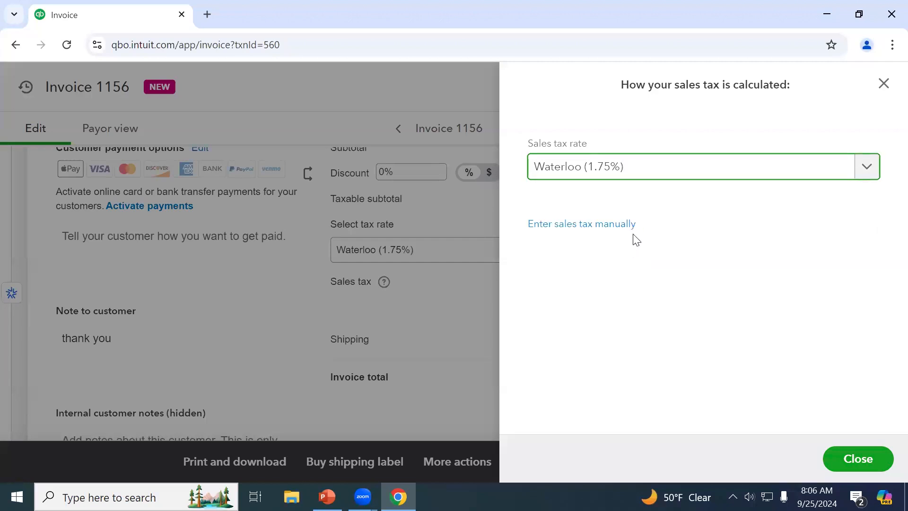
# Close the tax panel, retry Add rate from the invoice's tax list, then reload the page
pyautogui.click(884, 84)
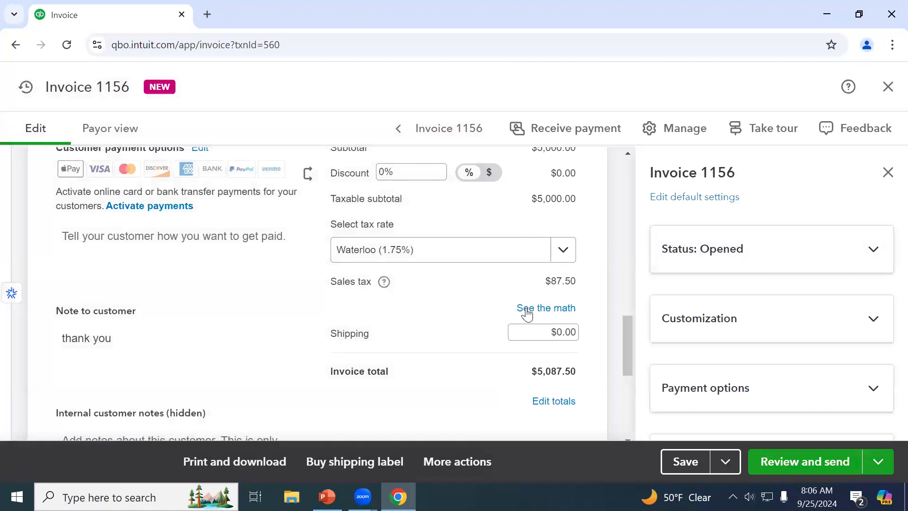
pyautogui.click(527, 312)
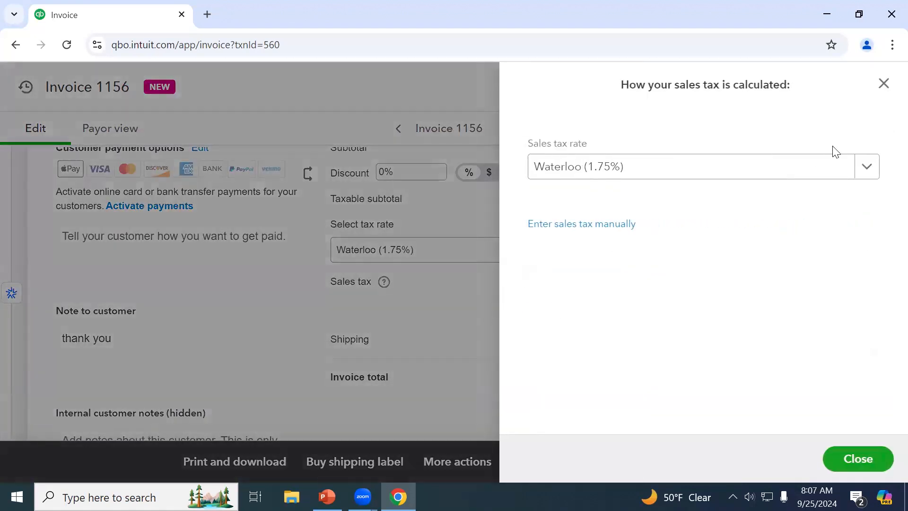
pyautogui.click(881, 88)
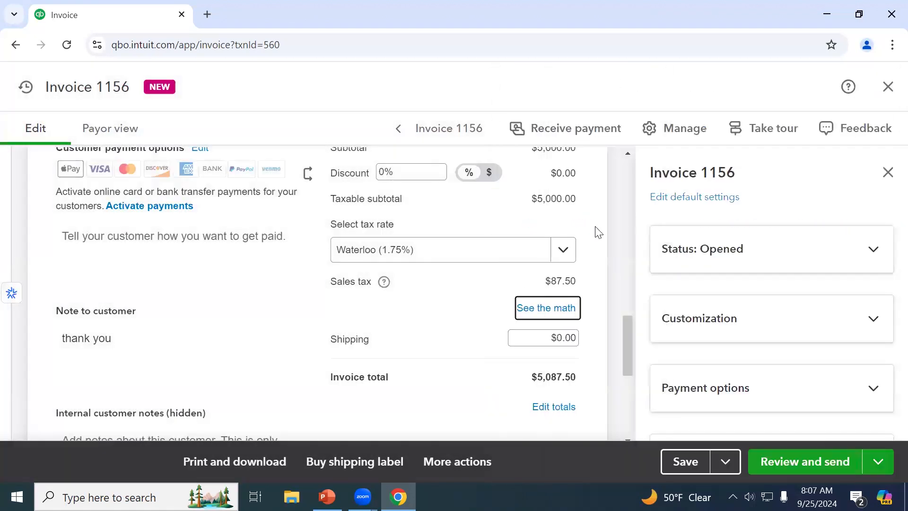
pyautogui.click(444, 258)
pyautogui.click(421, 341)
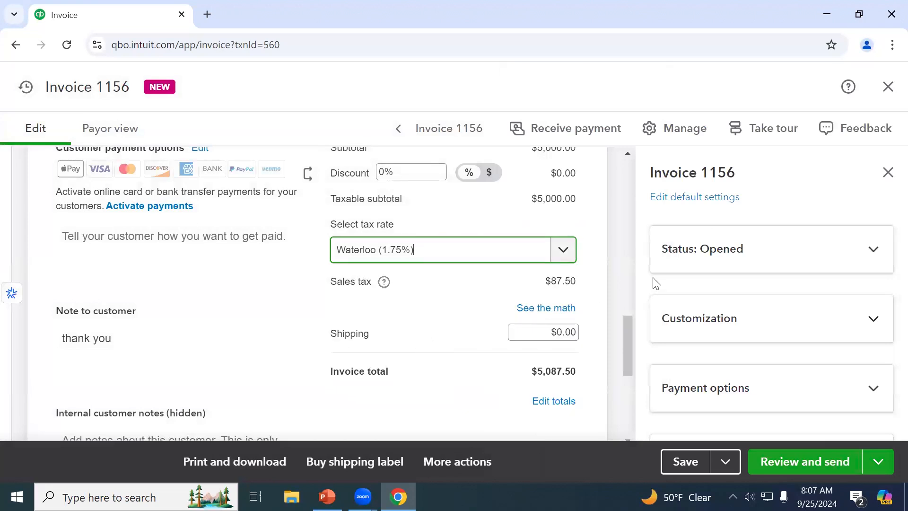
pyautogui.click(541, 257)
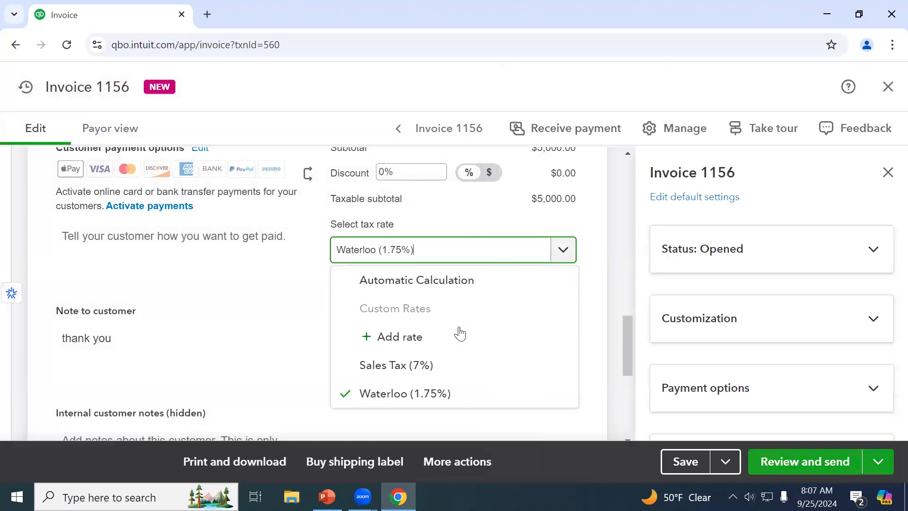
pyautogui.click(413, 340)
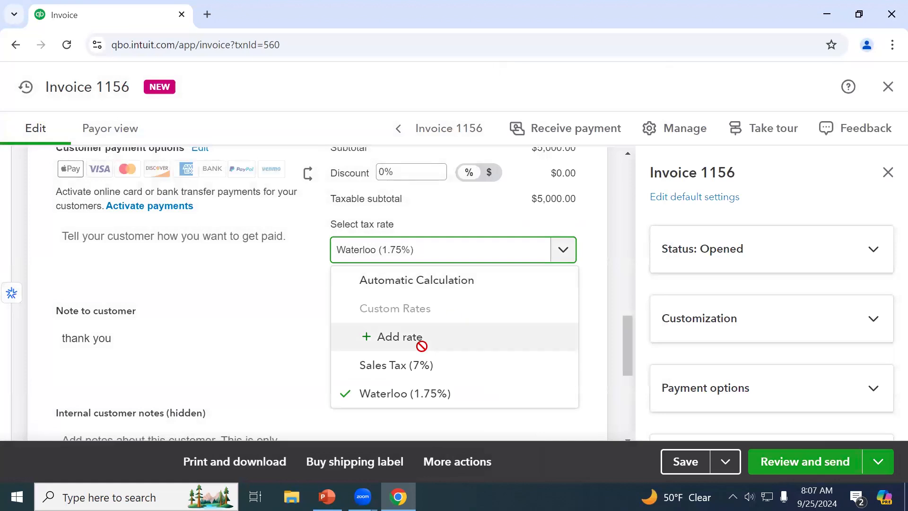
pyautogui.click(65, 46)
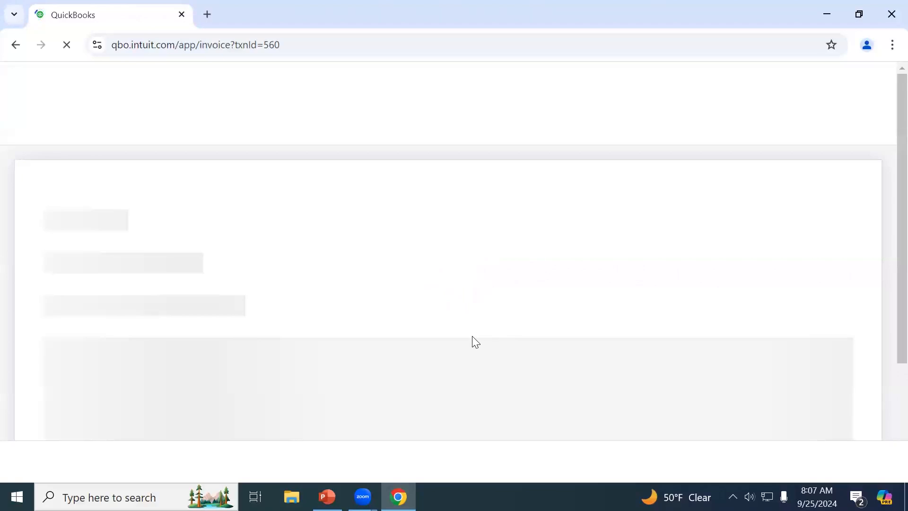
# Start a combined custom tax rate named NE from invoice 1156's tax rate list
pyautogui.scroll(-10, 475, 342)
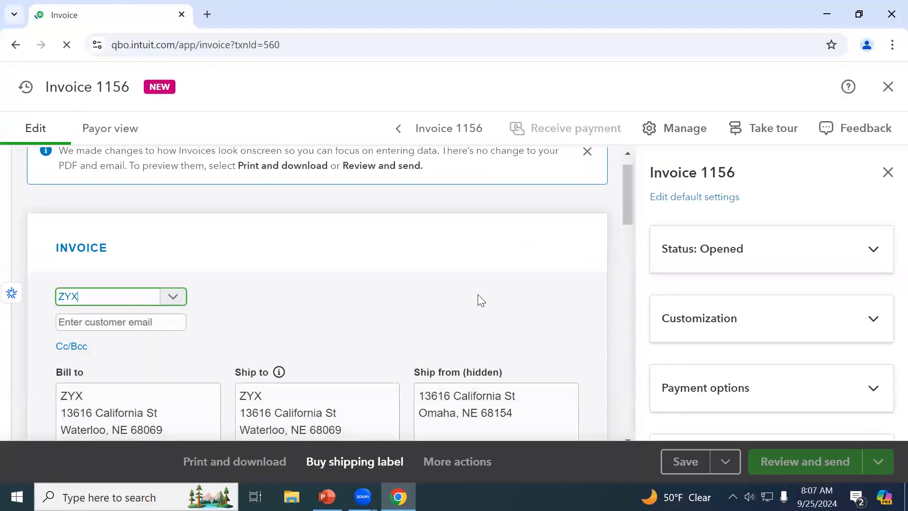
pyautogui.scroll(-10, 509, 287)
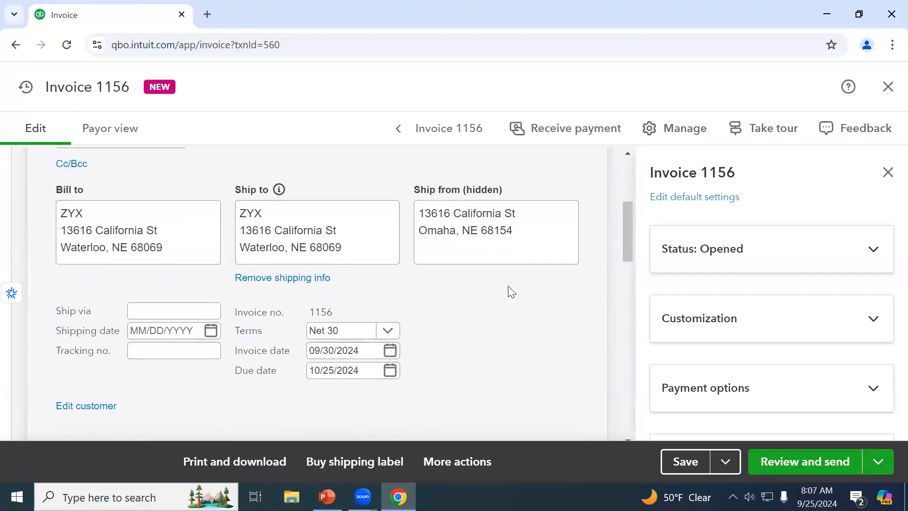
pyautogui.scroll(-3, 511, 292)
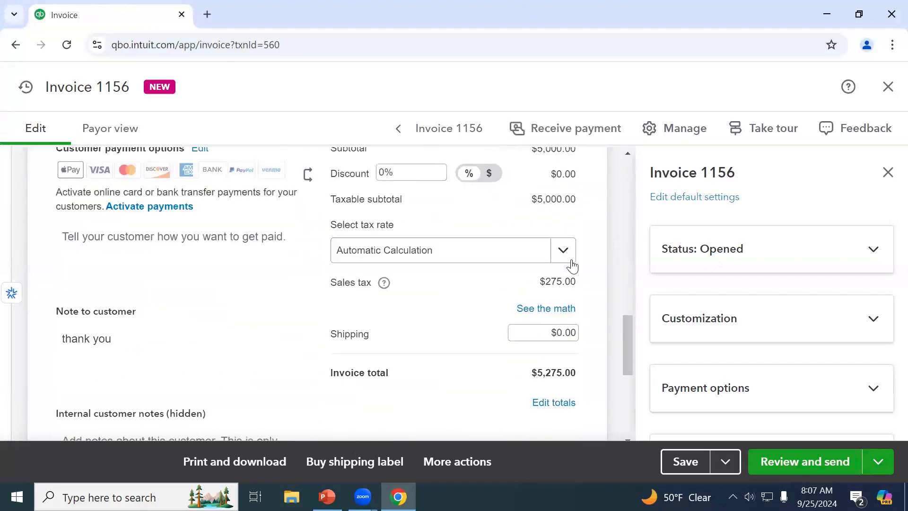
pyautogui.click(565, 255)
pyautogui.click(458, 335)
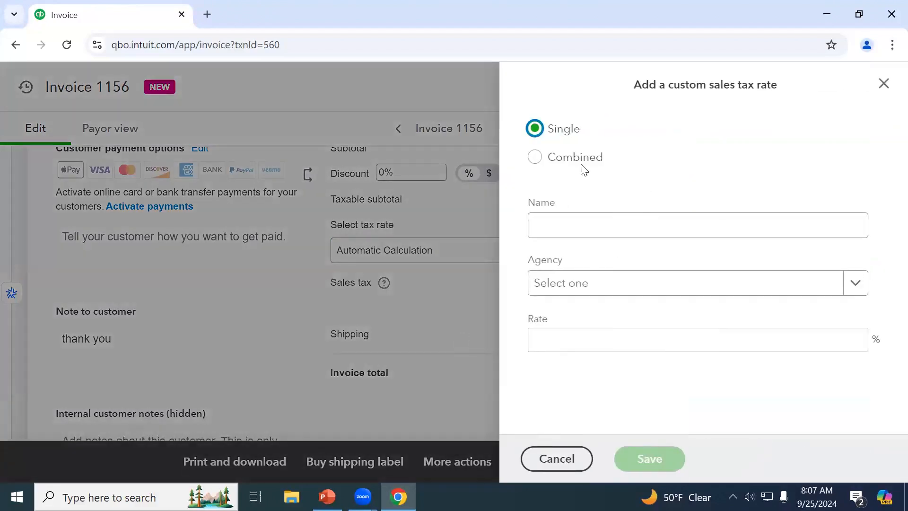
pyautogui.click(574, 165)
pyautogui.click(575, 217)
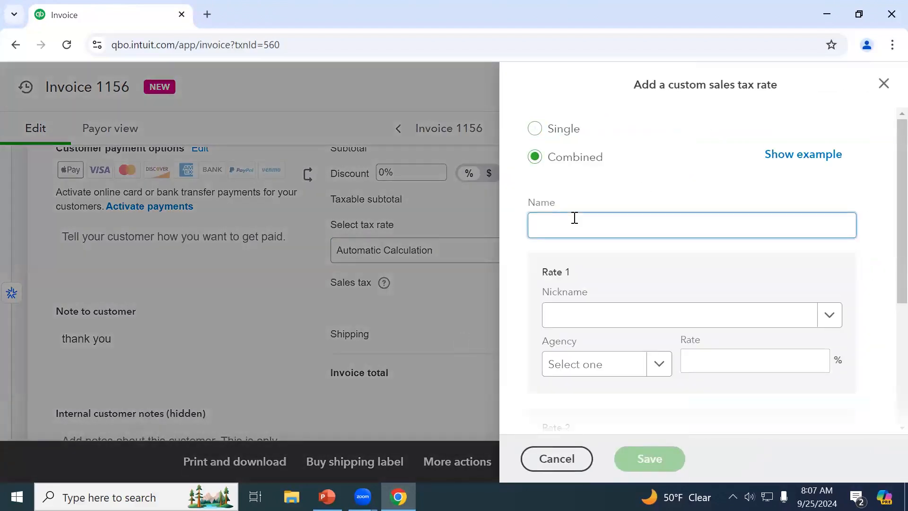
# Set the first component to 5% under Nebraska Department of Revenue
pyautogui.press('Tab')
pyautogui.press('Tab')
pyautogui.write('neb')
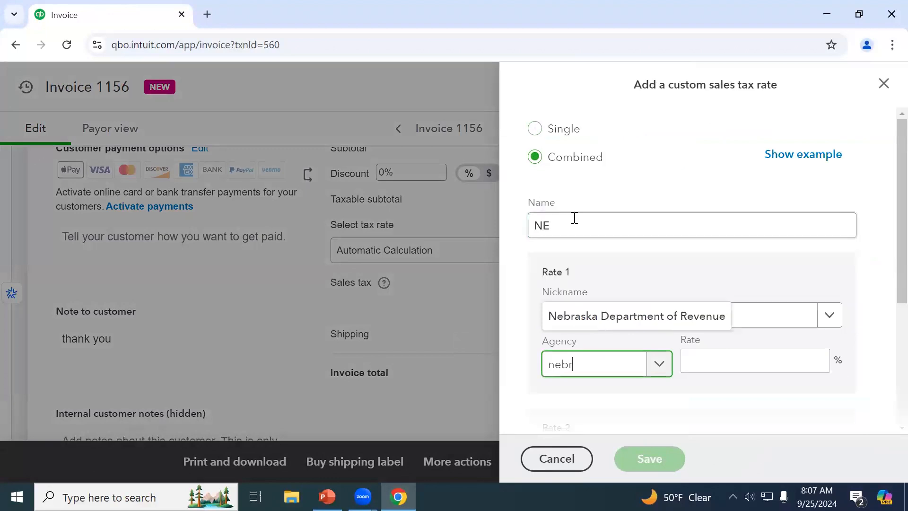
pyautogui.write('r')
pyautogui.click(640, 323)
pyautogui.click(700, 363)
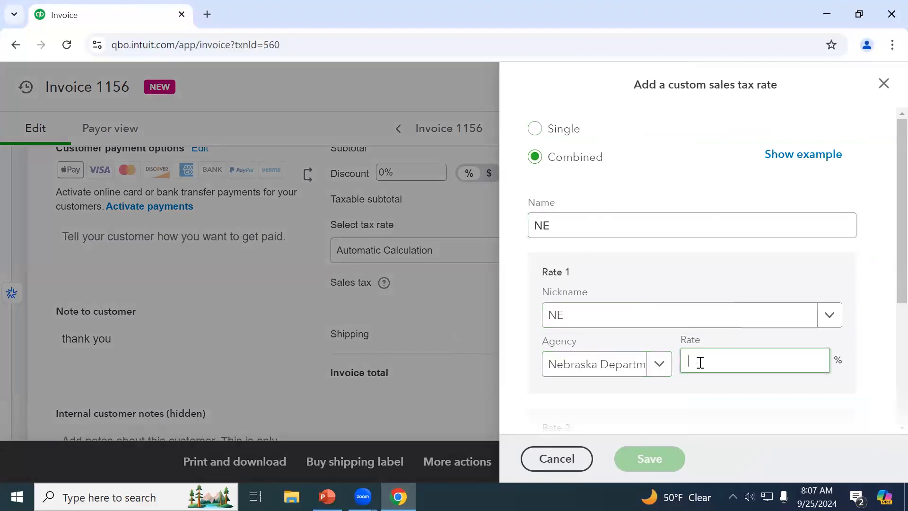
pyautogui.write('5')
pyautogui.press('Tab')
# Add a second component Wateroo at 1.75% under Nebraska Department of Revenue and save the 6.75% rate
pyautogui.write('W')
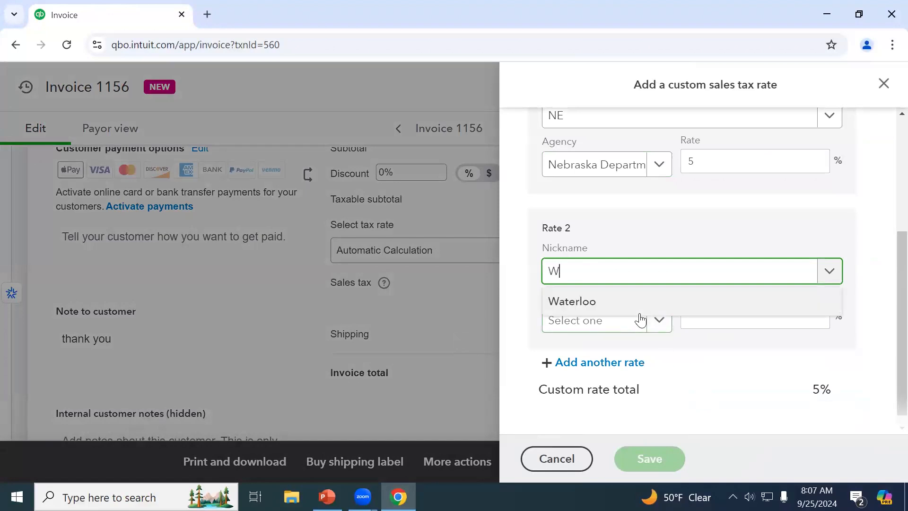
pyautogui.write('ateroo')
pyautogui.click(641, 320)
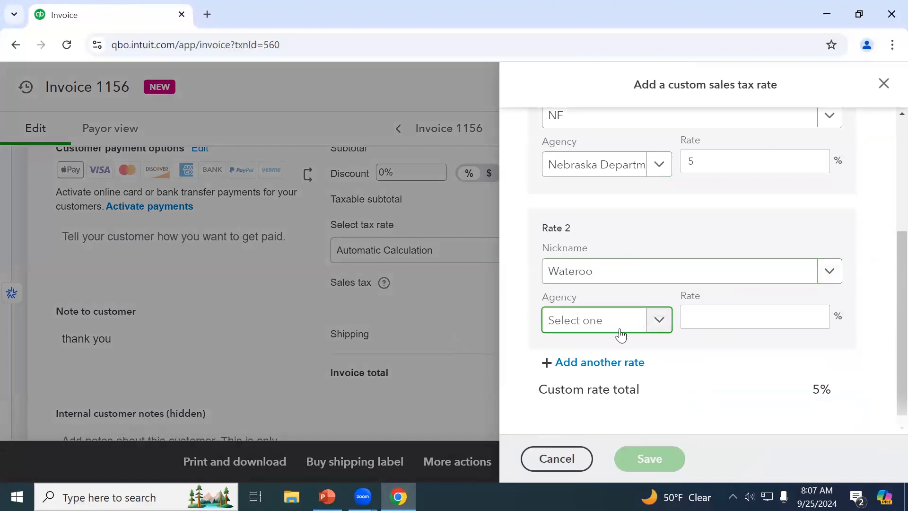
pyautogui.write('ne')
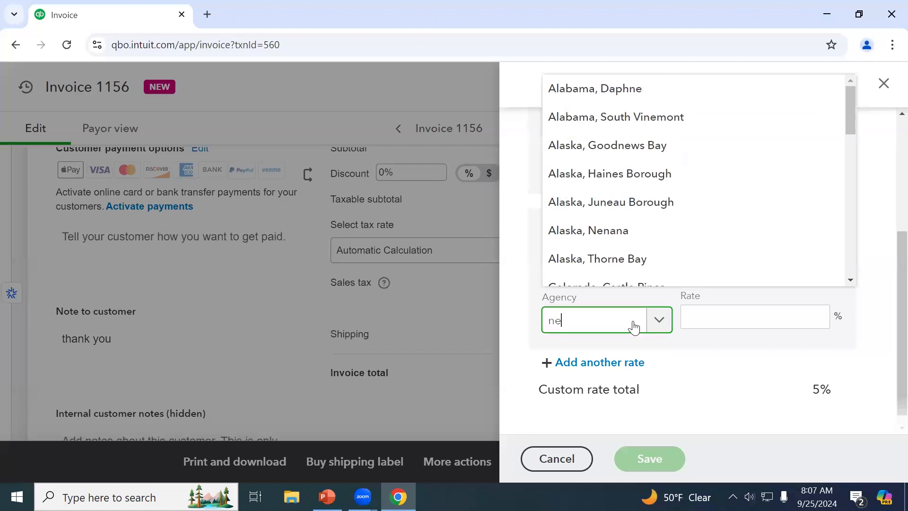
pyautogui.write('bras')
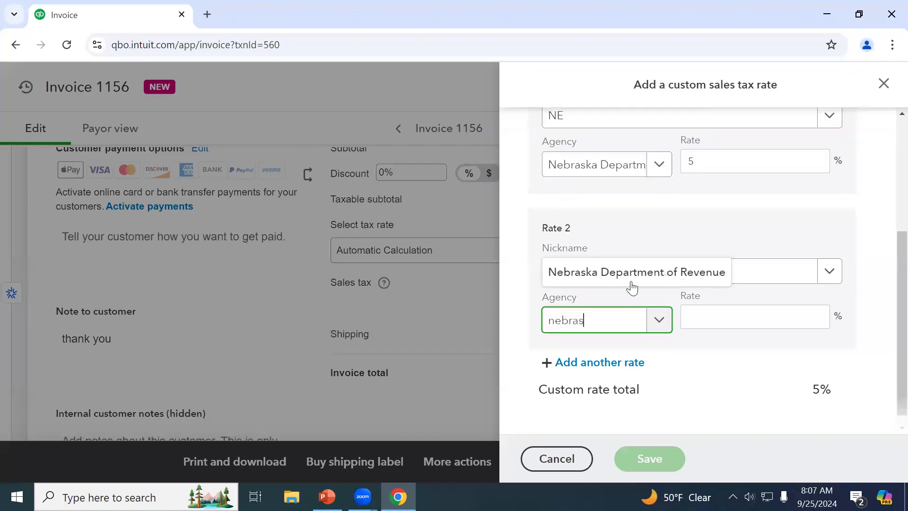
pyautogui.click(635, 273)
pyautogui.click(721, 325)
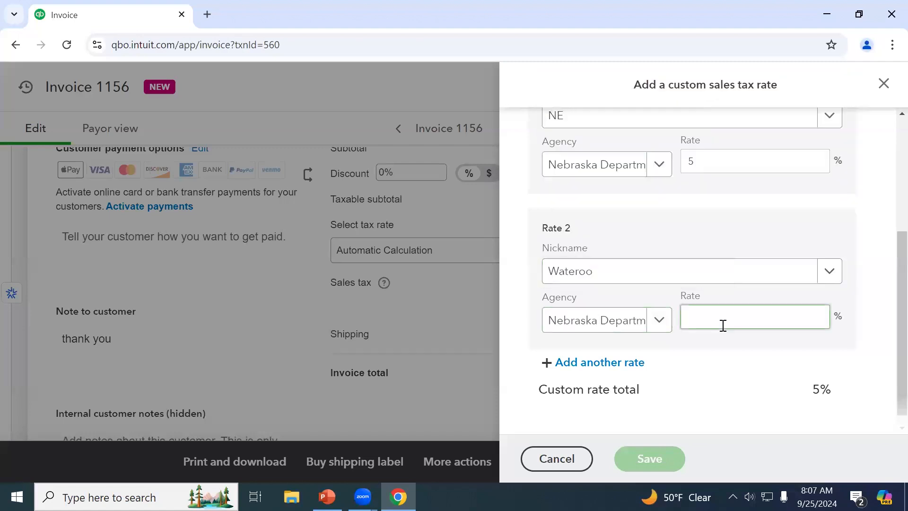
pyautogui.press('Tab')
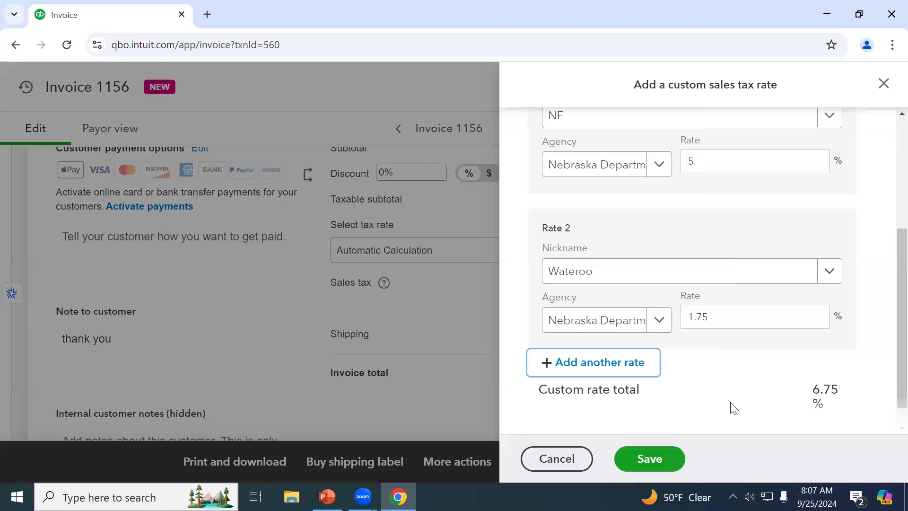
pyautogui.scroll(-1, 731, 408)
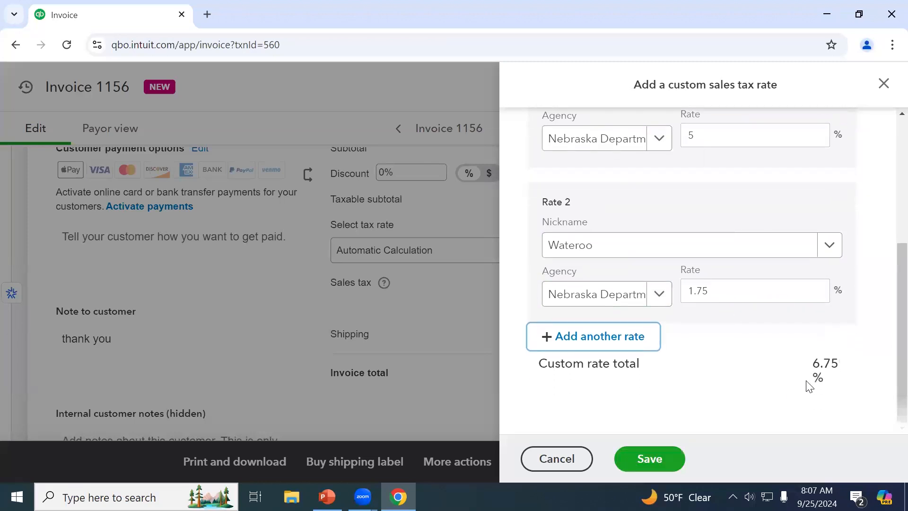
pyautogui.click(663, 457)
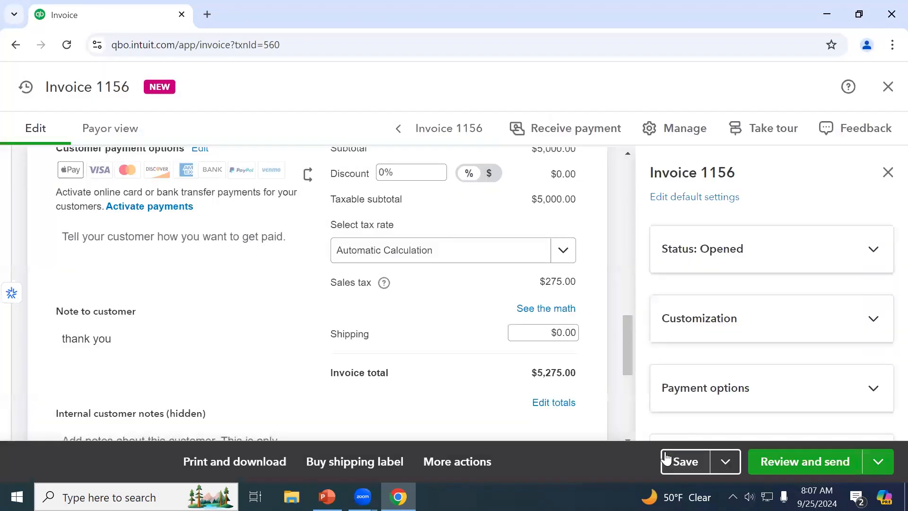
# Check invoice 1156's NE (6.75%) tax math of $337.50, then close the invoice to return home
pyautogui.click(523, 310)
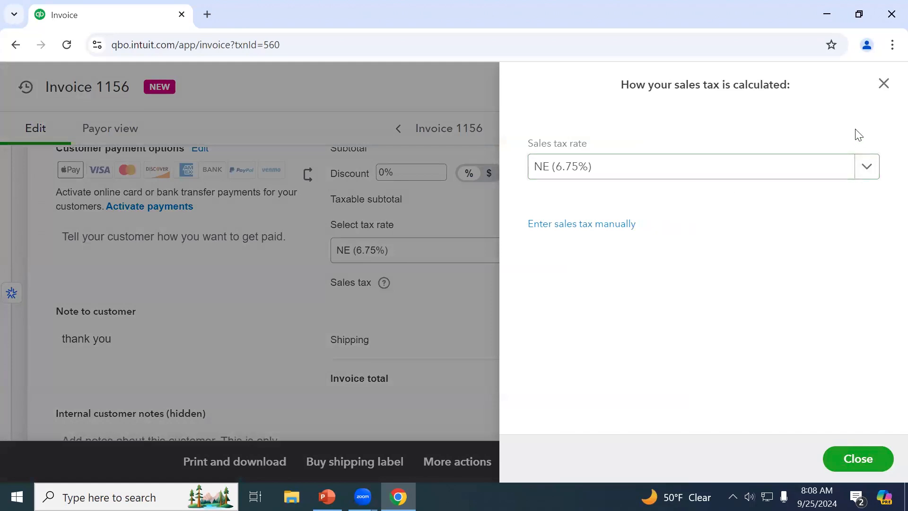
pyautogui.click(883, 84)
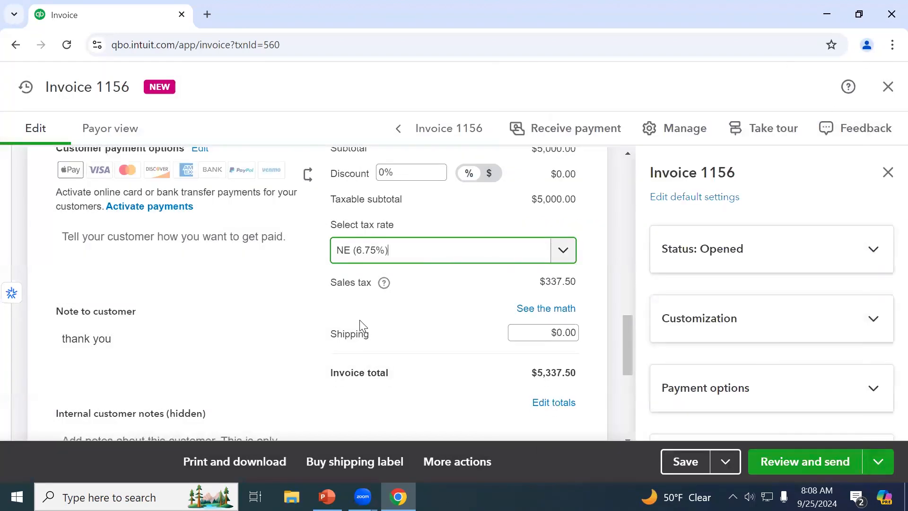
pyautogui.click(888, 87)
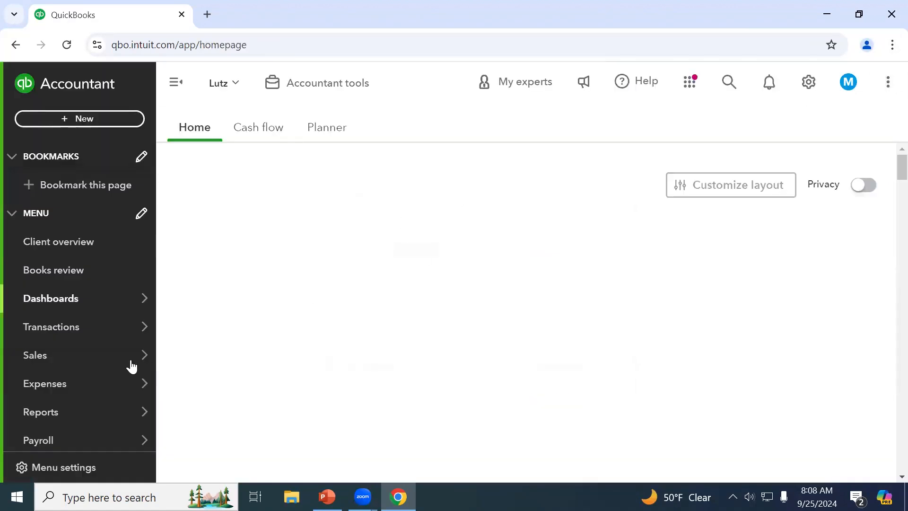
# Open the sales tax center from the Taxes menu
pyautogui.scroll(-2, 97, 367)
pyautogui.moveTo(95, 405)
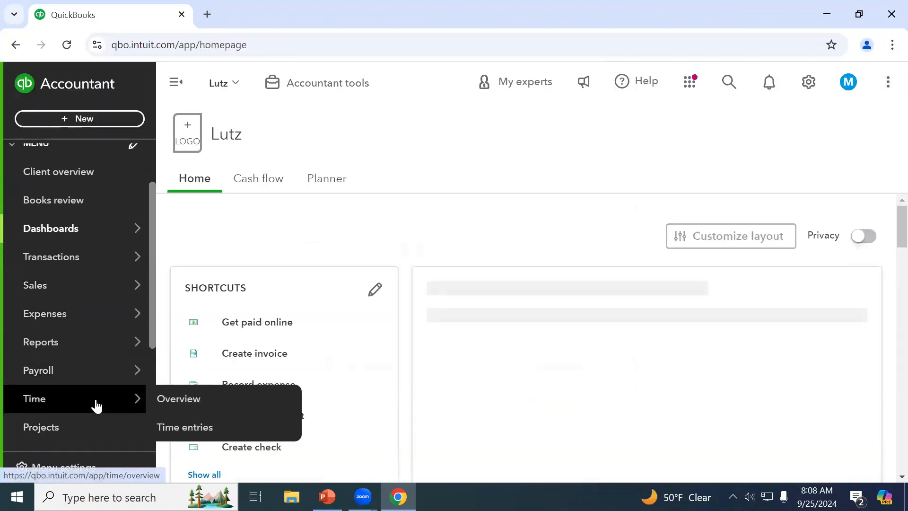
pyautogui.scroll(-4, 72, 358)
pyautogui.moveTo(73, 344)
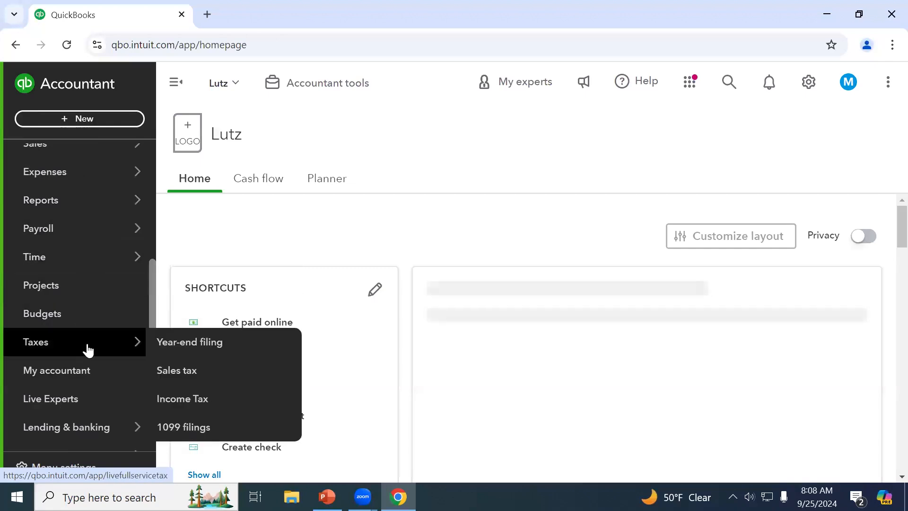
pyautogui.click(211, 369)
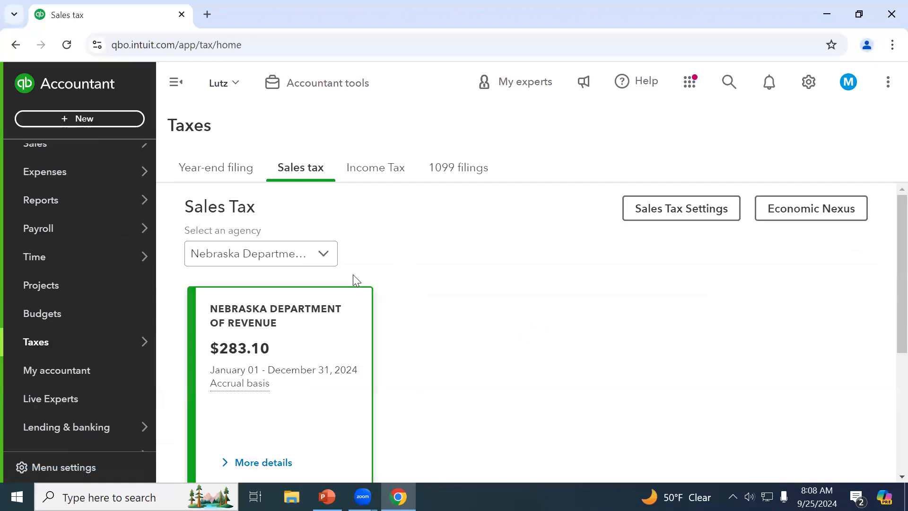
# Expand the Nebraska Department of Revenue's details and review its $283.10 filing breakdown
pyautogui.scroll(-1, 312, 374)
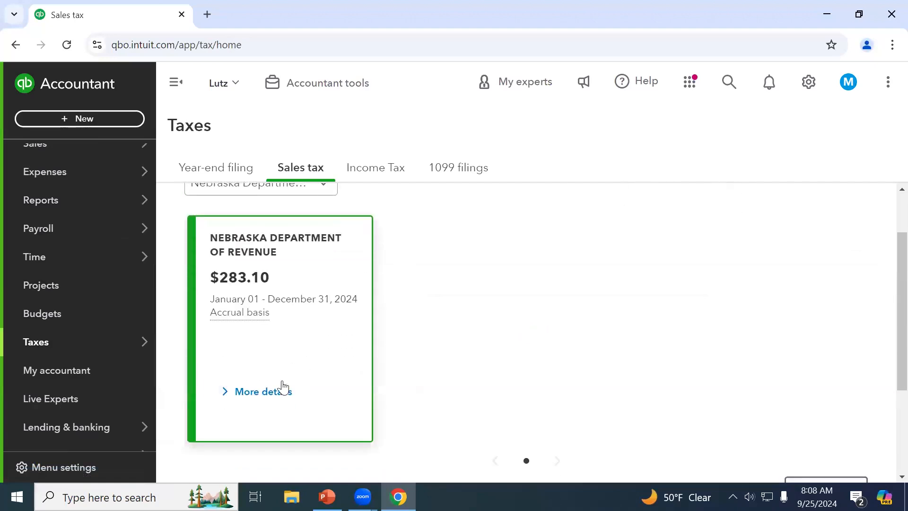
pyautogui.click(268, 392)
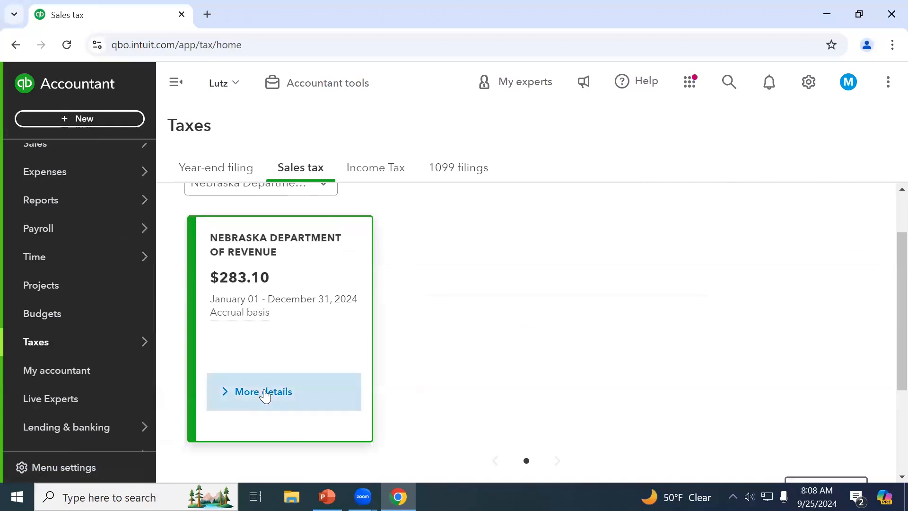
pyautogui.scroll(-1, 284, 383)
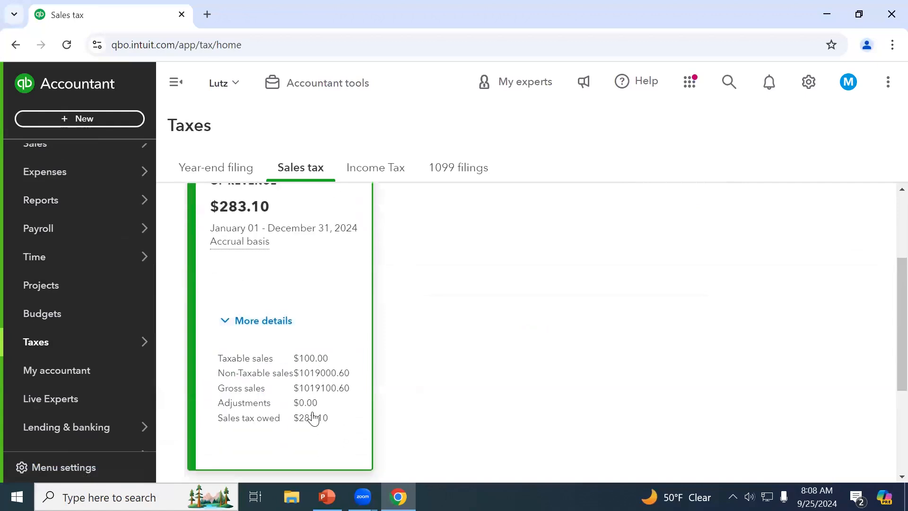
pyautogui.scroll(-2, 309, 427)
pyautogui.scroll(-1, 311, 429)
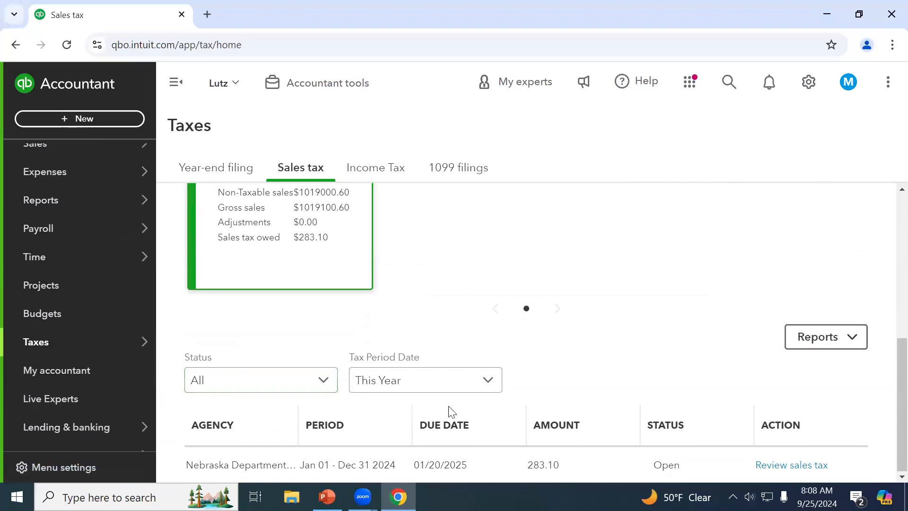
pyautogui.scroll(5, 449, 410)
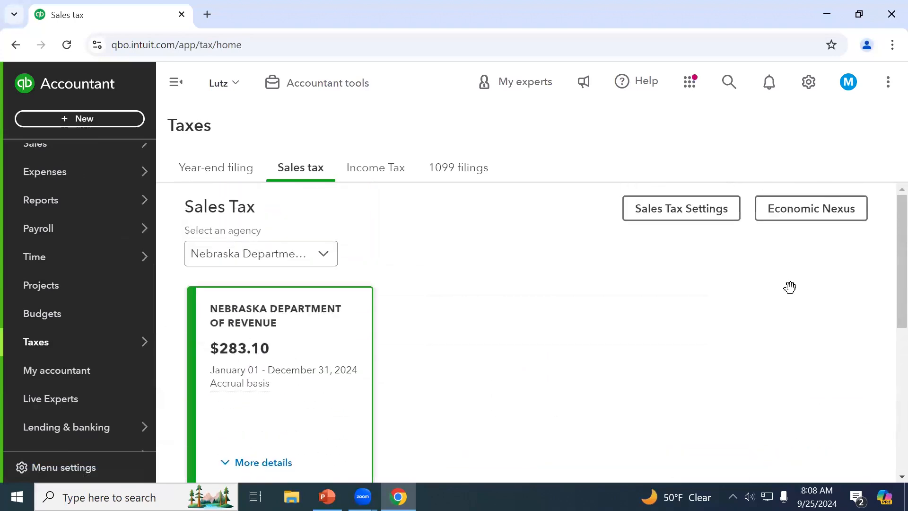
# Open Sales Tax Settings and find NE (combined) 6.75% among the custom rates
pyautogui.click(699, 216)
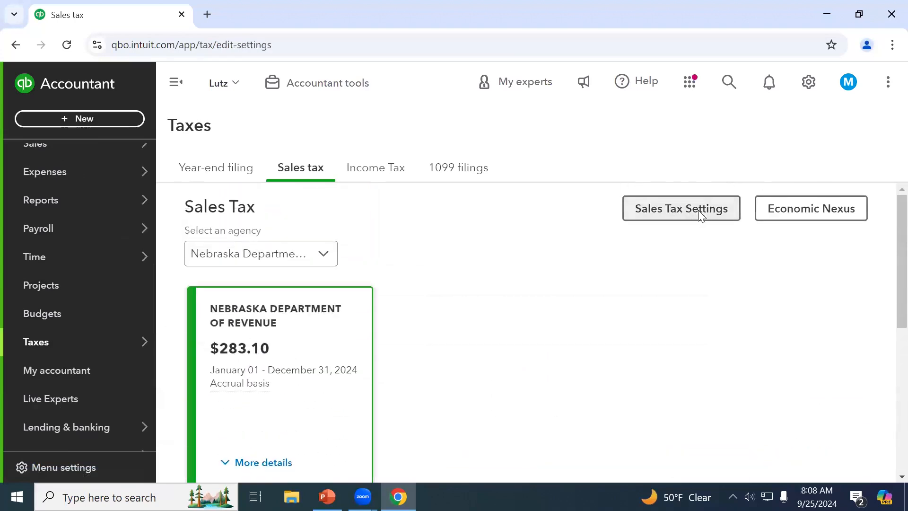
pyautogui.scroll(-2, 634, 285)
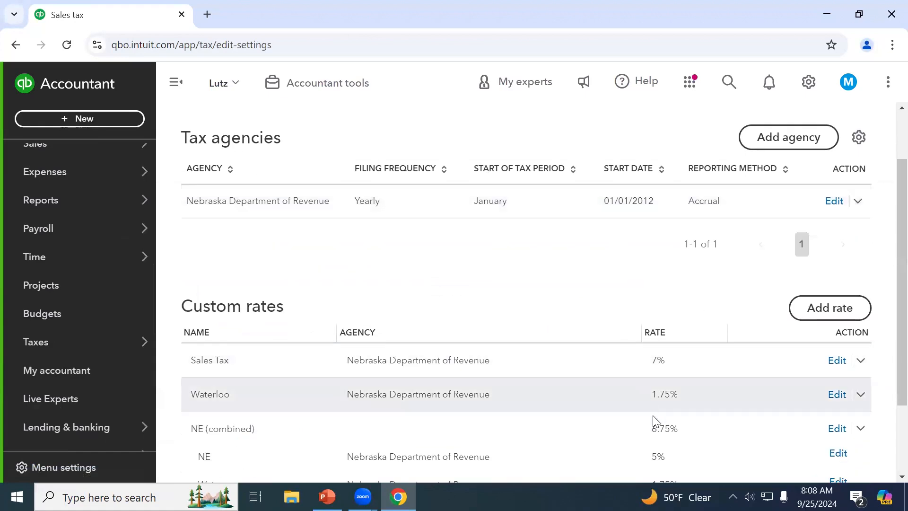
pyautogui.scroll(-1, 654, 423)
pyautogui.scroll(-1, 655, 421)
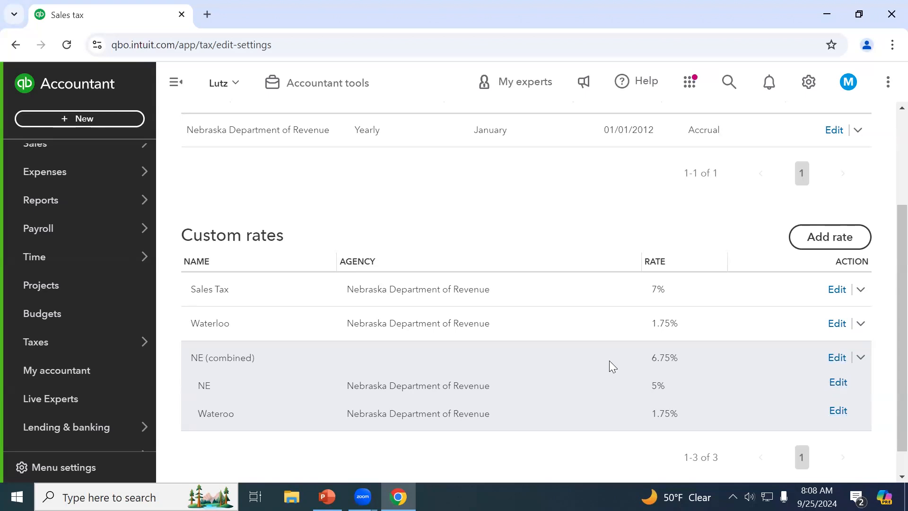
pyautogui.scroll(3, 610, 361)
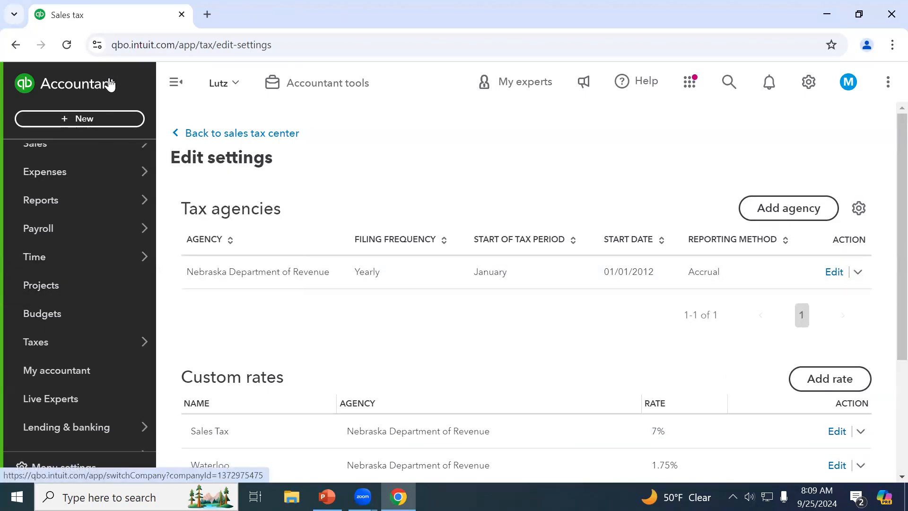
pyautogui.click(71, 118)
pyautogui.click(46, 205)
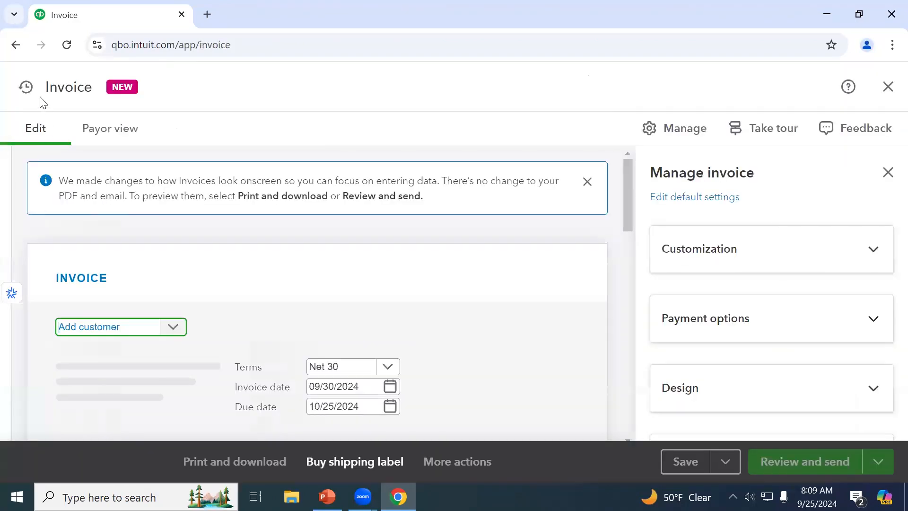
pyautogui.click(27, 97)
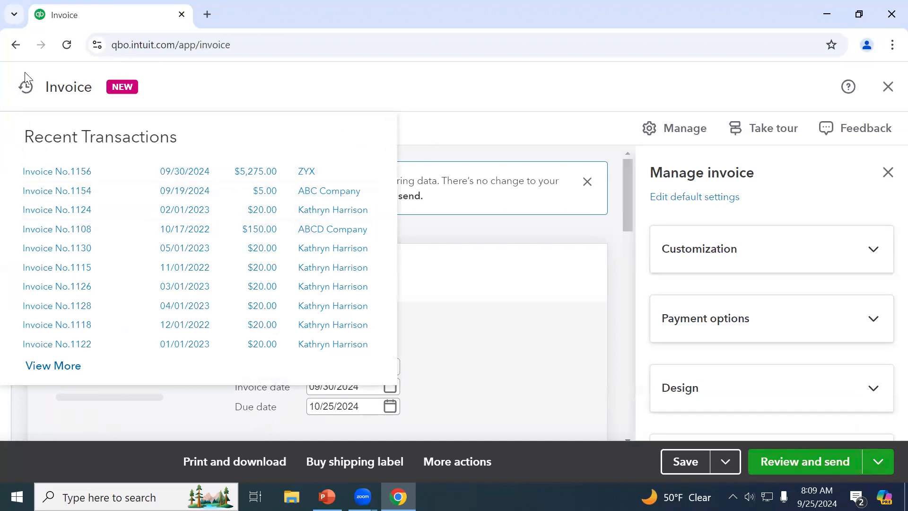
pyautogui.click(311, 175)
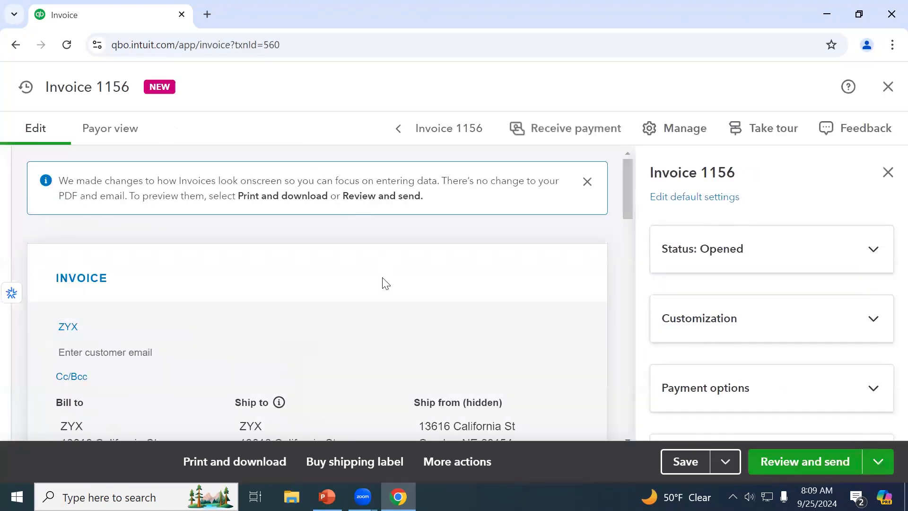
pyautogui.scroll(-3, 384, 284)
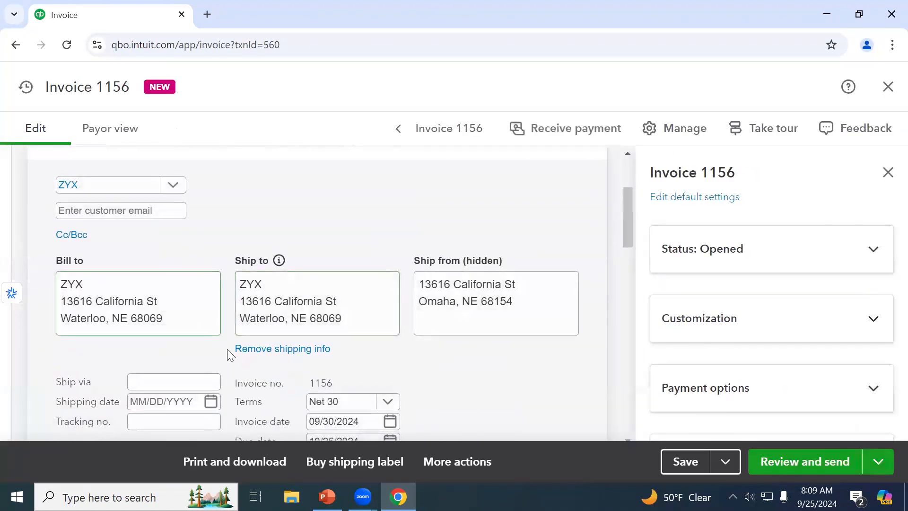
pyautogui.scroll(-12, 227, 349)
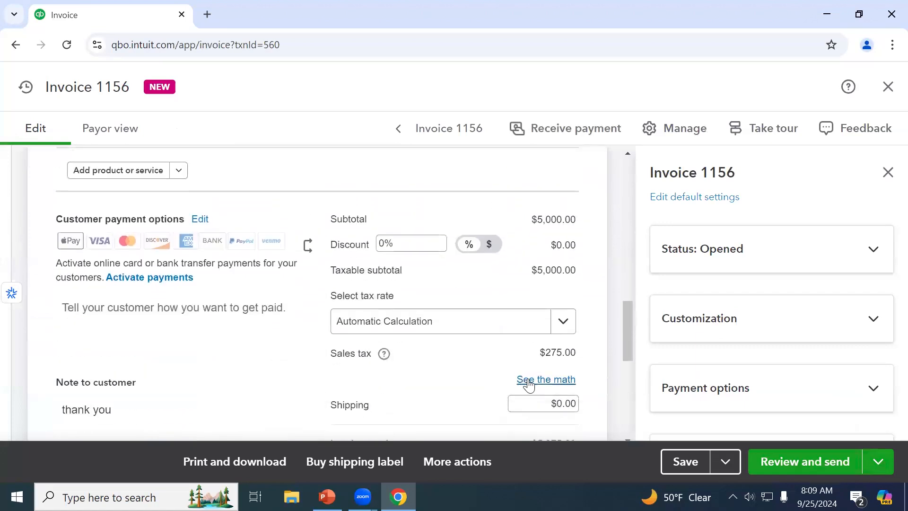
pyautogui.click(542, 382)
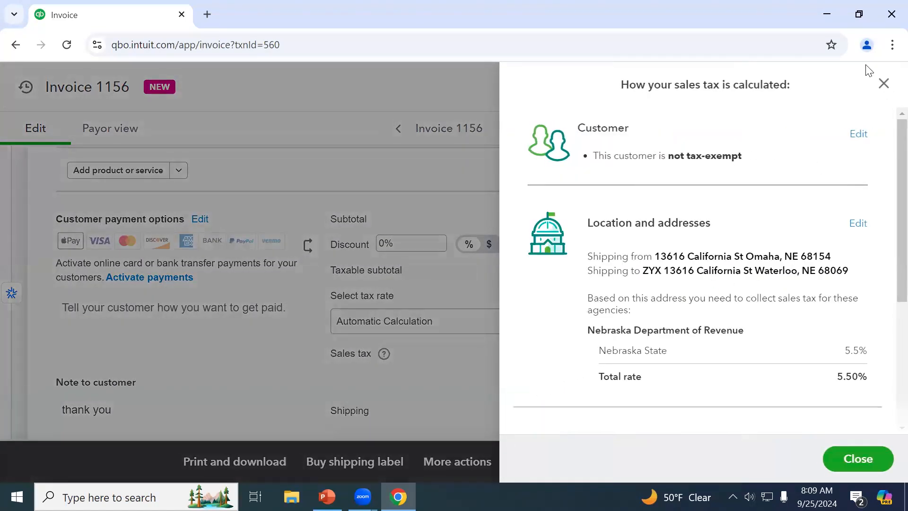
pyautogui.scroll(-3, 819, 250)
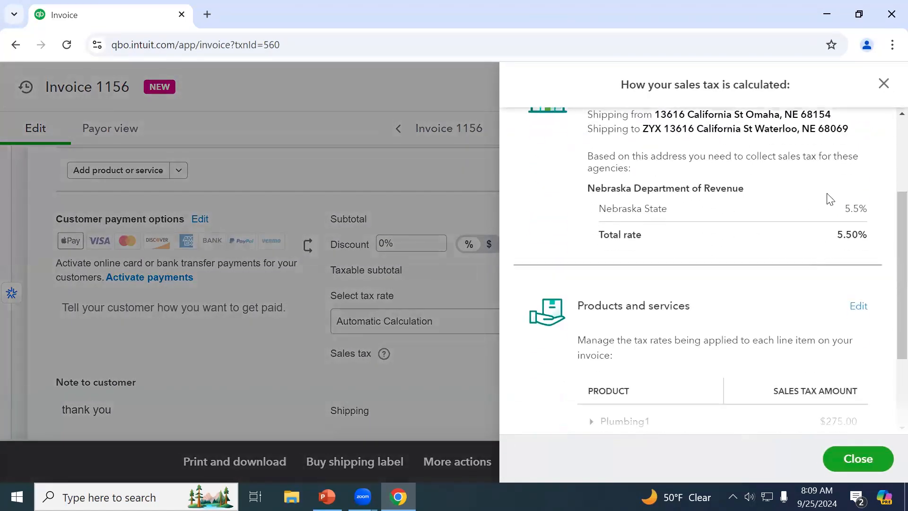
pyautogui.scroll(-3, 837, 170)
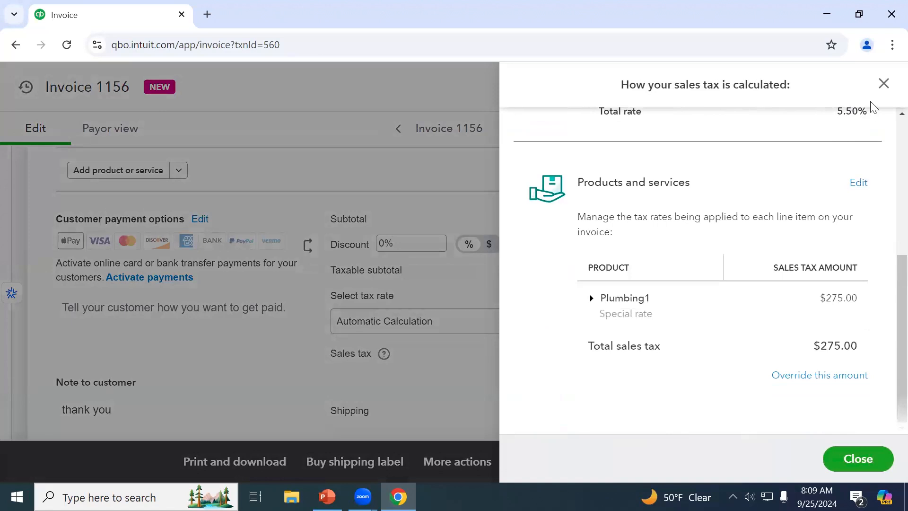
pyautogui.click(883, 84)
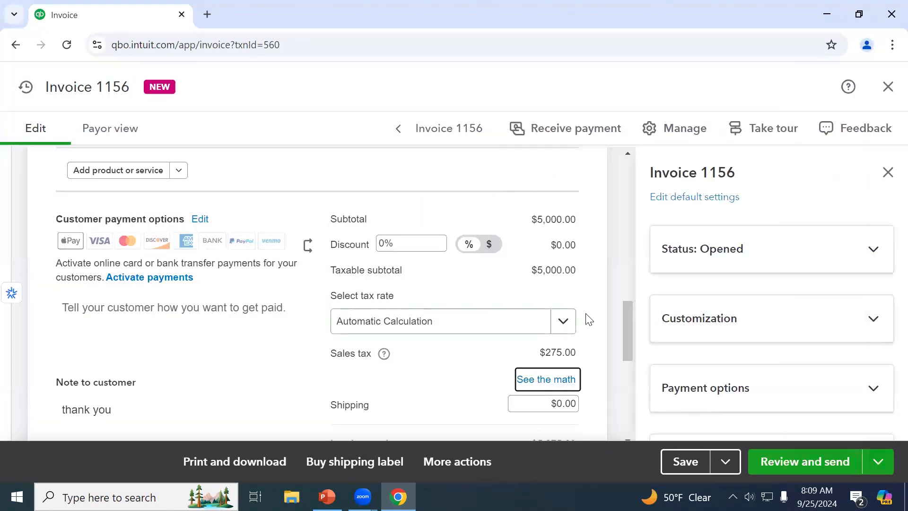
# Apply the NE (6.75%) tax rate to invoice 1156
pyautogui.click(566, 325)
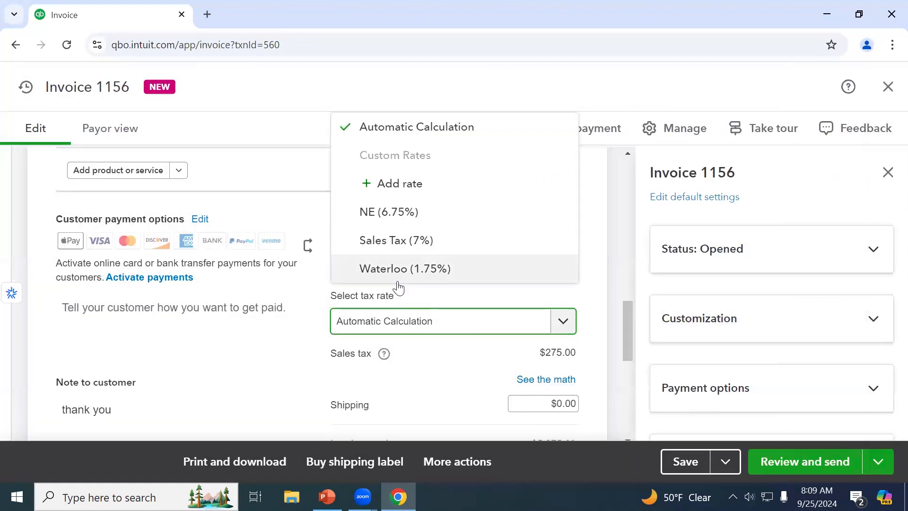
pyautogui.click(421, 213)
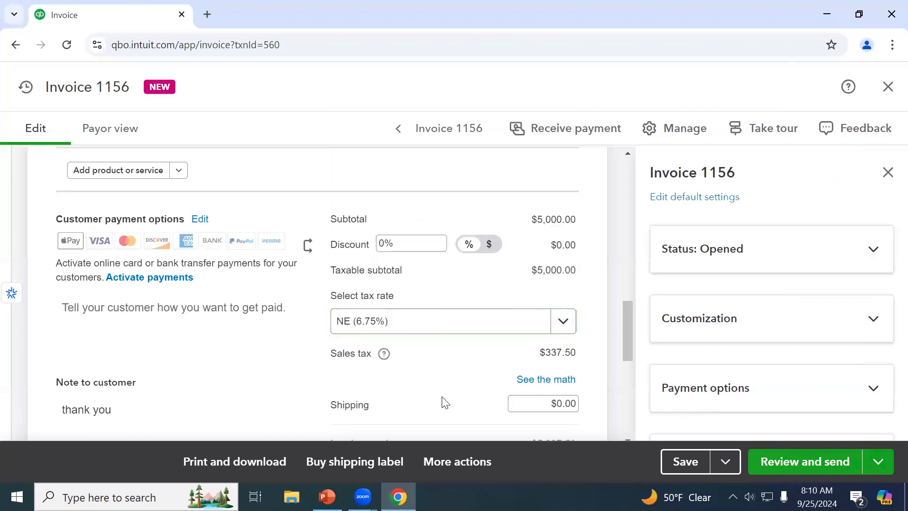
pyautogui.scroll(-6, 444, 402)
pyautogui.scroll(3, 445, 402)
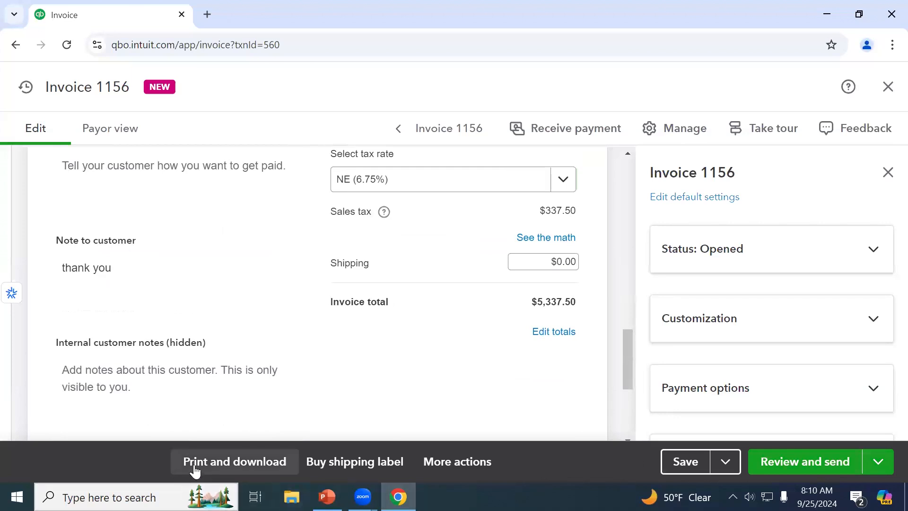
# Generate a printable PDF of invoice 1156, review it, and return to the invoice editor
pyautogui.click(241, 466)
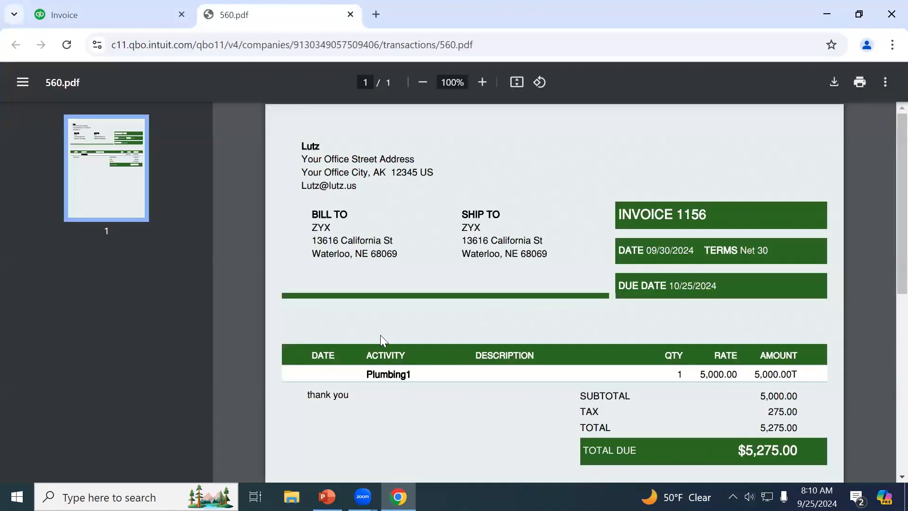
pyautogui.scroll(-3, 380, 334)
pyautogui.scroll(3, 380, 335)
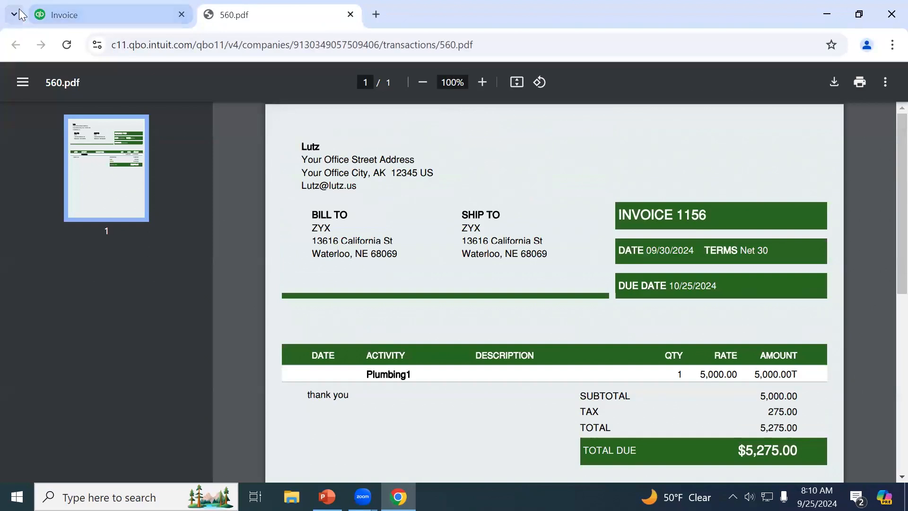
pyautogui.click(69, 8)
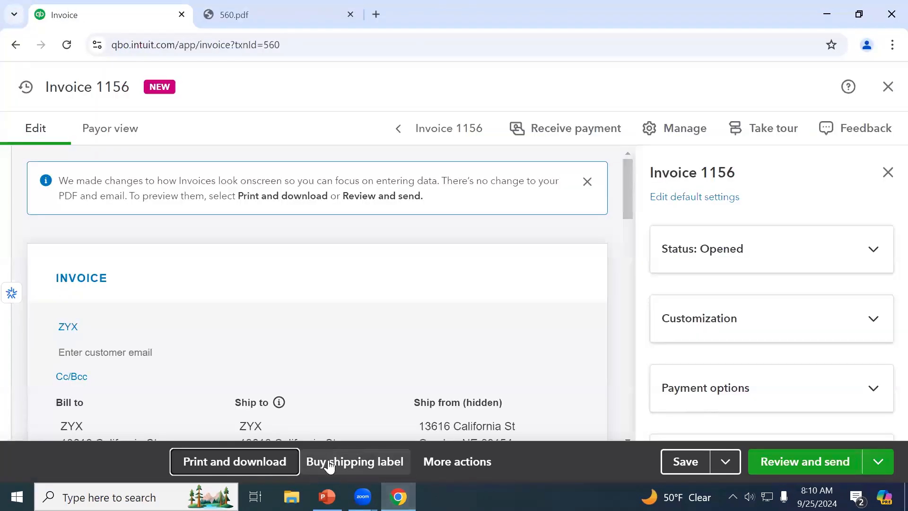
pyautogui.click(367, 465)
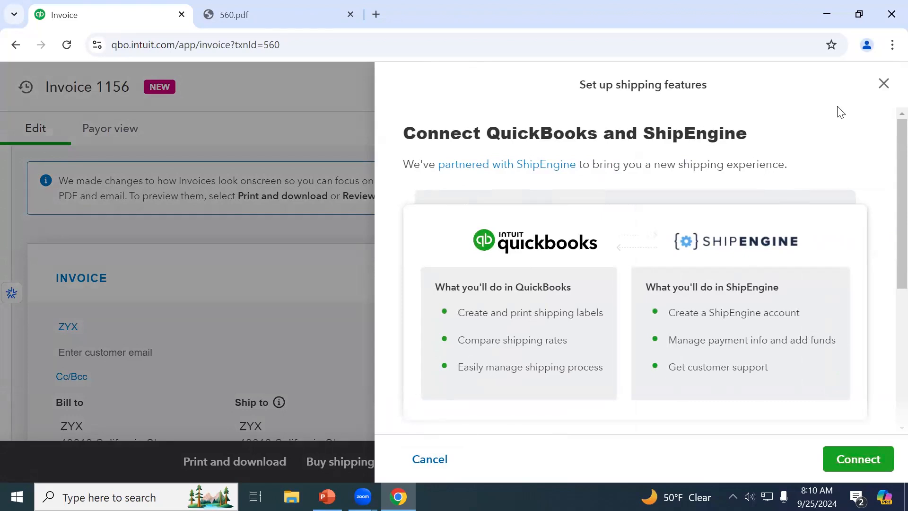
pyautogui.scroll(-4, 778, 299)
pyautogui.scroll(5, 778, 302)
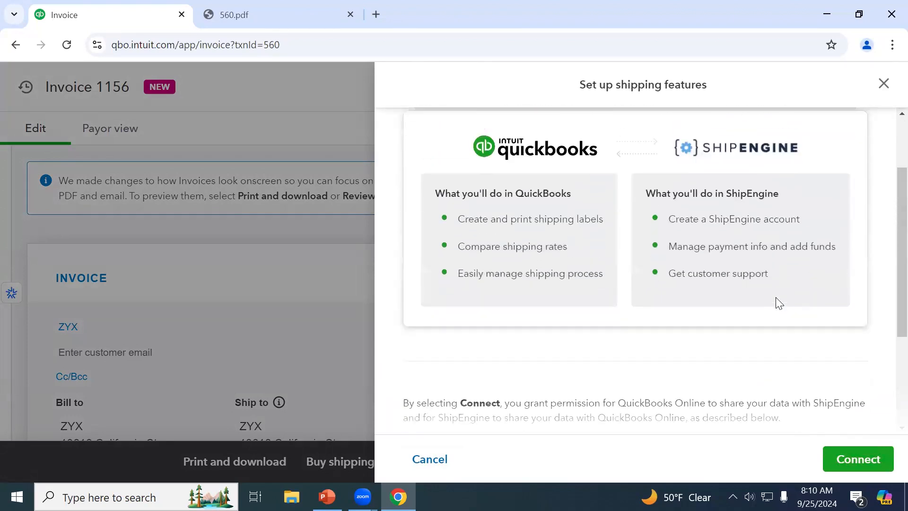
pyautogui.click(884, 84)
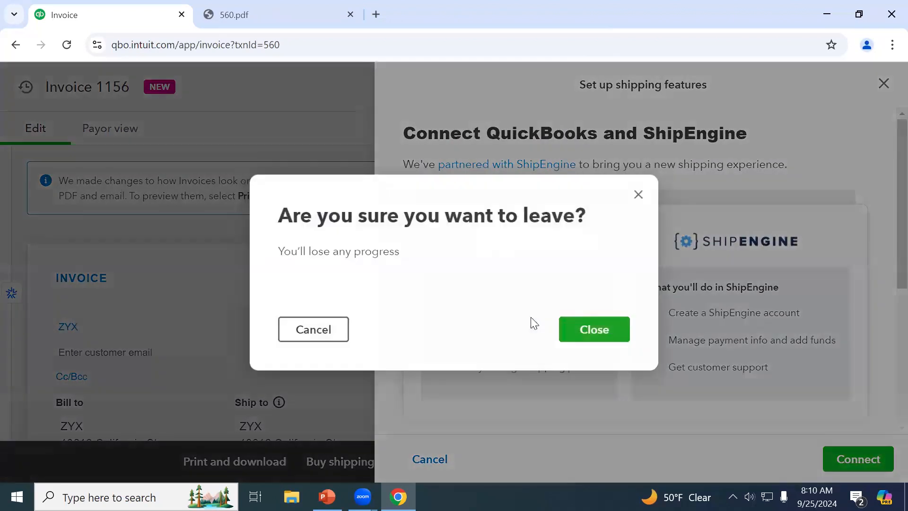
pyautogui.click(617, 337)
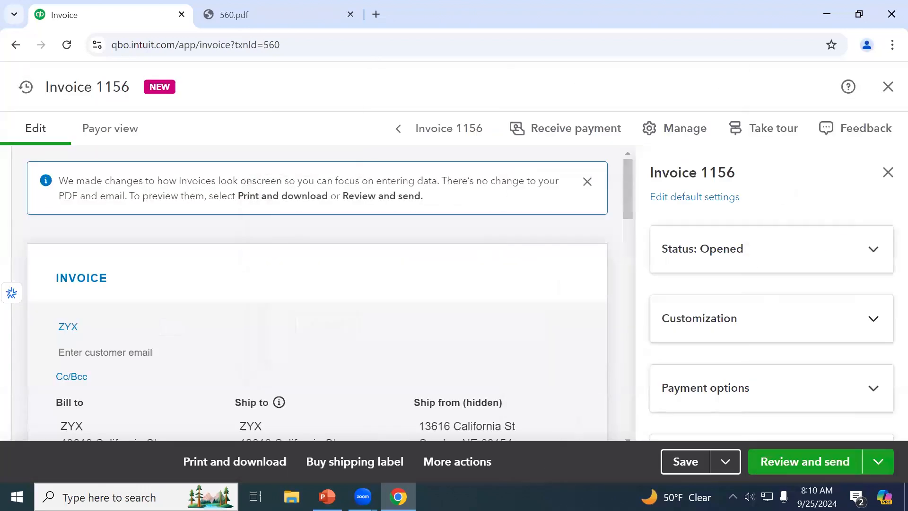
pyautogui.click(471, 464)
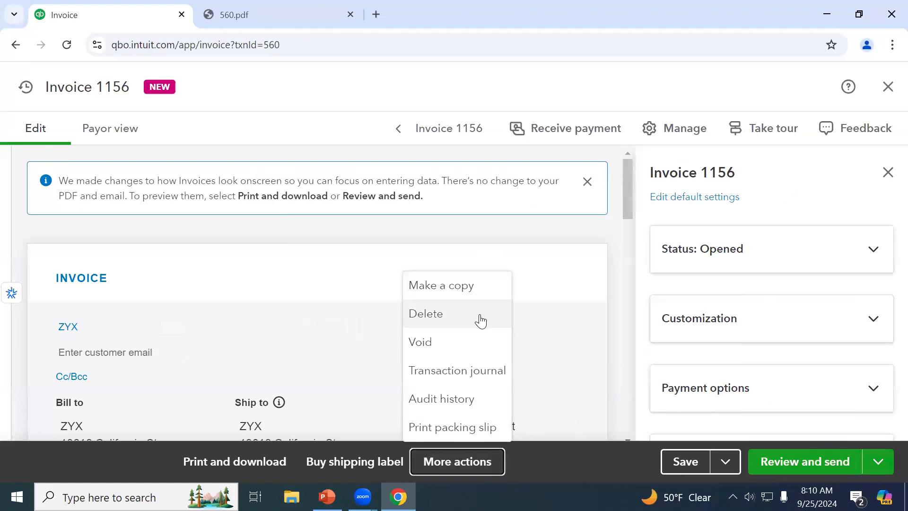
# View invoice 1156's transaction journal and scroll across its Accounts Receivable, Sales and tax lines
pyautogui.click(474, 374)
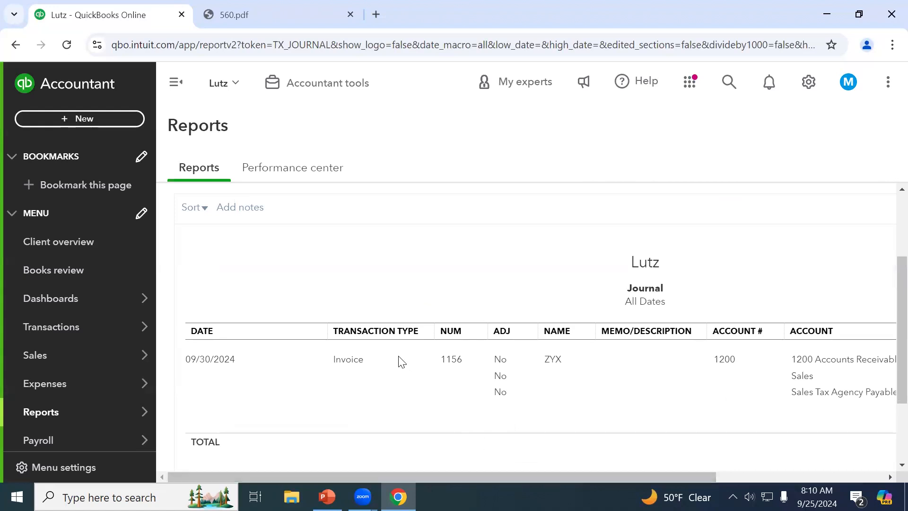
pyautogui.moveTo(666, 476); pyautogui.dragTo(827, 458)
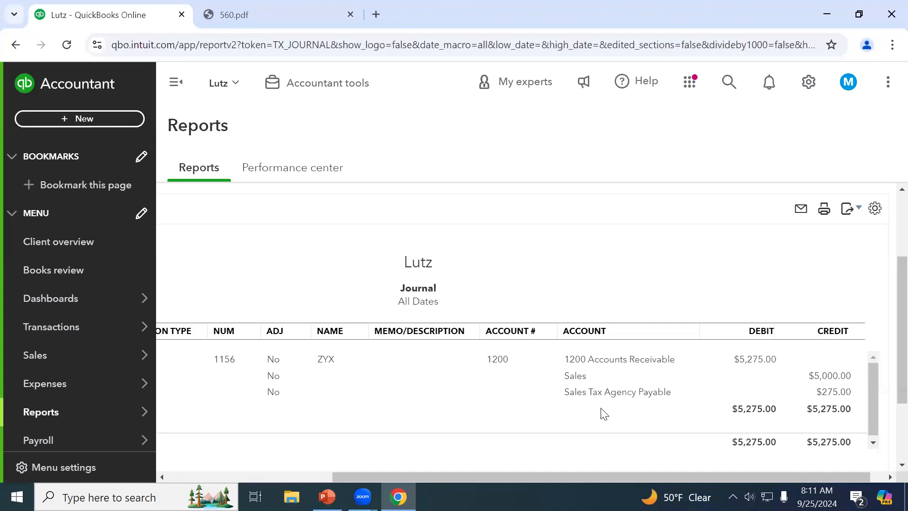
pyautogui.moveTo(391, 479); pyautogui.dragTo(237, 479)
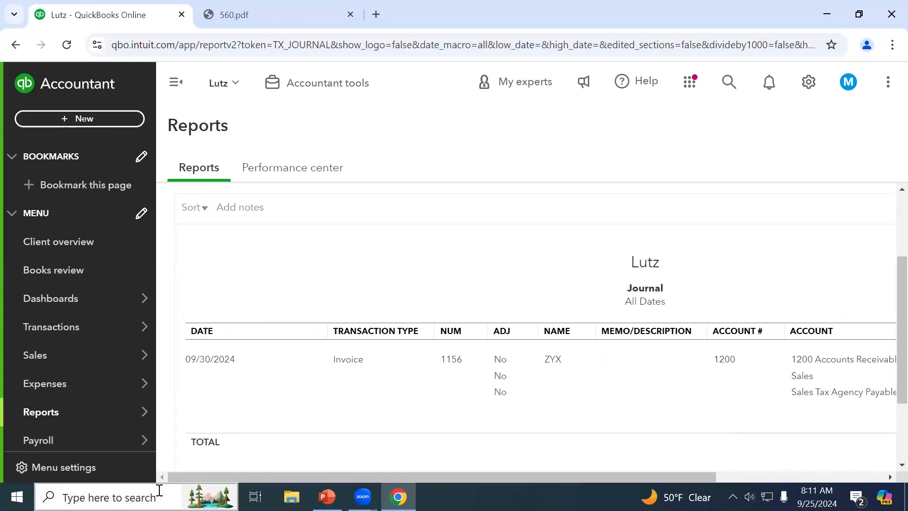
pyautogui.scroll(3, 641, 395)
pyautogui.scroll(-4, 642, 395)
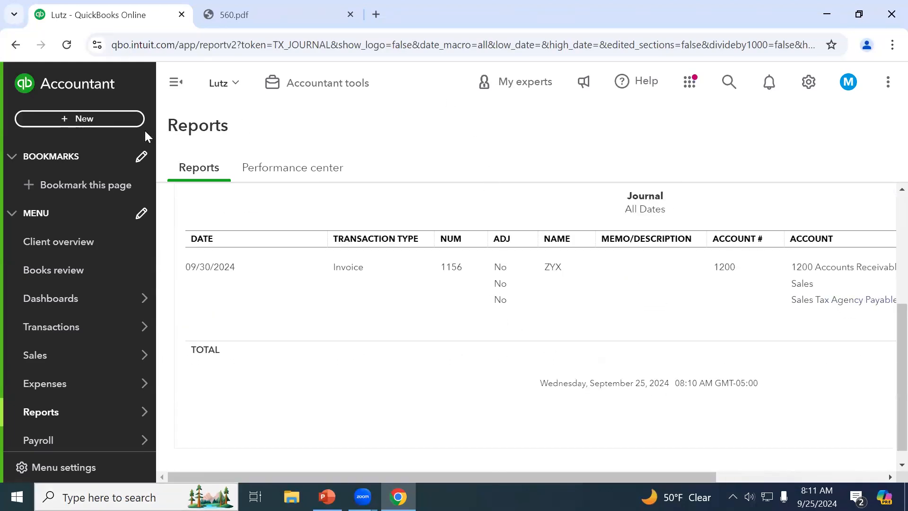
pyautogui.click(96, 124)
# Start a new invoice, then reopen invoice 1156 for ZYX from Recent Transactions
pyautogui.click(58, 199)
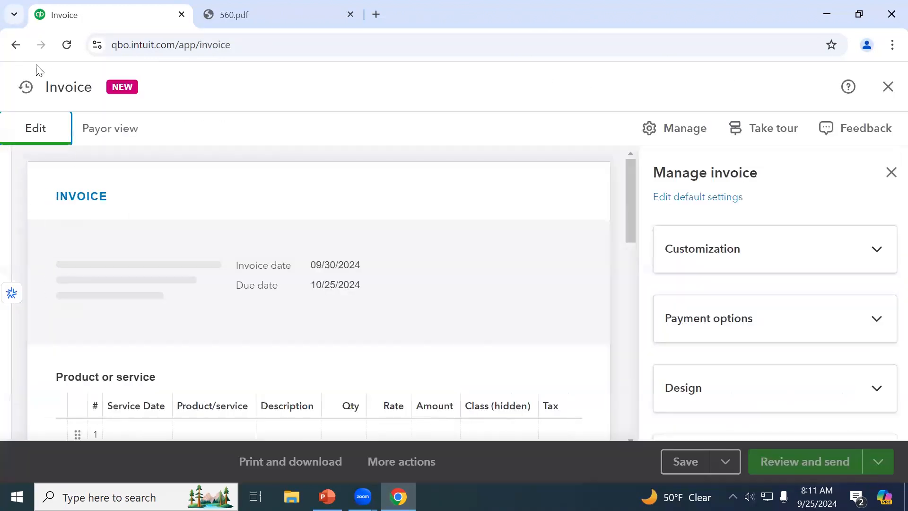
pyautogui.click(25, 87)
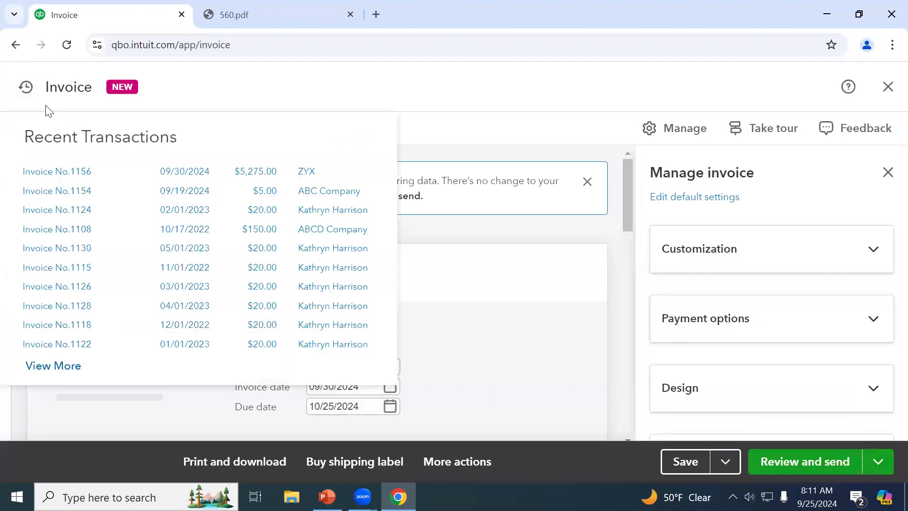
pyautogui.click(262, 176)
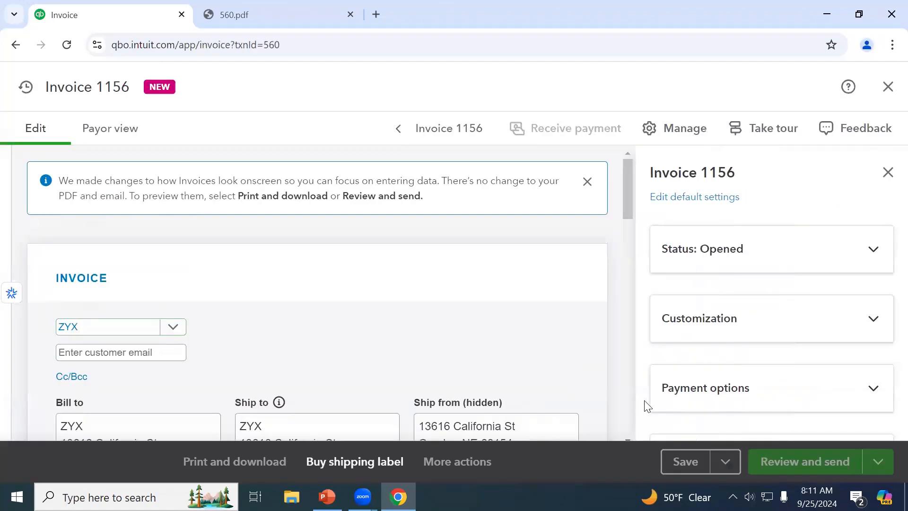
pyautogui.click(478, 462)
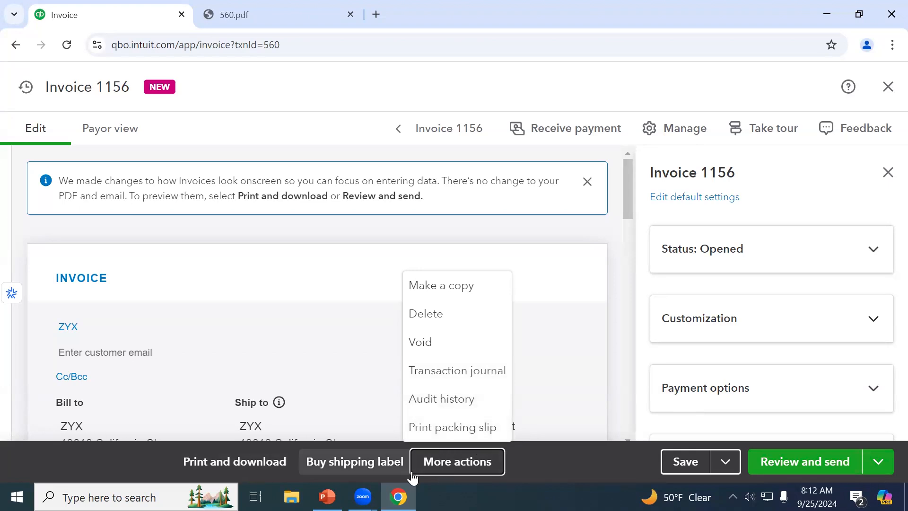
# Save invoice 1156 with Share link to generate a customer viewing link, then dismiss it
pyautogui.click(581, 456)
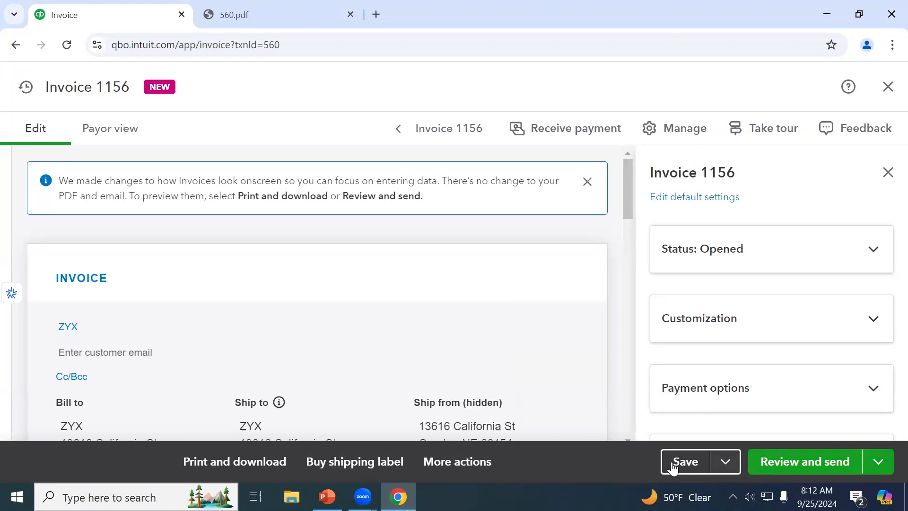
pyautogui.click(718, 467)
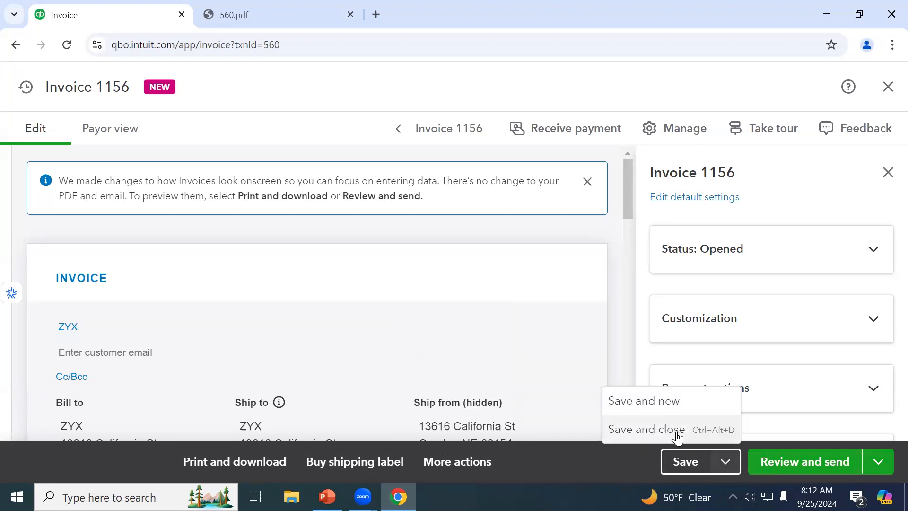
pyautogui.click(608, 470)
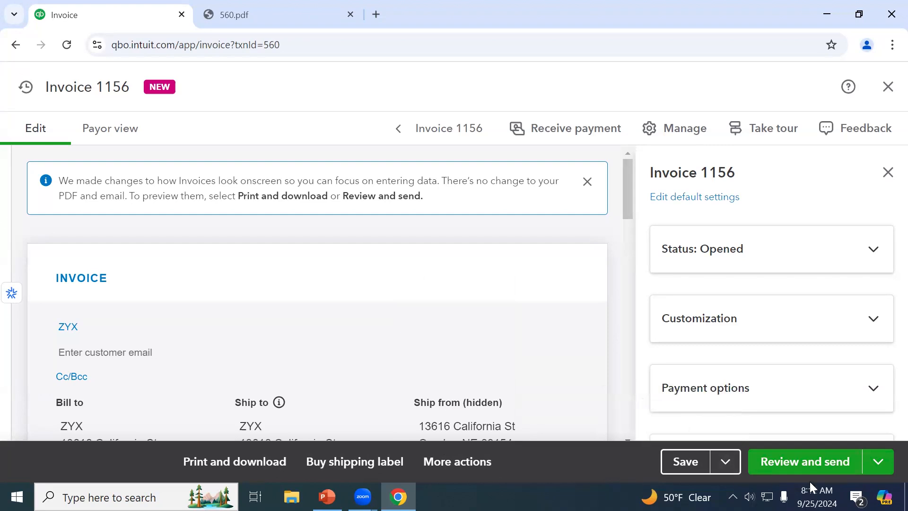
pyautogui.click(875, 466)
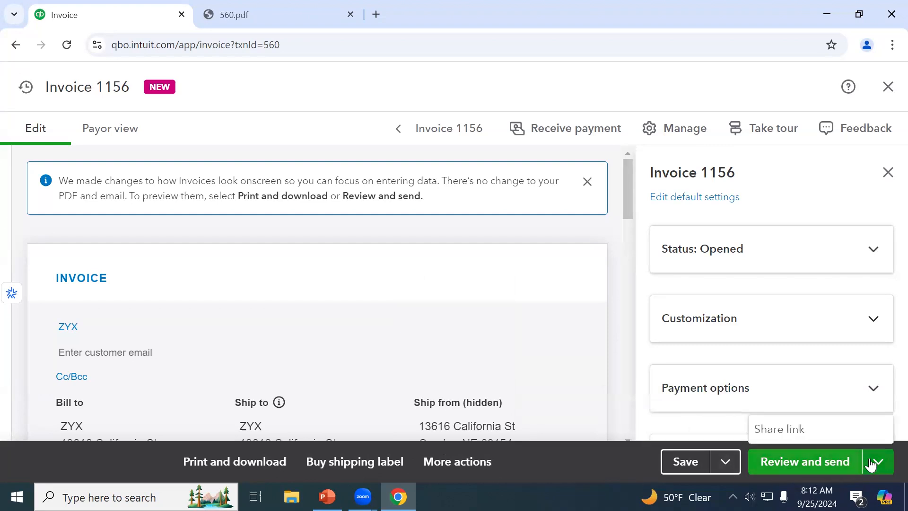
pyautogui.click(809, 429)
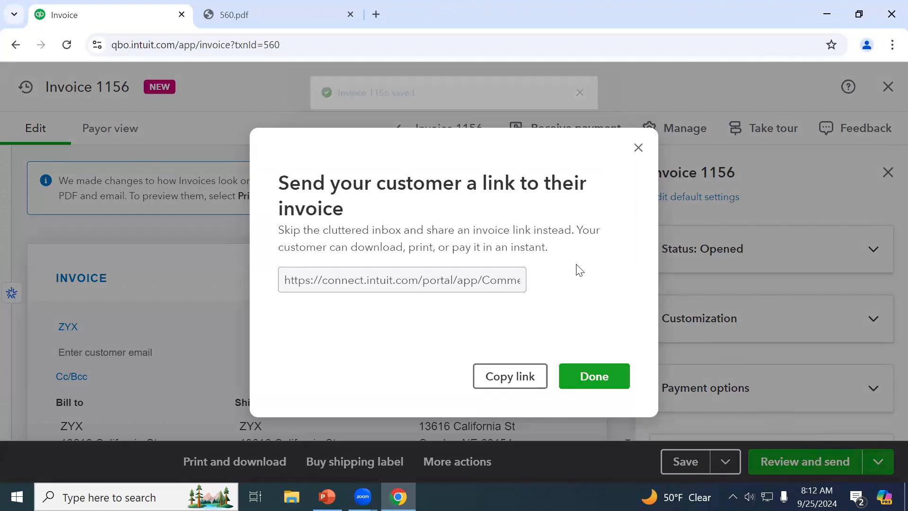
pyautogui.click(638, 148)
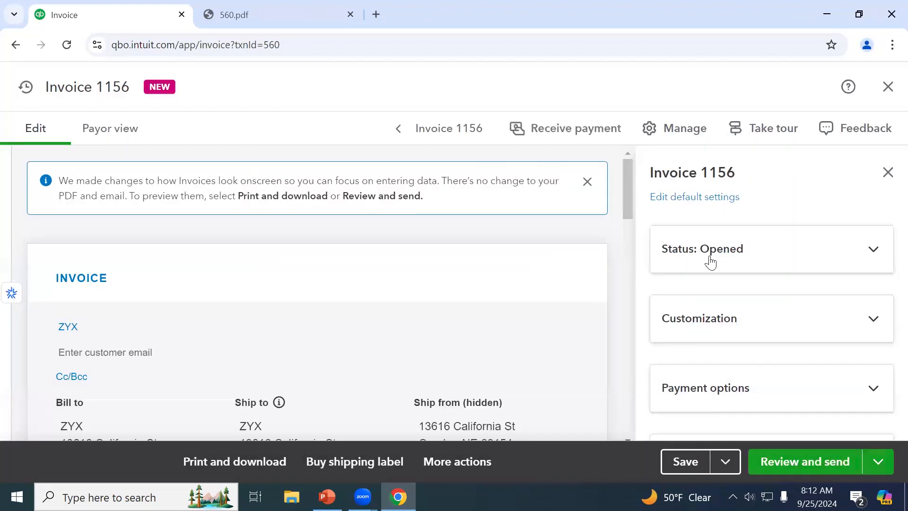
# Preview the invoice 1156 email, then close it without sending
pyautogui.click(786, 468)
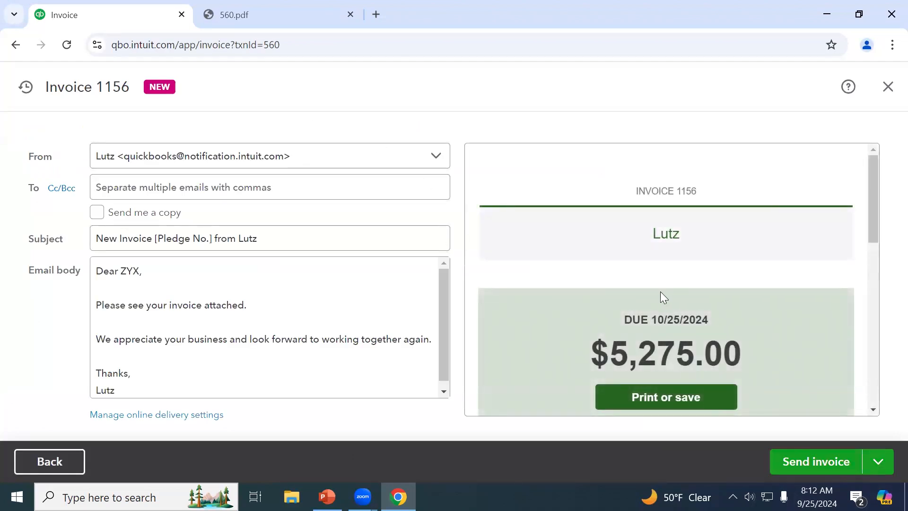
pyautogui.click(889, 87)
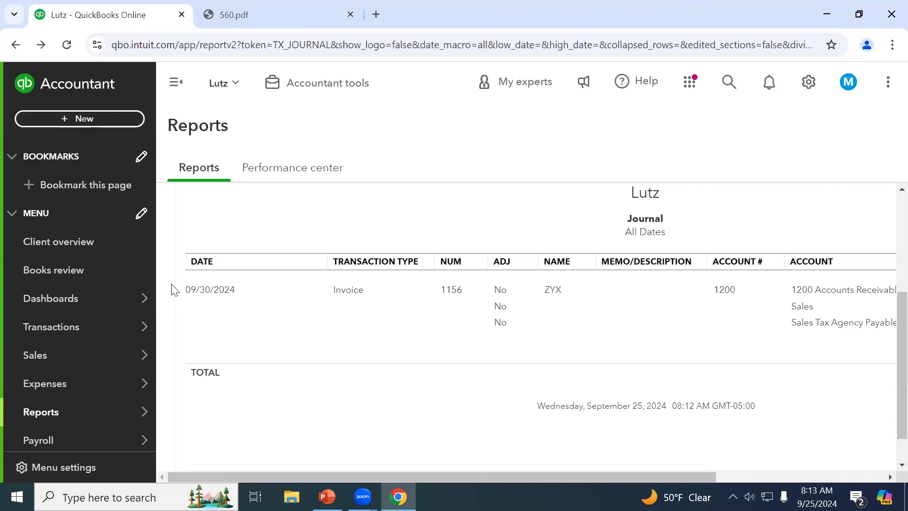
# Navigate through invoices and sales orders to the All sales transaction list
pyautogui.moveTo(73, 364)
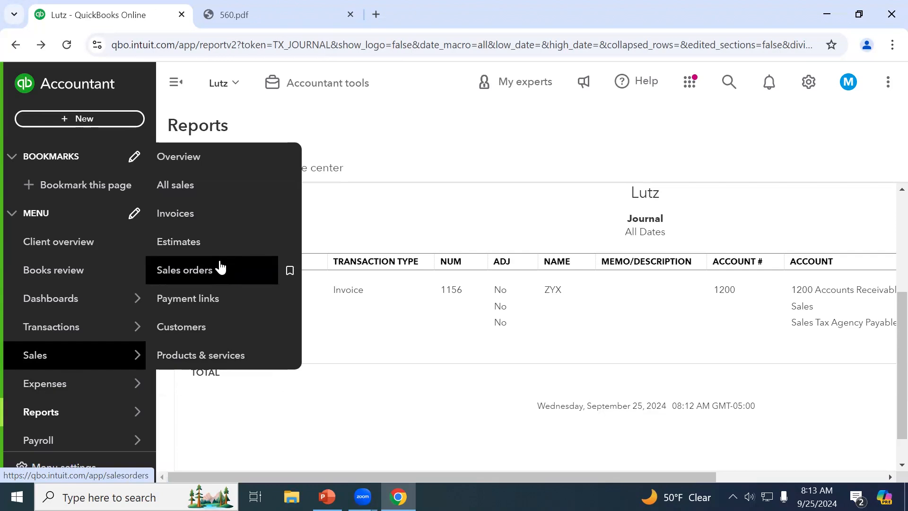
pyautogui.click(201, 222)
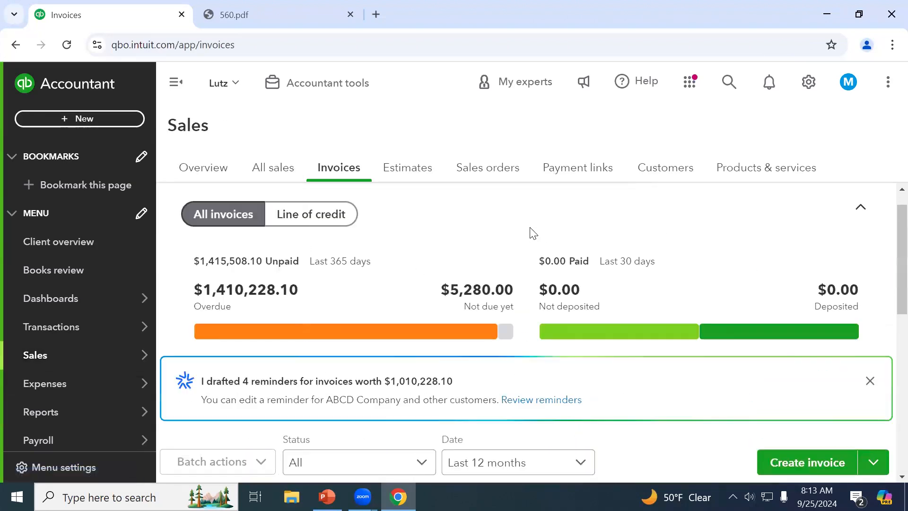
pyautogui.click(475, 179)
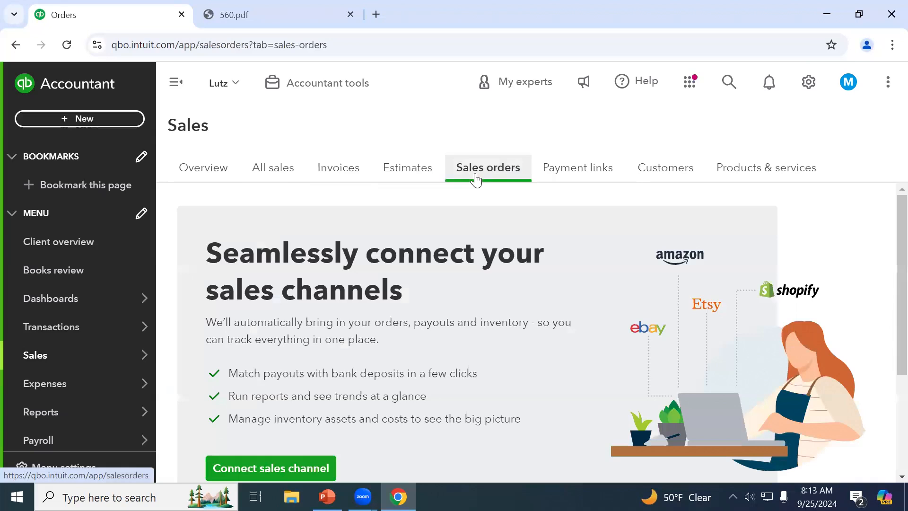
pyautogui.click(283, 170)
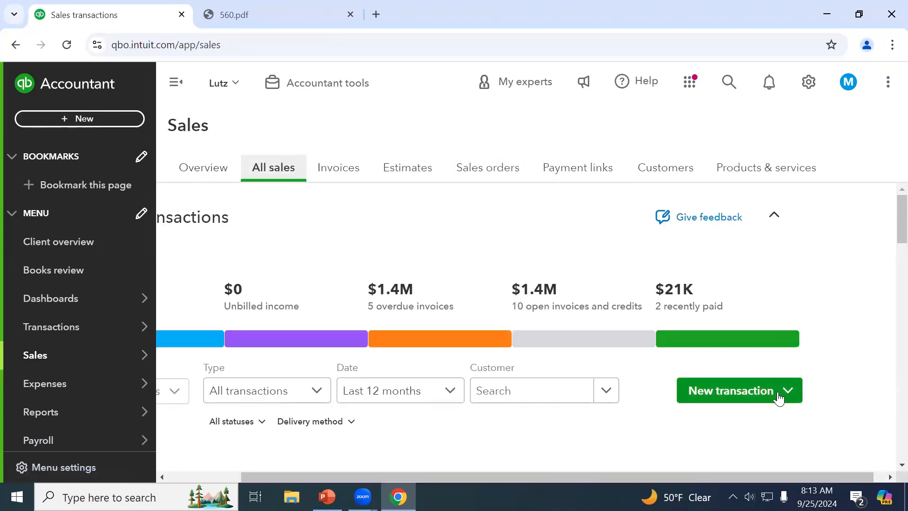
# Show the New transaction types dropdown and the full + New create panel
pyautogui.click(788, 392)
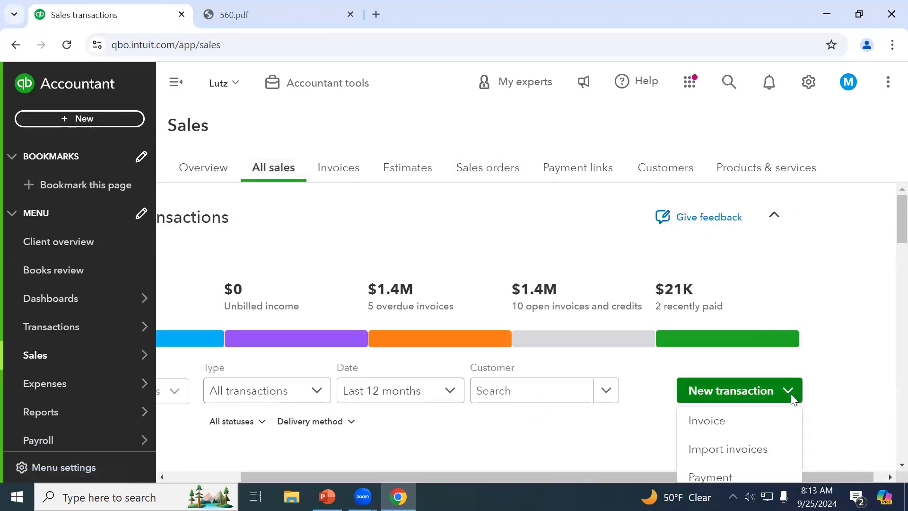
pyautogui.scroll(-5, 792, 397)
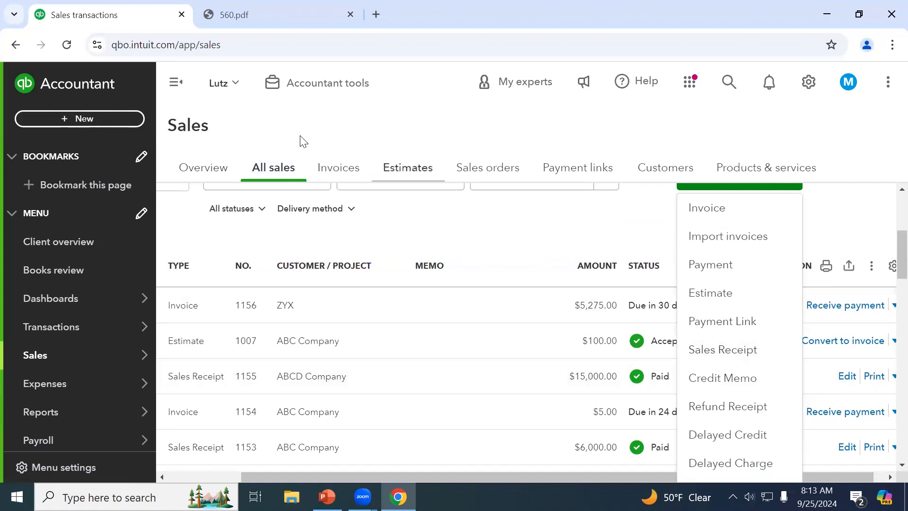
pyautogui.click(108, 119)
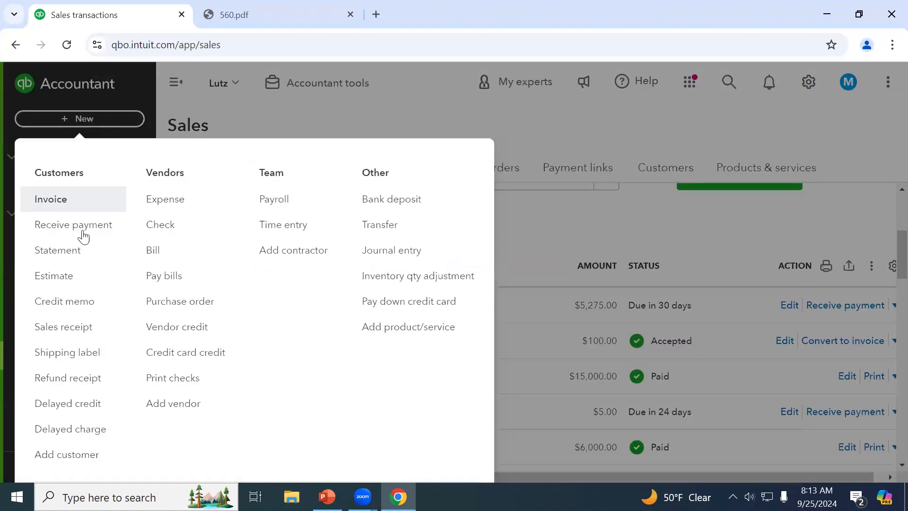
# Start a new sales receipt for customer Accounting Co
pyautogui.click(85, 331)
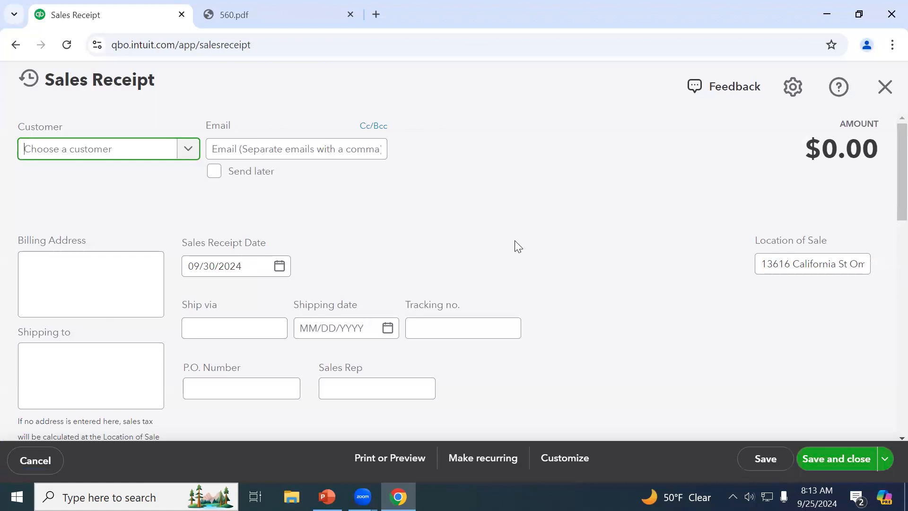
pyautogui.click(184, 157)
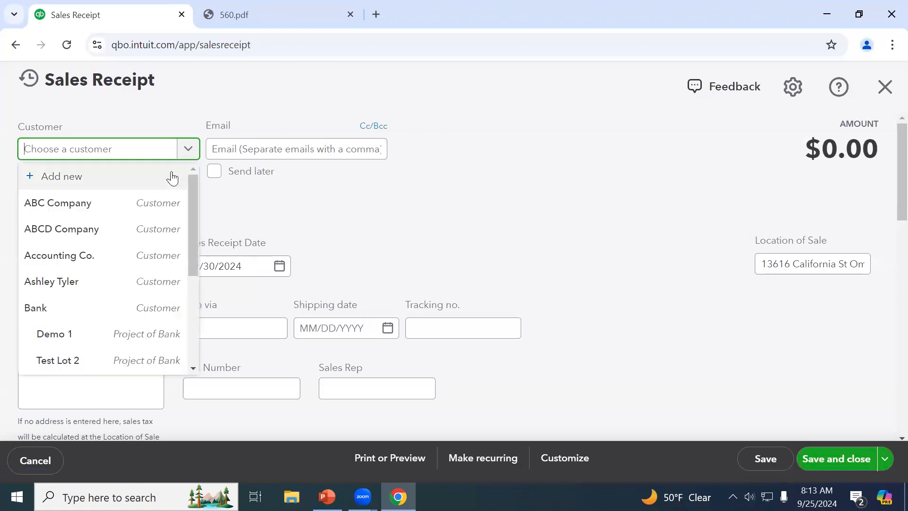
pyautogui.click(139, 257)
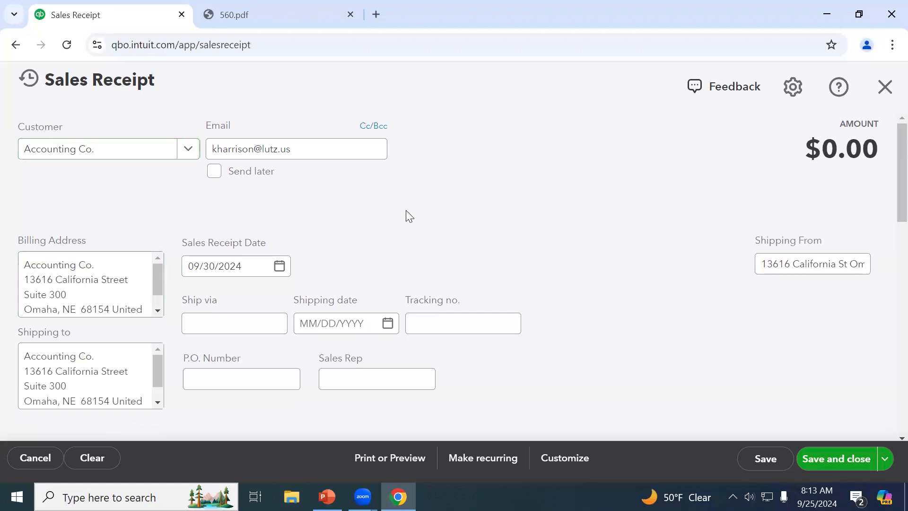
pyautogui.scroll(-3, 408, 215)
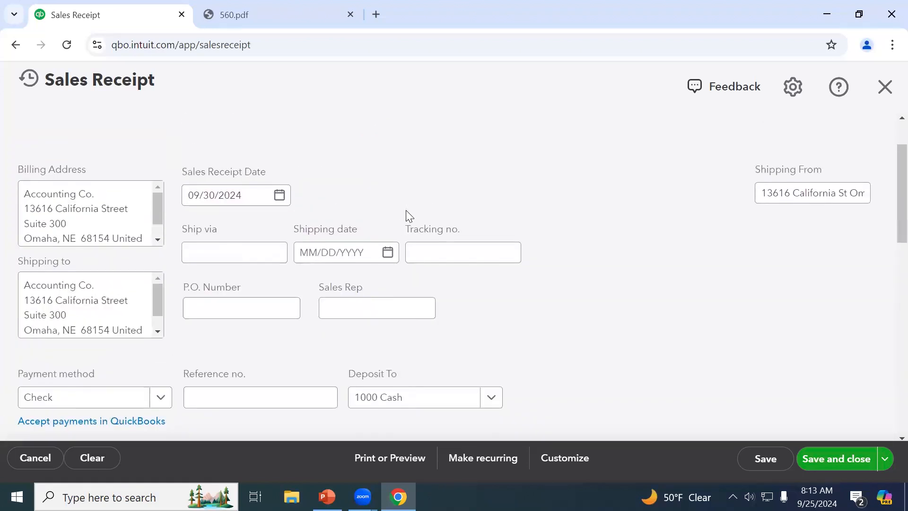
pyautogui.scroll(-5, 406, 210)
# Add a Plumbing1 line at $1,000, giving 7% tax of $70 and $1,070 total
pyautogui.click(142, 229)
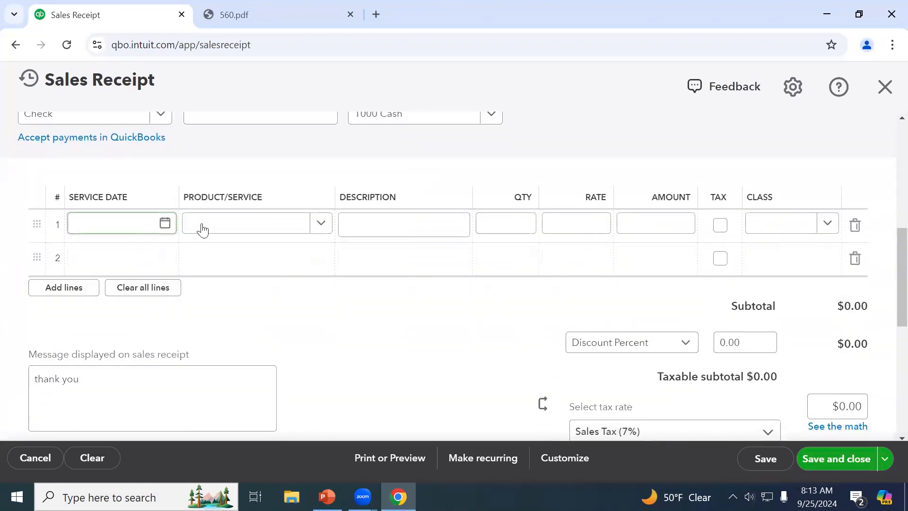
pyautogui.click(220, 228)
pyautogui.write('plum')
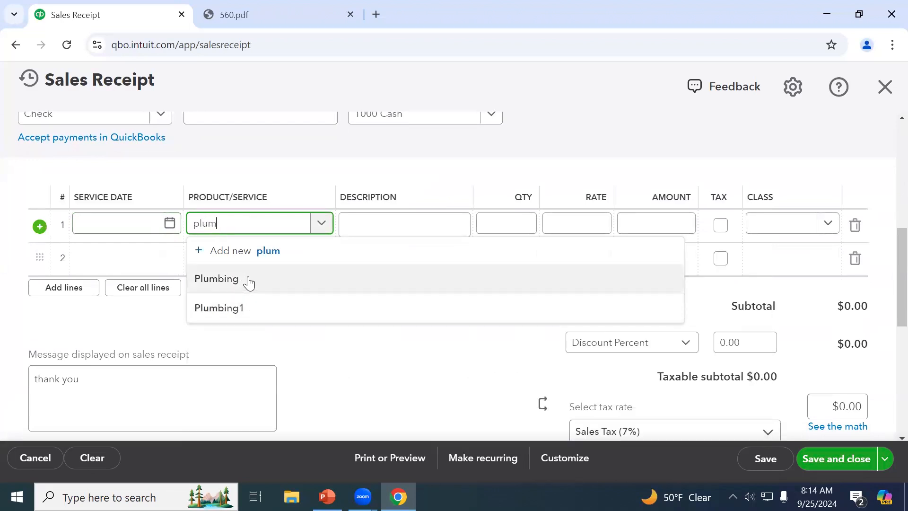
pyautogui.click(243, 310)
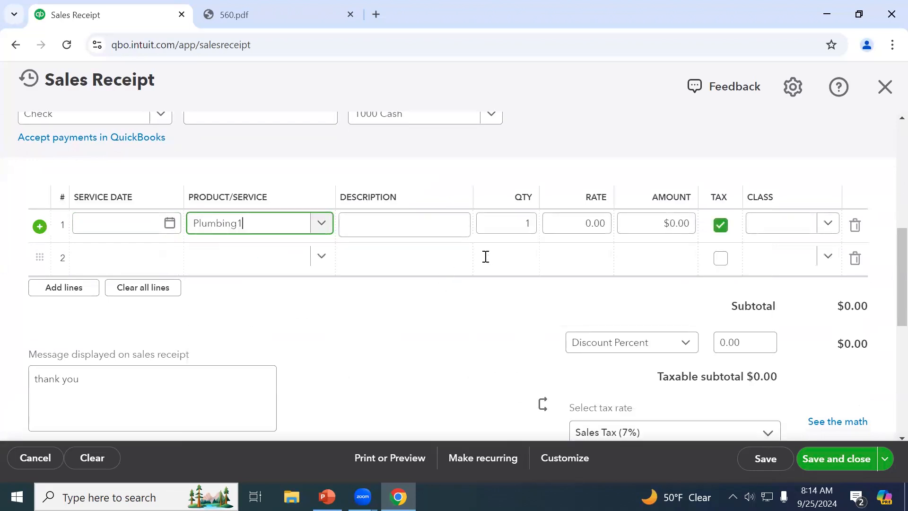
pyautogui.click(643, 227)
pyautogui.write('1000')
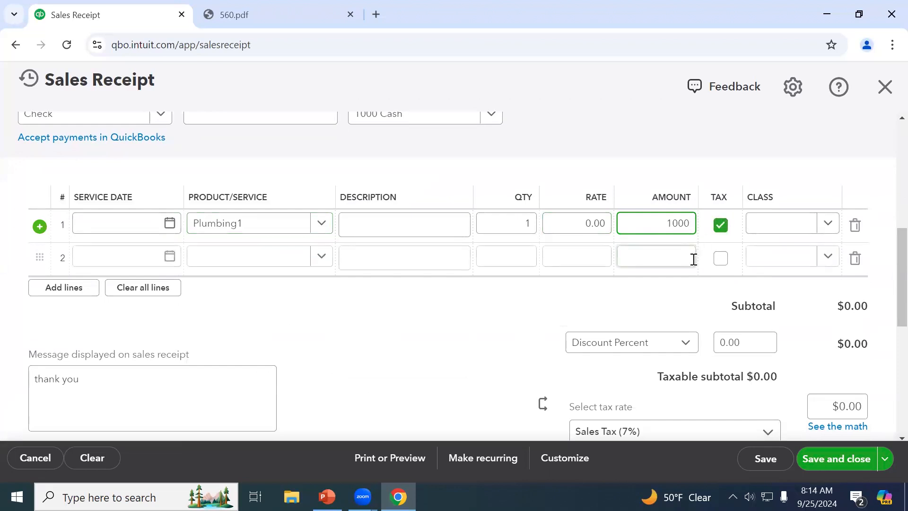
pyautogui.press('Tab')
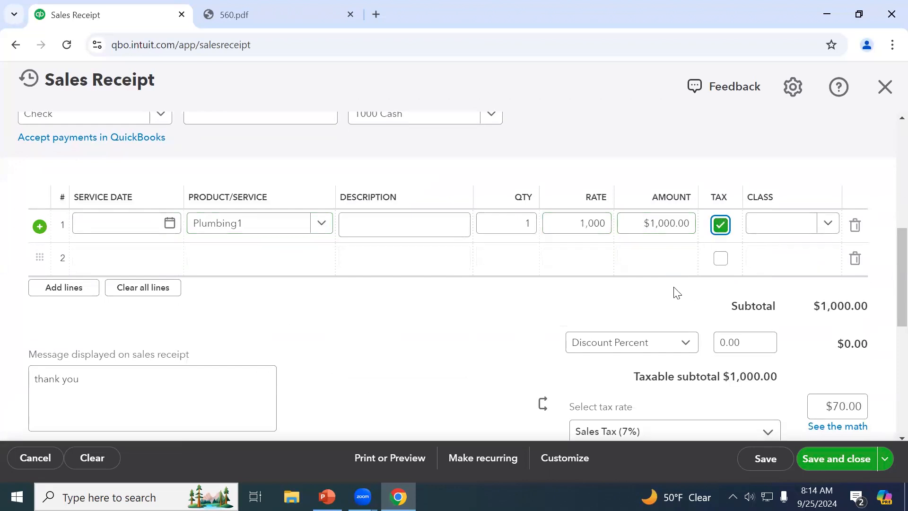
pyautogui.scroll(-3, 674, 322)
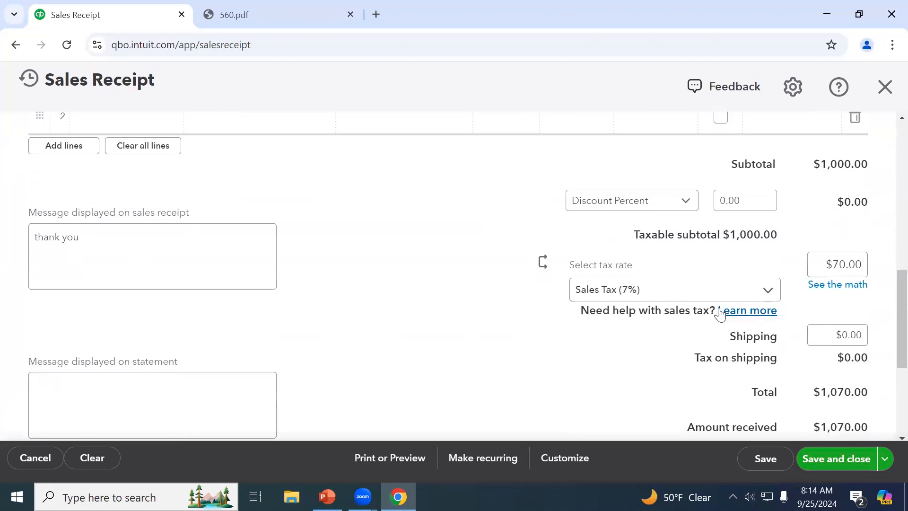
# Switch the receipt's tax to Automatic Calculation ($70.00) and save Sales Receipt 1157 at $1,070.00
pyautogui.click(828, 296)
pyautogui.click(727, 170)
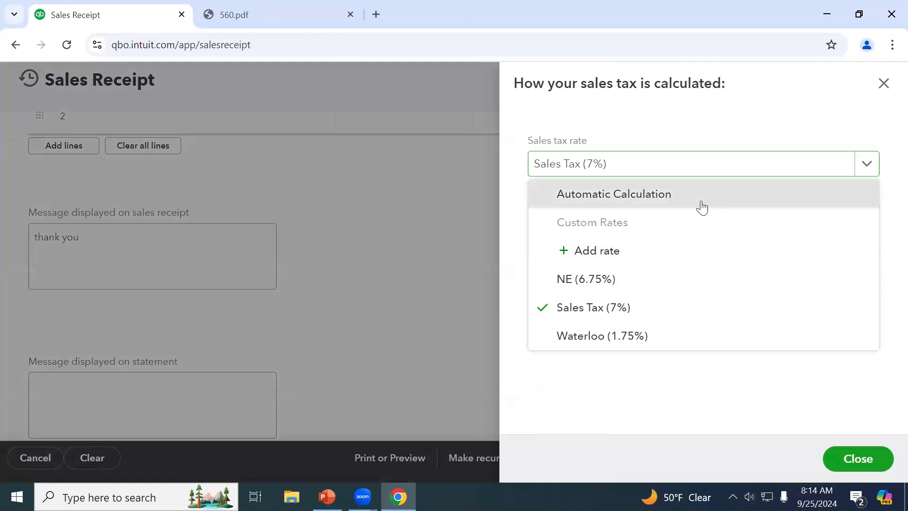
pyautogui.click(708, 169)
pyautogui.scroll(-4, 754, 279)
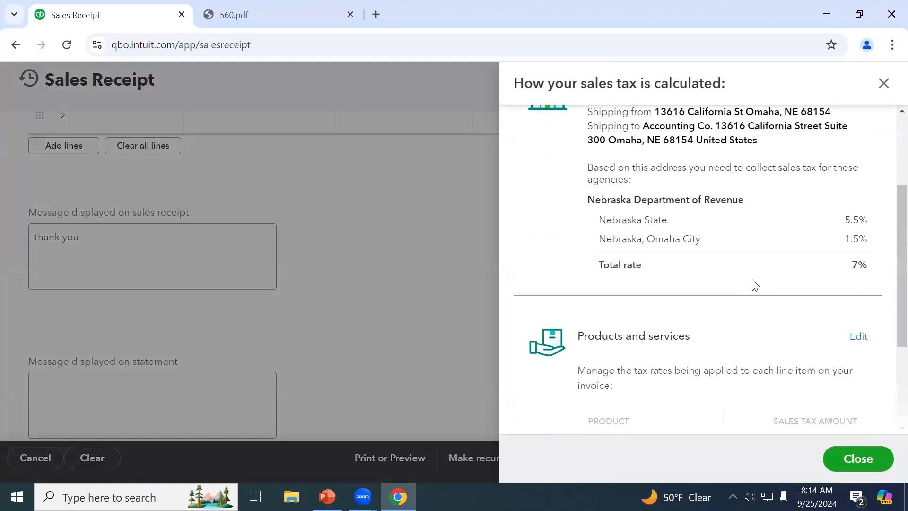
pyautogui.scroll(3, 752, 284)
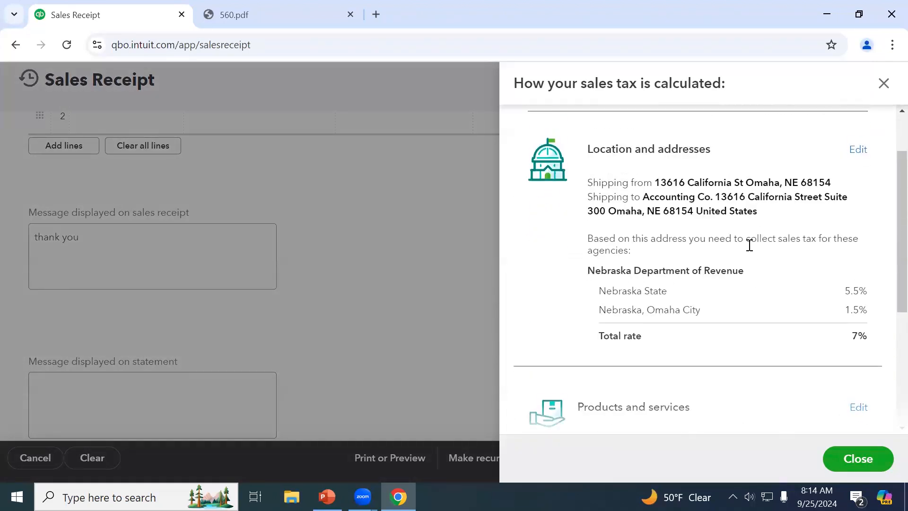
pyautogui.click(884, 85)
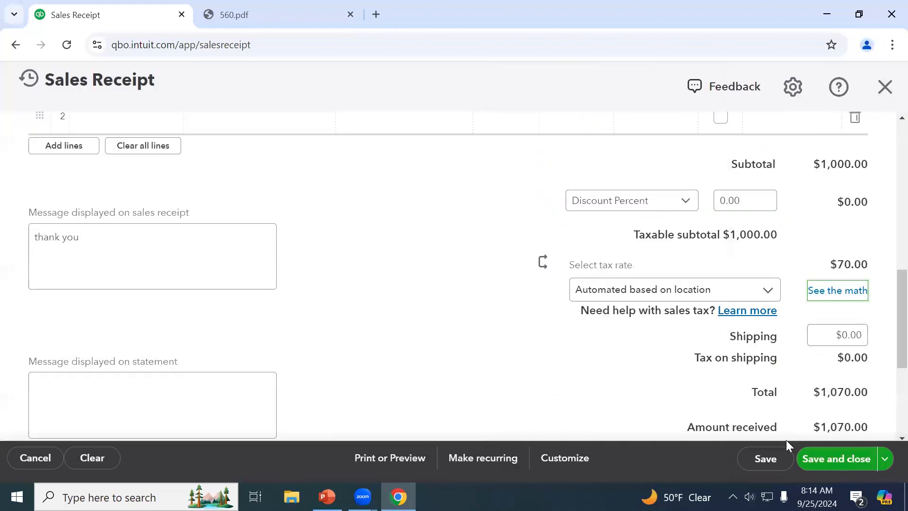
pyautogui.click(775, 454)
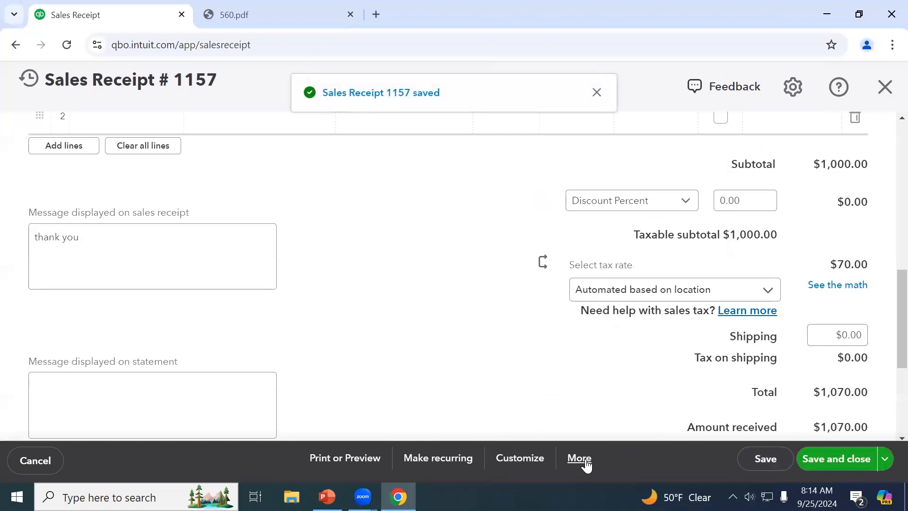
pyautogui.click(586, 465)
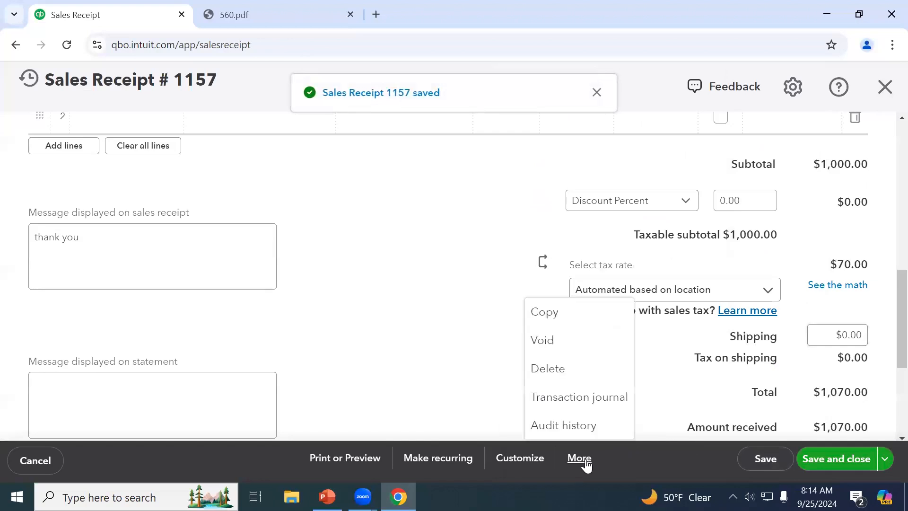
# Review receipt 1157's transaction journal: $1,070 cash debit against sales and sales tax payable credits
pyautogui.click(584, 401)
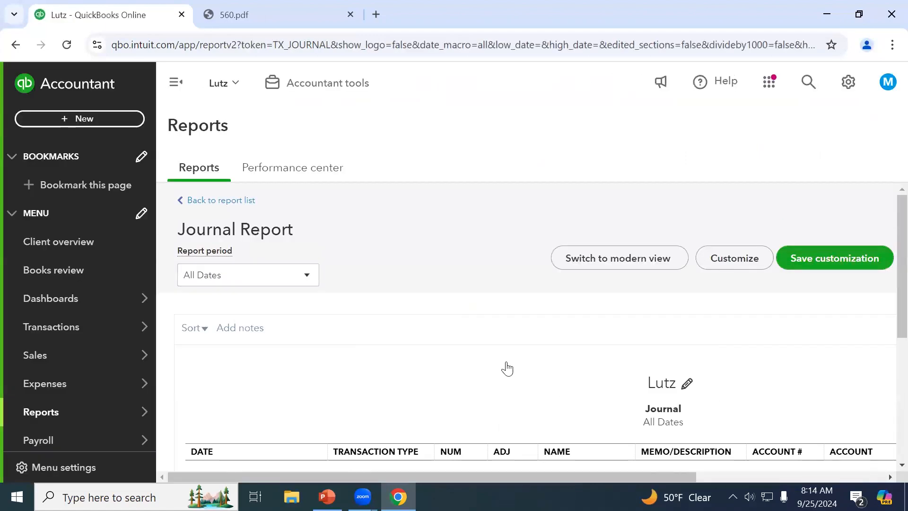
pyautogui.scroll(-3, 507, 368)
pyautogui.hscroll(2, 664, 476)
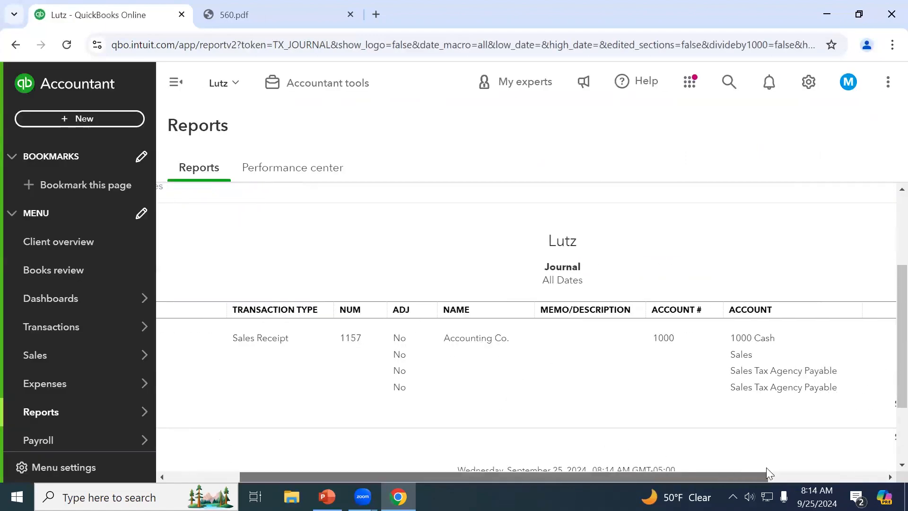
pyautogui.hscroll(3, 767, 467)
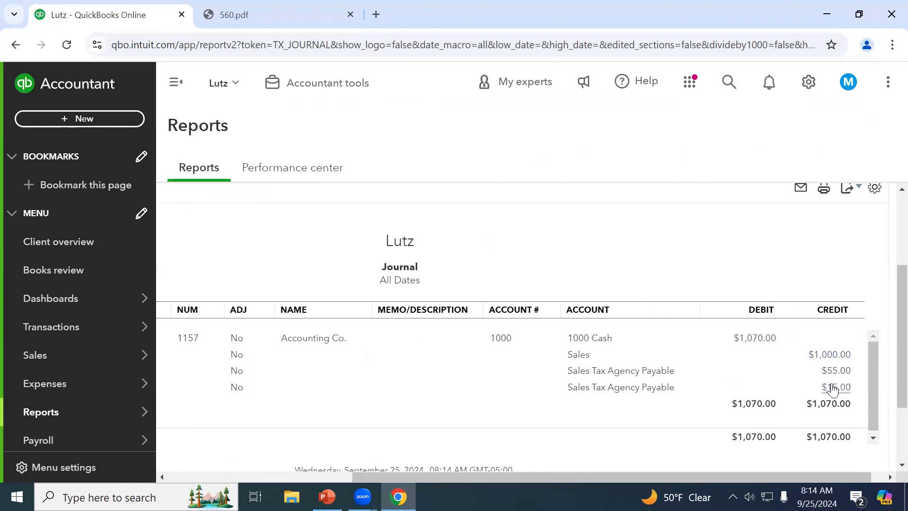
pyautogui.scroll(3, 613, 249)
pyautogui.scroll(-3, 614, 252)
pyautogui.scroll(3, 447, 313)
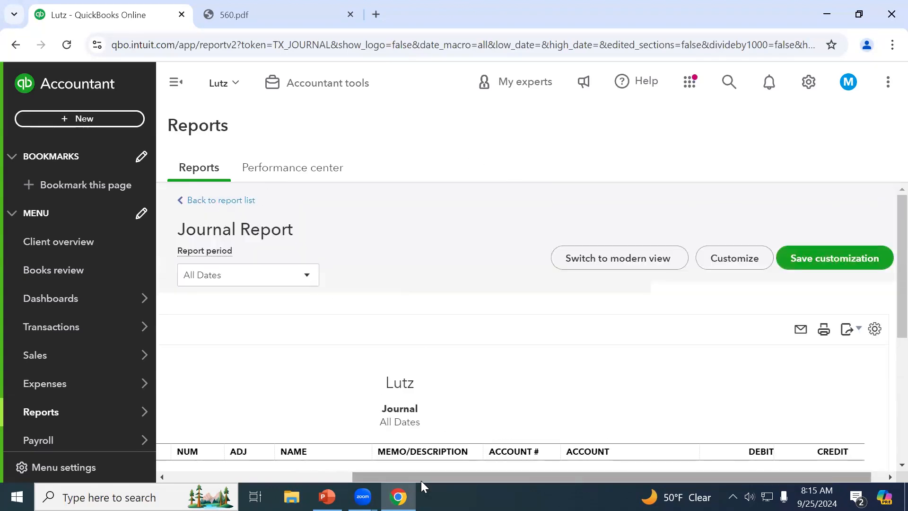
pyautogui.moveTo(431, 476); pyautogui.dragTo(259, 476)
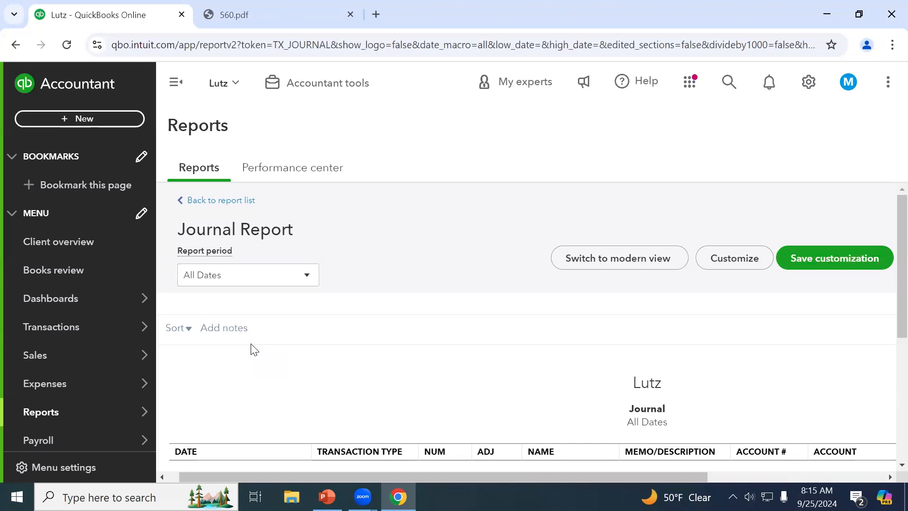
# Return to the sales transactions list and start a new blank credit memo from the create-new panel
pyautogui.moveTo(35, 339)
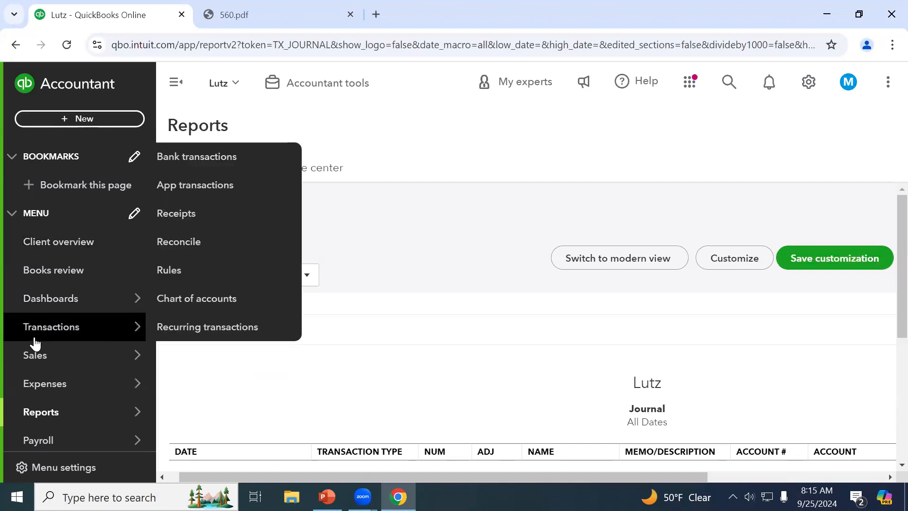
pyautogui.click(48, 357)
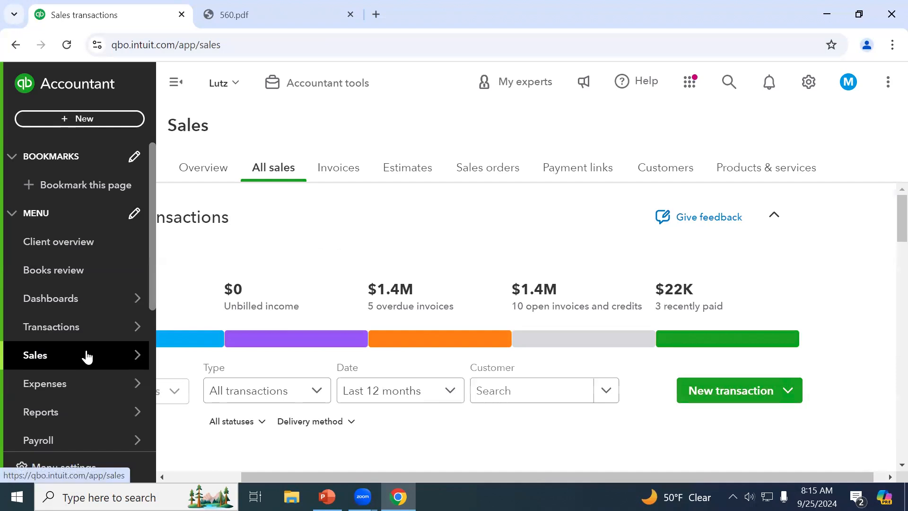
pyautogui.scroll(-2, 826, 337)
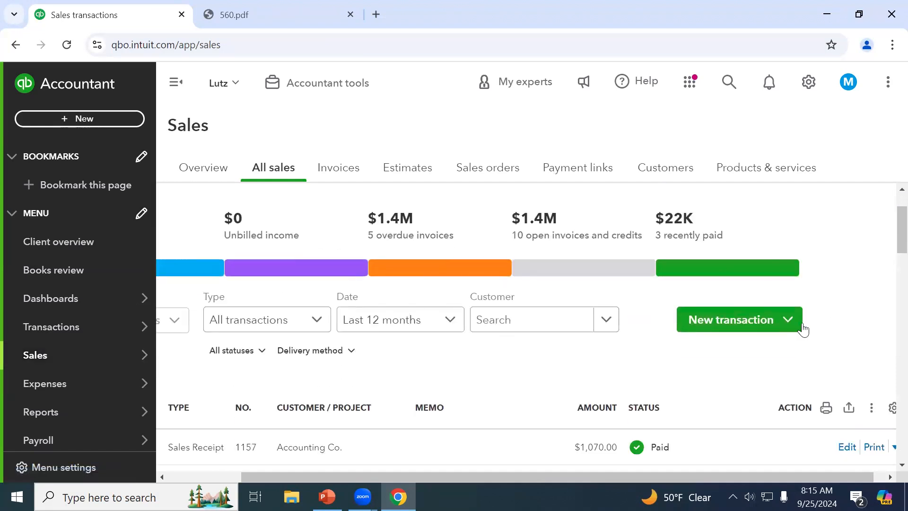
pyautogui.click(798, 331)
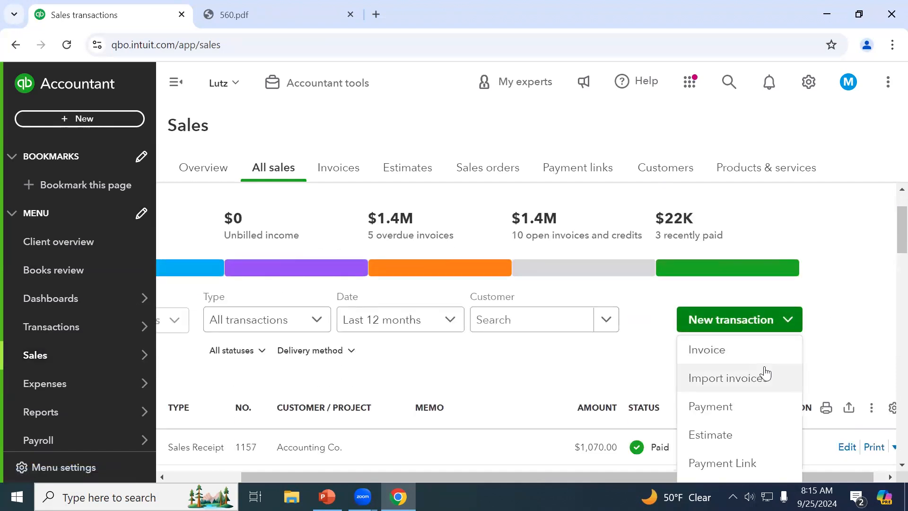
pyautogui.scroll(-4, 879, 352)
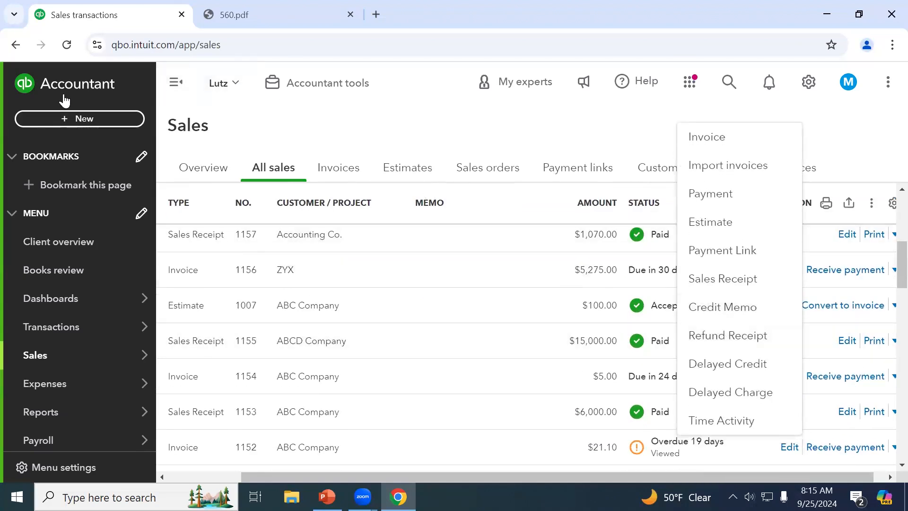
pyautogui.click(52, 118)
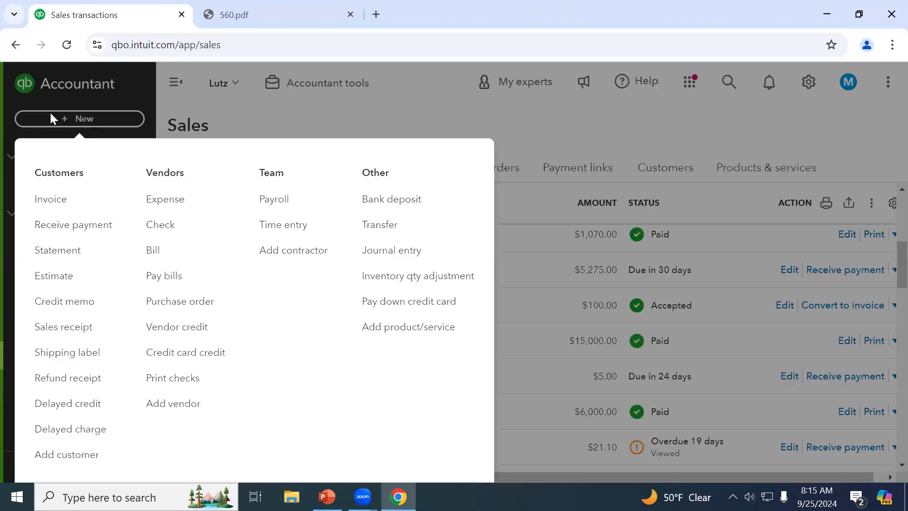
pyautogui.click(78, 306)
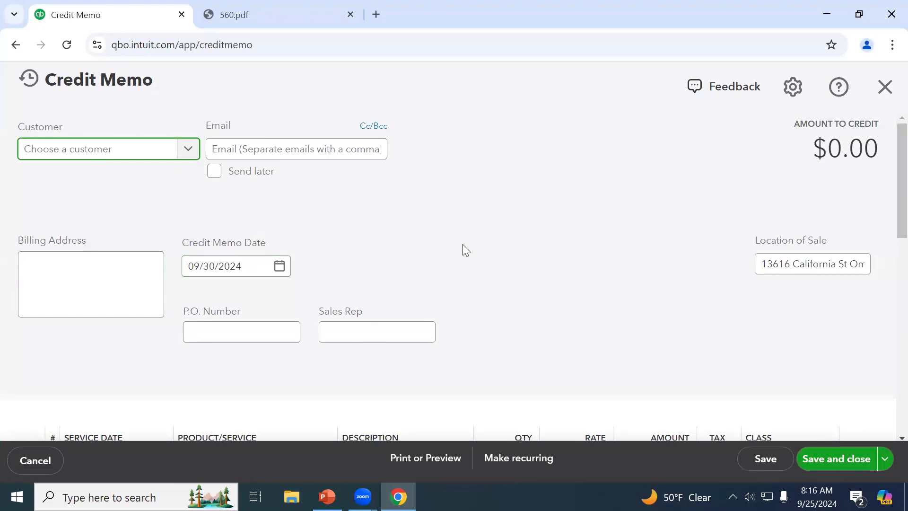
# Choose ZYX as the credit memo's customer
pyautogui.scroll(-3, 464, 245)
pyautogui.click(385, 323)
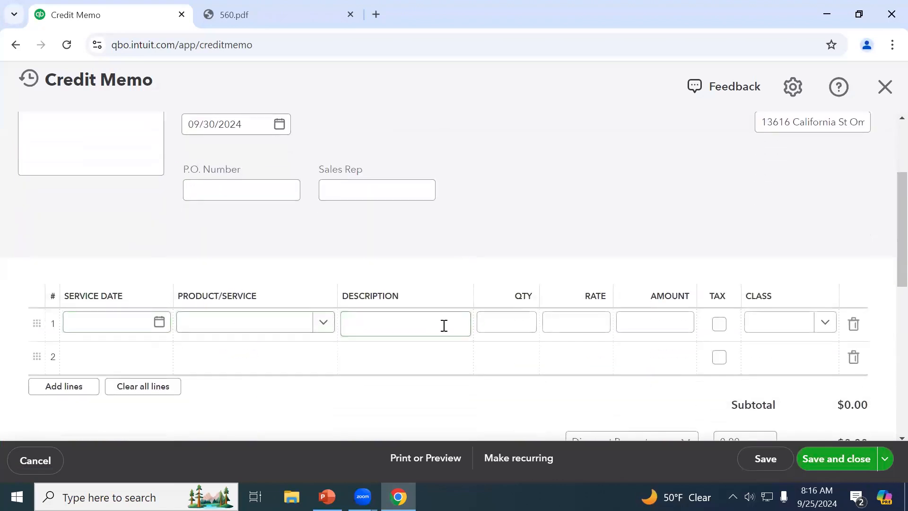
pyautogui.click(410, 399)
pyautogui.scroll(-3, 409, 399)
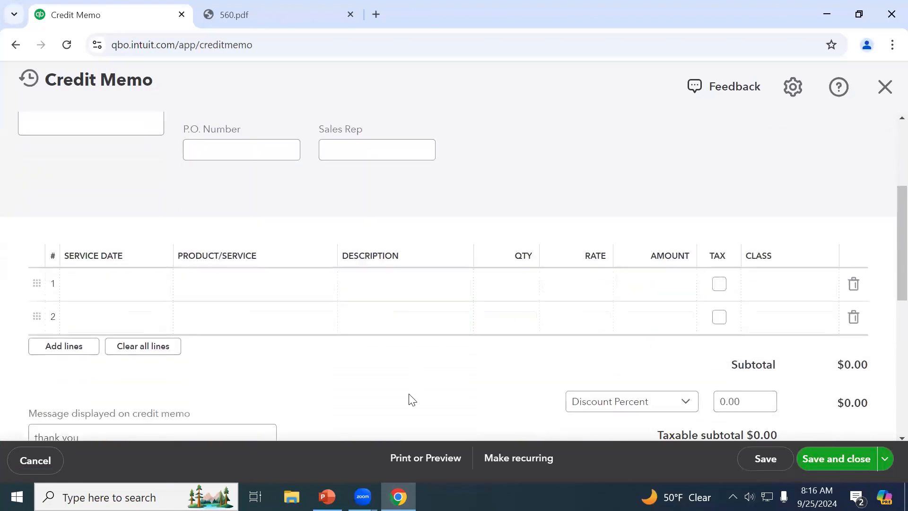
pyautogui.scroll(-2, 410, 400)
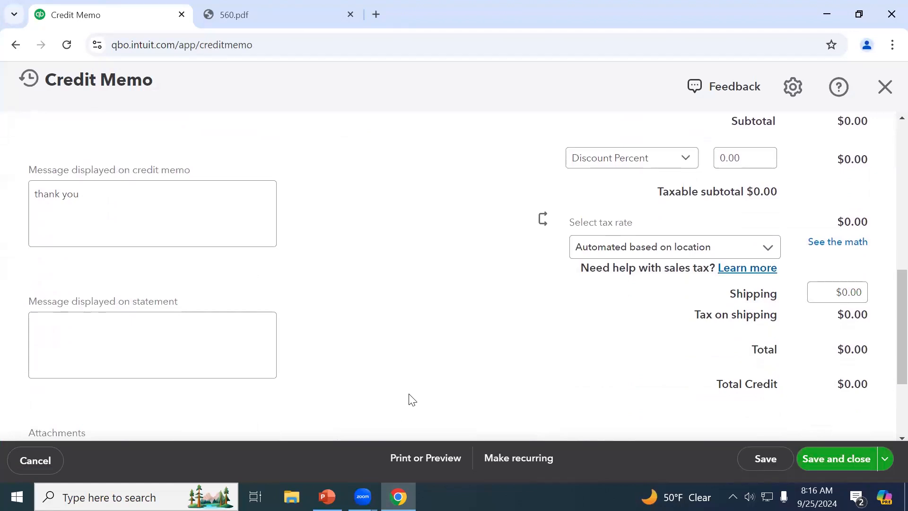
pyautogui.scroll(10, 411, 399)
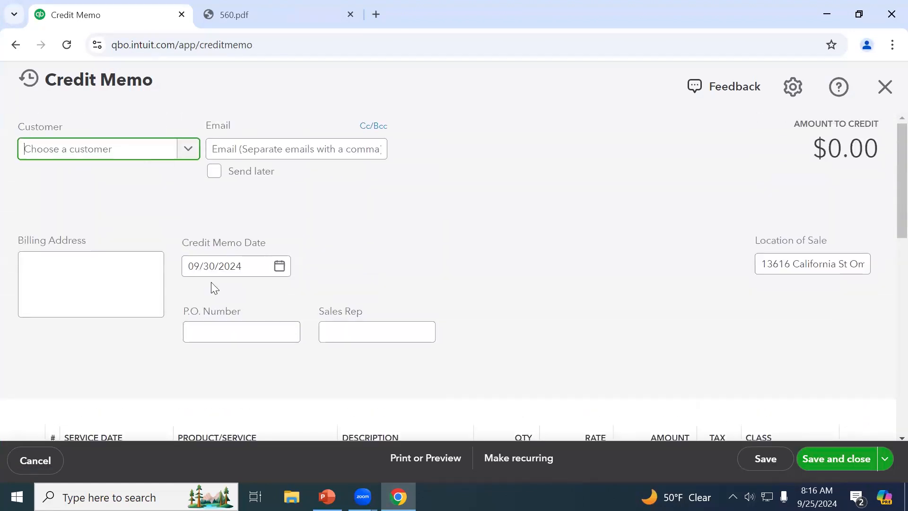
pyautogui.click(150, 153)
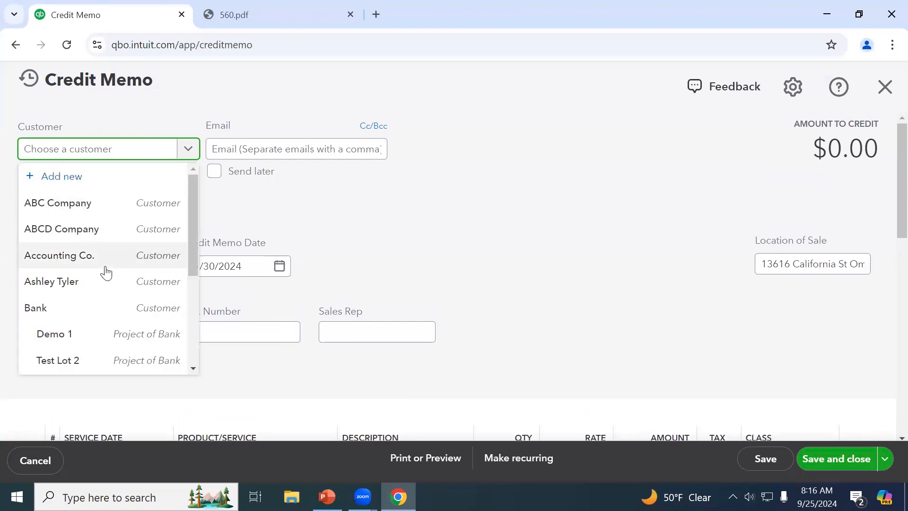
pyautogui.write('x')
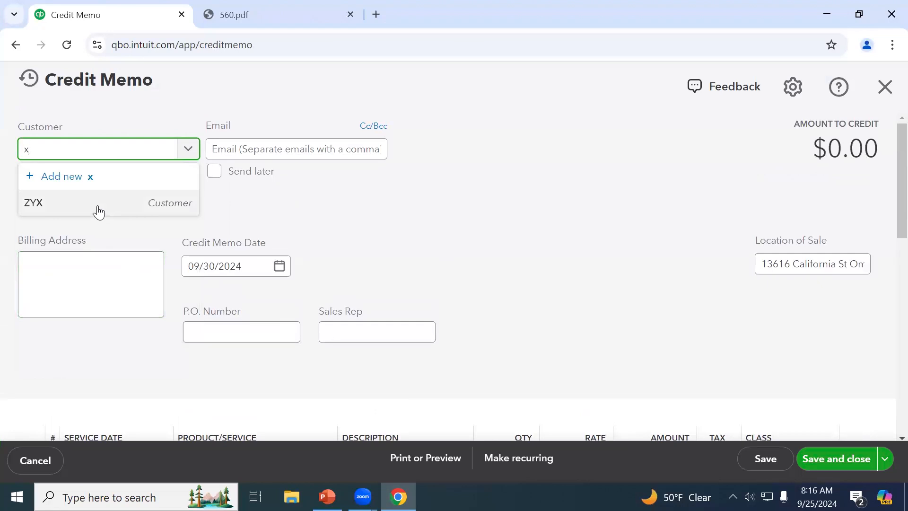
pyautogui.click(97, 206)
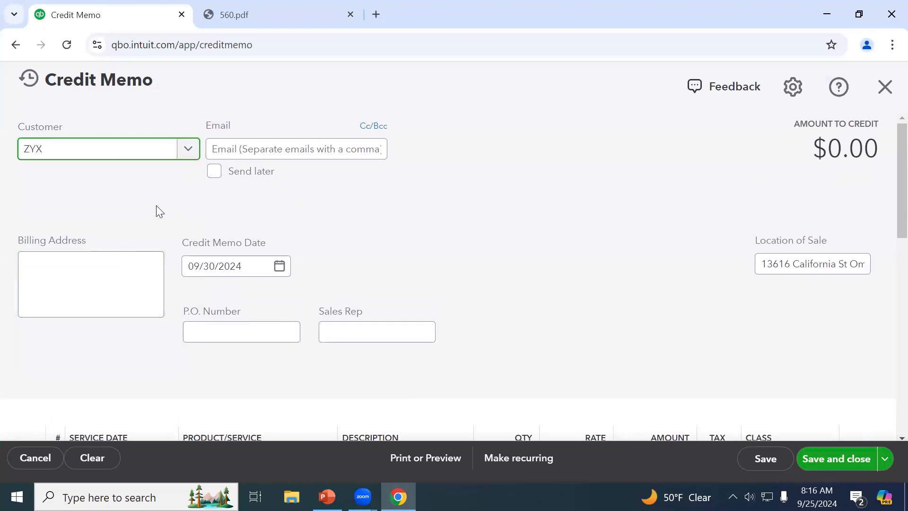
# Add a taxable Plumbing1 line with a $20.00 amount
pyautogui.scroll(-3, 156, 206)
pyautogui.click(229, 329)
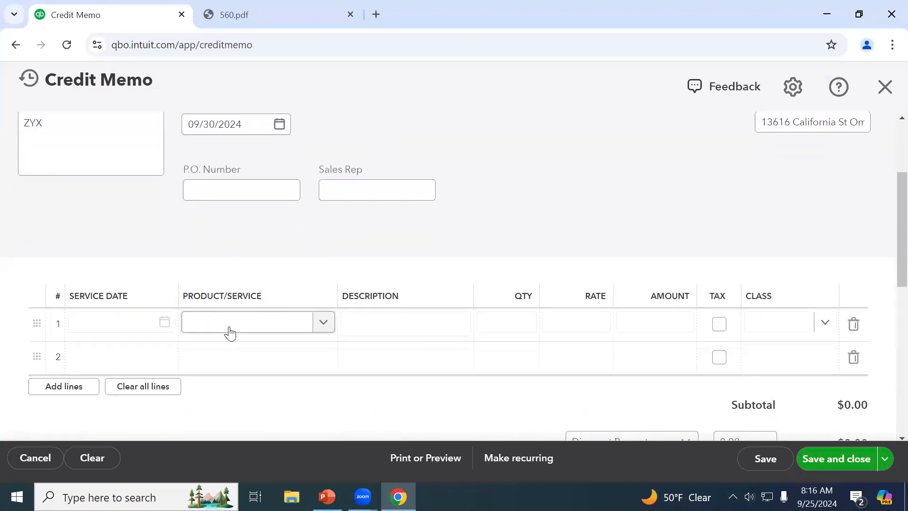
pyautogui.write('plum')
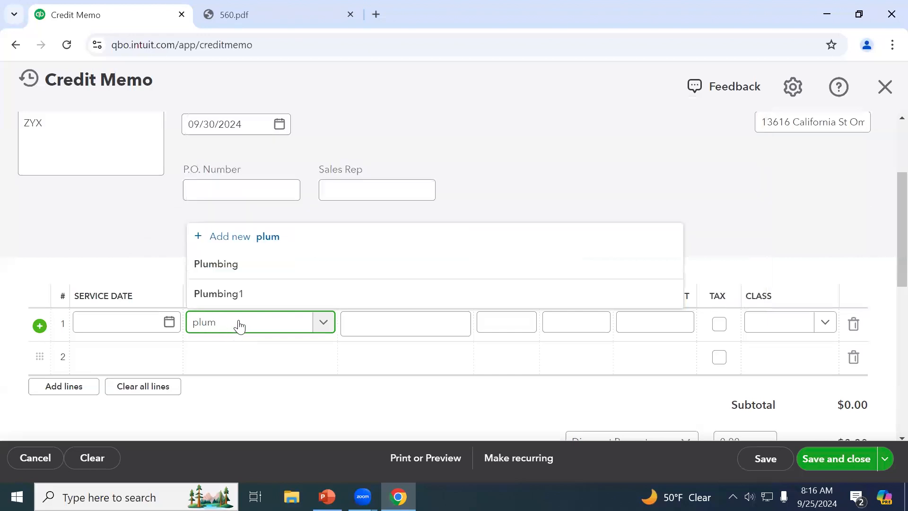
pyautogui.click(251, 296)
pyautogui.moveTo(649, 320); pyautogui.dragTo(705, 320)
pyautogui.write('20')
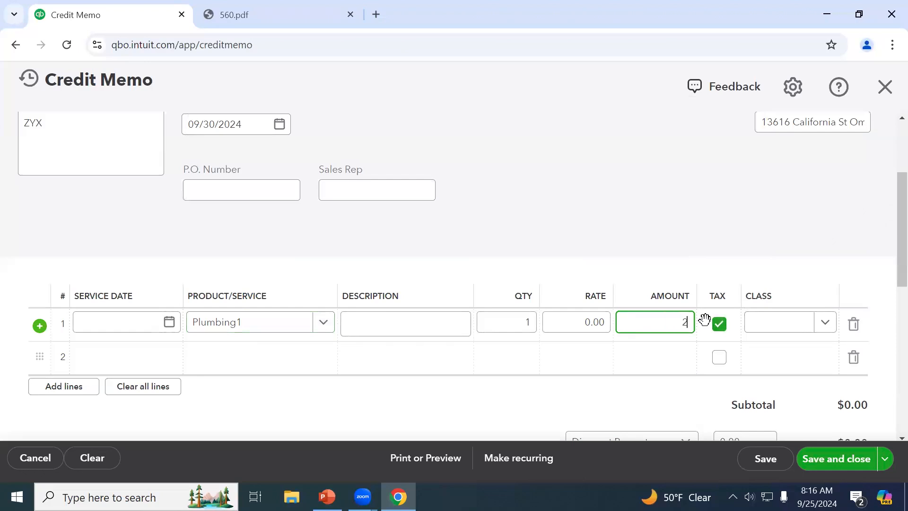
pyautogui.press('Tab')
pyautogui.click(686, 232)
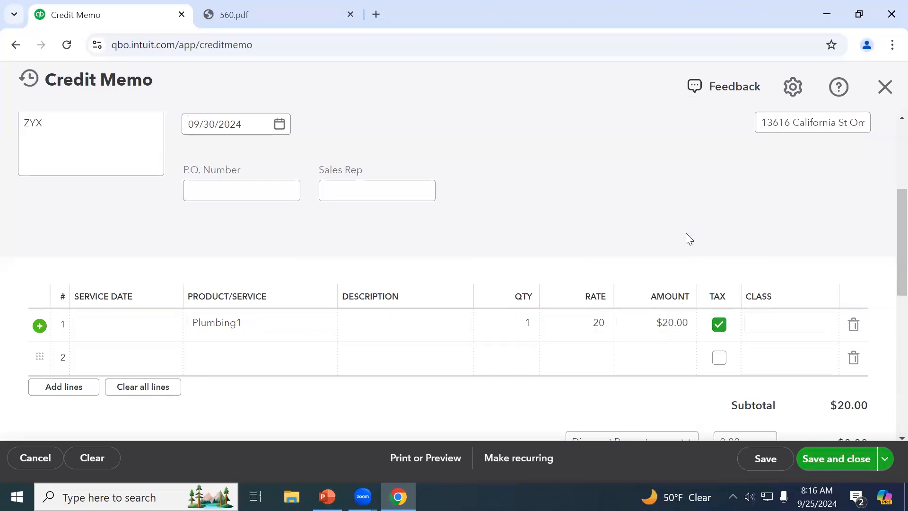
# Inspect the credit memo's billing address, then close the unsaved form
pyautogui.scroll(1, 686, 233)
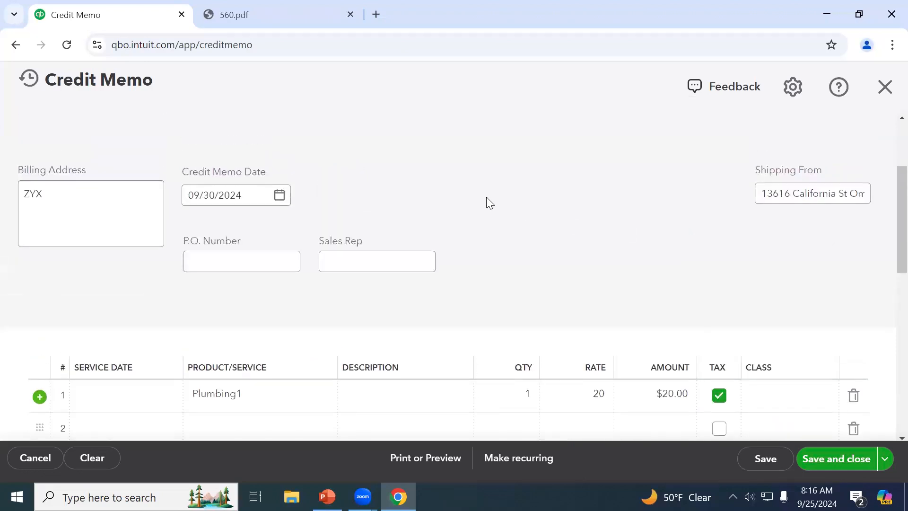
pyautogui.scroll(3, 486, 197)
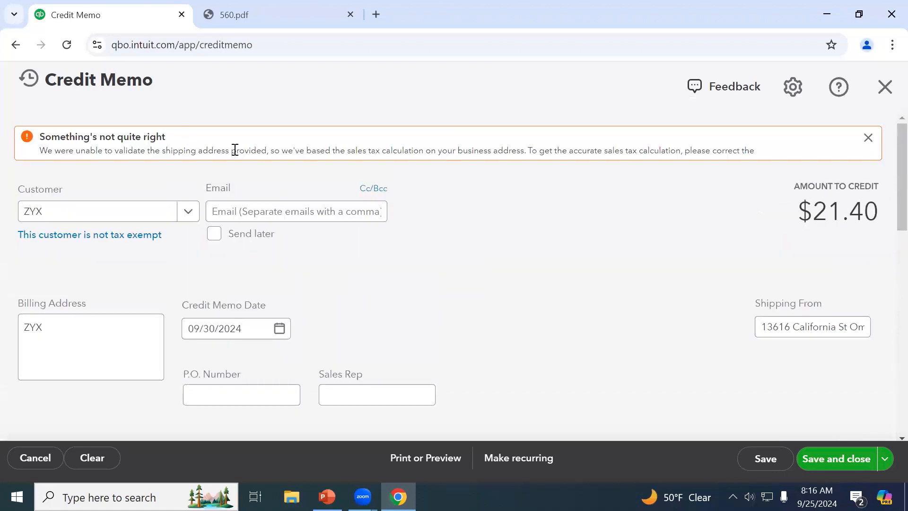
pyautogui.click(113, 354)
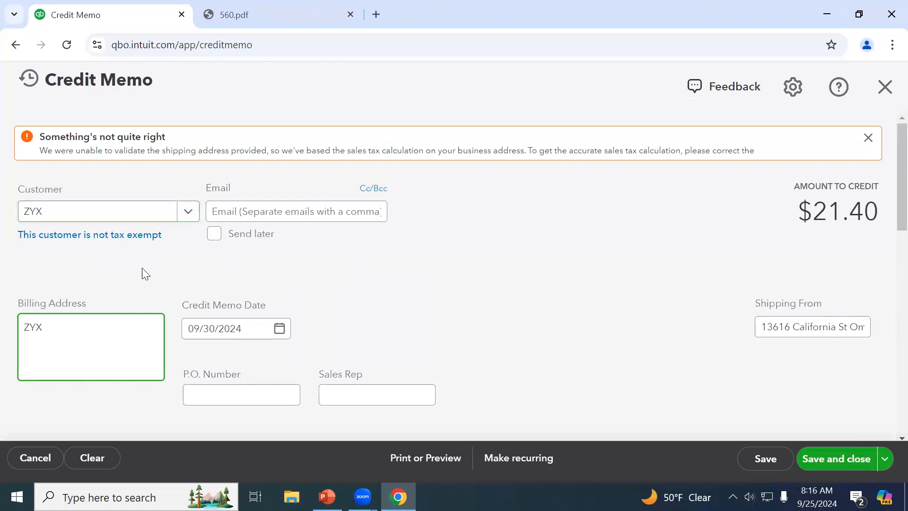
pyautogui.click(889, 94)
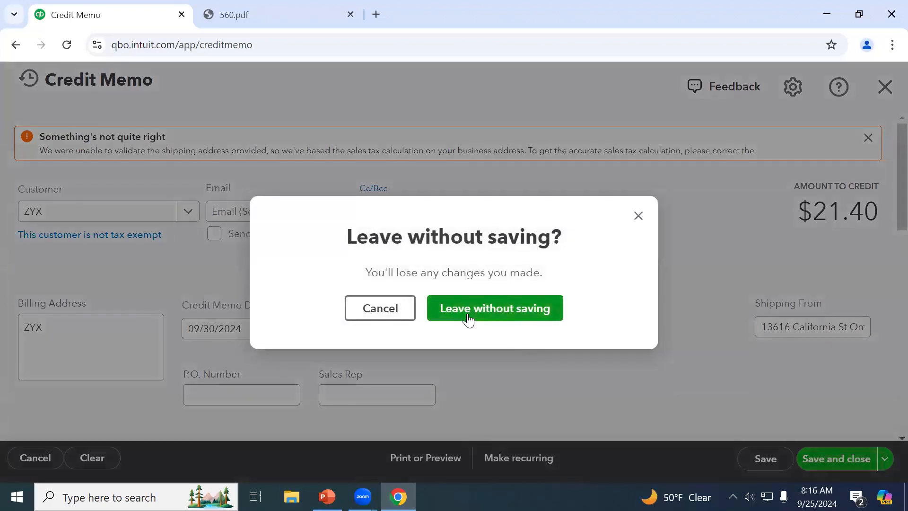
# Discard the credit memo, copy ZYX's Ship to address from invoice 1156, and close it unsaved
pyautogui.click(468, 320)
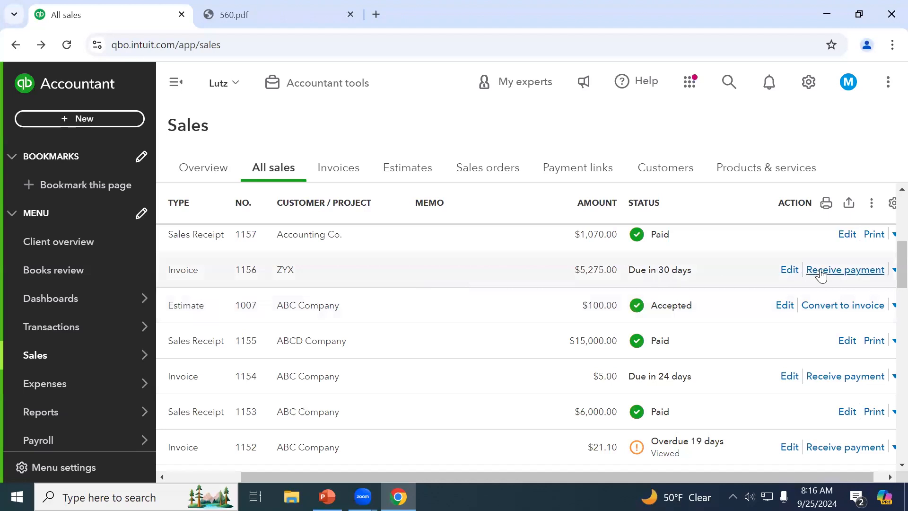
pyautogui.click(426, 266)
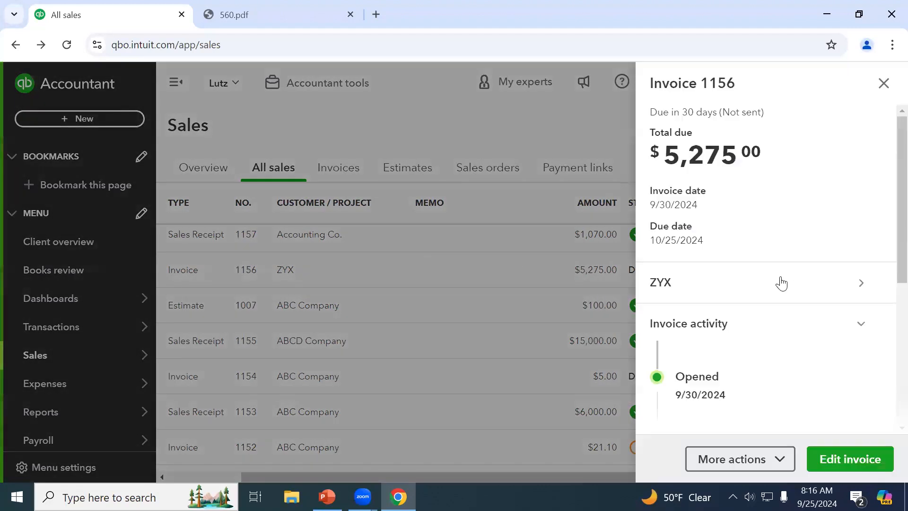
pyautogui.click(835, 461)
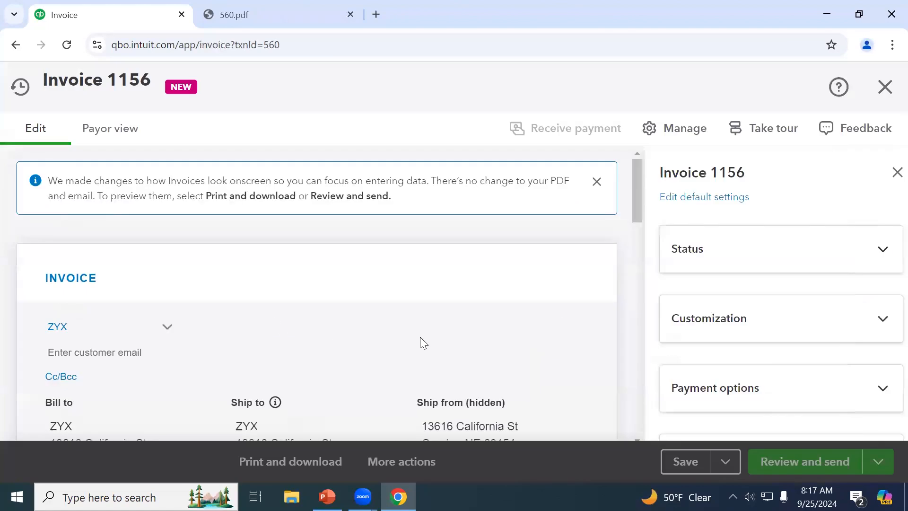
pyautogui.scroll(-3, 343, 327)
pyautogui.moveTo(349, 324); pyautogui.dragTo(233, 312)
pyautogui.hotkey('ctrl', 'c')
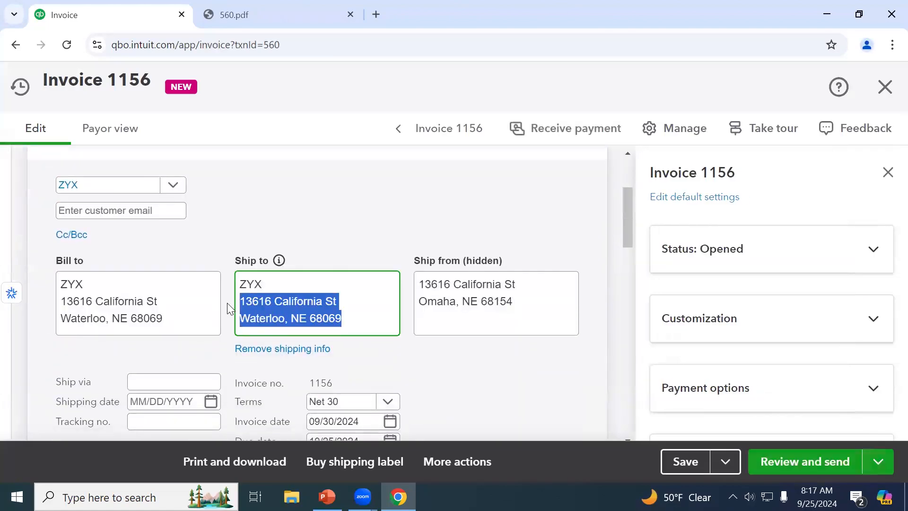
pyautogui.click(884, 91)
pyautogui.click(536, 315)
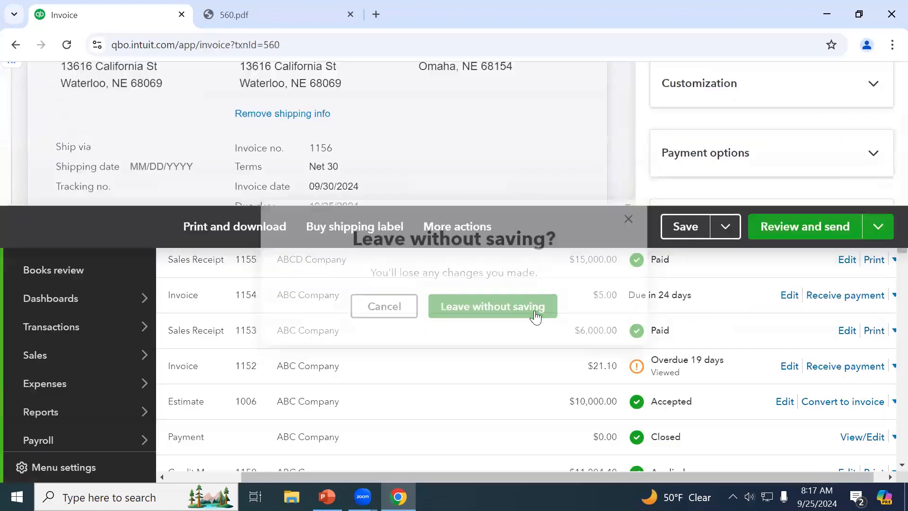
# Open the Customers list and search for 'z'
pyautogui.click(665, 176)
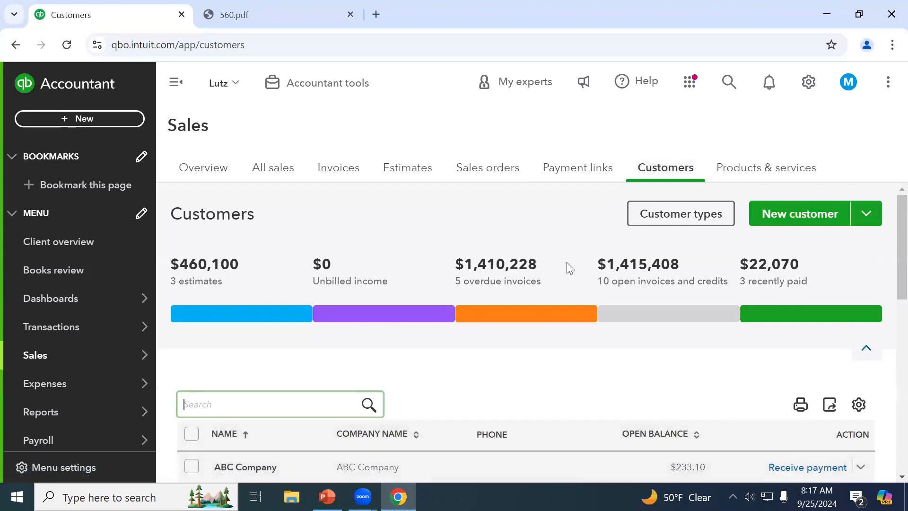
pyautogui.scroll(-2, 566, 262)
pyautogui.write('z')
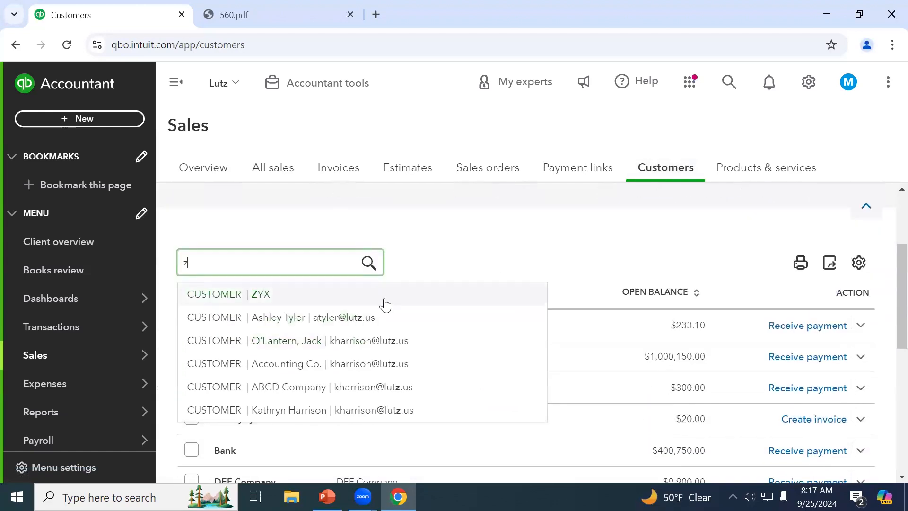
# Paste the copied Nebraska address into ZYX's Billing Street address 1 and save the customer
pyautogui.click(384, 301)
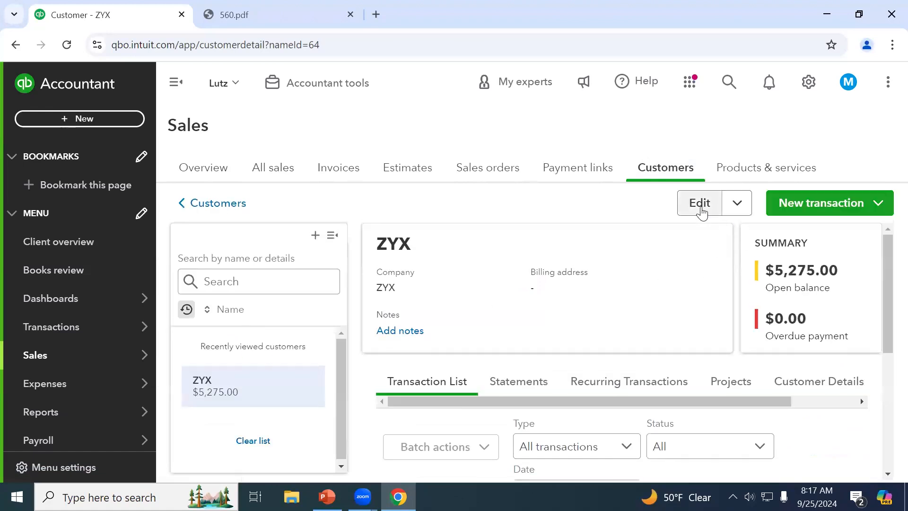
pyautogui.click(701, 211)
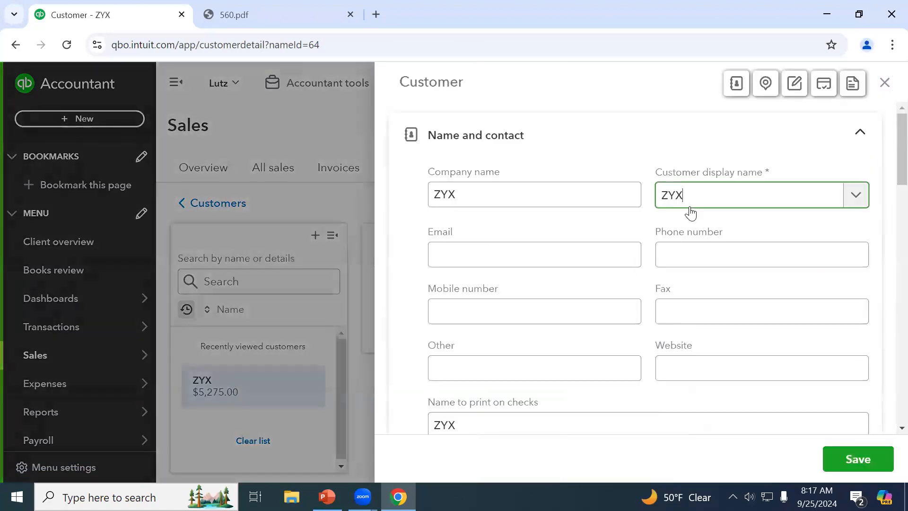
pyautogui.scroll(-3, 587, 265)
pyautogui.scroll(-5, 585, 265)
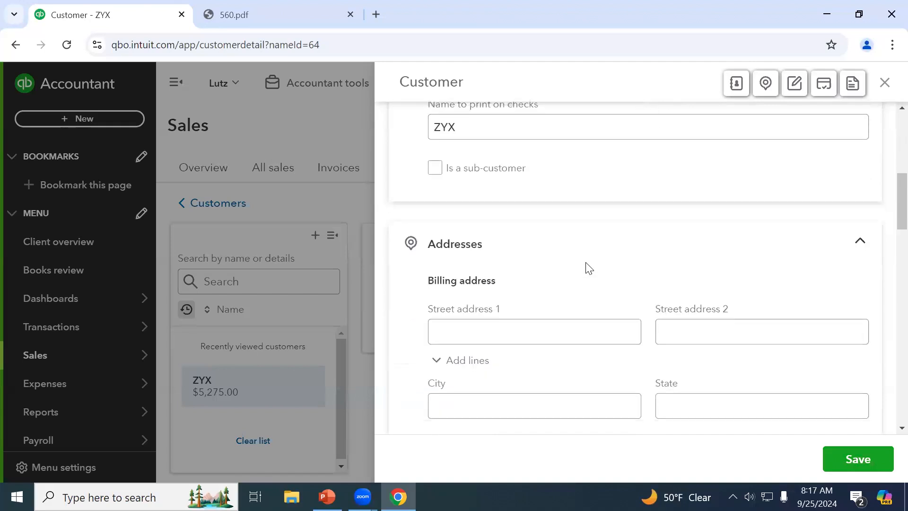
pyautogui.click(554, 326)
pyautogui.hotkey('ctrl', 'v')
pyautogui.press('Tab')
pyautogui.click(619, 262)
pyautogui.click(617, 242)
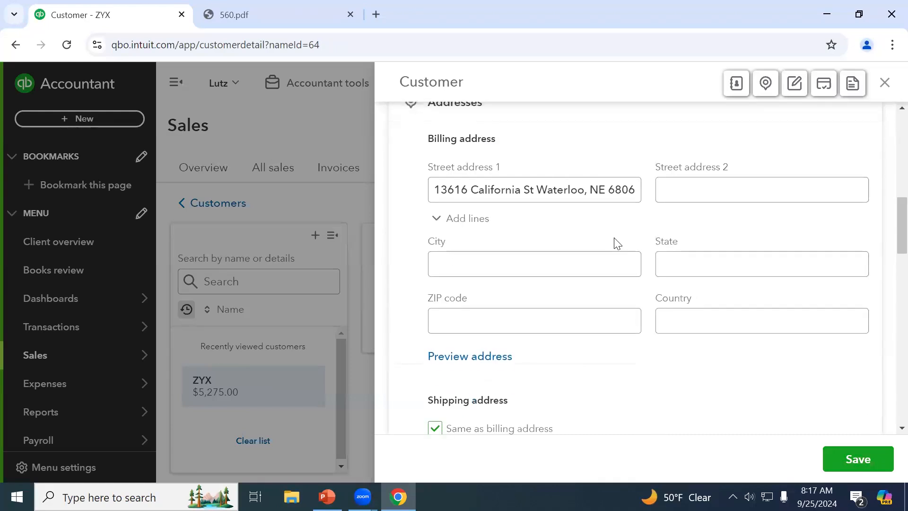
pyautogui.click(836, 465)
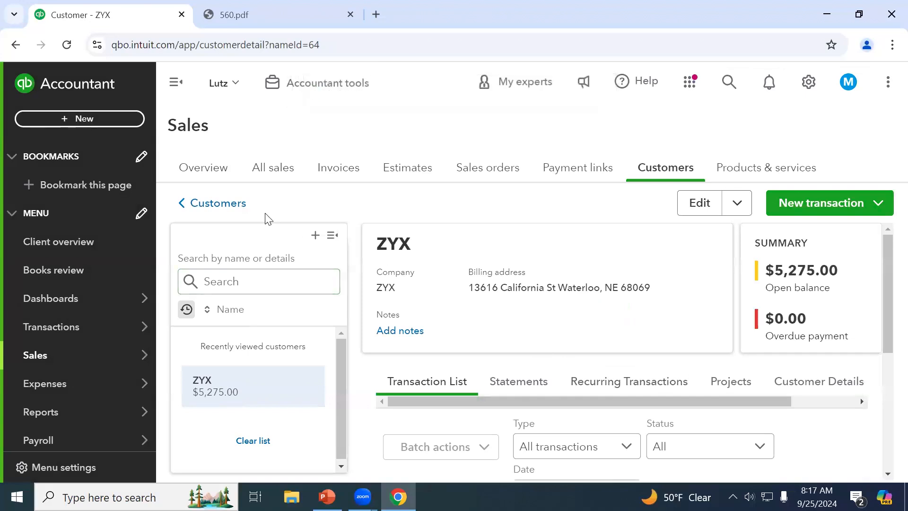
# Start a new credit memo from the All sales page
pyautogui.click(224, 175)
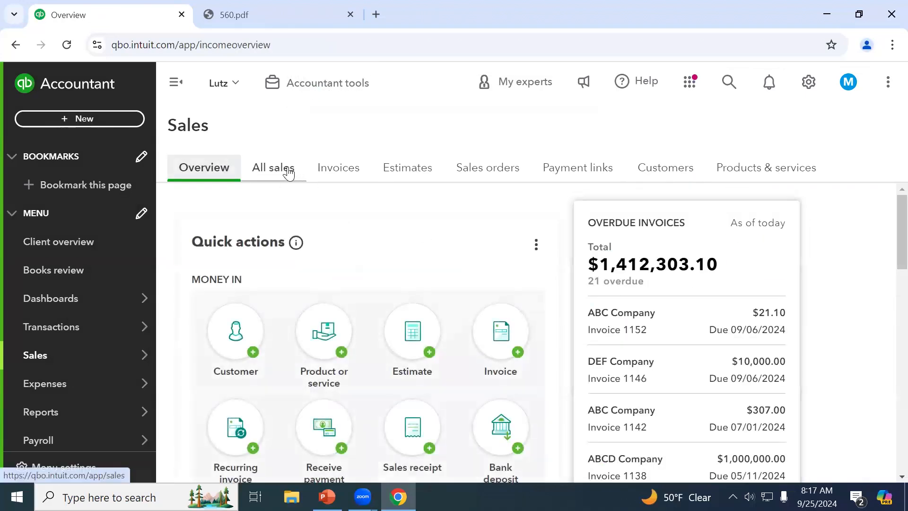
pyautogui.click(289, 173)
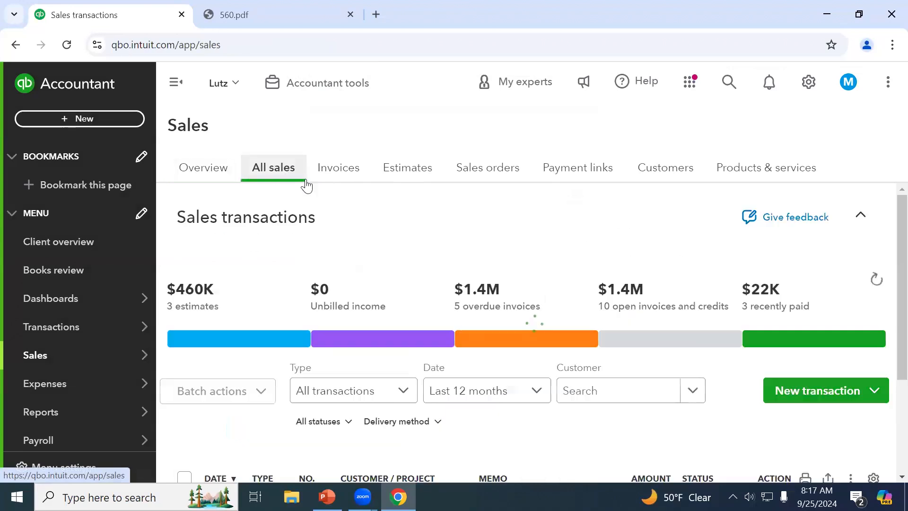
pyautogui.click(823, 392)
pyautogui.scroll(-3, 823, 393)
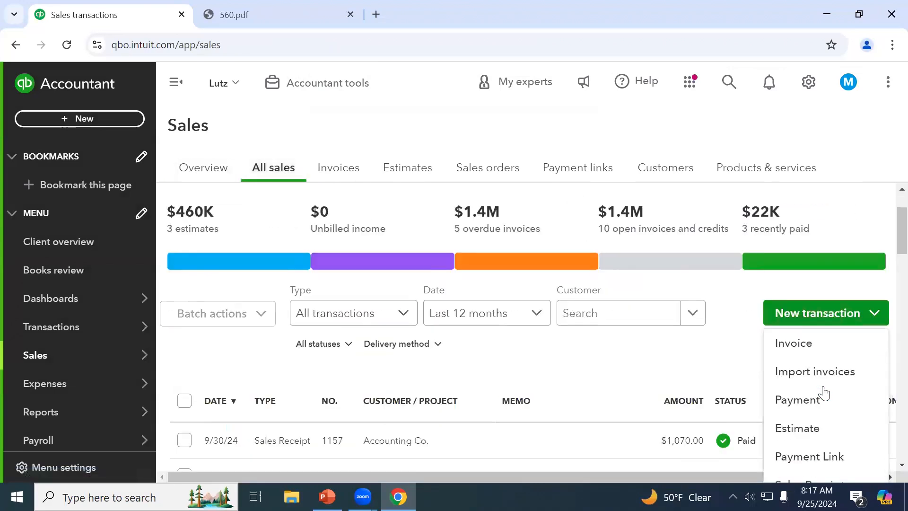
pyautogui.click(823, 449)
# Choose ZYX as the customer, filling in its billing address
pyautogui.click(43, 151)
pyautogui.write('z')
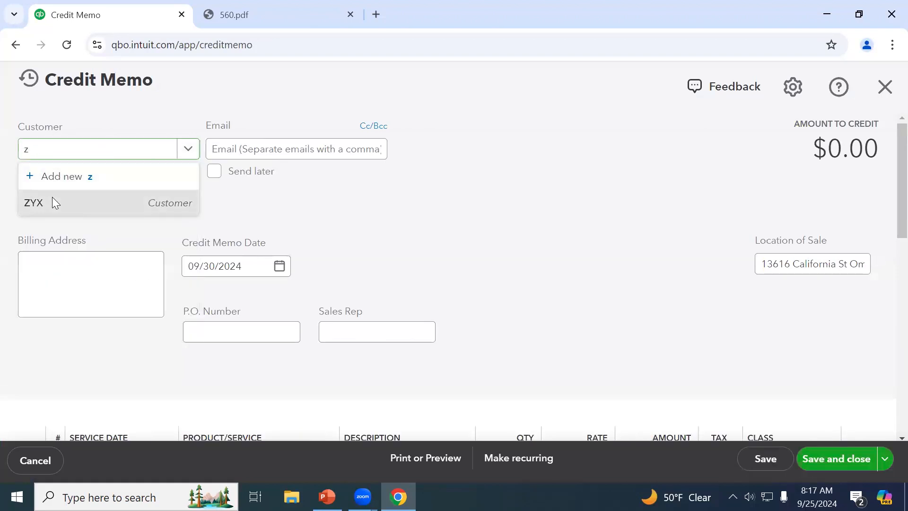
pyautogui.click(52, 200)
pyautogui.click(45, 292)
pyautogui.scroll(-5, 393, 282)
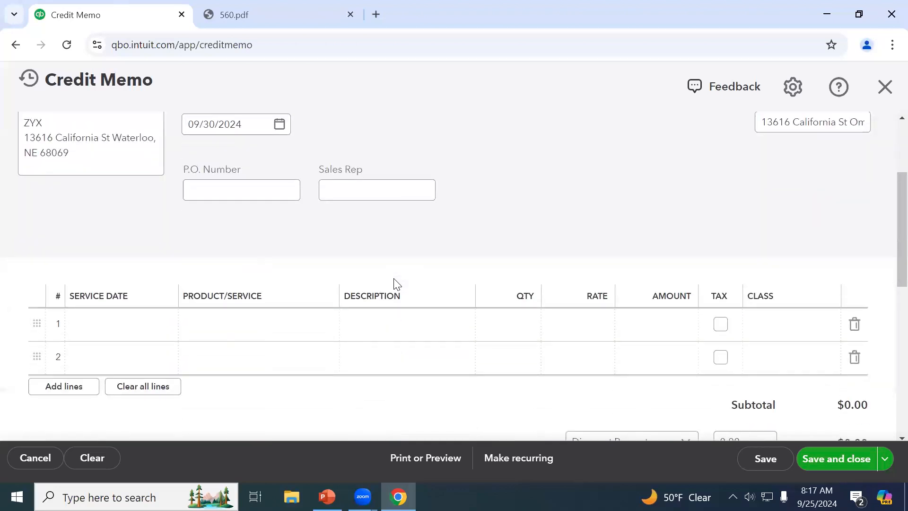
# Add Plumbing1 on line 1 with the amount changed to $20
pyautogui.click(108, 261)
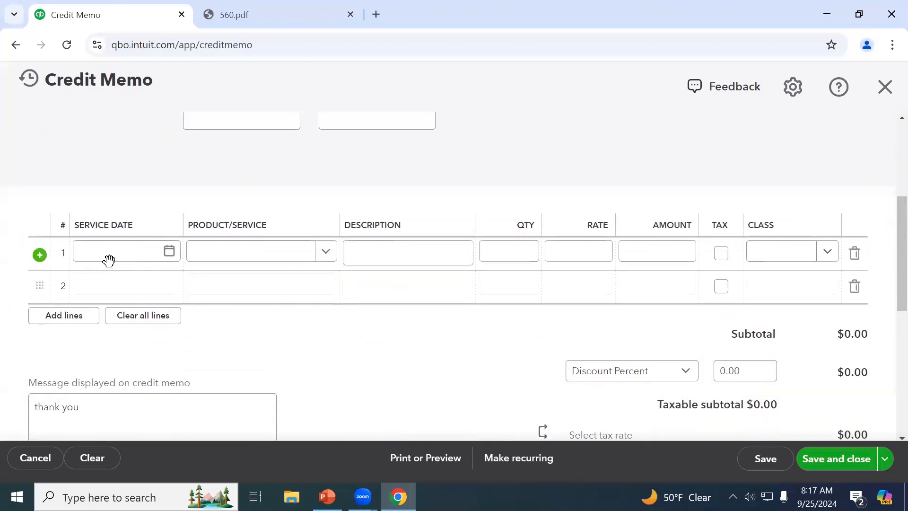
pyautogui.click(109, 254)
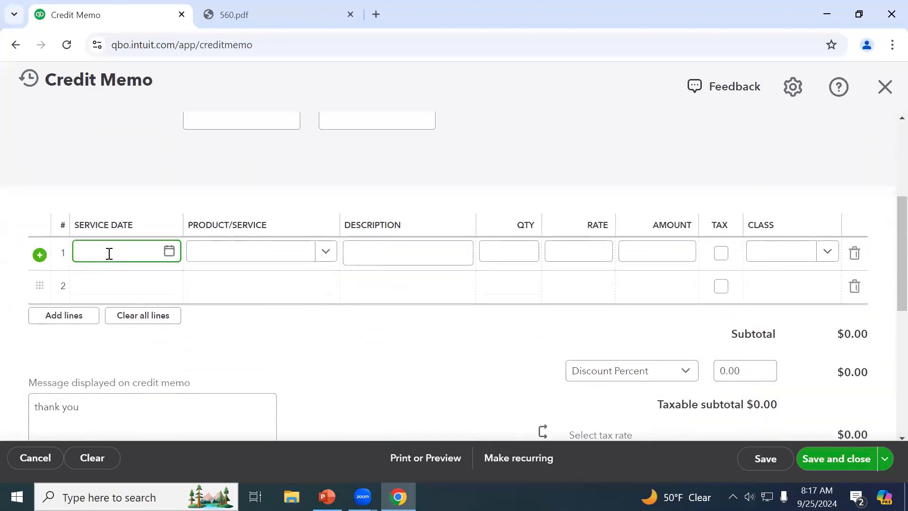
pyautogui.click(290, 256)
pyautogui.write('plum')
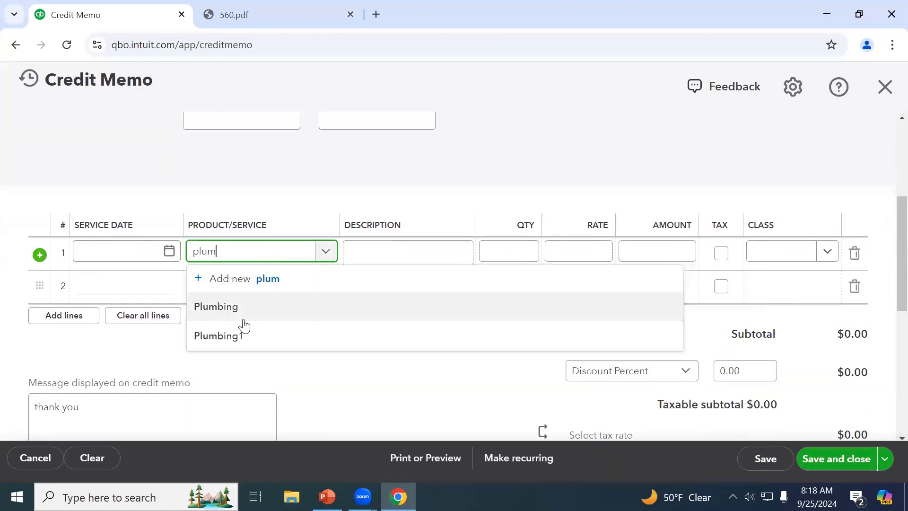
pyautogui.click(239, 339)
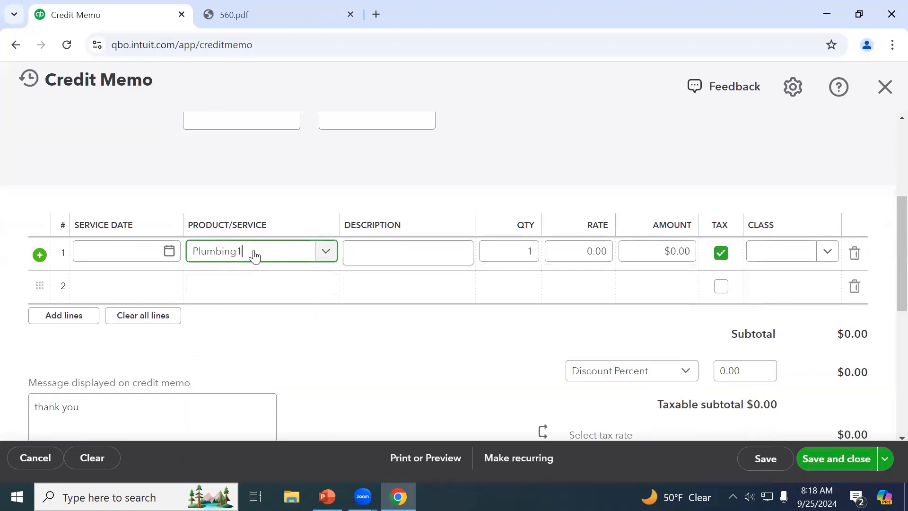
pyautogui.click(686, 253)
pyautogui.doubleClick(685, 254)
pyautogui.press('BackSpace')
pyautogui.write('20')
pyautogui.click(598, 336)
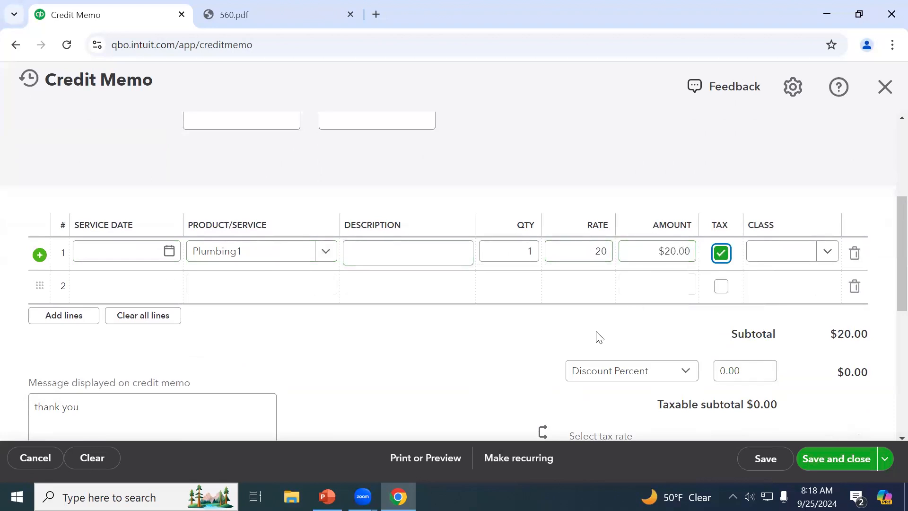
pyautogui.scroll(-3, 598, 337)
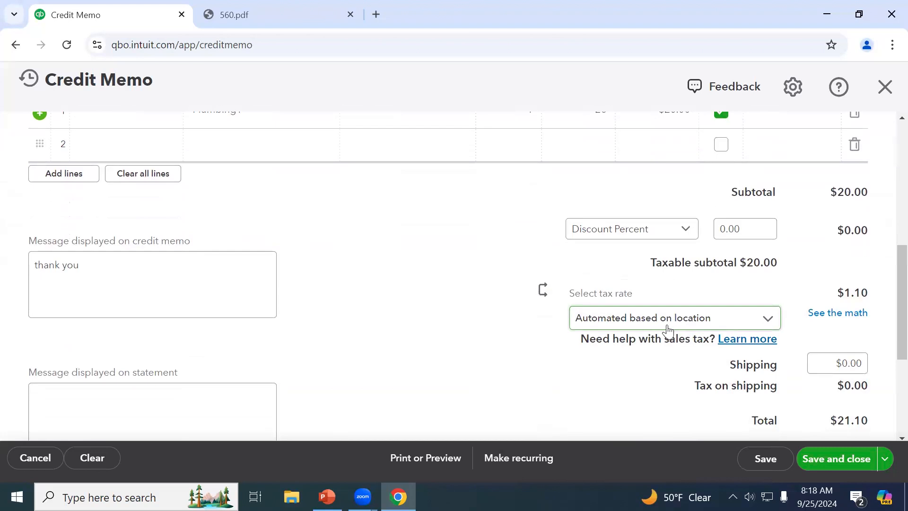
# Check the tax breakdown, then apply the NE (6.75%) sales tax rate
pyautogui.click(814, 318)
pyautogui.scroll(-5, 811, 312)
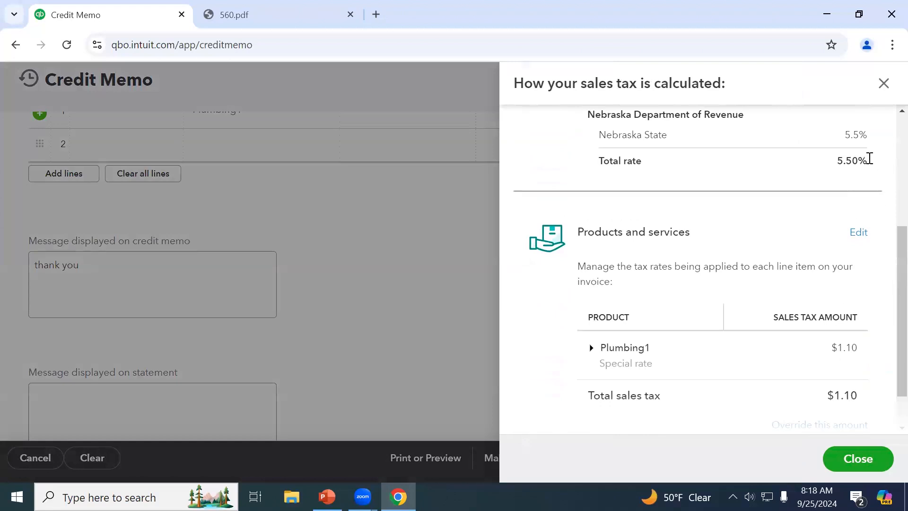
pyautogui.click(888, 89)
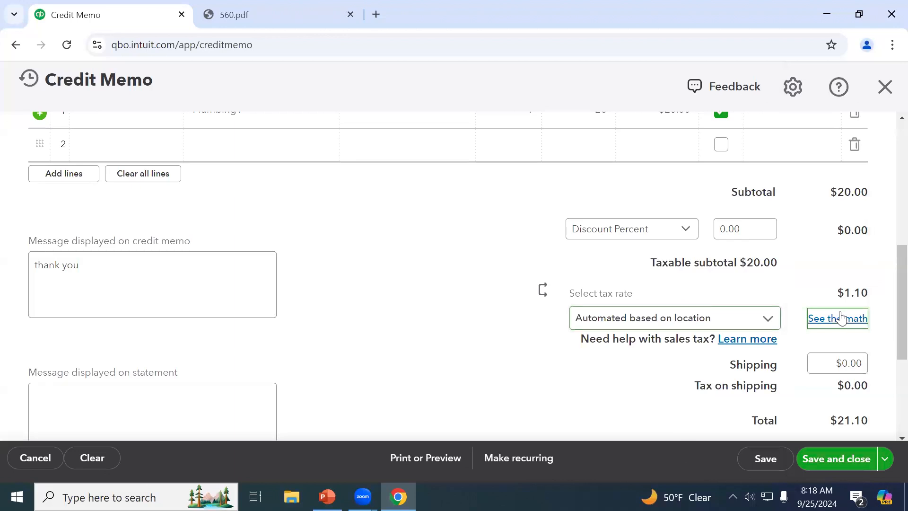
pyautogui.click(771, 323)
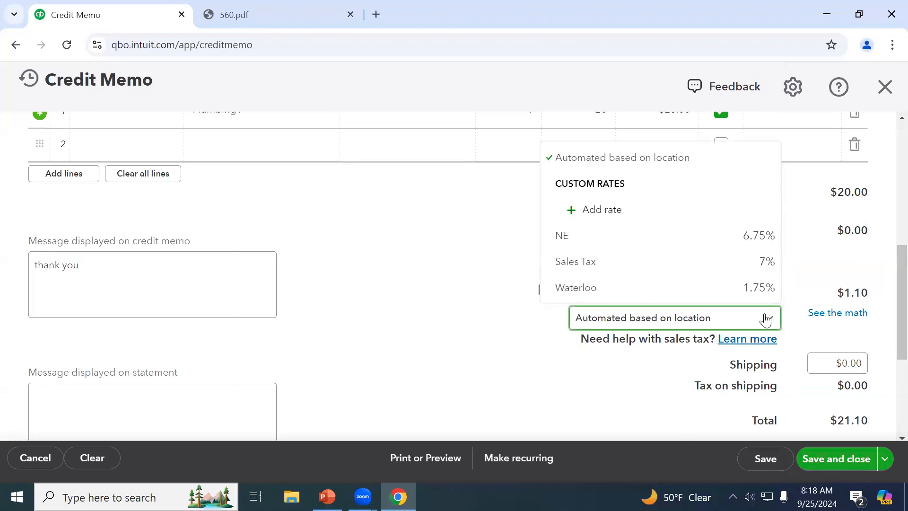
pyautogui.click(760, 238)
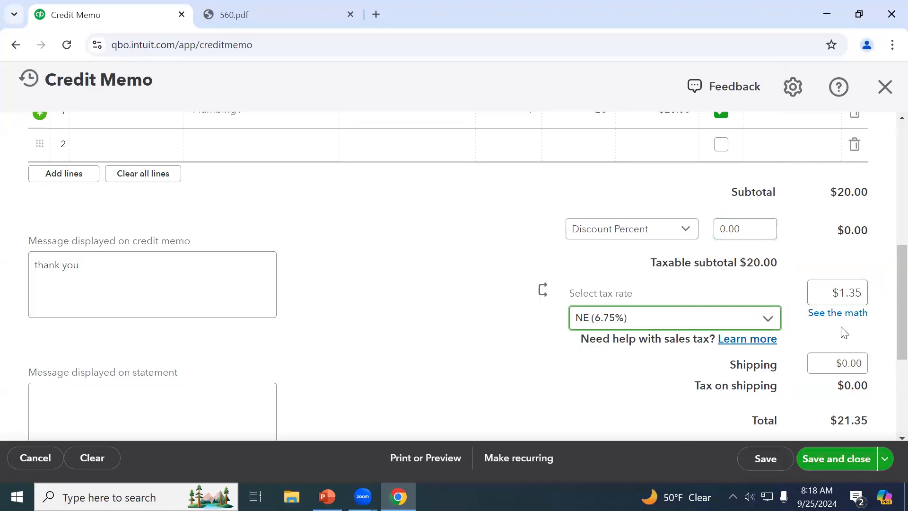
# Save the credit memo as 1158 with a $21.35 total and close it
pyautogui.scroll(-2, 845, 333)
pyautogui.scroll(-2, 845, 332)
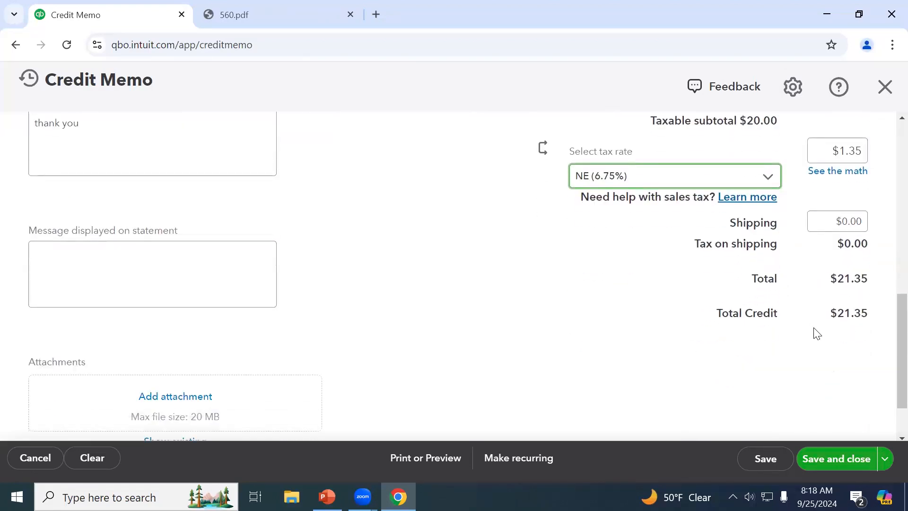
pyautogui.scroll(-2, 846, 337)
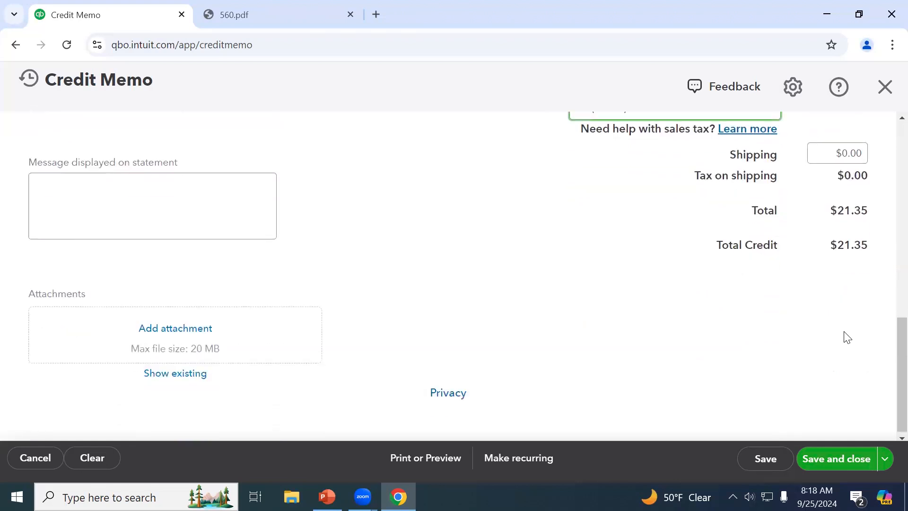
pyautogui.click(780, 461)
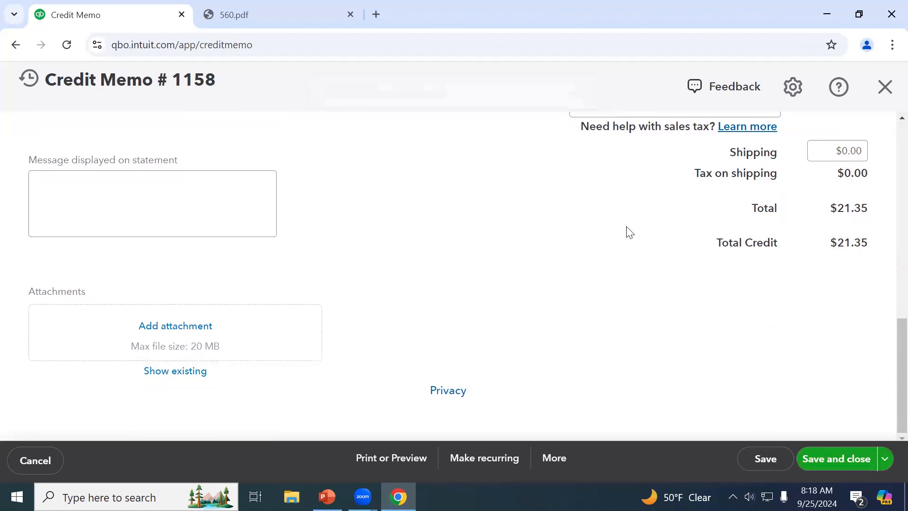
pyautogui.click(885, 86)
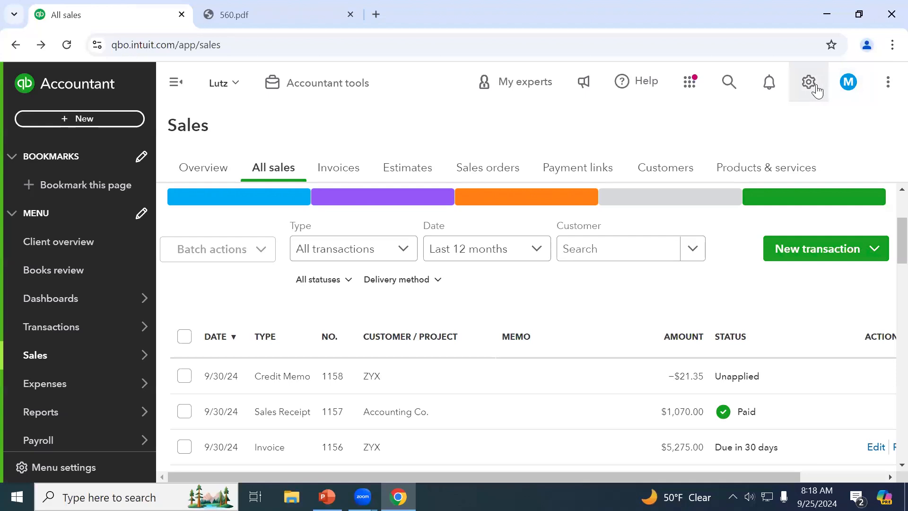
# Open Account and settings and review the Sales settings page
pyautogui.click(816, 84)
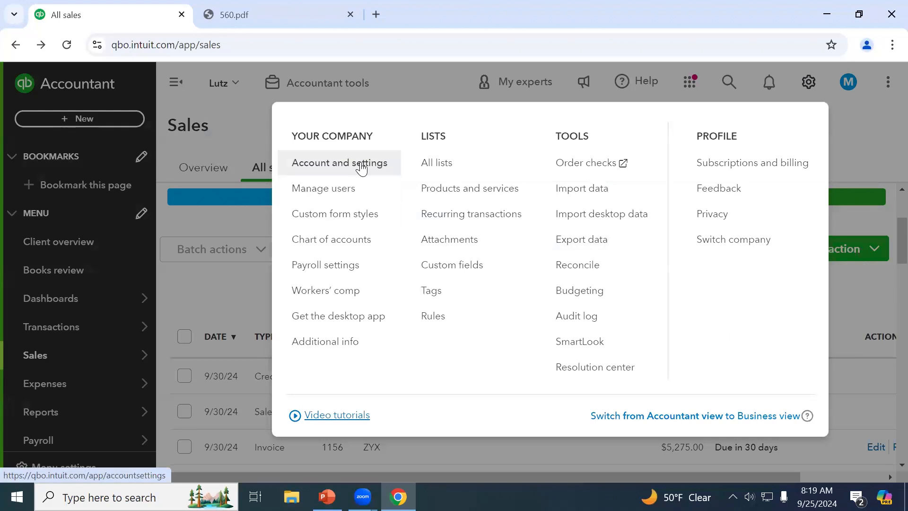
pyautogui.click(344, 163)
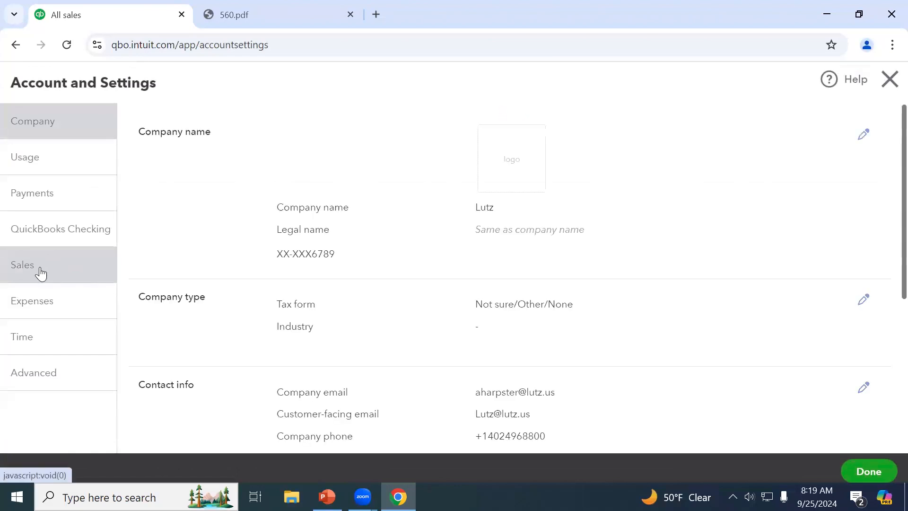
pyautogui.click(41, 269)
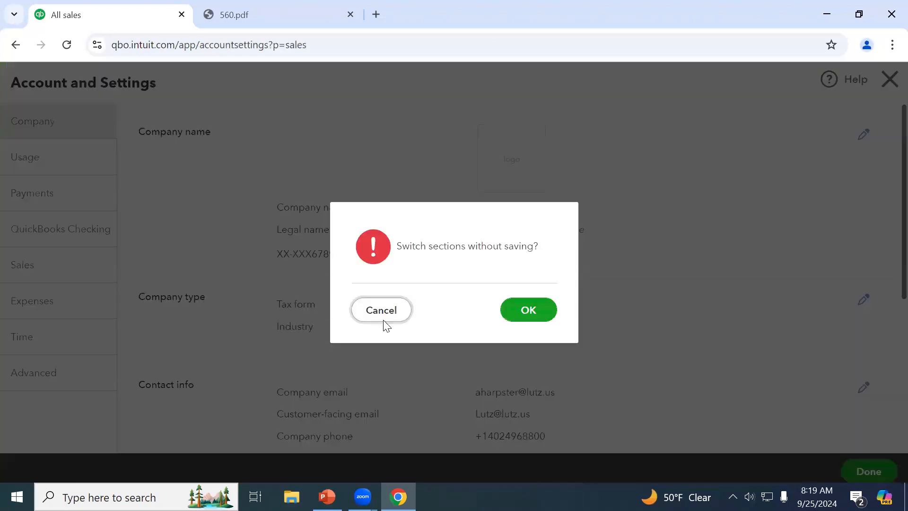
pyautogui.click(523, 316)
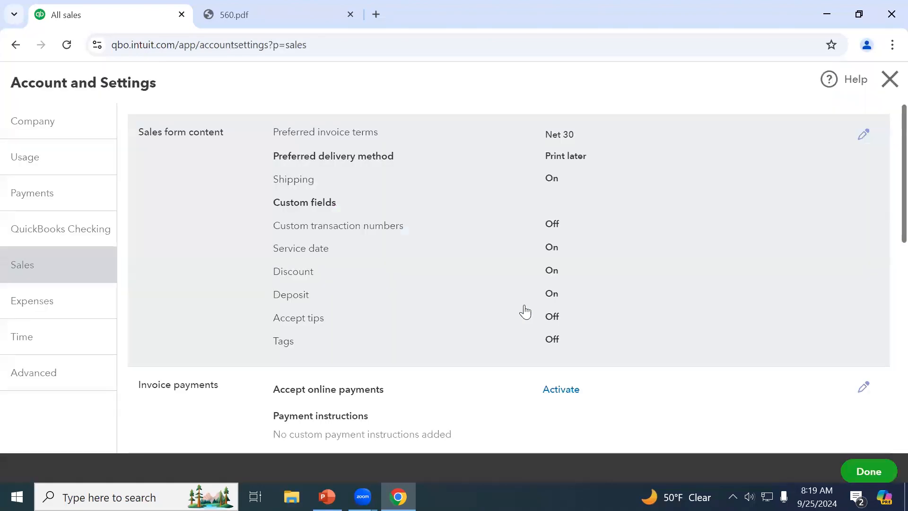
pyautogui.scroll(-3, 600, 286)
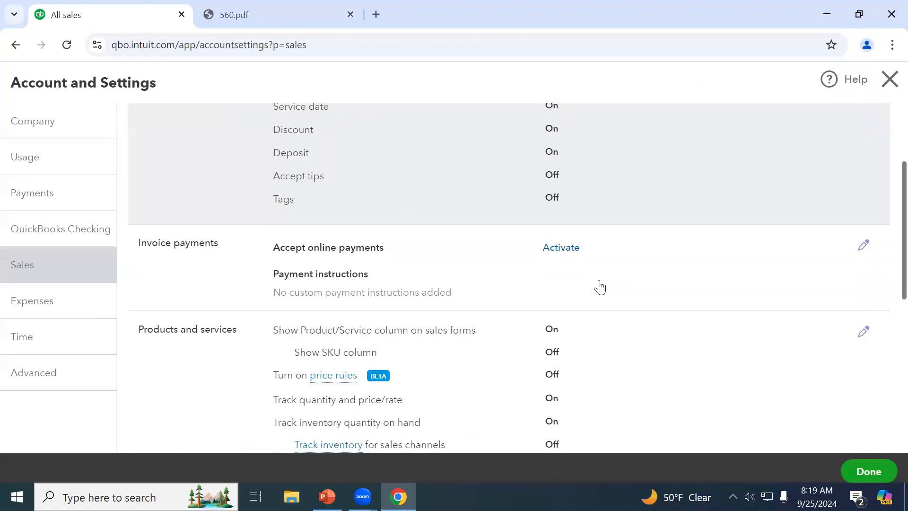
pyautogui.scroll(-2, 600, 286)
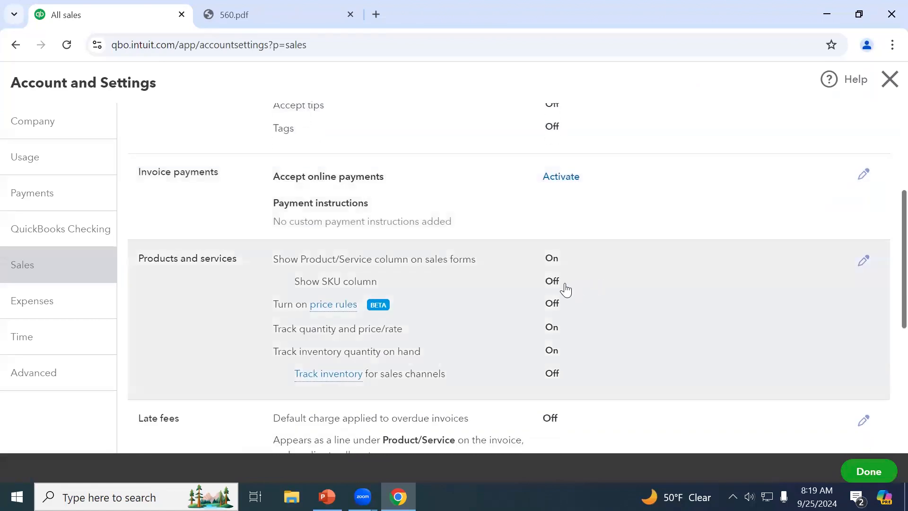
pyautogui.scroll(-2, 573, 342)
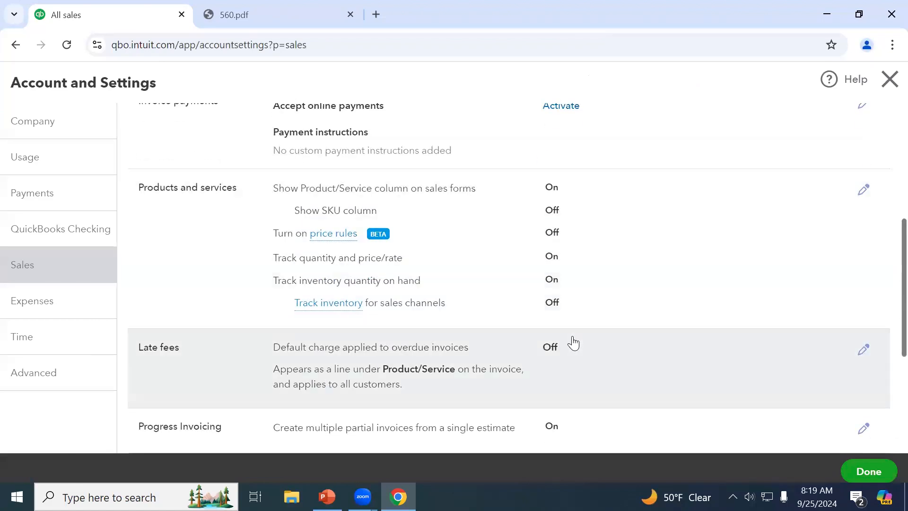
pyautogui.scroll(-2, 576, 350)
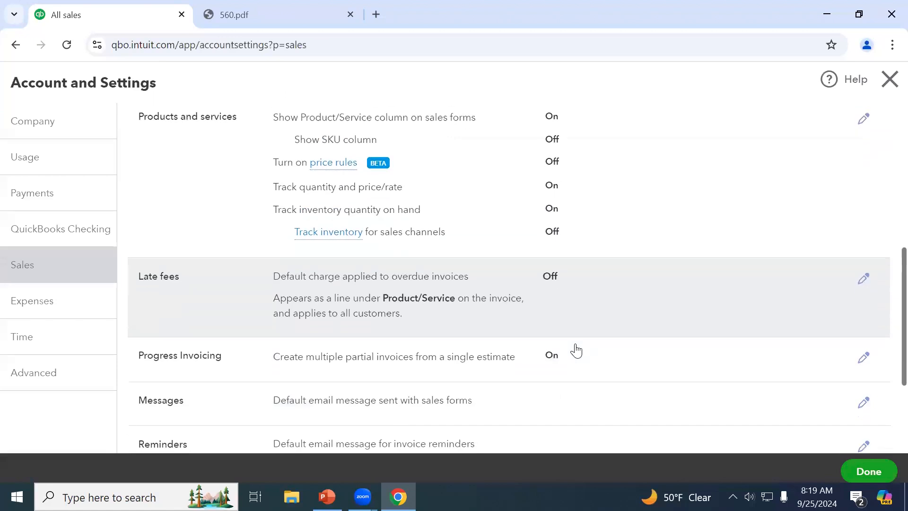
pyautogui.scroll(-2, 576, 350)
pyautogui.scroll(-2, 576, 350)
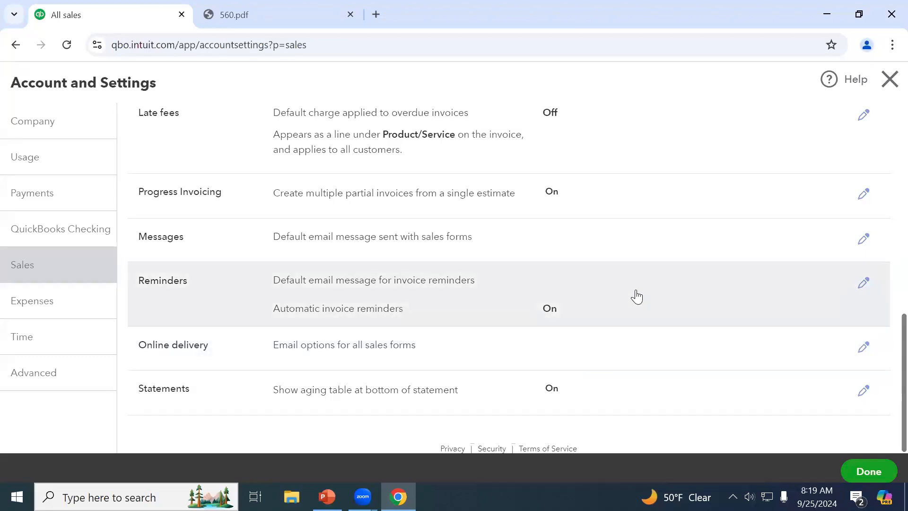
pyautogui.scroll(2, 637, 266)
pyautogui.scroll(4, 637, 266)
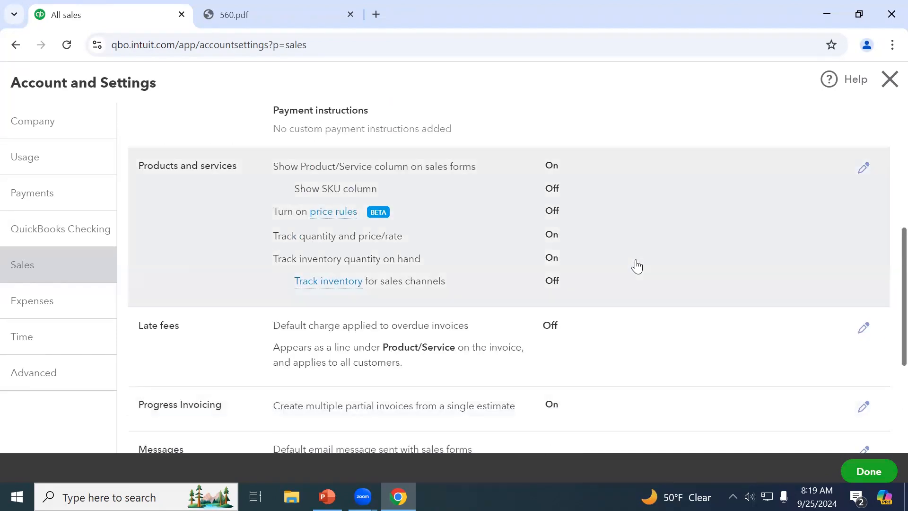
pyautogui.scroll(2, 390, 182)
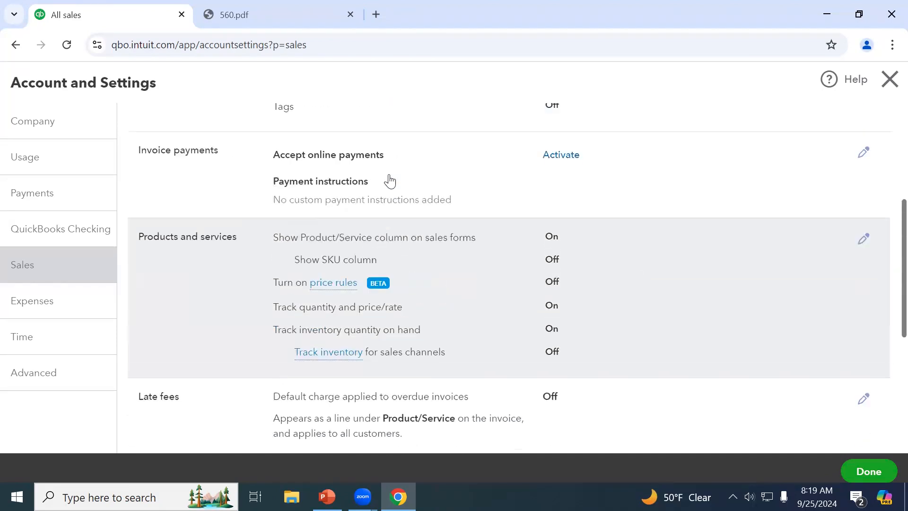
pyautogui.scroll(2, 389, 187)
pyautogui.scroll(3, 390, 191)
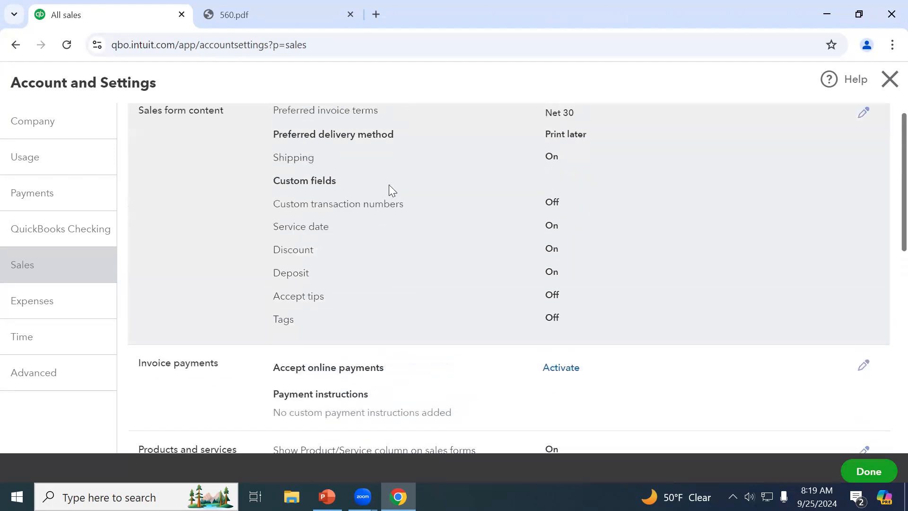
pyautogui.scroll(1, 389, 185)
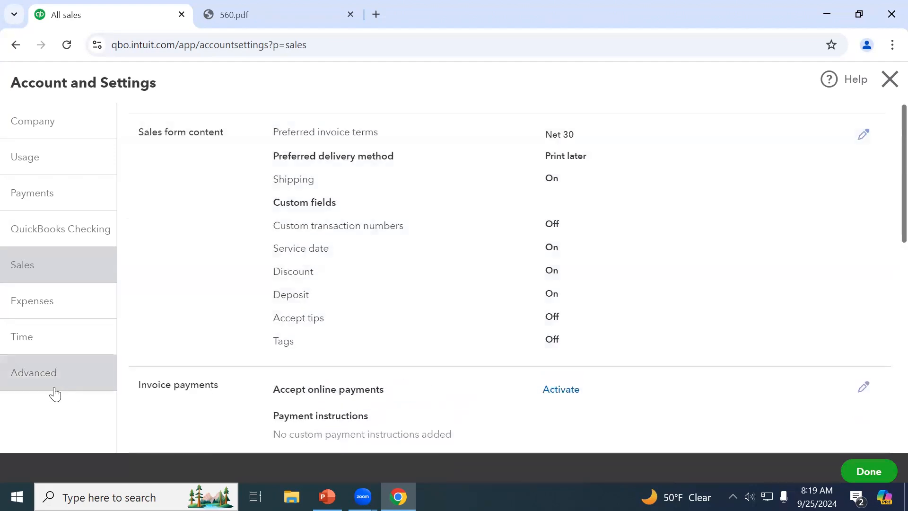
# View the Advanced settings, where automatically applying credits is Off
pyautogui.click(42, 376)
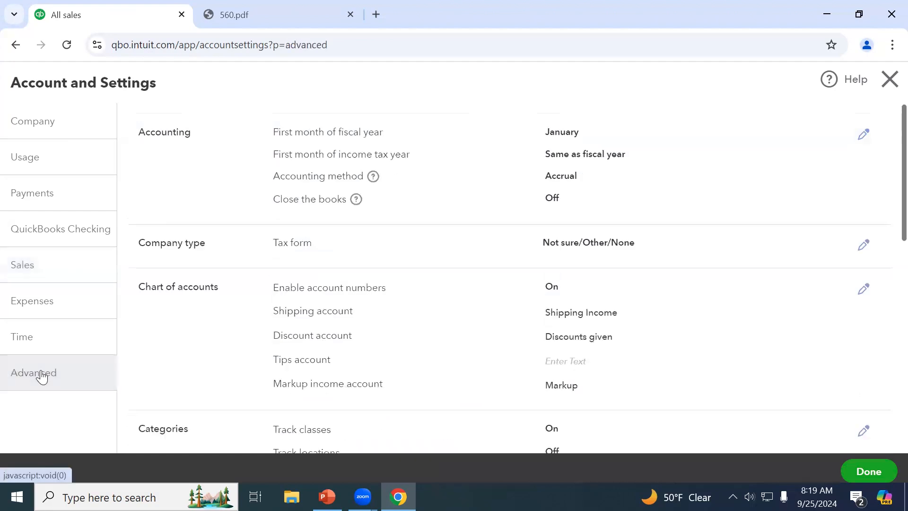
pyautogui.scroll(-3, 297, 328)
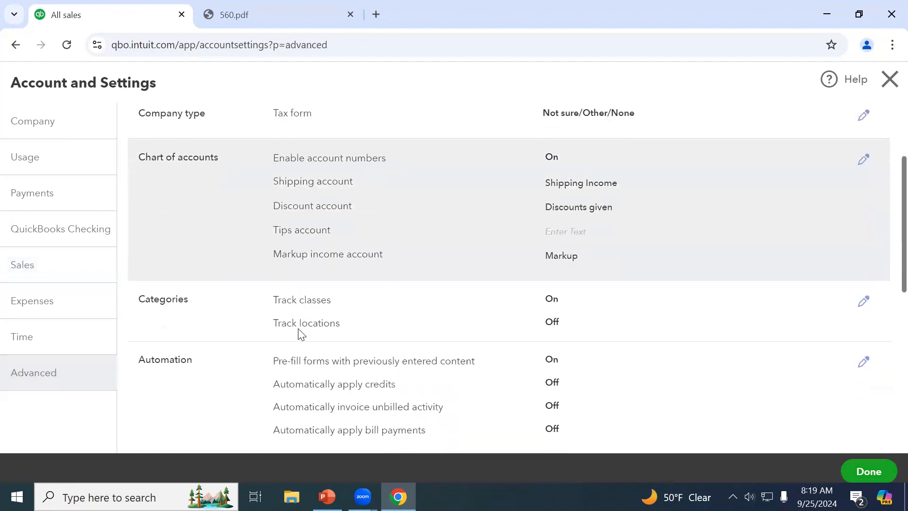
pyautogui.scroll(-1, 411, 307)
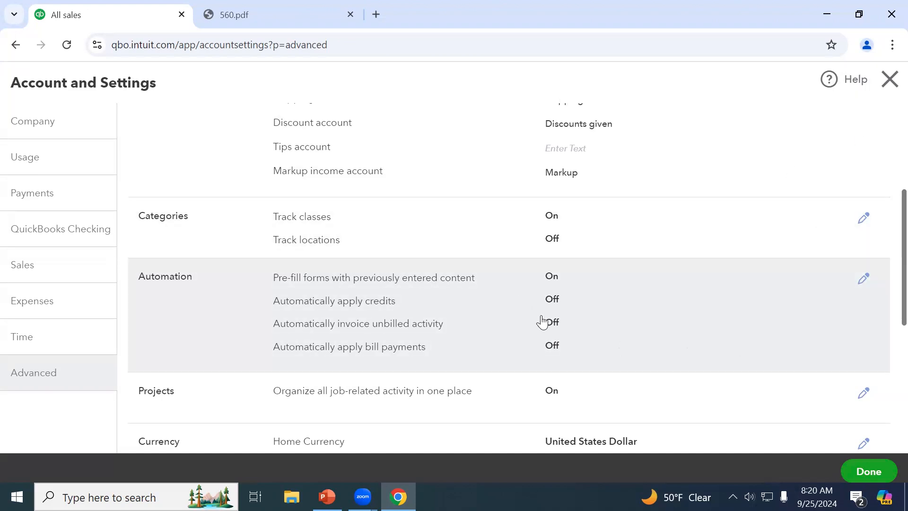
# Close Account and Settings to return to the sales transactions list
pyautogui.click(890, 89)
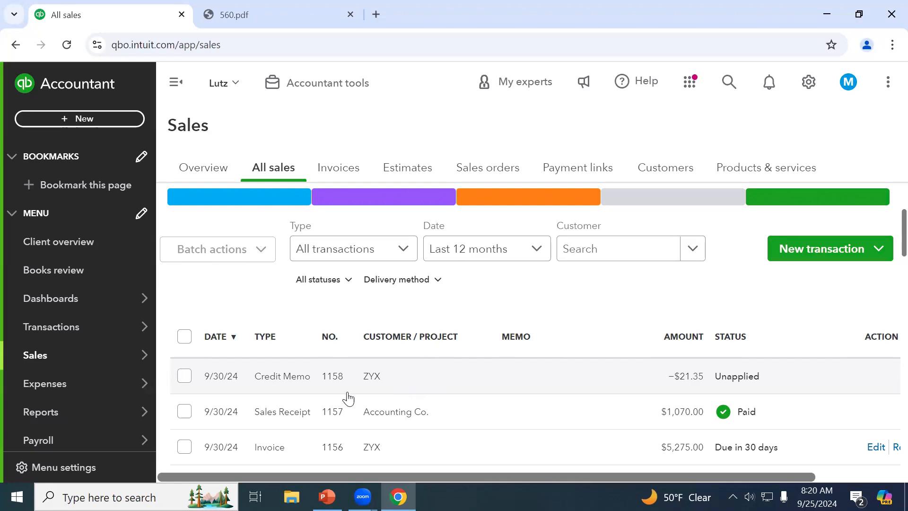
# Search the reports for 'aging' and open the Accounts payable aging summary
pyautogui.moveTo(53, 421)
pyautogui.click(87, 419)
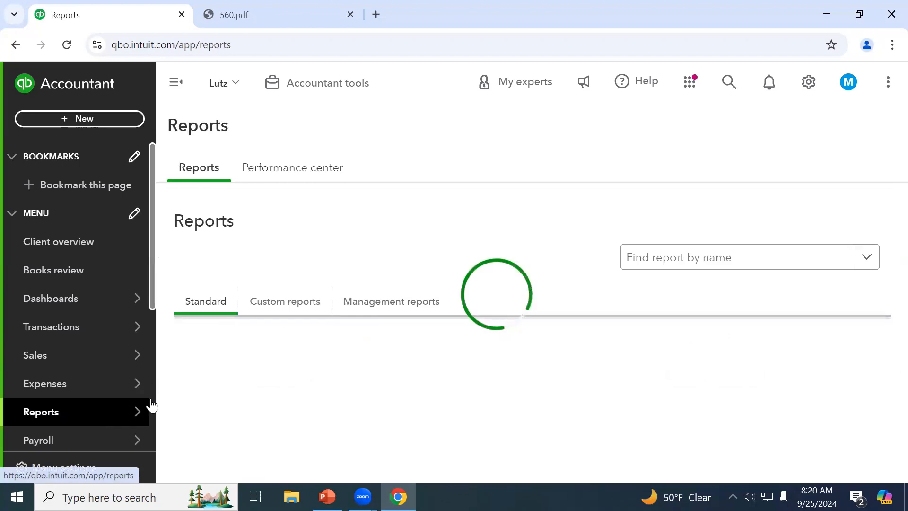
pyautogui.scroll(-2, 384, 360)
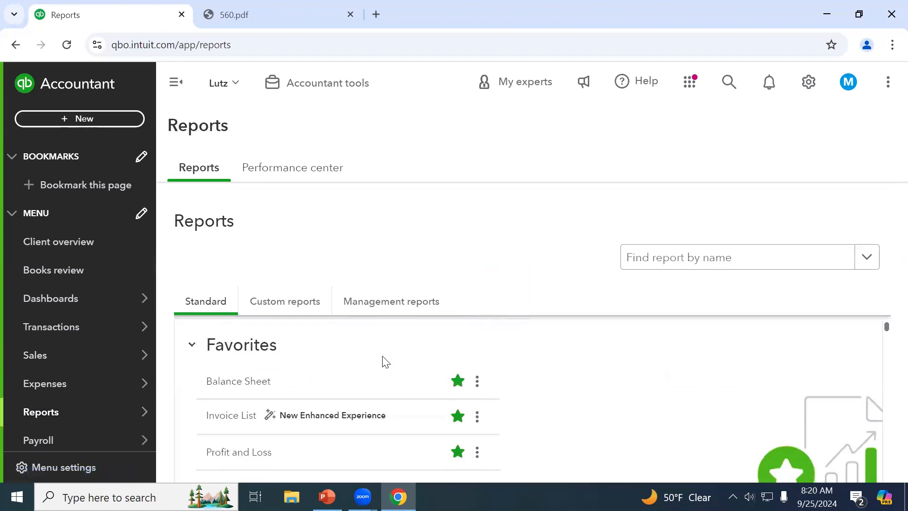
pyautogui.click(652, 274)
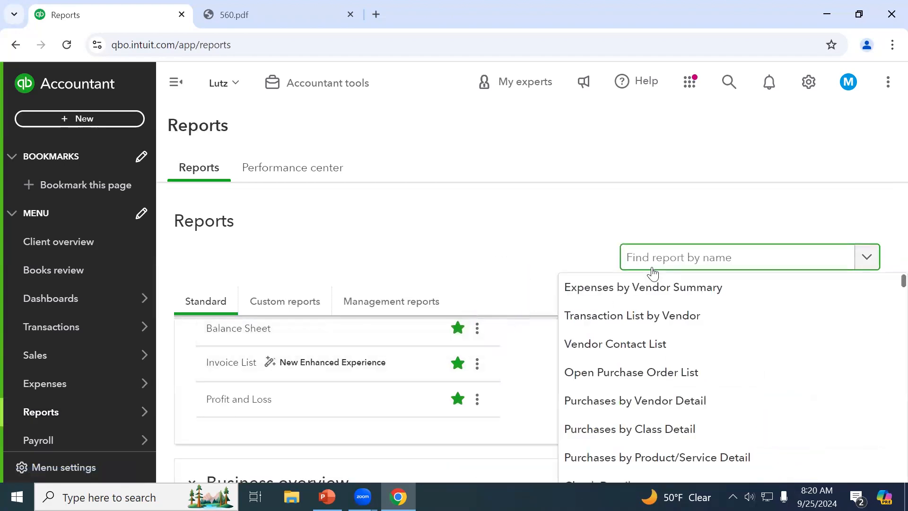
pyautogui.write('aging')
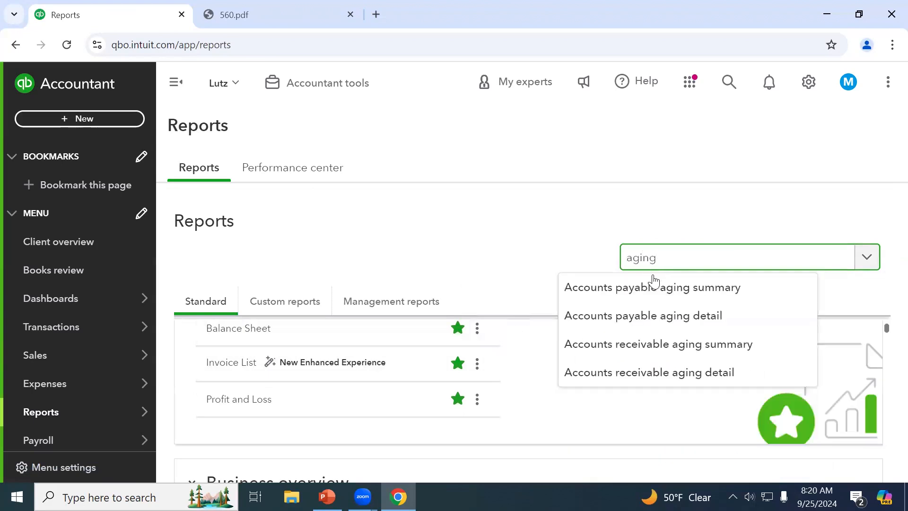
pyautogui.click(654, 289)
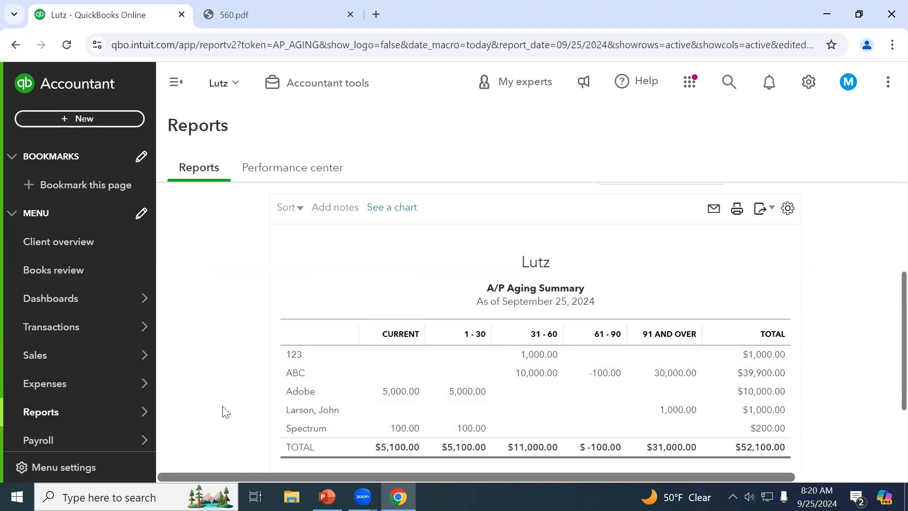
# Check the A/P Aging Summary's as-of date ($52,100.00 total), then go back to the report list
pyautogui.scroll(2, 279, 392)
pyautogui.scroll(1, 279, 393)
pyautogui.click(447, 240)
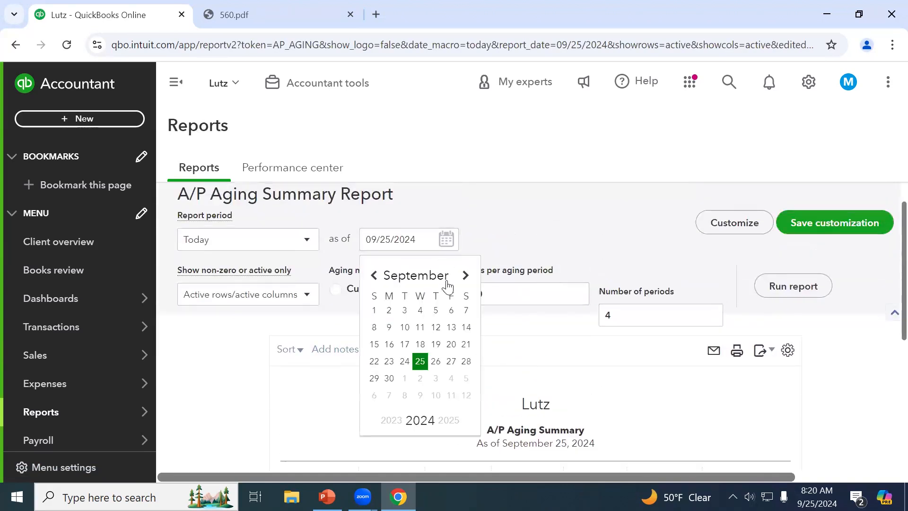
pyautogui.scroll(1, 283, 215)
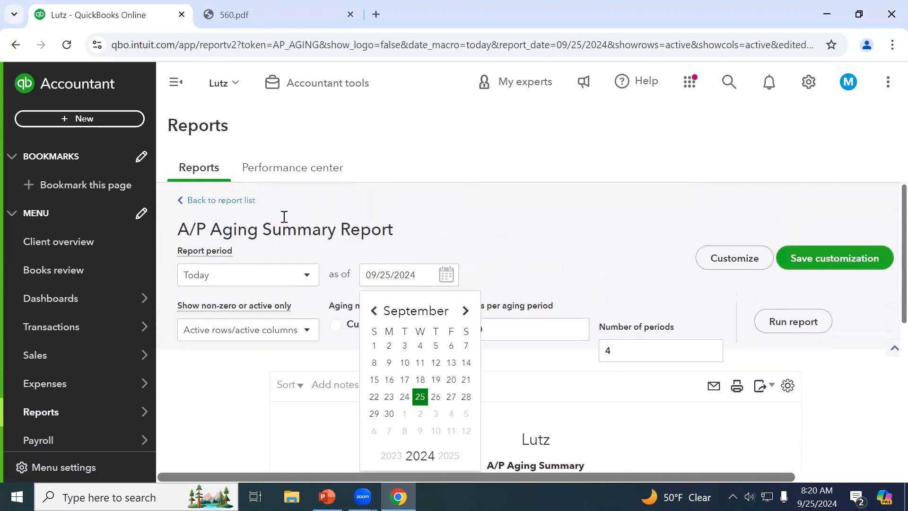
pyautogui.click(230, 201)
pyautogui.click(759, 261)
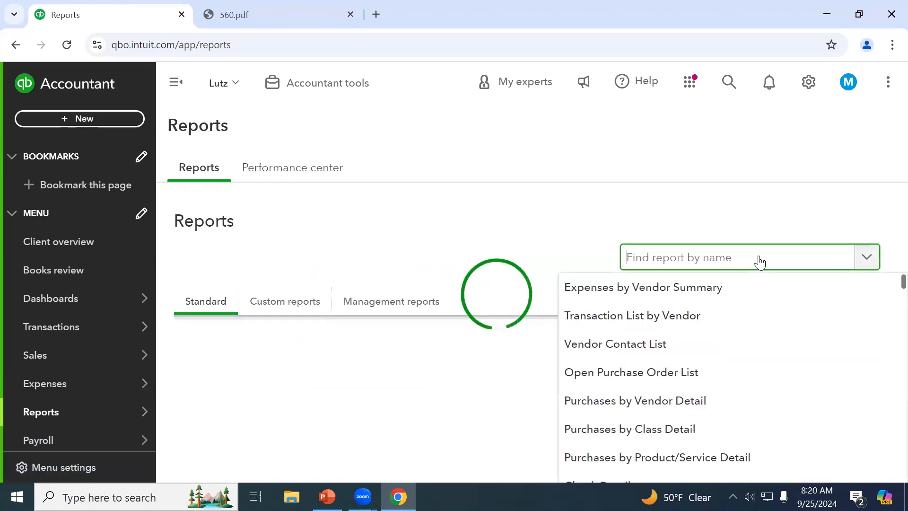
# Search 'aging' again and open the Accounts receivable aging summary
pyautogui.write('aga')
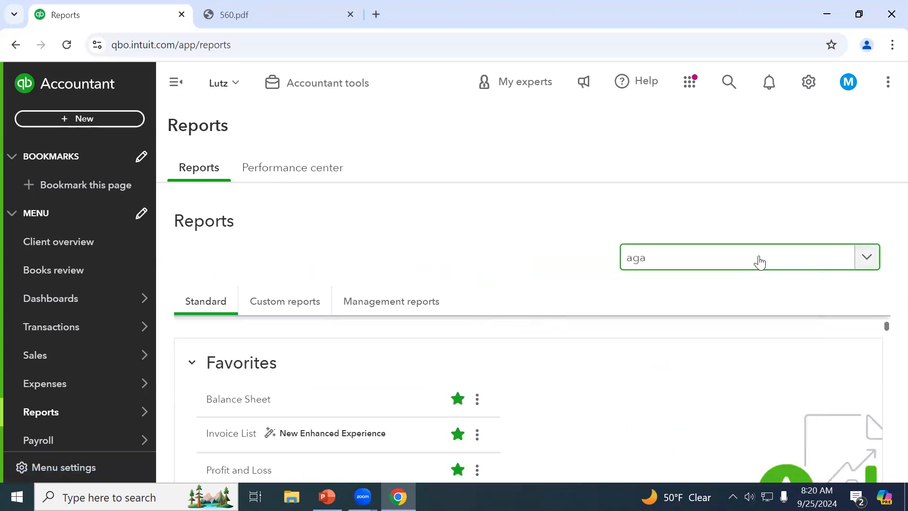
pyautogui.press('BackSpace')
pyautogui.write('ing')
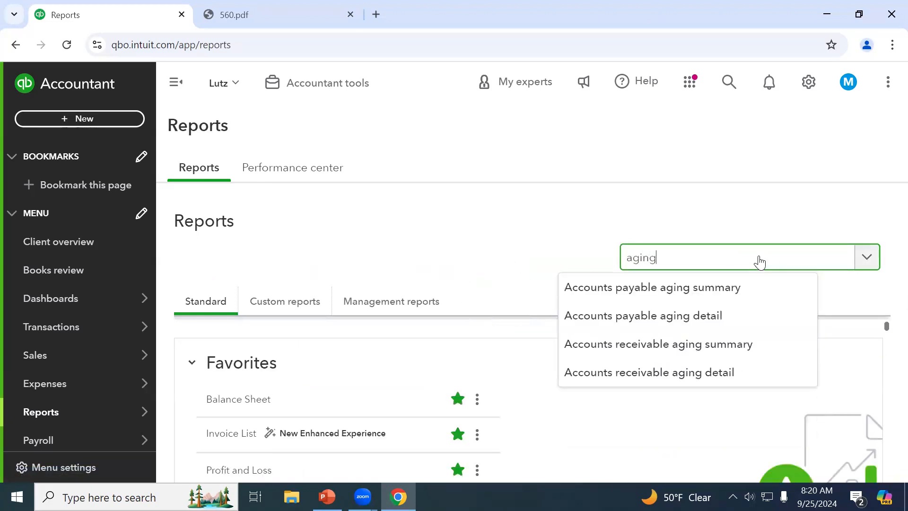
pyautogui.click(741, 349)
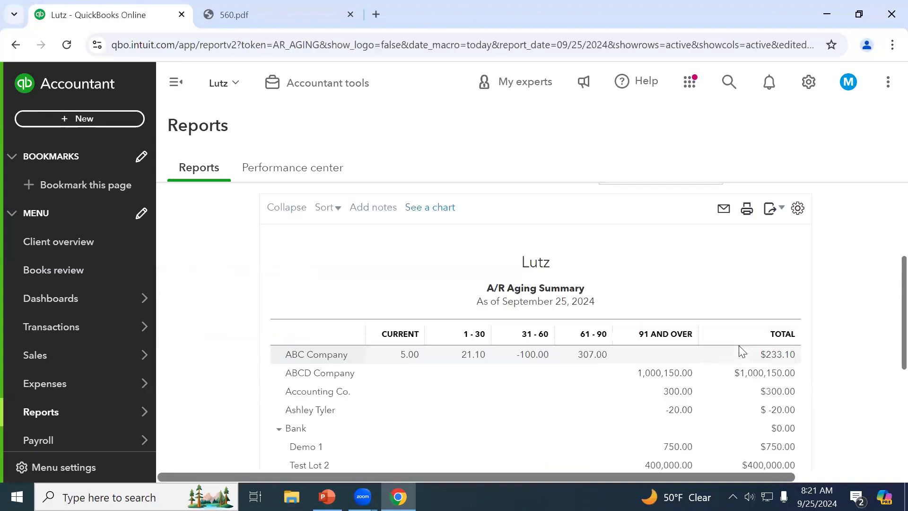
pyautogui.scroll(-2, 708, 369)
pyautogui.scroll(-3, 710, 370)
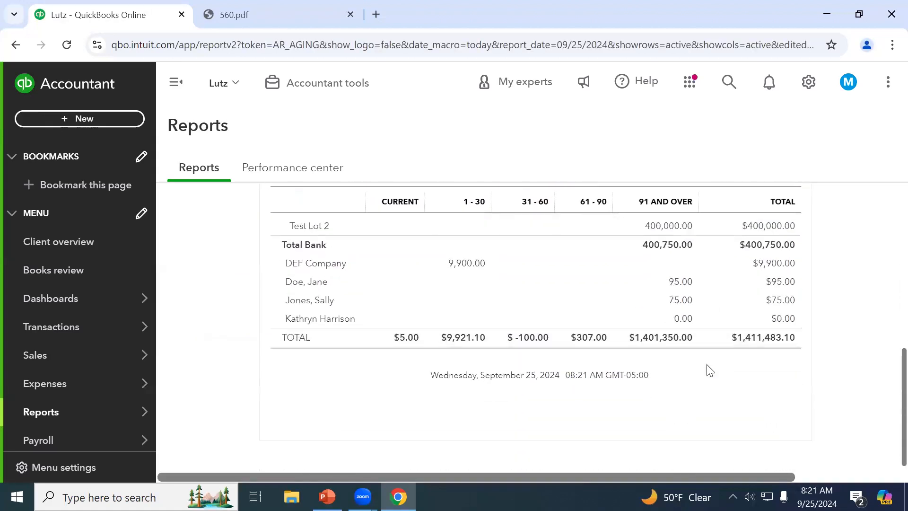
pyautogui.scroll(3, 488, 360)
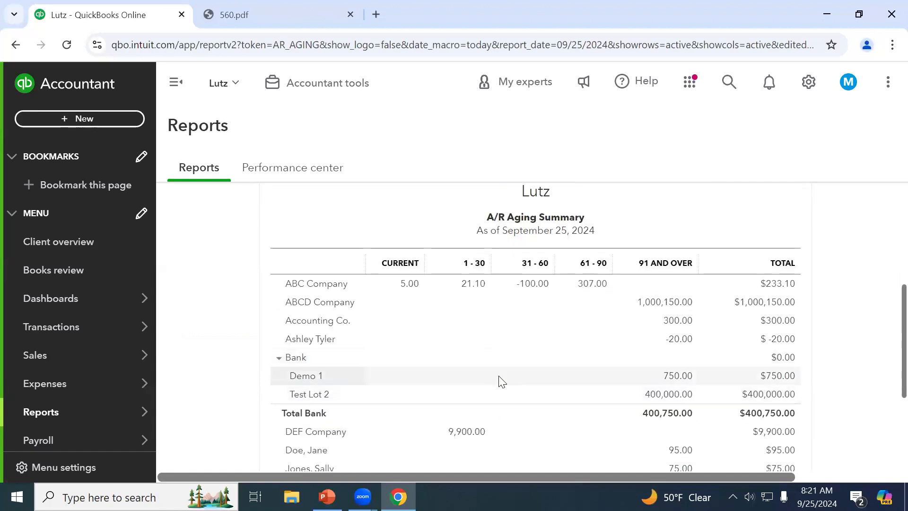
pyautogui.scroll(4, 500, 384)
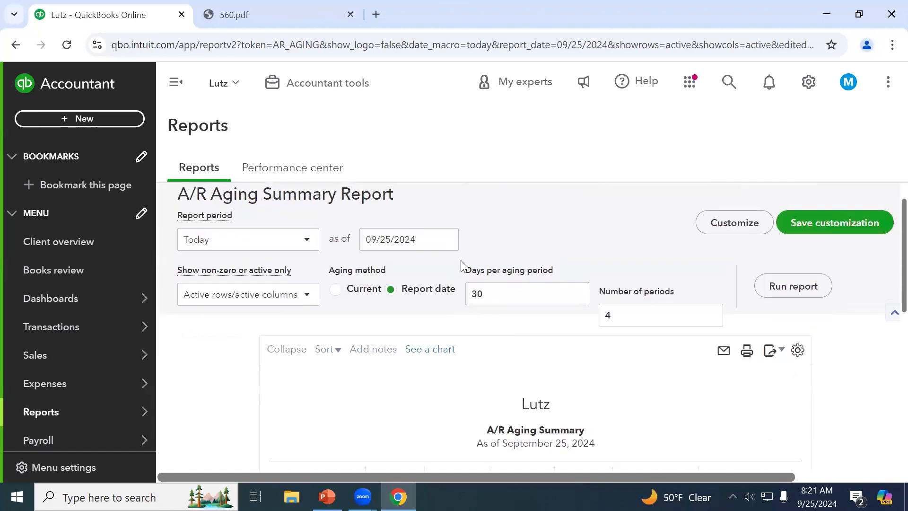
# Rerun the A/R Aging Summary as of October 5, 2024
pyautogui.click(452, 244)
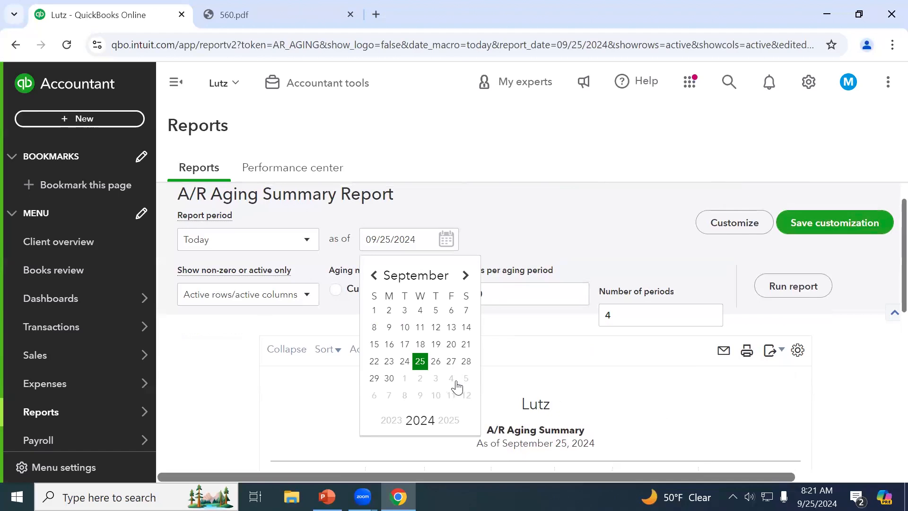
pyautogui.click(463, 378)
pyautogui.click(794, 287)
pyautogui.scroll(-6, 847, 385)
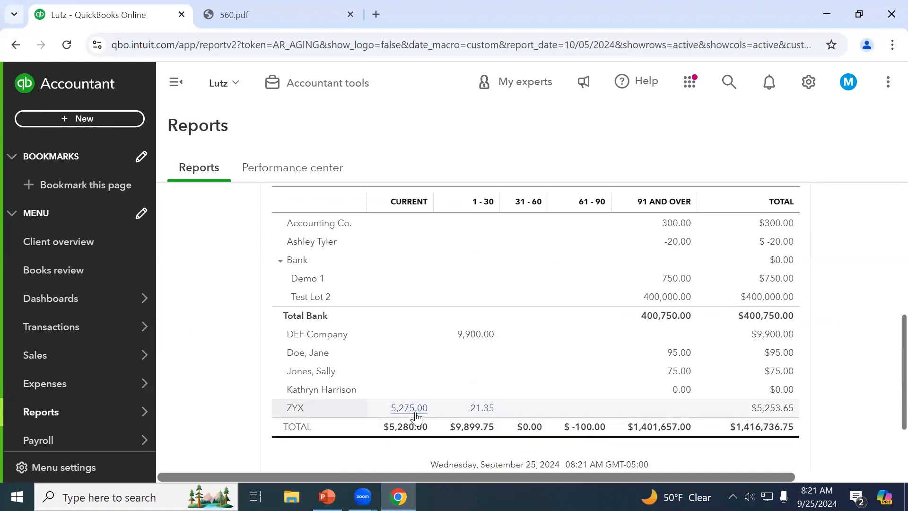
pyautogui.click(80, 121)
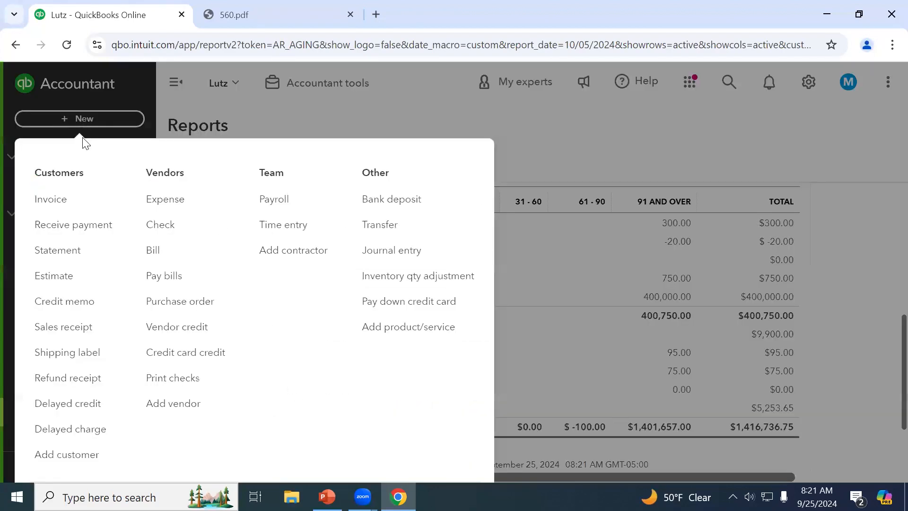
# Receive a ZYX payment applying Credit Memo #1158's $21.35 to Invoice #1156, and save it
pyautogui.click(91, 231)
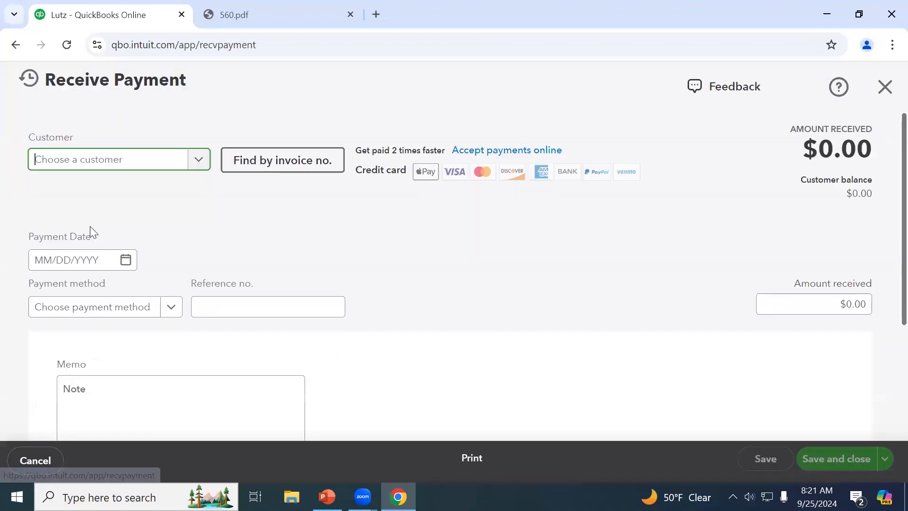
pyautogui.click(112, 163)
pyautogui.write('x')
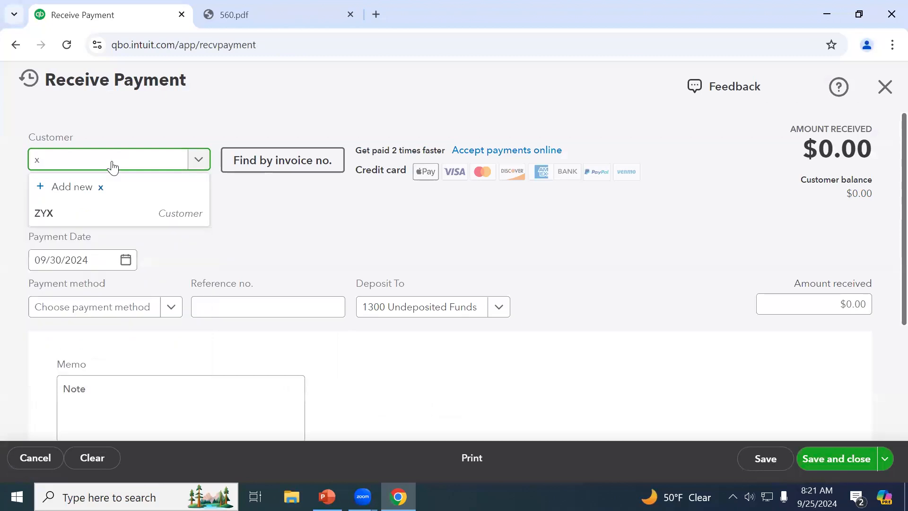
pyautogui.click(86, 211)
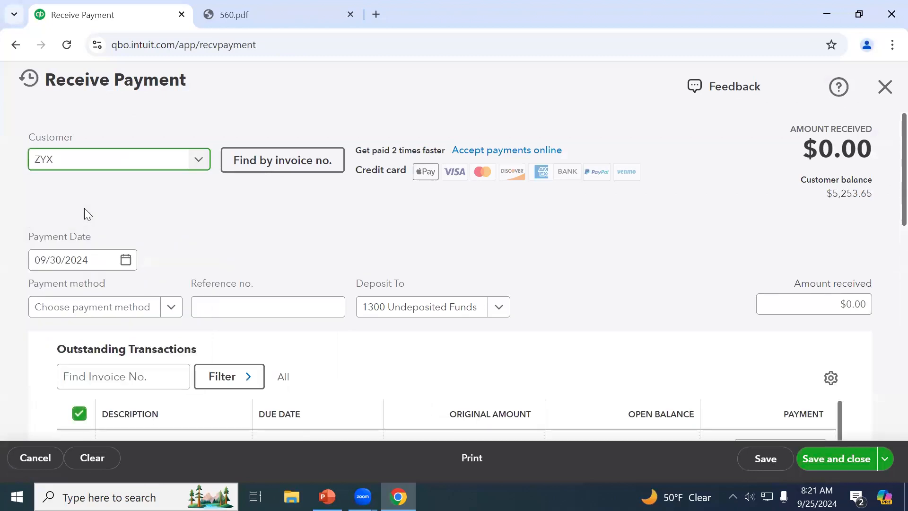
pyautogui.scroll(-3, 424, 217)
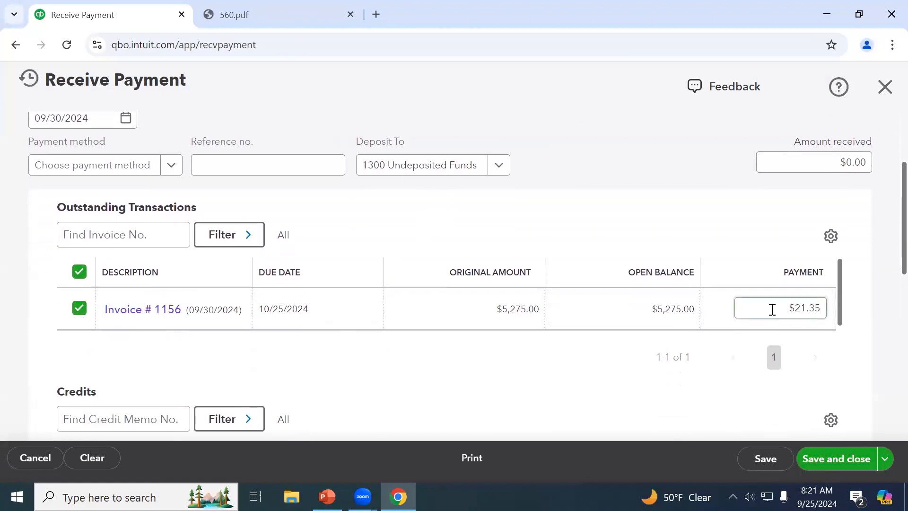
pyautogui.scroll(-1, 667, 320)
pyautogui.scroll(-3, 527, 356)
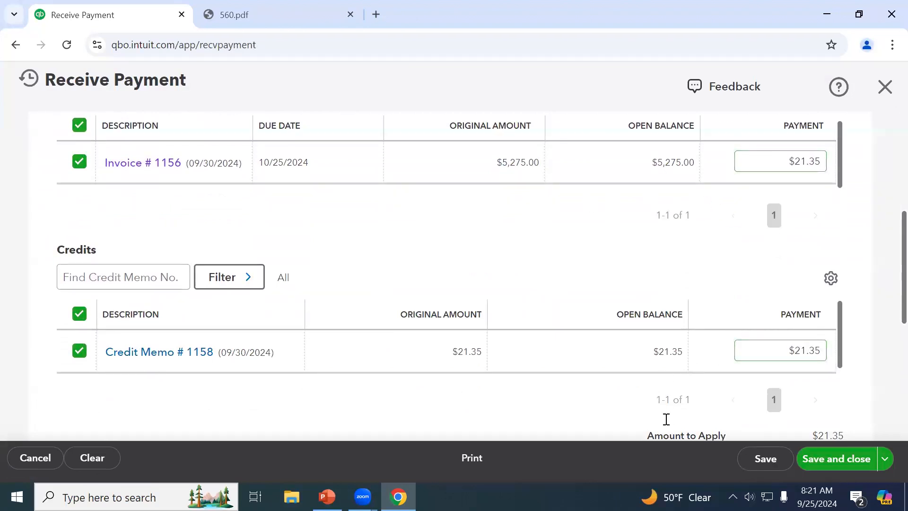
pyautogui.click(848, 457)
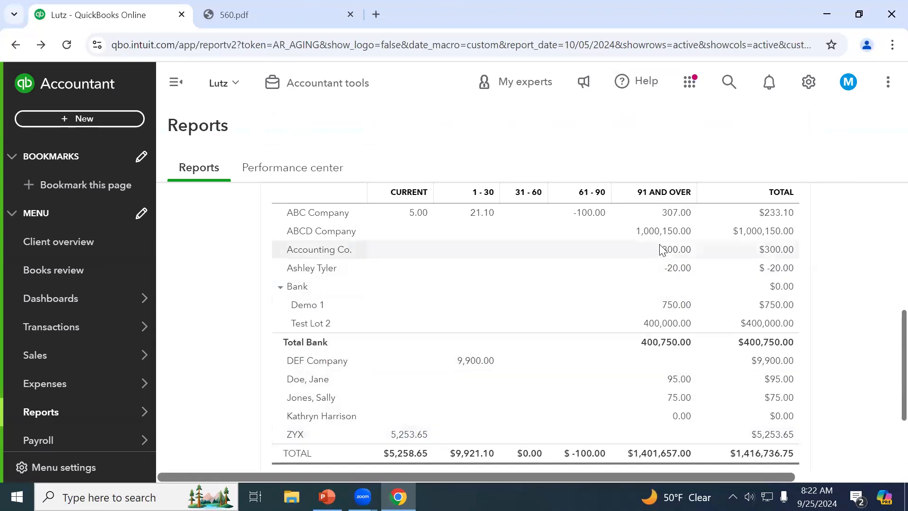
# Review the A/R Aging Summary as of October 5, 2024, then bring up the new transaction menu
pyautogui.scroll(2, 686, 291)
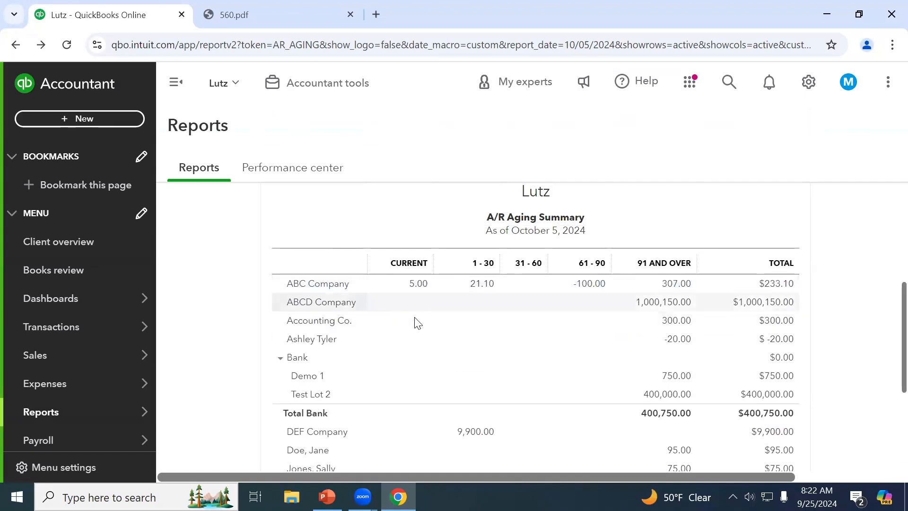
pyautogui.click(95, 121)
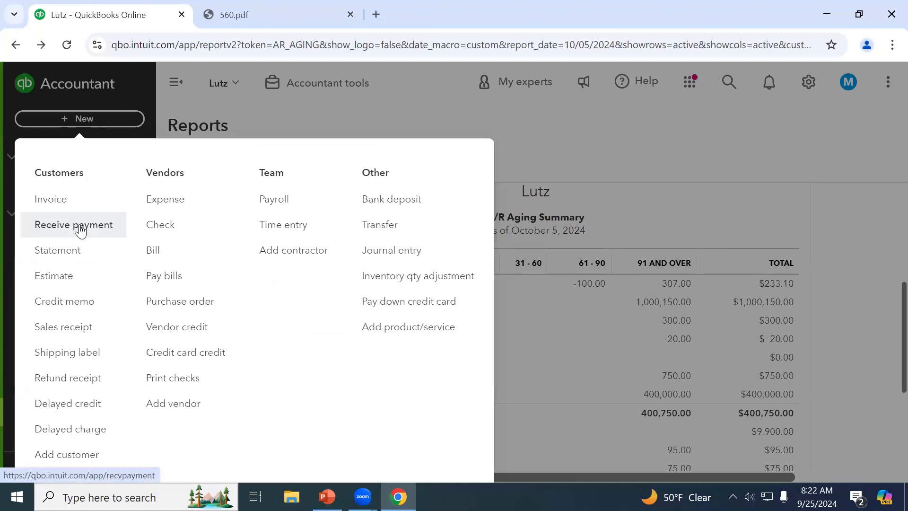
pyautogui.click(613, 125)
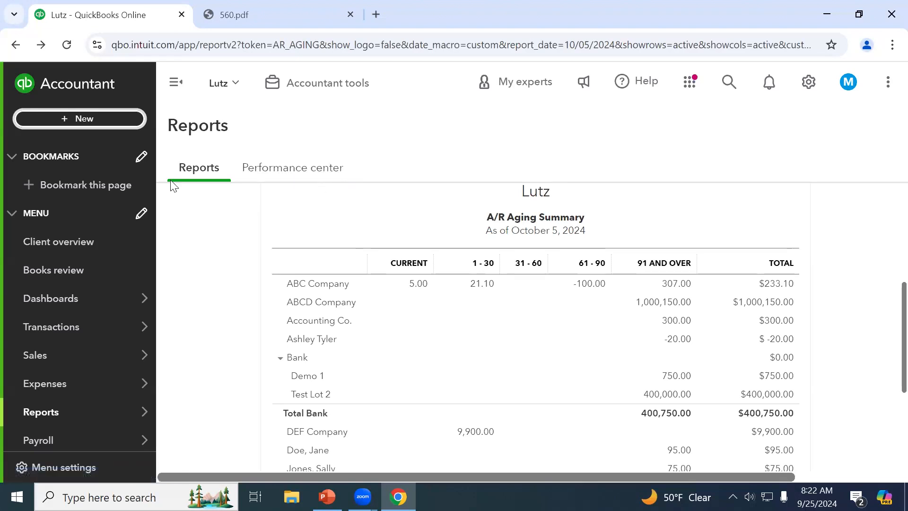
pyautogui.click(89, 129)
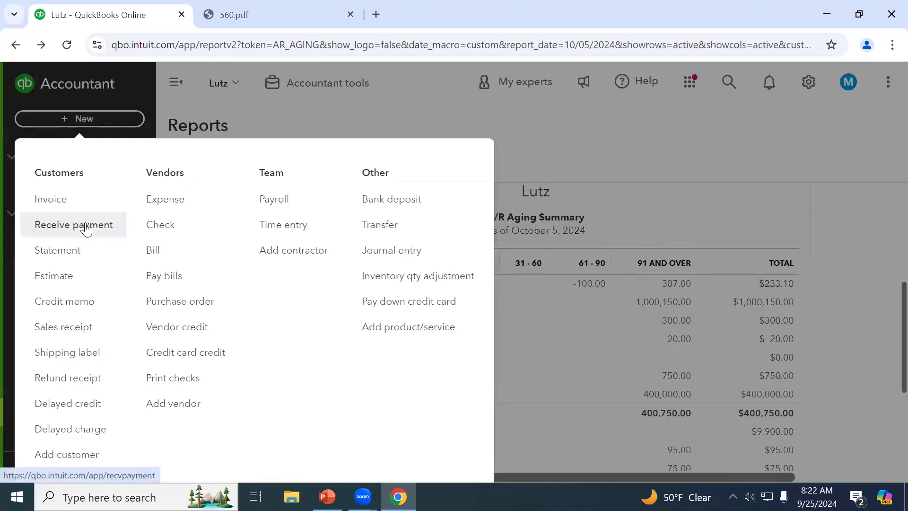
# Start a credit memo for ZYX with a Plumbing1 line item
pyautogui.click(75, 303)
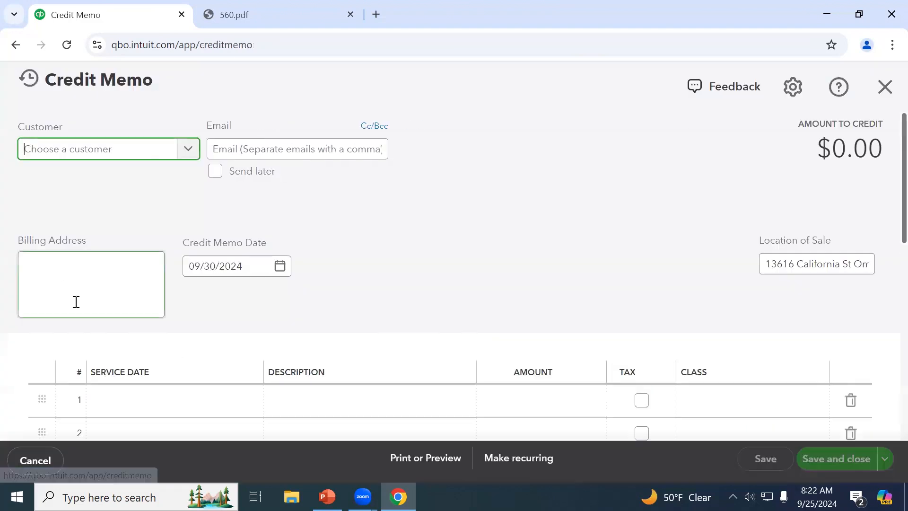
pyautogui.write('z')
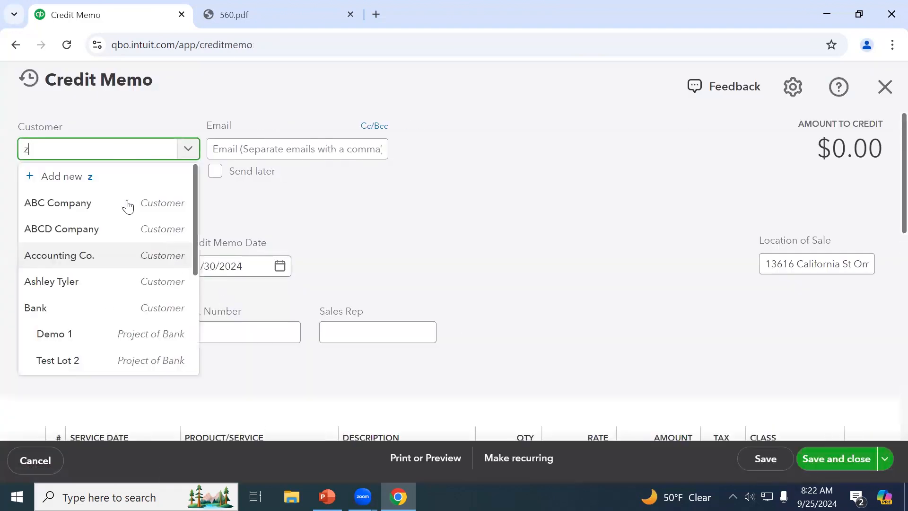
pyautogui.click(85, 202)
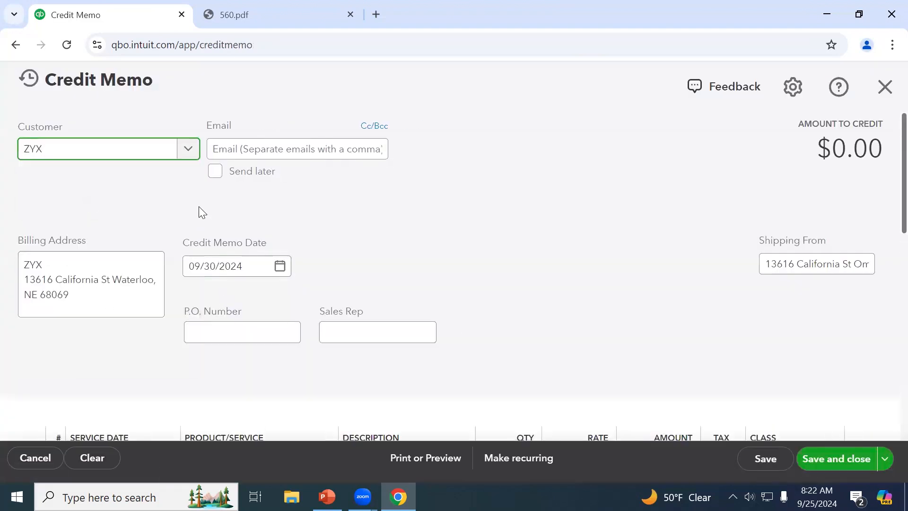
pyautogui.scroll(-6, 199, 208)
pyautogui.click(131, 178)
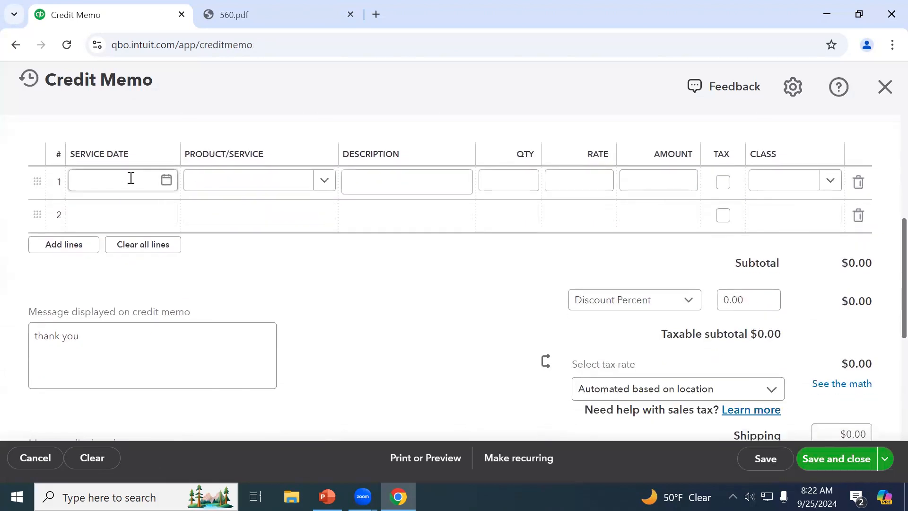
pyautogui.click(239, 183)
pyautogui.write('plu')
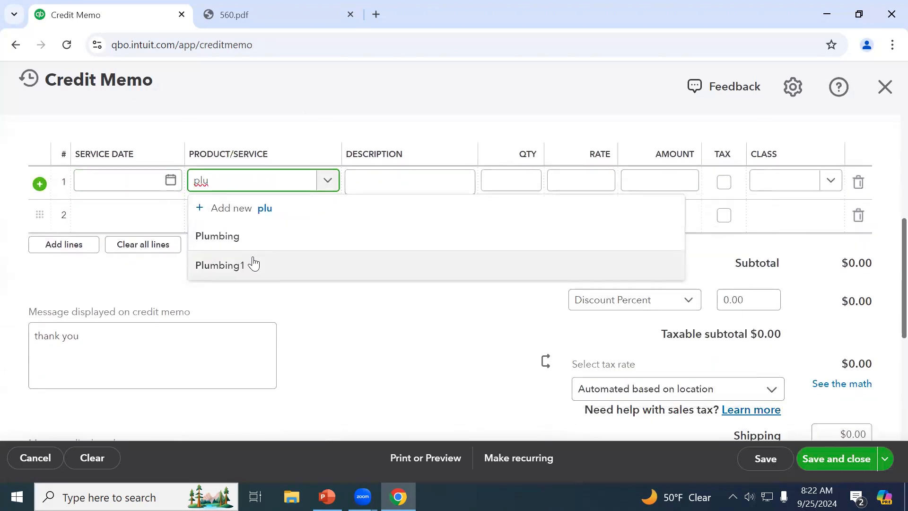
pyautogui.click(254, 264)
# Set the Plumbing1 amount to $50 and apply the NE 6.75% tax rate
pyautogui.click(681, 180)
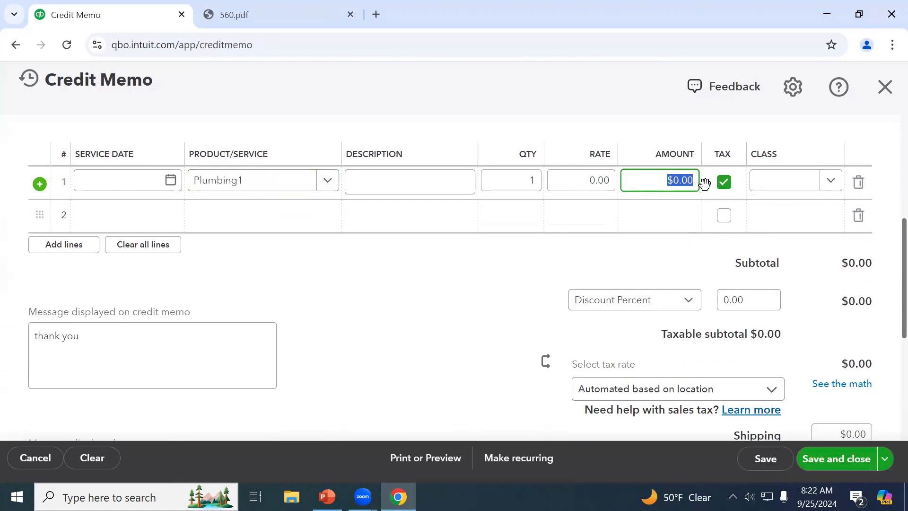
pyautogui.write('5')
pyautogui.press('Tab')
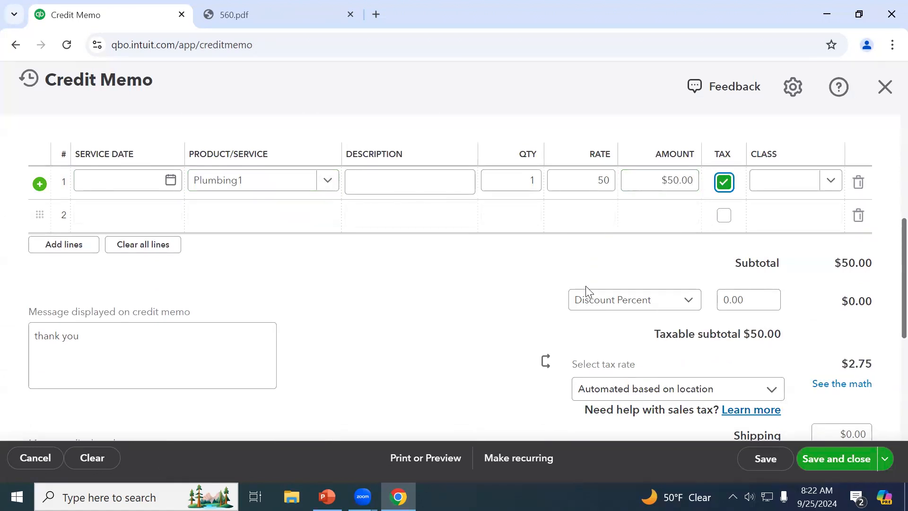
pyautogui.scroll(-1, 586, 286)
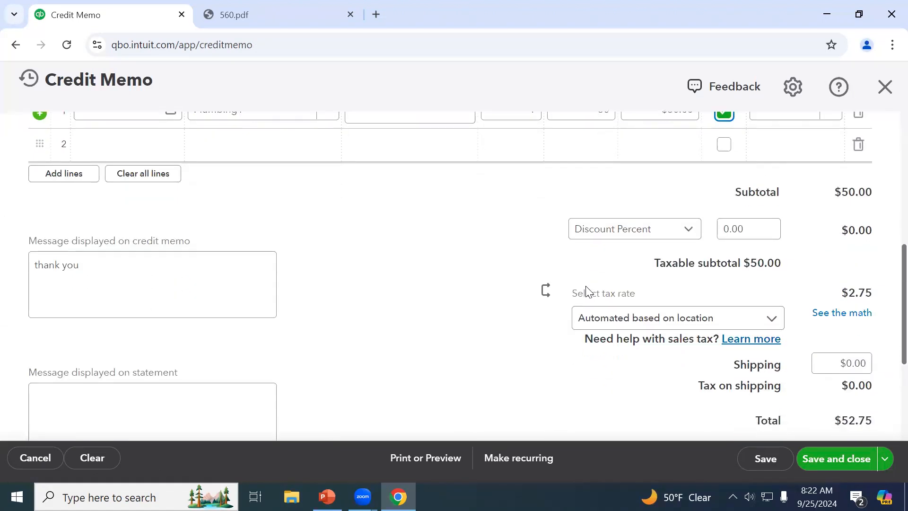
pyautogui.click(641, 326)
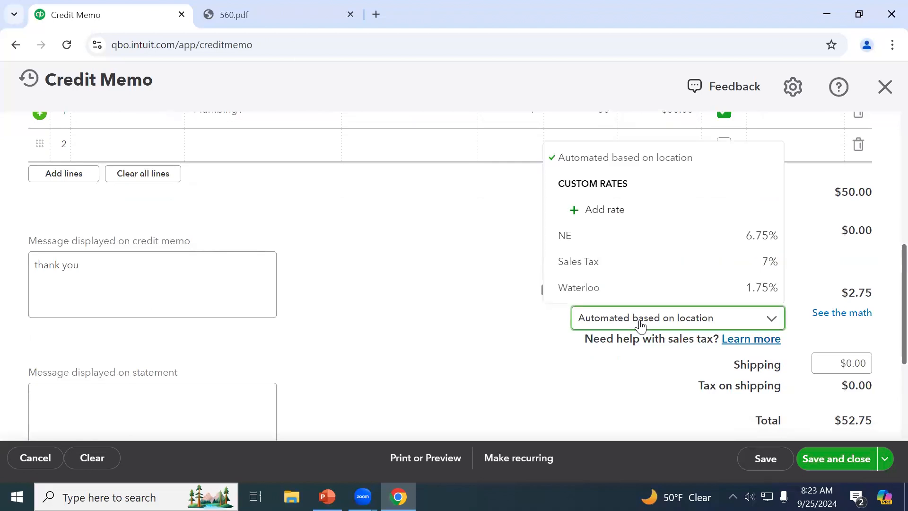
pyautogui.click(647, 244)
# Review and save Credit Memo #1159 totalling $53.38
pyautogui.scroll(-1, 459, 329)
pyautogui.scroll(-2, 462, 329)
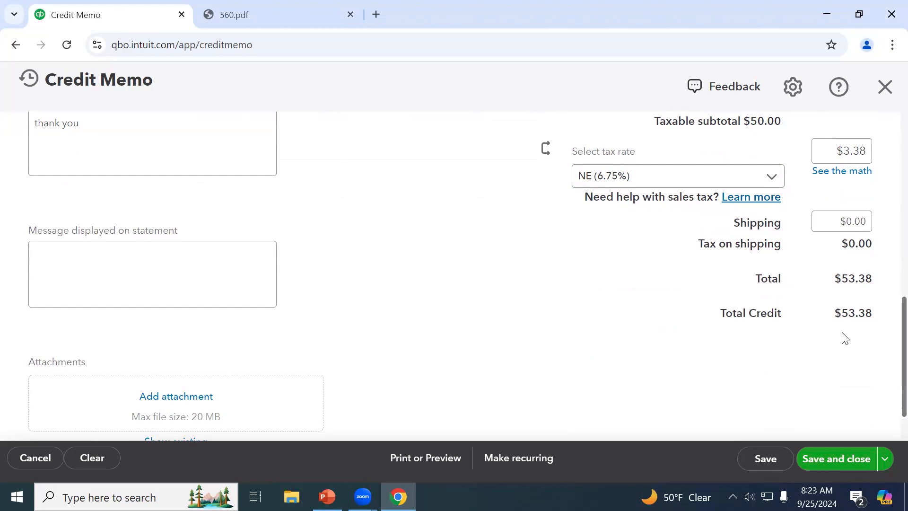
pyautogui.scroll(5, 671, 365)
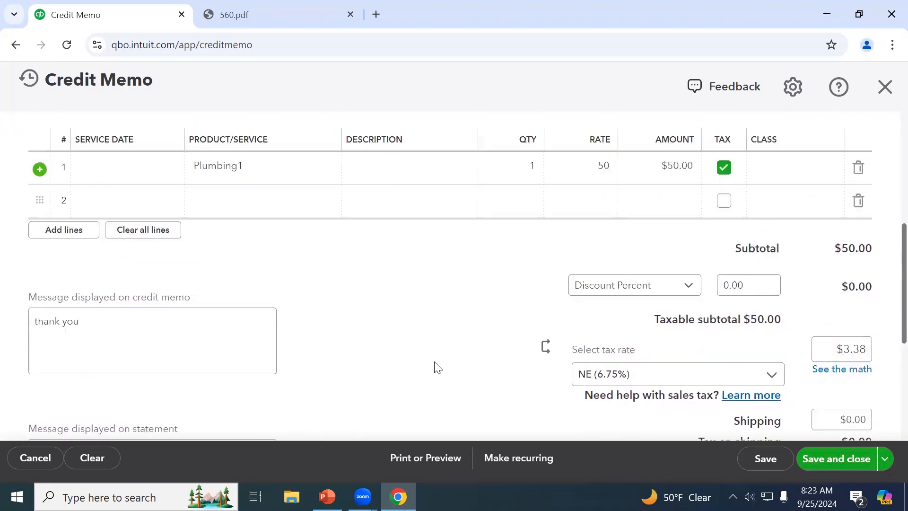
pyautogui.scroll(2, 437, 368)
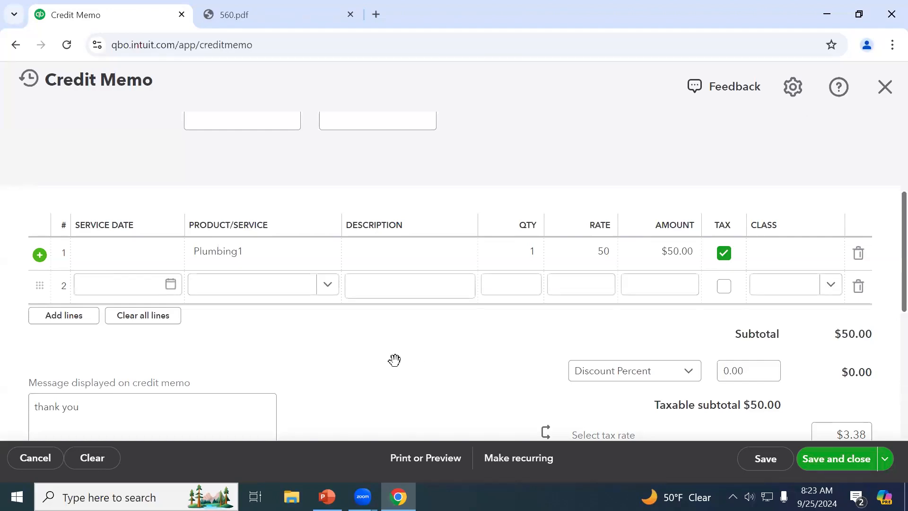
pyautogui.scroll(-3, 395, 361)
pyautogui.scroll(-2, 596, 304)
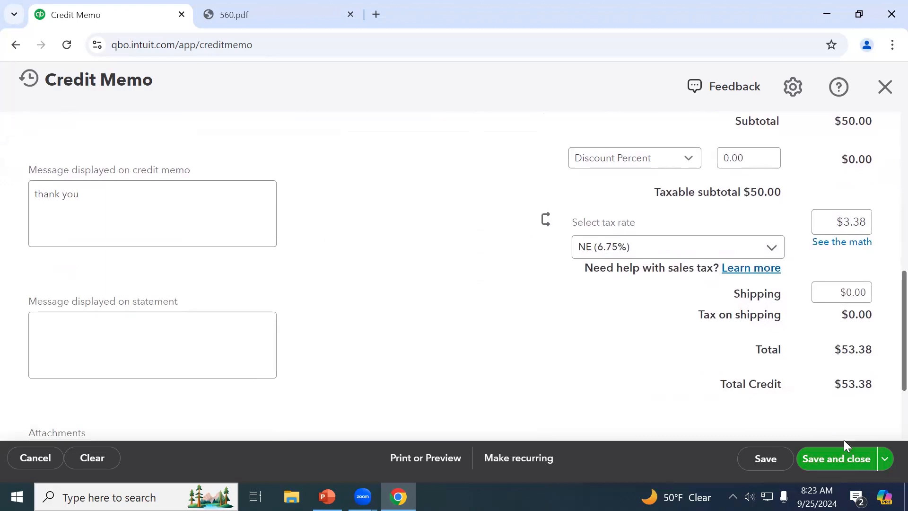
pyautogui.click(839, 460)
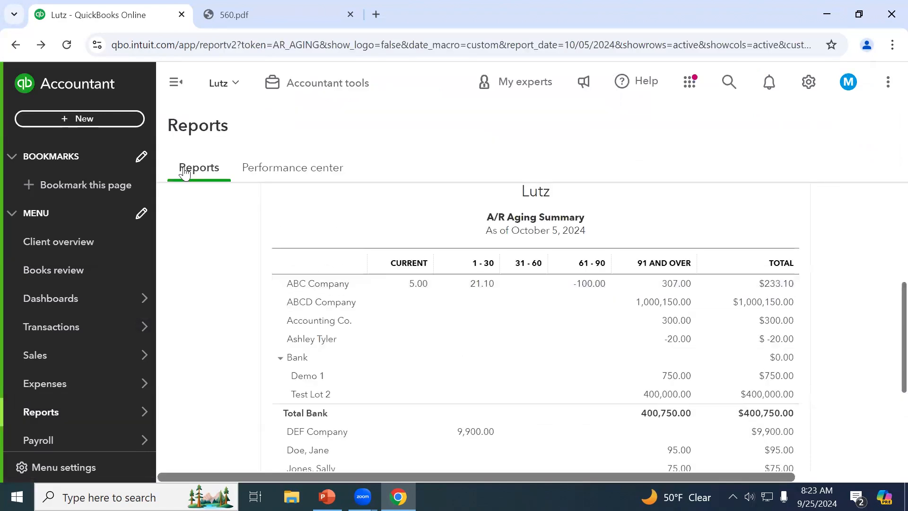
pyautogui.click(106, 122)
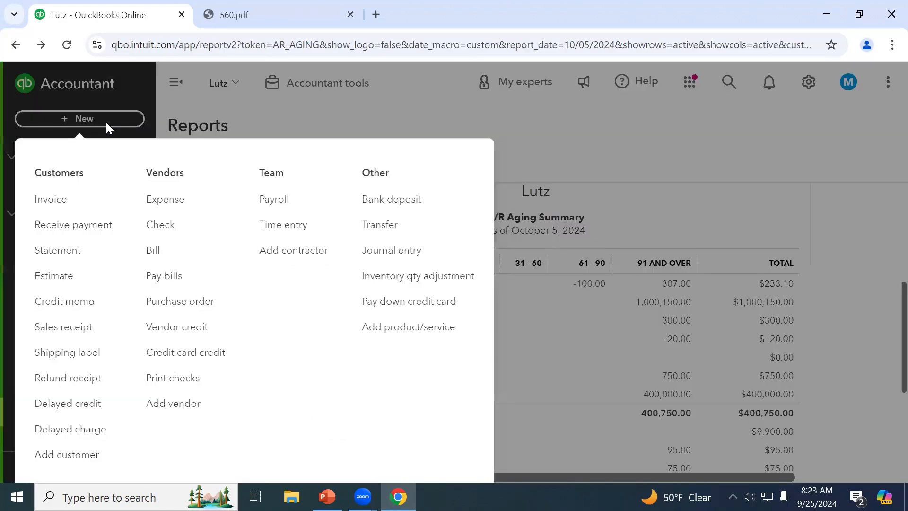
# Start an expense paid to ZYX, category 1200 Accounts Receivable, amount $50.00
pyautogui.click(165, 202)
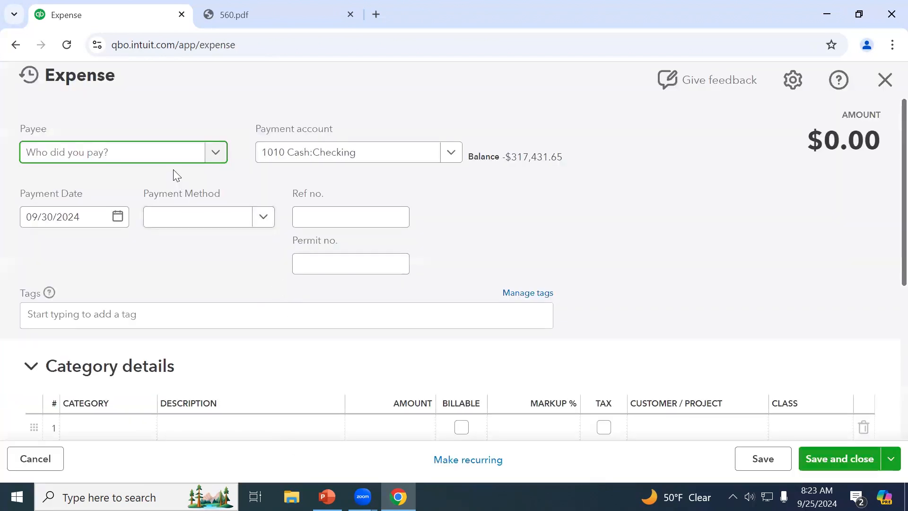
pyautogui.write('z')
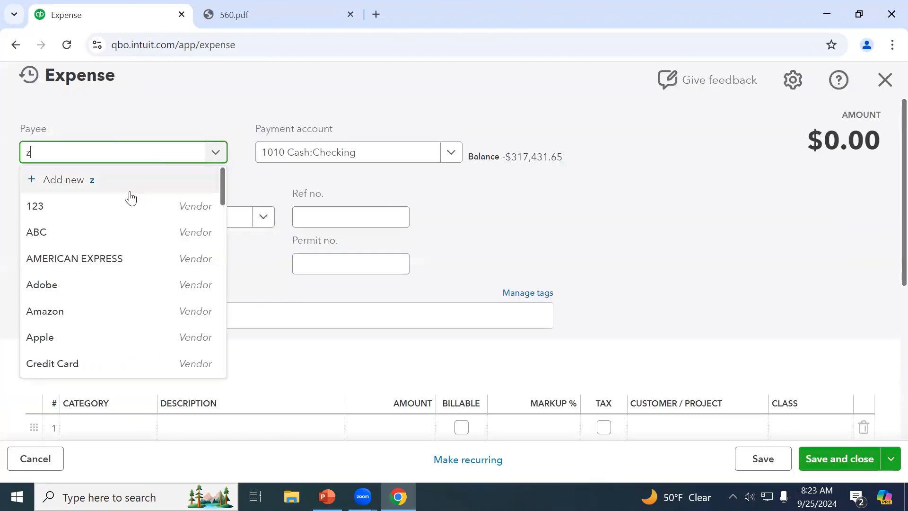
pyautogui.click(107, 286)
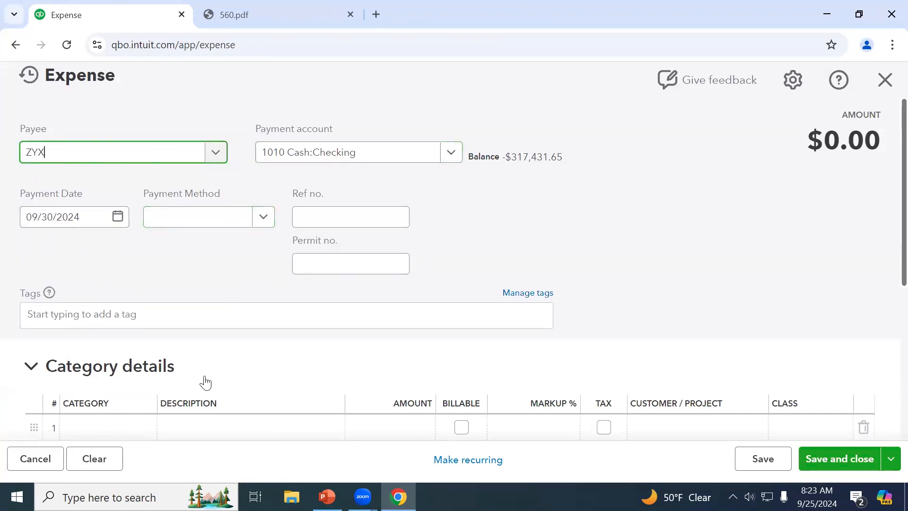
pyautogui.scroll(-1, 205, 381)
pyautogui.click(102, 364)
pyautogui.write('acc')
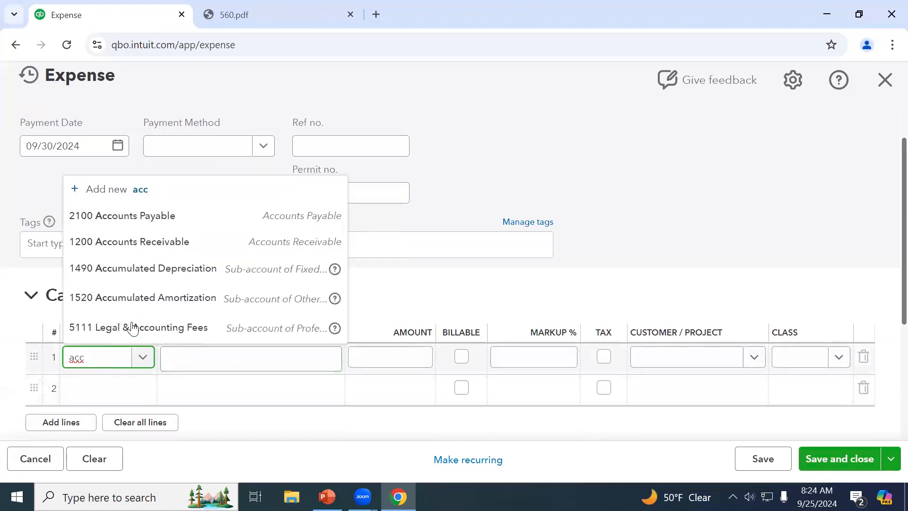
pyautogui.click(205, 243)
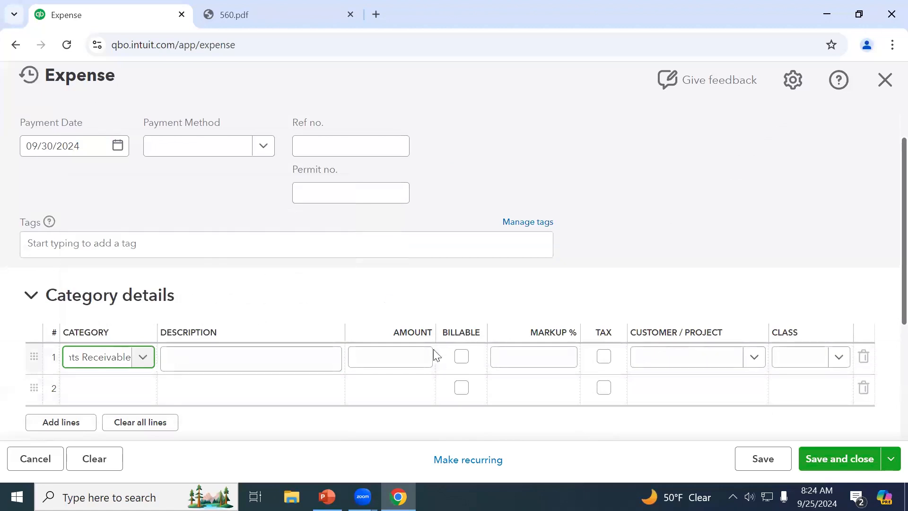
pyautogui.click(416, 359)
pyautogui.write('50.')
pyautogui.press('Tab')
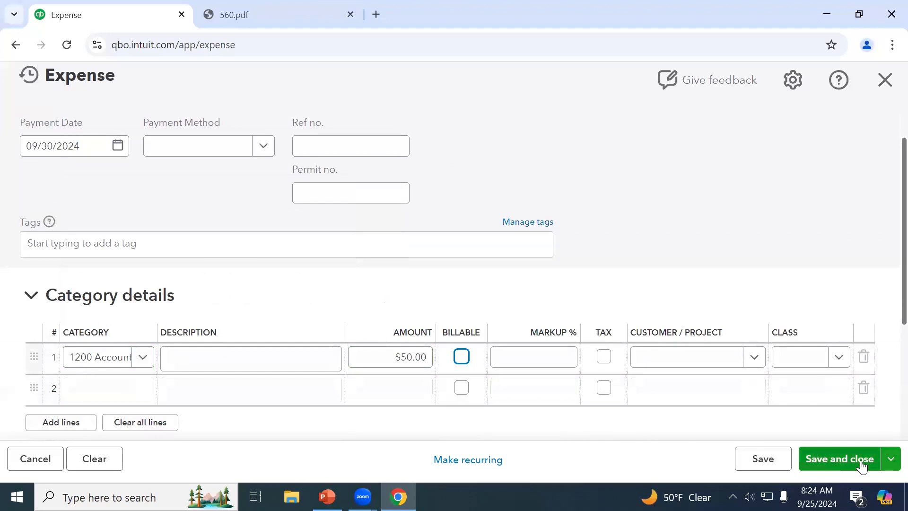
# Leave Tax and Billable unchecked, change the amount to $53.38, and save the expense
pyautogui.scroll(-3, 665, 330)
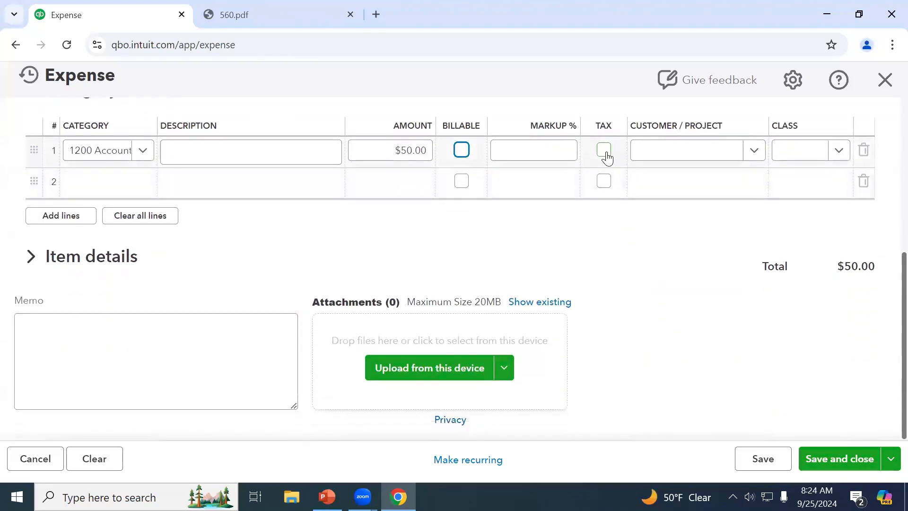
pyautogui.click(606, 156)
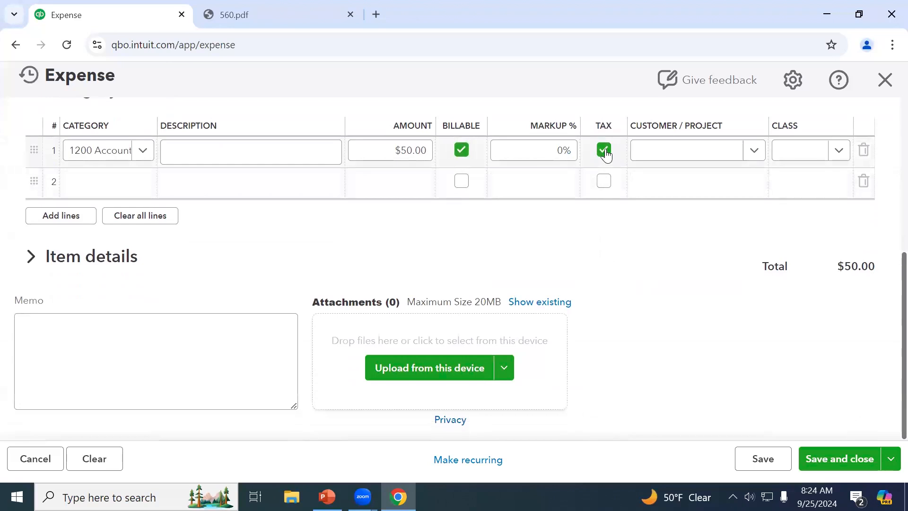
pyautogui.click(605, 151)
pyautogui.click(462, 150)
pyautogui.click(414, 151)
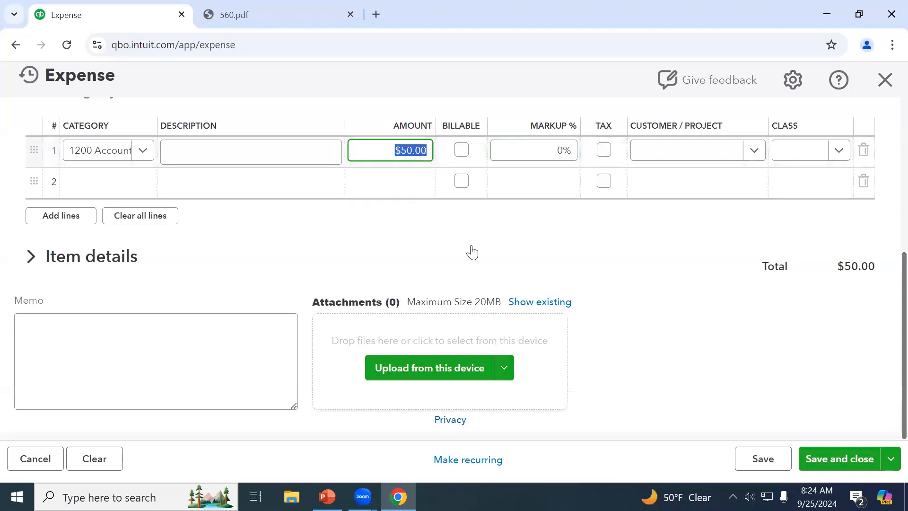
pyautogui.write('53.38')
pyautogui.press('Tab')
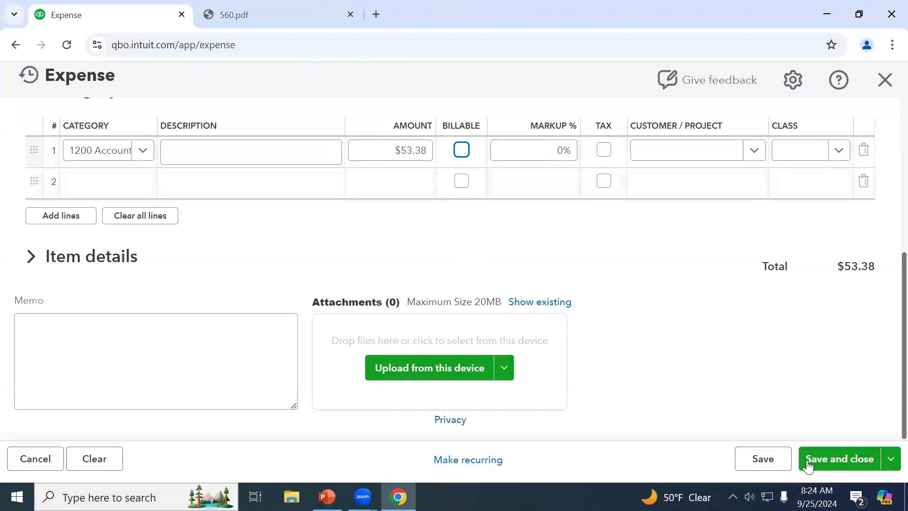
pyautogui.click(857, 465)
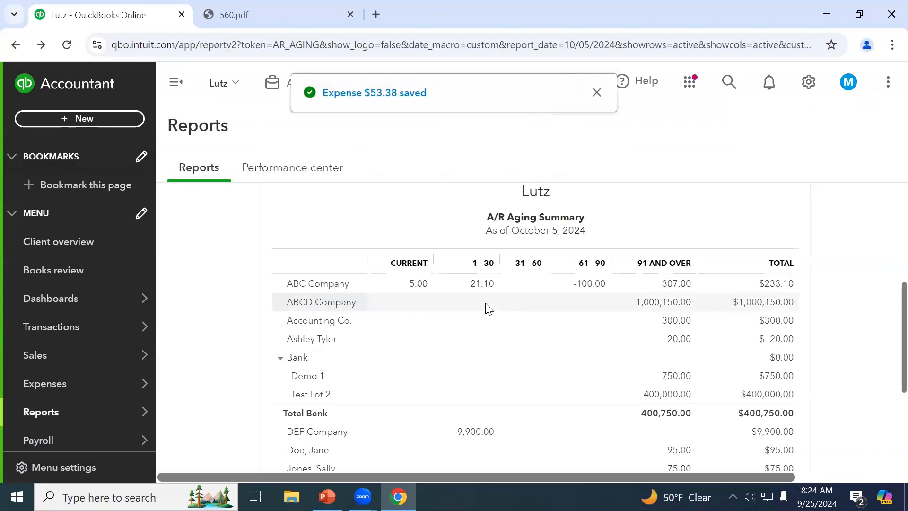
# Start a received payment for customer ZYX
pyautogui.scroll(-1, 484, 308)
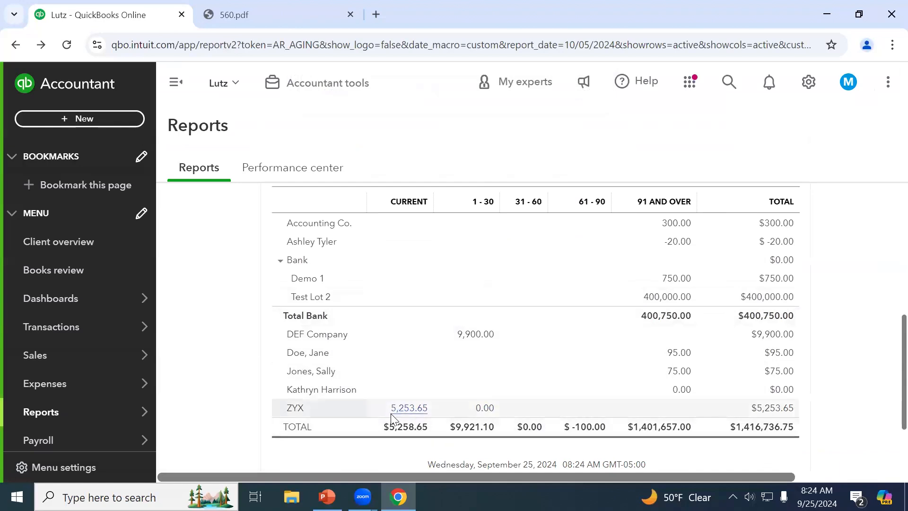
pyautogui.click(47, 119)
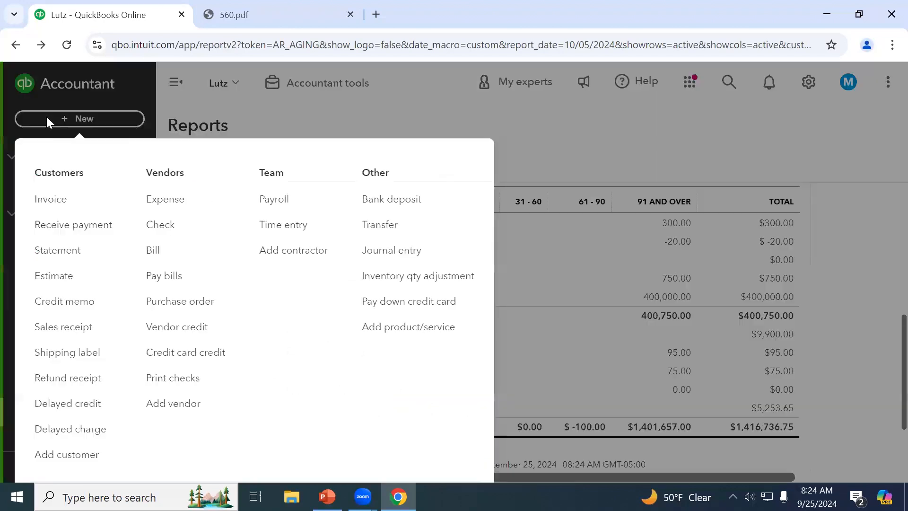
pyautogui.click(72, 227)
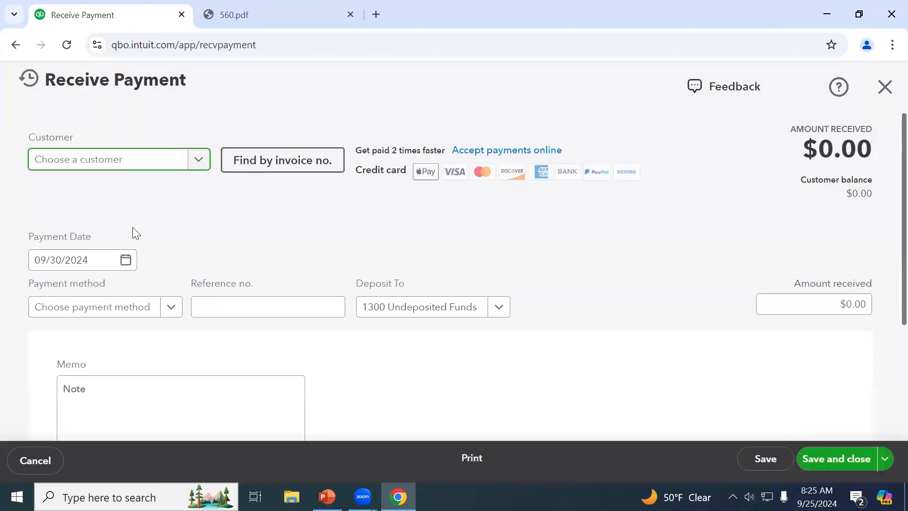
pyautogui.write('z')
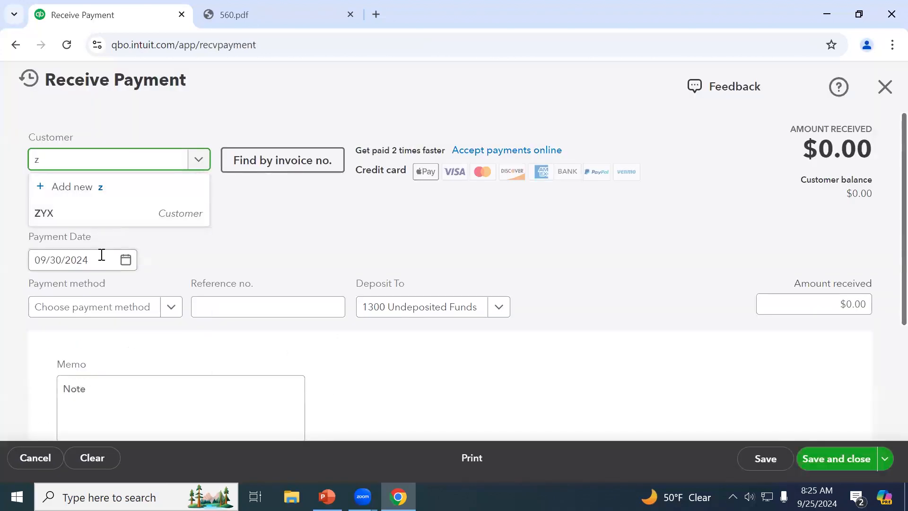
pyautogui.click(93, 216)
# Leave Invoice #1156 unapplied so Credit Memo #1159 offsets the $53.38 expense
pyautogui.scroll(-5, 480, 257)
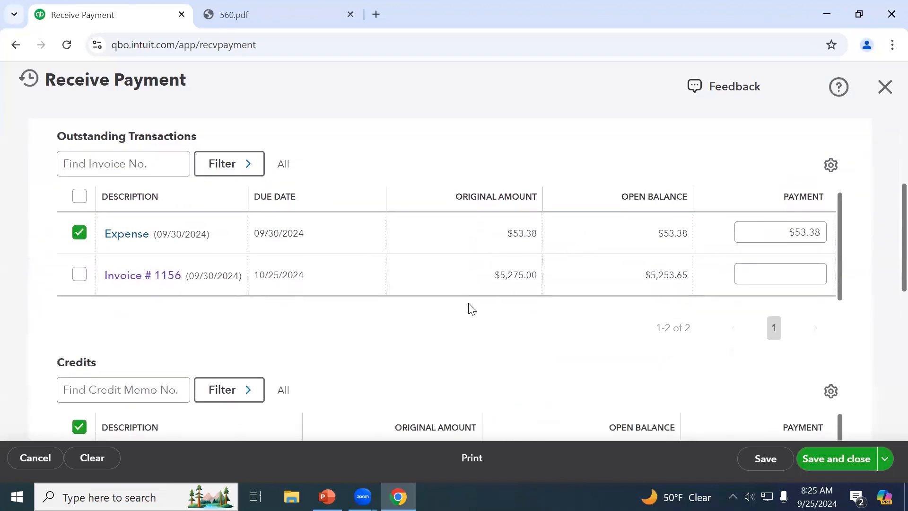
pyautogui.scroll(-2, 469, 310)
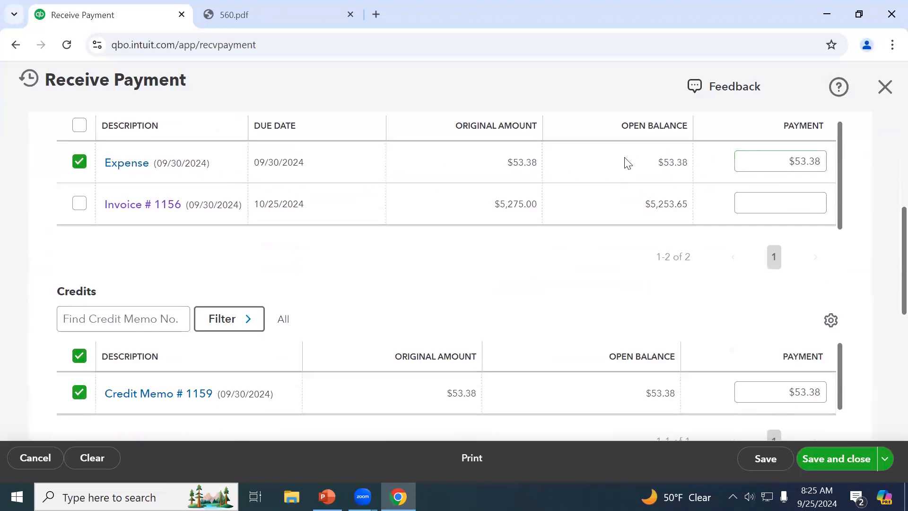
pyautogui.click(78, 208)
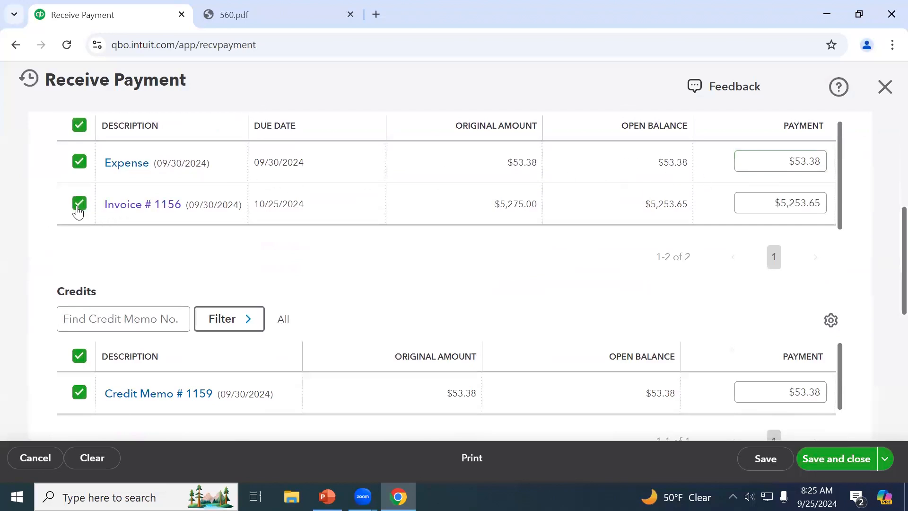
pyautogui.scroll(5, 215, 246)
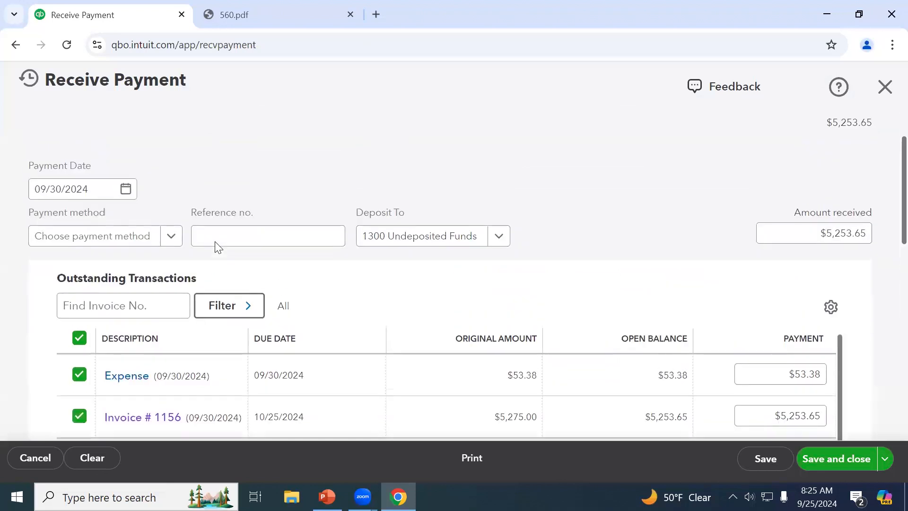
pyautogui.scroll(-4, 216, 242)
pyautogui.click(79, 275)
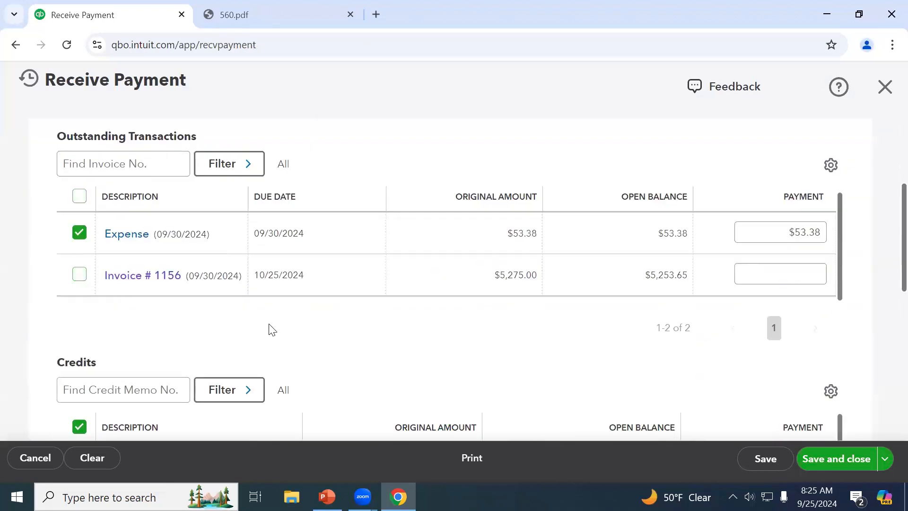
pyautogui.scroll(-1, 483, 310)
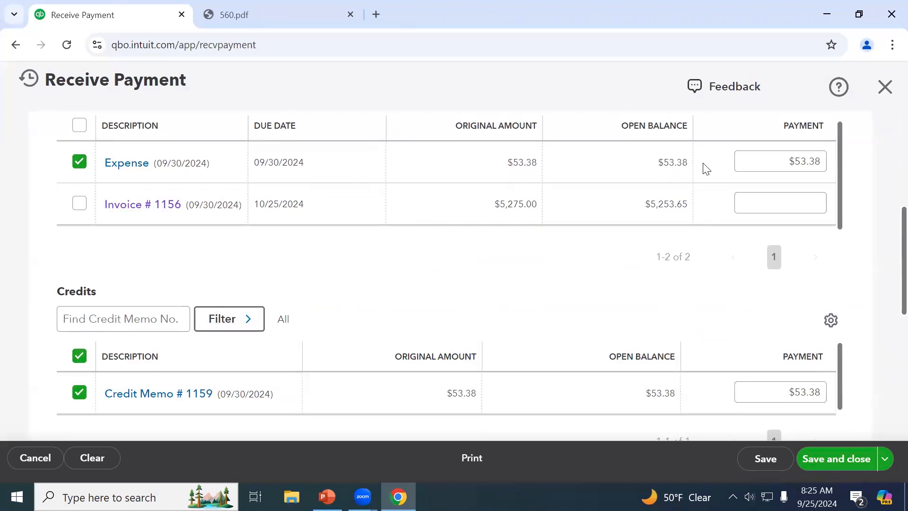
pyautogui.scroll(-1, 666, 329)
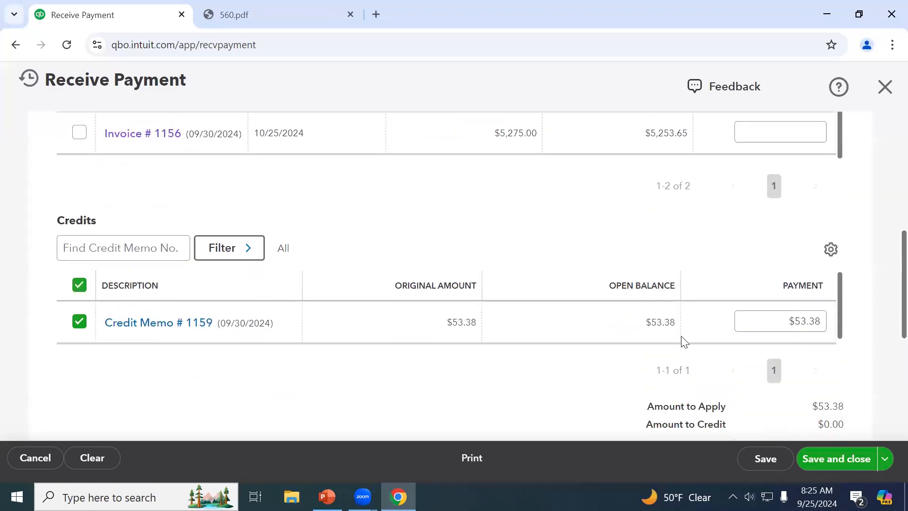
# Save the $0.00 ZYX payment matching Credit Memo #1159 to the expense
pyautogui.click(837, 472)
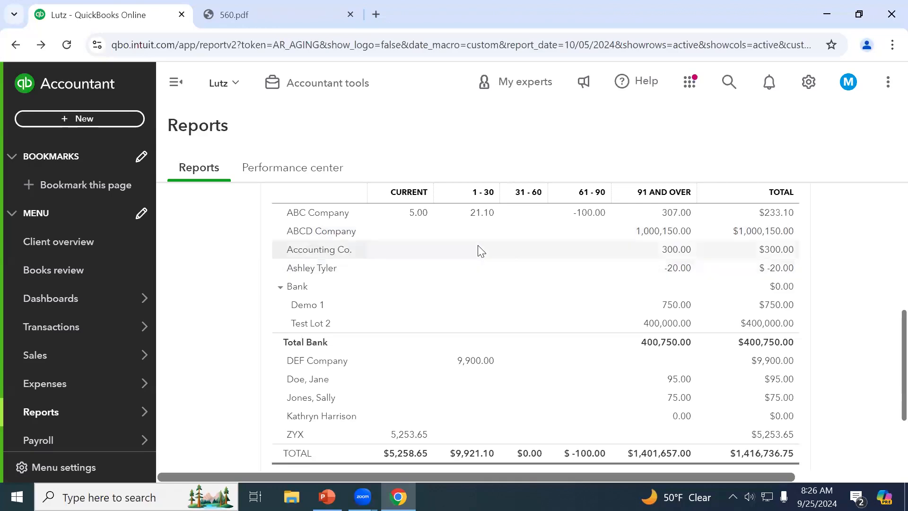
pyautogui.click(104, 125)
# Start an invoice for ABC Company with an Accounting Services line
pyautogui.click(109, 200)
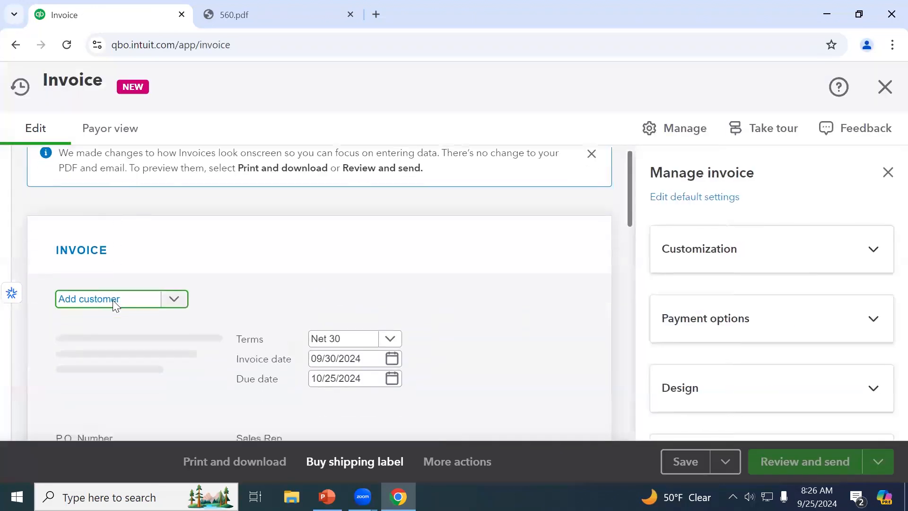
pyautogui.scroll(-2, 113, 300)
pyautogui.write('abc')
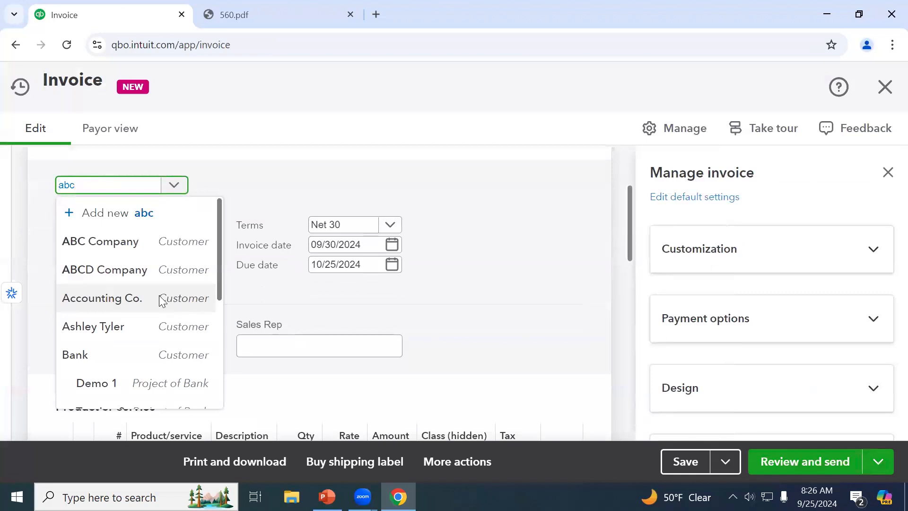
pyautogui.click(148, 244)
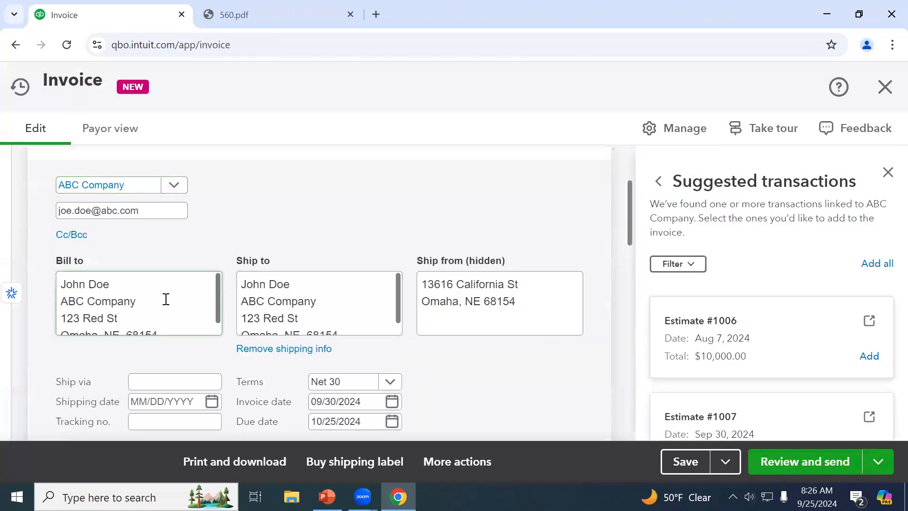
pyautogui.scroll(-6, 146, 264)
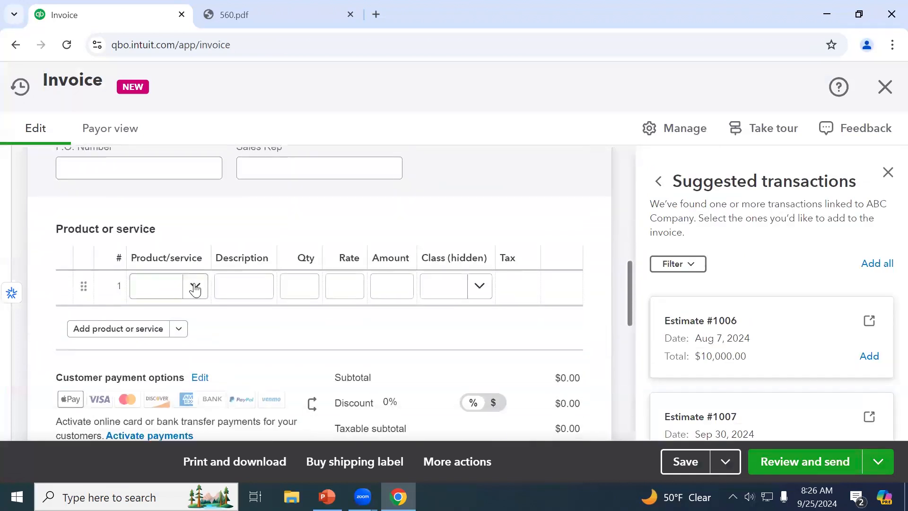
pyautogui.click(195, 288)
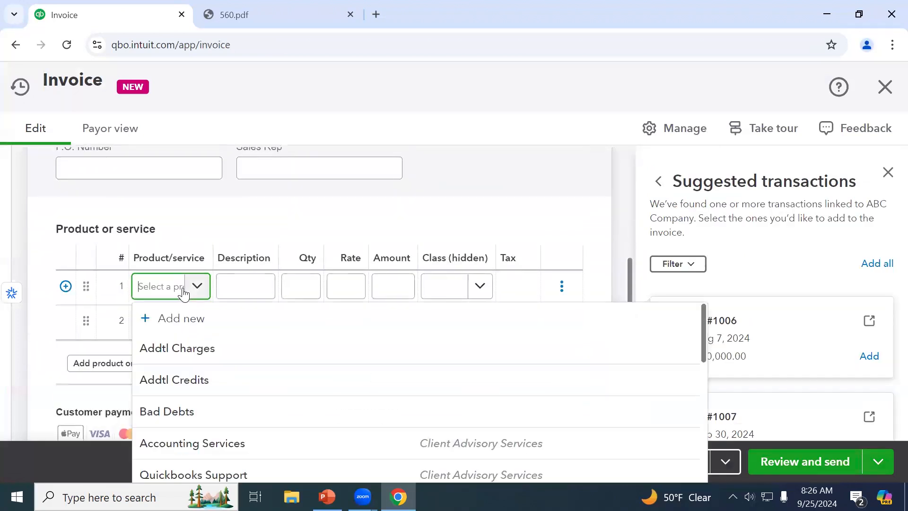
pyautogui.click(208, 442)
# Set the line amount to $5,000 and save invoice 1160
pyautogui.press('Tab')
pyautogui.press('Tab')
pyautogui.press('Tab')
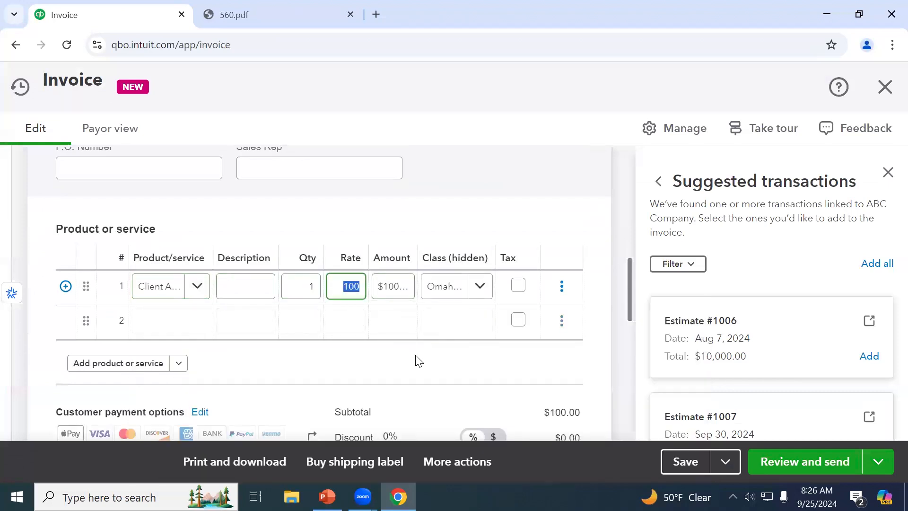
pyautogui.press('Tab')
pyautogui.write('5000')
pyautogui.press('Tab')
pyautogui.scroll(-5, 420, 361)
pyautogui.scroll(-3, 420, 361)
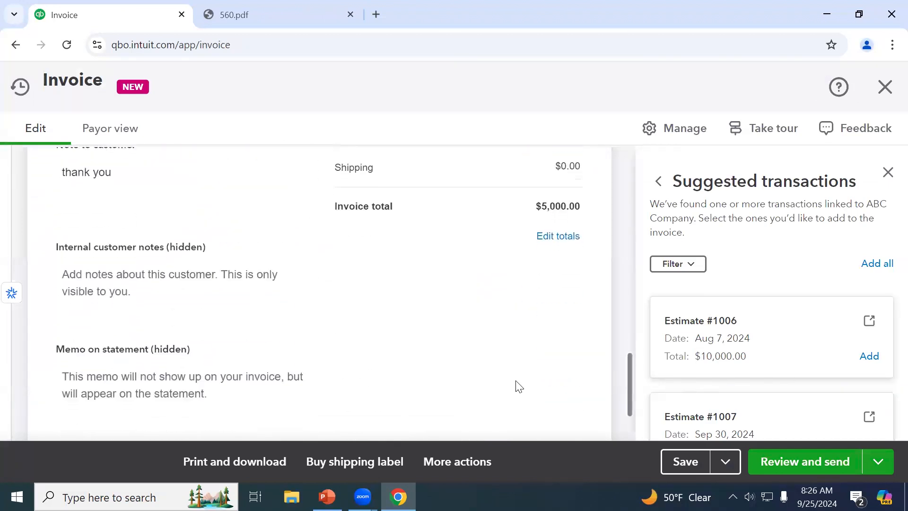
pyautogui.scroll(-3, 519, 386)
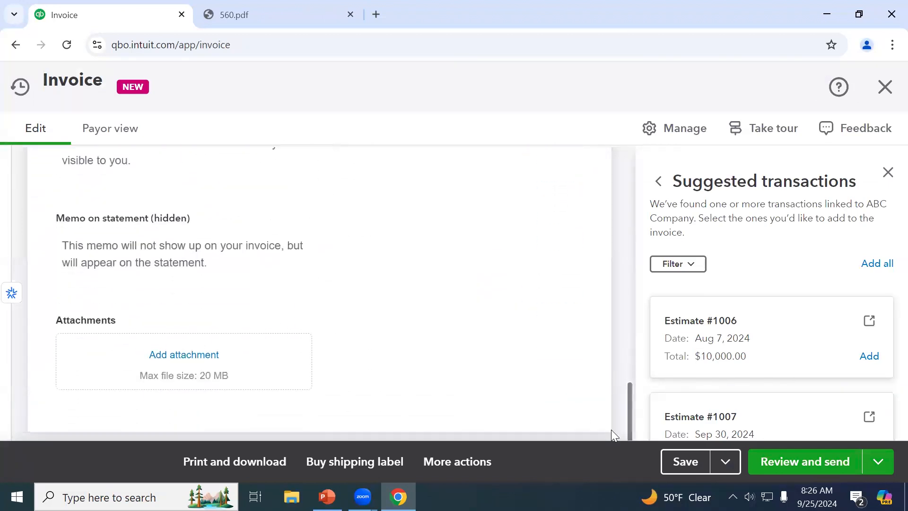
pyautogui.click(697, 467)
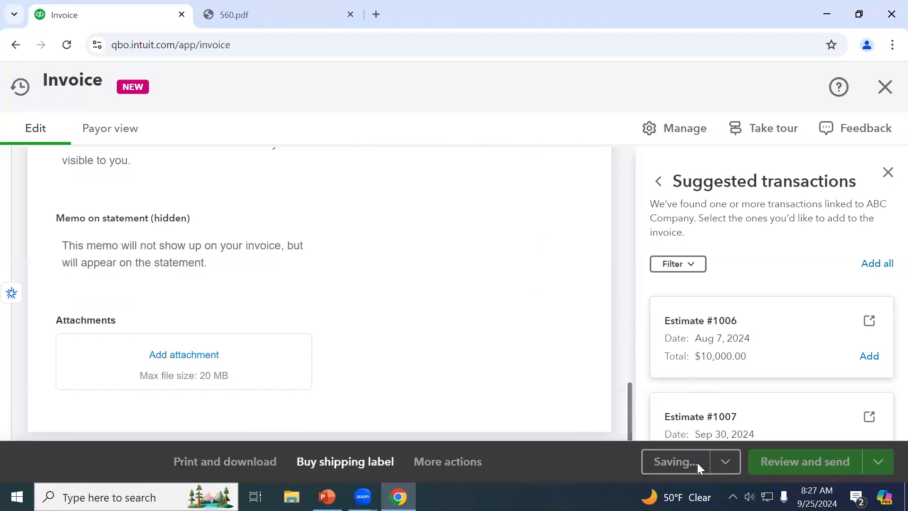
pyautogui.scroll(15, 600, 348)
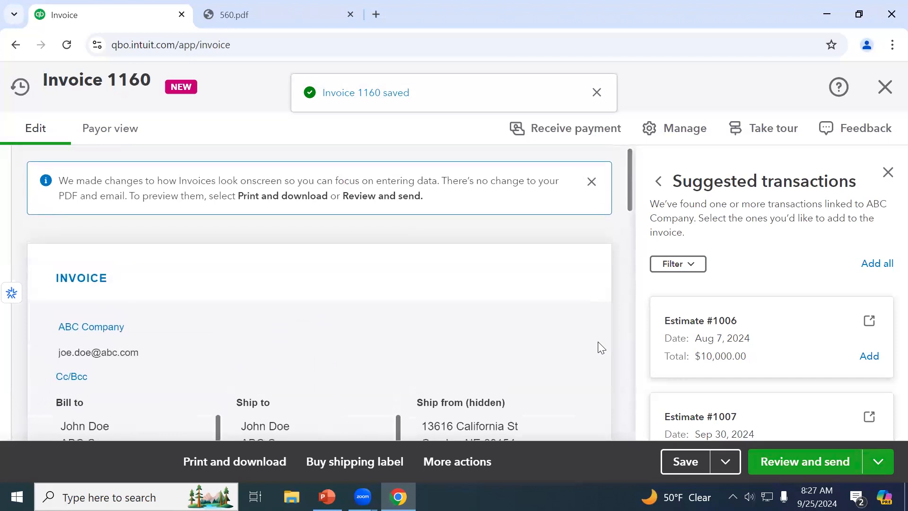
# Start a payment for this invoice and correct the amount received from $55,000 to $5,500.00
pyautogui.click(589, 130)
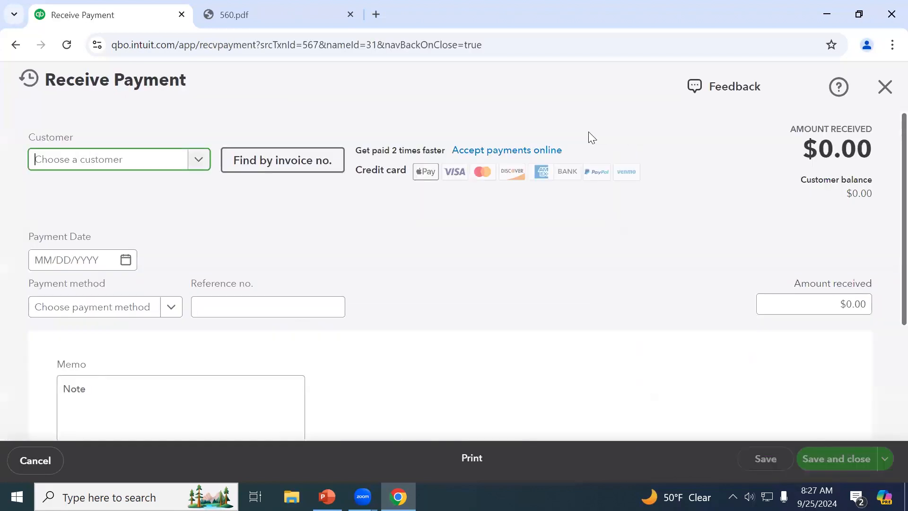
pyautogui.scroll(-3, 284, 242)
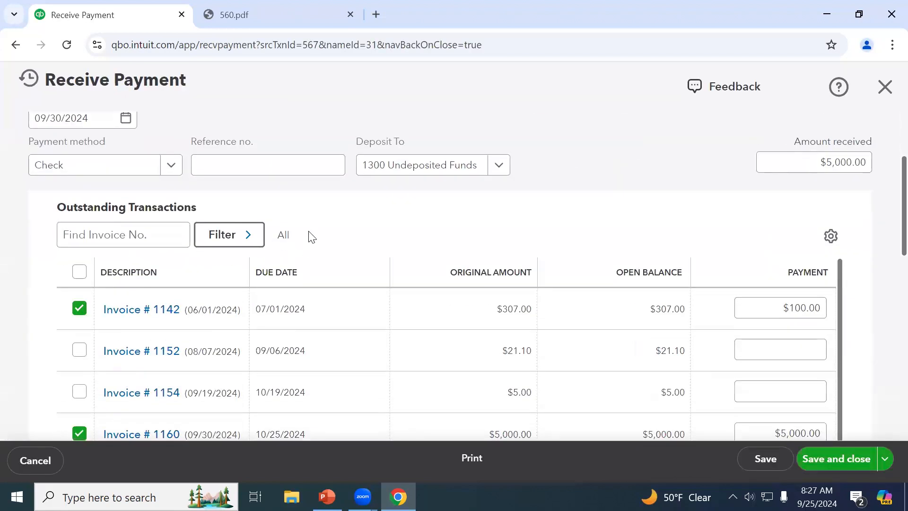
pyautogui.scroll(3, 310, 234)
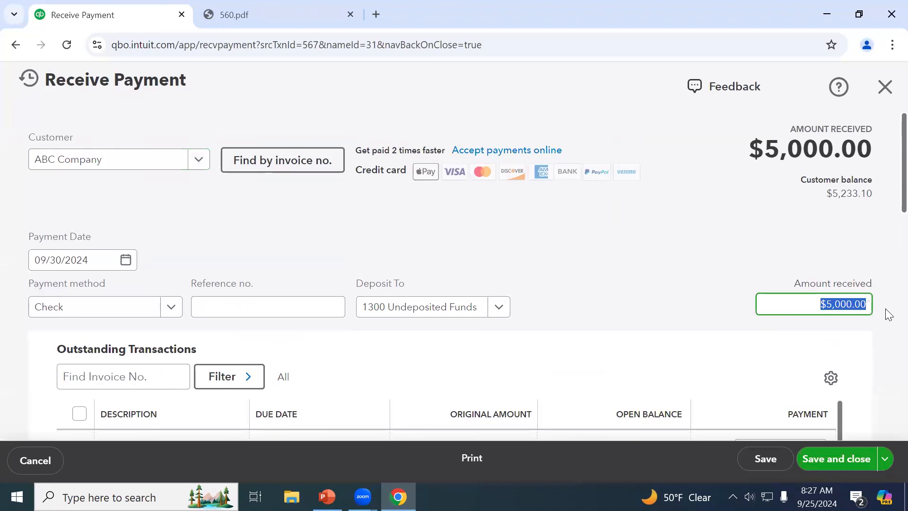
pyautogui.write('55000')
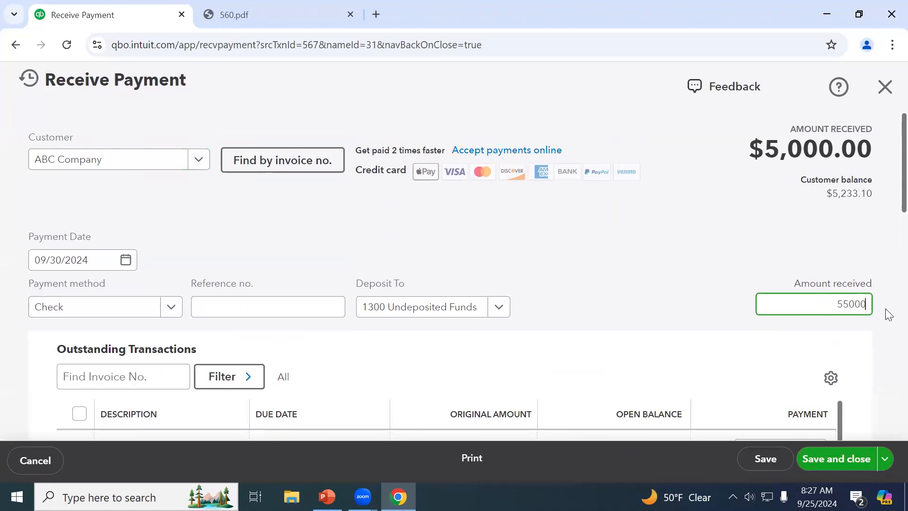
pyautogui.press('Tab')
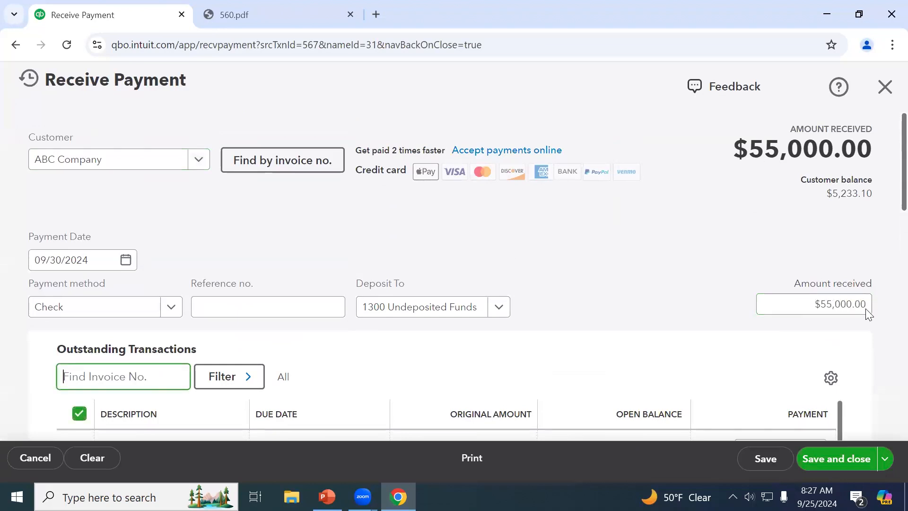
pyautogui.click(800, 305)
pyautogui.write('5500')
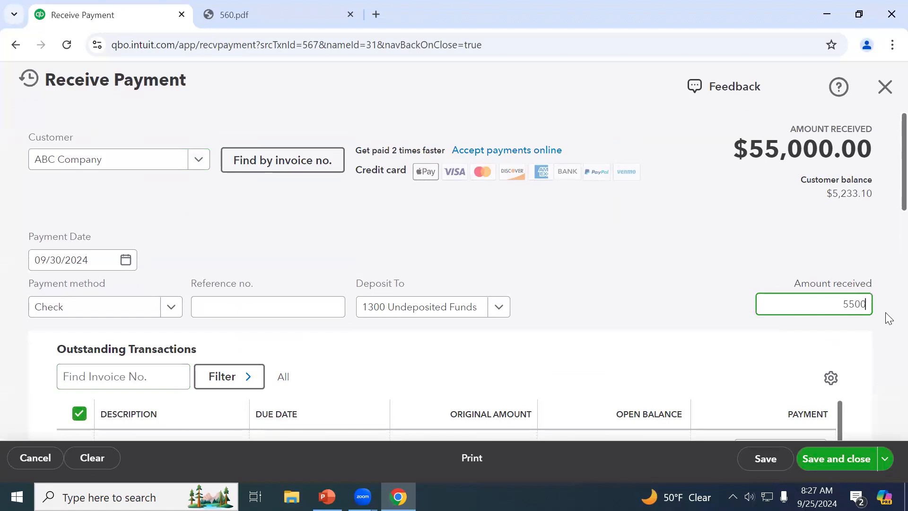
pyautogui.press('Tab')
# Clear all invoices, apply the payment to Invoice 1160, and review the $500.00 credit amount
pyautogui.scroll(-3, 704, 335)
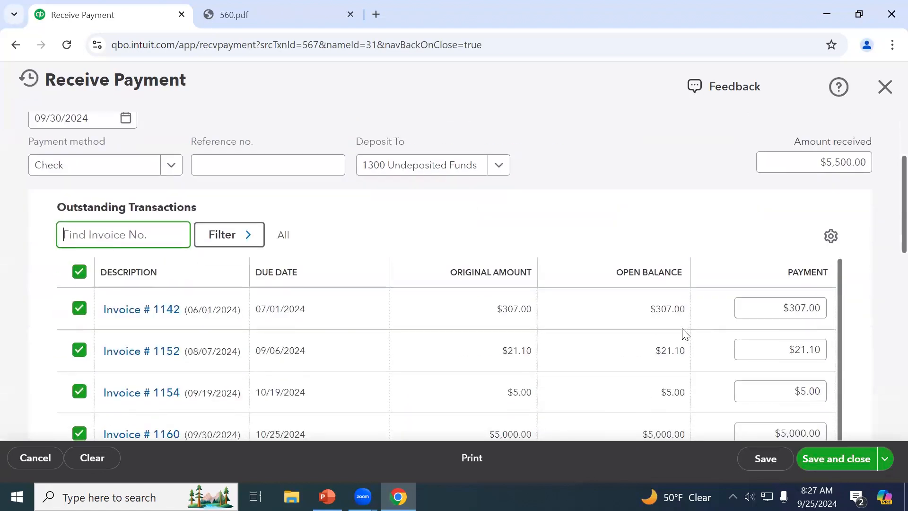
pyautogui.click(78, 277)
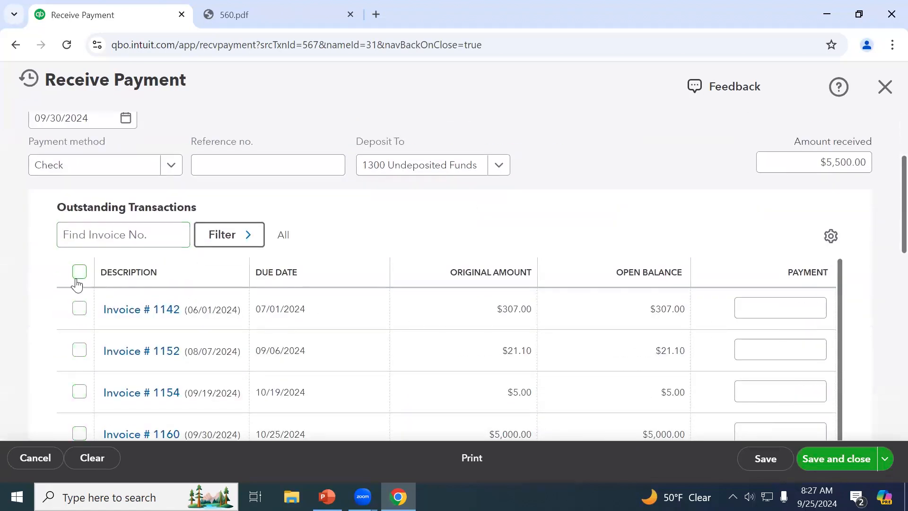
pyautogui.scroll(-1, 289, 289)
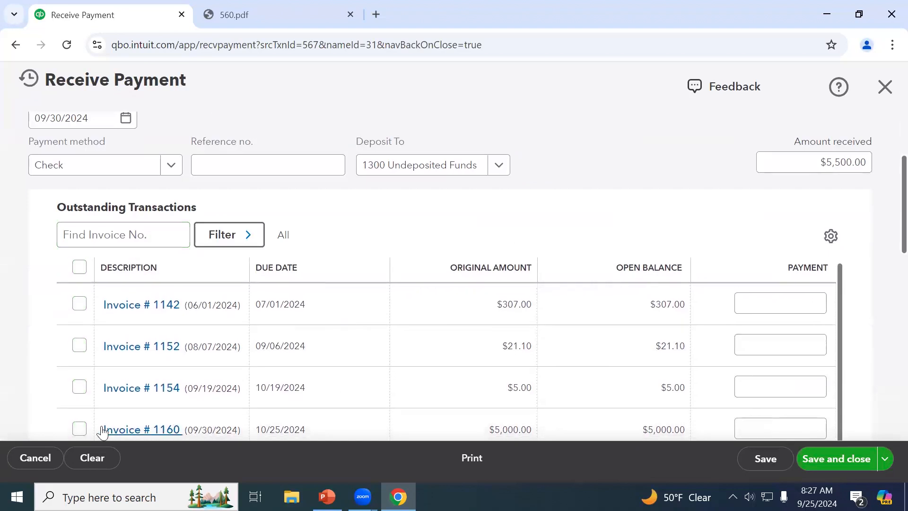
pyautogui.click(79, 429)
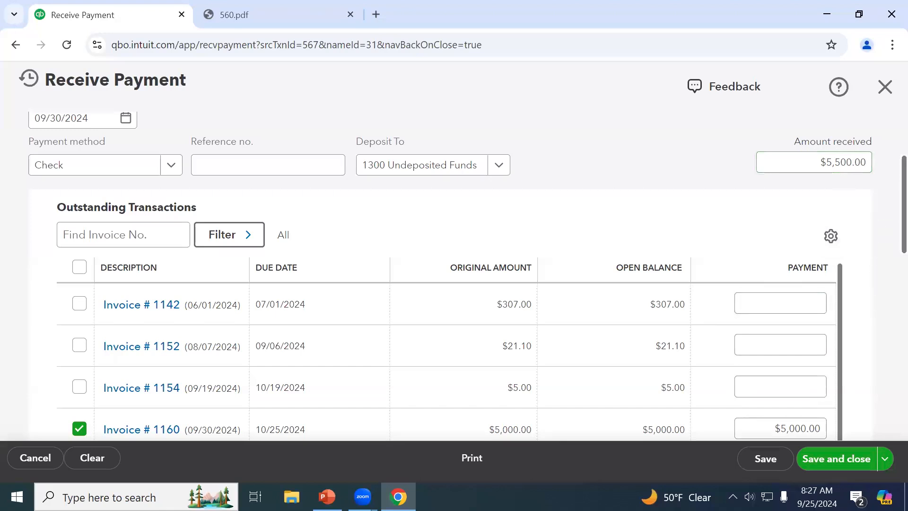
pyautogui.scroll(-1, 856, 186)
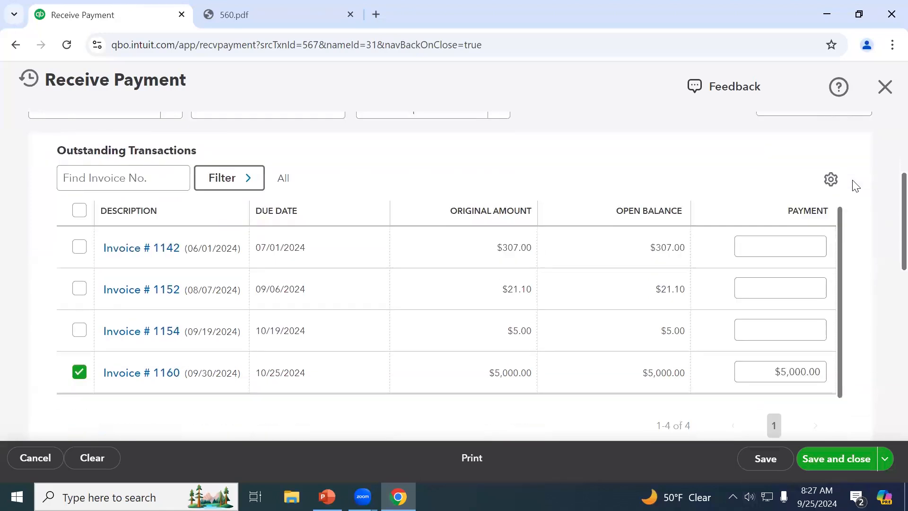
pyautogui.scroll(-4, 856, 186)
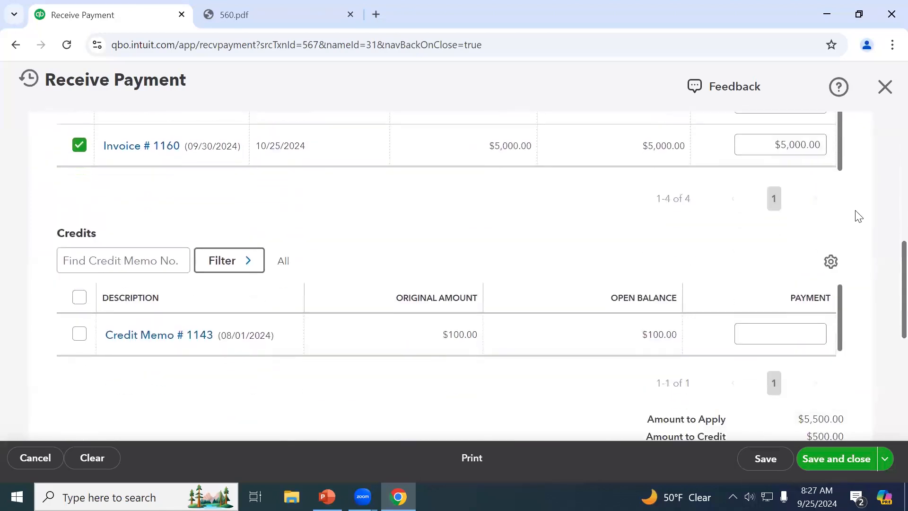
pyautogui.scroll(-3, 860, 217)
pyautogui.moveTo(651, 306); pyautogui.dragTo(863, 306)
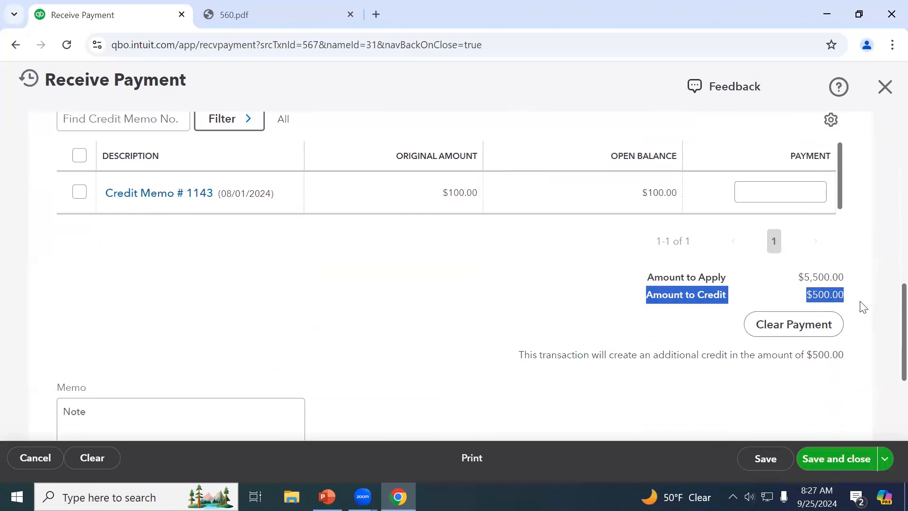
pyautogui.click(805, 387)
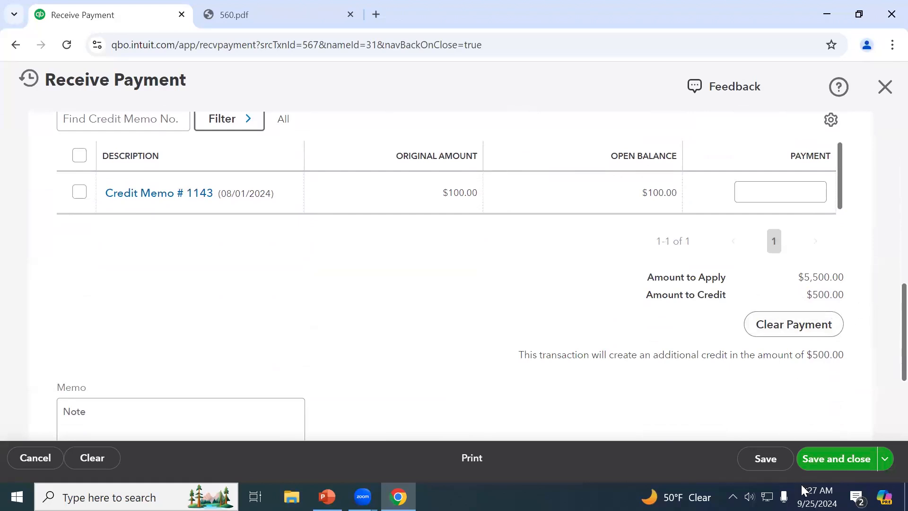
# Discard the unsaved payment and close the blank invoice form that follows
pyautogui.click(883, 96)
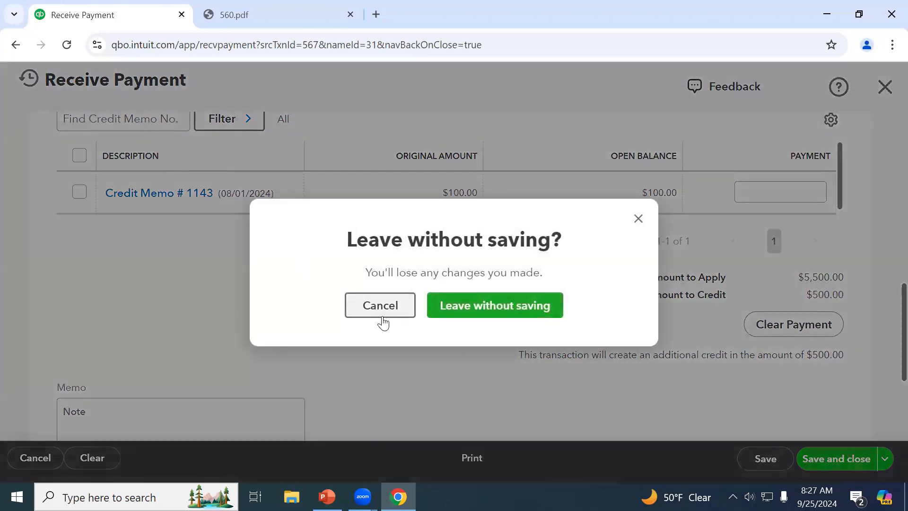
pyautogui.click(464, 316)
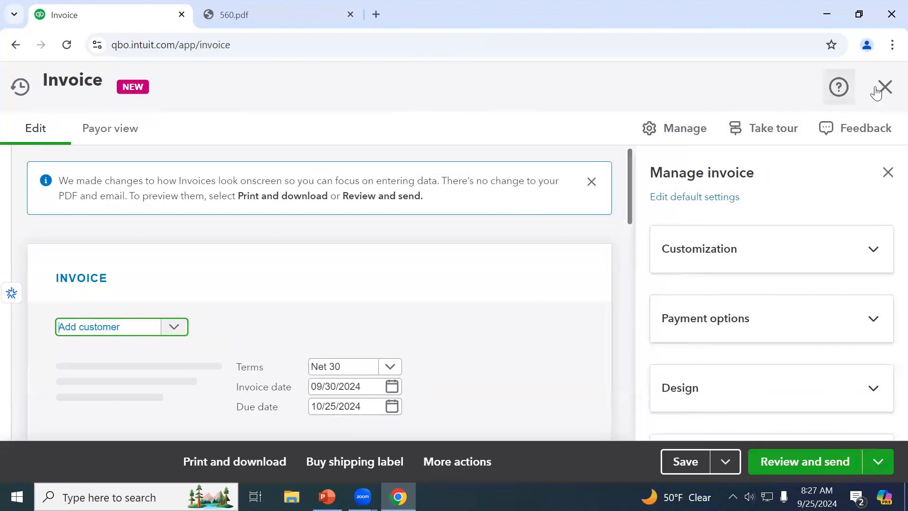
pyautogui.click(884, 88)
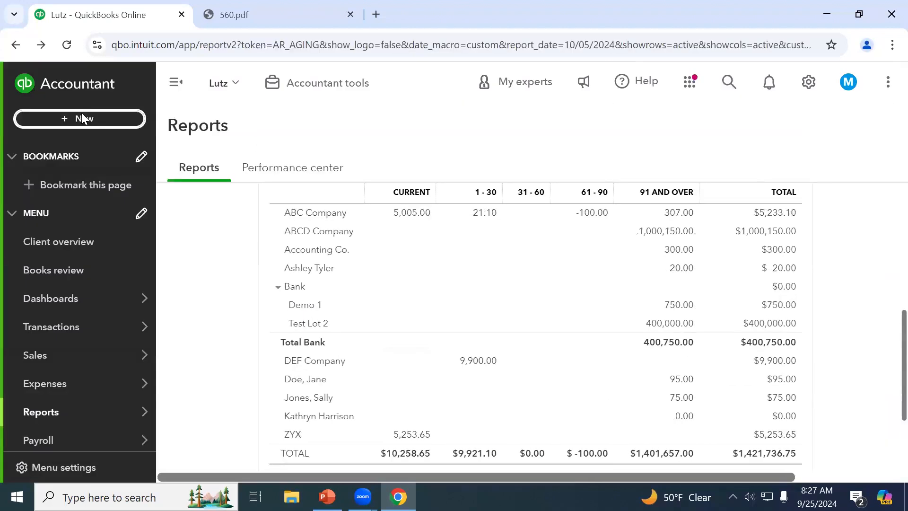
# Start a new expense with ABC as the payee
pyautogui.click(82, 119)
pyautogui.click(170, 207)
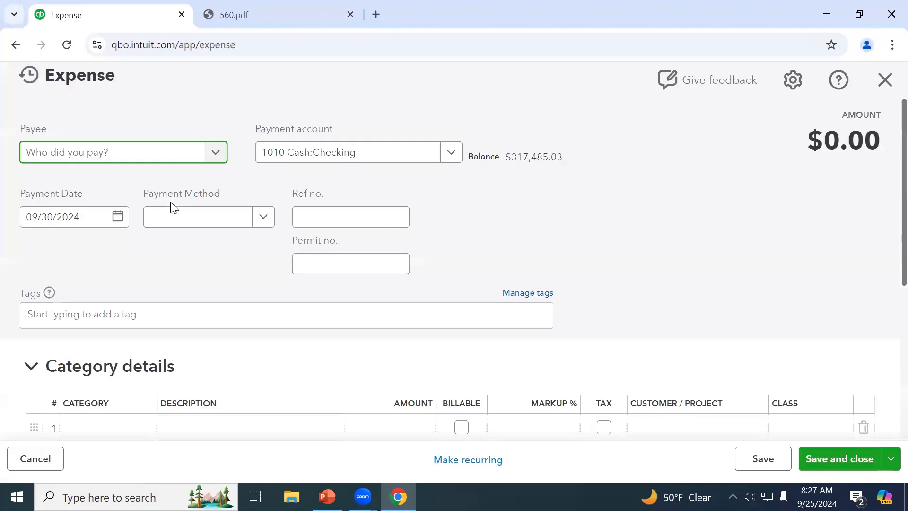
pyautogui.write('ab')
pyautogui.click(122, 208)
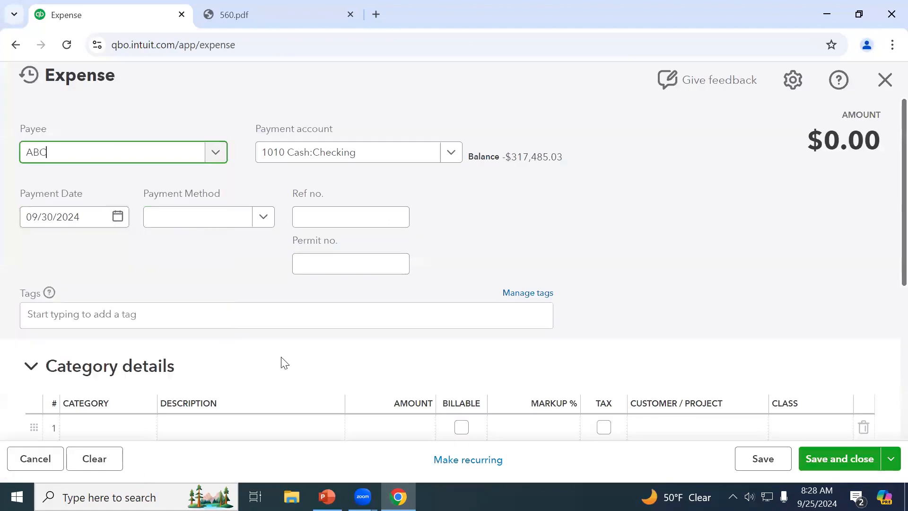
pyautogui.scroll(-1, 288, 368)
pyautogui.scroll(-1, 284, 366)
# Set line 1 to 1200 Accounts Receivable for $500.00 and attempt to save
pyautogui.click(274, 340)
pyautogui.click(95, 341)
pyautogui.write('acc')
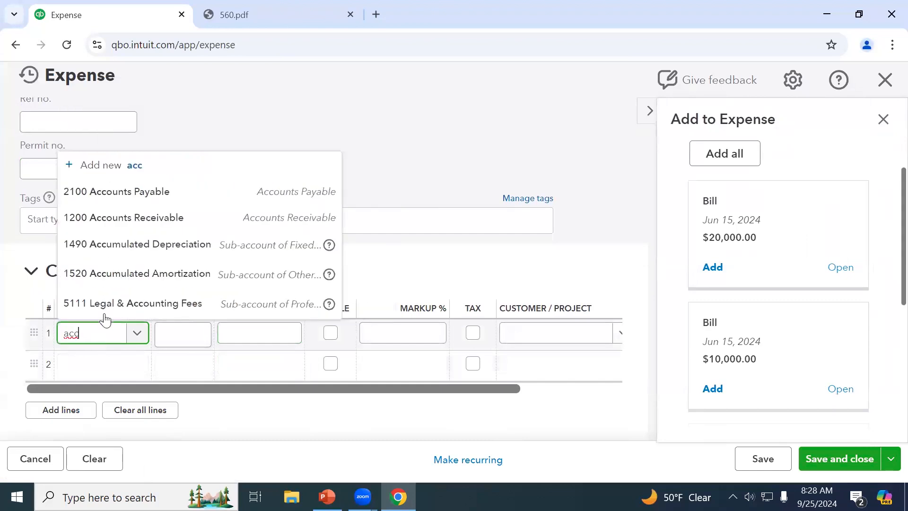
pyautogui.click(147, 214)
pyautogui.click(254, 331)
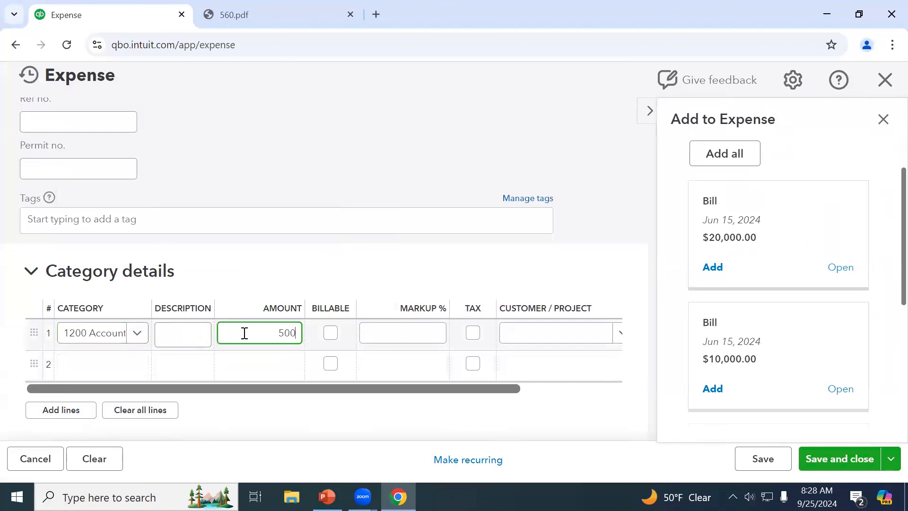
pyautogui.press('Tab')
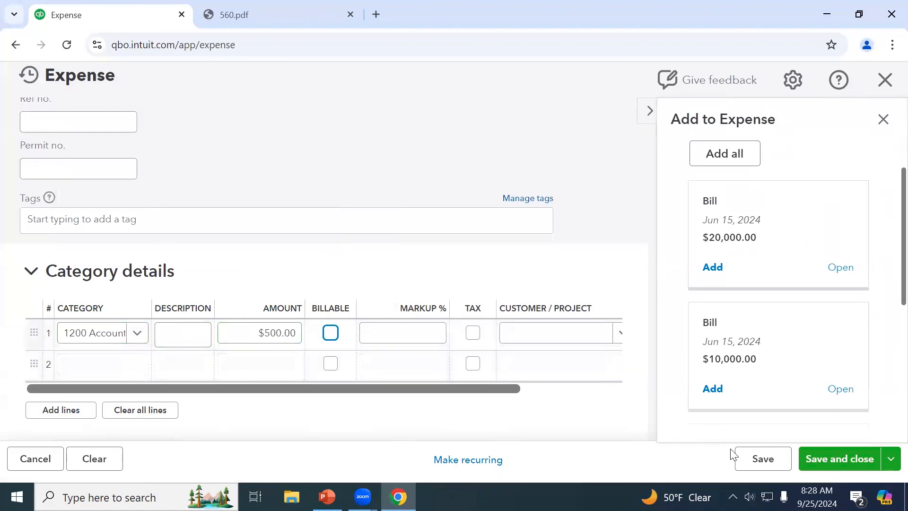
pyautogui.click(856, 463)
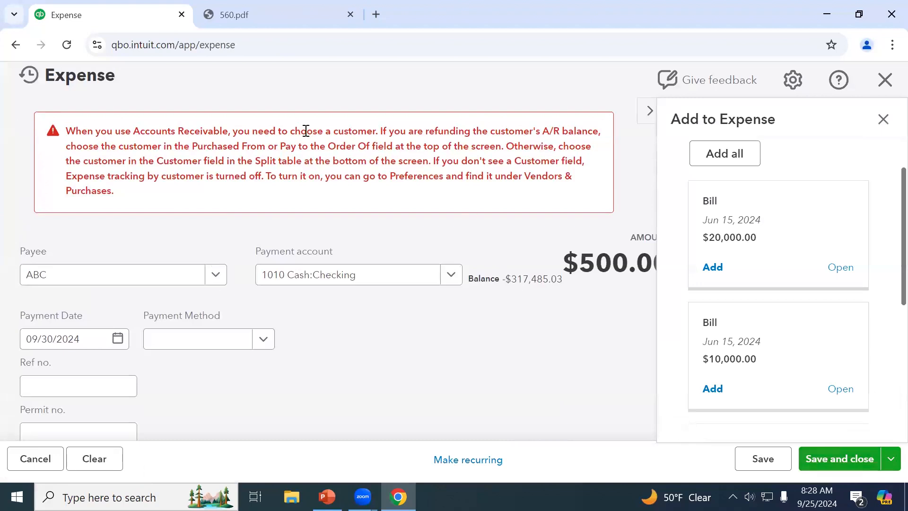
# Change the payee to customer ABC Company and save the expense
pyautogui.click(136, 283)
pyautogui.write('a')
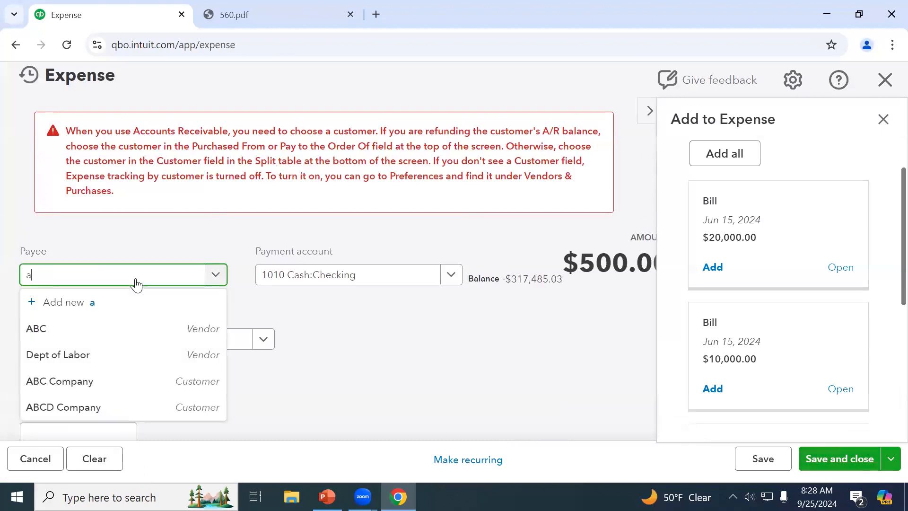
pyautogui.write('bc')
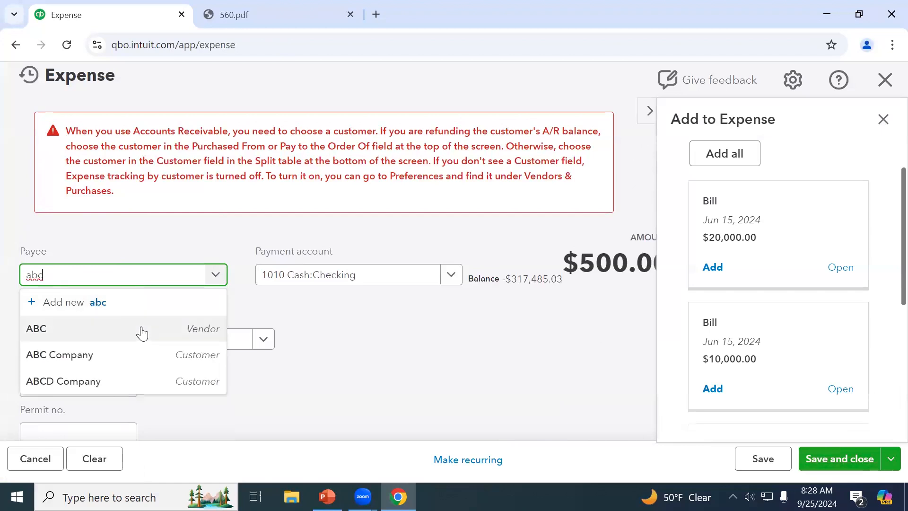
pyautogui.click(141, 353)
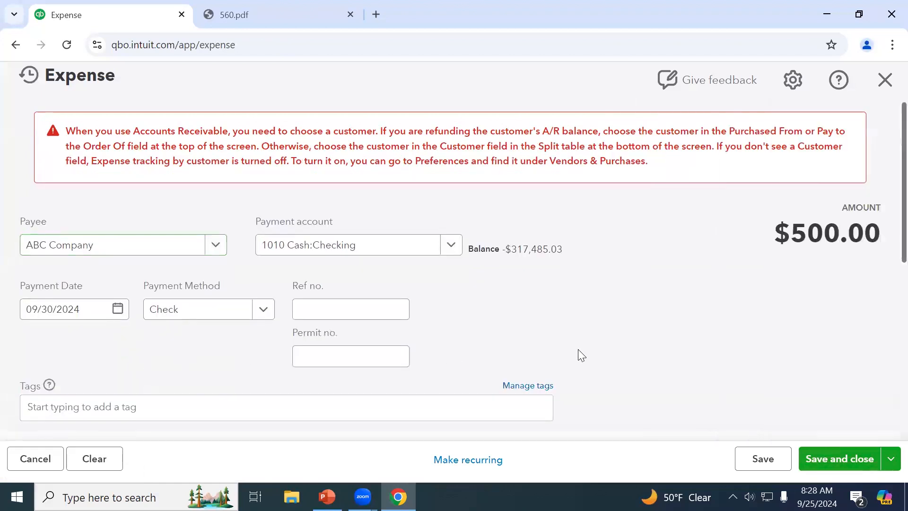
pyautogui.click(757, 467)
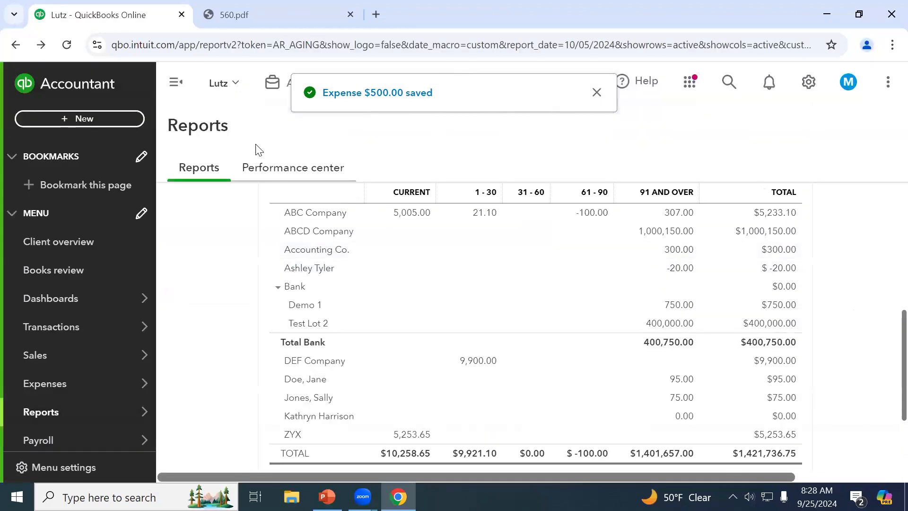
# Open Invoice 1160 from recent invoices and start receiving a payment for it
pyautogui.click(118, 121)
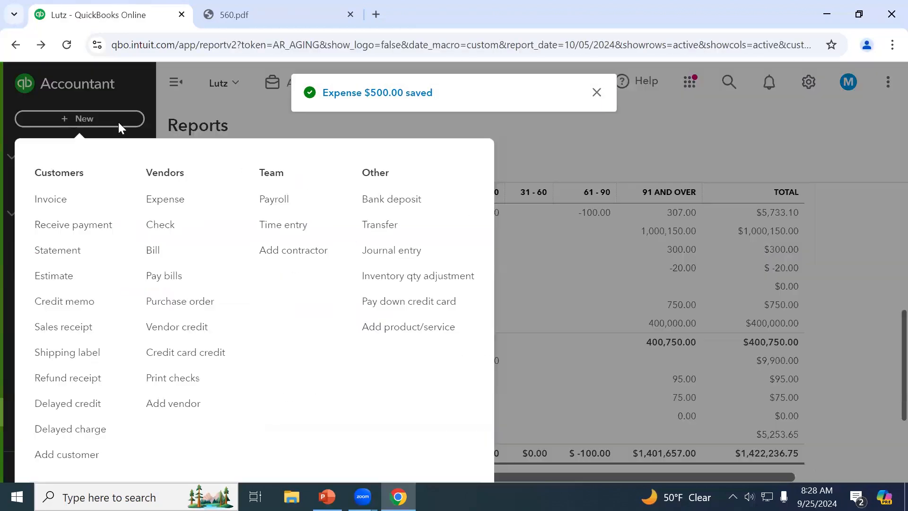
pyautogui.click(80, 204)
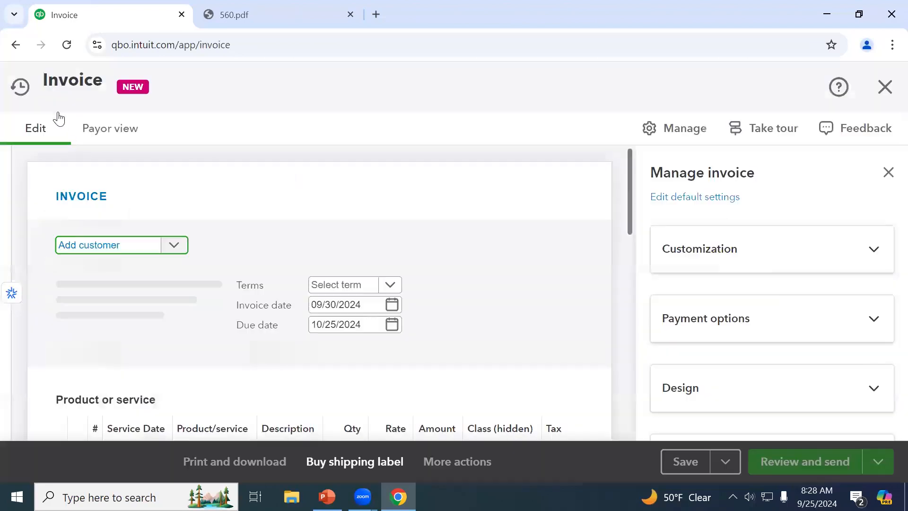
pyautogui.click(17, 86)
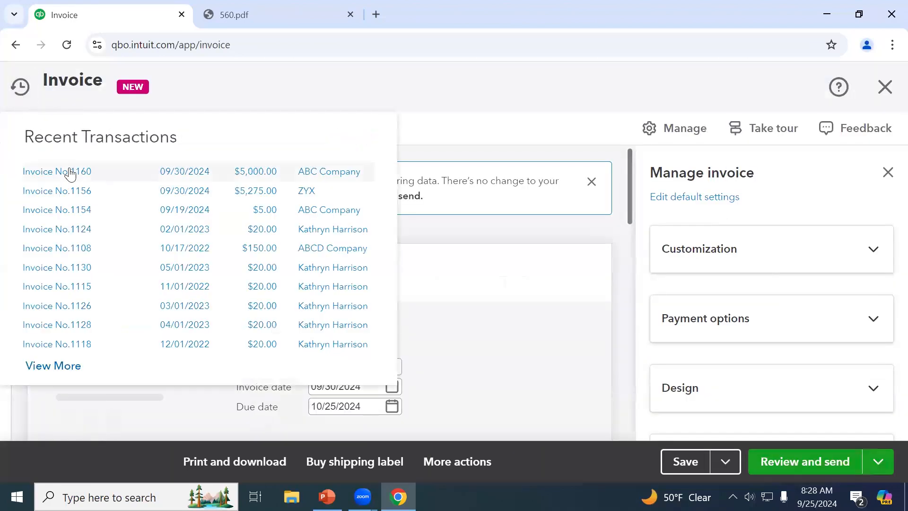
pyautogui.click(187, 175)
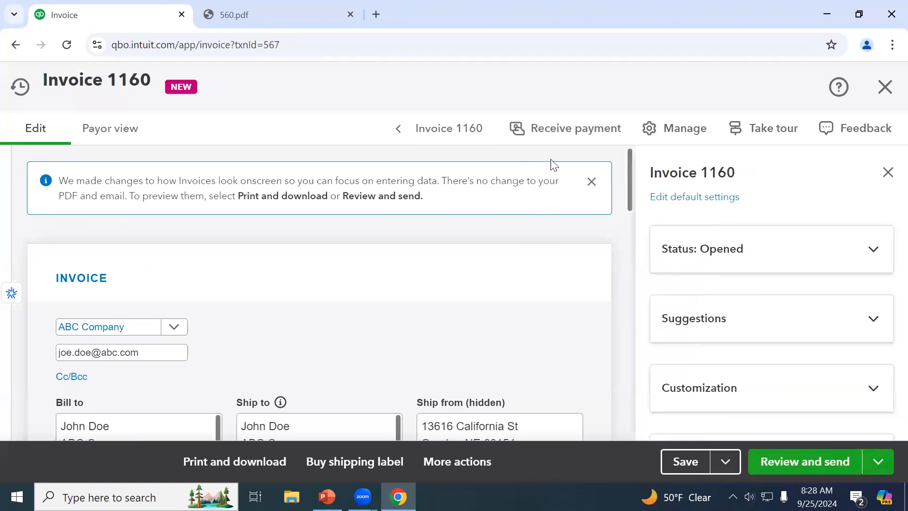
pyautogui.click(573, 136)
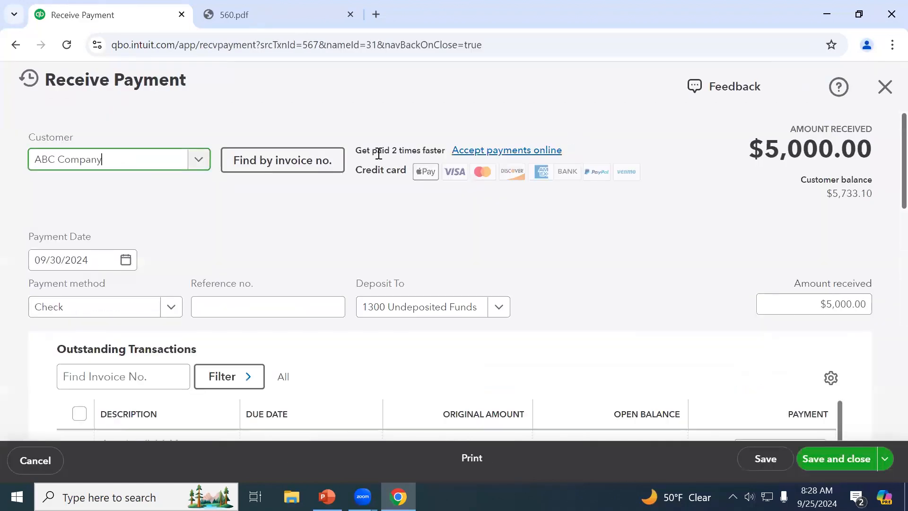
# Enter $5,500.00 received, apply $5,000.00 to invoice 1160 and $500.00 to the expense, and save
pyautogui.click(838, 305)
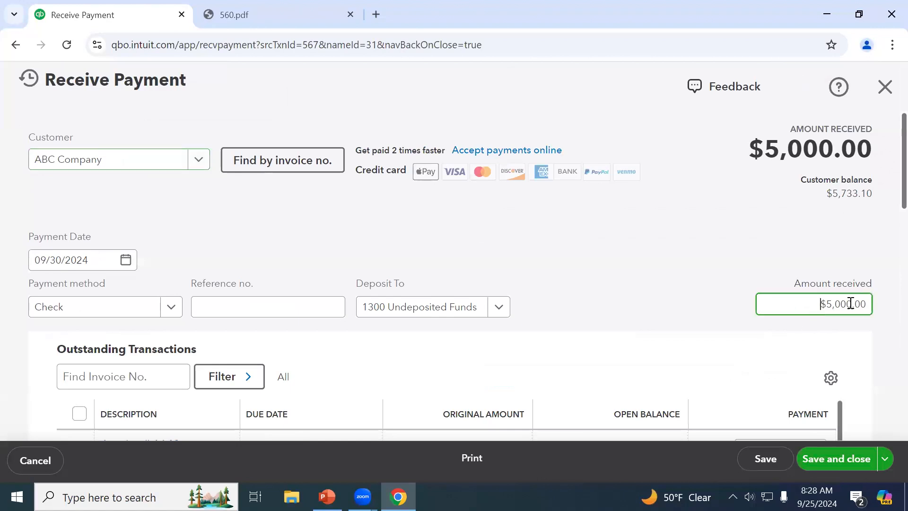
pyautogui.write('5,500')
pyautogui.press('Tab')
pyautogui.scroll(-3, 685, 305)
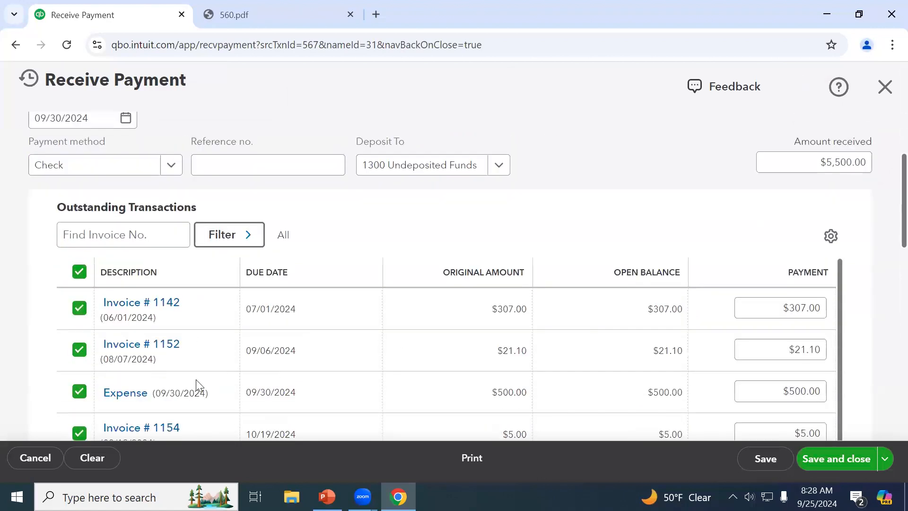
pyautogui.click(78, 273)
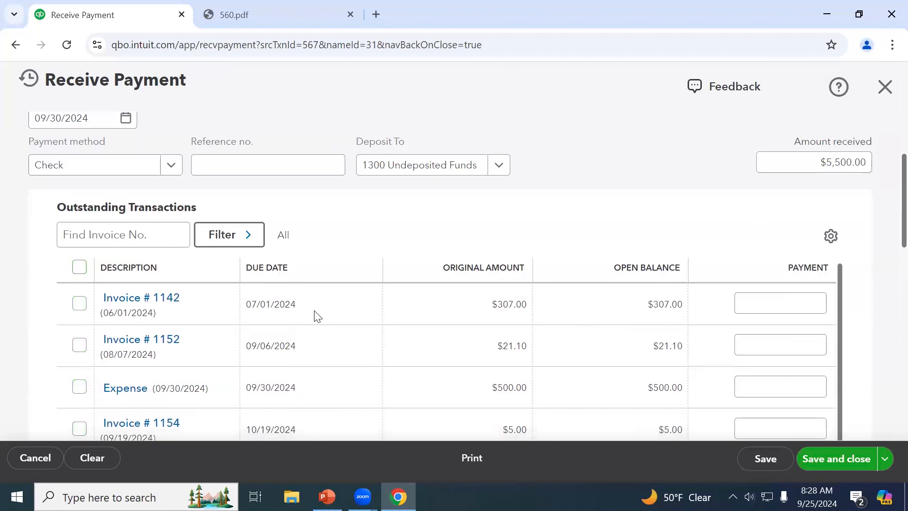
pyautogui.scroll(-3, 315, 313)
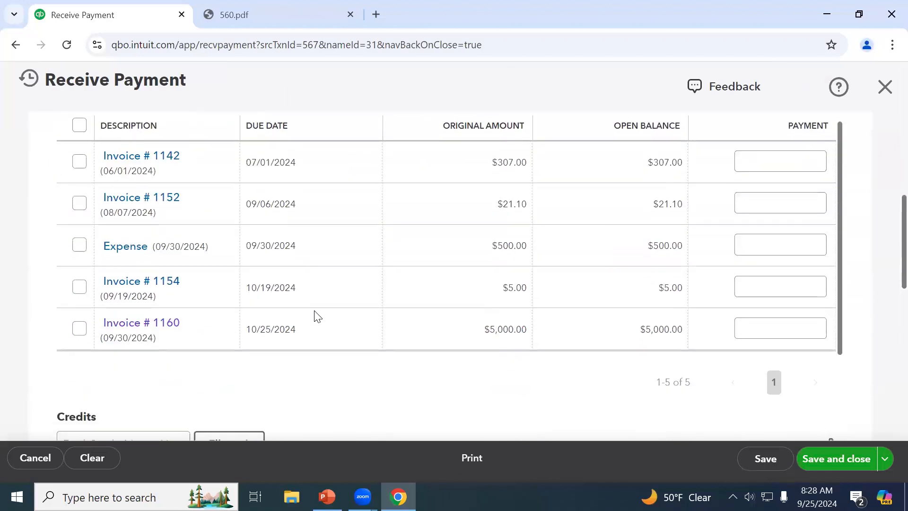
pyautogui.click(79, 328)
pyautogui.scroll(-5, 301, 348)
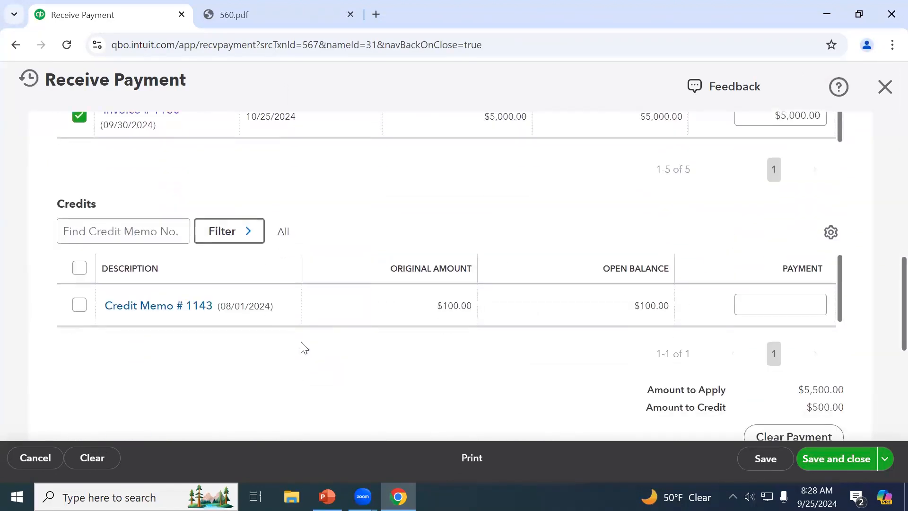
pyautogui.scroll(5, 301, 348)
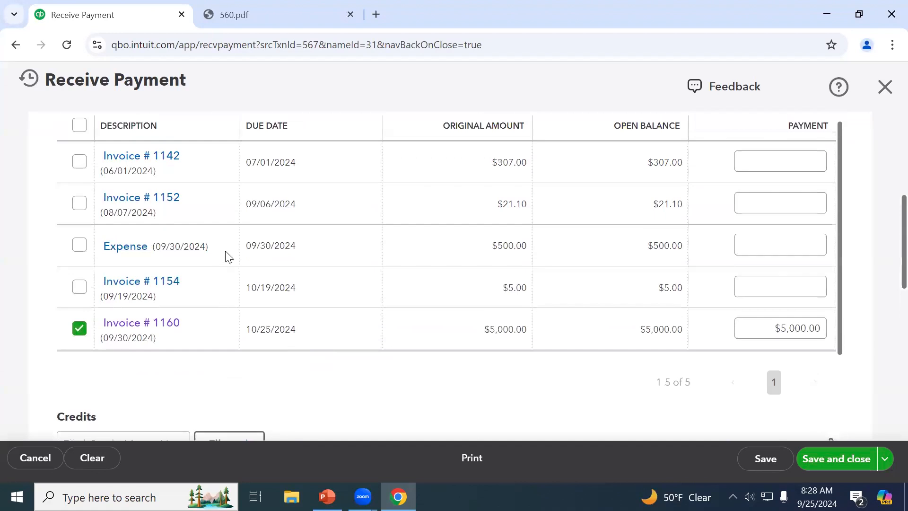
pyautogui.click(79, 251)
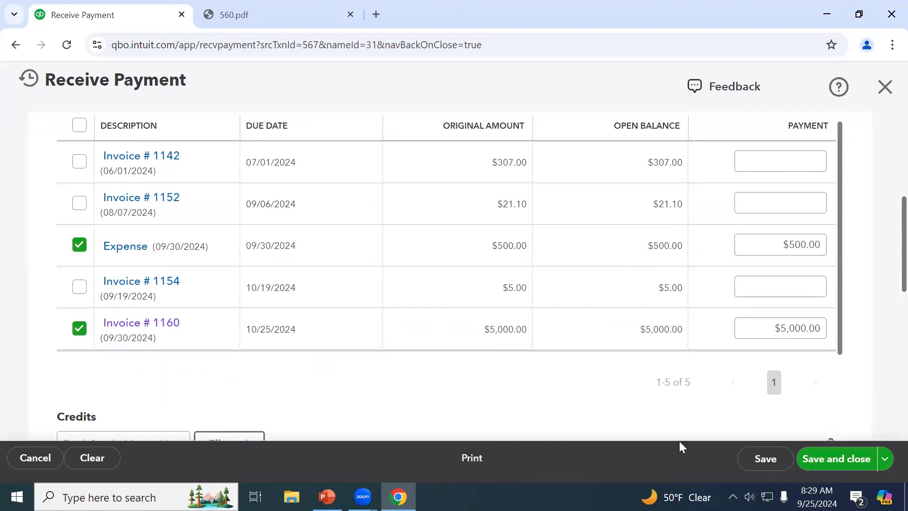
pyautogui.click(836, 462)
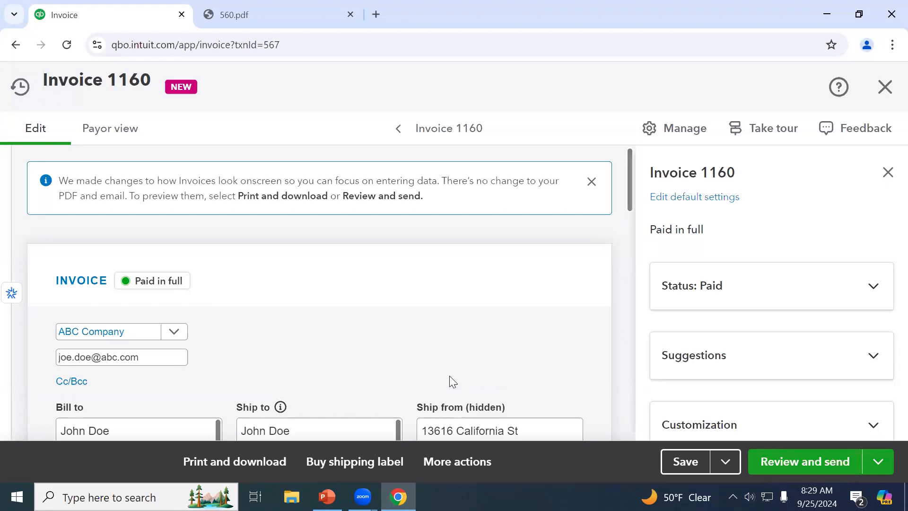
# Close Invoice 1160 to return to the A/R Aging Summary
pyautogui.click(885, 87)
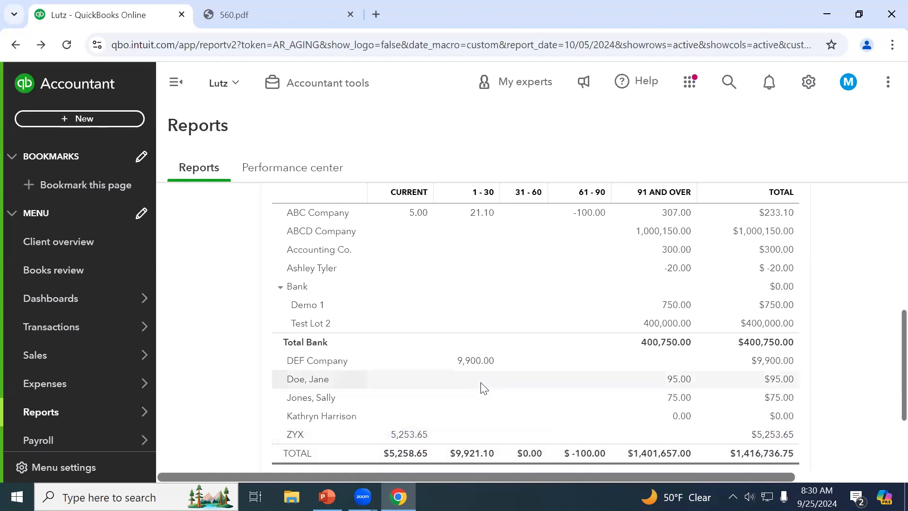
# Start a new item from the Products & services list and make it Non-inventory
pyautogui.click(72, 357)
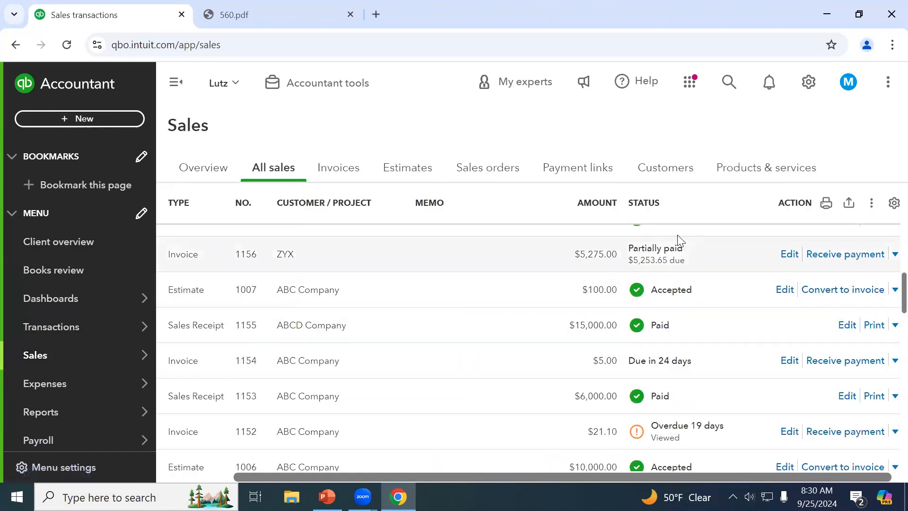
pyautogui.click(780, 179)
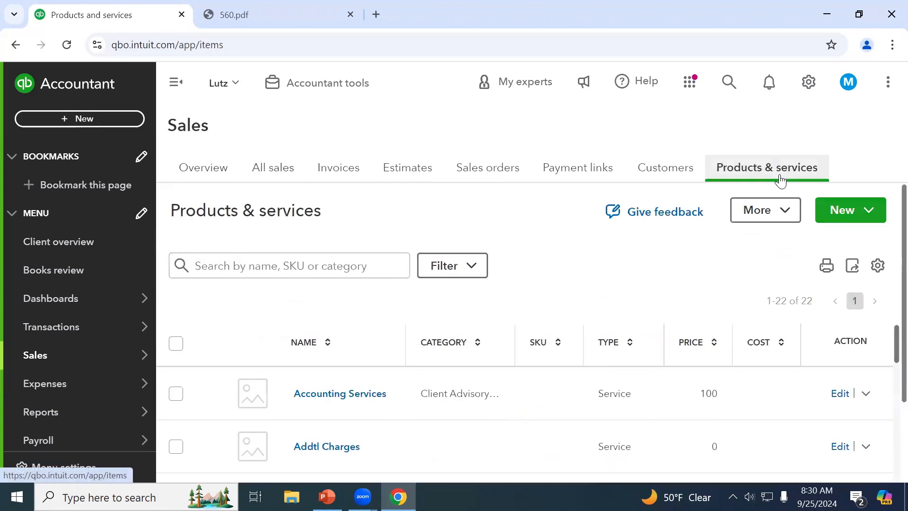
pyautogui.click(855, 215)
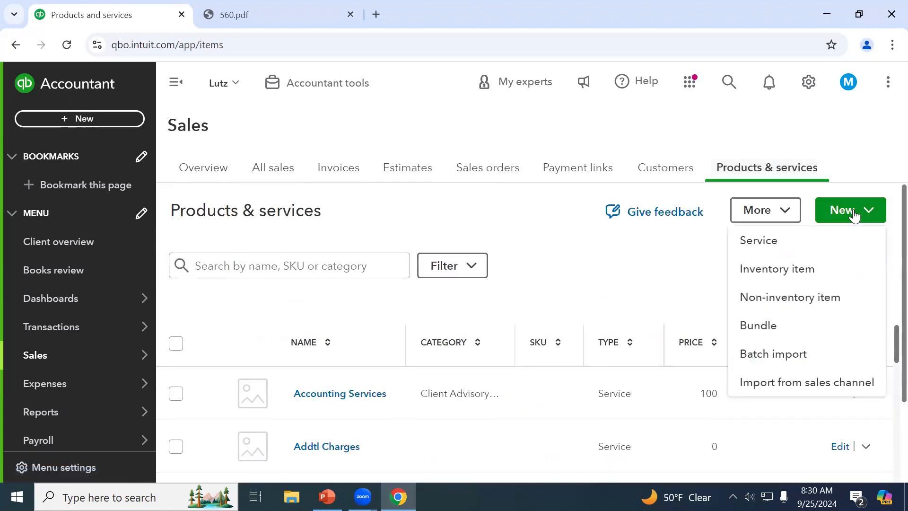
pyautogui.click(831, 240)
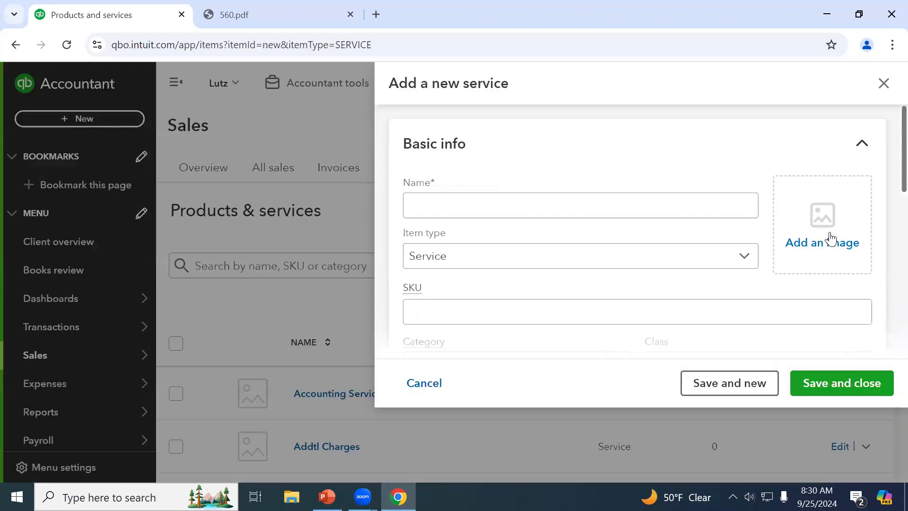
pyautogui.click(550, 263)
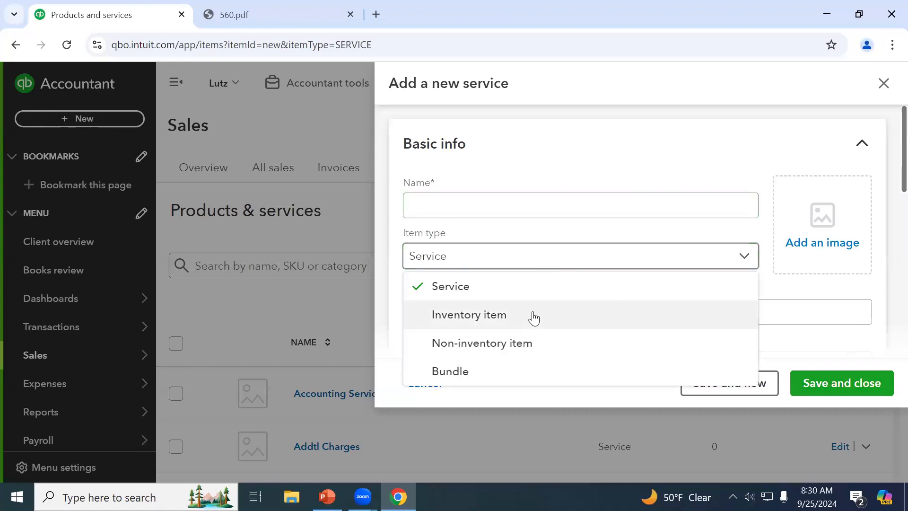
pyautogui.click(518, 216)
# Name the item Bad Debts2, set its income account to Bad Debt Expense, and save
pyautogui.write('Bad Debts')
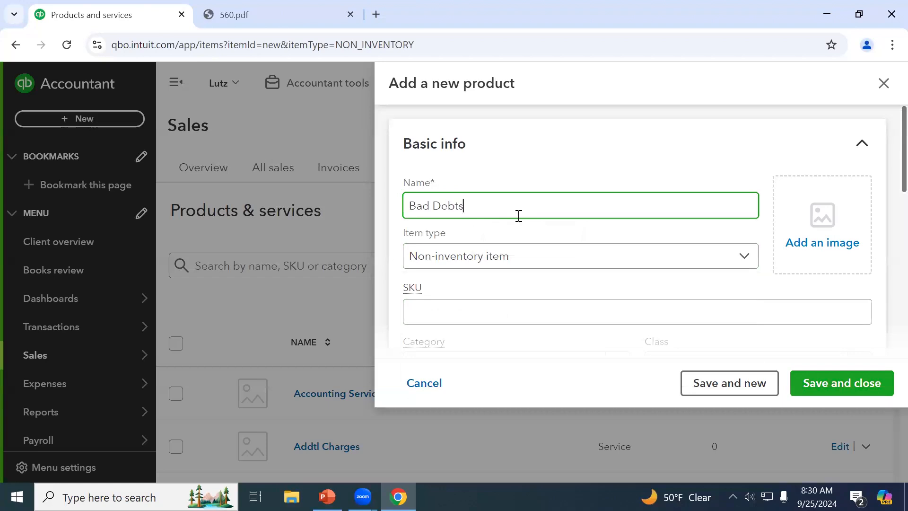
pyautogui.write('2')
pyautogui.press('Tab')
pyautogui.click(519, 267)
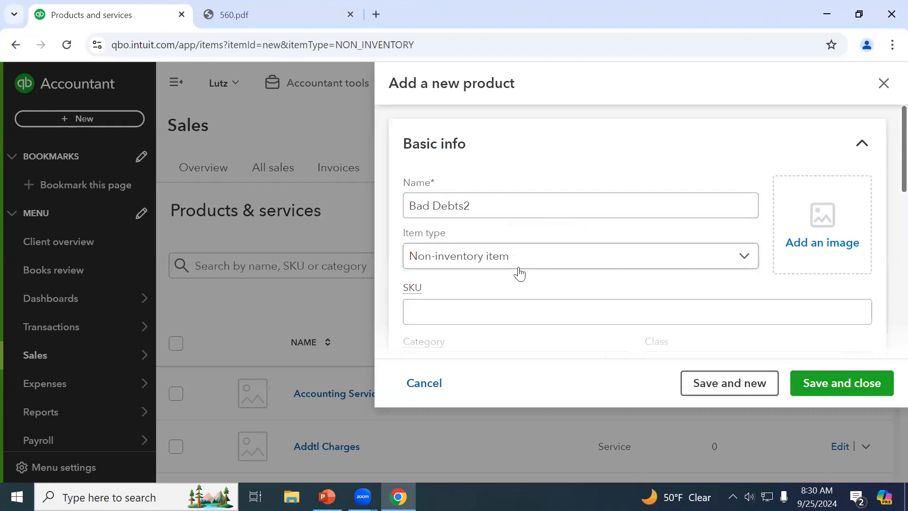
pyautogui.scroll(-2, 519, 273)
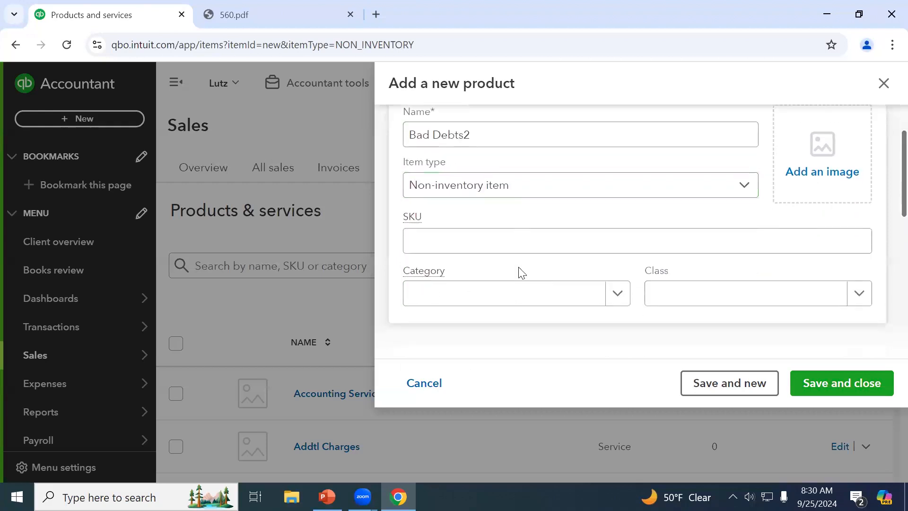
pyautogui.scroll(-6, 521, 273)
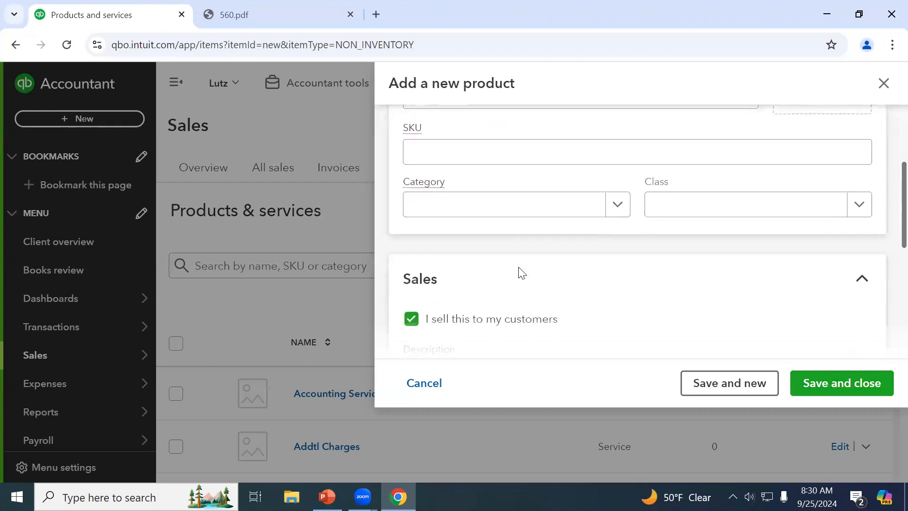
pyautogui.click(697, 242)
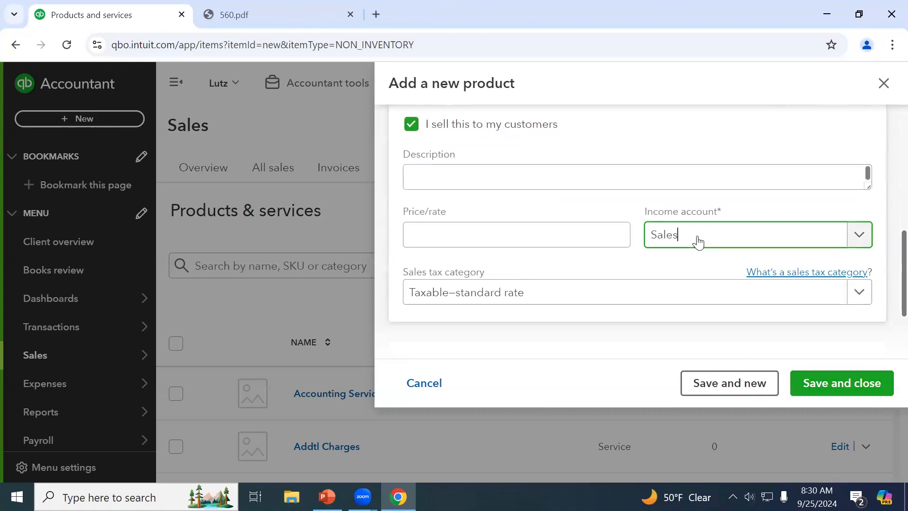
pyautogui.write('bad')
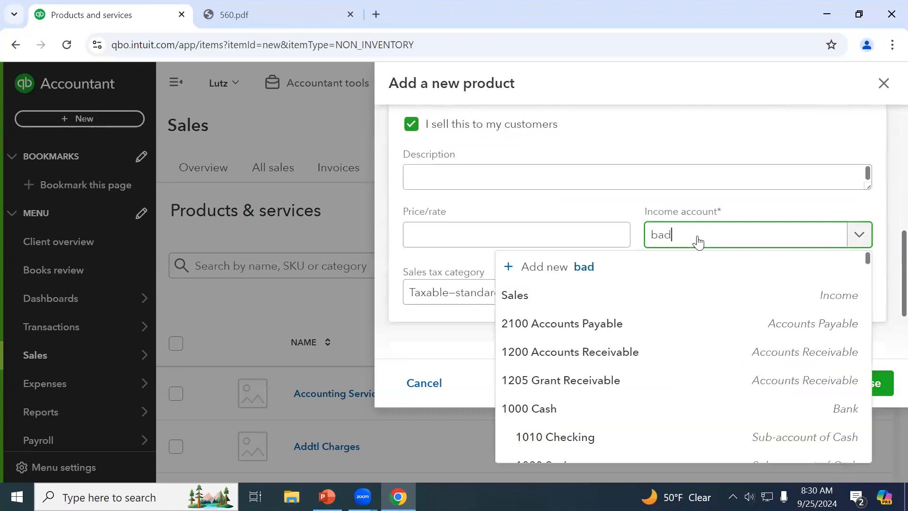
pyautogui.click(673, 316)
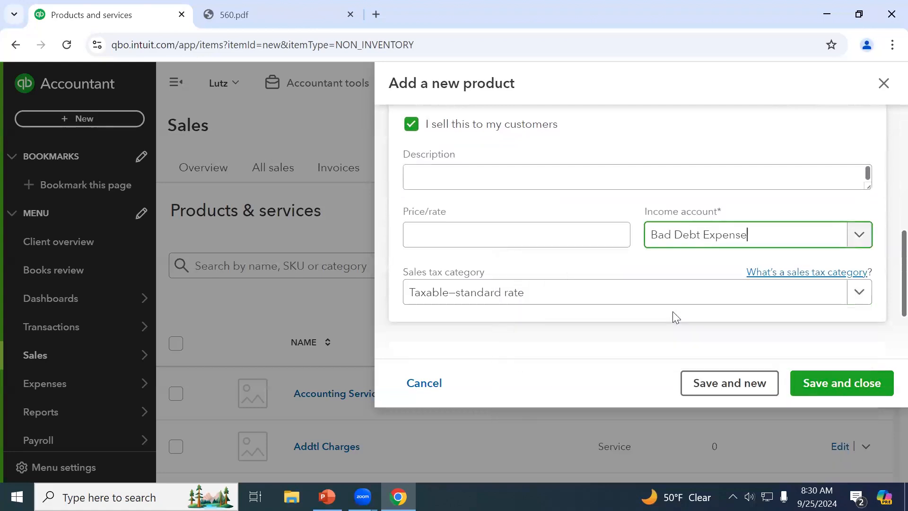
pyautogui.scroll(-1, 739, 312)
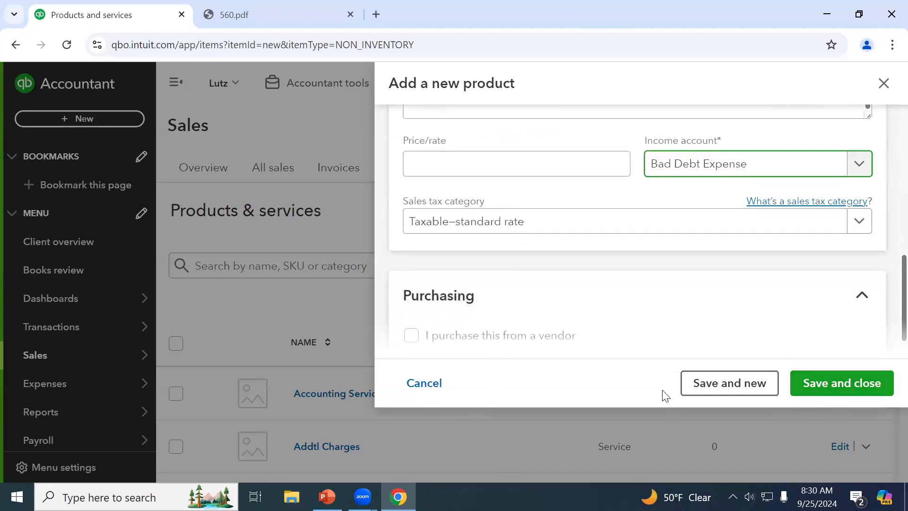
pyautogui.click(827, 385)
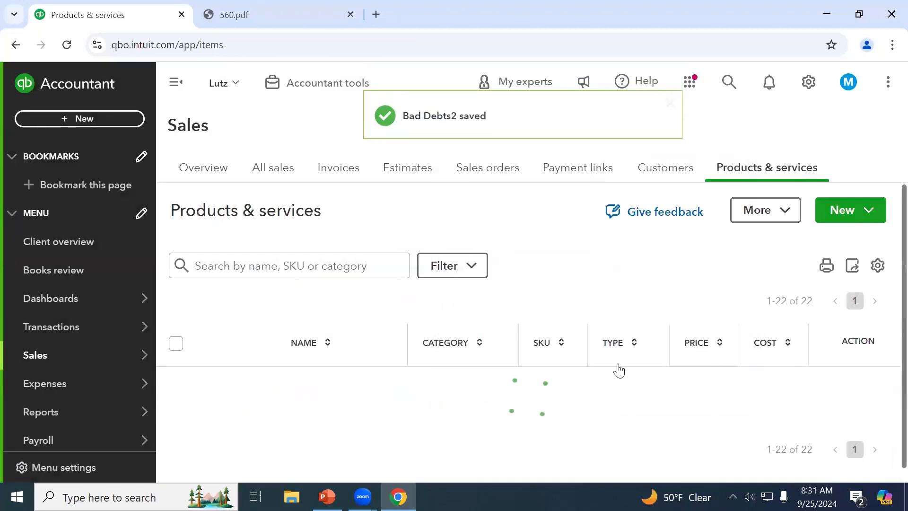
# Start a credit memo for ZYX with a Bad Debts2 line of $500.00
pyautogui.click(87, 122)
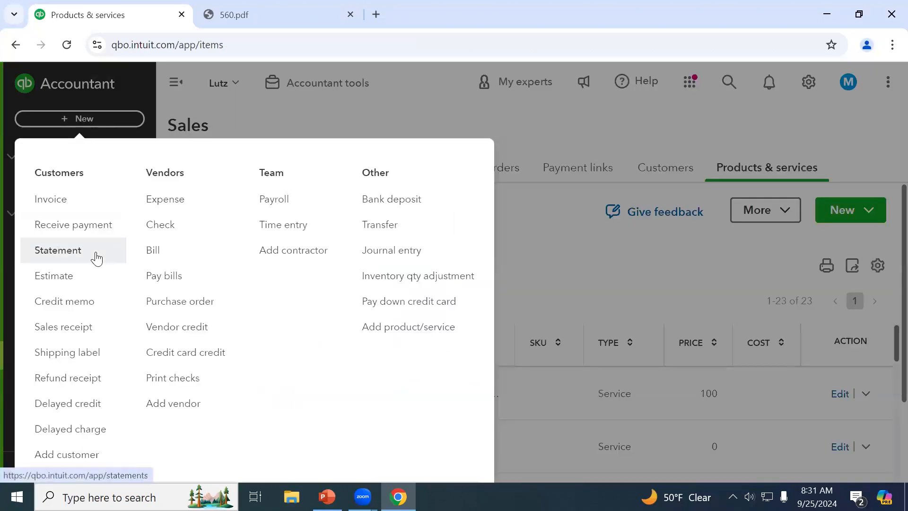
pyautogui.click(89, 303)
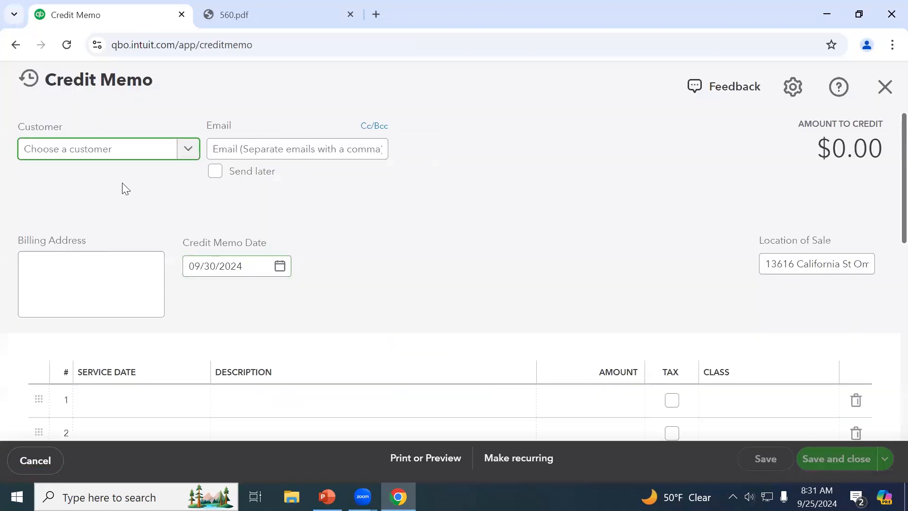
pyautogui.write('z')
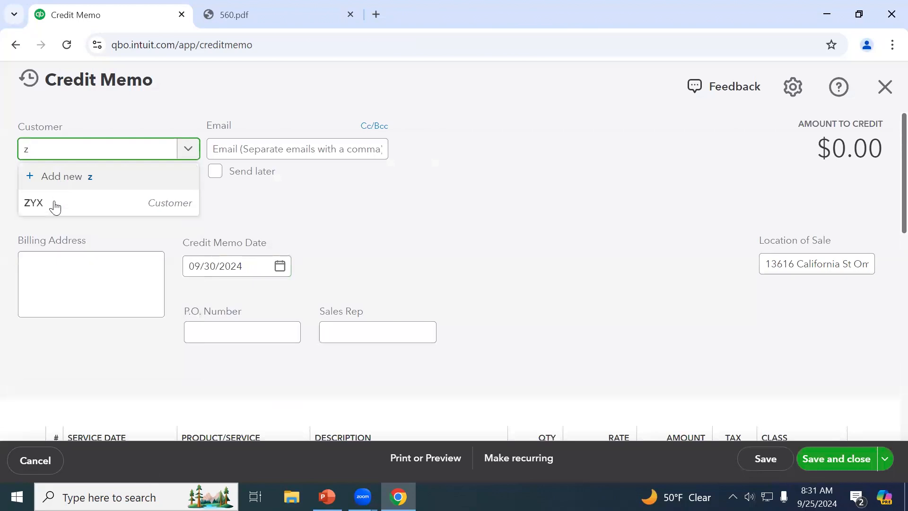
pyautogui.click(55, 211)
pyautogui.scroll(-3, 299, 220)
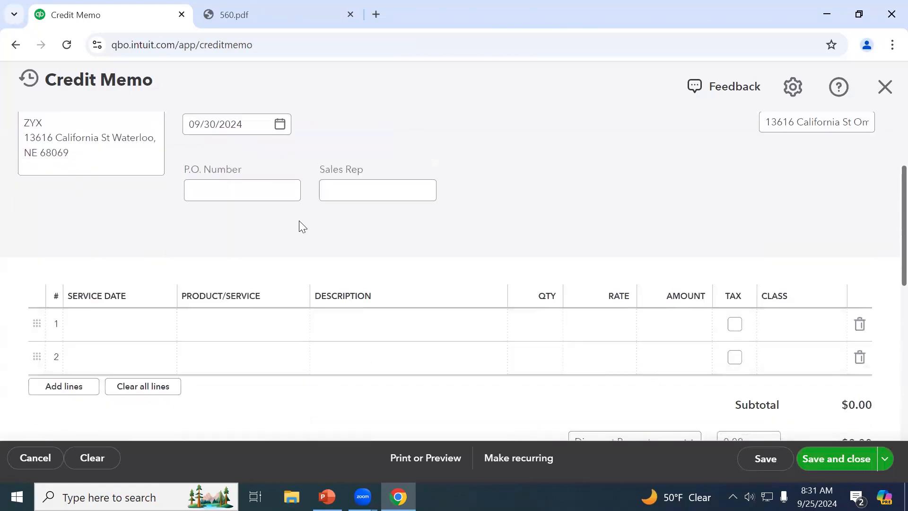
pyautogui.click(249, 325)
pyautogui.write('b')
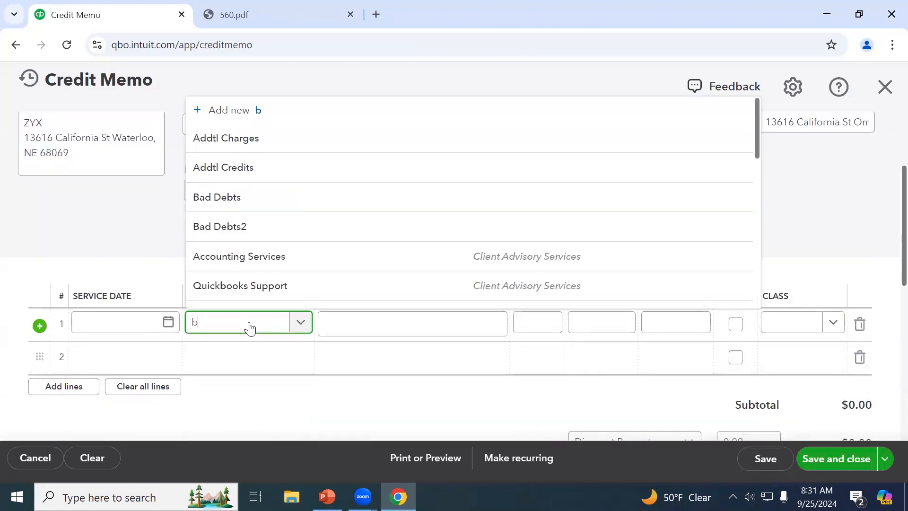
pyautogui.write('ad')
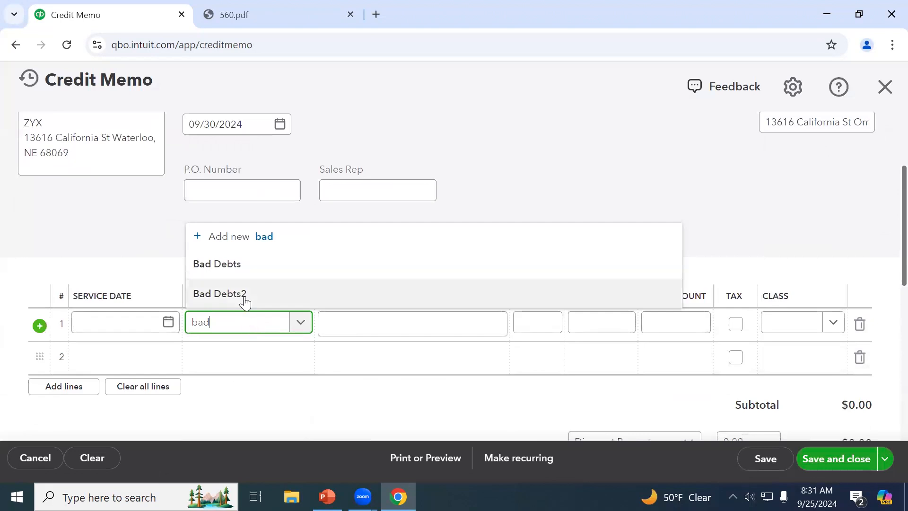
pyautogui.click(245, 301)
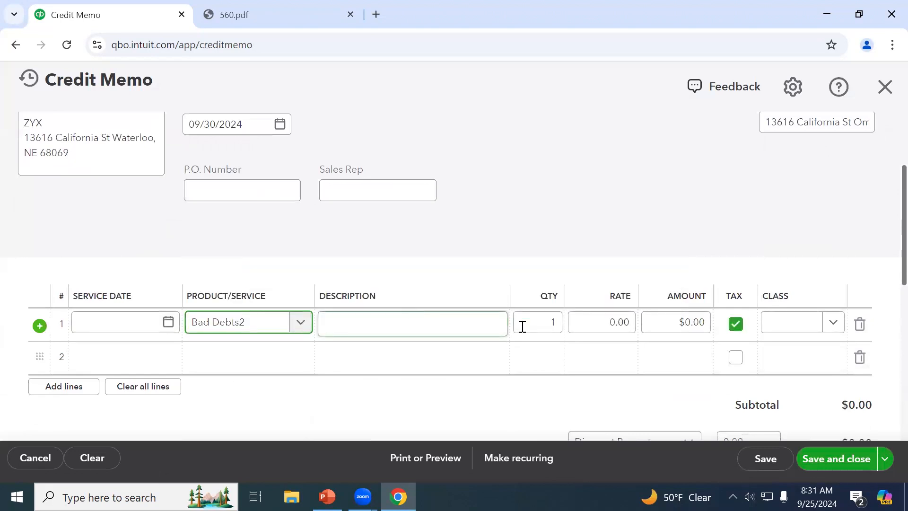
pyautogui.click(660, 326)
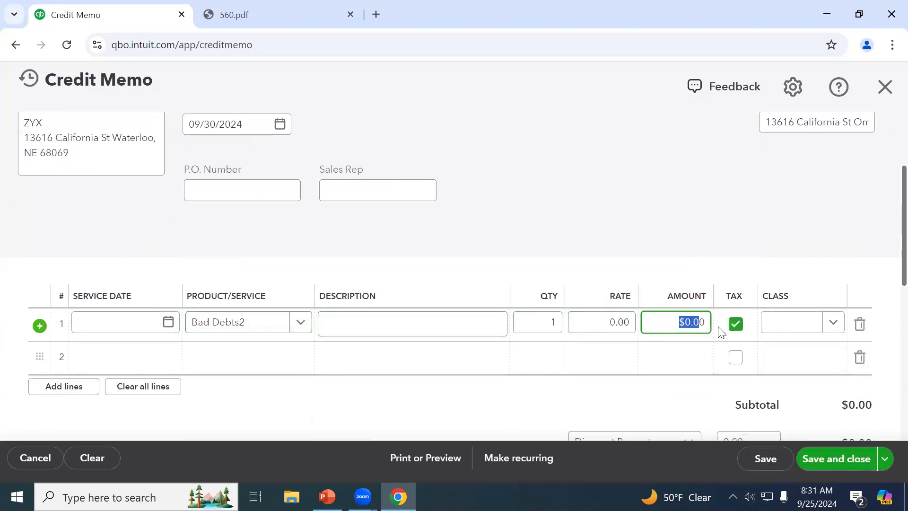
pyautogui.write('500')
pyautogui.press('Tab')
# Untick tax on the Bad Debts2 line so the credit totals $500.00, then save
pyautogui.scroll(-5, 558, 353)
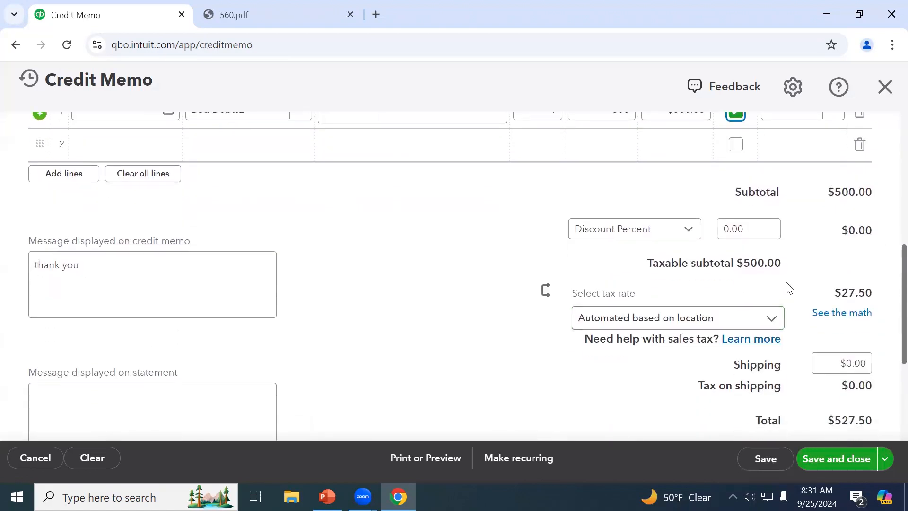
pyautogui.scroll(-2, 787, 289)
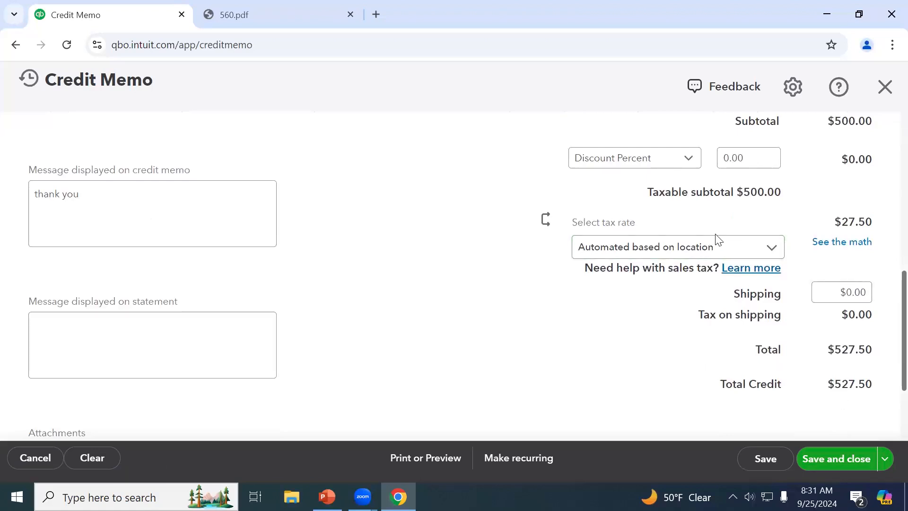
pyautogui.click(716, 249)
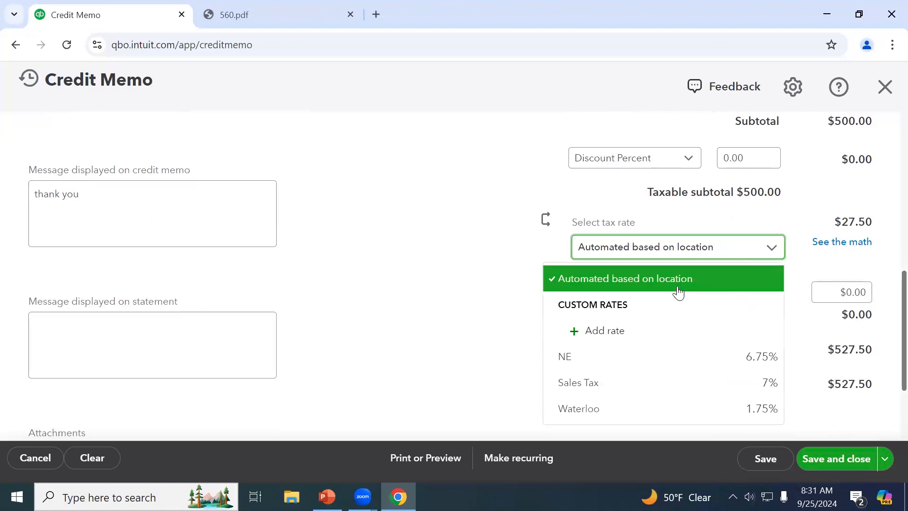
pyautogui.click(832, 279)
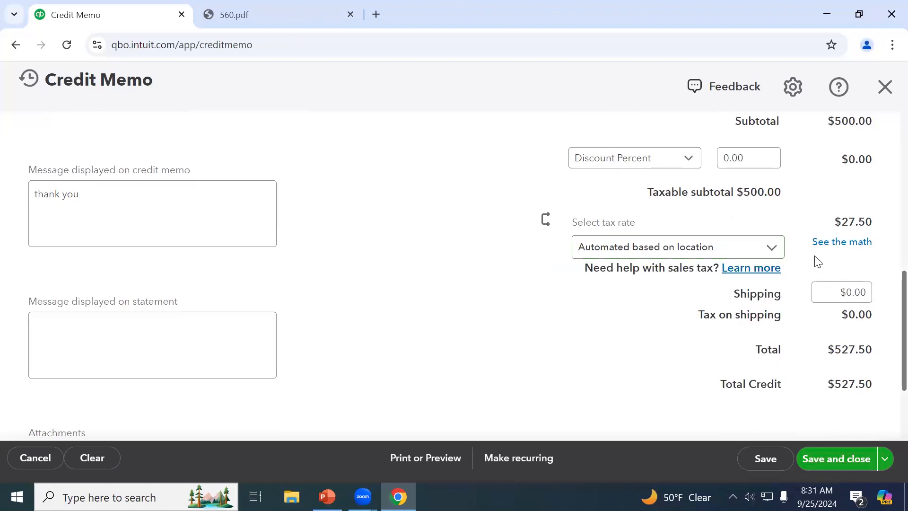
pyautogui.click(770, 249)
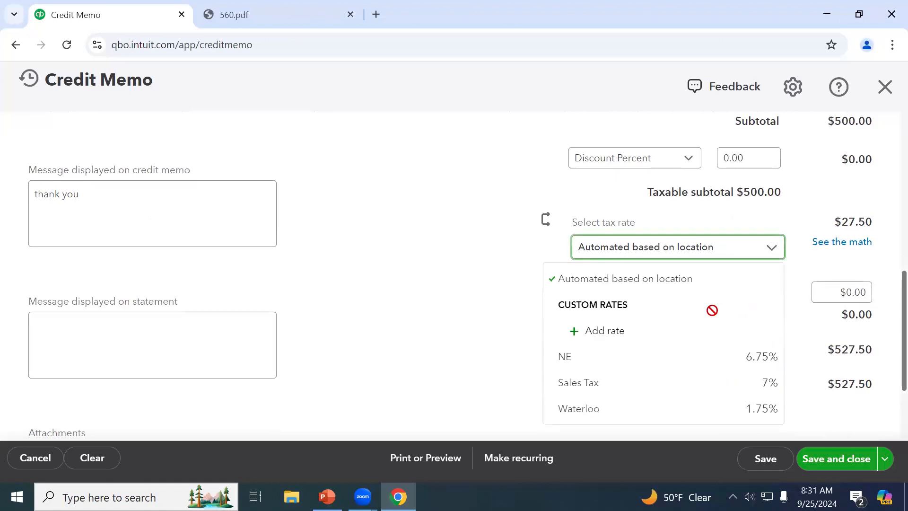
pyautogui.click(851, 264)
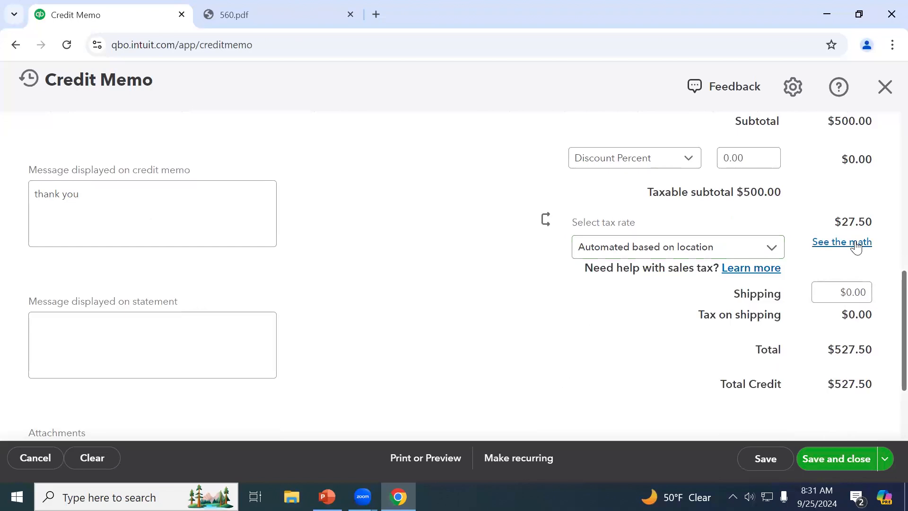
pyautogui.scroll(5, 857, 246)
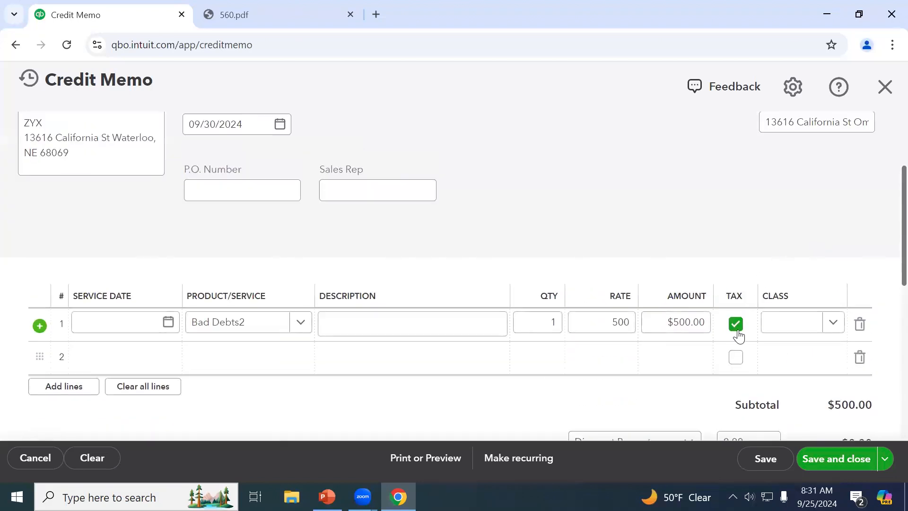
pyautogui.click(738, 331)
pyautogui.scroll(-5, 738, 337)
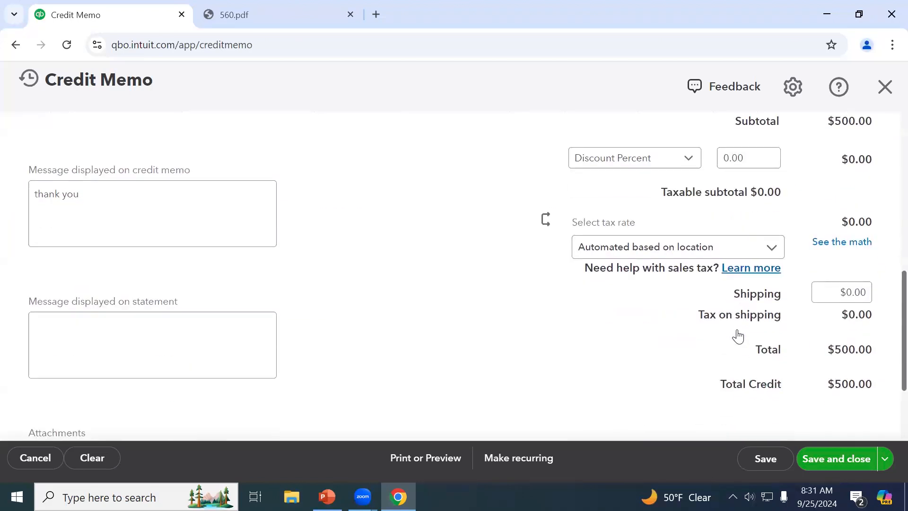
pyautogui.scroll(-2, 756, 338)
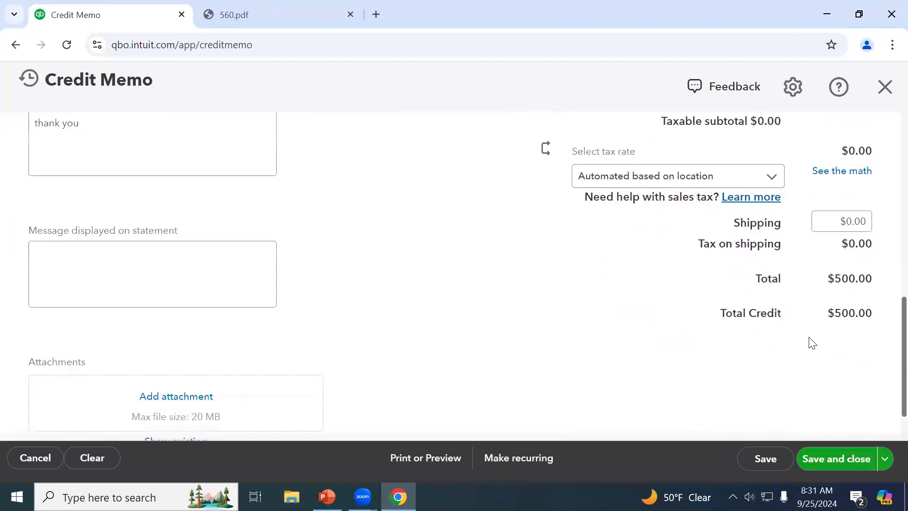
pyautogui.click(832, 463)
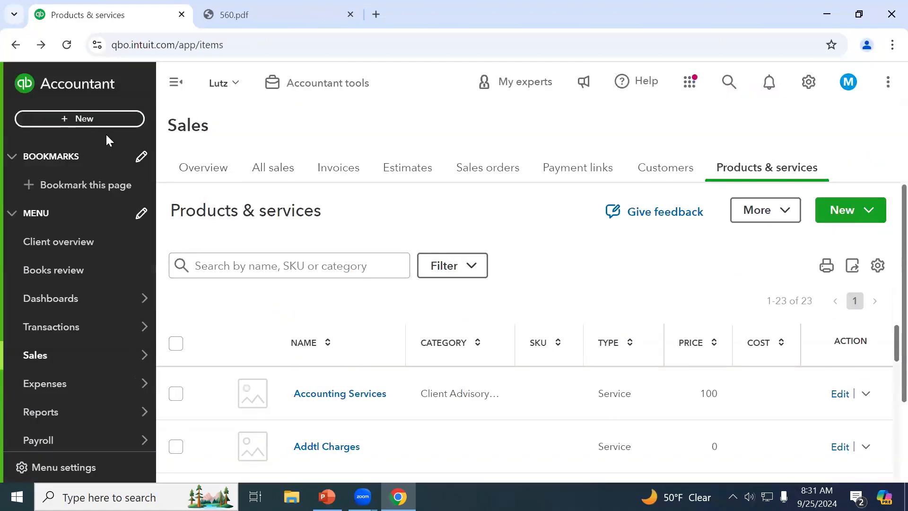
# Create a received payment for ZYX with Credit Memo 1161 applied to Invoice 1156, and save
pyautogui.click(104, 121)
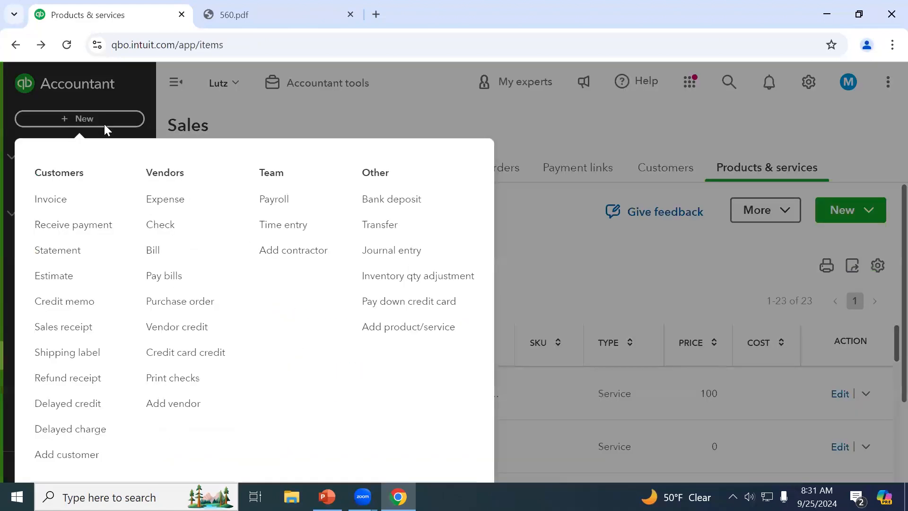
pyautogui.click(79, 227)
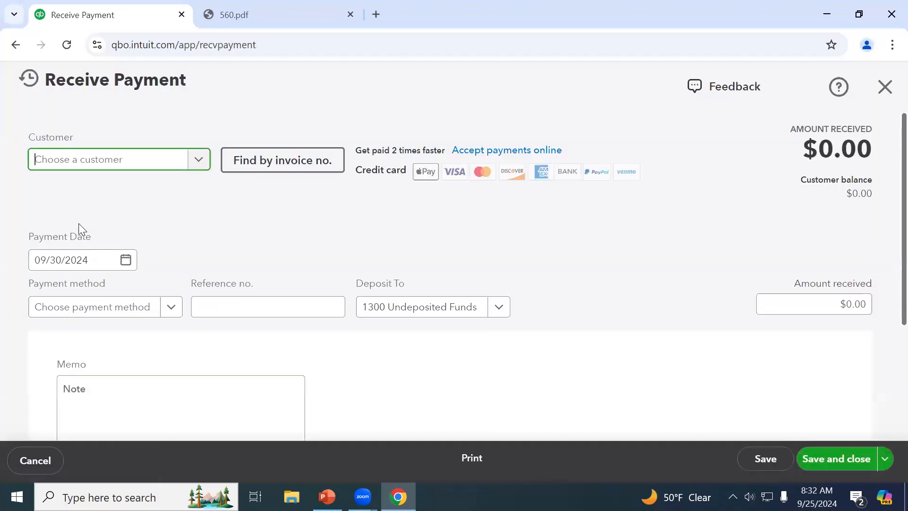
pyautogui.write('z')
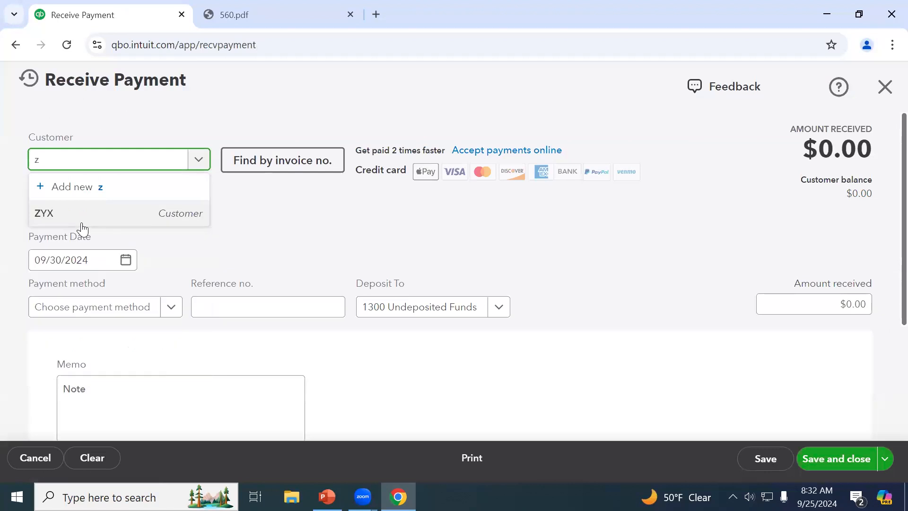
pyautogui.click(120, 228)
pyautogui.scroll(-3, 323, 263)
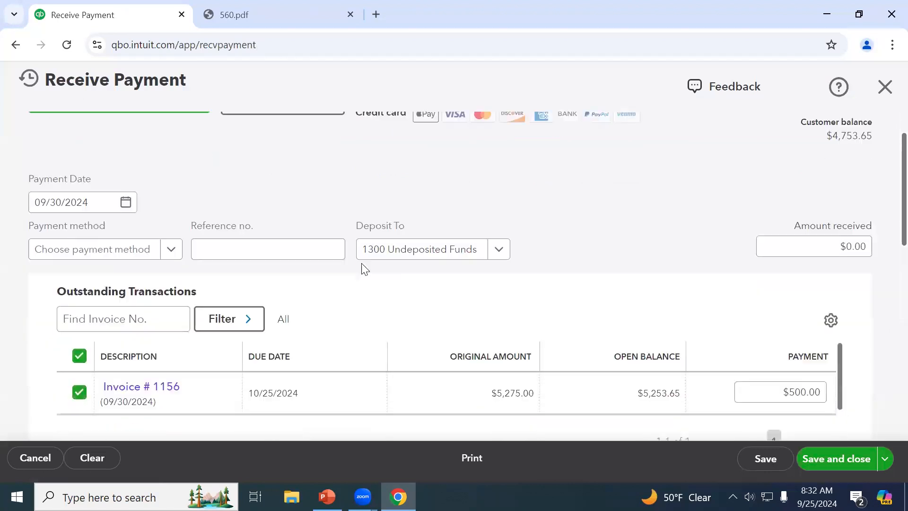
pyautogui.scroll(-3, 219, 328)
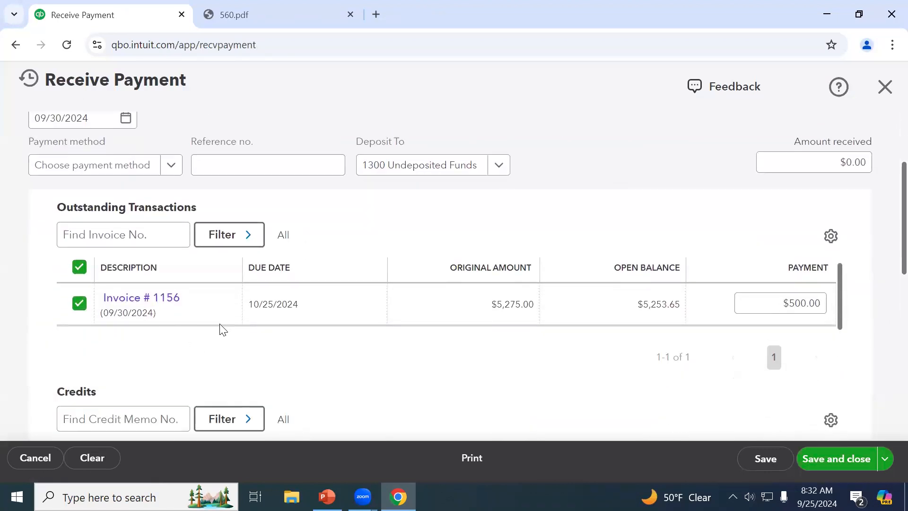
pyautogui.scroll(-3, 364, 337)
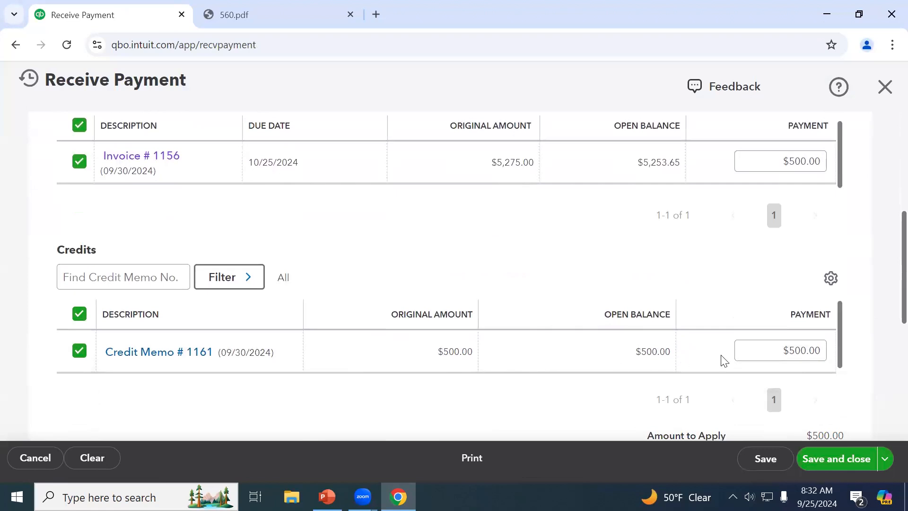
pyautogui.scroll(6, 702, 363)
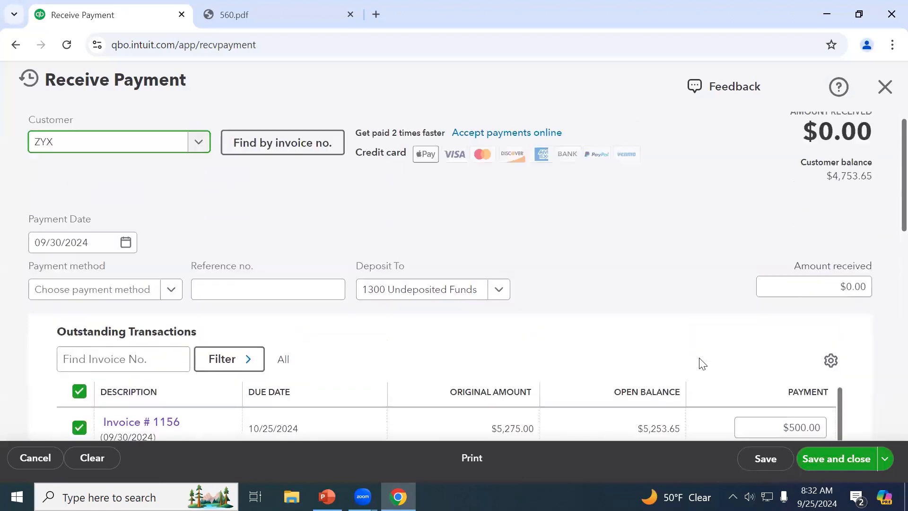
pyautogui.click(827, 462)
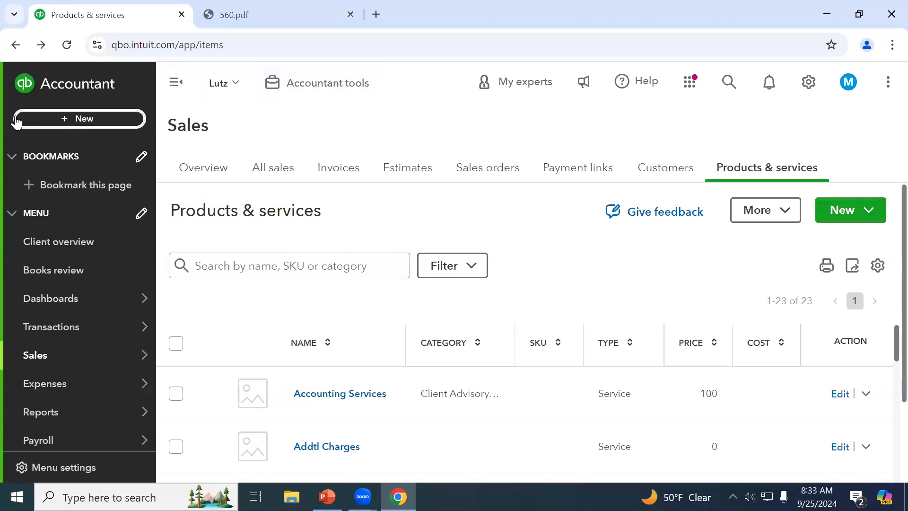
# Return to the Products & services list and scroll through its 23 items
pyautogui.moveTo(69, 351)
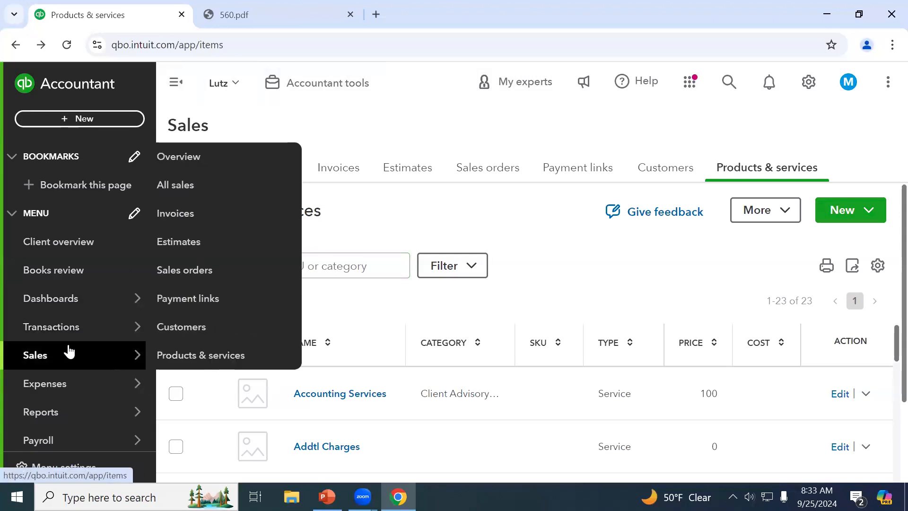
pyautogui.scroll(-2, 70, 351)
# Go to the Reports page and bring up the + New create menu
pyautogui.click(64, 348)
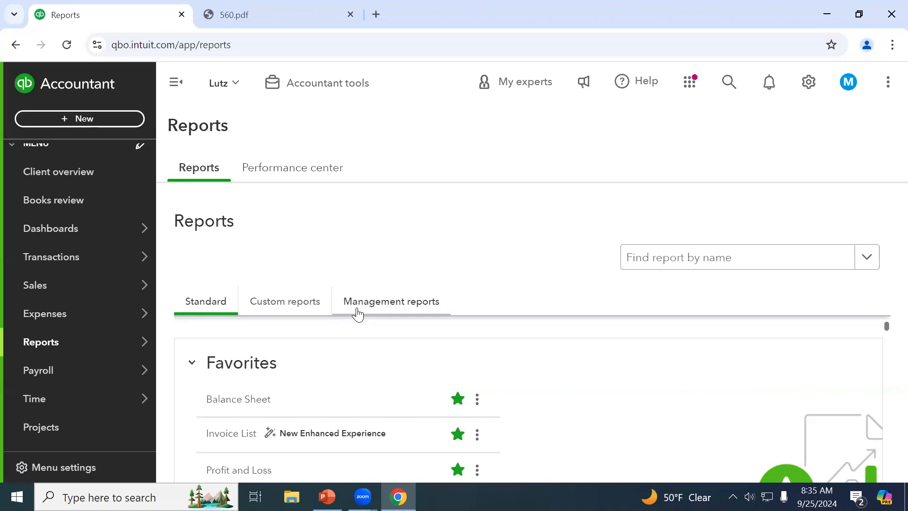
pyautogui.click(121, 121)
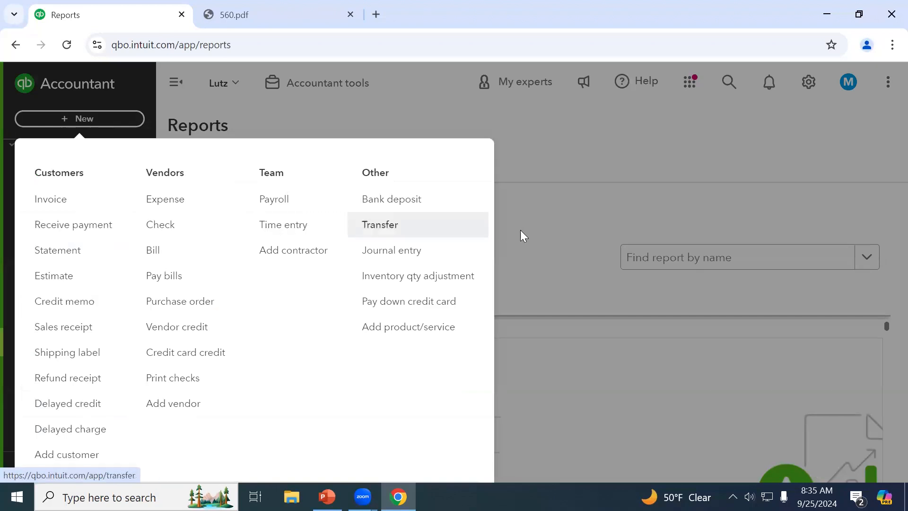
# Start a received payment from ZYX and look over the payment method choices
pyautogui.click(81, 232)
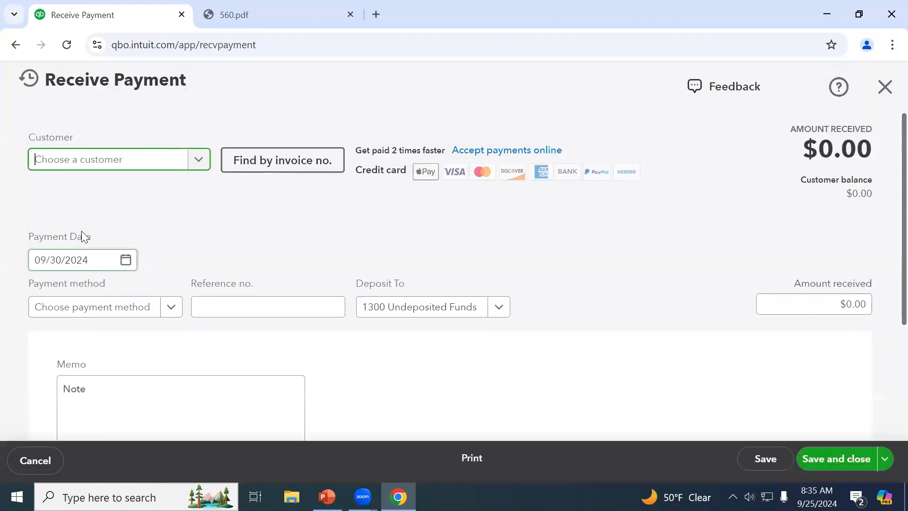
pyautogui.write('z')
pyautogui.click(122, 213)
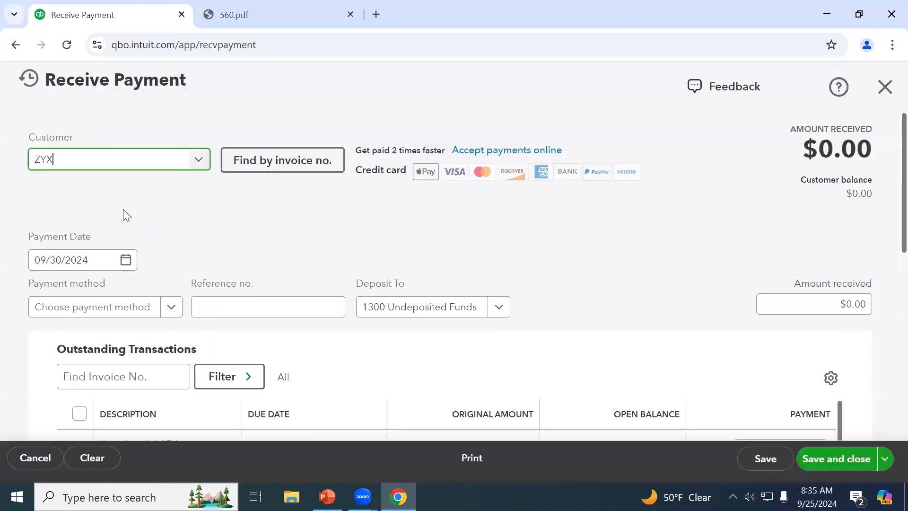
pyautogui.scroll(-2, 315, 226)
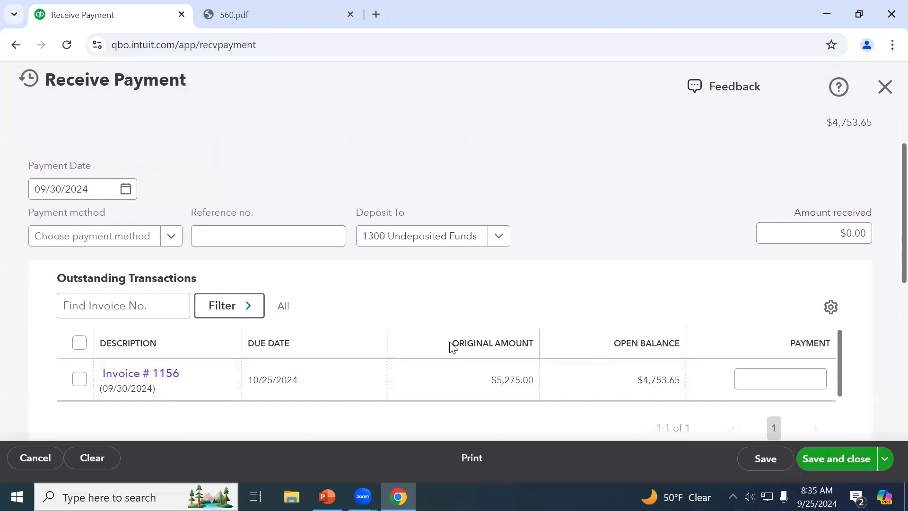
pyautogui.scroll(2, 689, 324)
pyautogui.click(788, 303)
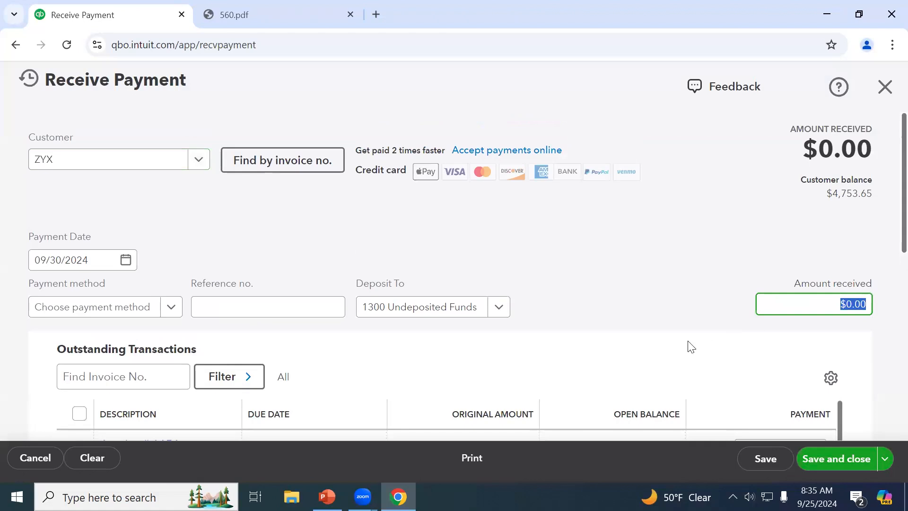
pyautogui.scroll(-2, 690, 347)
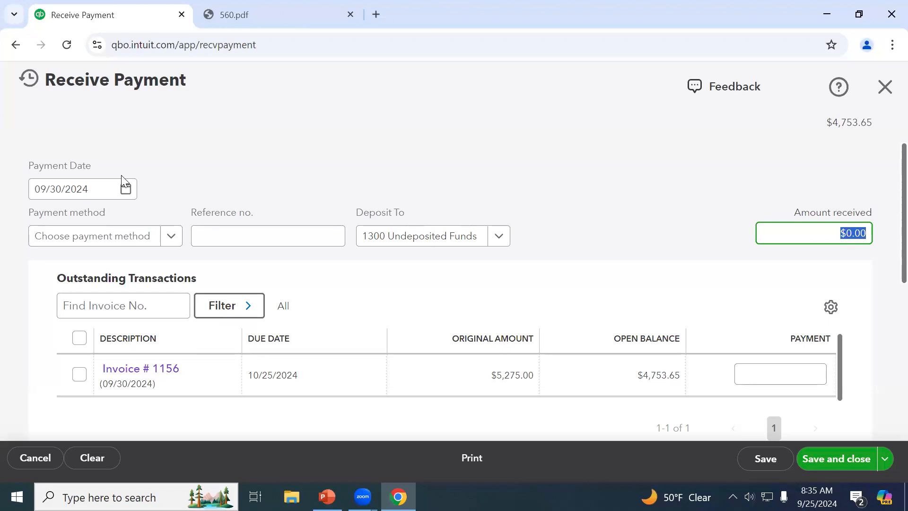
pyautogui.click(169, 242)
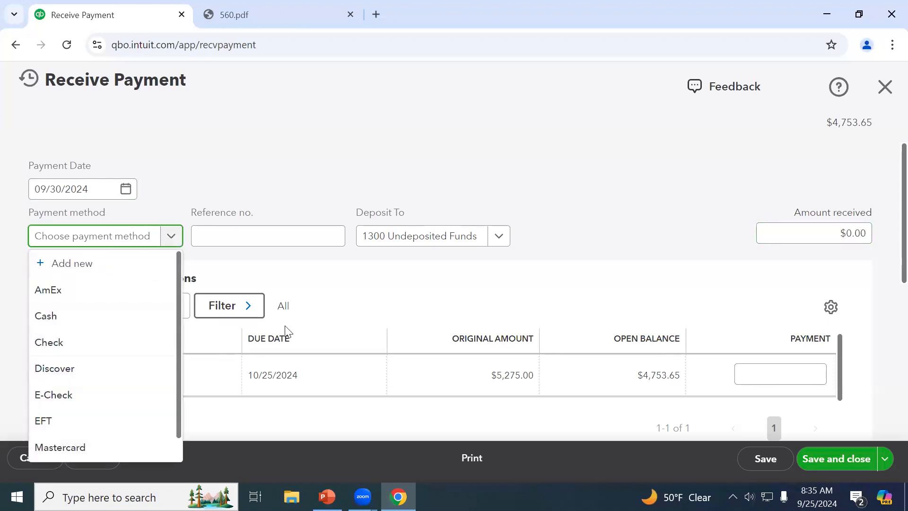
pyautogui.click(310, 259)
pyautogui.click(292, 235)
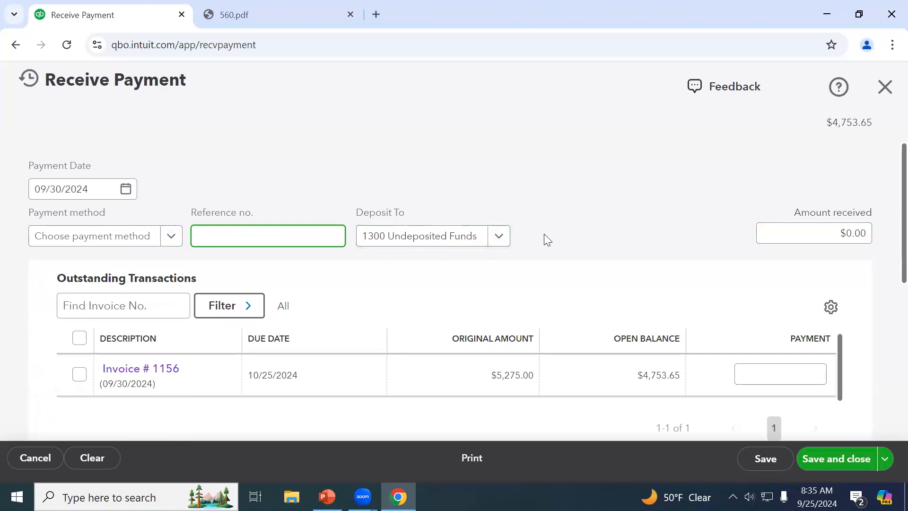
# Keep 1300 Undeposited Funds and apply the full $4,753.65 to Invoice 1156
pyautogui.click(496, 245)
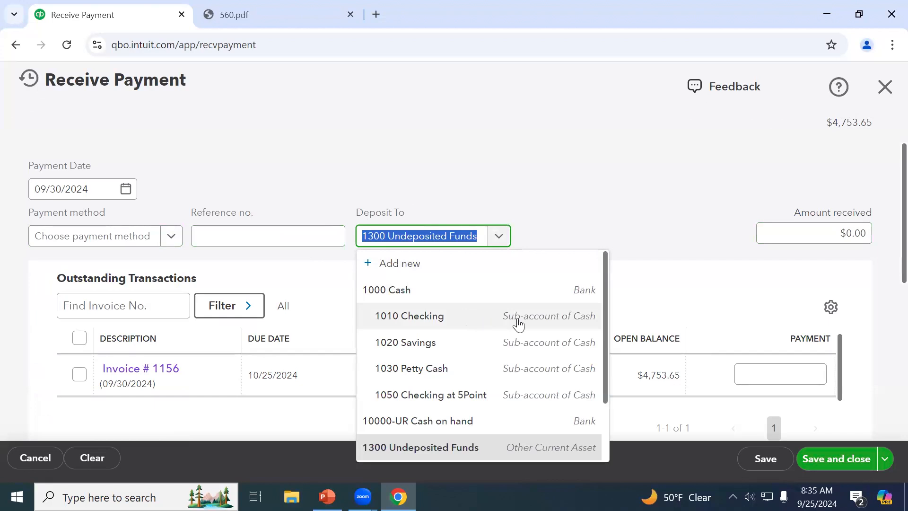
pyautogui.click(683, 281)
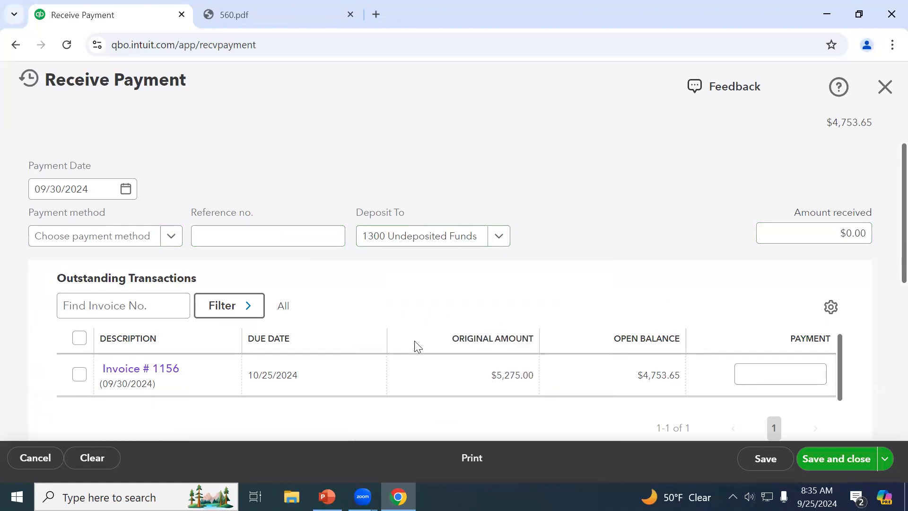
pyautogui.click(83, 384)
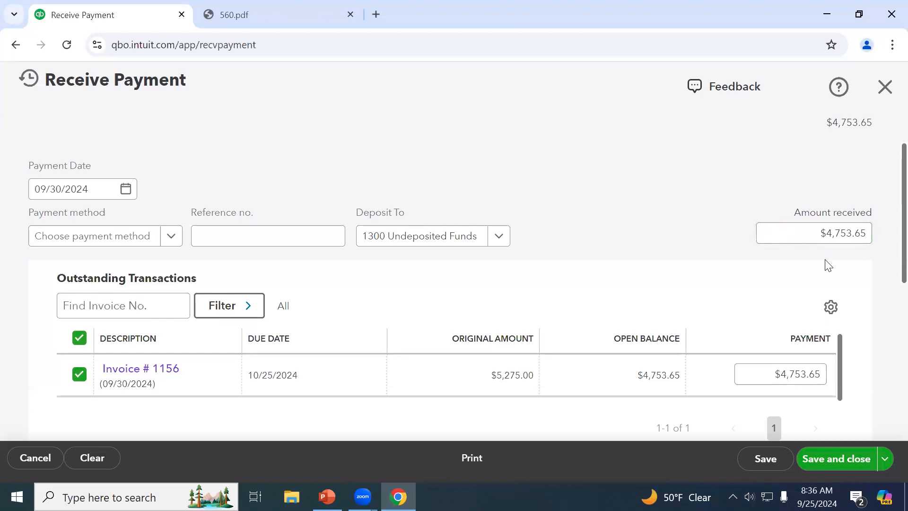
# Discard the unsaved payment without saving
pyautogui.scroll(2, 662, 256)
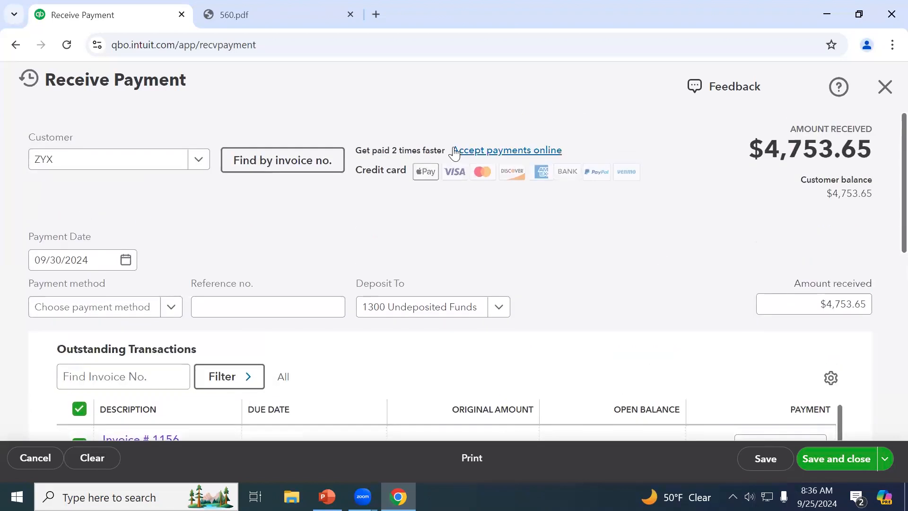
pyautogui.click(885, 90)
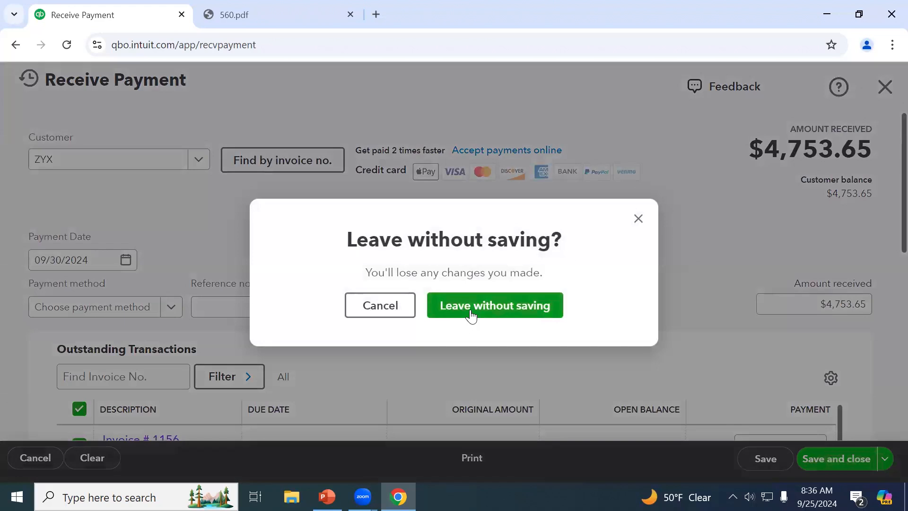
pyautogui.click(471, 313)
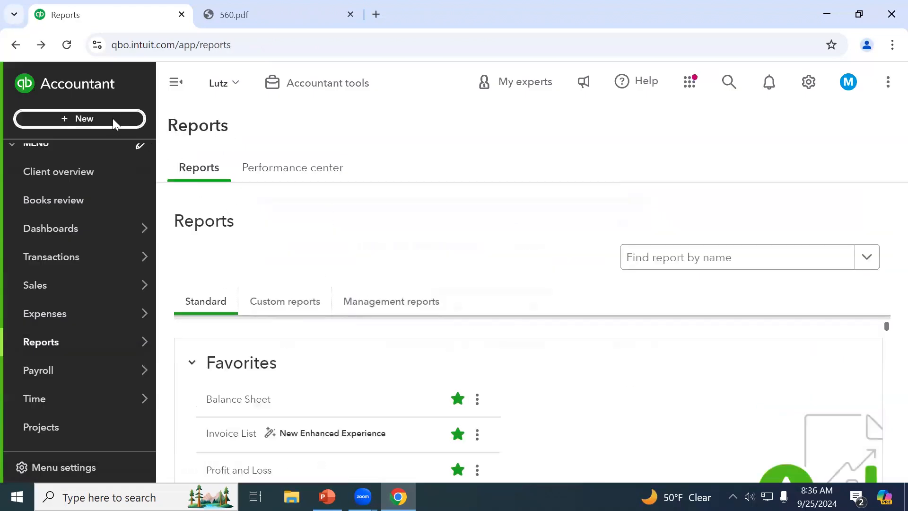
# Open ZYX's partially paid invoice No.1156 from the Recent Transactions list
pyautogui.click(113, 118)
pyautogui.click(70, 202)
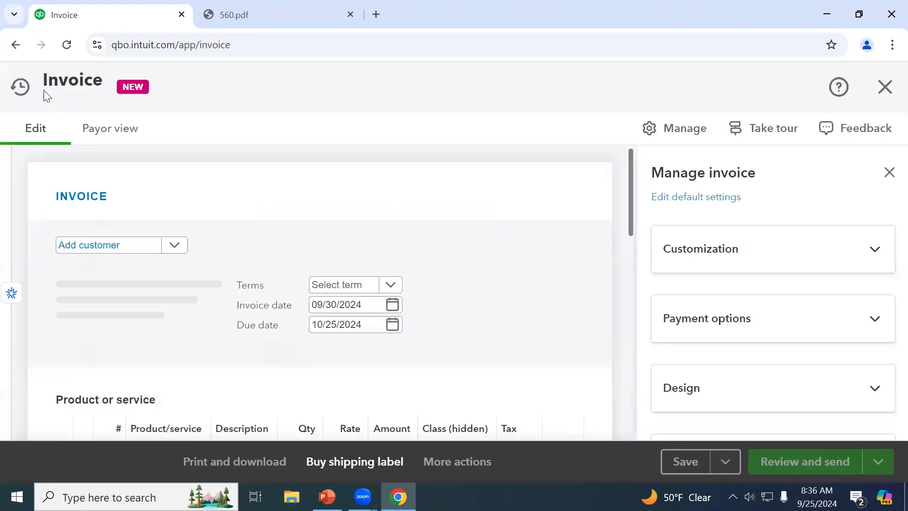
pyautogui.click(20, 86)
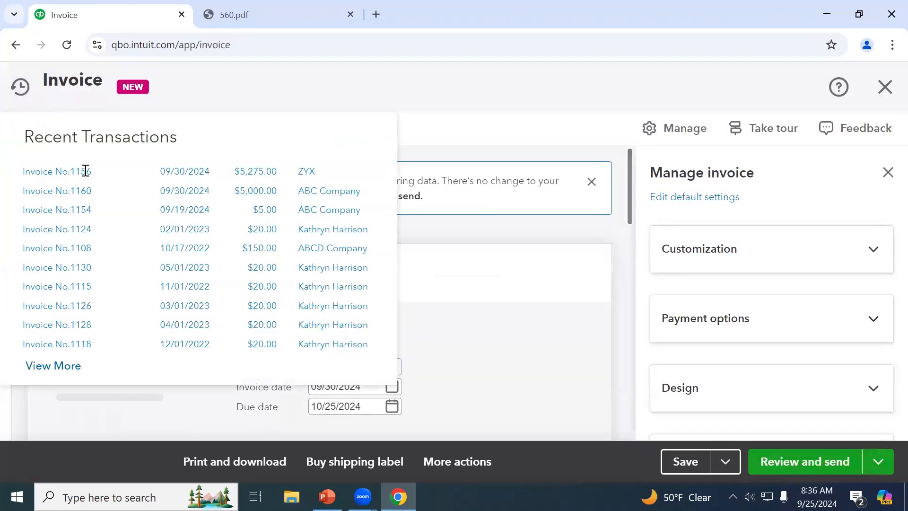
pyautogui.click(22, 88)
pyautogui.click(43, 175)
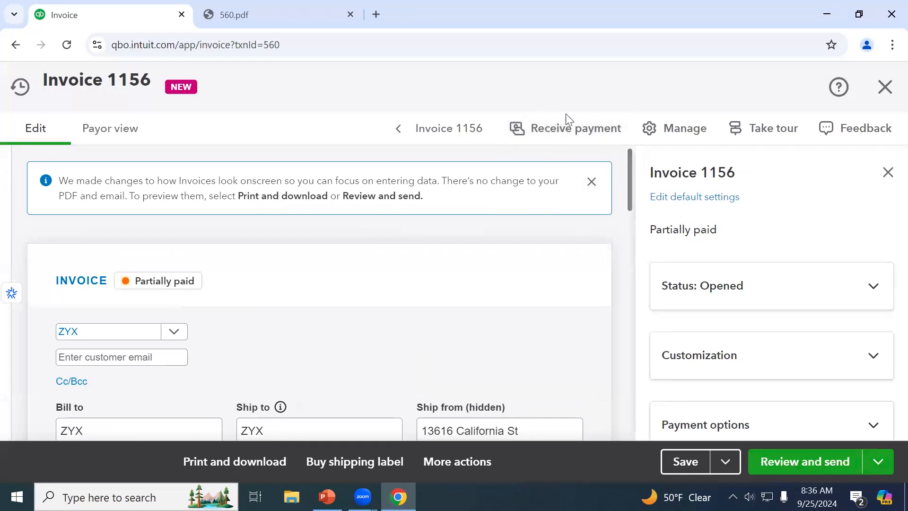
# Receive the $4,753.65 payment on invoice 1156 into 1300 Undeposited Funds, replacing 1010 Checking, and save
pyautogui.click(562, 130)
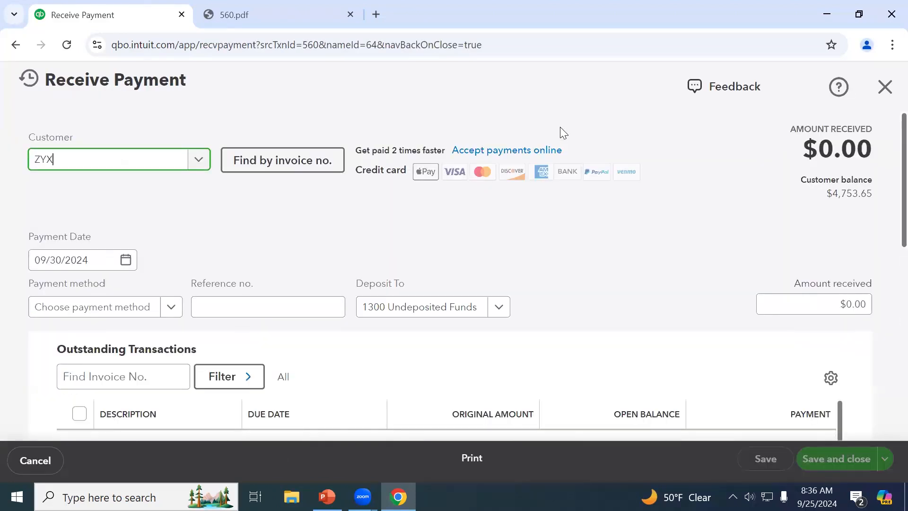
pyautogui.scroll(-3, 662, 316)
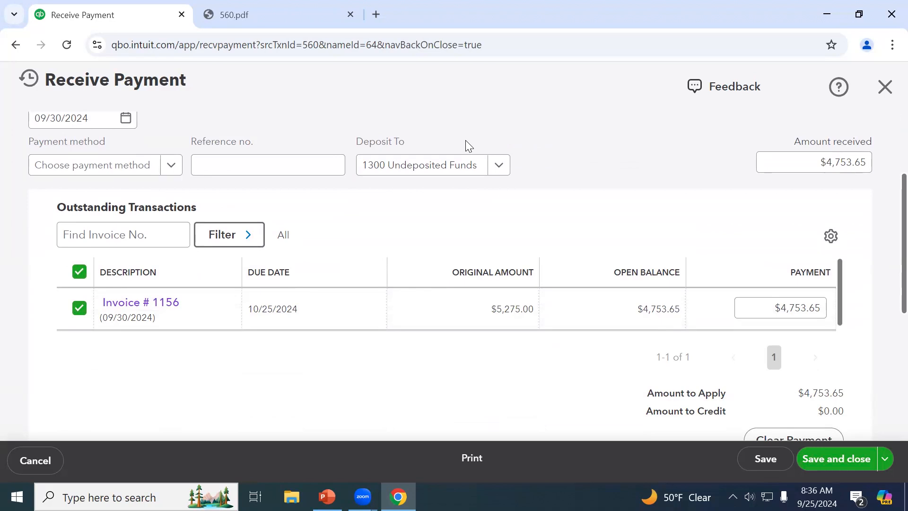
pyautogui.click(464, 169)
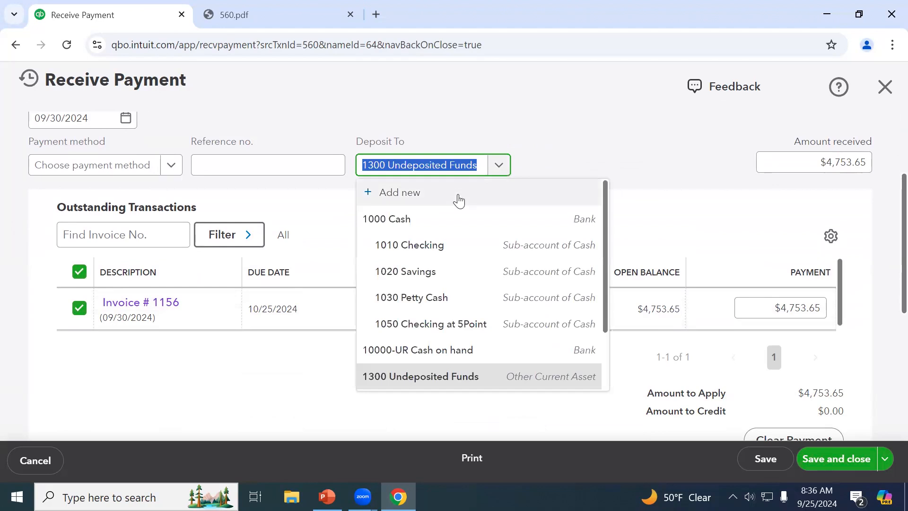
pyautogui.click(454, 243)
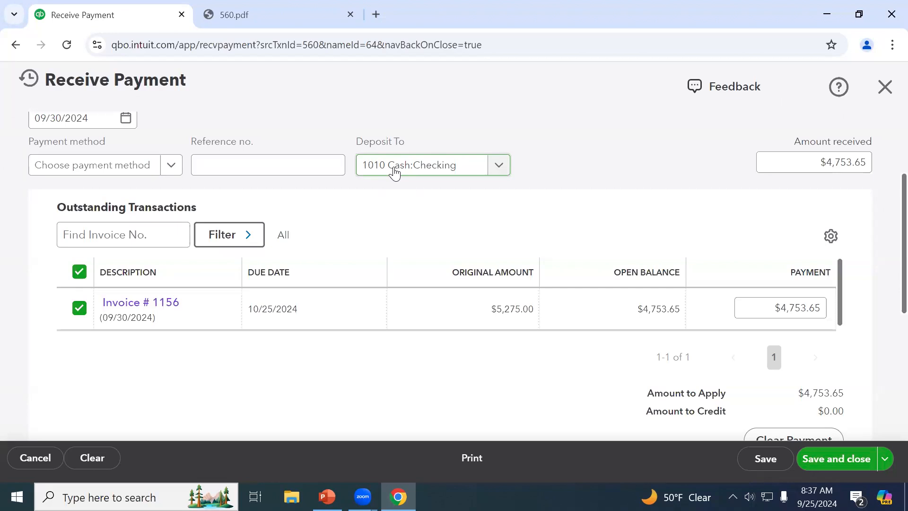
pyautogui.click(395, 173)
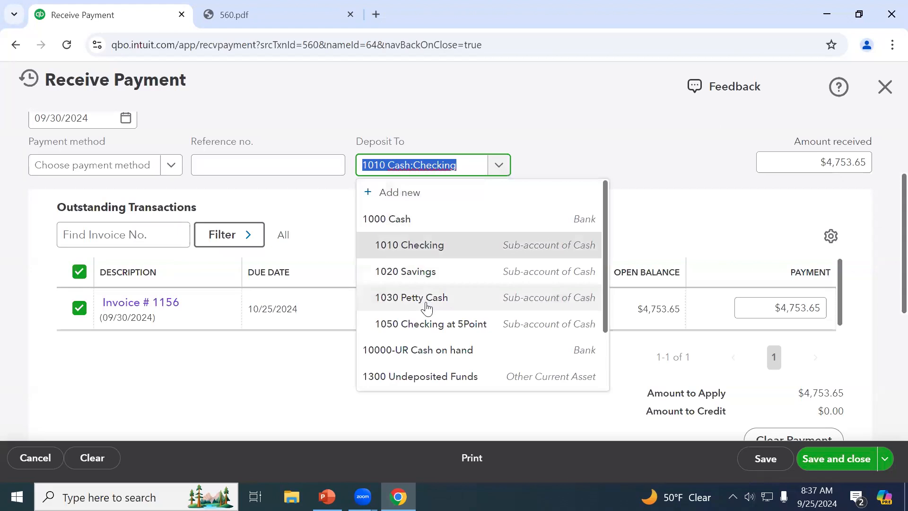
pyautogui.write('und')
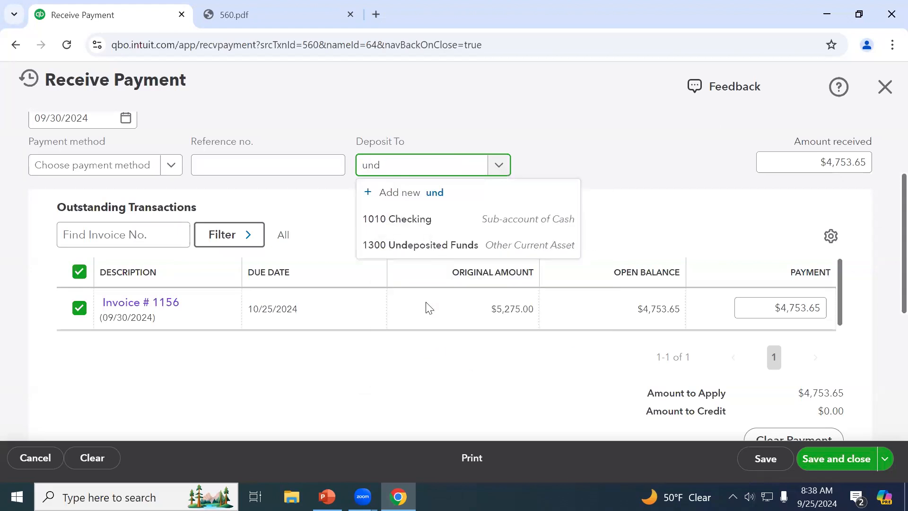
pyautogui.click(449, 246)
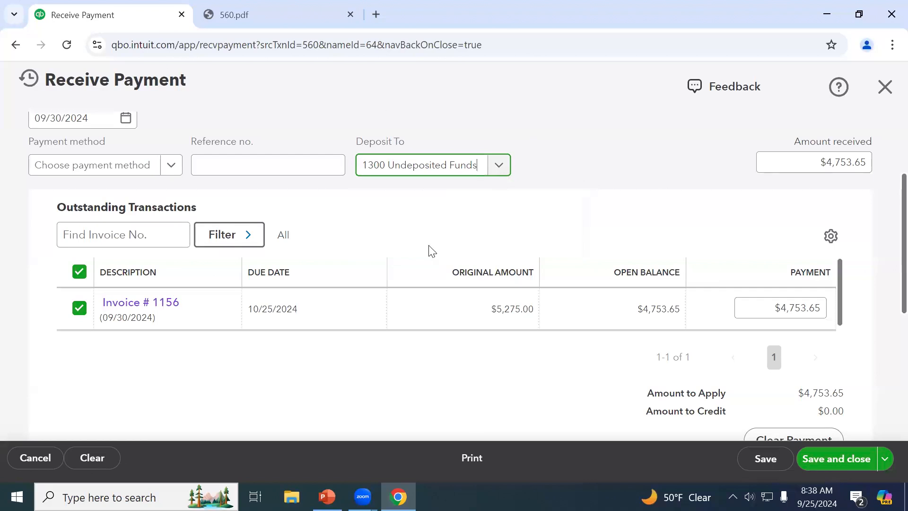
pyautogui.click(834, 462)
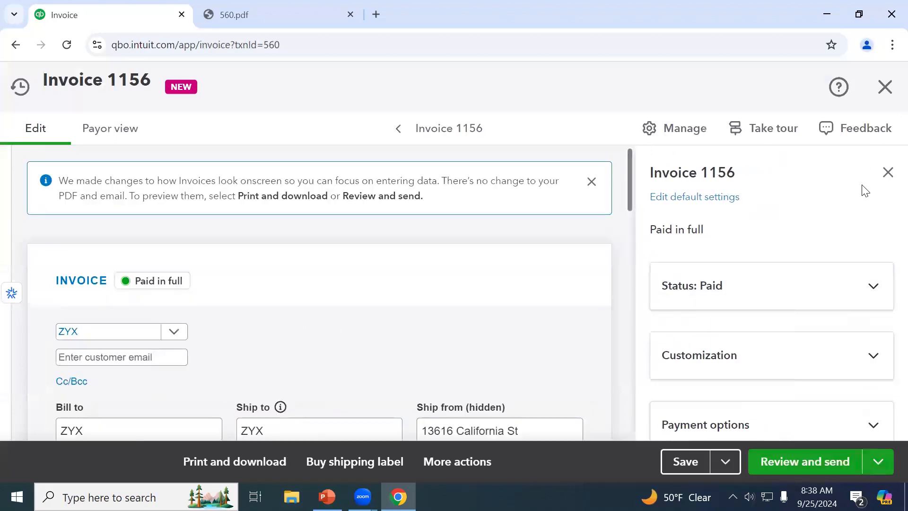
# Close the invoice and start a new bank deposit into 1010 Cash:Checking
pyautogui.click(884, 86)
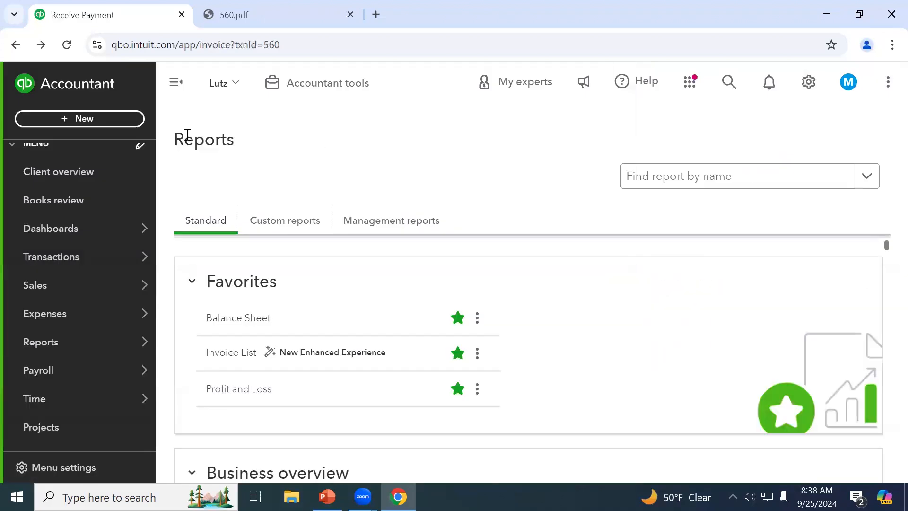
pyautogui.click(95, 120)
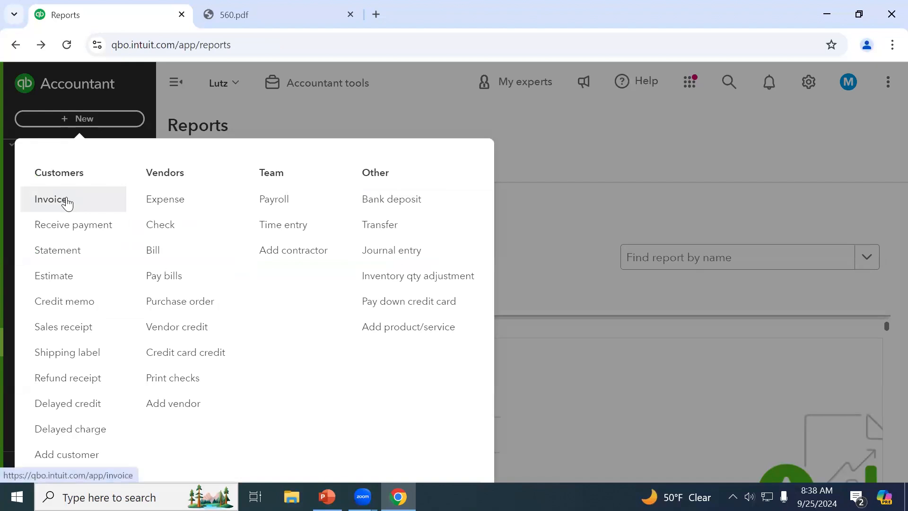
pyautogui.click(382, 199)
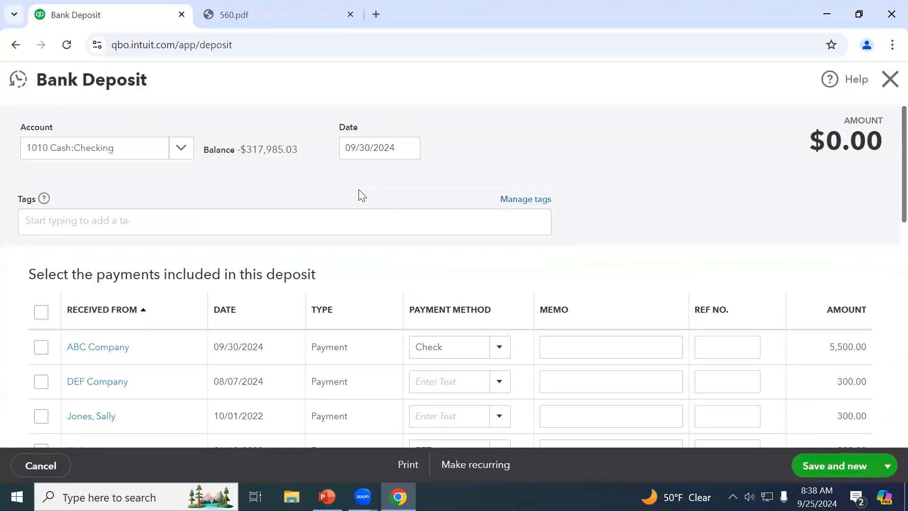
pyautogui.click(183, 152)
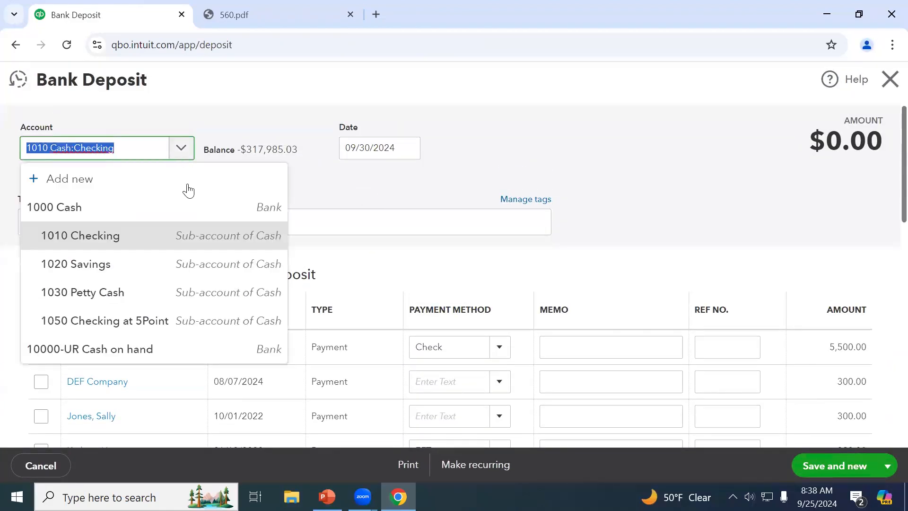
pyautogui.click(410, 190)
pyautogui.scroll(-1, 215, 324)
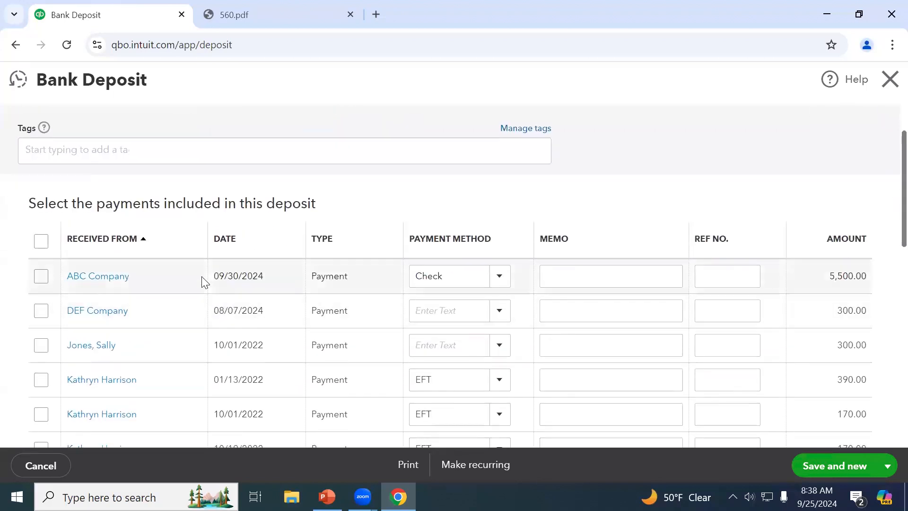
# Include the ABC, DEF, 300.00, 390.00 and 170.00 payments, totalling $6,660.00, then close the deposit
pyautogui.click(39, 278)
pyautogui.click(42, 310)
pyautogui.click(41, 345)
pyautogui.click(42, 380)
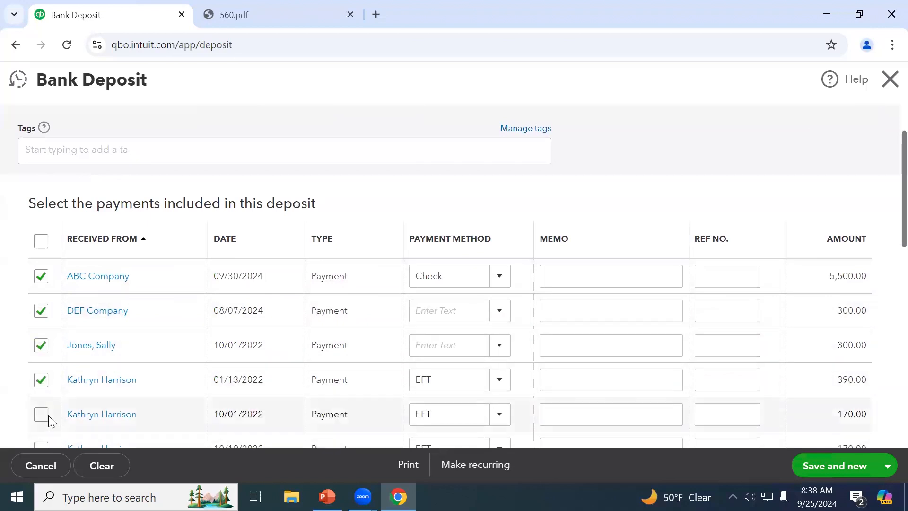
pyautogui.click(41, 414)
pyautogui.scroll(2, 464, 343)
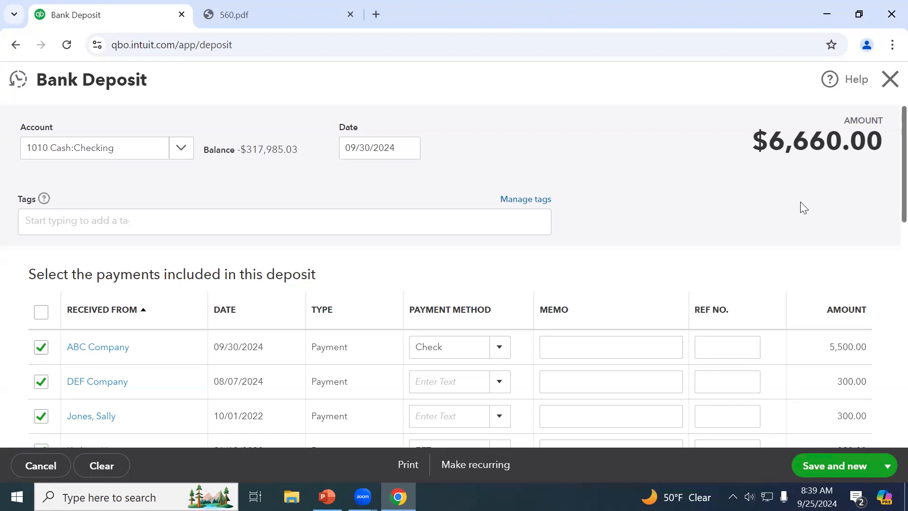
pyautogui.click(890, 80)
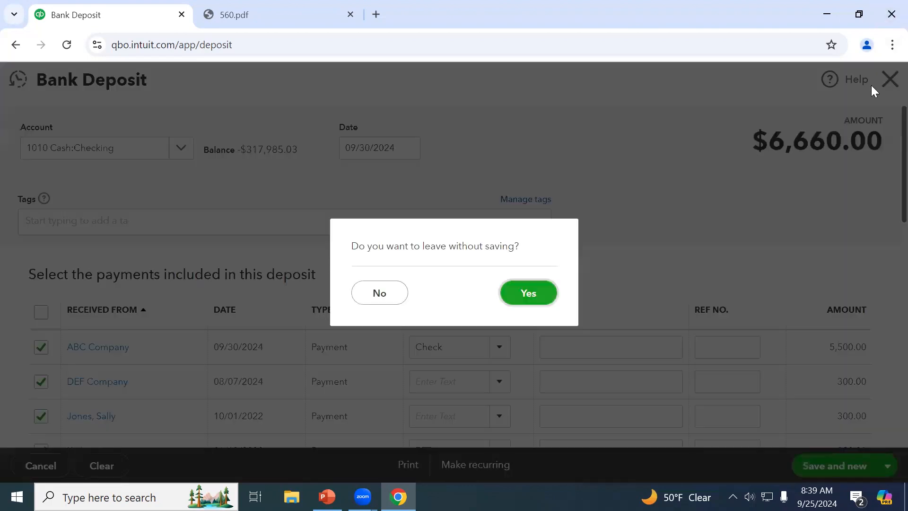
# Leave the deposit without saving and browse the Sales Payment links page
pyautogui.click(532, 292)
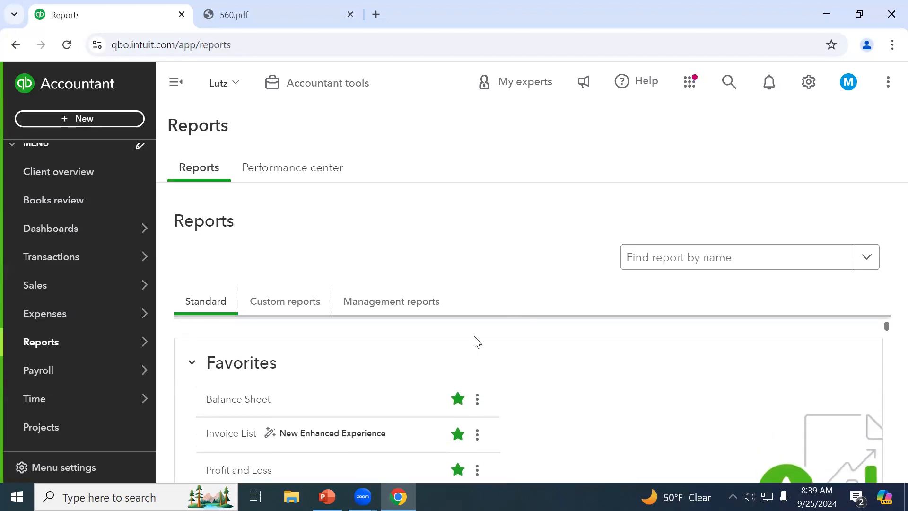
pyautogui.moveTo(118, 353)
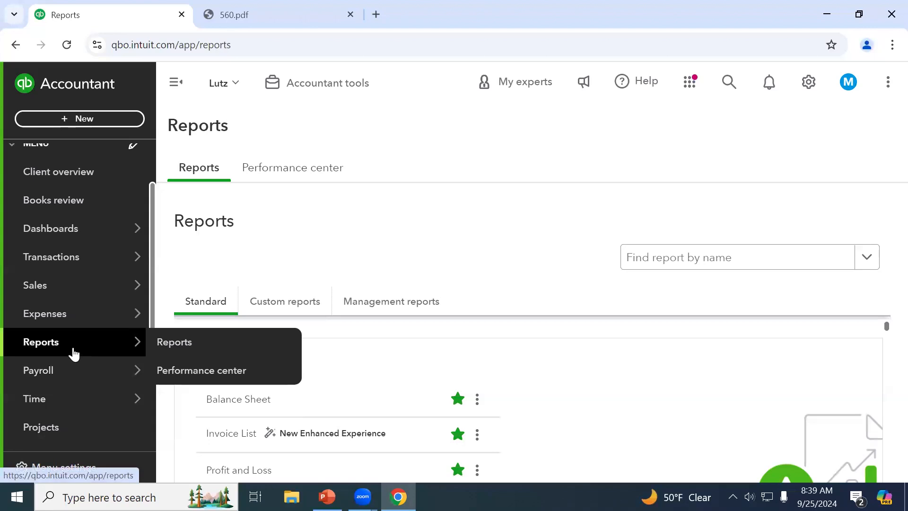
pyautogui.moveTo(85, 330)
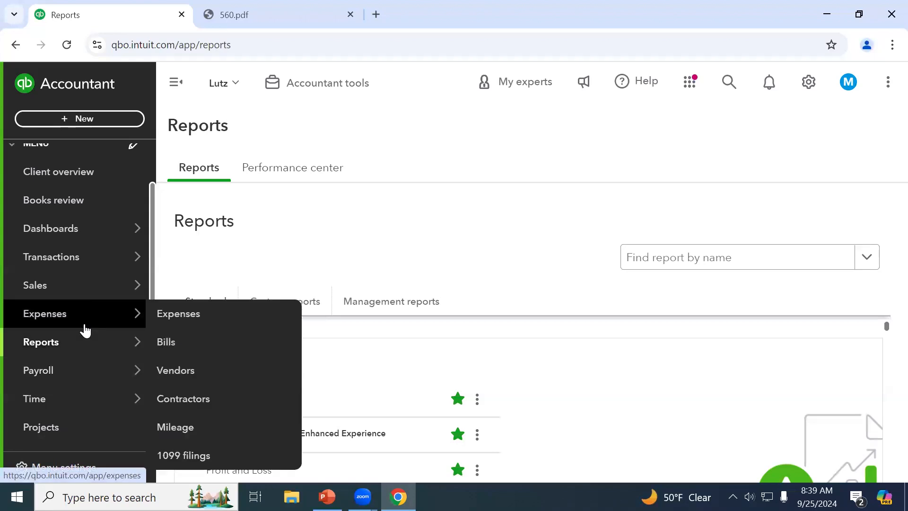
pyautogui.click(87, 287)
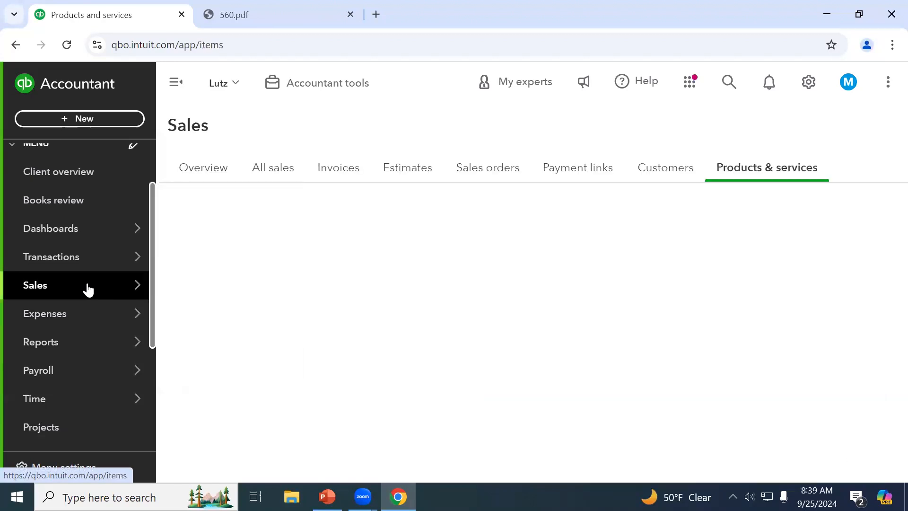
pyautogui.click(579, 179)
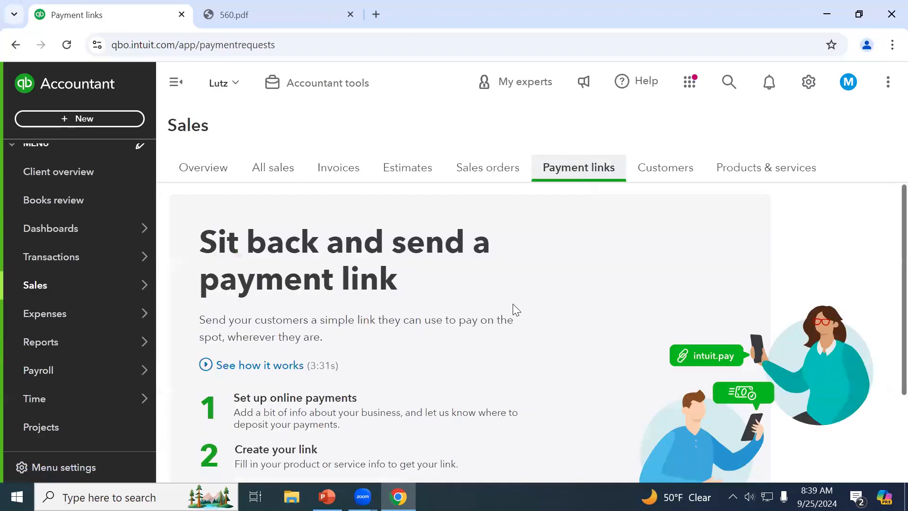
pyautogui.scroll(-3, 515, 310)
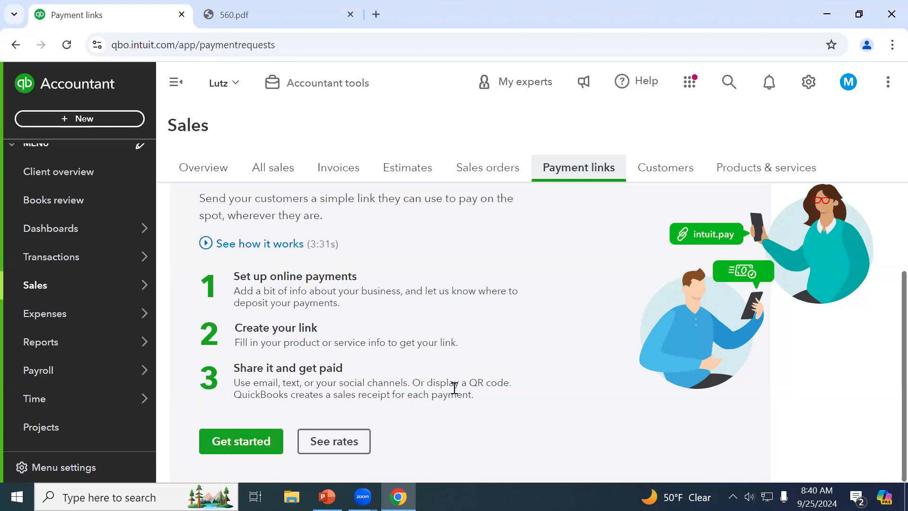
pyautogui.scroll(3, 454, 385)
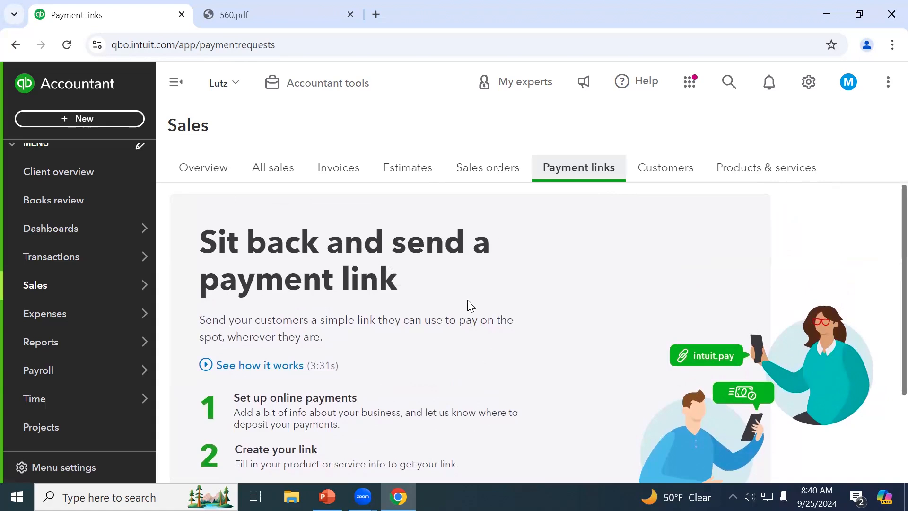
pyautogui.scroll(-2, 468, 303)
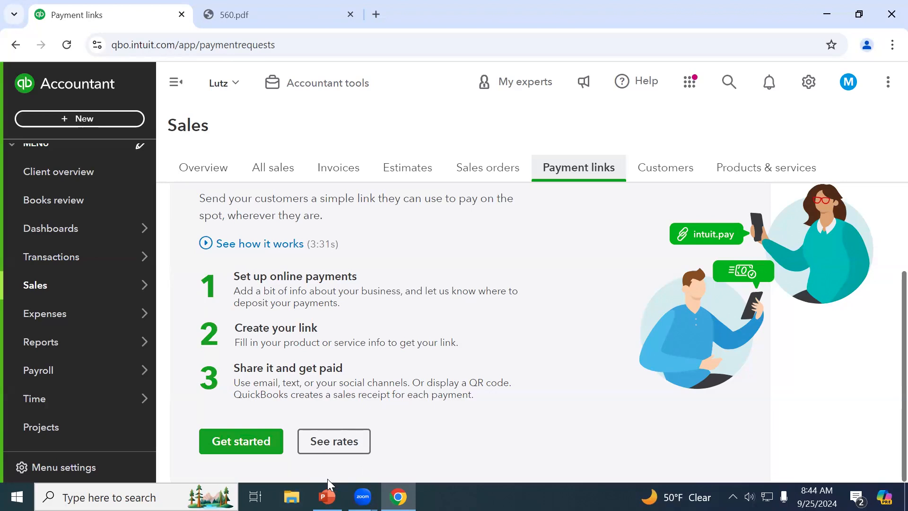
# Open ABC Company's invoice 1160 from the Invoices list for editing
pyautogui.click(341, 161)
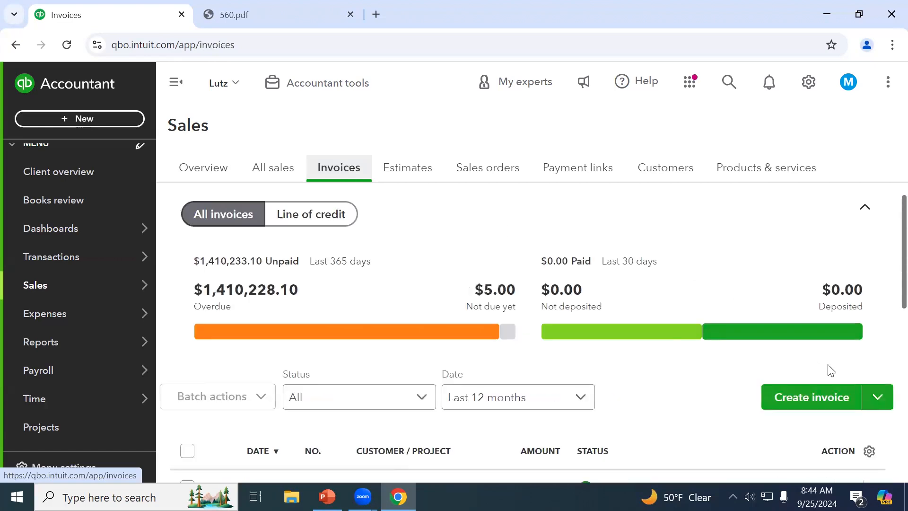
pyautogui.scroll(-3, 419, 400)
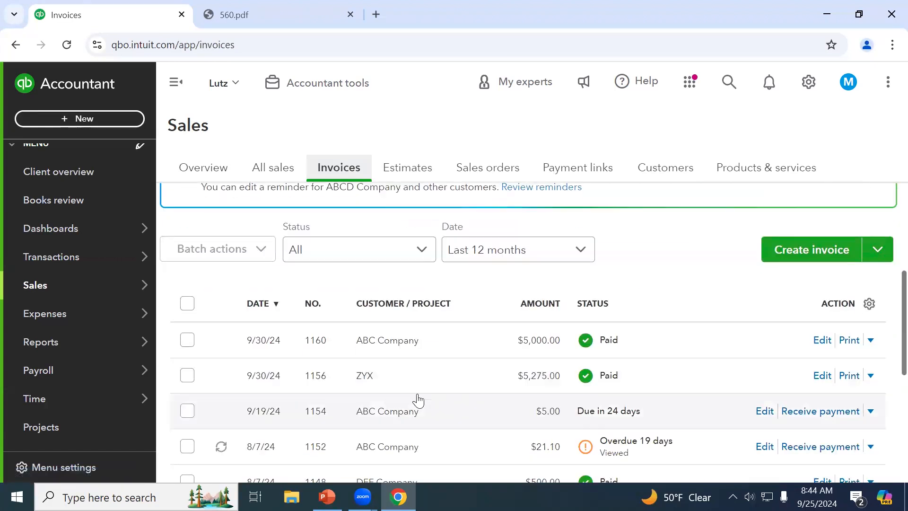
pyautogui.click(404, 344)
pyautogui.click(842, 386)
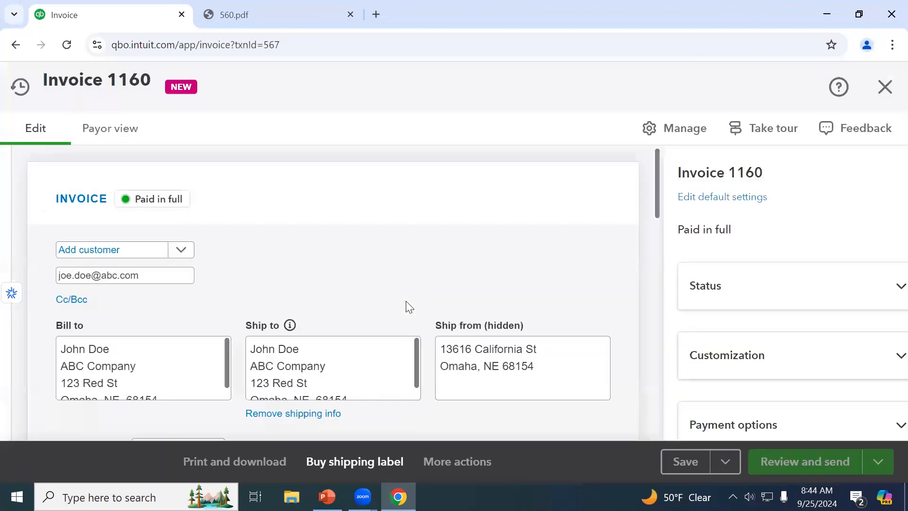
# Scroll through the invoice 1160 form, then close it without changes
pyautogui.scroll(-3, 410, 307)
pyautogui.scroll(-2, 409, 307)
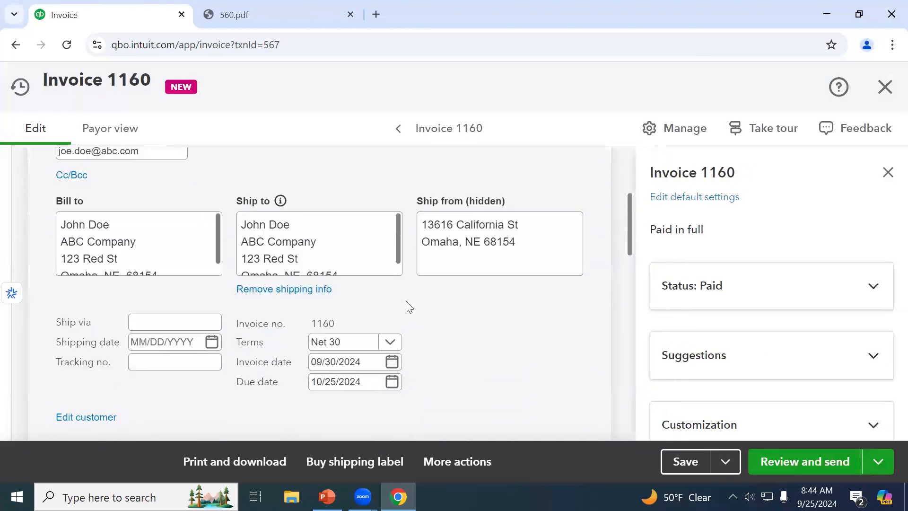
pyautogui.scroll(-3, 409, 308)
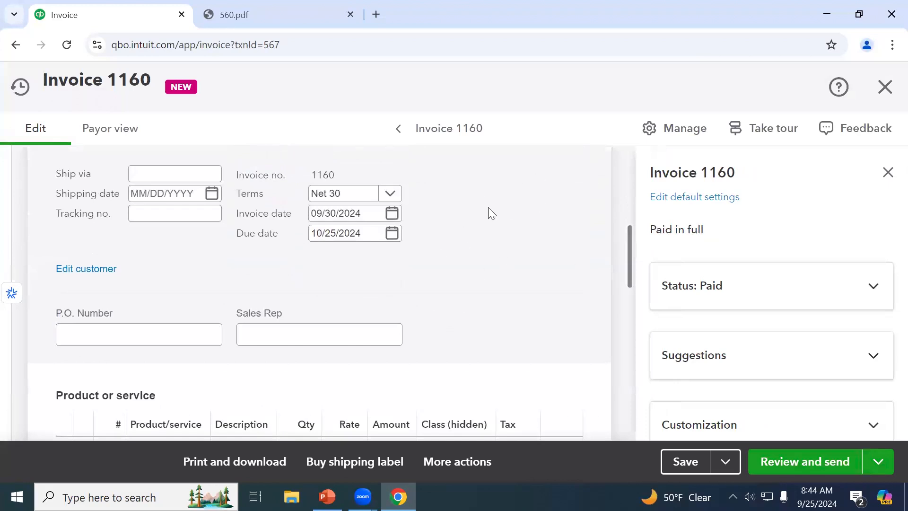
pyautogui.scroll(6, 488, 213)
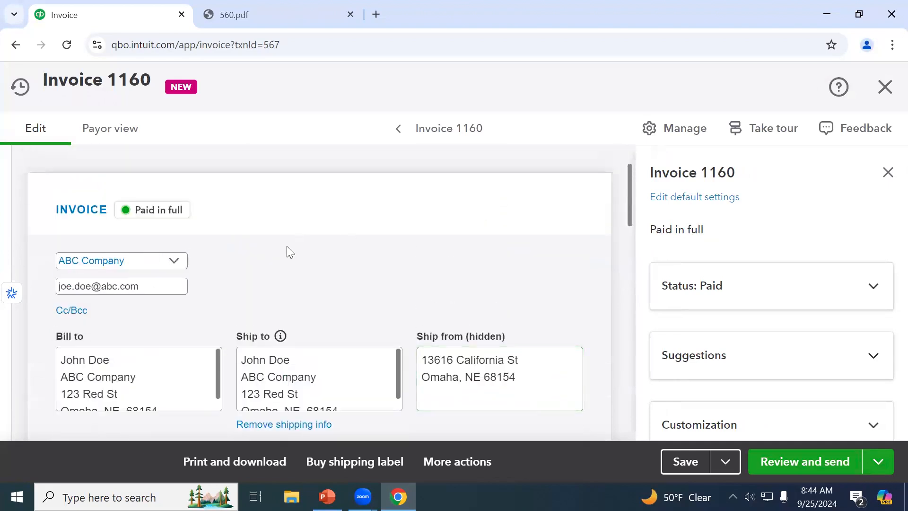
pyautogui.scroll(-5, 455, 279)
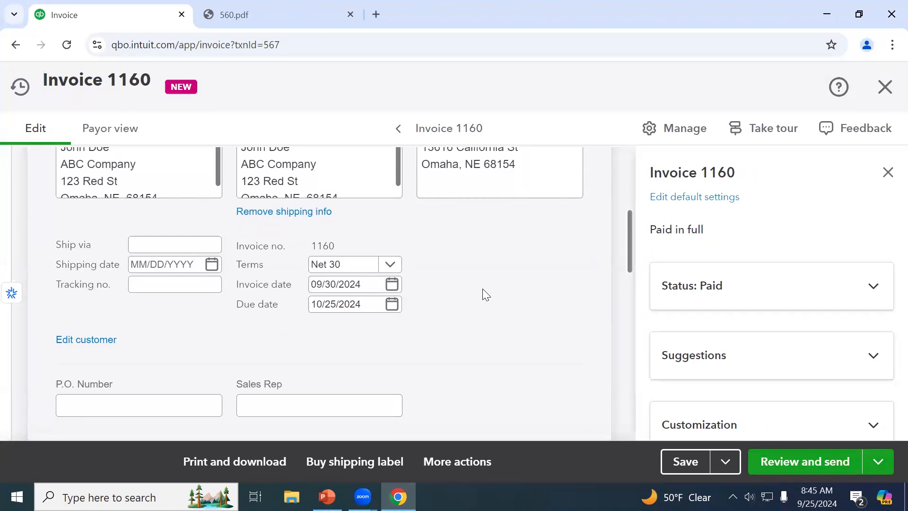
pyautogui.click(891, 84)
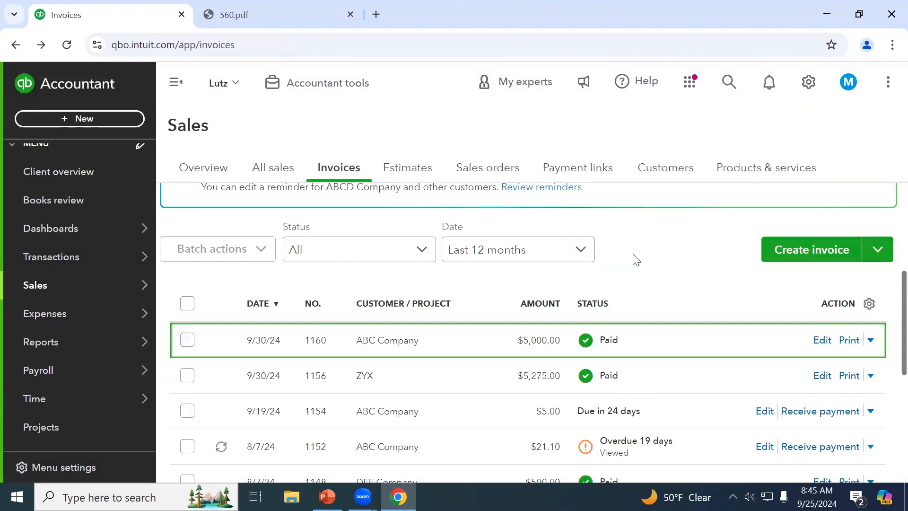
# Show the Payment links overview and open the payment processing rates in a new tab
pyautogui.click(611, 180)
pyautogui.scroll(-1, 397, 317)
pyautogui.scroll(-2, 397, 317)
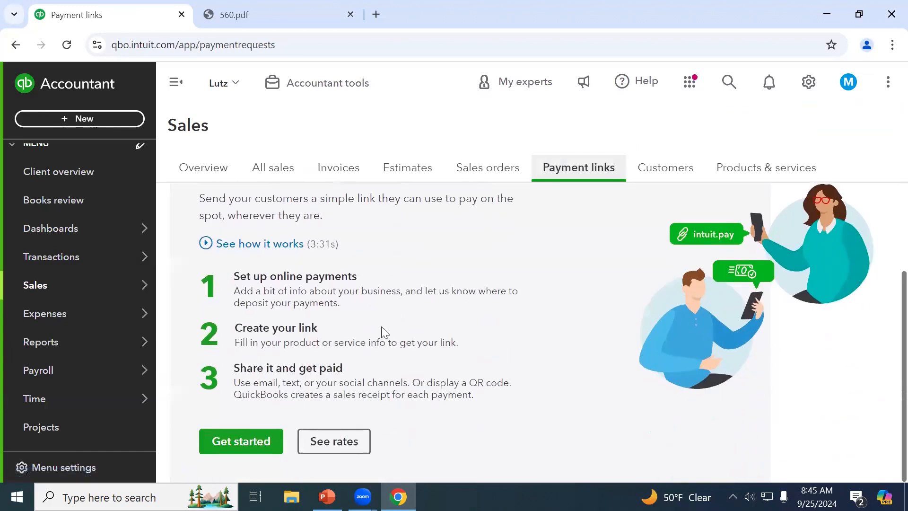
pyautogui.click(330, 449)
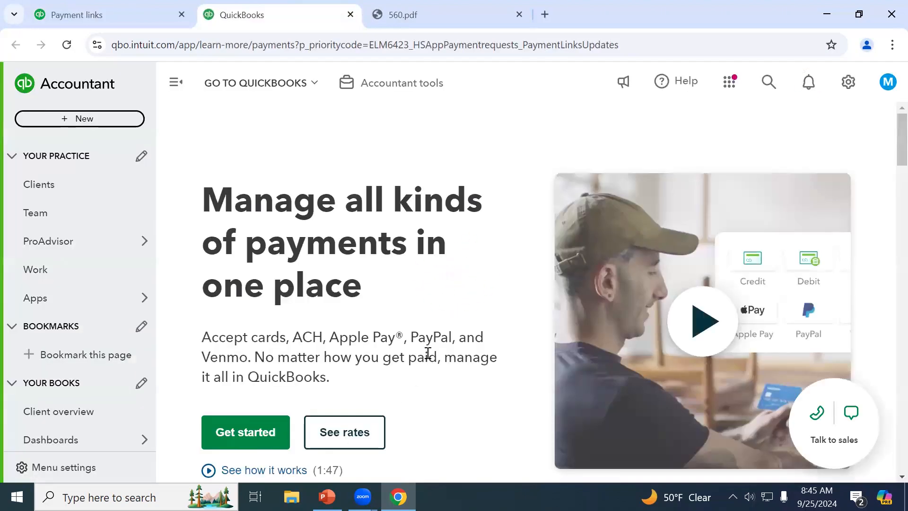
# Jump to the 'See how our rates stack up' table comparing QuickBooks, Square and Stripe fees
pyautogui.click(347, 431)
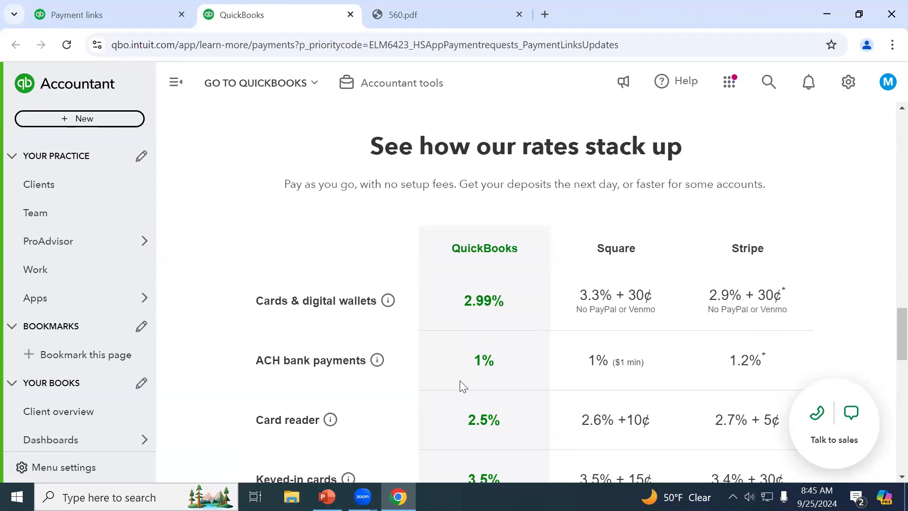
pyautogui.scroll(-1, 798, 367)
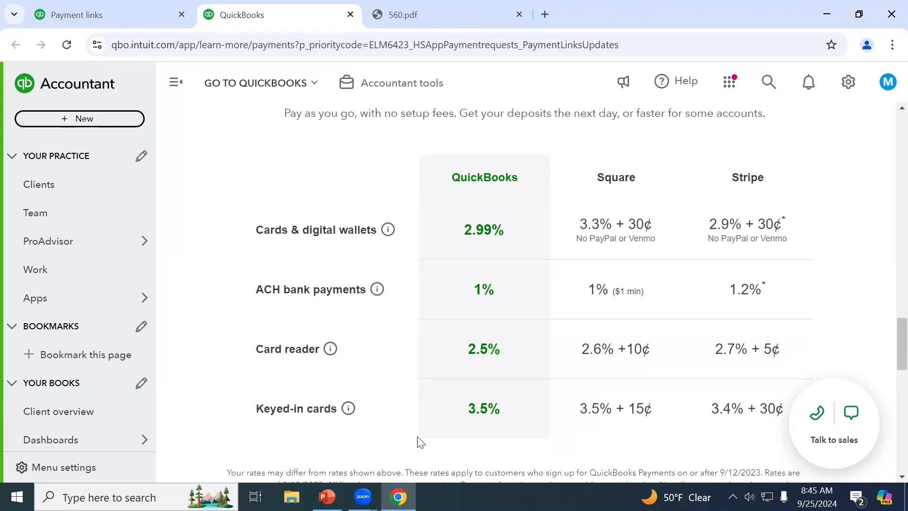
pyautogui.scroll(-3, 420, 442)
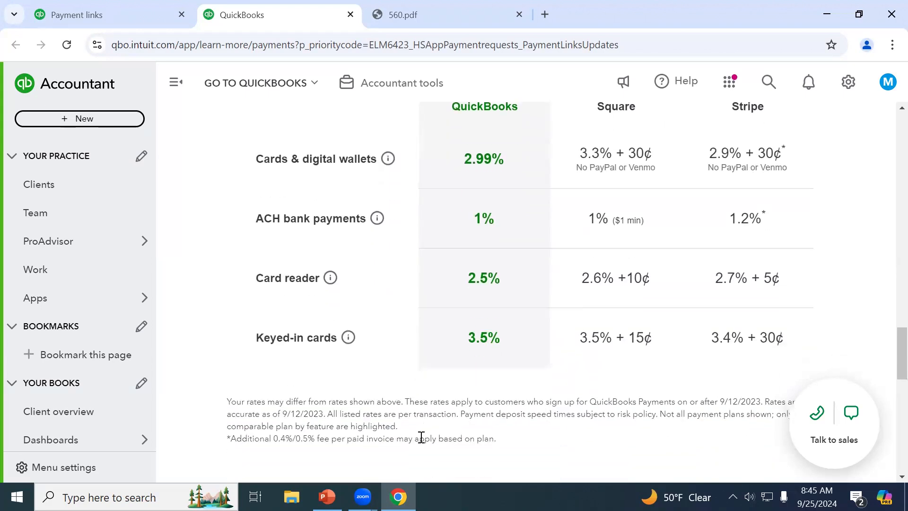
pyautogui.scroll(-6, 423, 443)
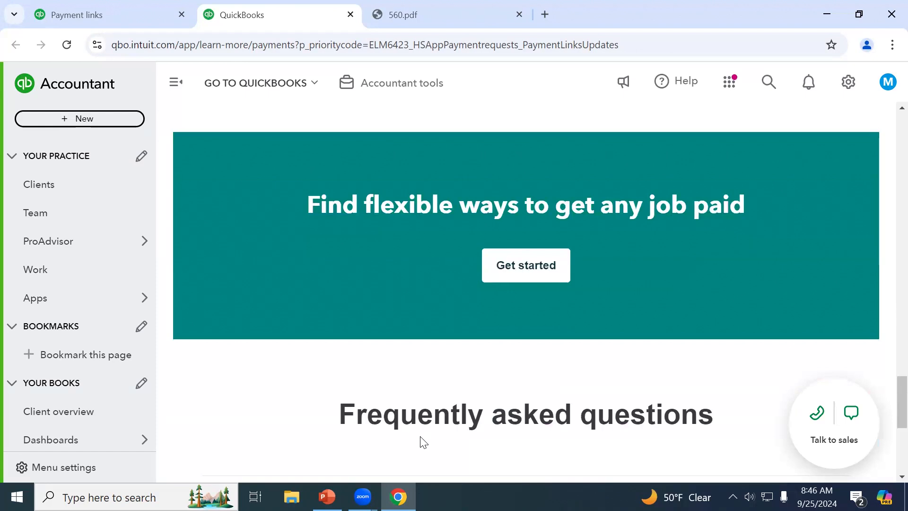
pyautogui.scroll(4, 417, 418)
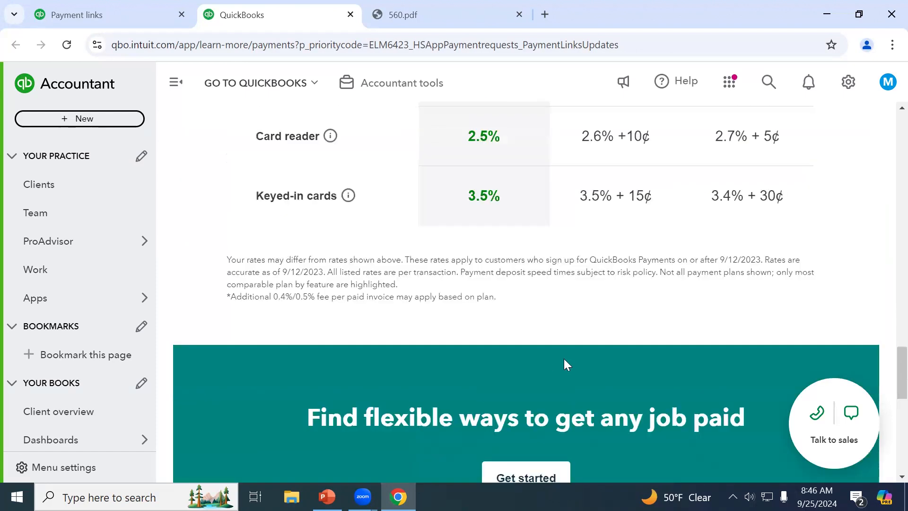
pyautogui.scroll(2, 565, 362)
pyautogui.scroll(10, 566, 364)
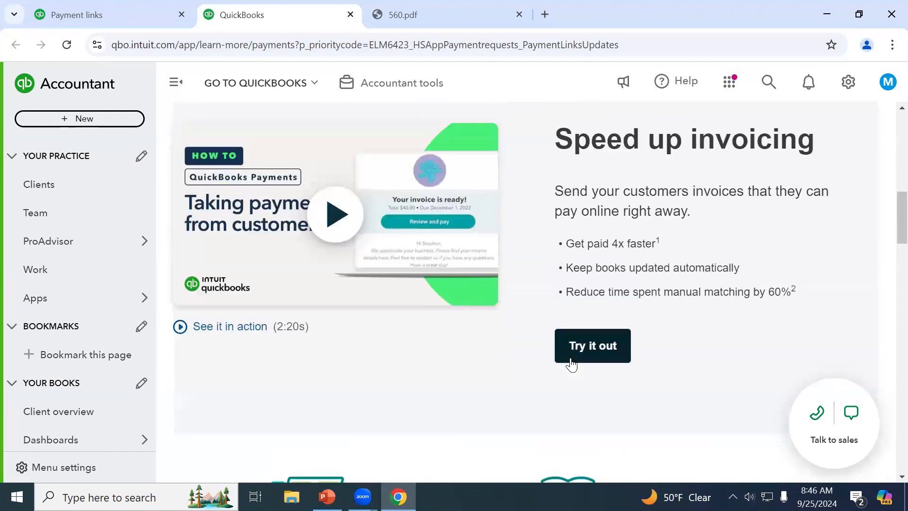
pyautogui.scroll(10, 573, 364)
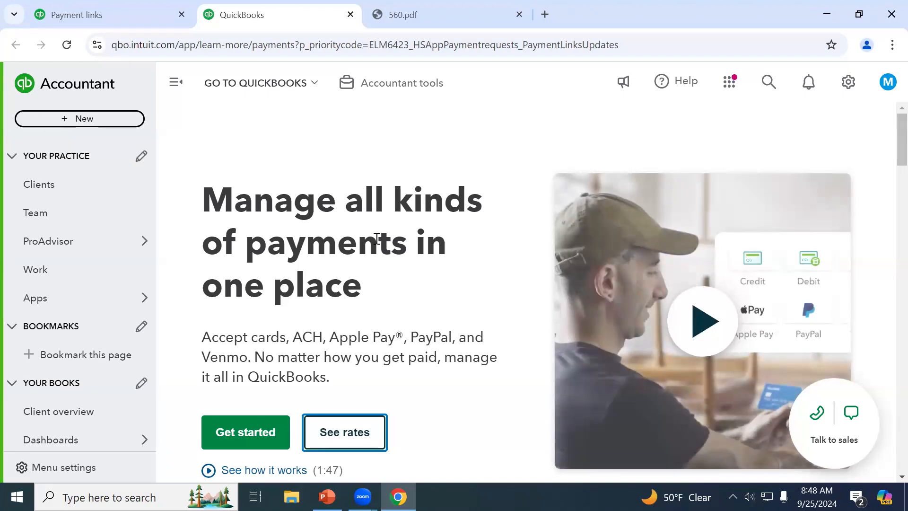
# Switch back to the QuickBooks tab and pick the test client from GO TO QUICKBOOKS' Recently viewed
pyautogui.click(93, 14)
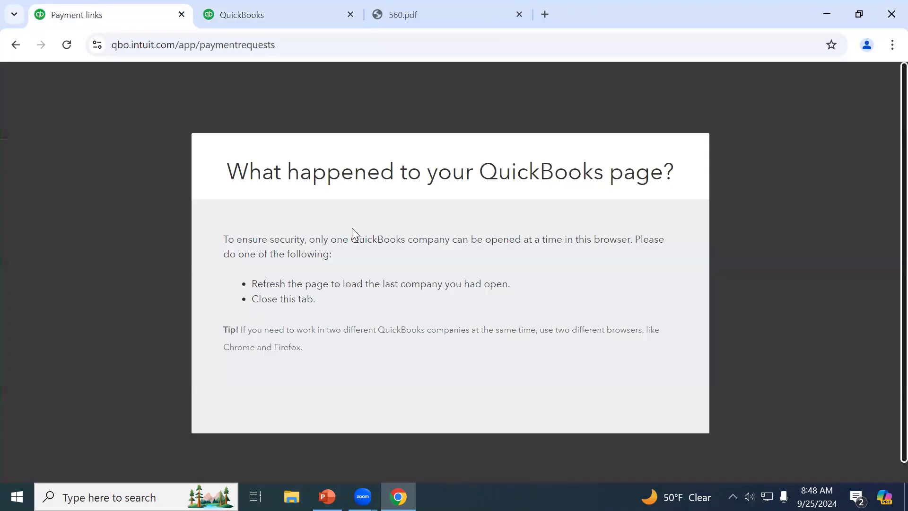
pyautogui.click(237, 17)
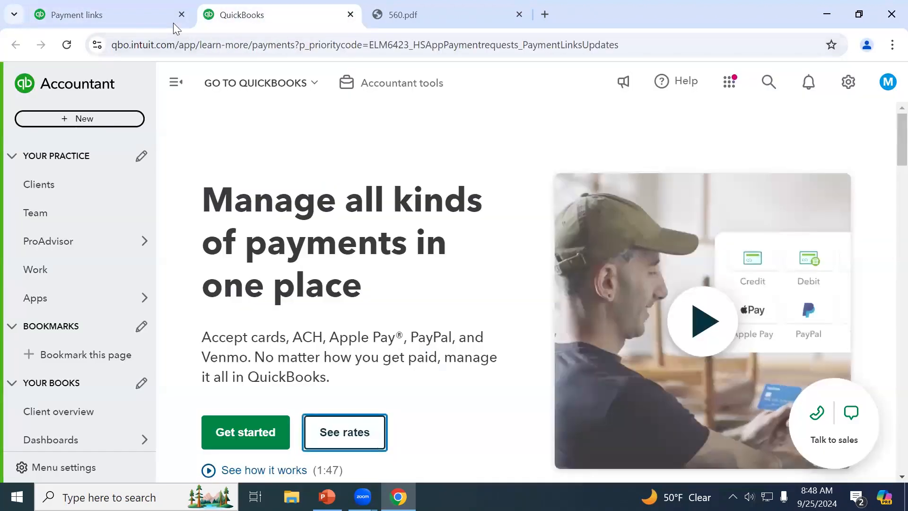
pyautogui.click(238, 85)
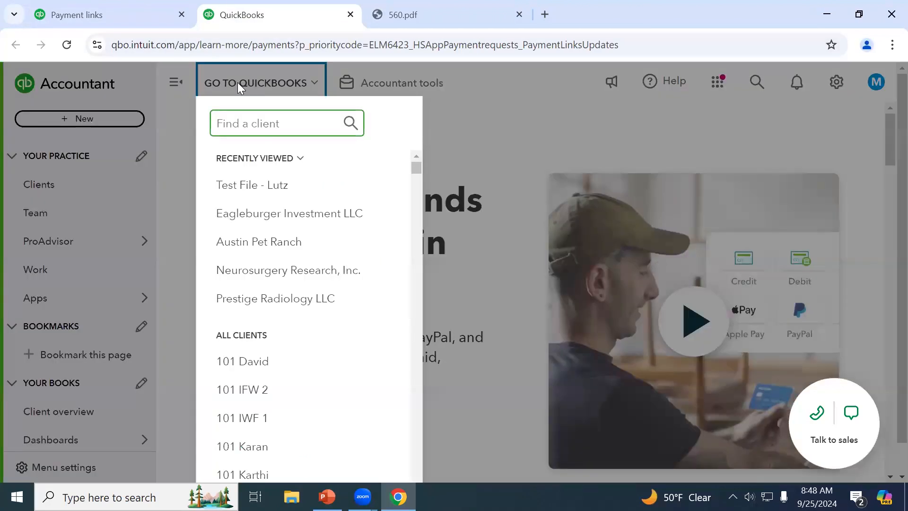
pyautogui.click(286, 188)
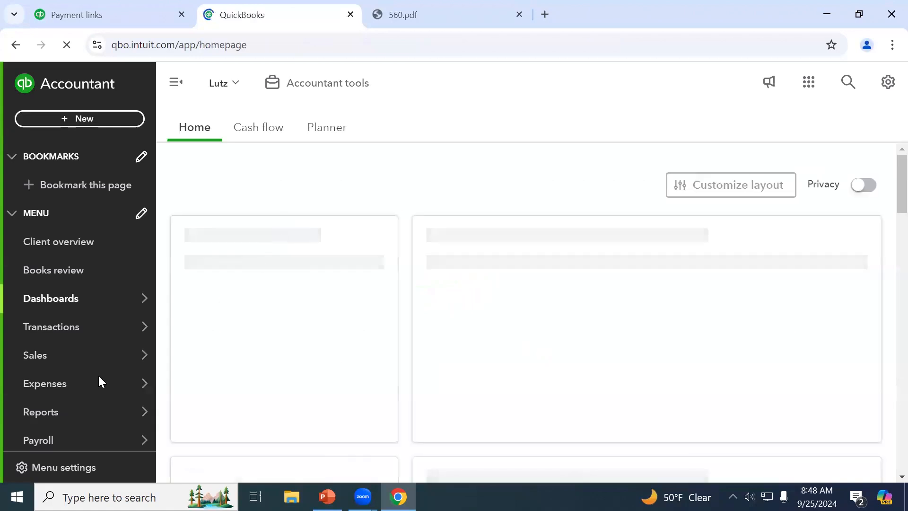
# Open the Reports page on its Standard tab
pyautogui.click(54, 418)
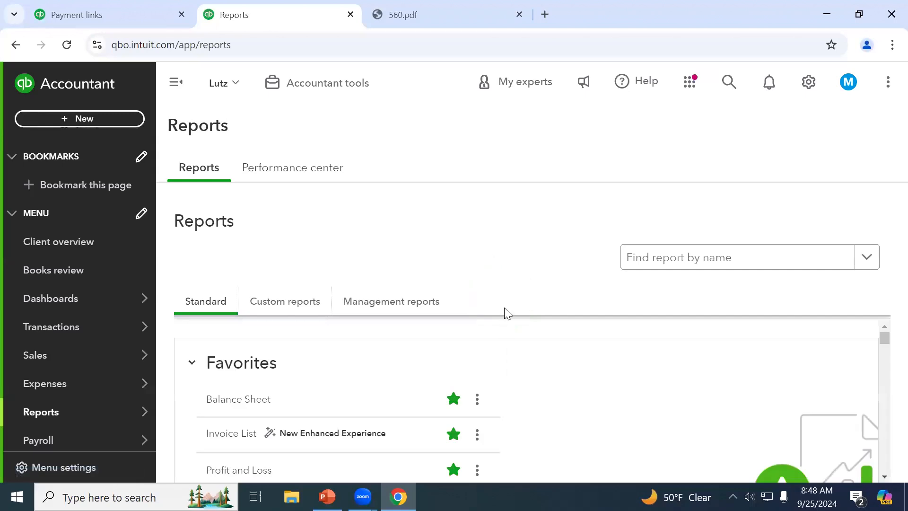
pyautogui.scroll(-1, 530, 363)
pyautogui.scroll(1, 529, 363)
pyautogui.click(454, 402)
# Scroll the Standard list past Balance Sheet and Profit and Loss down to Who owes you
pyautogui.scroll(-1, 802, 383)
pyautogui.scroll(-3, 803, 383)
pyautogui.scroll(-3, 795, 378)
pyautogui.scroll(-10, 634, 425)
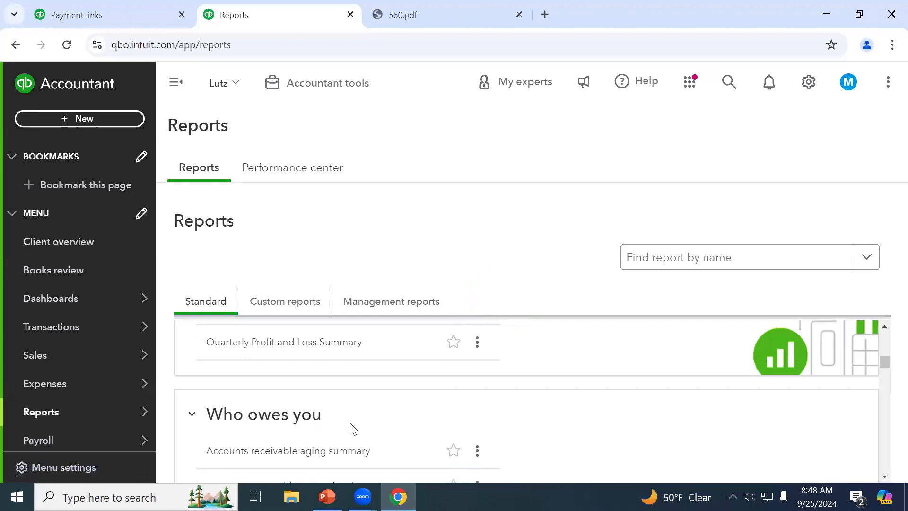
pyautogui.scroll(-3, 364, 425)
pyautogui.scroll(3, 377, 421)
pyautogui.scroll(-1, 377, 421)
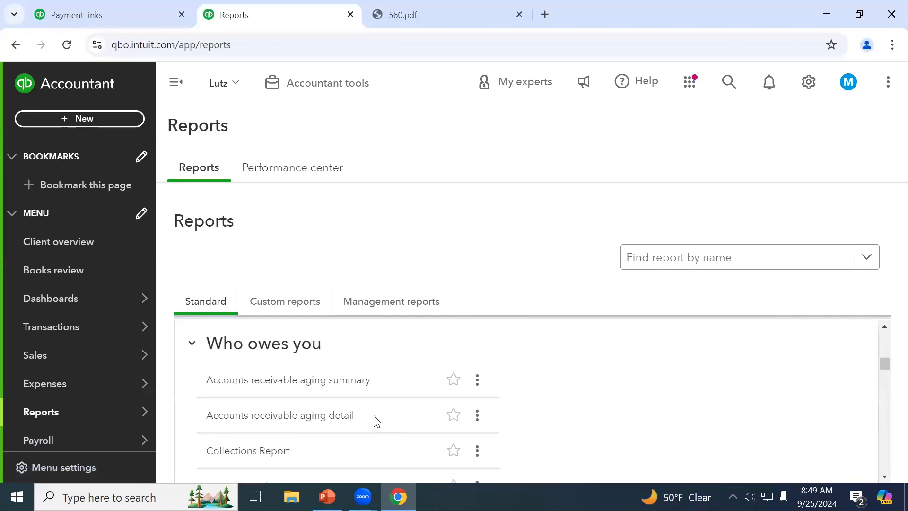
pyautogui.scroll(-5, 377, 412)
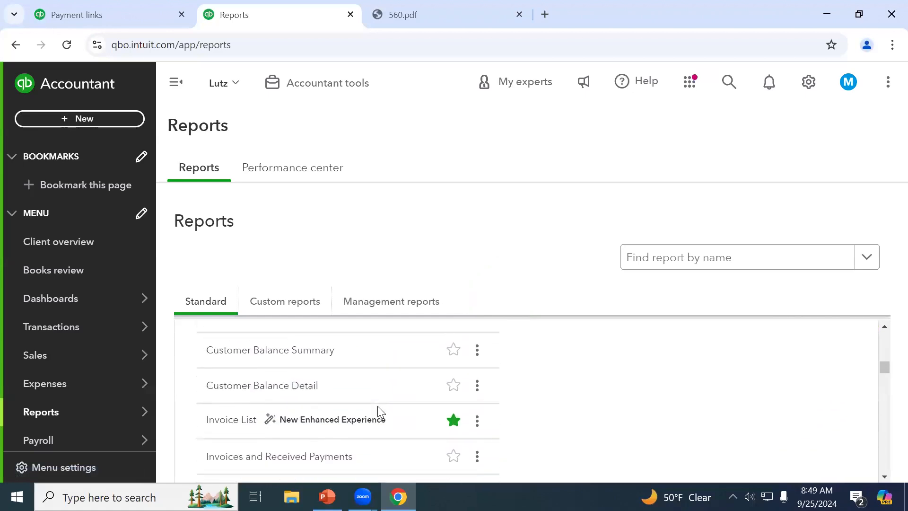
pyautogui.scroll(-3, 378, 412)
pyautogui.scroll(3, 379, 411)
pyautogui.scroll(-3, 379, 412)
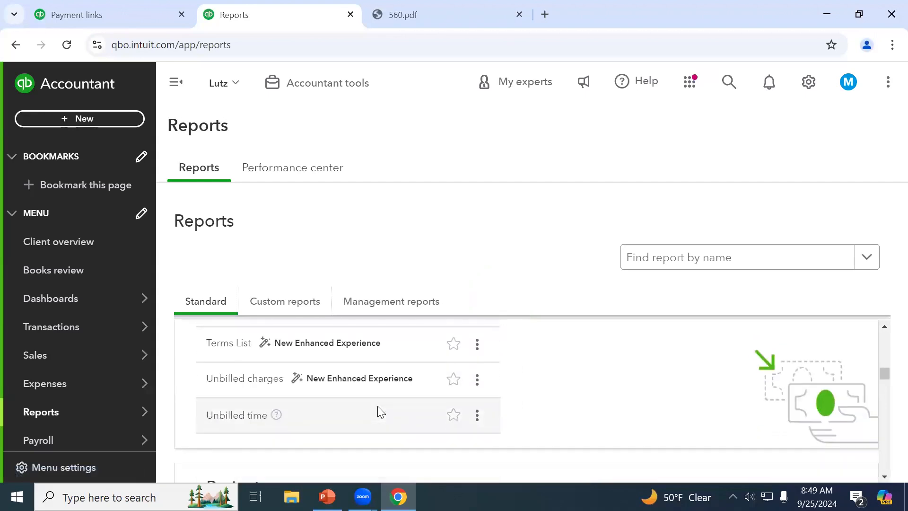
pyautogui.scroll(-2, 379, 412)
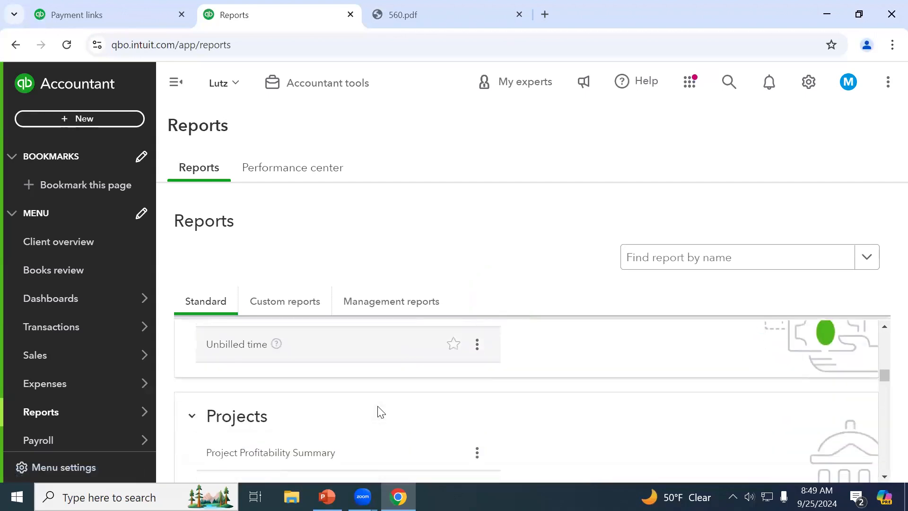
pyautogui.click(304, 305)
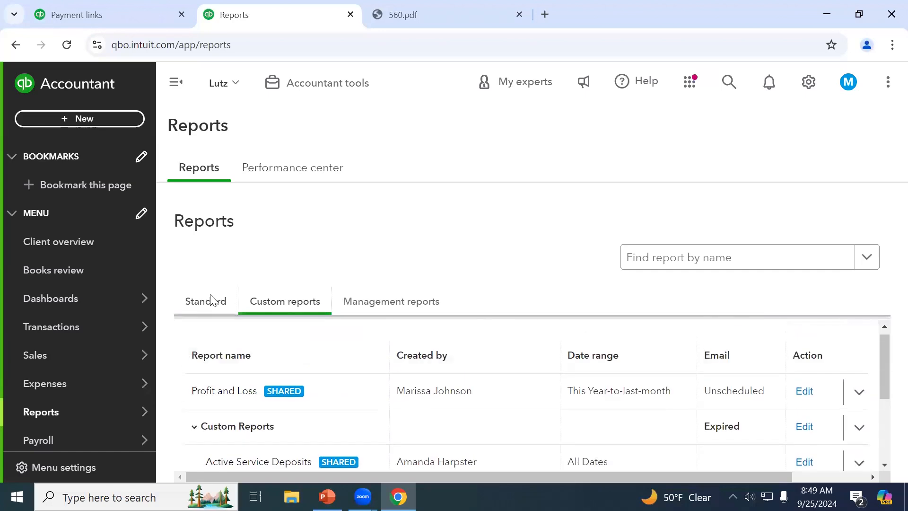
pyautogui.click(207, 306)
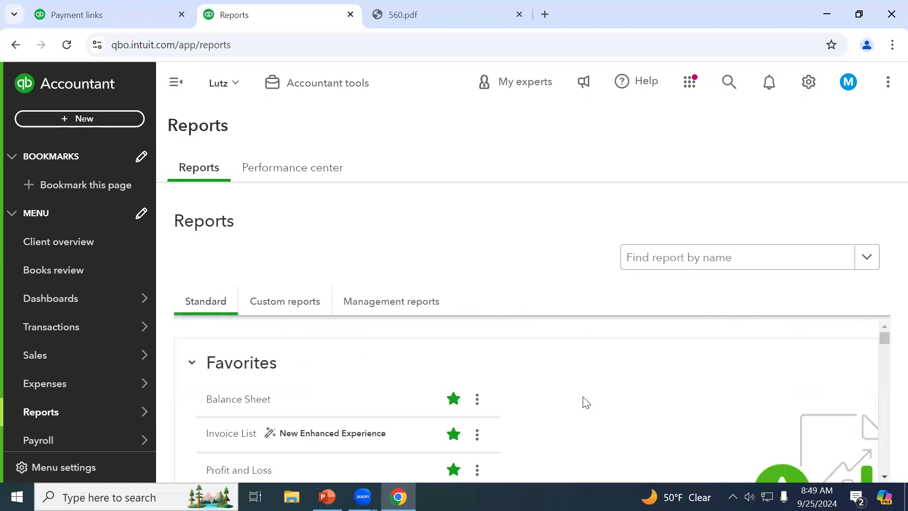
pyautogui.scroll(-6, 586, 402)
pyautogui.scroll(-10, 586, 404)
pyautogui.scroll(-5, 587, 405)
pyautogui.scroll(-3, 587, 404)
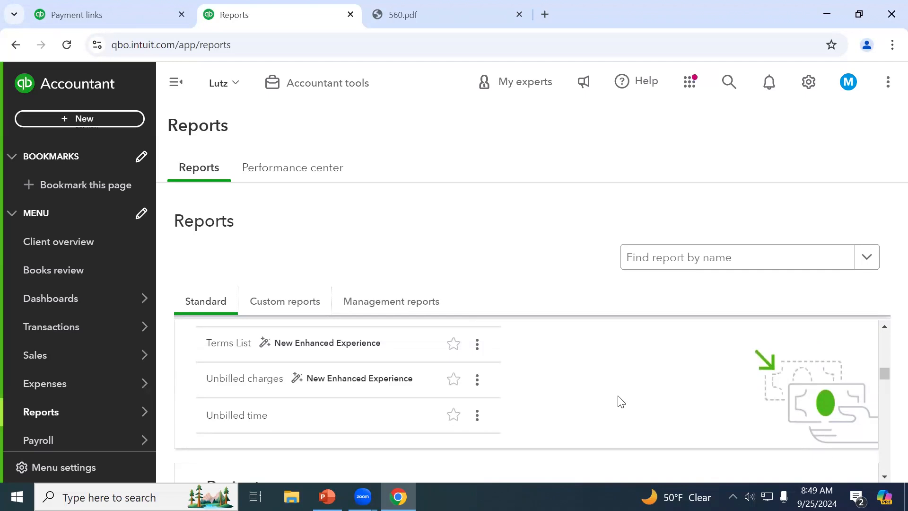
pyautogui.scroll(-10, 621, 401)
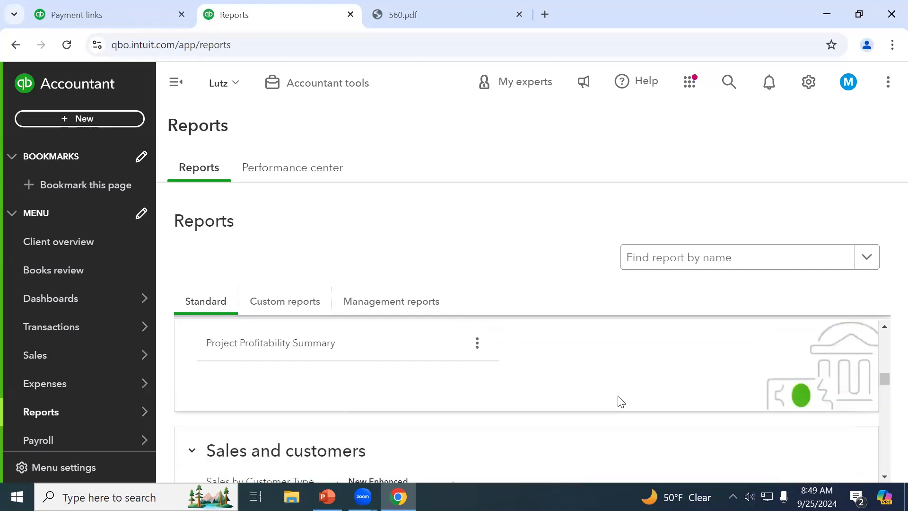
pyautogui.scroll(10, 621, 401)
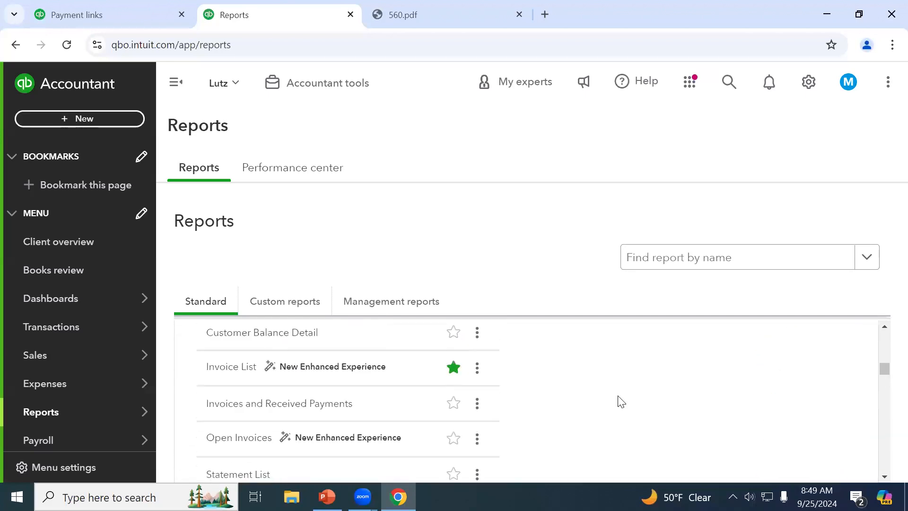
pyautogui.scroll(-2, 621, 402)
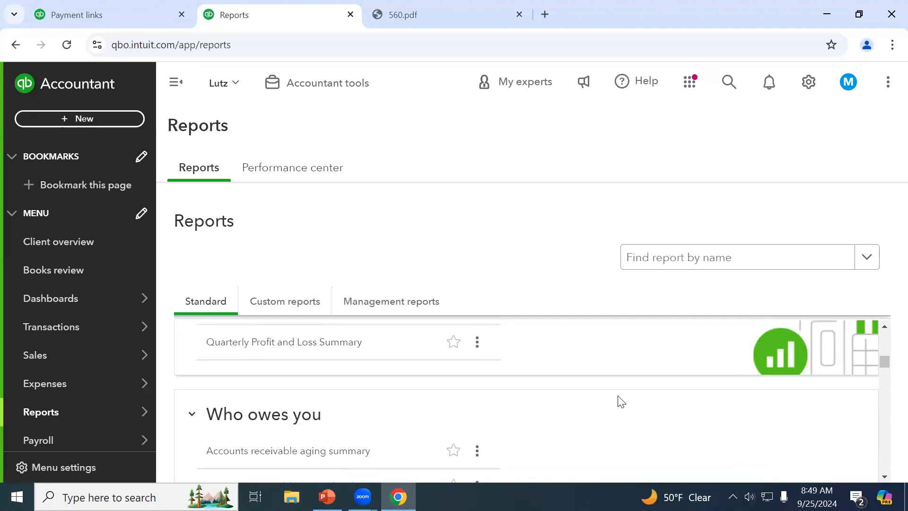
pyautogui.scroll(-2, 621, 401)
pyautogui.scroll(-10, 621, 401)
pyautogui.scroll(-7, 621, 402)
pyautogui.scroll(-5, 621, 401)
pyautogui.scroll(-10, 621, 402)
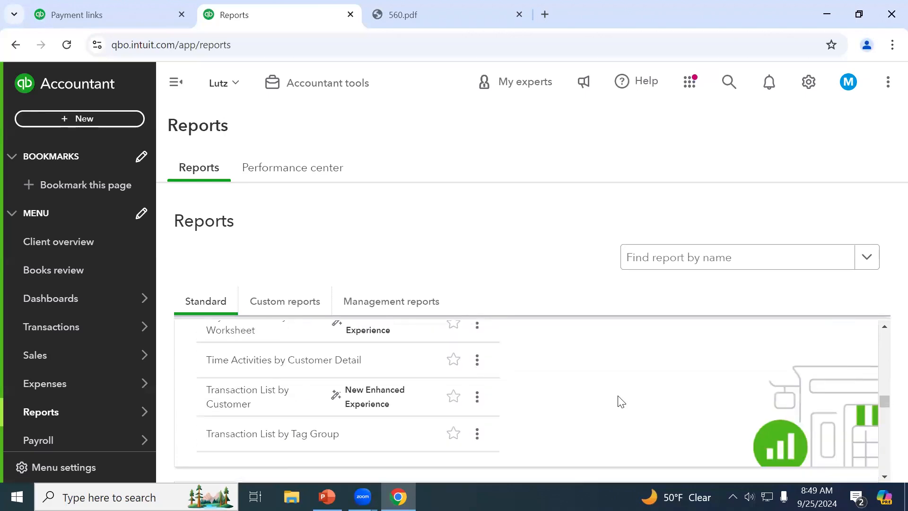
pyautogui.scroll(-6, 621, 401)
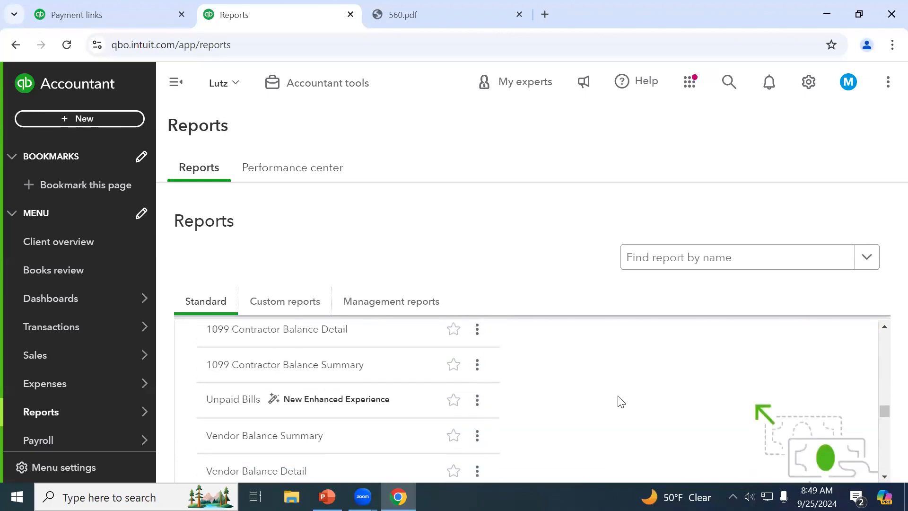
pyautogui.scroll(-8, 621, 401)
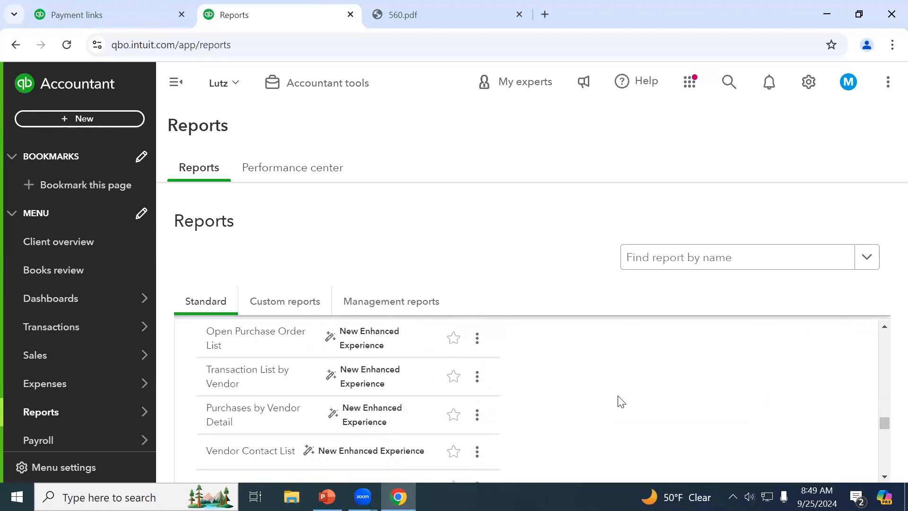
pyautogui.scroll(-2, 621, 401)
pyautogui.scroll(2, 621, 401)
pyautogui.scroll(-2, 621, 401)
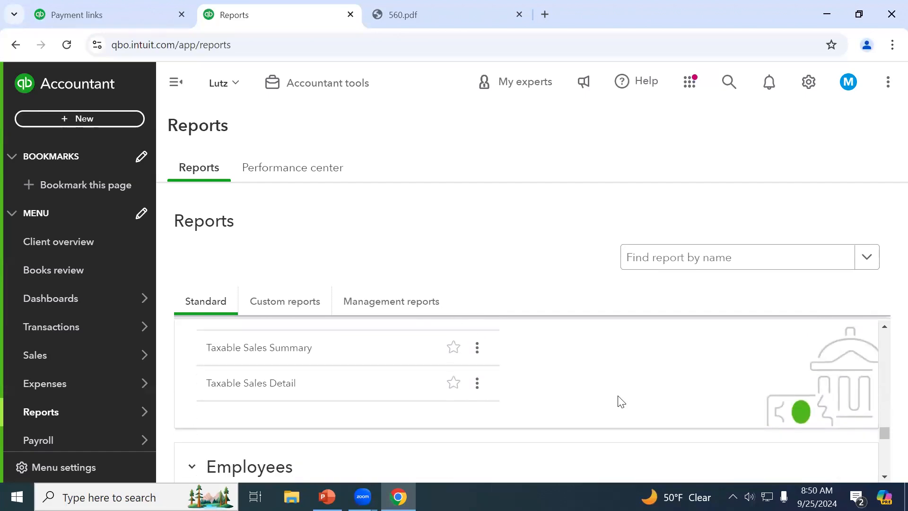
pyautogui.scroll(6, 621, 401)
pyautogui.scroll(3, 621, 401)
pyautogui.scroll(8, 621, 401)
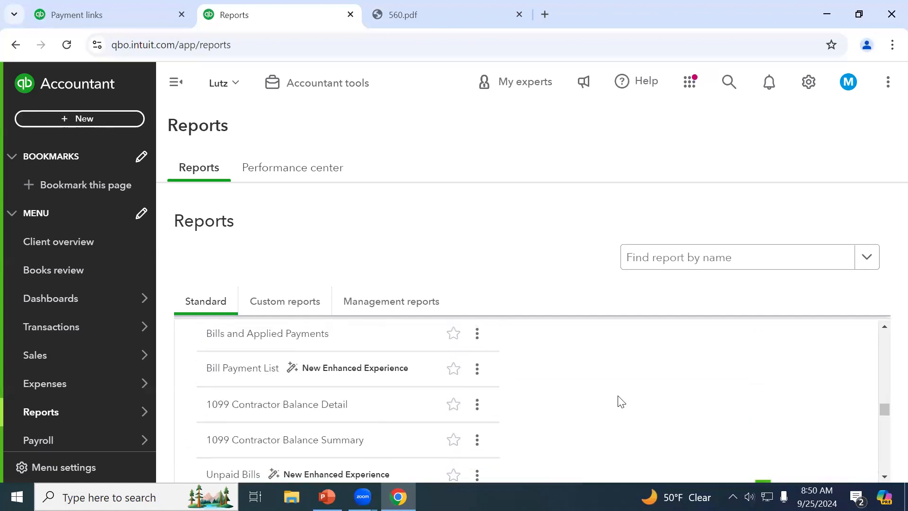
pyautogui.scroll(10, 621, 401)
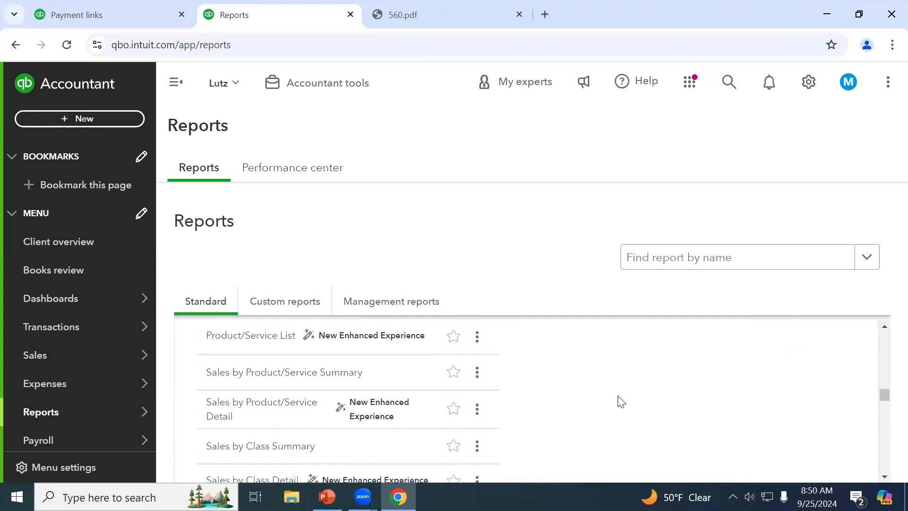
pyautogui.scroll(10, 621, 401)
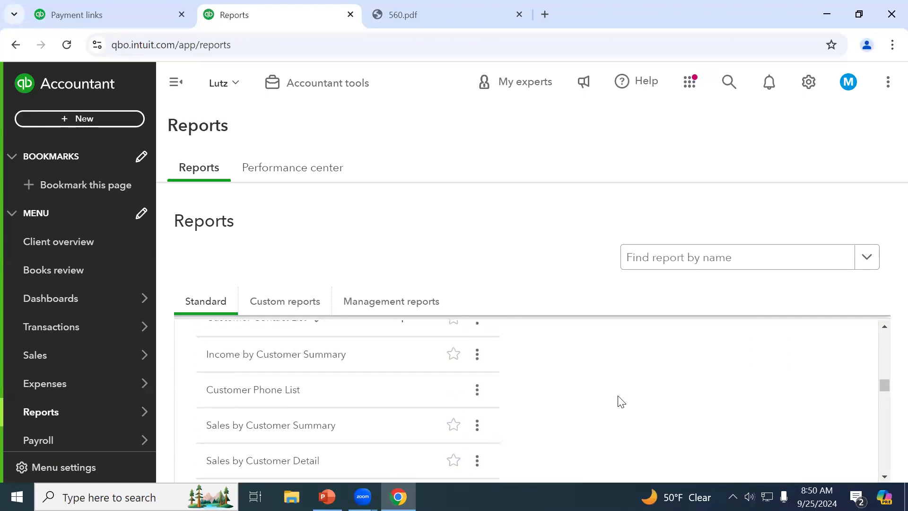
pyautogui.scroll(-1, 622, 402)
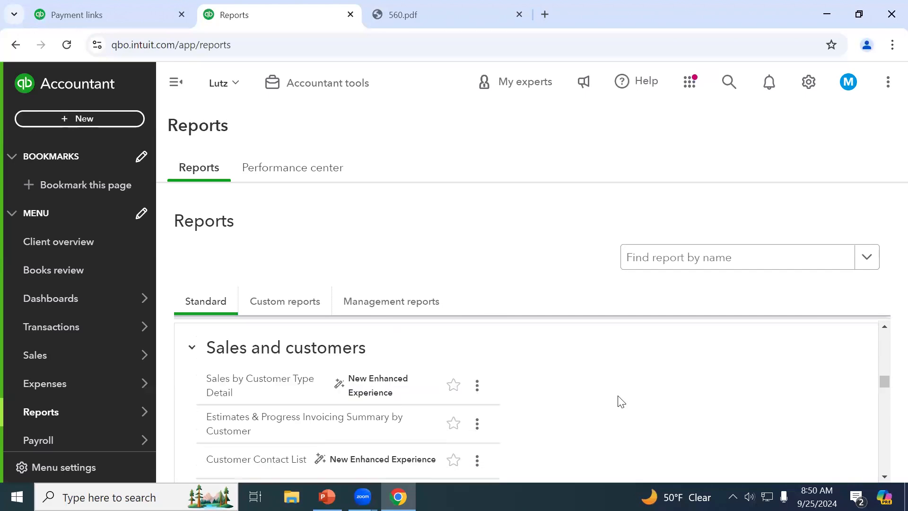
pyautogui.scroll(-5, 621, 401)
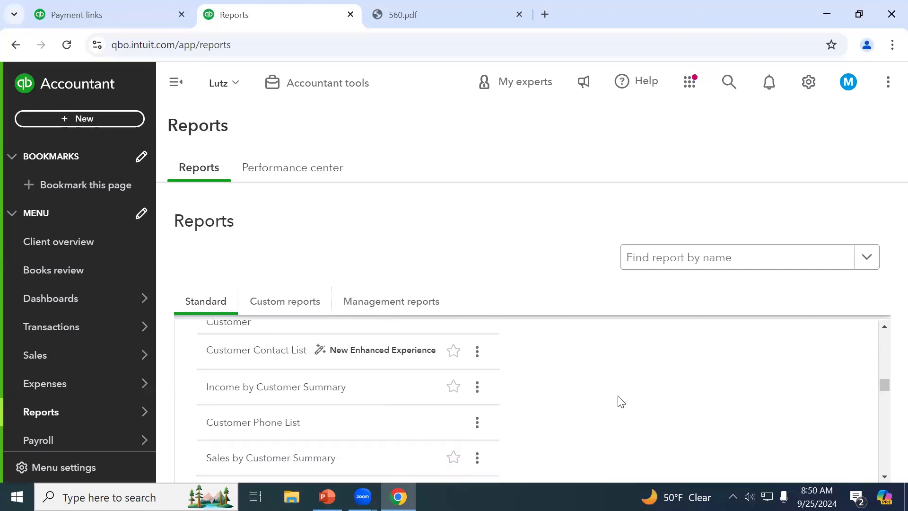
pyautogui.scroll(-7, 621, 401)
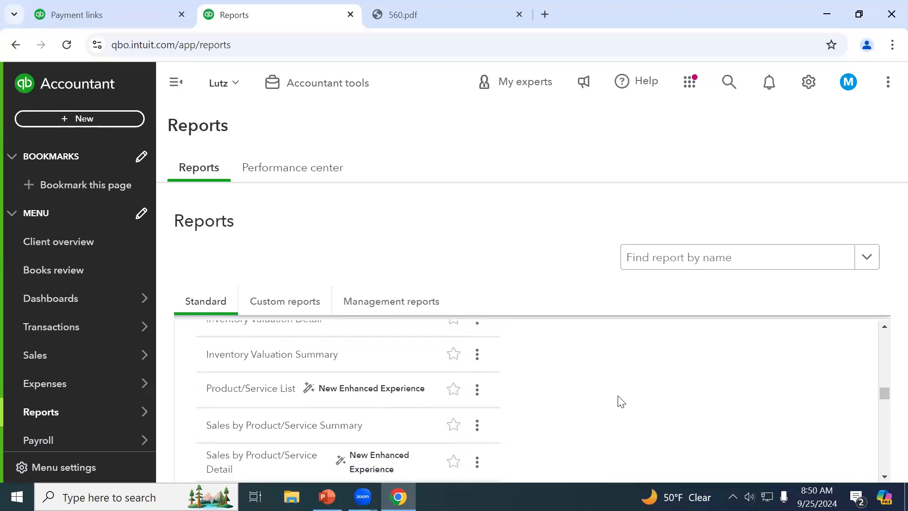
pyautogui.scroll(-2, 621, 401)
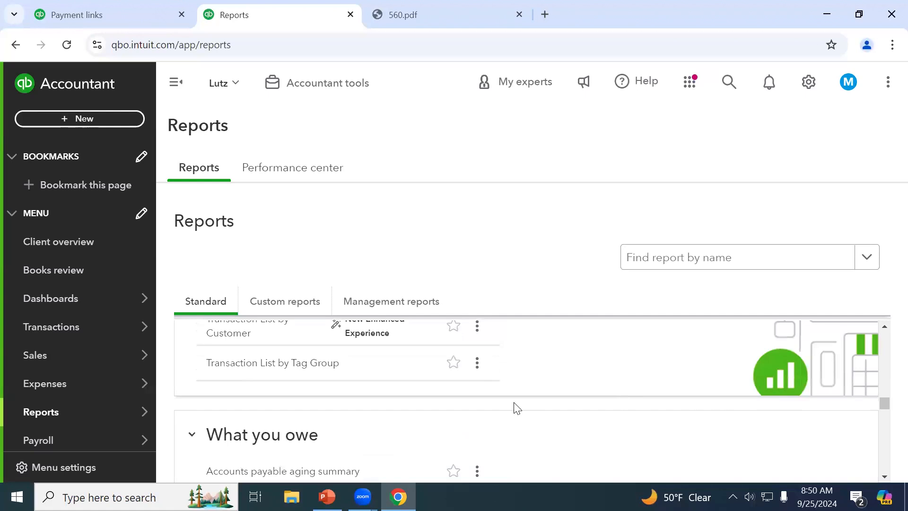
pyautogui.click(454, 362)
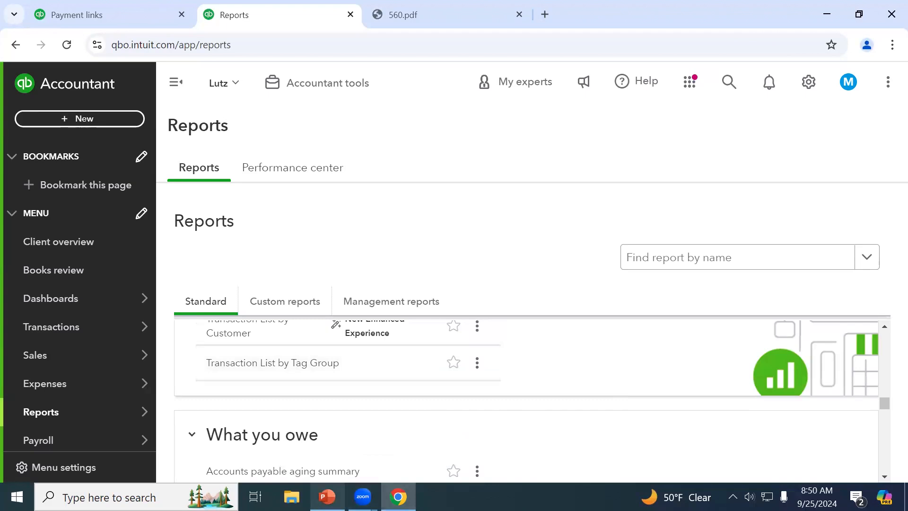
pyautogui.click(327, 496)
# Select slide 49, 'Common Errors + General Notes', and start the slide show from it
pyautogui.scroll(-6, 85, 411)
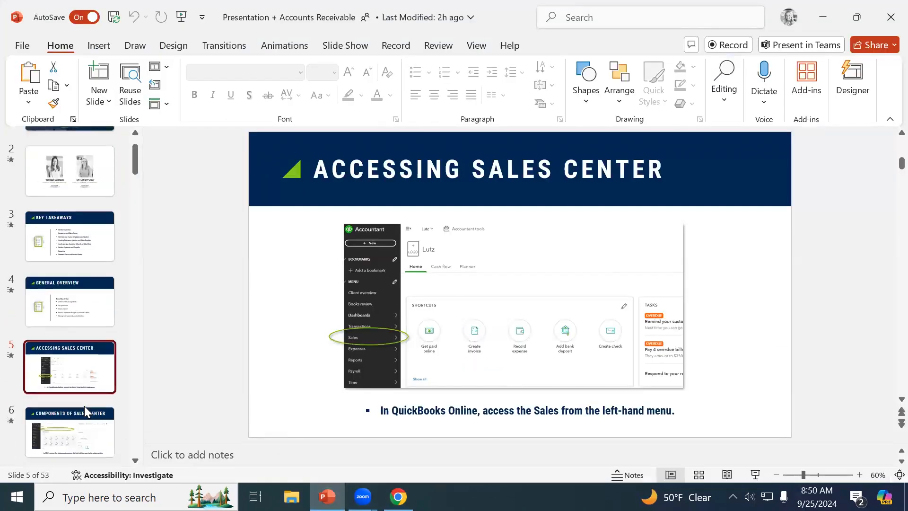
pyautogui.moveTo(134, 201); pyautogui.dragTo(119, 382)
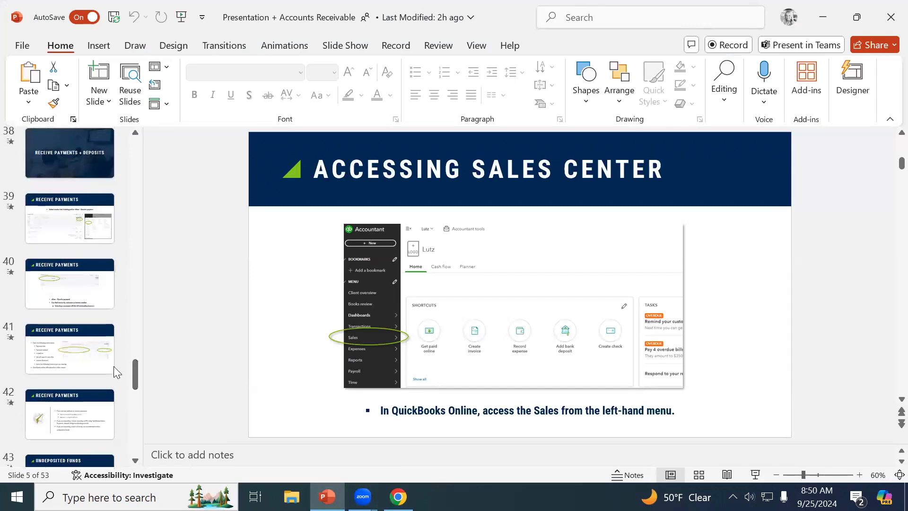
pyautogui.scroll(-1, 62, 285)
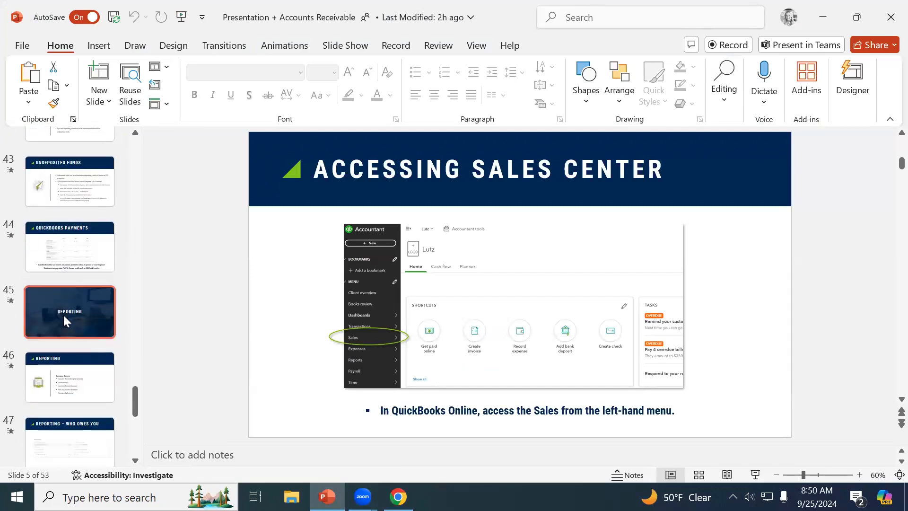
pyautogui.scroll(-5, 63, 315)
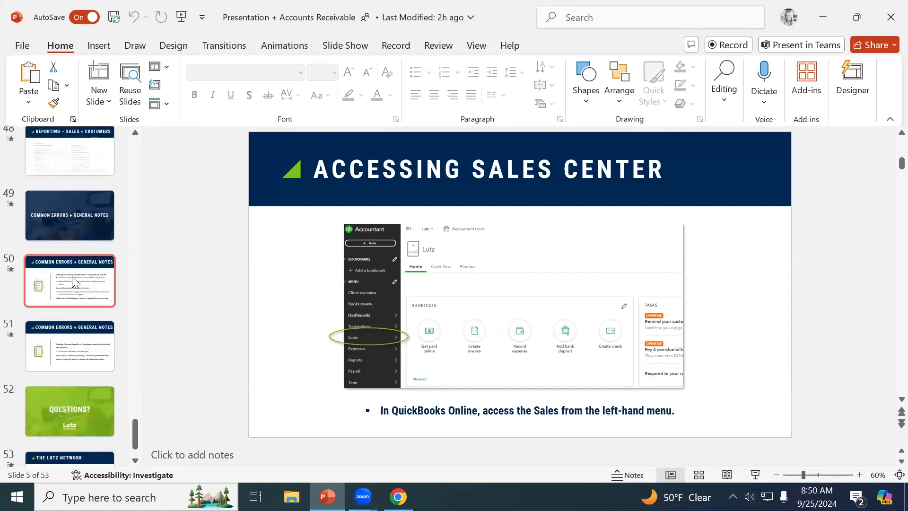
pyautogui.click(75, 221)
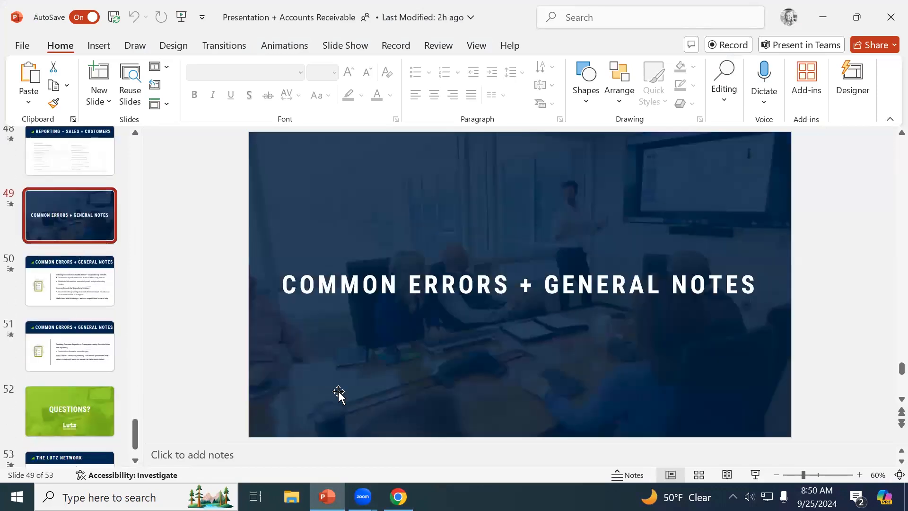
pyautogui.click(755, 474)
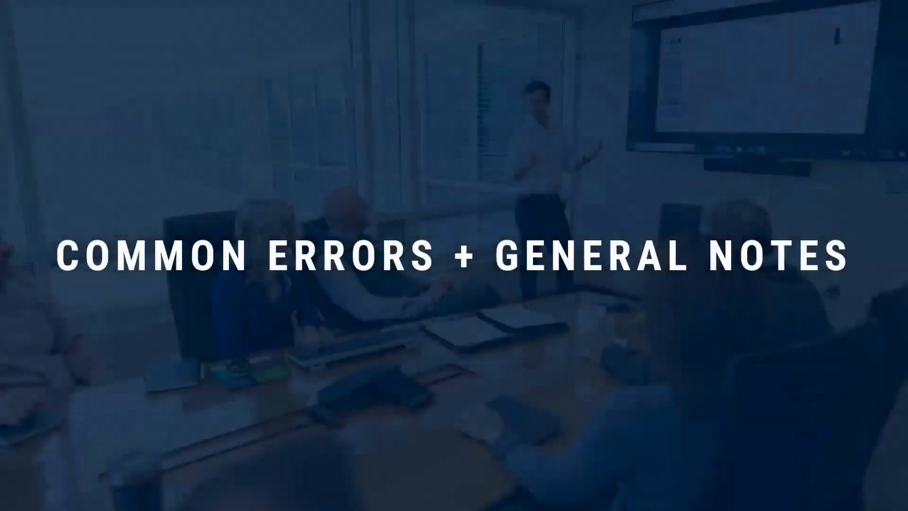